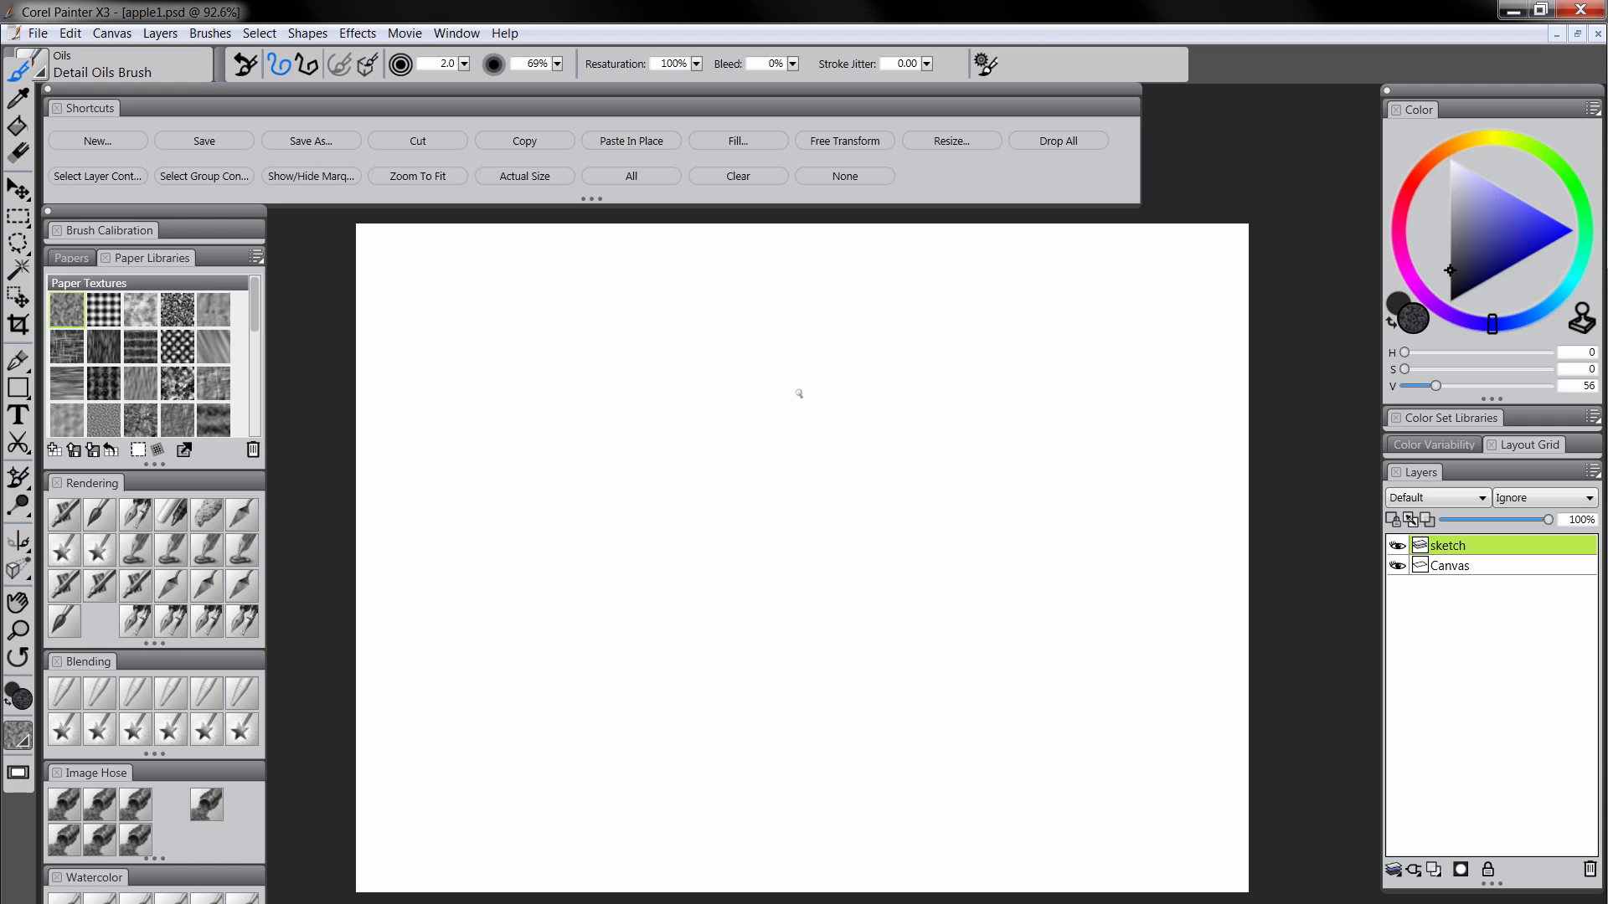
Sketch the apple's outline on the sketch layer, with broad shoulders, tapering sides and a notched base
{"action": "mouse_move", "coordinate": [586, 409]}
{"action": "left_mouse_down"}
{"action": "mouse_move", "coordinate": [827, 333]}
{"action": "mouse_move", "coordinate": [942, 356]}
{"action": "left_mouse_up"}
{"action": "left_click_drag", "start_coordinate": [578, 578], "coordinate": [591, 409]}
{"action": "mouse_move", "coordinate": [563, 551]}
{"action": "left_mouse_down"}
{"action": "mouse_move", "coordinate": [714, 809]}
{"action": "mouse_move", "coordinate": [901, 801]}
{"action": "mouse_move", "coordinate": [1004, 516]}
{"action": "mouse_move", "coordinate": [863, 345]}
{"action": "left_mouse_up"}
{"action": "mouse_move", "coordinate": [995, 407]}
{"action": "left_mouse_down"}
{"action": "mouse_move", "coordinate": [930, 721]}
{"action": "mouse_move", "coordinate": [971, 620]}
{"action": "mouse_move", "coordinate": [1012, 403]}
{"action": "left_mouse_up"}
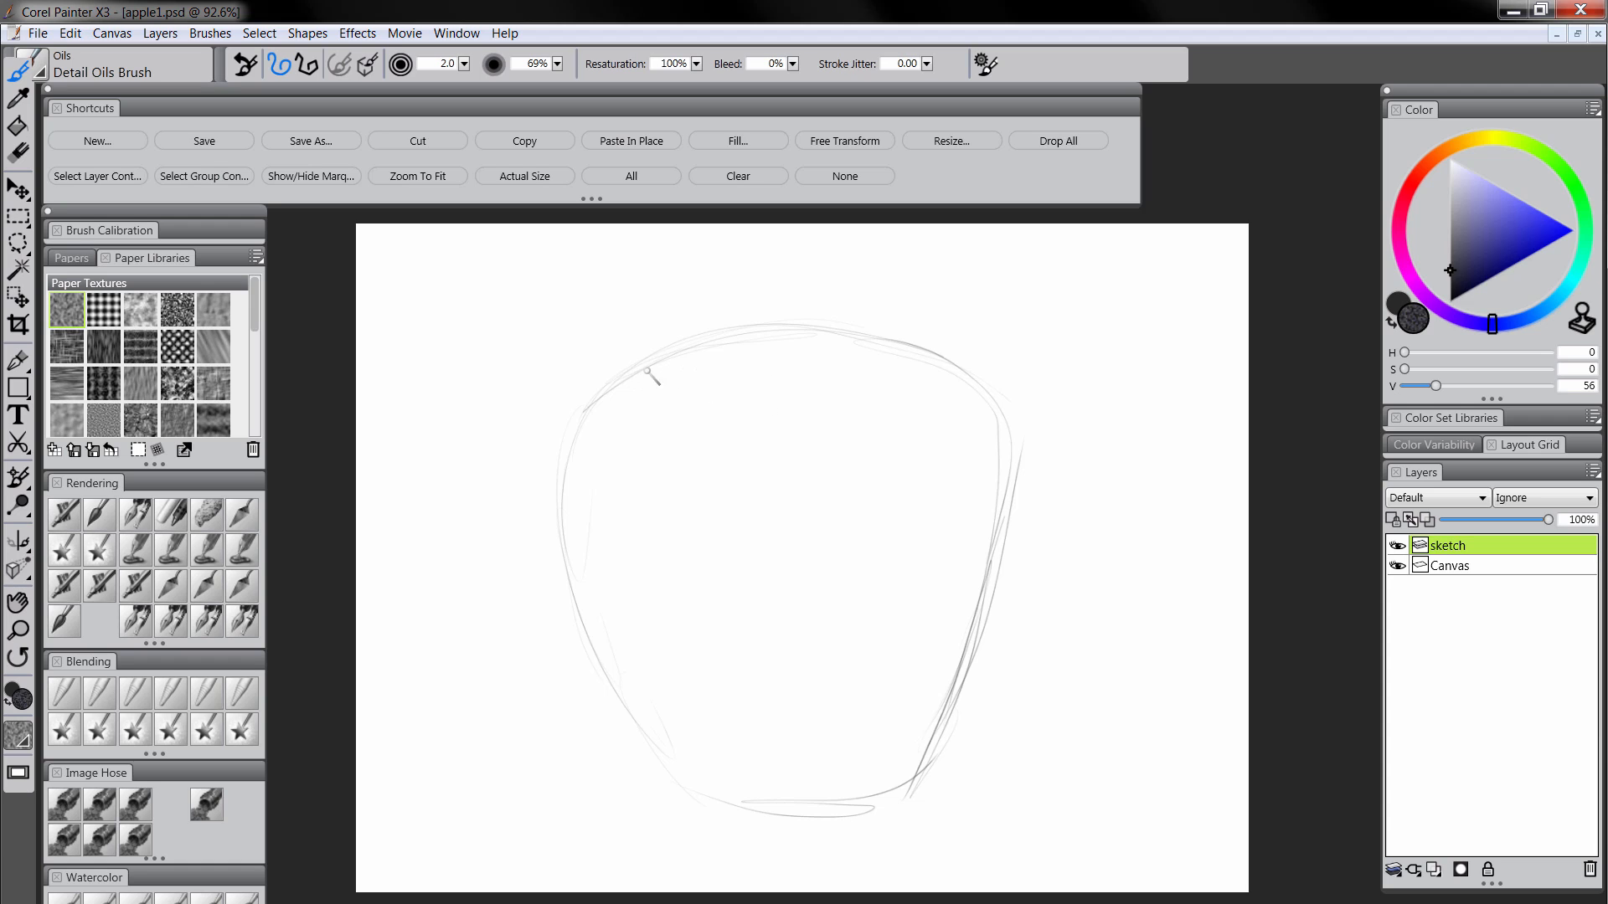
{"action": "mouse_move", "coordinate": [580, 417]}
{"action": "left_mouse_down"}
{"action": "mouse_move", "coordinate": [682, 332]}
{"action": "mouse_move", "coordinate": [657, 349]}
{"action": "mouse_move", "coordinate": [825, 326]}
{"action": "mouse_move", "coordinate": [987, 389]}
{"action": "mouse_move", "coordinate": [976, 379]}
{"action": "mouse_move", "coordinate": [1014, 482]}
{"action": "mouse_move", "coordinate": [954, 685]}
{"action": "left_mouse_up"}
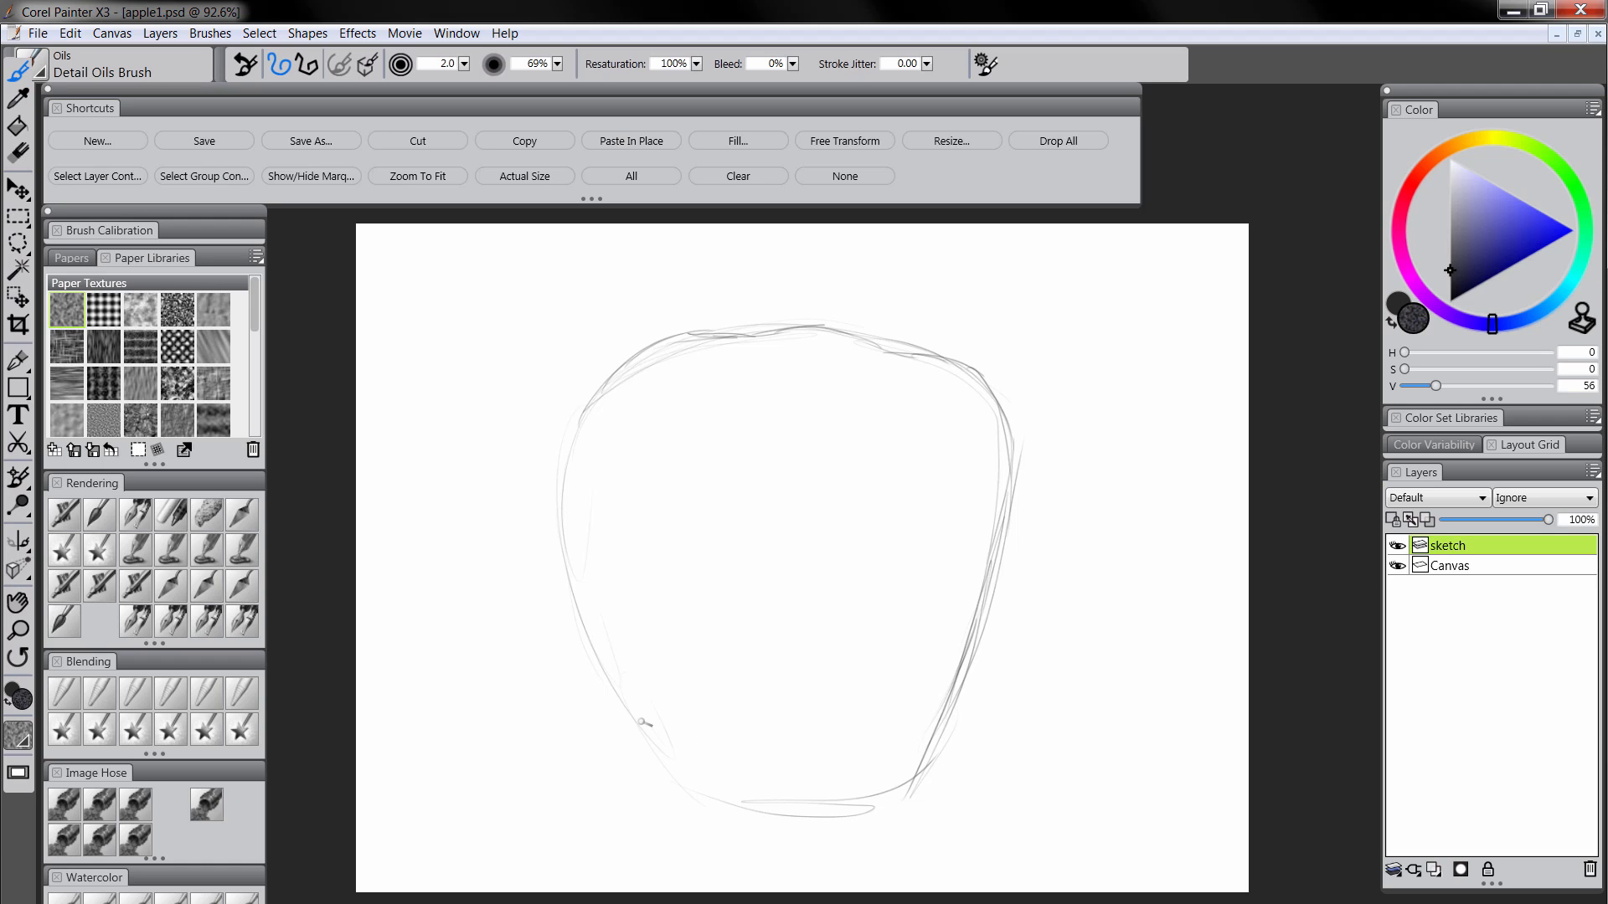
{"action": "mouse_move", "coordinate": [598, 663]}
{"action": "left_mouse_down"}
{"action": "mouse_move", "coordinate": [705, 792]}
{"action": "mouse_move", "coordinate": [668, 757]}
{"action": "mouse_move", "coordinate": [761, 795]}
{"action": "mouse_move", "coordinate": [799, 777]}
{"action": "mouse_move", "coordinate": [771, 791]}
{"action": "mouse_move", "coordinate": [924, 781]}
{"action": "left_mouse_up"}
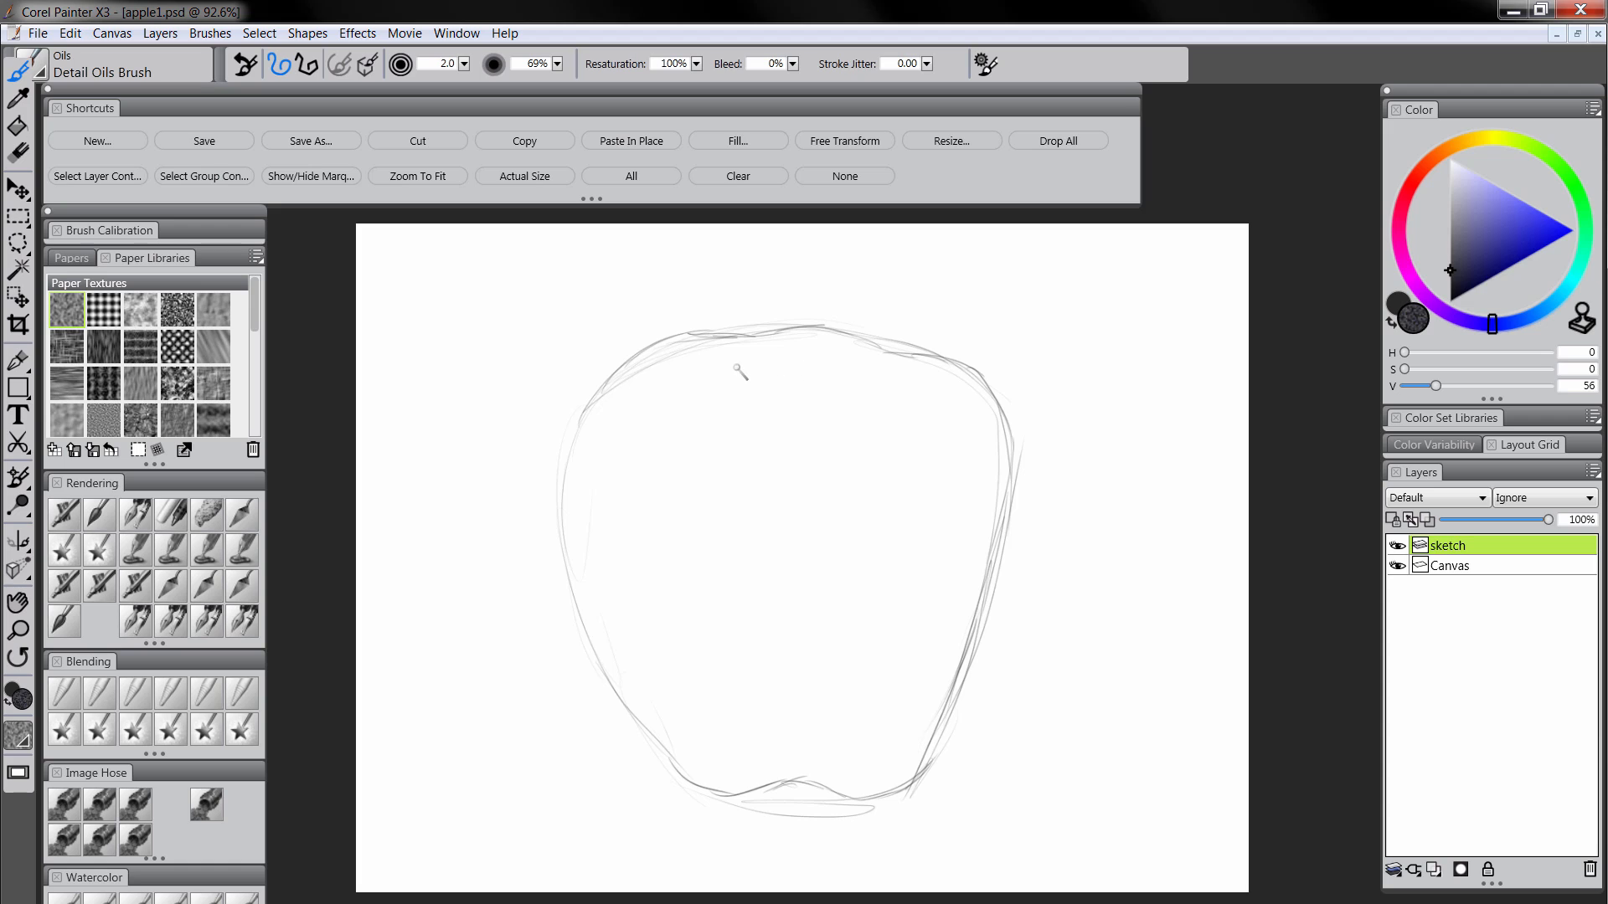
Sketch the curved dip at the apple's top and a bent stem with a knobbed end rising from it
{"action": "left_click_drag", "start_coordinate": [725, 363], "coordinate": [742, 367]}
{"action": "left_click_drag", "start_coordinate": [790, 389], "coordinate": [825, 384]}
{"action": "key", "text": "ctrl+z"}
{"action": "left_click_drag", "start_coordinate": [789, 333], "coordinate": [750, 264]}
{"action": "left_click_drag", "start_coordinate": [794, 382], "coordinate": [780, 327]}
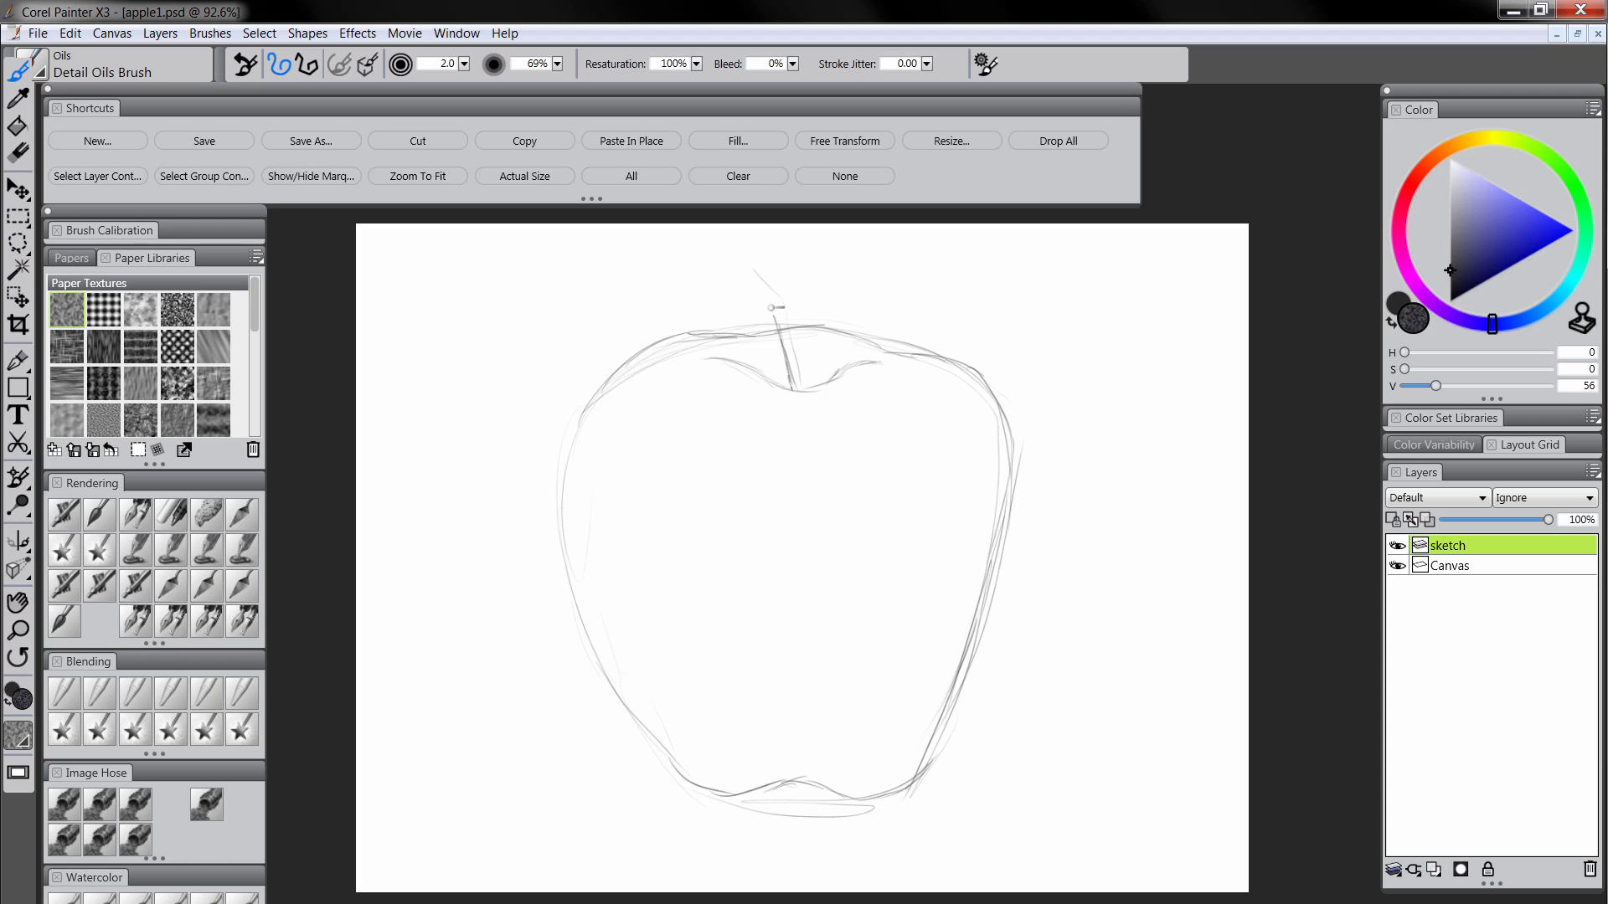
{"action": "left_click_drag", "start_coordinate": [742, 276], "coordinate": [772, 301]}
{"action": "left_click_drag", "start_coordinate": [807, 371], "coordinate": [771, 275]}
{"action": "left_click_drag", "start_coordinate": [741, 261], "coordinate": [753, 250]}
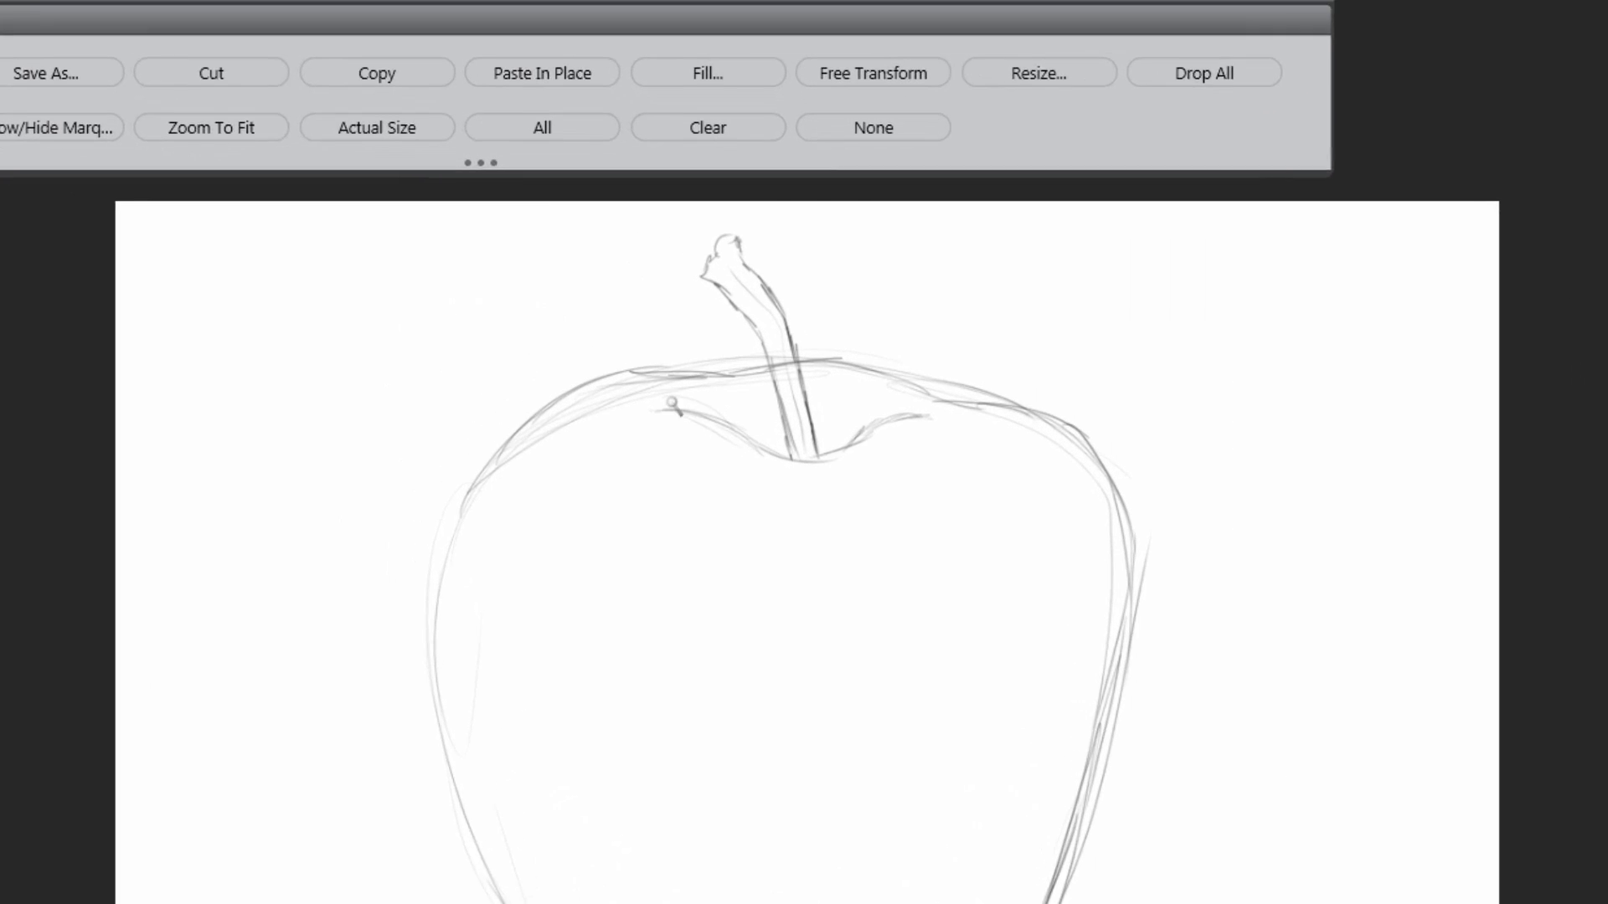
Hatch light shading lines inside the dip on both sides of the stem
{"action": "left_click_drag", "start_coordinate": [743, 421], "coordinate": [776, 470]}
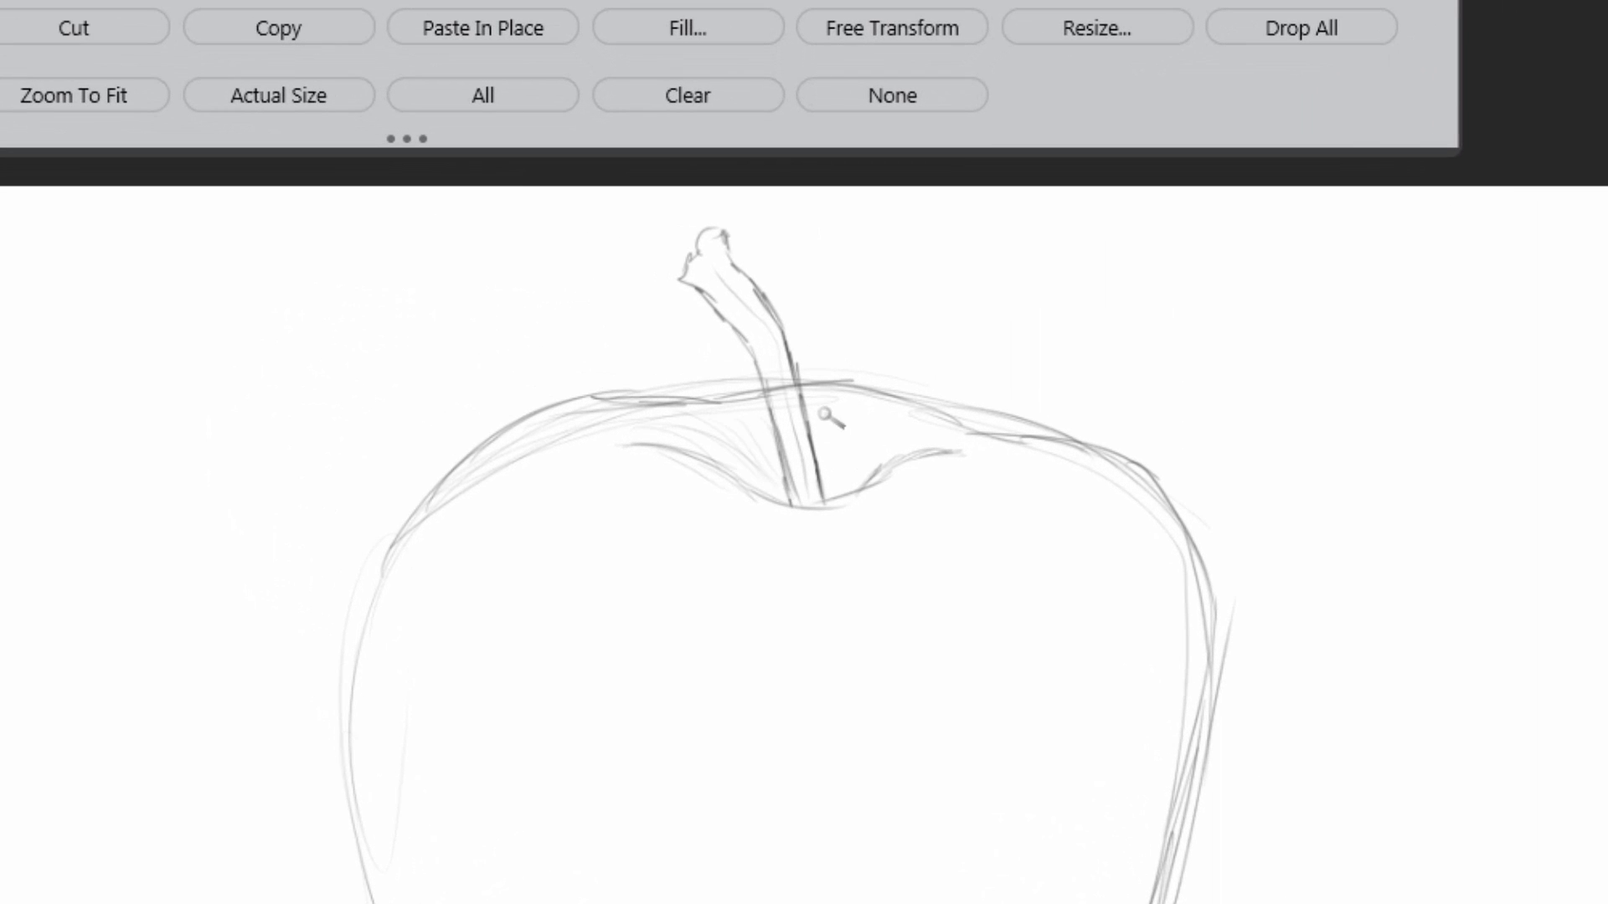
{"action": "mouse_move", "coordinate": [824, 410]}
{"action": "left_mouse_down"}
{"action": "mouse_move", "coordinate": [860, 413]}
{"action": "mouse_move", "coordinate": [825, 487]}
{"action": "mouse_move", "coordinate": [875, 425]}
{"action": "mouse_move", "coordinate": [850, 486]}
{"action": "left_mouse_up"}
{"action": "mouse_move", "coordinate": [926, 429]}
{"action": "left_mouse_down"}
{"action": "mouse_move", "coordinate": [882, 449]}
{"action": "mouse_move", "coordinate": [875, 427]}
{"action": "mouse_move", "coordinate": [839, 457]}
{"action": "left_mouse_up"}
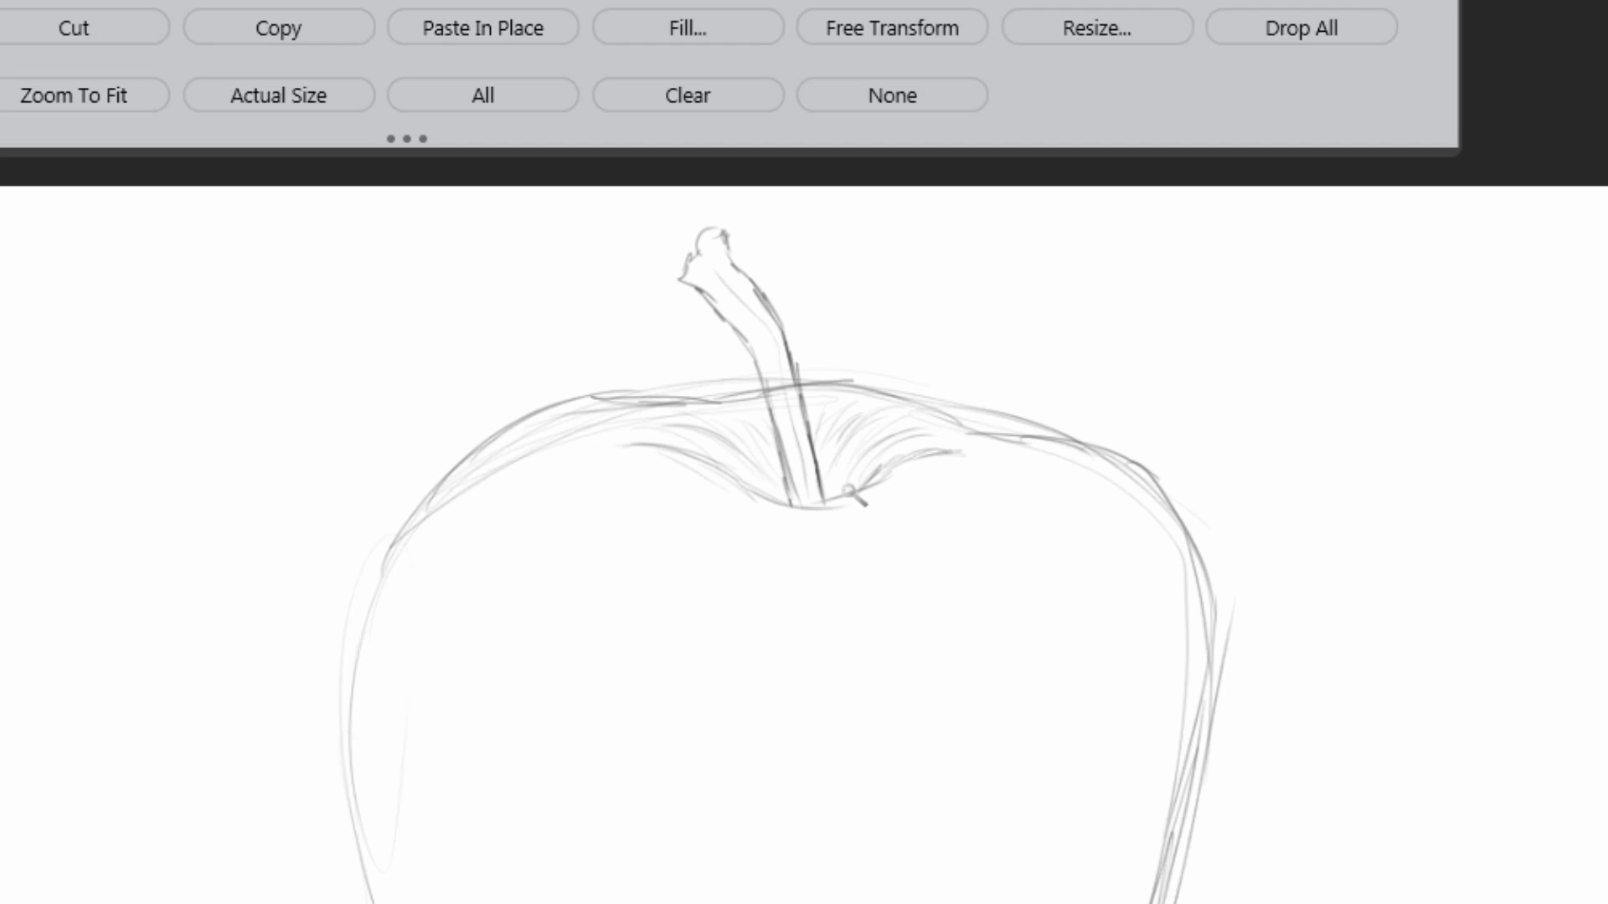
Draw light contour lines following the apple's body from top to base, and outline an irregular highlight patch on its upper left
{"action": "left_click_drag", "start_coordinate": [616, 459], "coordinate": [438, 567]}
{"action": "left_click_drag", "start_coordinate": [536, 467], "coordinate": [424, 649]}
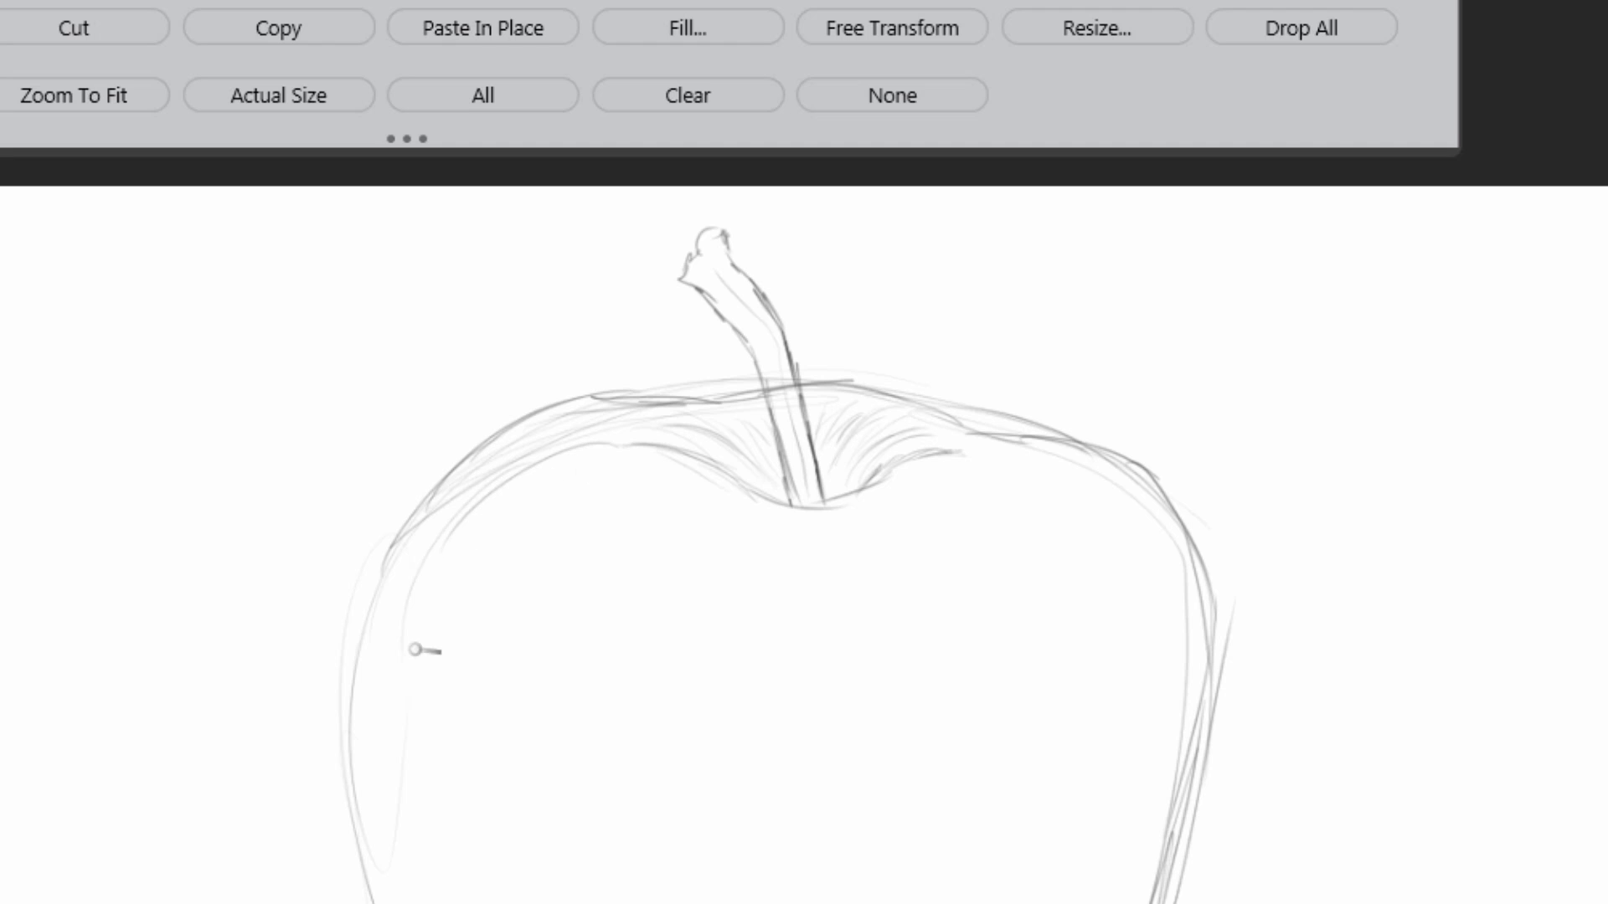
{"action": "mouse_move", "coordinate": [494, 526]}
{"action": "left_mouse_down"}
{"action": "mouse_move", "coordinate": [630, 475]}
{"action": "mouse_move", "coordinate": [463, 607]}
{"action": "left_mouse_up"}
{"action": "mouse_move", "coordinate": [678, 475]}
{"action": "left_mouse_down"}
{"action": "mouse_move", "coordinate": [523, 651]}
{"action": "mouse_move", "coordinate": [584, 691]}
{"action": "left_mouse_up"}
{"action": "left_click_drag", "start_coordinate": [695, 506], "coordinate": [628, 728]}
{"action": "mouse_move", "coordinate": [737, 520]}
{"action": "left_mouse_down"}
{"action": "mouse_move", "coordinate": [718, 724]}
{"action": "mouse_move", "coordinate": [781, 710]}
{"action": "left_mouse_up"}
{"action": "left_click_drag", "start_coordinate": [835, 530], "coordinate": [845, 680]}
{"action": "left_click_drag", "start_coordinate": [870, 526], "coordinate": [926, 676]}
{"action": "left_click_drag", "start_coordinate": [877, 531], "coordinate": [997, 622]}
{"action": "left_click_drag", "start_coordinate": [919, 504], "coordinate": [1069, 624]}
{"action": "left_click_drag", "start_coordinate": [967, 479], "coordinate": [1110, 548]}
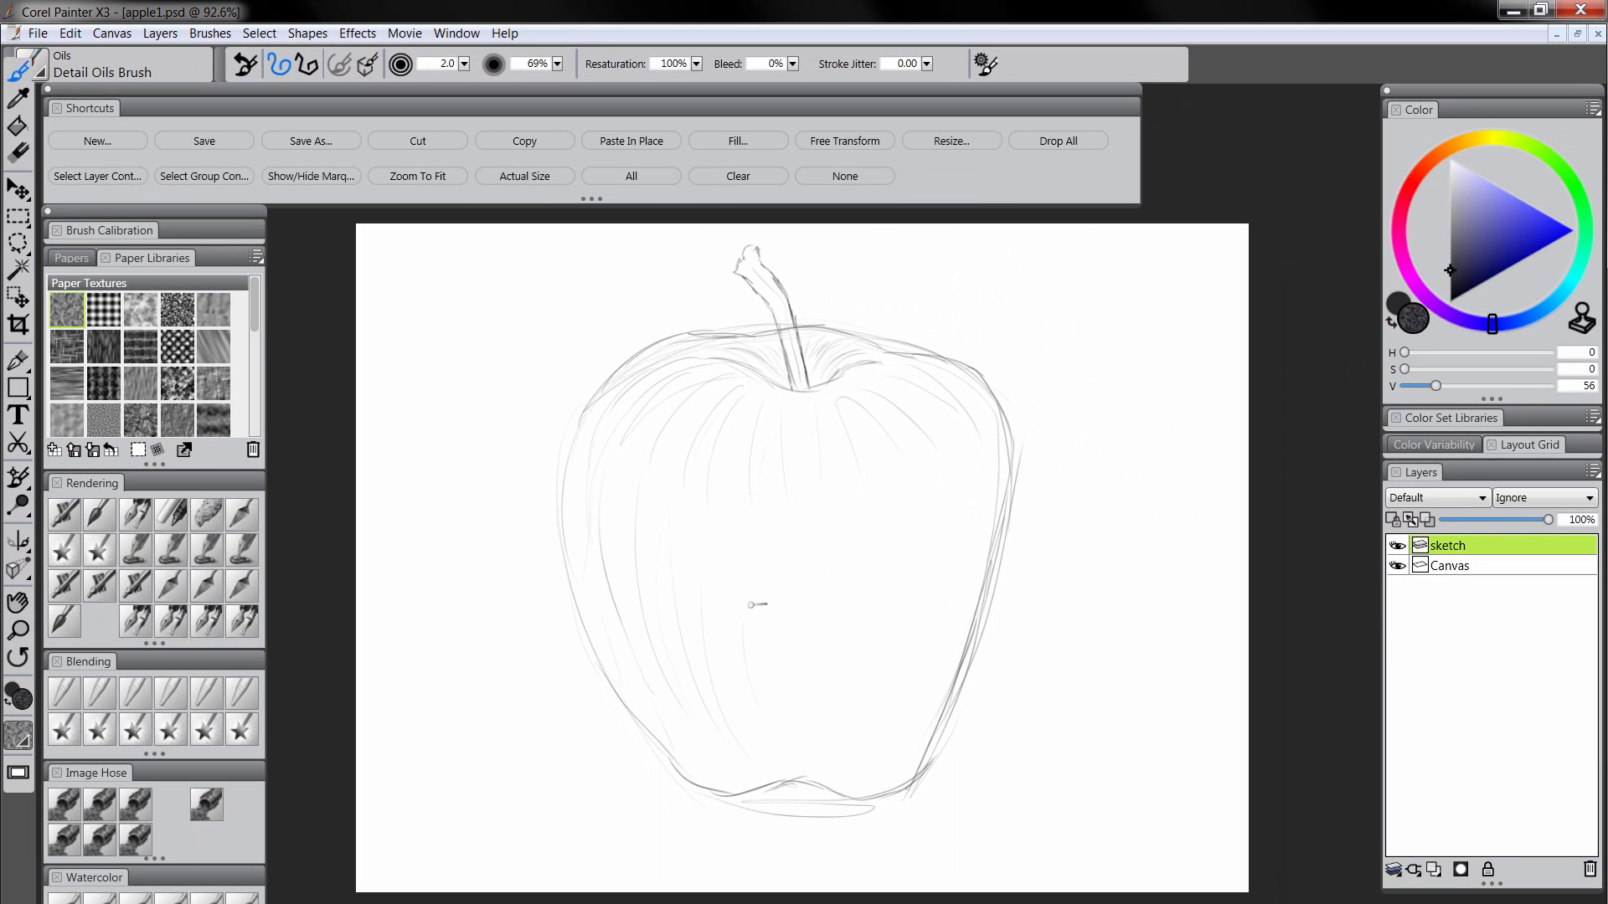
{"action": "left_click_drag", "start_coordinate": [821, 708], "coordinate": [846, 559]}
{"action": "left_click_drag", "start_coordinate": [851, 517], "coordinate": [851, 669]}
{"action": "mouse_move", "coordinate": [858, 708]}
{"action": "left_mouse_down"}
{"action": "mouse_move", "coordinate": [900, 502]}
{"action": "mouse_move", "coordinate": [942, 492]}
{"action": "left_mouse_up"}
{"action": "left_click_drag", "start_coordinate": [928, 711], "coordinate": [971, 488]}
{"action": "mouse_move", "coordinate": [657, 468]}
{"action": "left_mouse_down"}
{"action": "mouse_move", "coordinate": [631, 460]}
{"action": "mouse_move", "coordinate": [679, 550]}
{"action": "mouse_move", "coordinate": [704, 452]}
{"action": "mouse_move", "coordinate": [699, 556]}
{"action": "left_mouse_up"}
Add a new layer above the sketch layer and name it apple
{"action": "left_click", "coordinate": [1434, 870]}
{"action": "double_click", "coordinate": [1457, 549]}
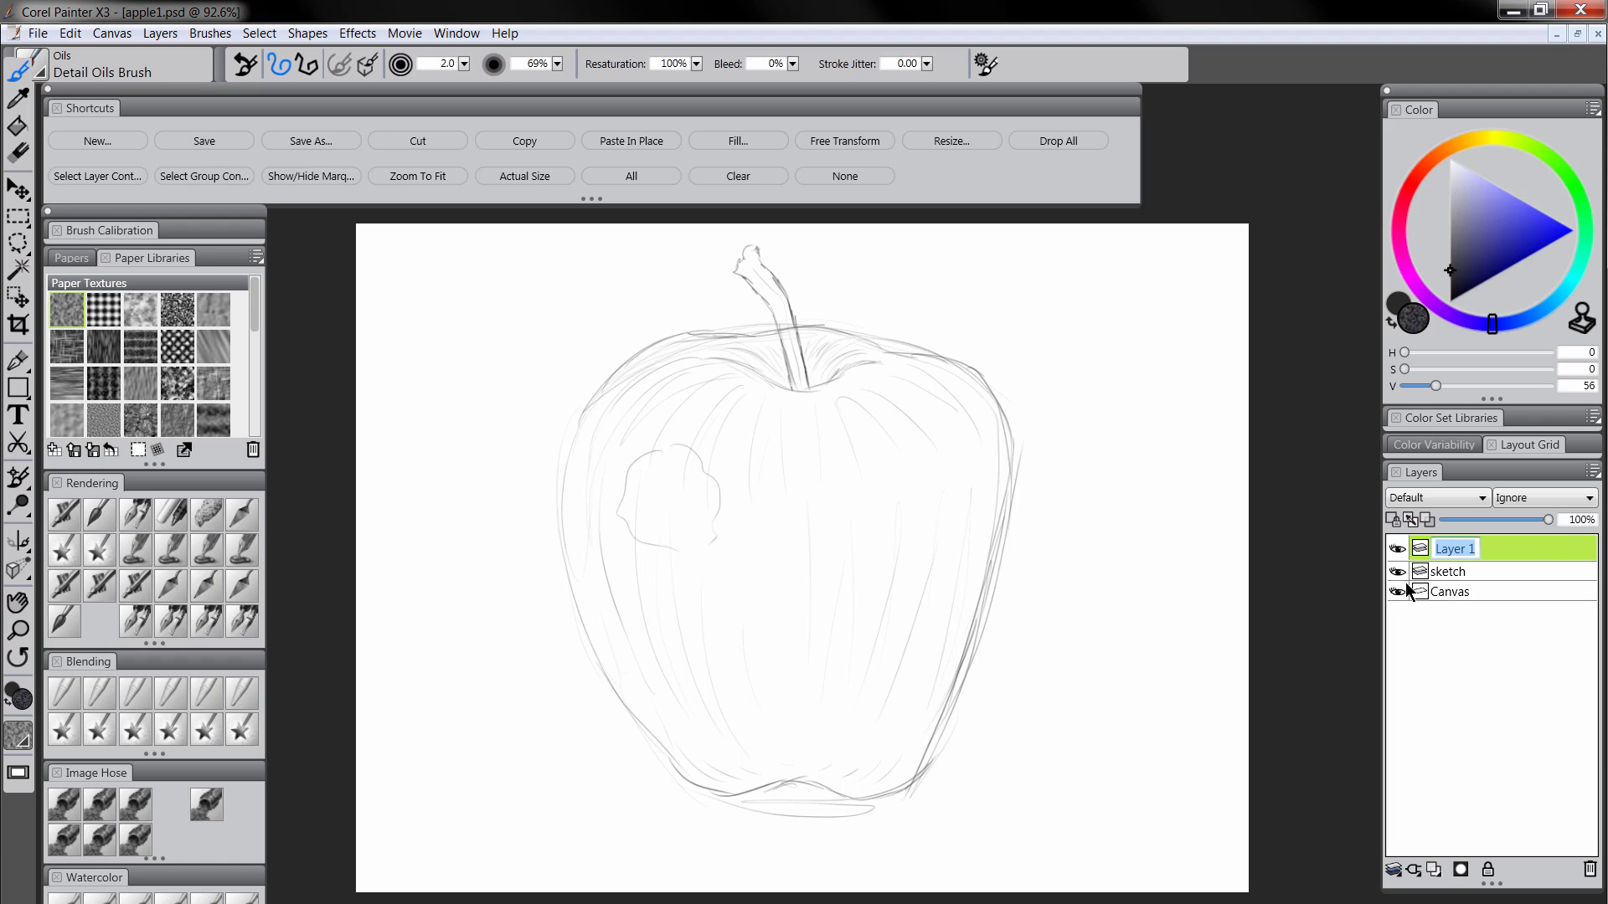
{"action": "type", "text": "apple"}
{"action": "key", "text": "Return"}
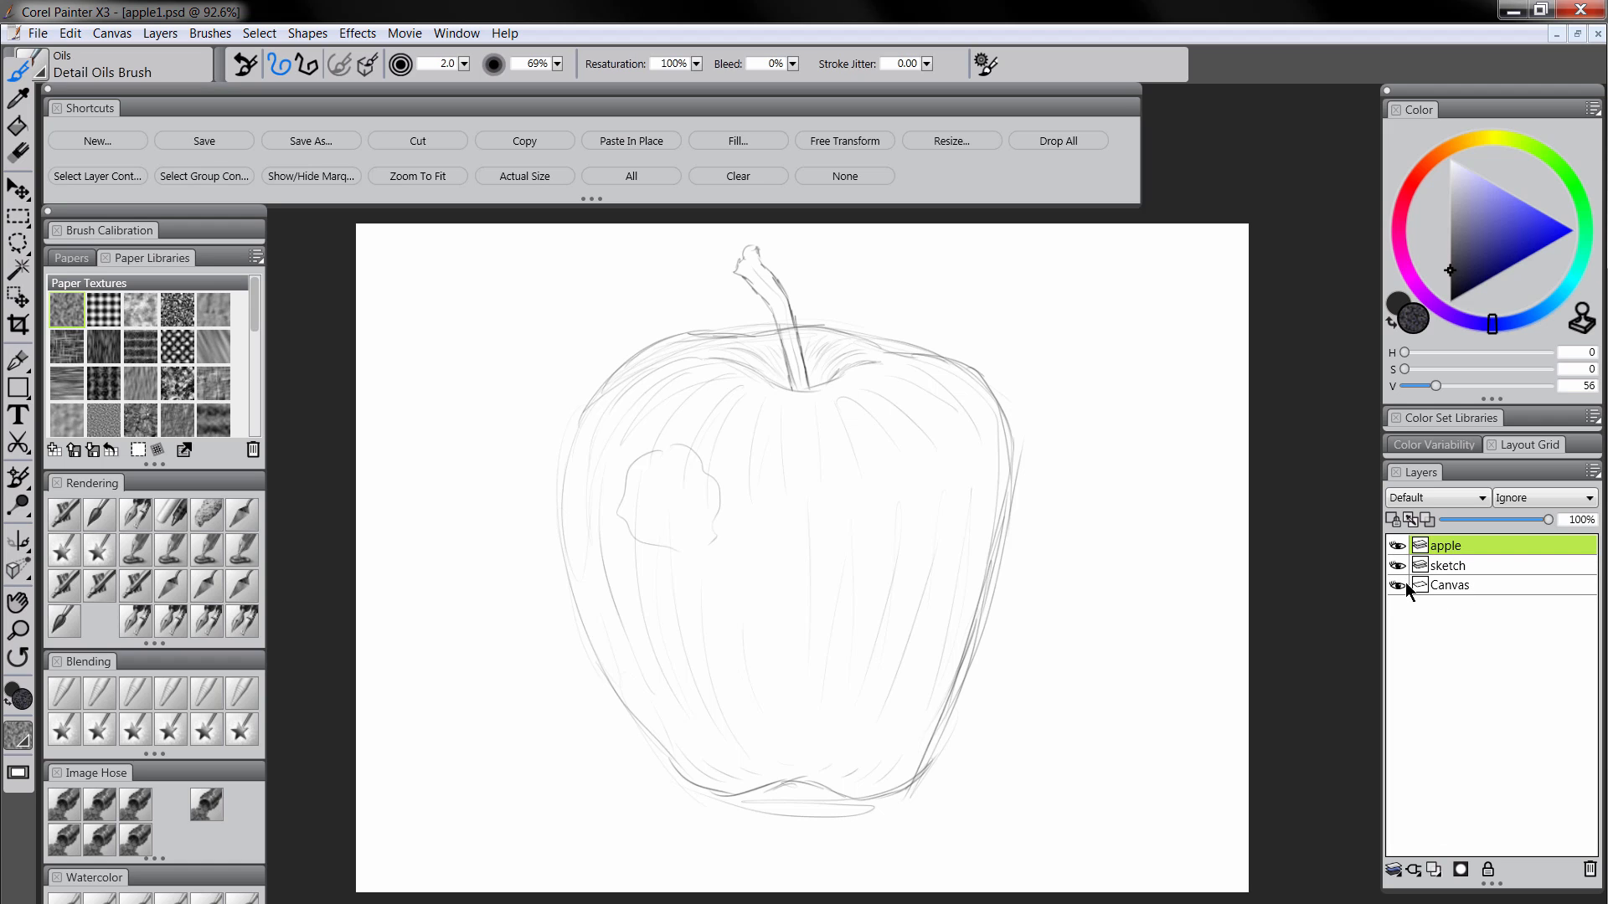
Add another layer above the apple layer and name it stem
{"action": "left_click", "coordinate": [1434, 870]}
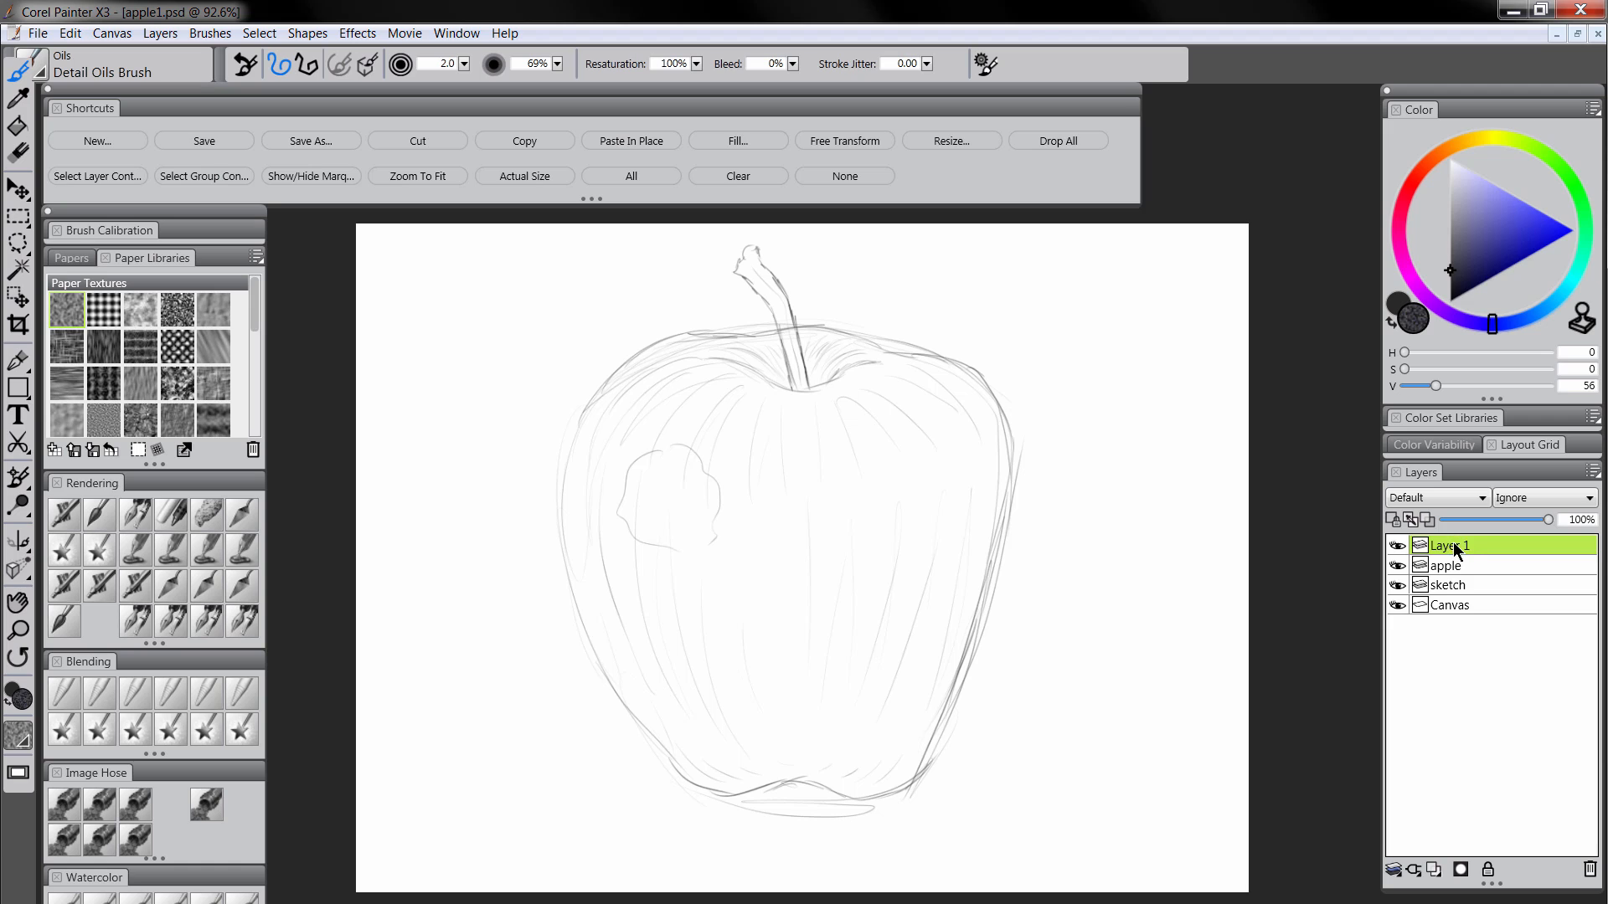
{"action": "double_click", "coordinate": [1461, 549]}
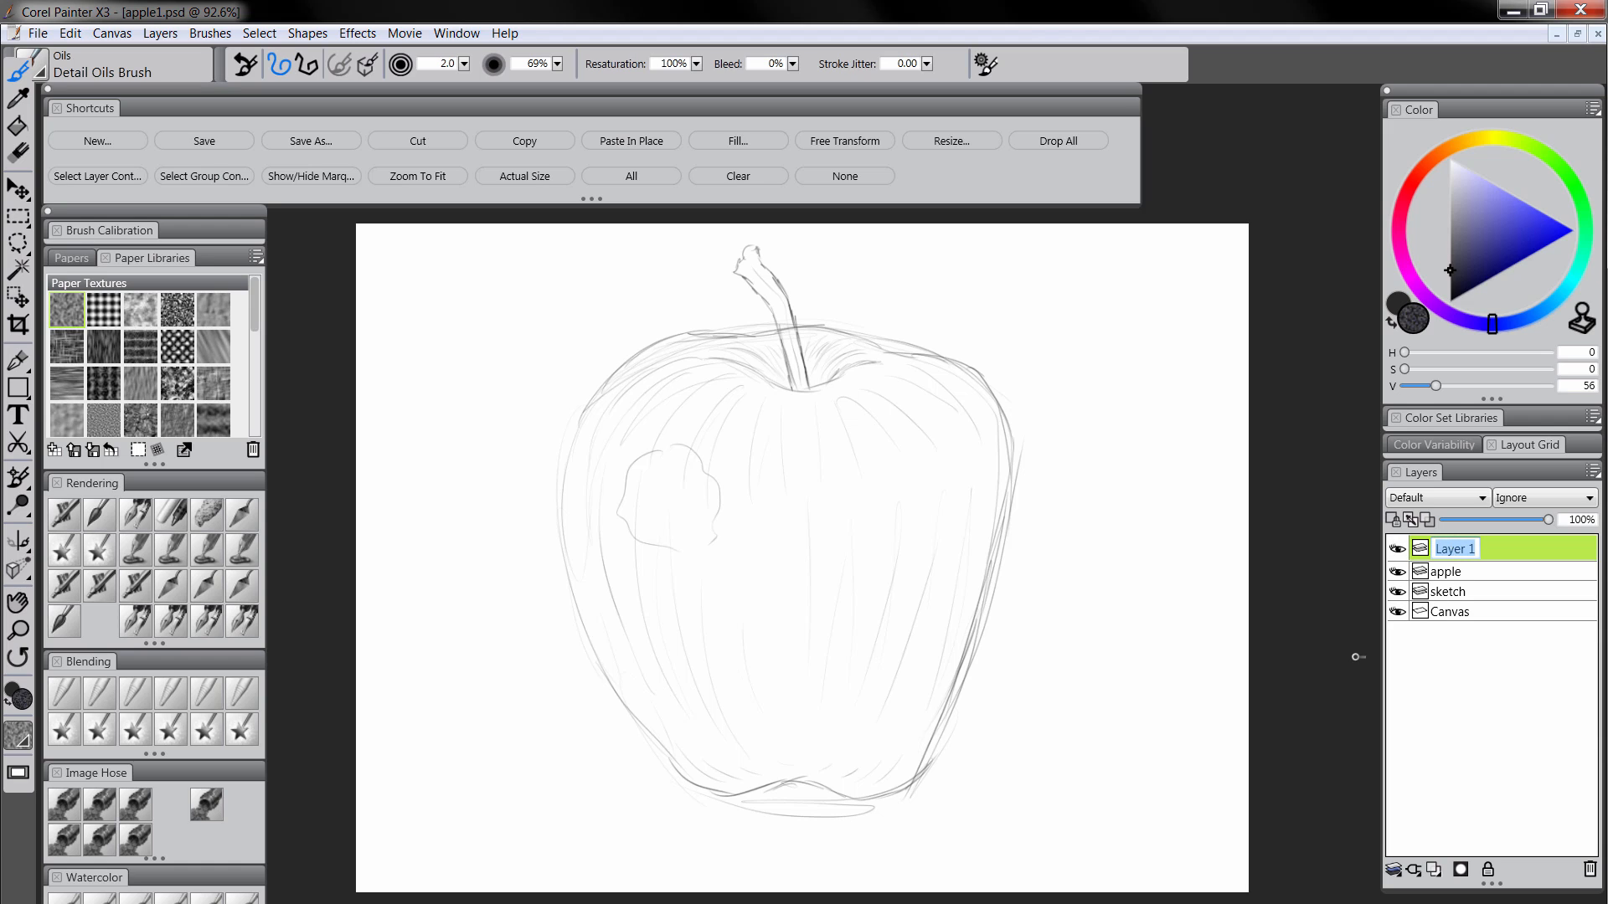
{"action": "type", "text": "stem,"}
{"action": "key", "text": "BackSpace"}
{"action": "key", "text": "Return"}
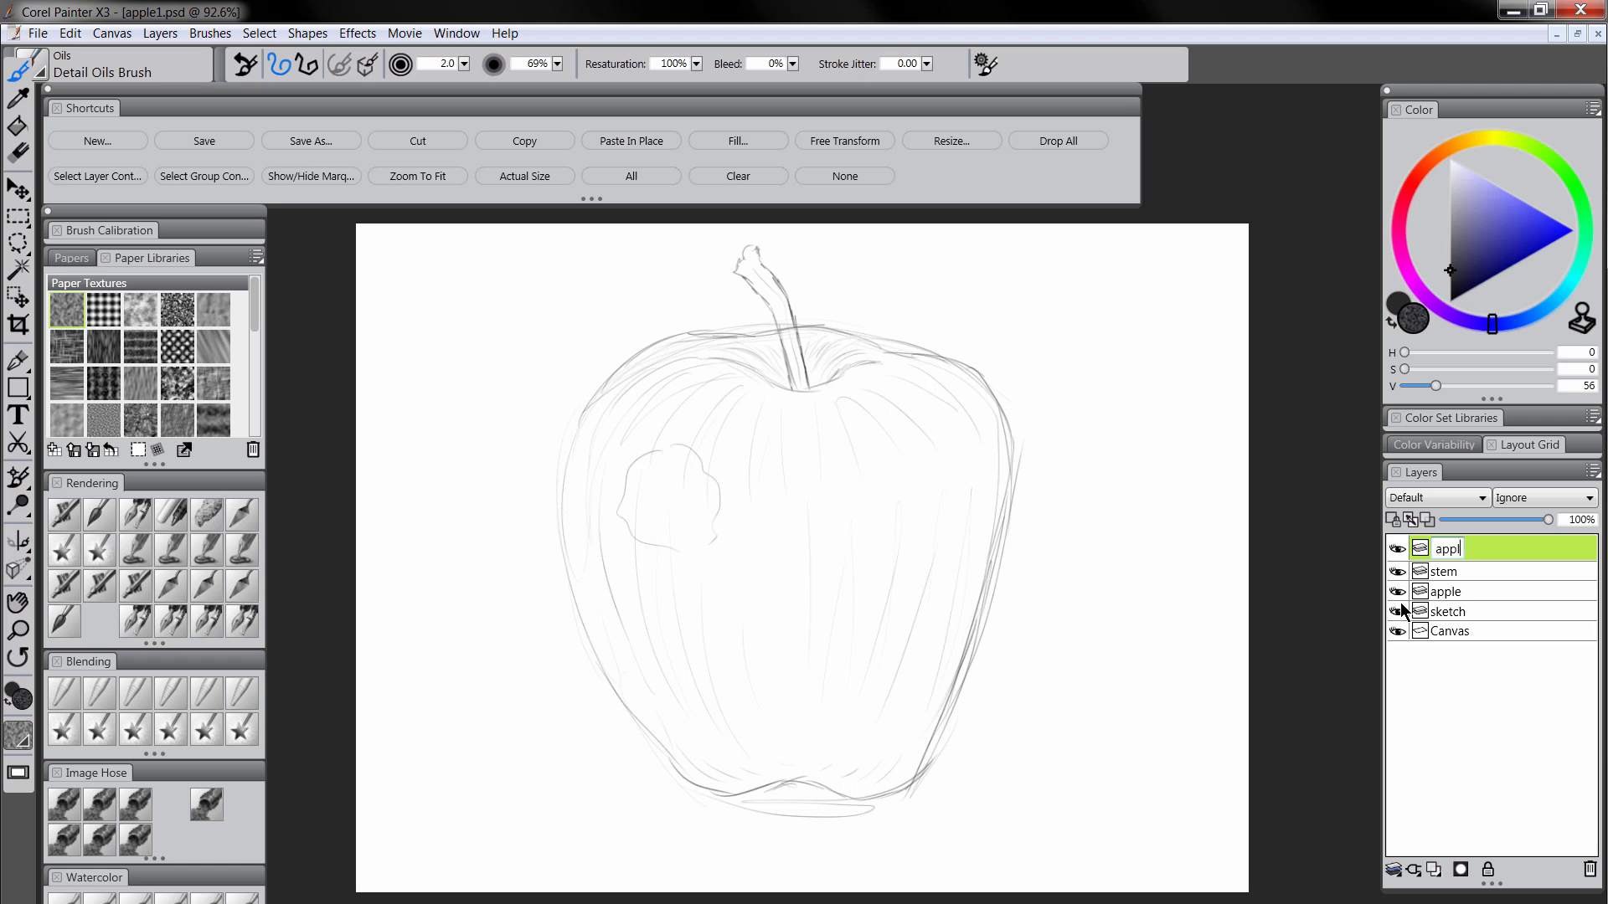
Name the new layer above the stem layer hilight
{"action": "key", "text": "BackSpace"}
{"action": "key", "text": "BackSpace"}
{"action": "key", "text": "BackSpace"}
{"action": "key", "text": "BackSpace"}
{"action": "type", "text": "hilight"}
{"action": "key", "text": "Return"}
With the apple layer active, set up the Scratchboard Tool in saturated red (H 87, S 255, V 96) at size 24.8
{"action": "left_click", "coordinate": [1461, 588]}
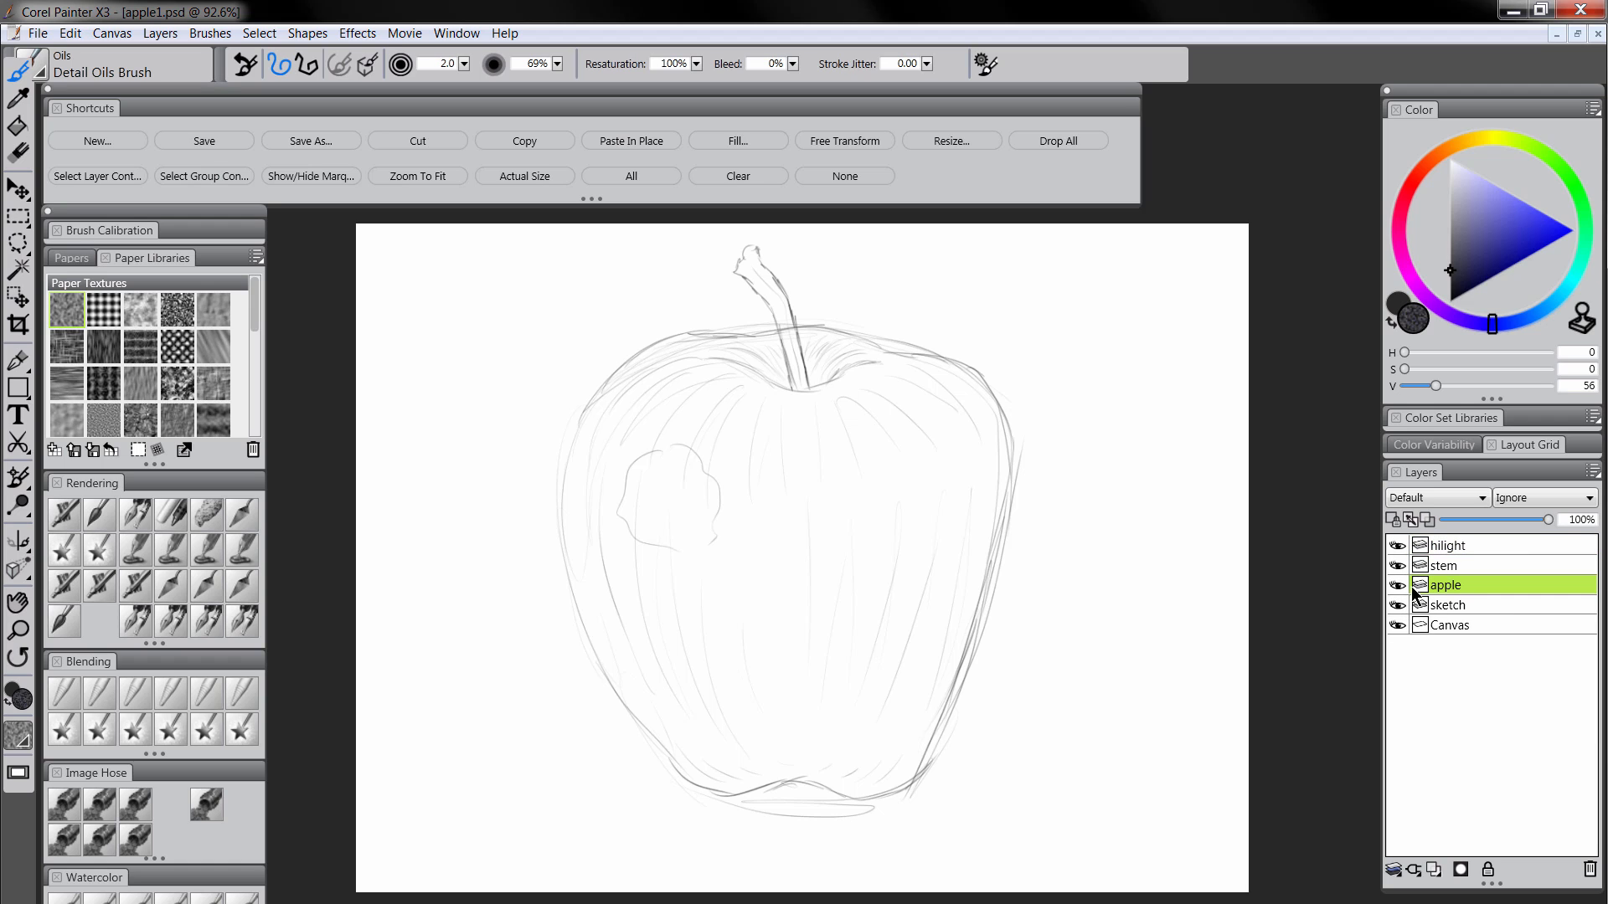
{"action": "left_click", "coordinate": [137, 515]}
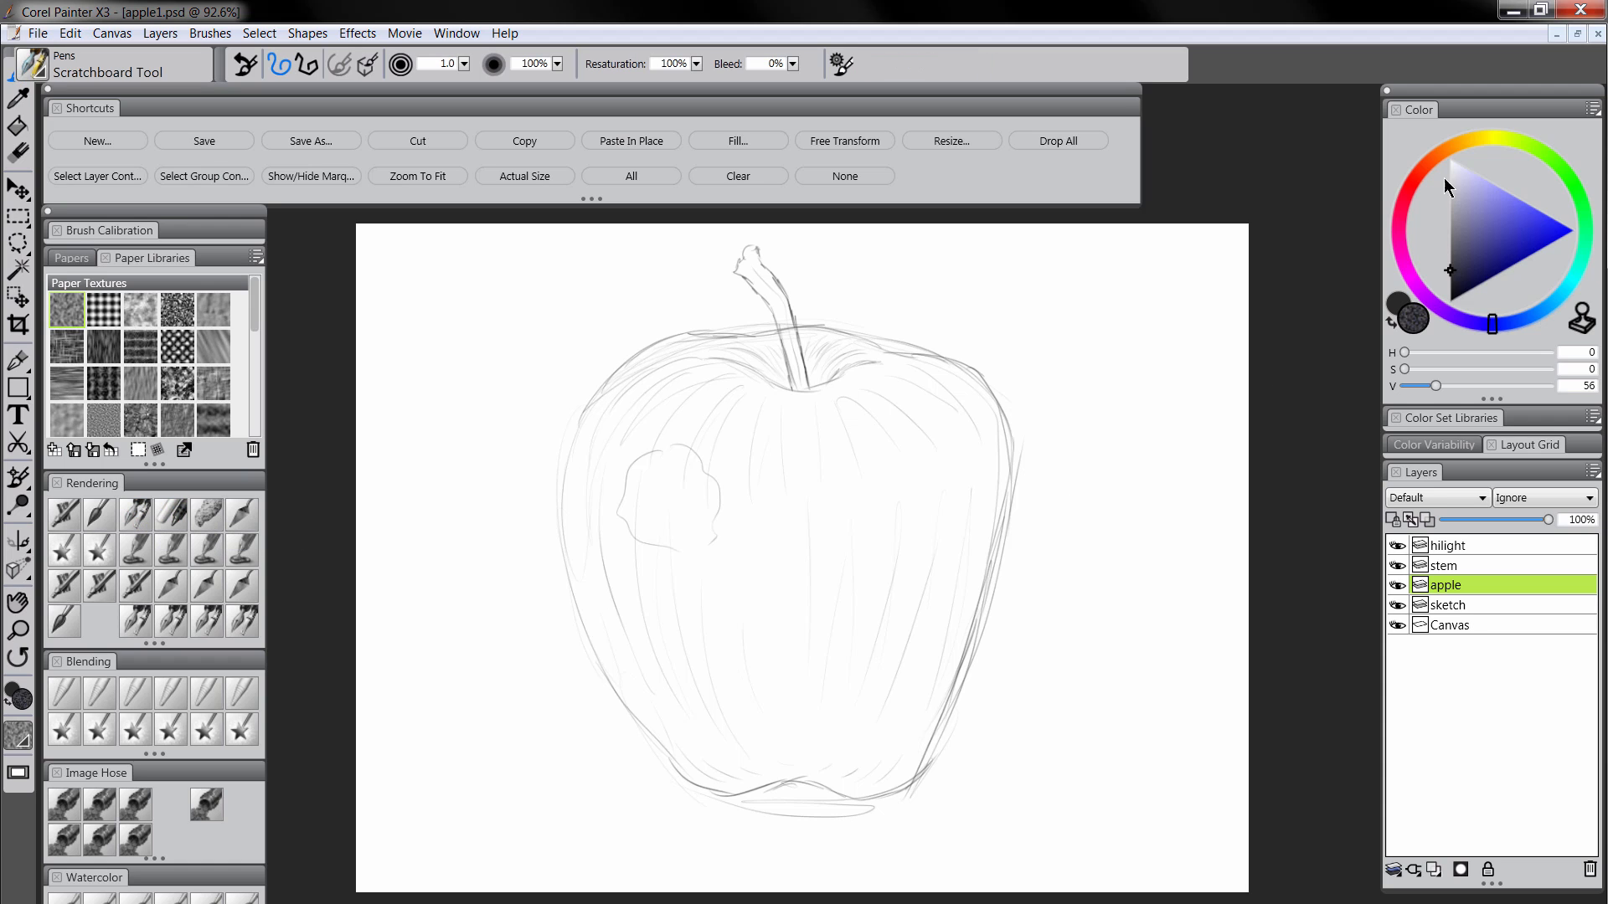
{"action": "left_click", "coordinate": [1415, 179]}
{"action": "left_click_drag", "start_coordinate": [1500, 242], "coordinate": [1534, 262]}
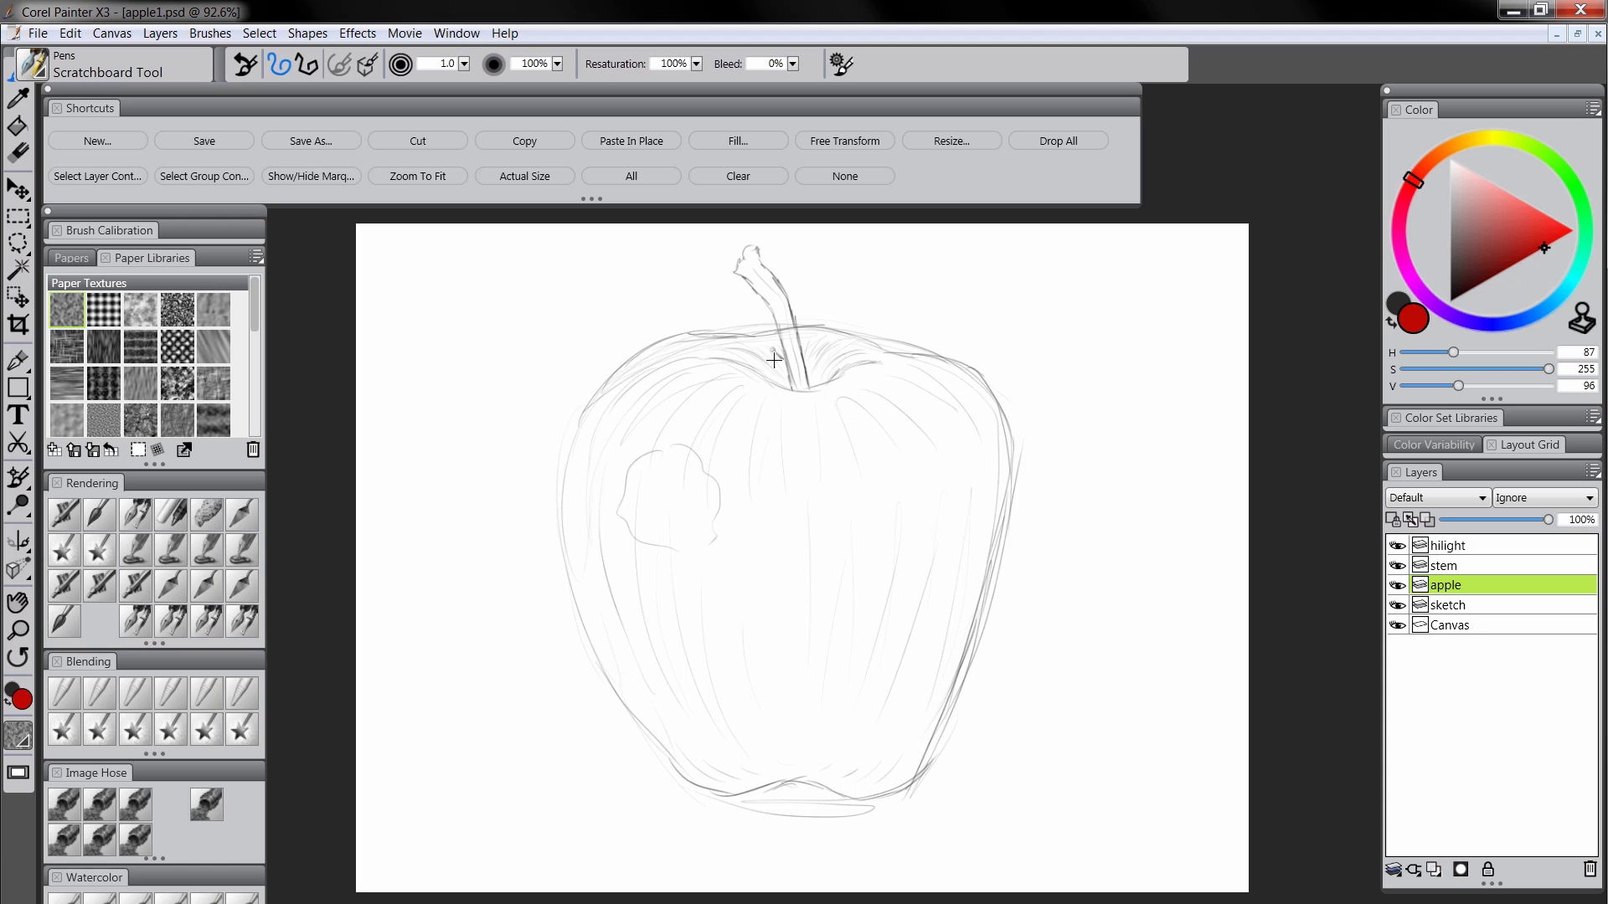
{"action": "left_click_drag", "start_coordinate": [773, 360], "coordinate": [776, 370], "text": "ctrl+alt"}
Move the sketch layer above all others and paint the whole apple silhouette solid red on the apple layer
{"action": "left_click", "coordinate": [1465, 606]}
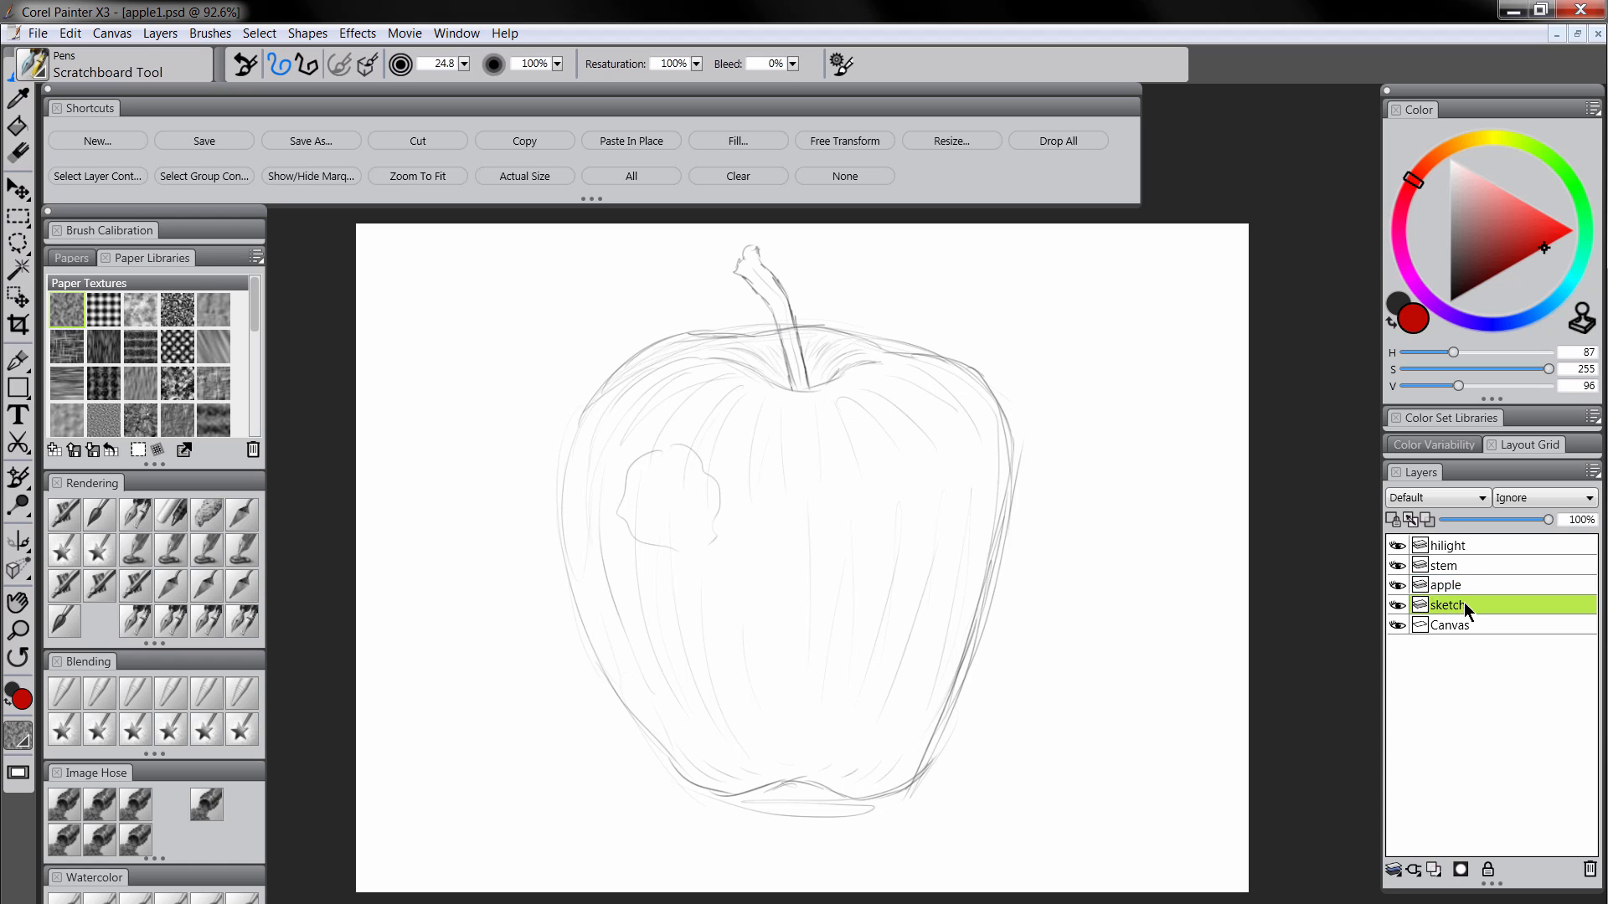
{"action": "left_click_drag", "start_coordinate": [1461, 599], "coordinate": [1465, 539]}
{"action": "left_click", "coordinate": [1457, 604]}
{"action": "mouse_move", "coordinate": [793, 331]}
{"action": "left_mouse_down"}
{"action": "mouse_move", "coordinate": [667, 352]}
{"action": "mouse_move", "coordinate": [630, 382]}
{"action": "mouse_move", "coordinate": [590, 430]}
{"action": "mouse_move", "coordinate": [576, 550]}
{"action": "mouse_move", "coordinate": [602, 640]}
{"action": "mouse_move", "coordinate": [698, 759]}
{"action": "mouse_move", "coordinate": [899, 763]}
{"action": "mouse_move", "coordinate": [981, 513]}
{"action": "mouse_move", "coordinate": [953, 378]}
{"action": "mouse_move", "coordinate": [829, 339]}
{"action": "mouse_move", "coordinate": [778, 350]}
{"action": "mouse_move", "coordinate": [763, 358]}
{"action": "mouse_move", "coordinate": [867, 362]}
{"action": "mouse_move", "coordinate": [684, 378]}
{"action": "mouse_move", "coordinate": [609, 444]}
{"action": "mouse_move", "coordinate": [626, 474]}
{"action": "left_mouse_up"}
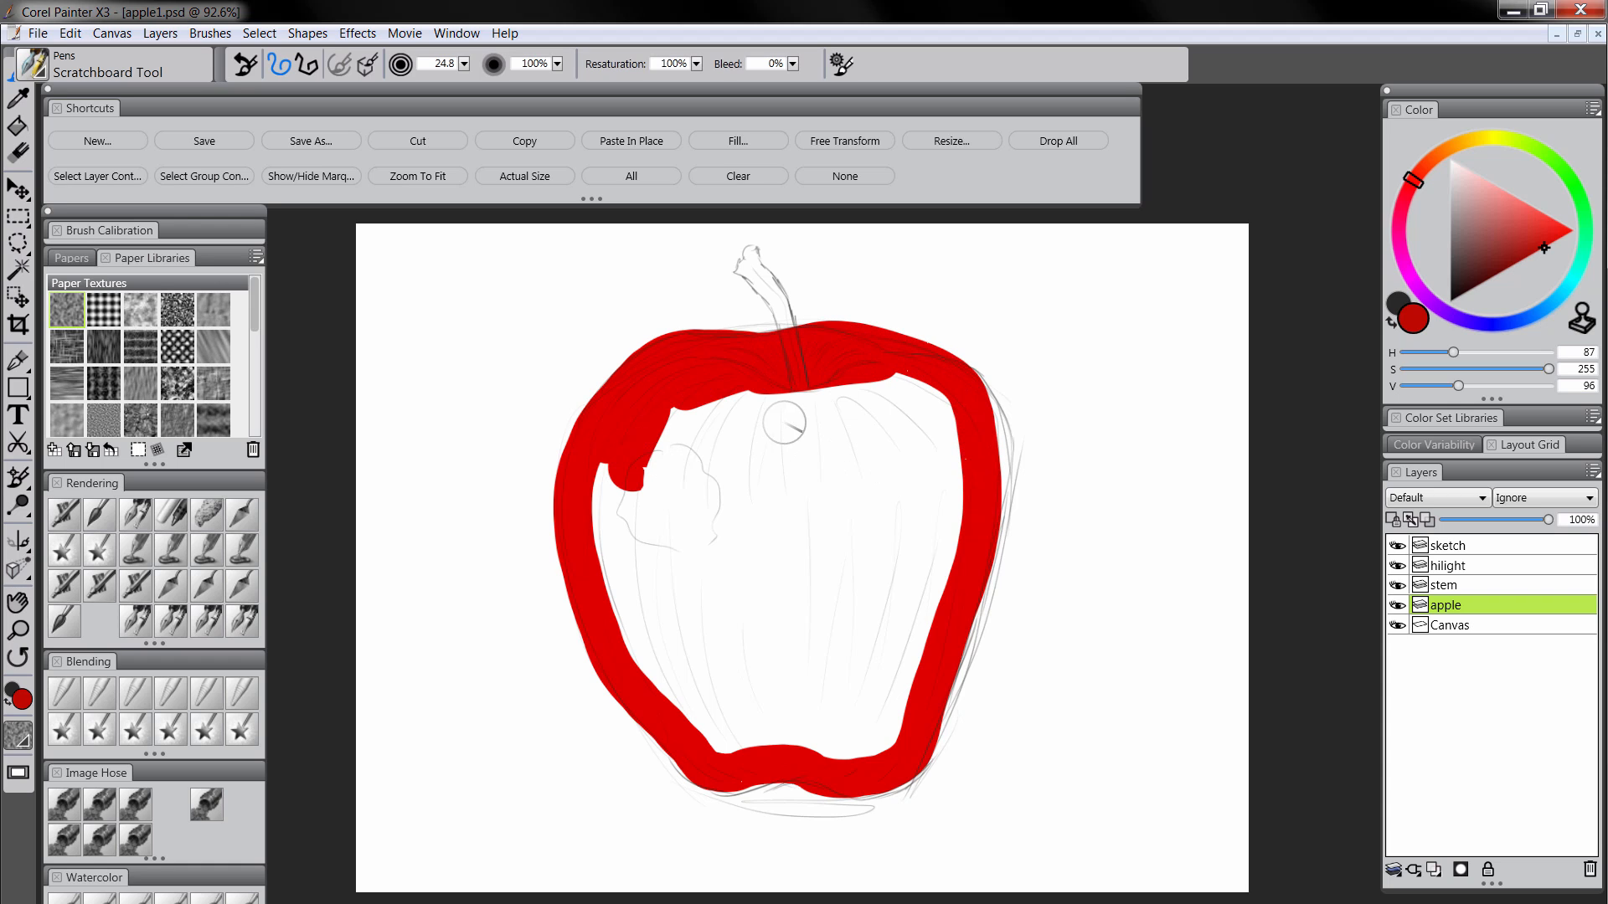
{"action": "mouse_move", "coordinate": [749, 411]}
{"action": "left_mouse_down"}
{"action": "mouse_move", "coordinate": [678, 560]}
{"action": "mouse_move", "coordinate": [645, 508]}
{"action": "mouse_move", "coordinate": [689, 650]}
{"action": "mouse_move", "coordinate": [739, 697]}
{"action": "mouse_move", "coordinate": [760, 688]}
{"action": "mouse_move", "coordinate": [813, 716]}
{"action": "mouse_move", "coordinate": [879, 672]}
{"action": "mouse_move", "coordinate": [908, 612]}
{"action": "mouse_move", "coordinate": [921, 451]}
{"action": "mouse_move", "coordinate": [857, 398]}
{"action": "mouse_move", "coordinate": [898, 438]}
{"action": "mouse_move", "coordinate": [815, 407]}
{"action": "mouse_move", "coordinate": [739, 588]}
{"action": "mouse_move", "coordinate": [777, 652]}
{"action": "mouse_move", "coordinate": [874, 603]}
{"action": "left_mouse_up"}
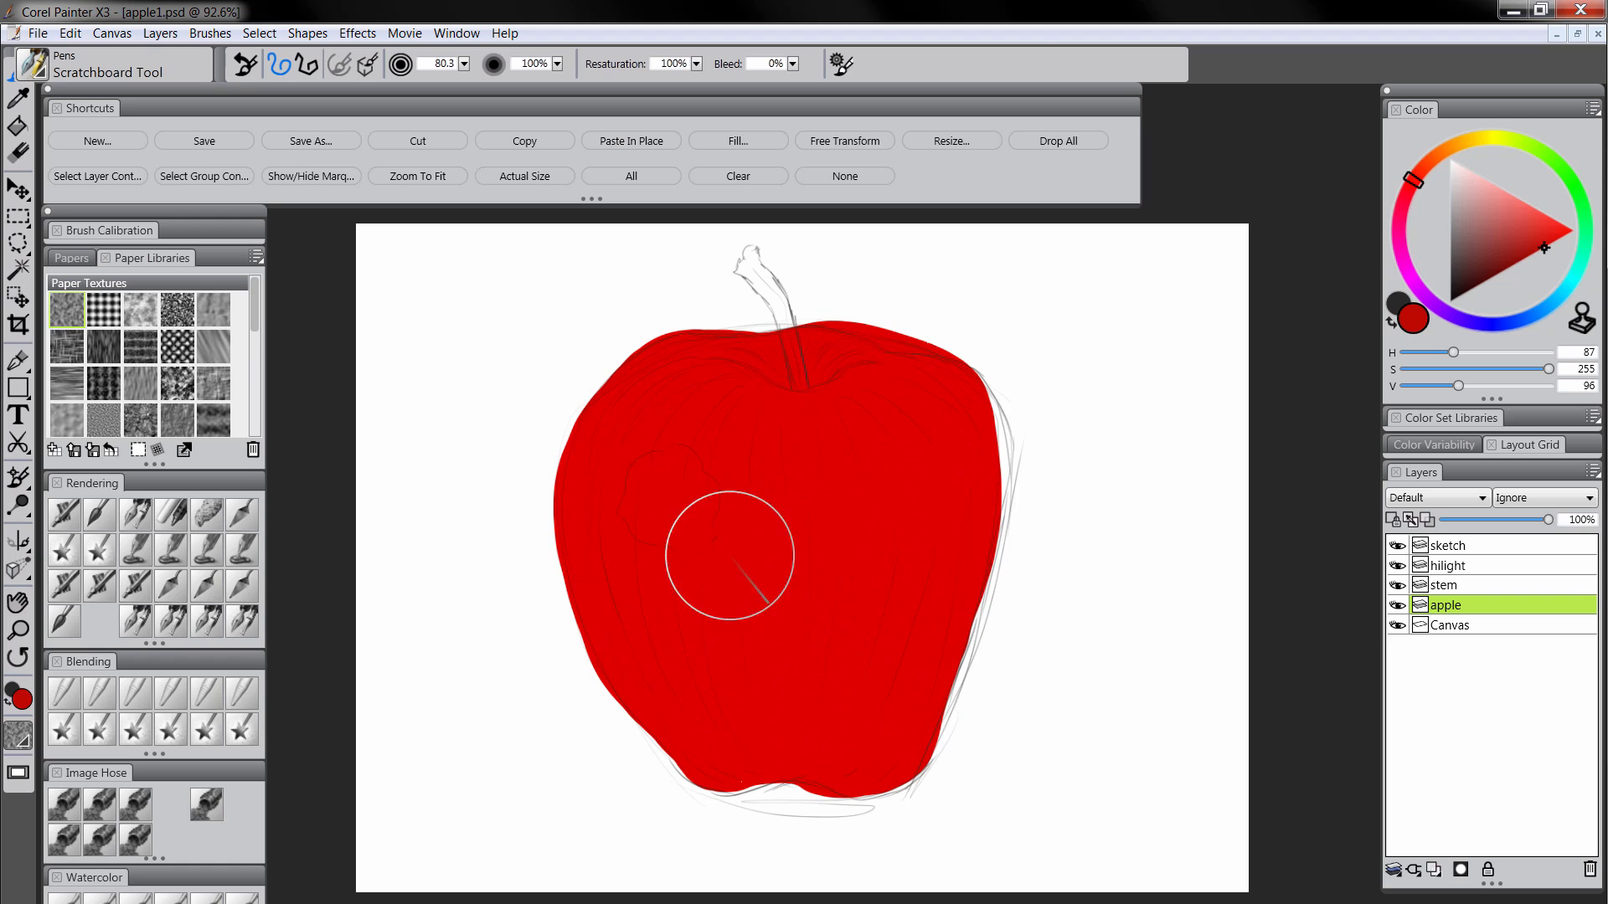
Push the red shape's edges to follow the sketched outline all around, using the Pinch brush at size 34.6
{"action": "left_click", "coordinate": [133, 730]}
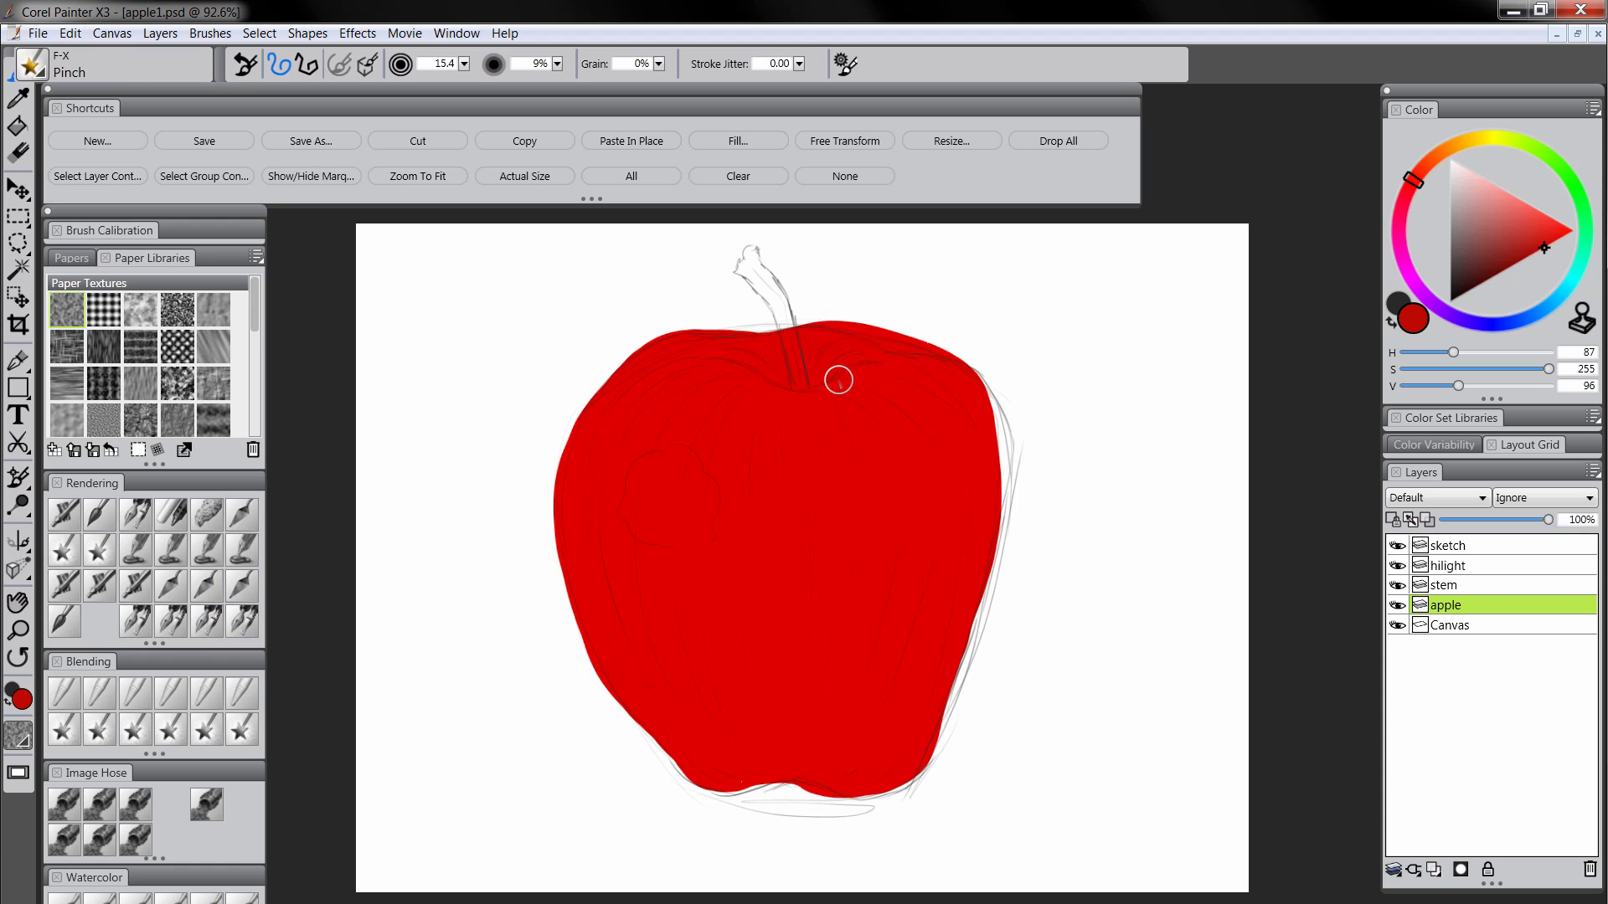
{"action": "left_click_drag", "start_coordinate": [848, 355], "coordinate": [874, 361]}
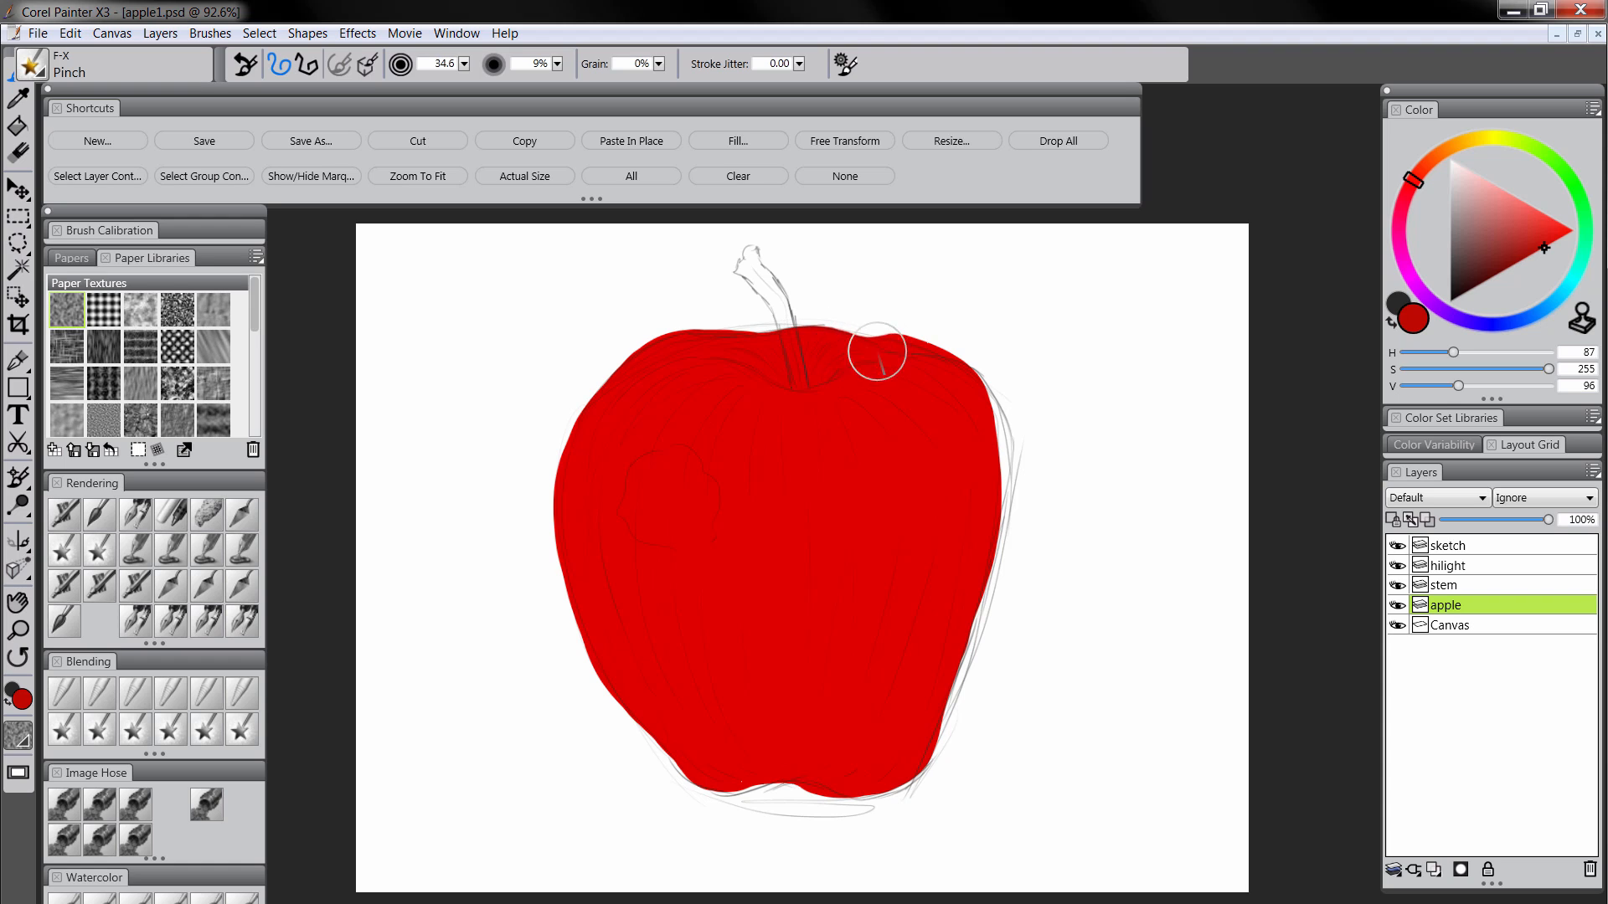
{"action": "mouse_move", "coordinate": [877, 351]}
{"action": "left_mouse_down"}
{"action": "mouse_move", "coordinate": [964, 367]}
{"action": "mouse_move", "coordinate": [915, 346]}
{"action": "mouse_move", "coordinate": [986, 373]}
{"action": "mouse_move", "coordinate": [997, 399]}
{"action": "mouse_move", "coordinate": [970, 377]}
{"action": "mouse_move", "coordinate": [1015, 421]}
{"action": "mouse_move", "coordinate": [1011, 519]}
{"action": "mouse_move", "coordinate": [1013, 468]}
{"action": "mouse_move", "coordinate": [927, 759]}
{"action": "mouse_move", "coordinate": [962, 673]}
{"action": "mouse_move", "coordinate": [944, 709]}
{"action": "left_mouse_up"}
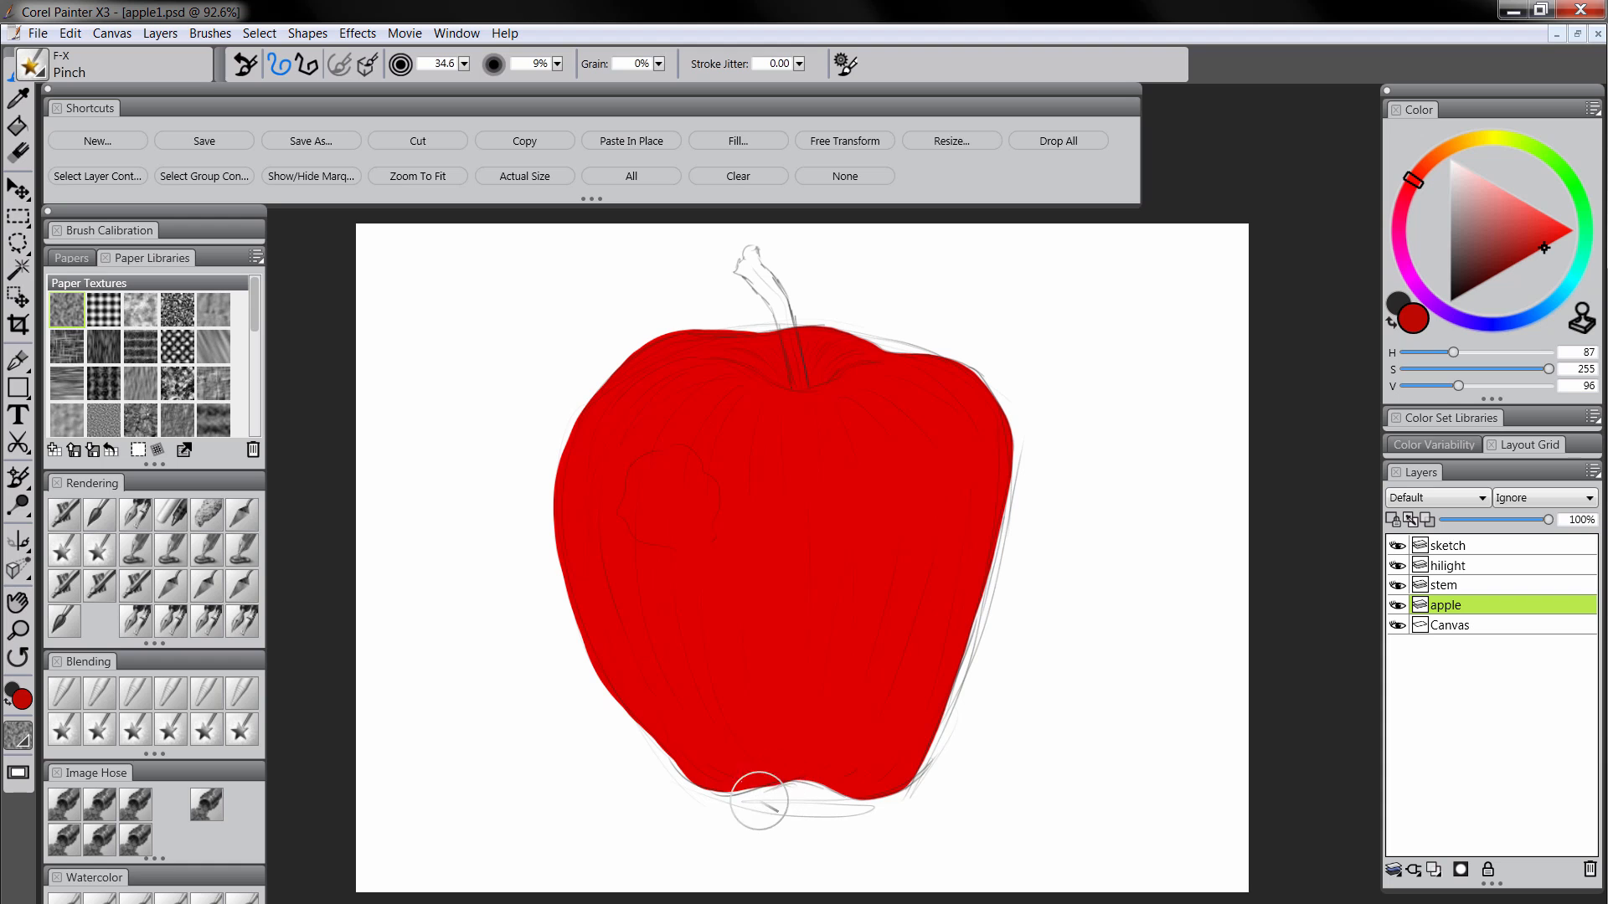
{"action": "mouse_move", "coordinate": [744, 796]}
{"action": "left_mouse_down"}
{"action": "mouse_move", "coordinate": [784, 771]}
{"action": "mouse_move", "coordinate": [719, 791]}
{"action": "mouse_move", "coordinate": [673, 758]}
{"action": "mouse_move", "coordinate": [678, 779]}
{"action": "mouse_move", "coordinate": [619, 712]}
{"action": "mouse_move", "coordinate": [665, 748]}
{"action": "mouse_move", "coordinate": [607, 689]}
{"action": "mouse_move", "coordinate": [637, 726]}
{"action": "mouse_move", "coordinate": [575, 605]}
{"action": "mouse_move", "coordinate": [603, 670]}
{"action": "mouse_move", "coordinate": [562, 474]}
{"action": "mouse_move", "coordinate": [560, 507]}
{"action": "mouse_move", "coordinate": [560, 489]}
{"action": "mouse_move", "coordinate": [609, 378]}
{"action": "mouse_move", "coordinate": [672, 338]}
{"action": "mouse_move", "coordinate": [774, 332]}
{"action": "left_mouse_up"}
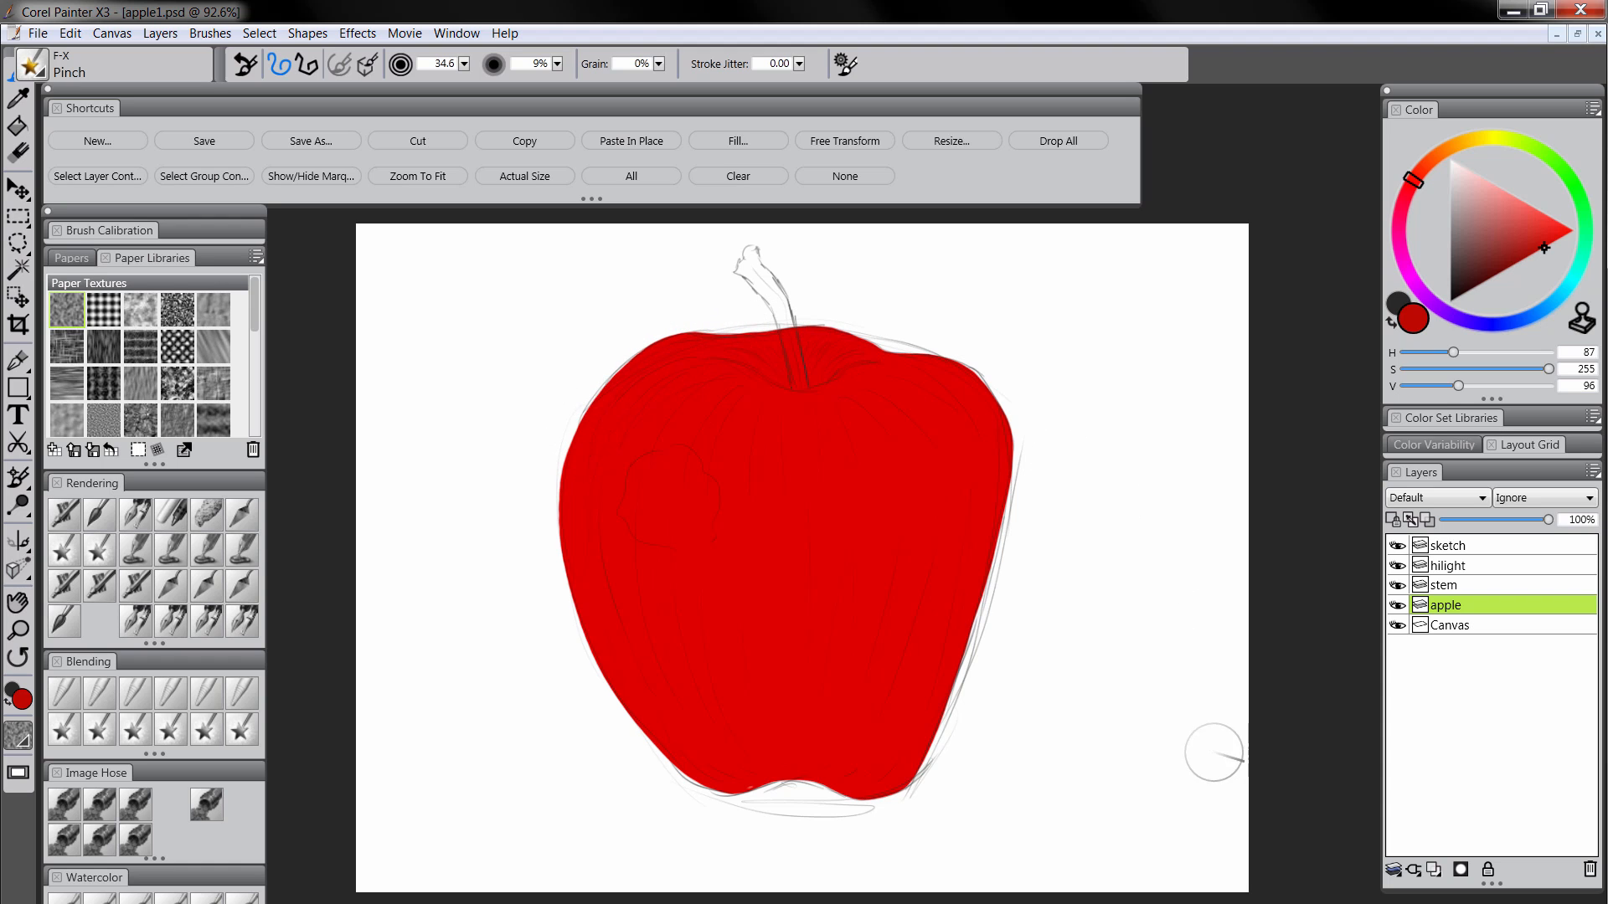
{"action": "mouse_move", "coordinate": [886, 345]}
{"action": "left_mouse_down"}
{"action": "mouse_move", "coordinate": [915, 341]}
{"action": "mouse_move", "coordinate": [976, 384]}
{"action": "mouse_move", "coordinate": [1022, 460]}
{"action": "left_mouse_up"}
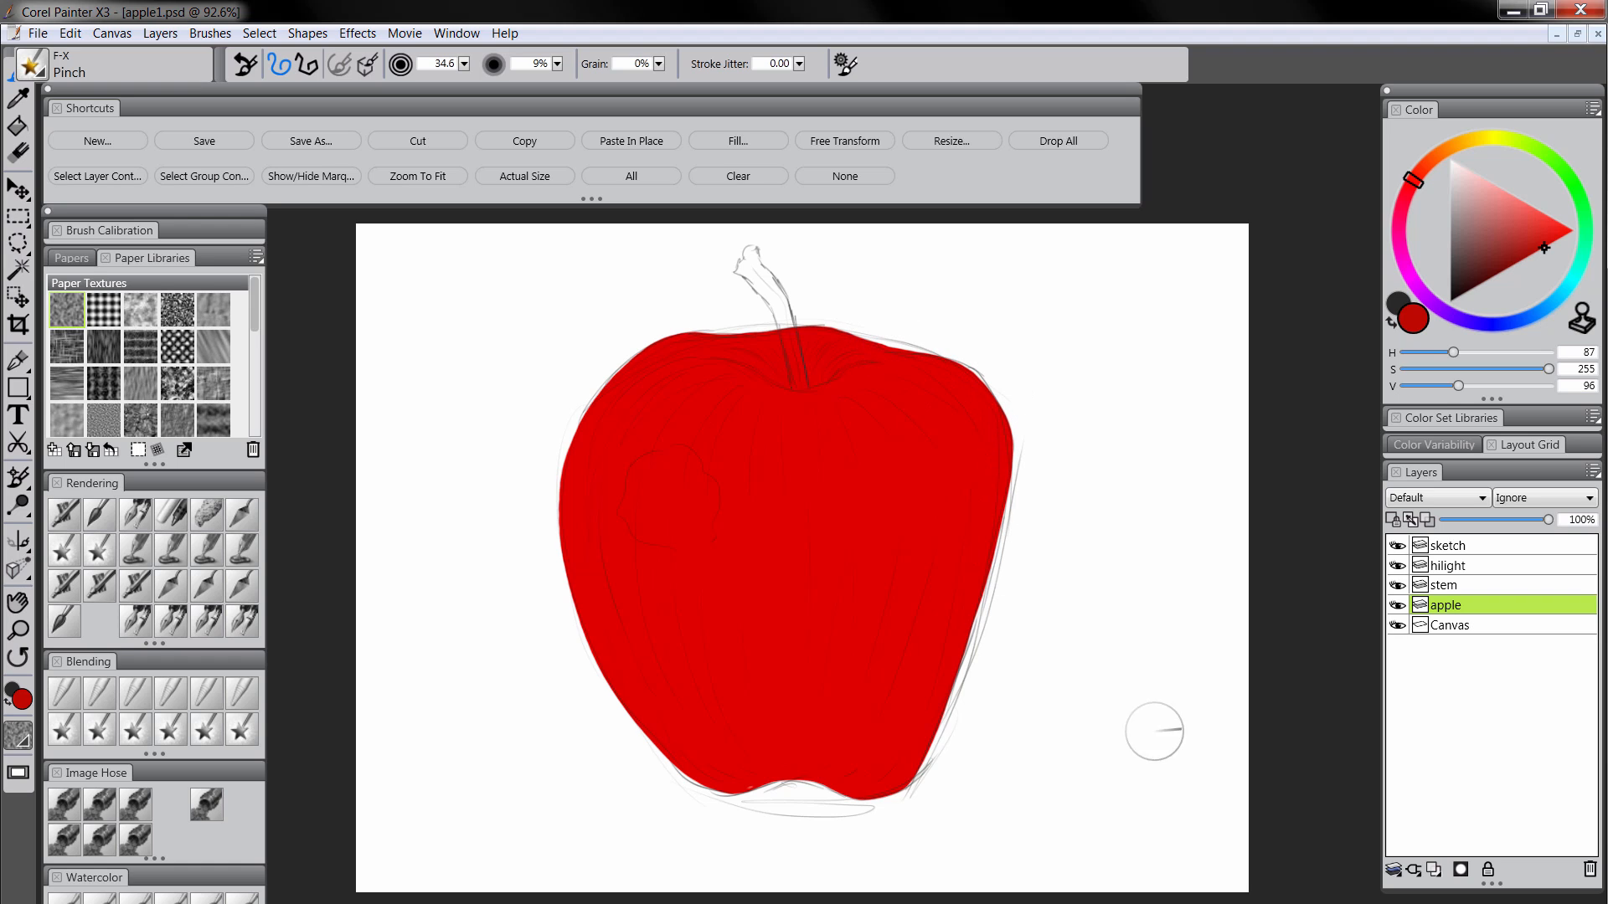
Hide the sketch layer and refine the apple's top and right edges with the Pinch brush
{"action": "left_click", "coordinate": [1397, 545]}
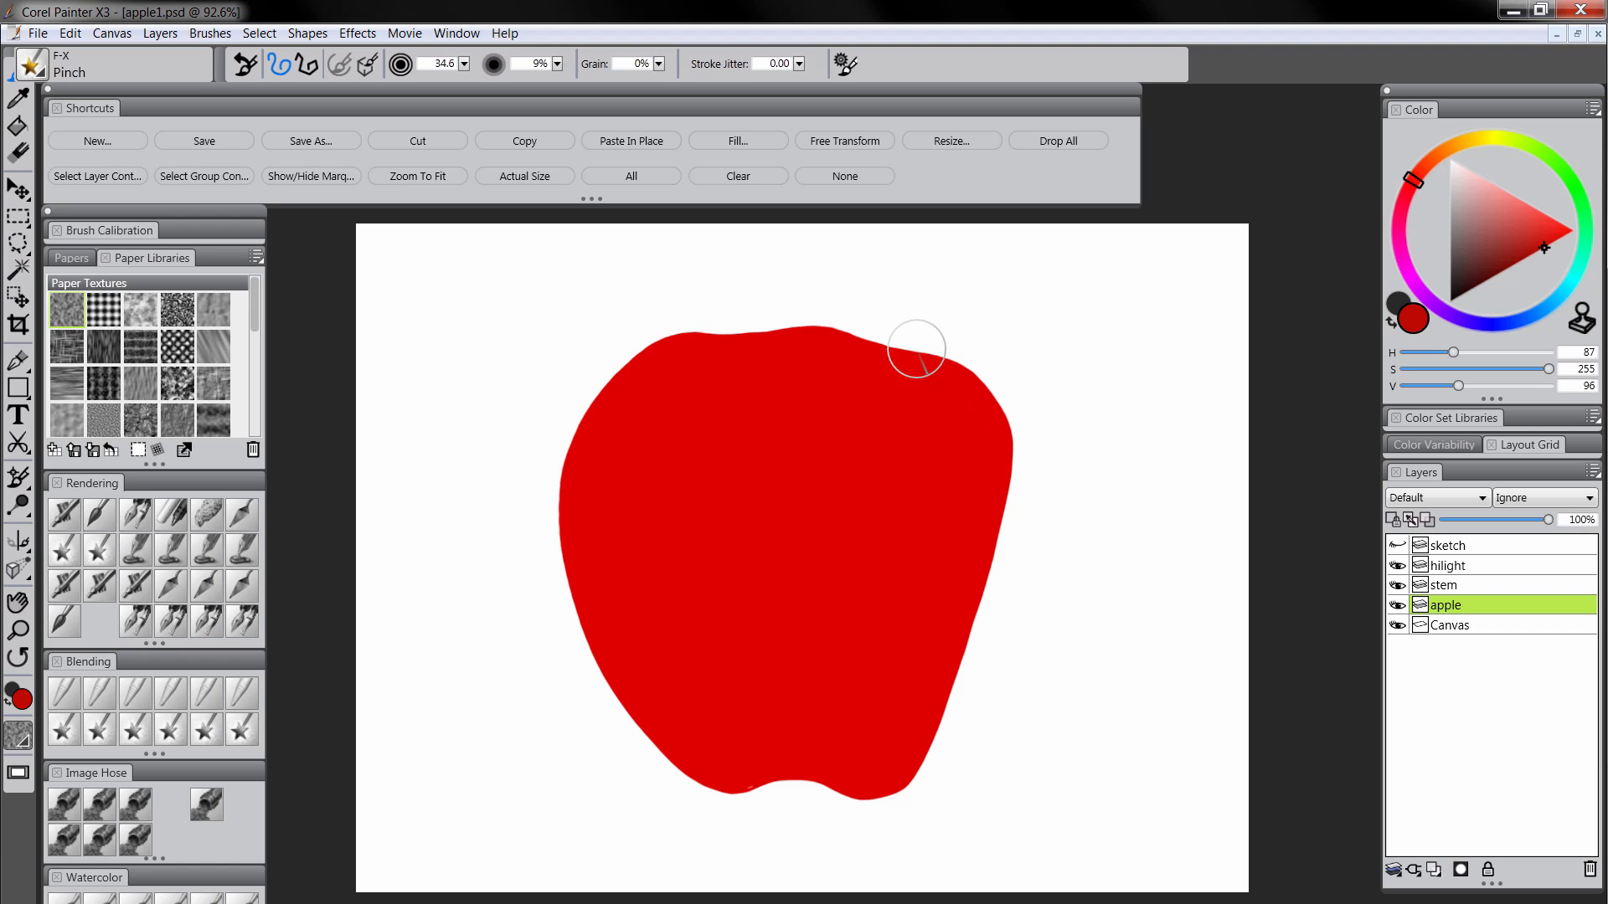
{"action": "mouse_move", "coordinate": [800, 325]}
{"action": "left_mouse_down"}
{"action": "mouse_move", "coordinate": [874, 332]}
{"action": "mouse_move", "coordinate": [880, 350]}
{"action": "mouse_move", "coordinate": [975, 331]}
{"action": "mouse_move", "coordinate": [1007, 385]}
{"action": "mouse_move", "coordinate": [958, 368]}
{"action": "mouse_move", "coordinate": [994, 456]}
{"action": "left_mouse_up"}
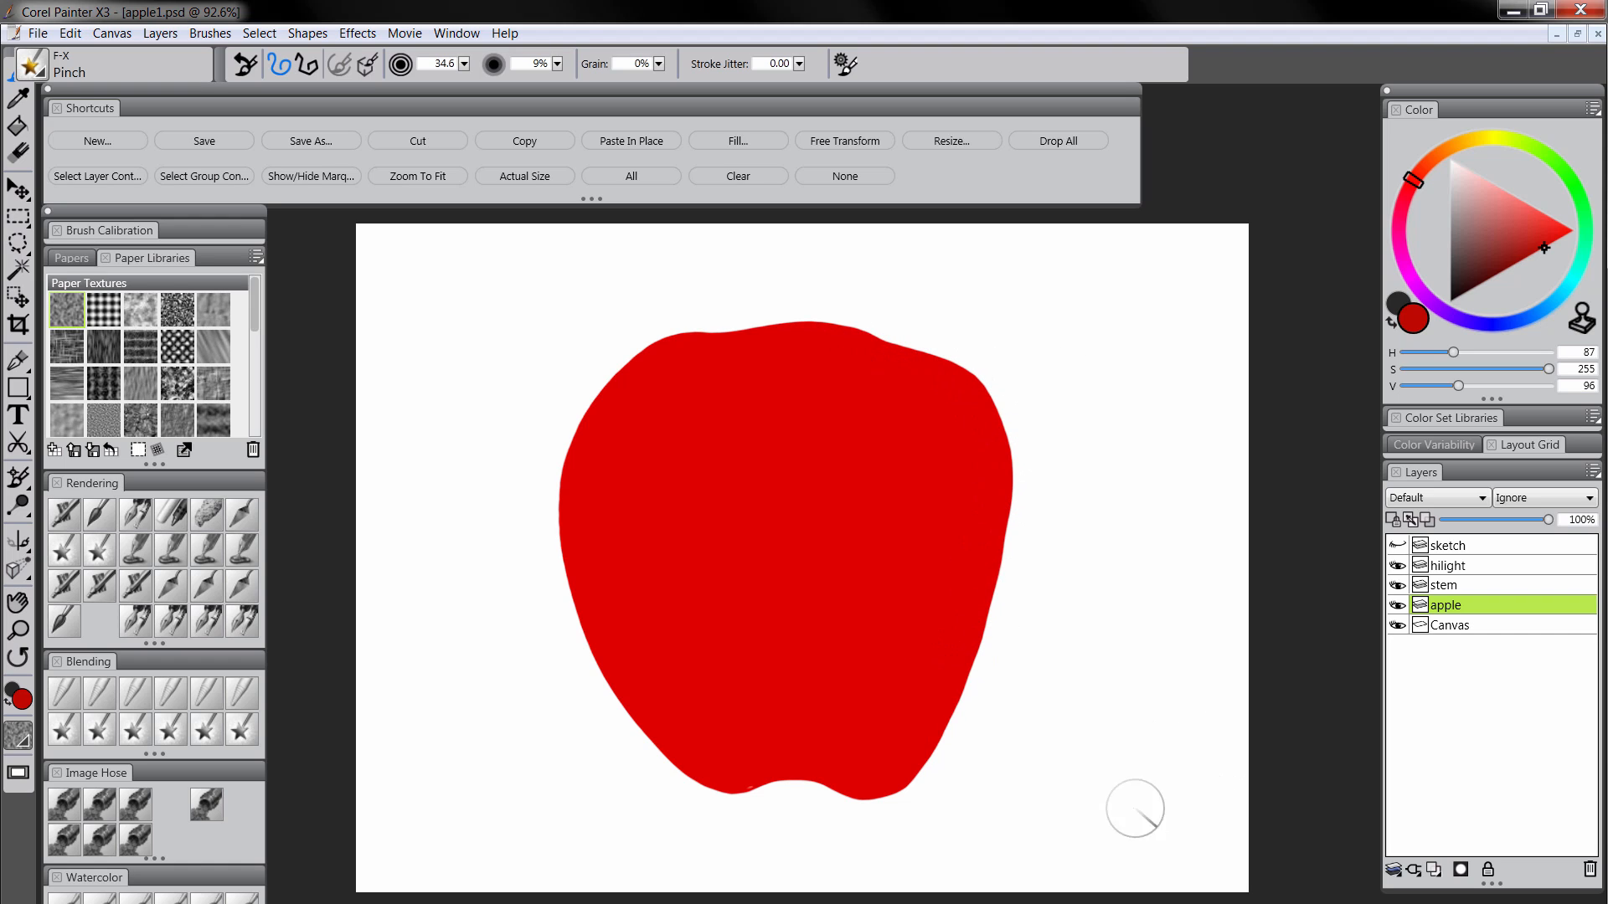
Show the sketch layer again and paint the stem dark brown (H 92, S 201, V 51) on the stem layer with the Scratchboard Tool at size 6.8
{"action": "left_click", "coordinate": [136, 517]}
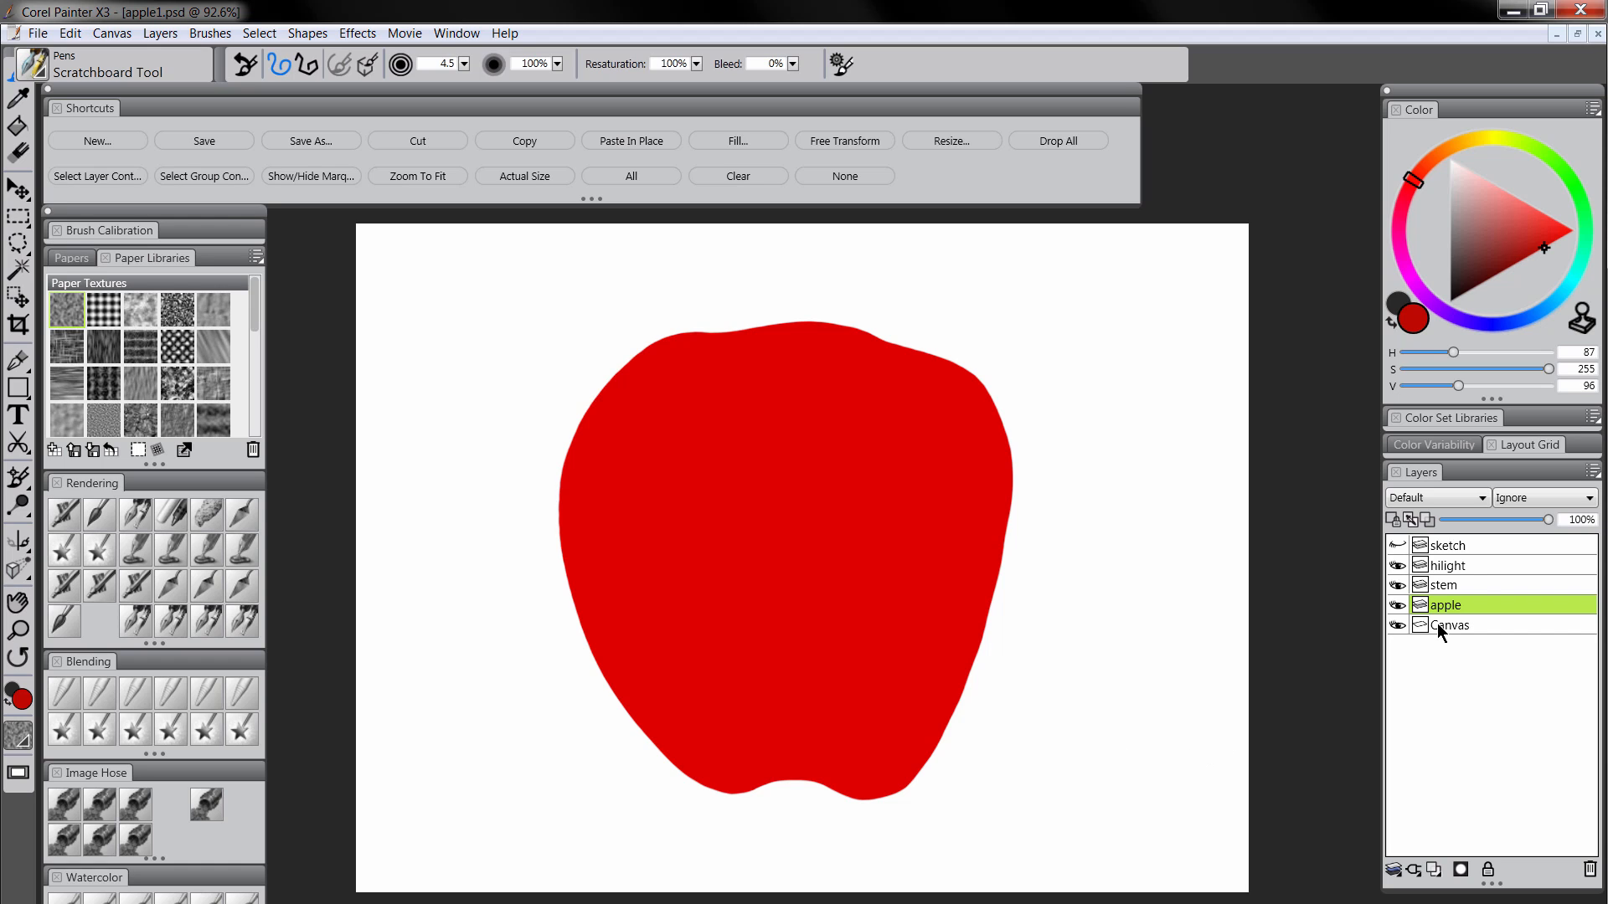
{"action": "left_click", "coordinate": [1397, 545]}
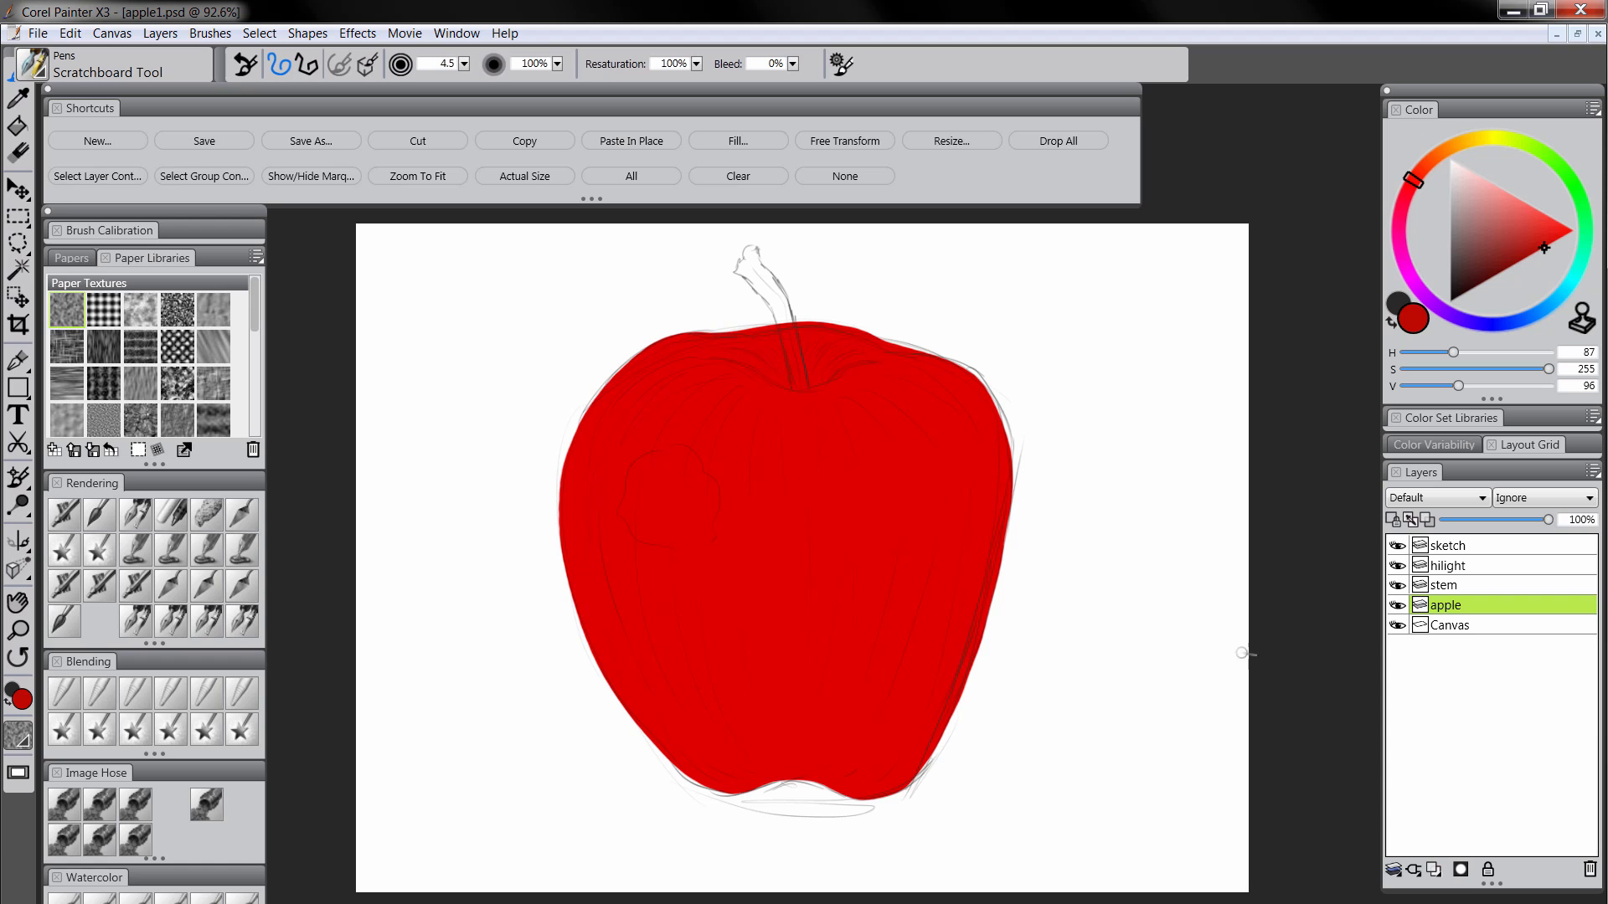
{"action": "left_click", "coordinate": [1454, 586]}
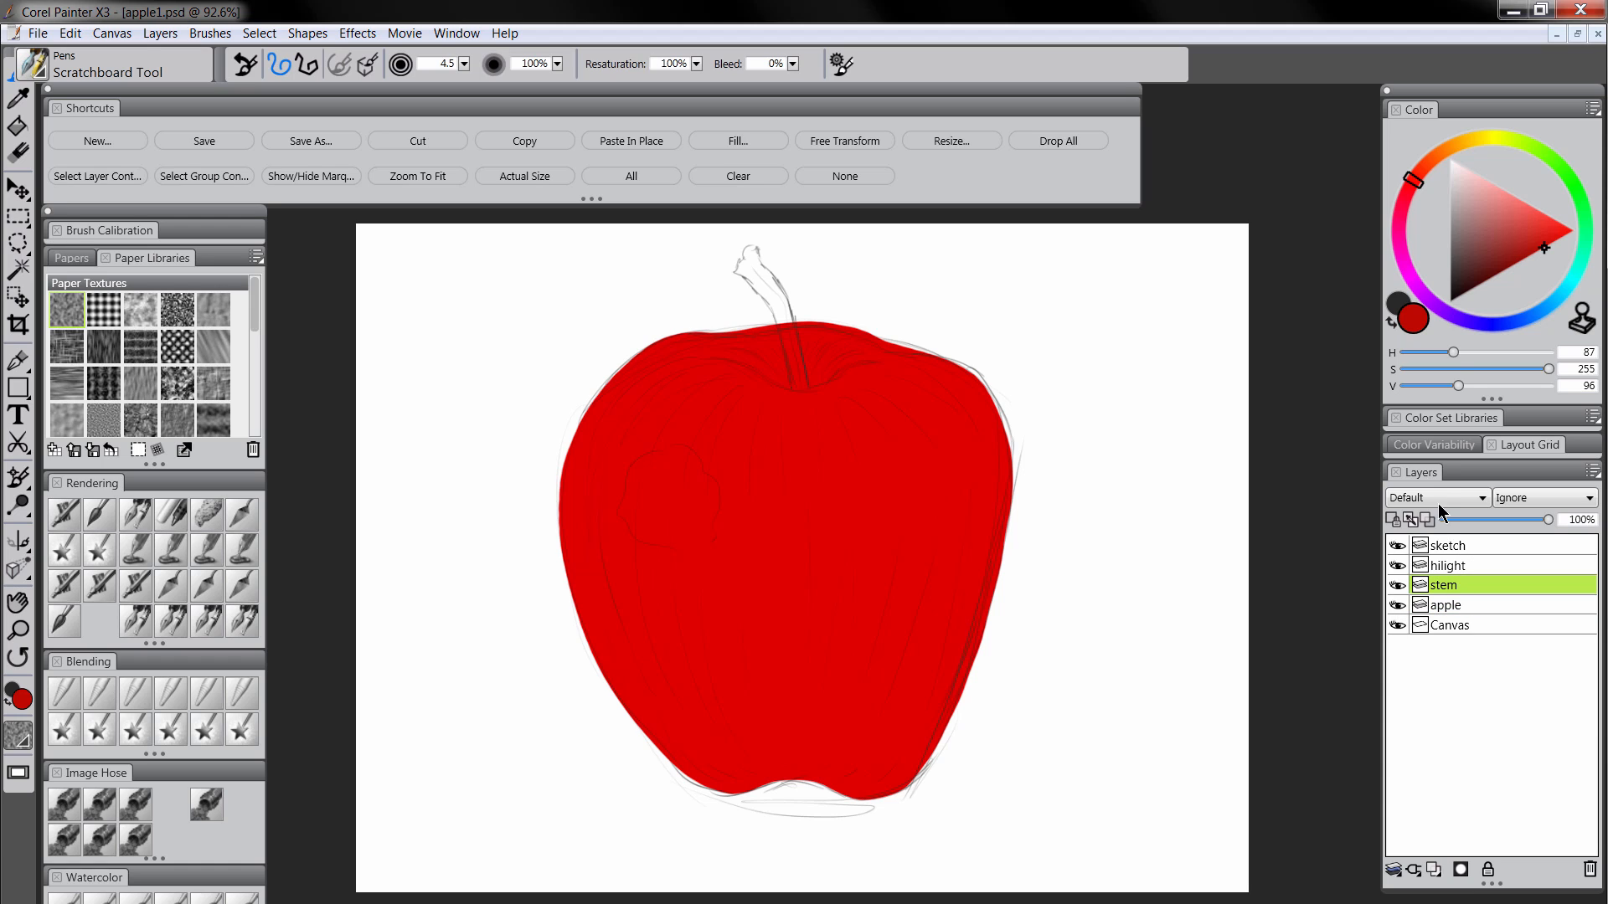
{"action": "left_click", "coordinate": [1492, 275]}
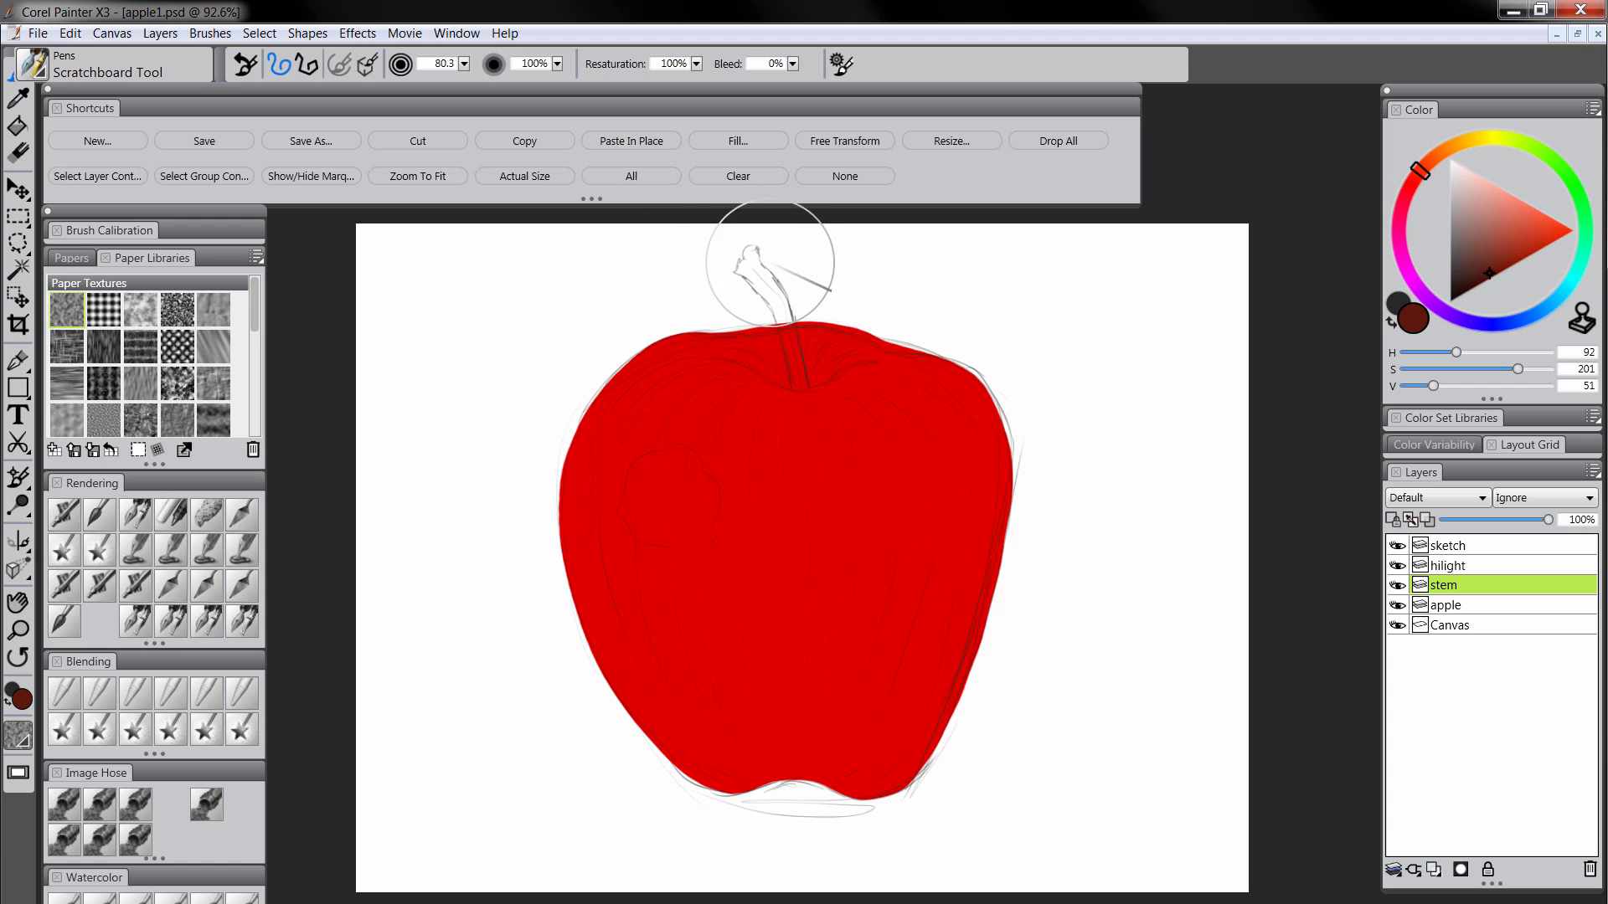
{"action": "left_click_drag", "start_coordinate": [754, 259], "coordinate": [753, 253]}
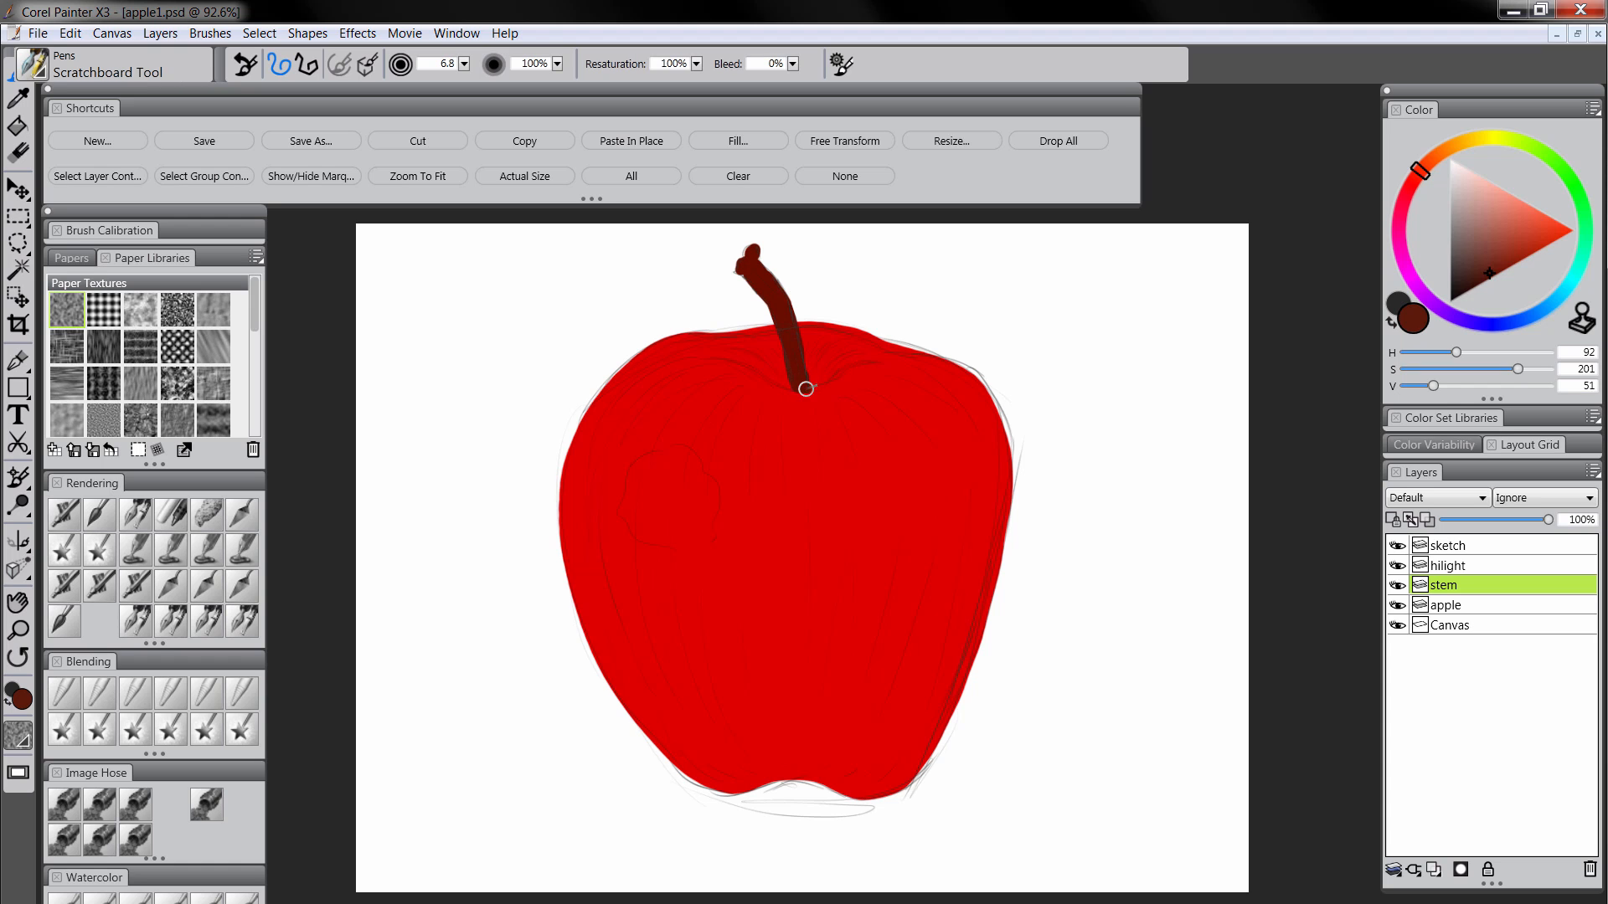
Roughen the stem's base with small dark brown dabs where it meets the apple
{"action": "left_click", "coordinate": [20, 630]}
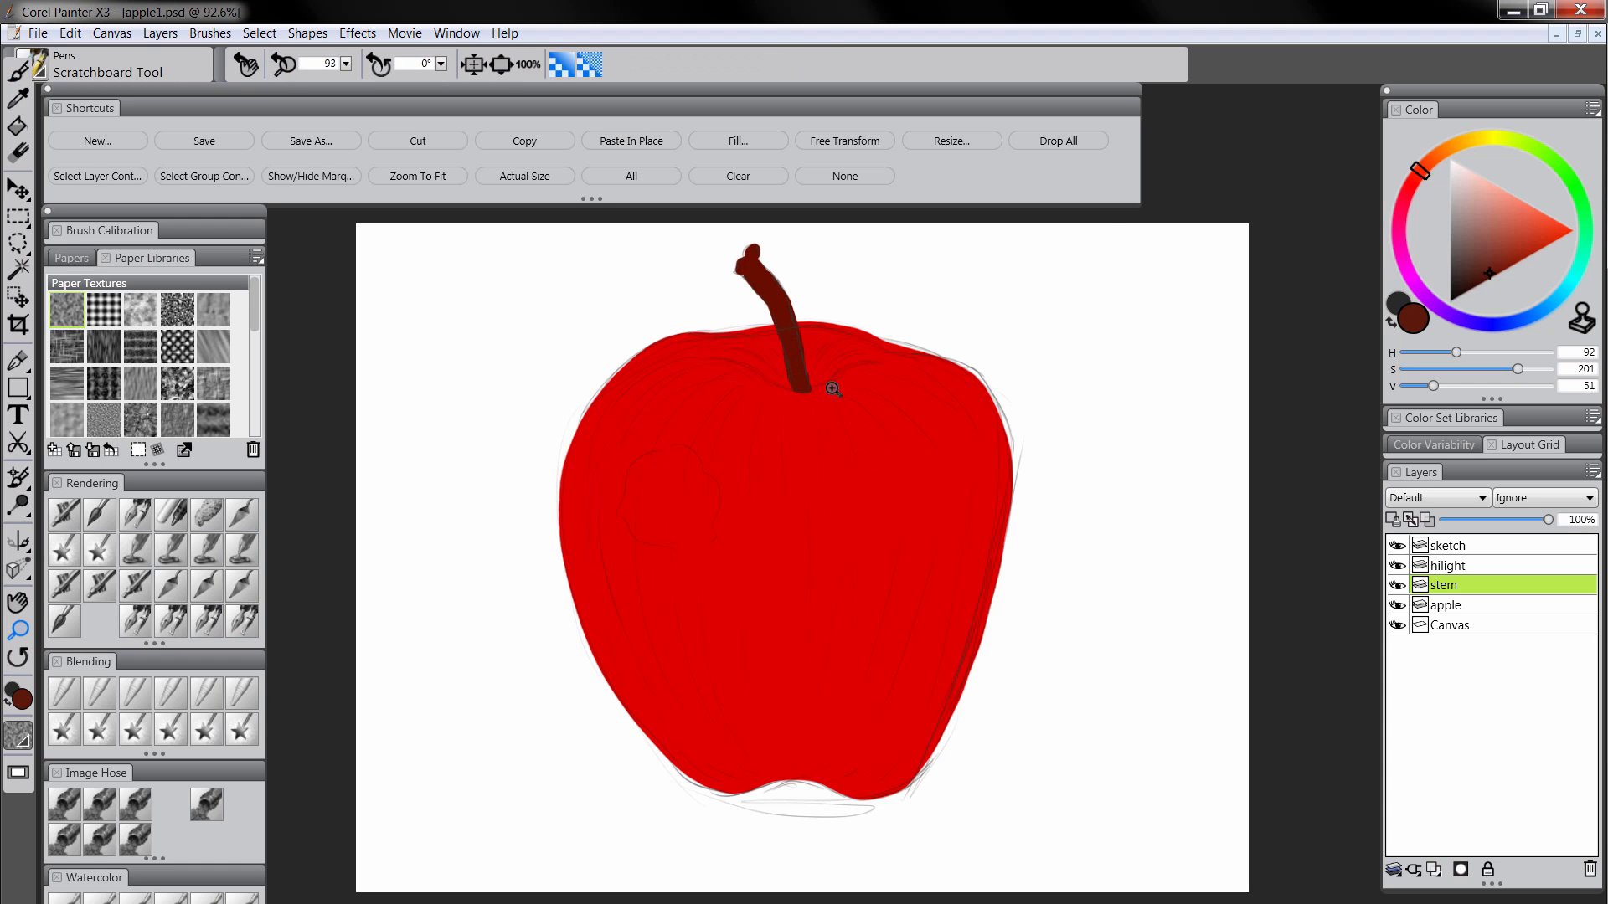
{"action": "left_click", "coordinate": [805, 390]}
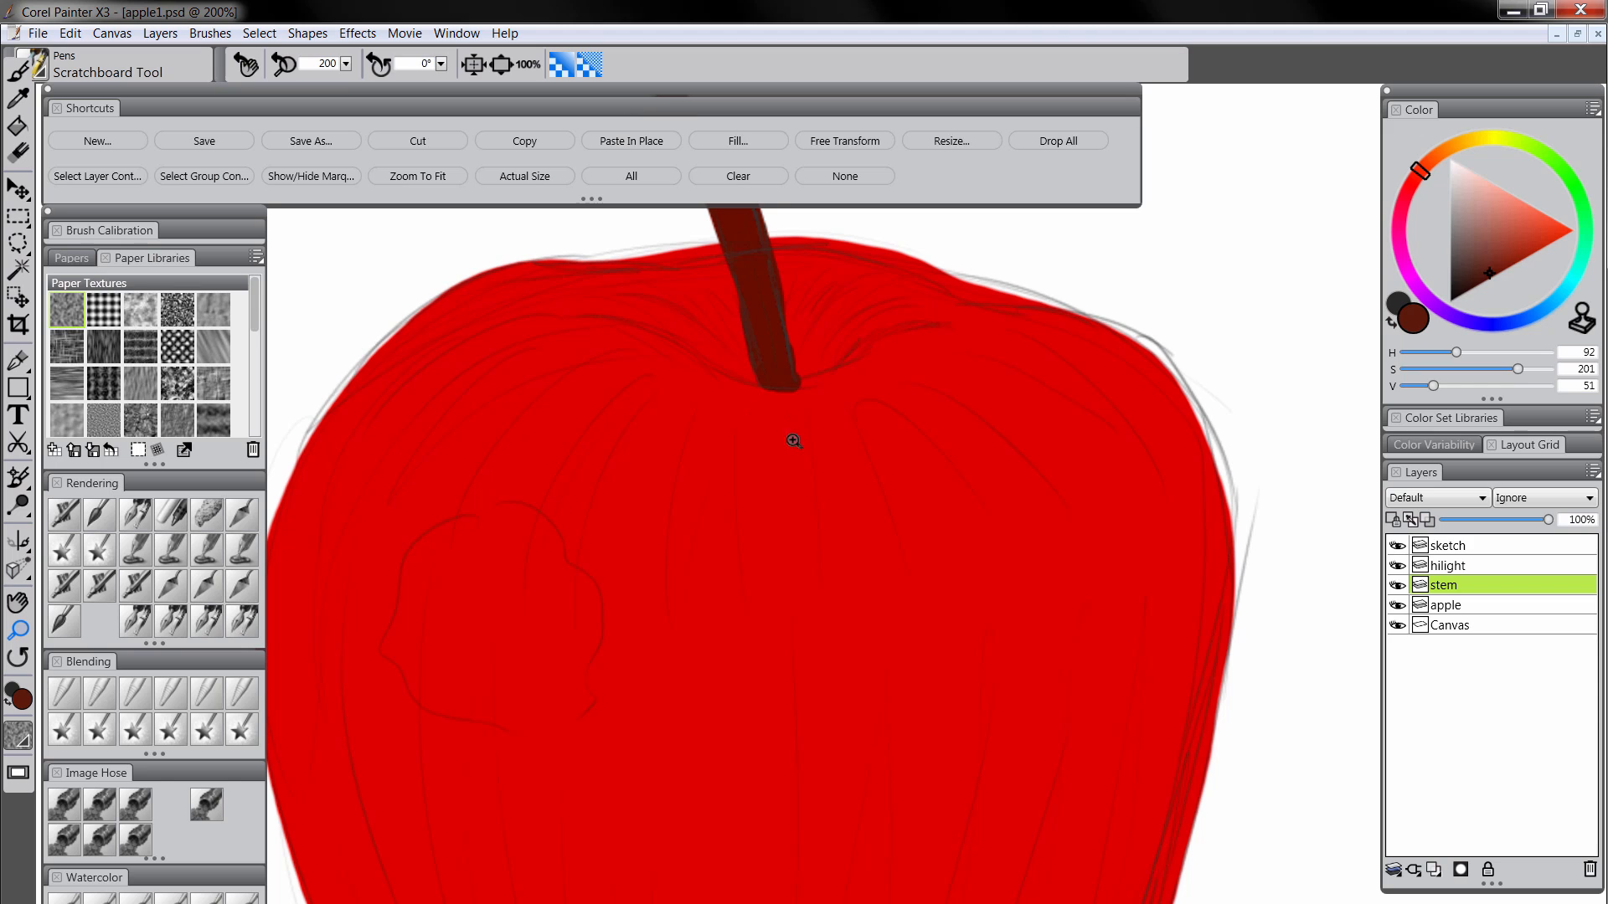
{"action": "key", "text": "b"}
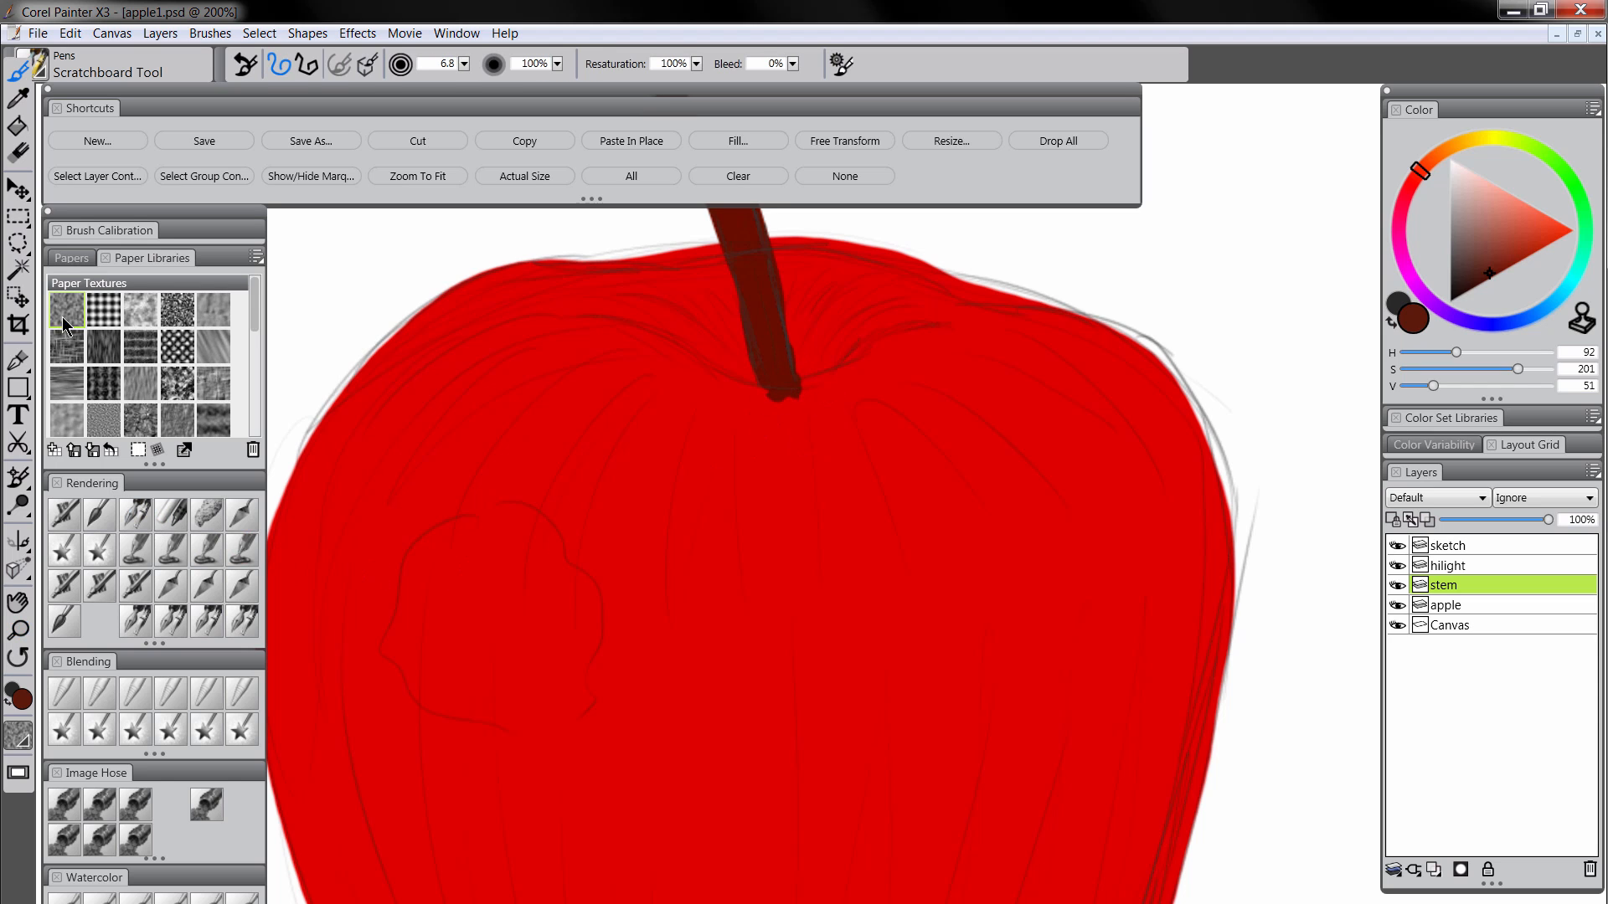
Erase the excess dabs below the stem's base and push the stem's edges to the sketched outline with the Pinch brush
{"action": "left_click", "coordinate": [18, 151]}
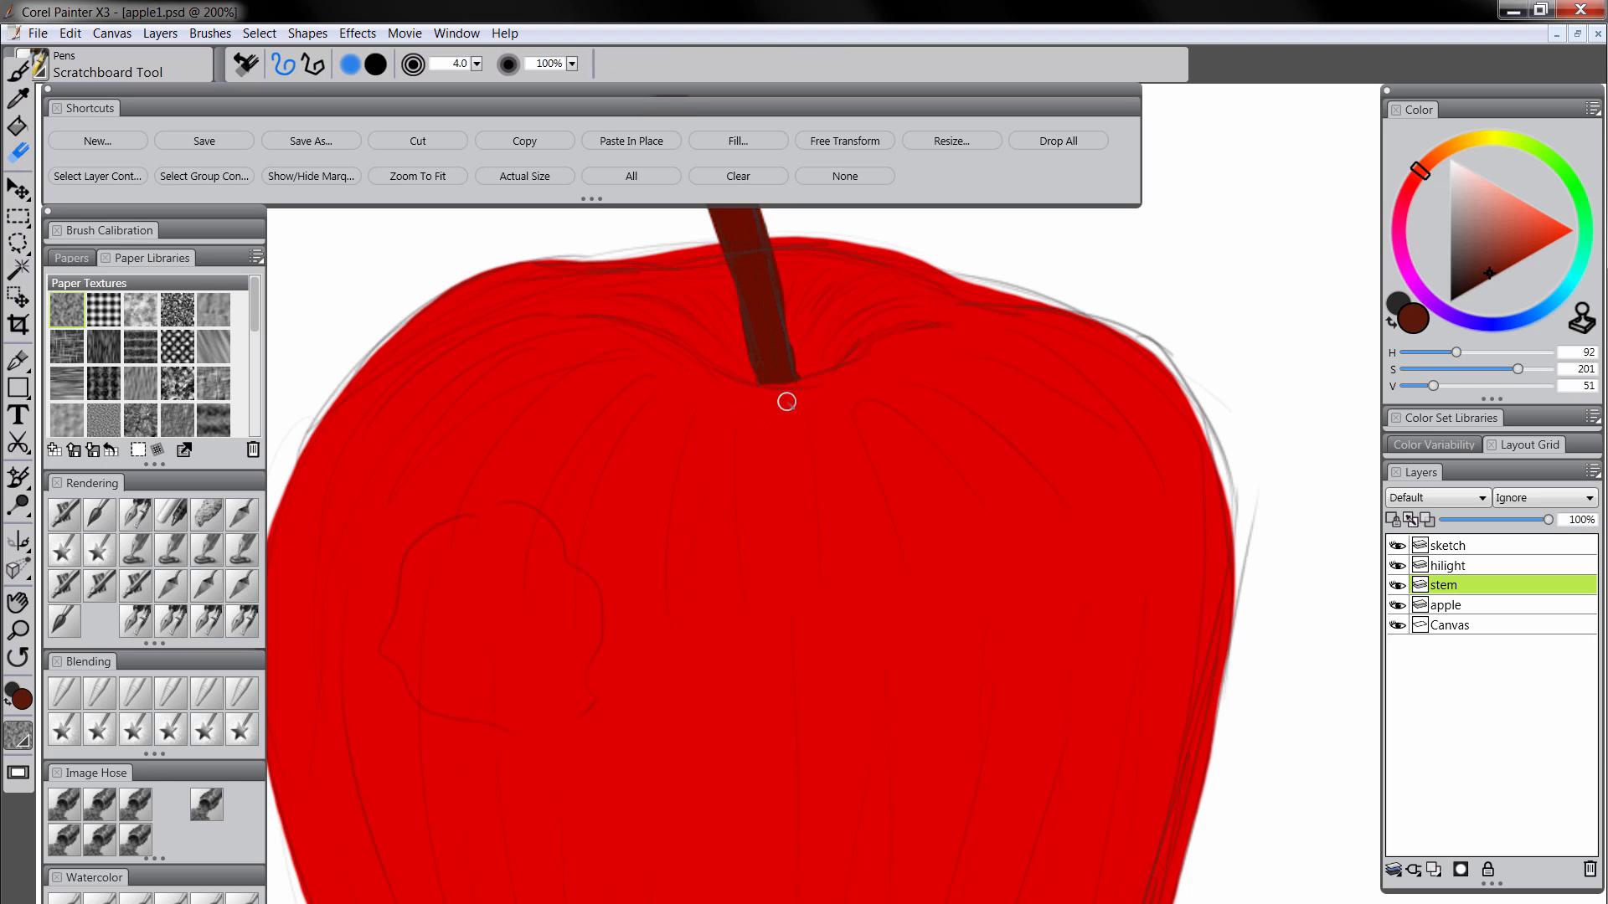
{"action": "left_click_drag", "start_coordinate": [854, 431], "coordinate": [887, 642]}
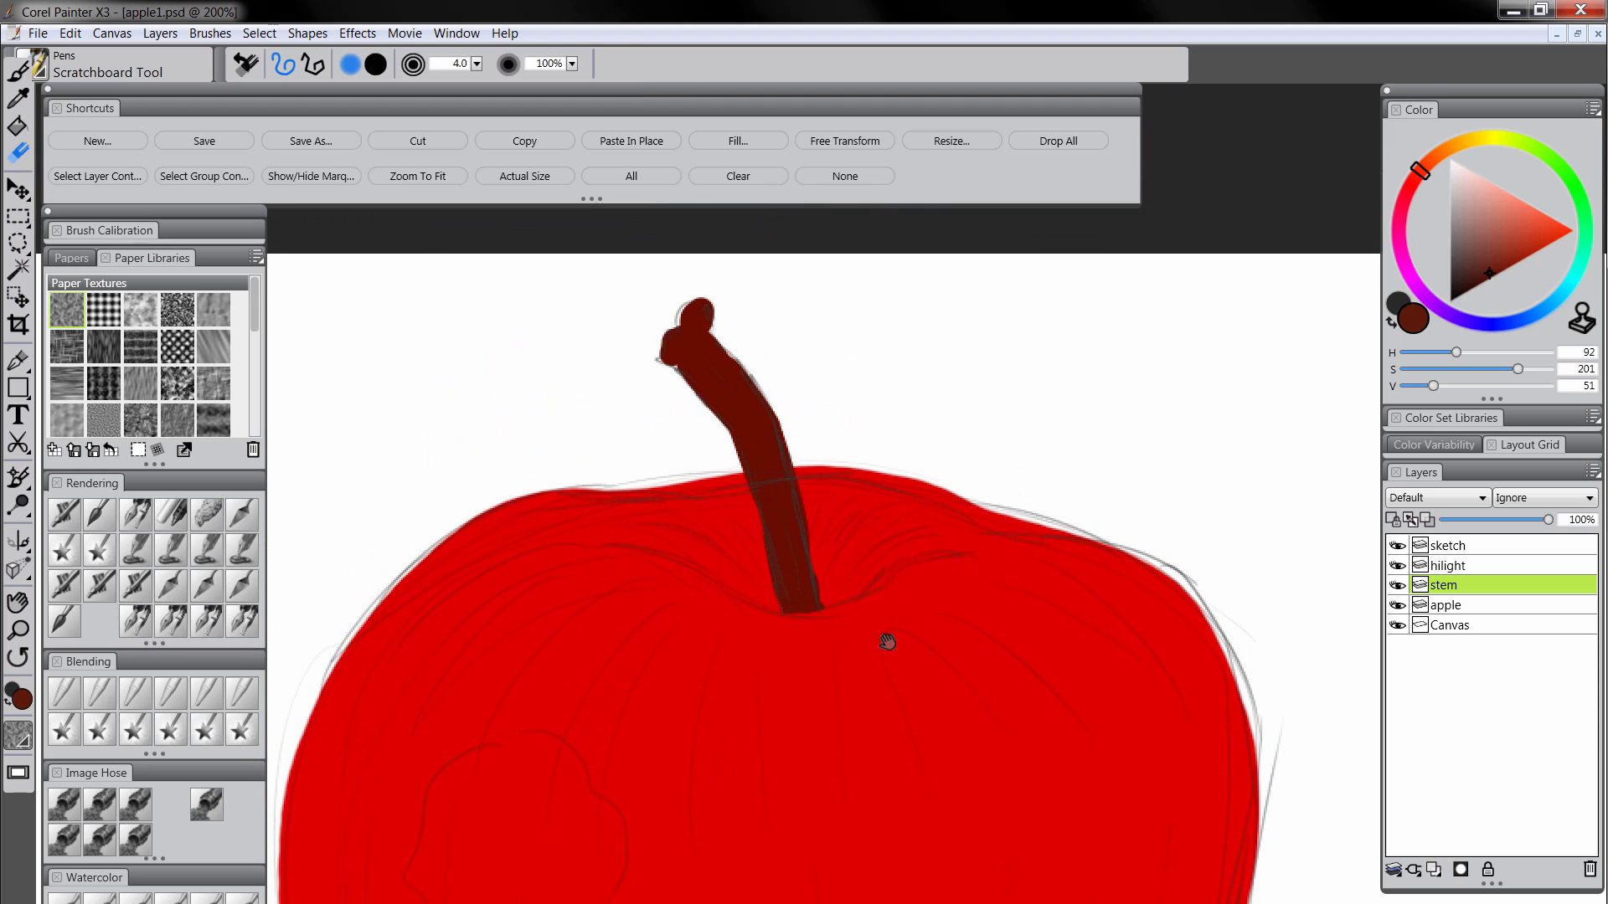
{"action": "left_click", "coordinate": [133, 730]}
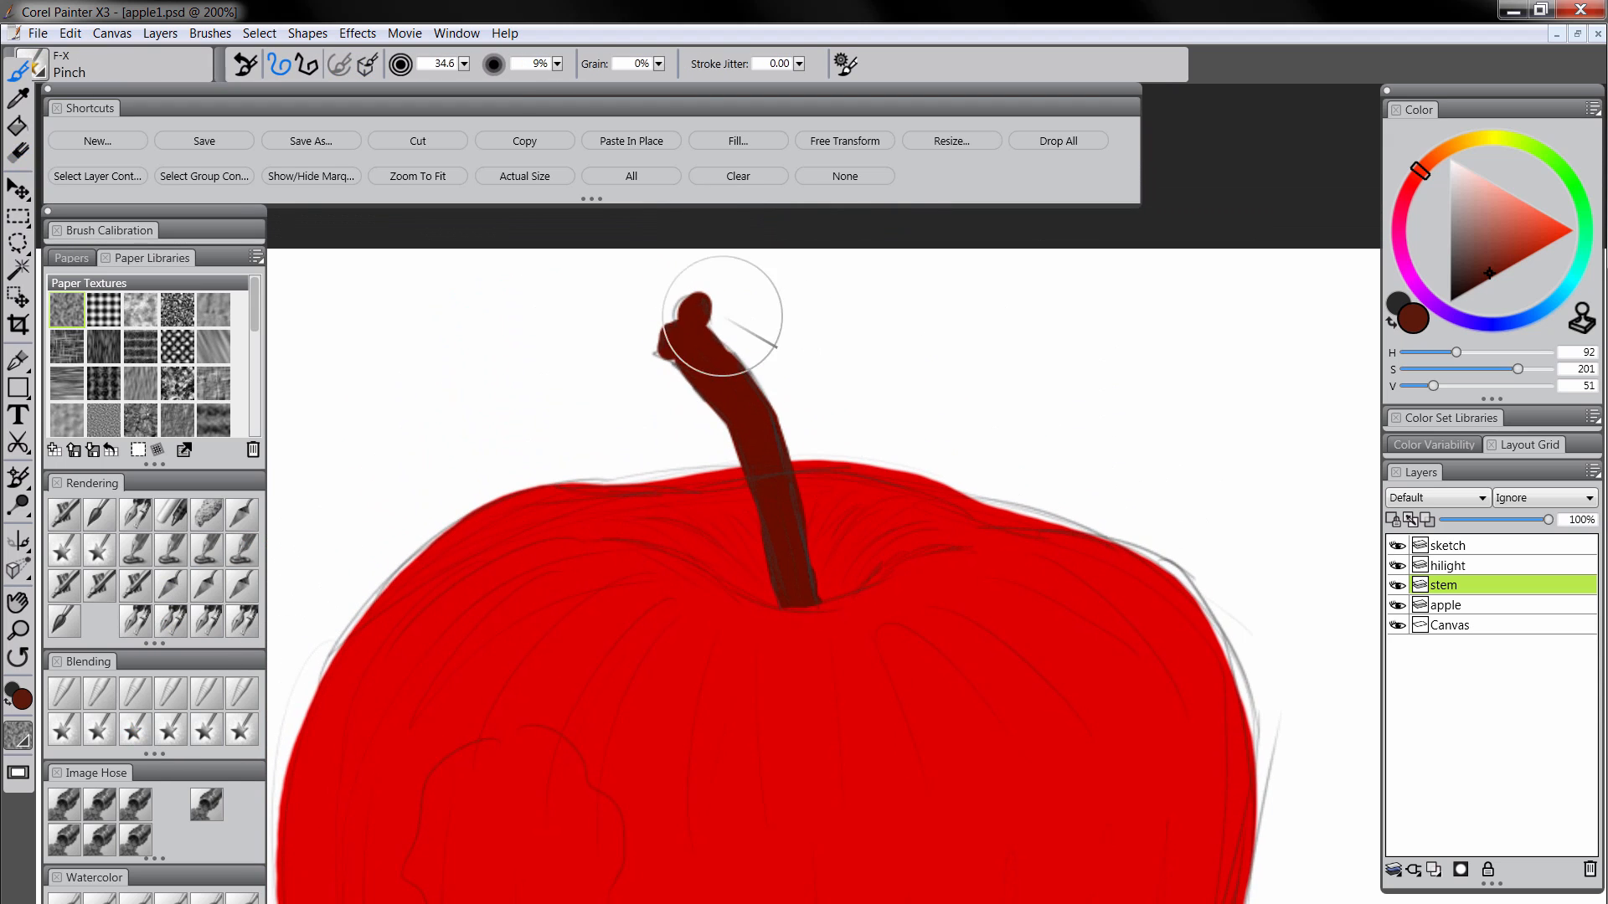
{"action": "mouse_move", "coordinate": [713, 291]}
{"action": "left_mouse_down"}
{"action": "mouse_move", "coordinate": [721, 330]}
{"action": "mouse_move", "coordinate": [701, 296]}
{"action": "left_mouse_up"}
{"action": "mouse_move", "coordinate": [750, 373]}
{"action": "left_mouse_down"}
{"action": "mouse_move", "coordinate": [789, 438]}
{"action": "mouse_move", "coordinate": [761, 396]}
{"action": "mouse_move", "coordinate": [815, 585]}
{"action": "left_mouse_up"}
{"action": "mouse_move", "coordinate": [673, 362]}
{"action": "left_mouse_down"}
{"action": "mouse_move", "coordinate": [732, 434]}
{"action": "mouse_move", "coordinate": [766, 576]}
{"action": "left_mouse_up"}
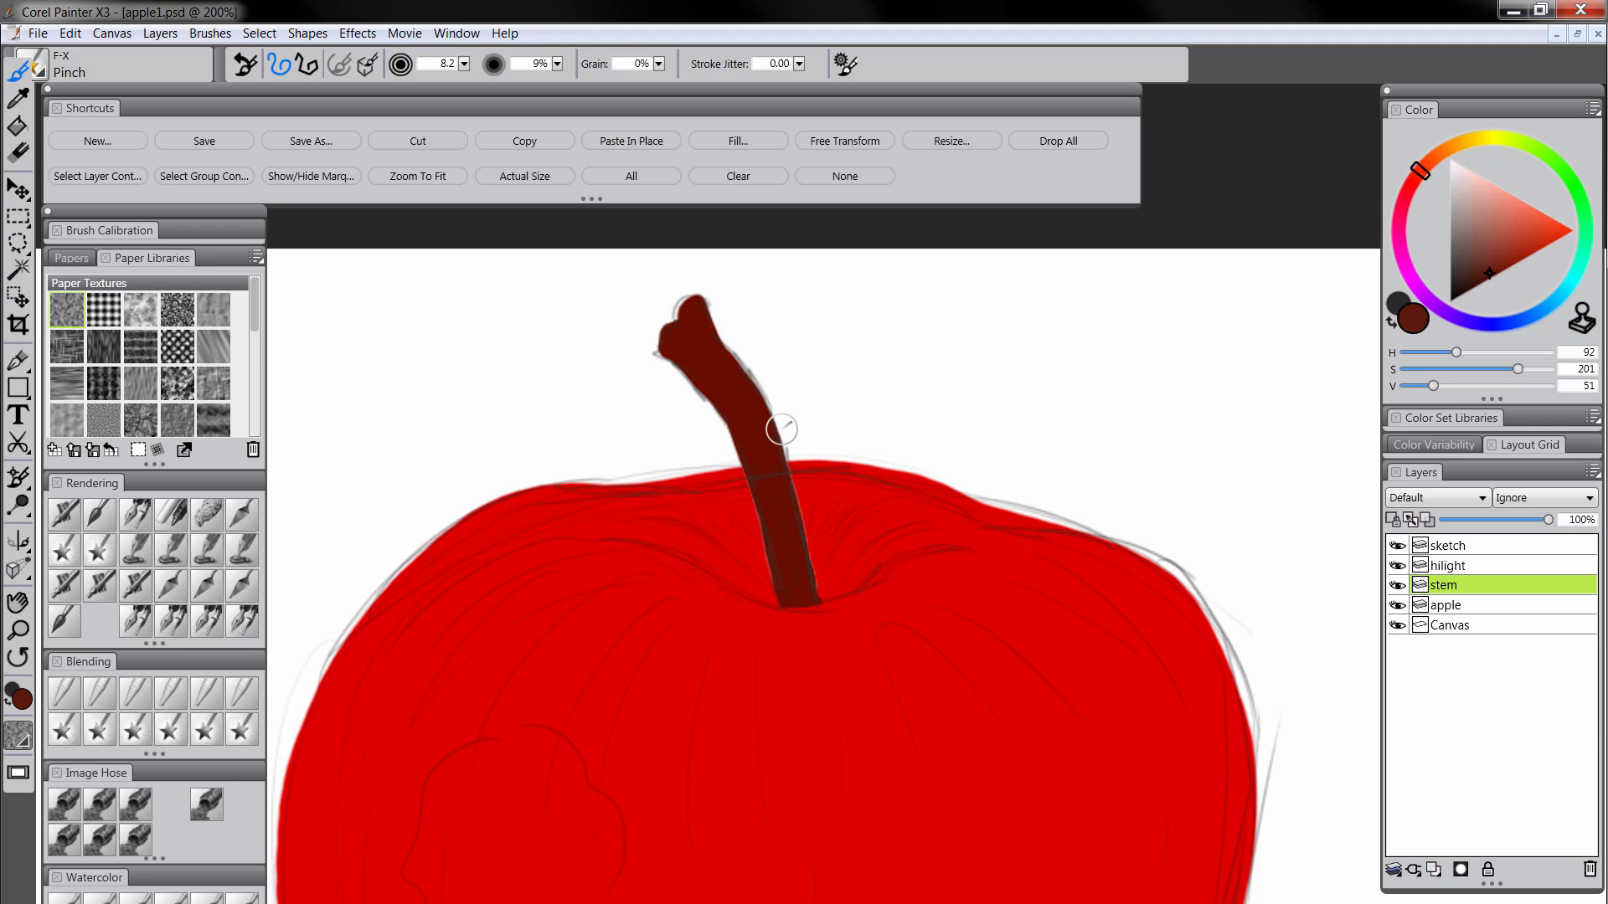
Hide the sketch layer and erase the protruding corner at the stem's base with the eraser at size 4.0
{"action": "left_click", "coordinate": [1398, 545]}
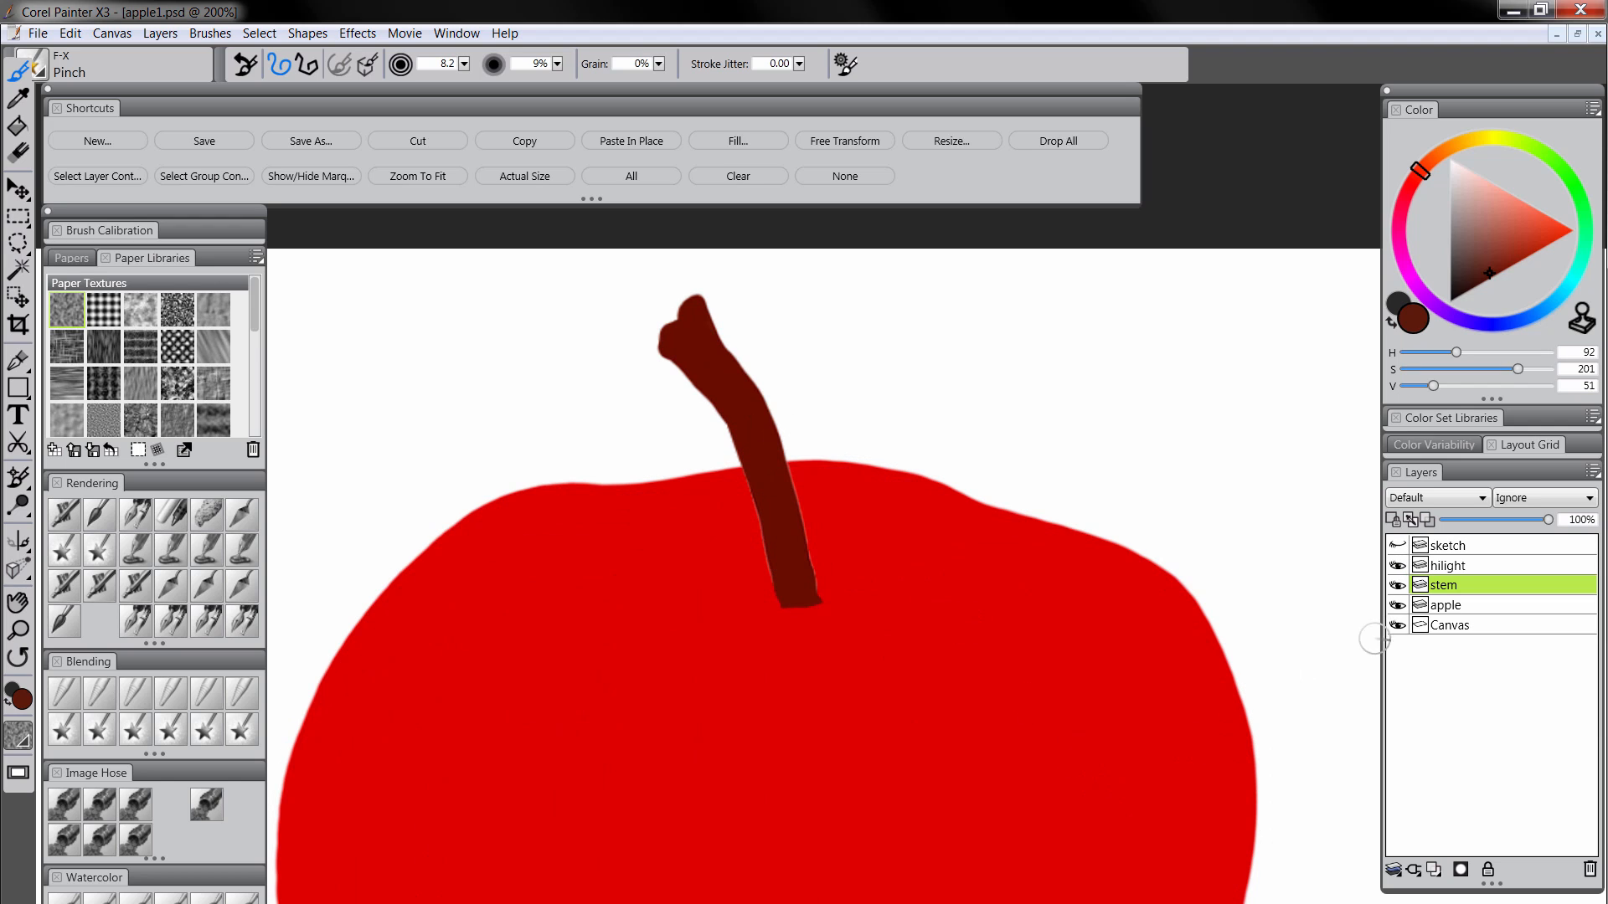
{"action": "key", "text": "n"}
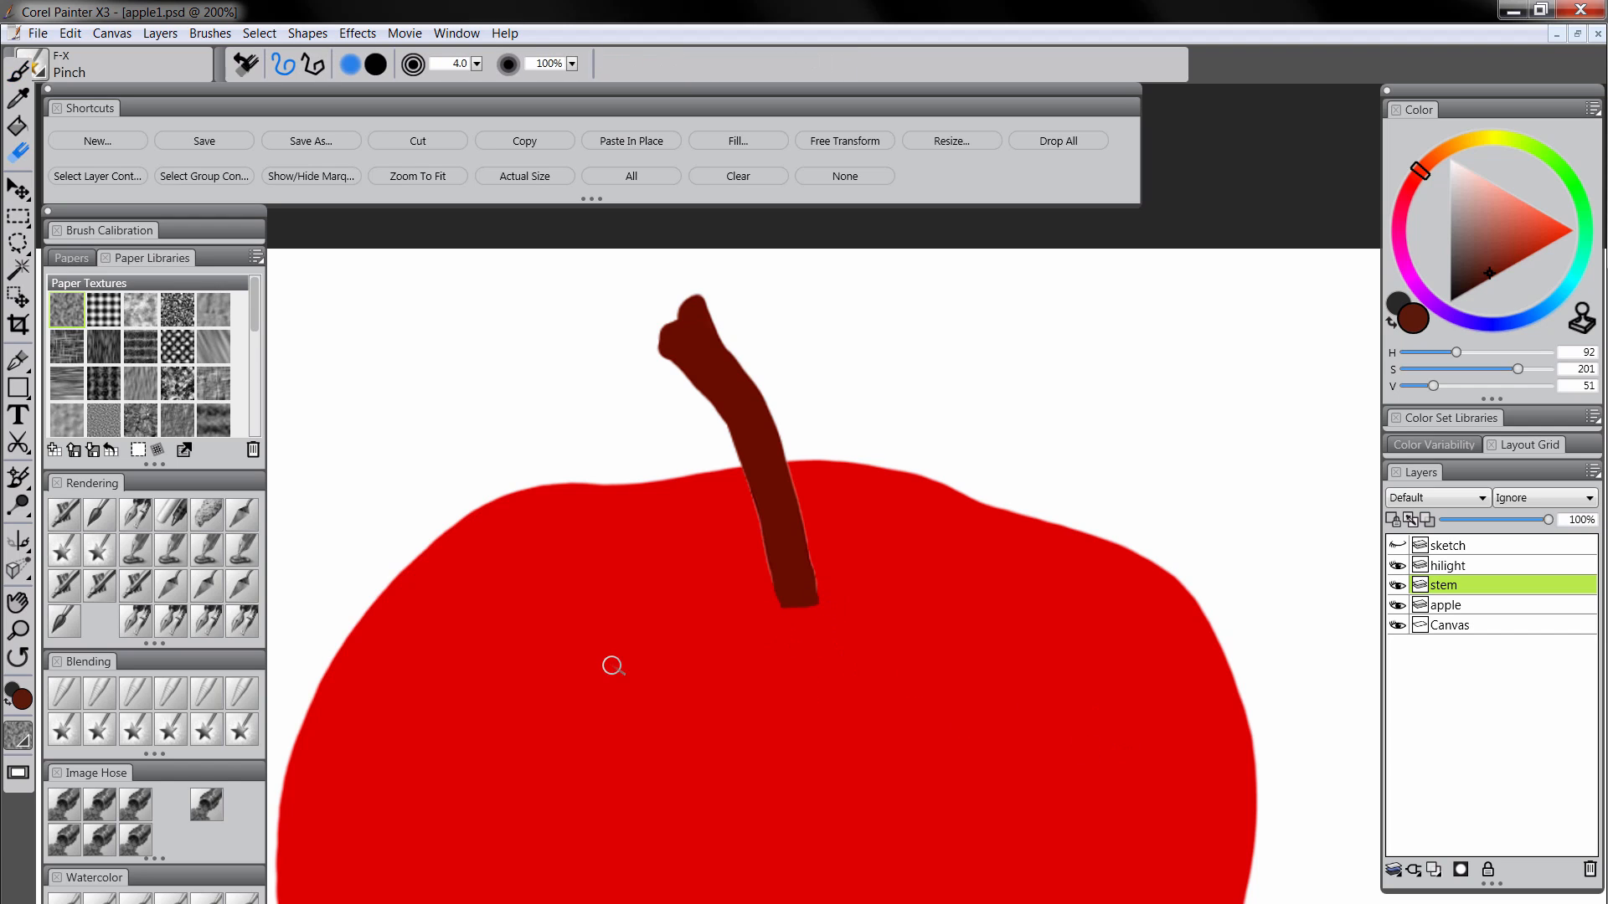
{"action": "key", "text": "m"}
{"action": "left_click", "coordinate": [886, 657], "text": "alt"}
{"action": "left_click", "coordinate": [892, 674], "text": "alt"}
{"action": "left_click", "coordinate": [909, 696], "text": "alt"}
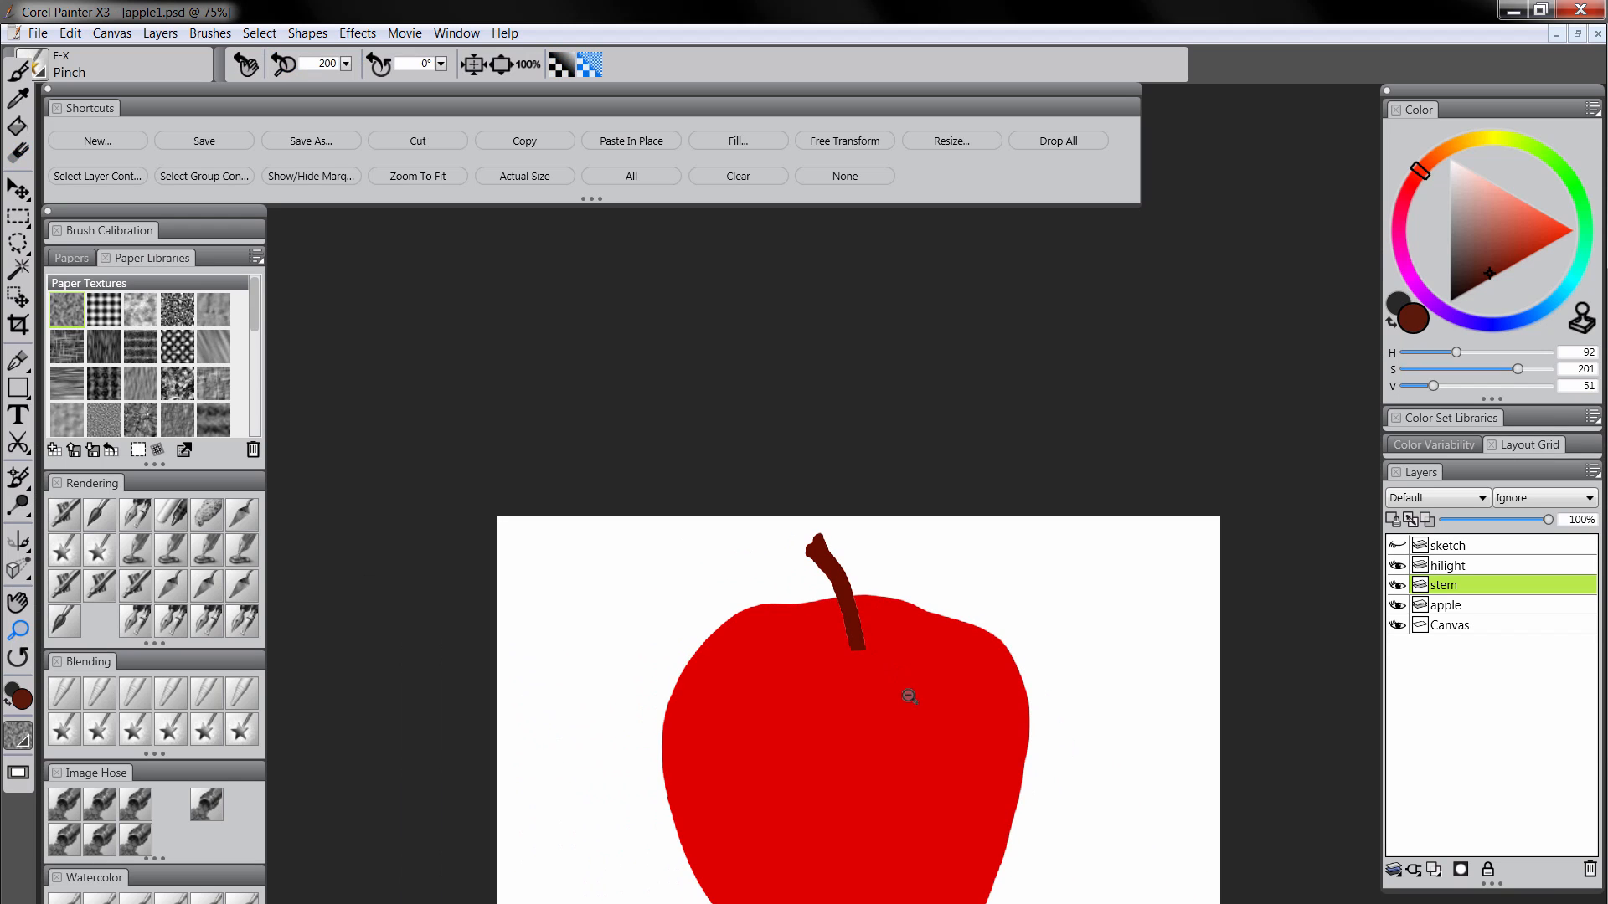
{"action": "left_click_drag", "start_coordinate": [908, 764], "coordinate": [888, 651]}
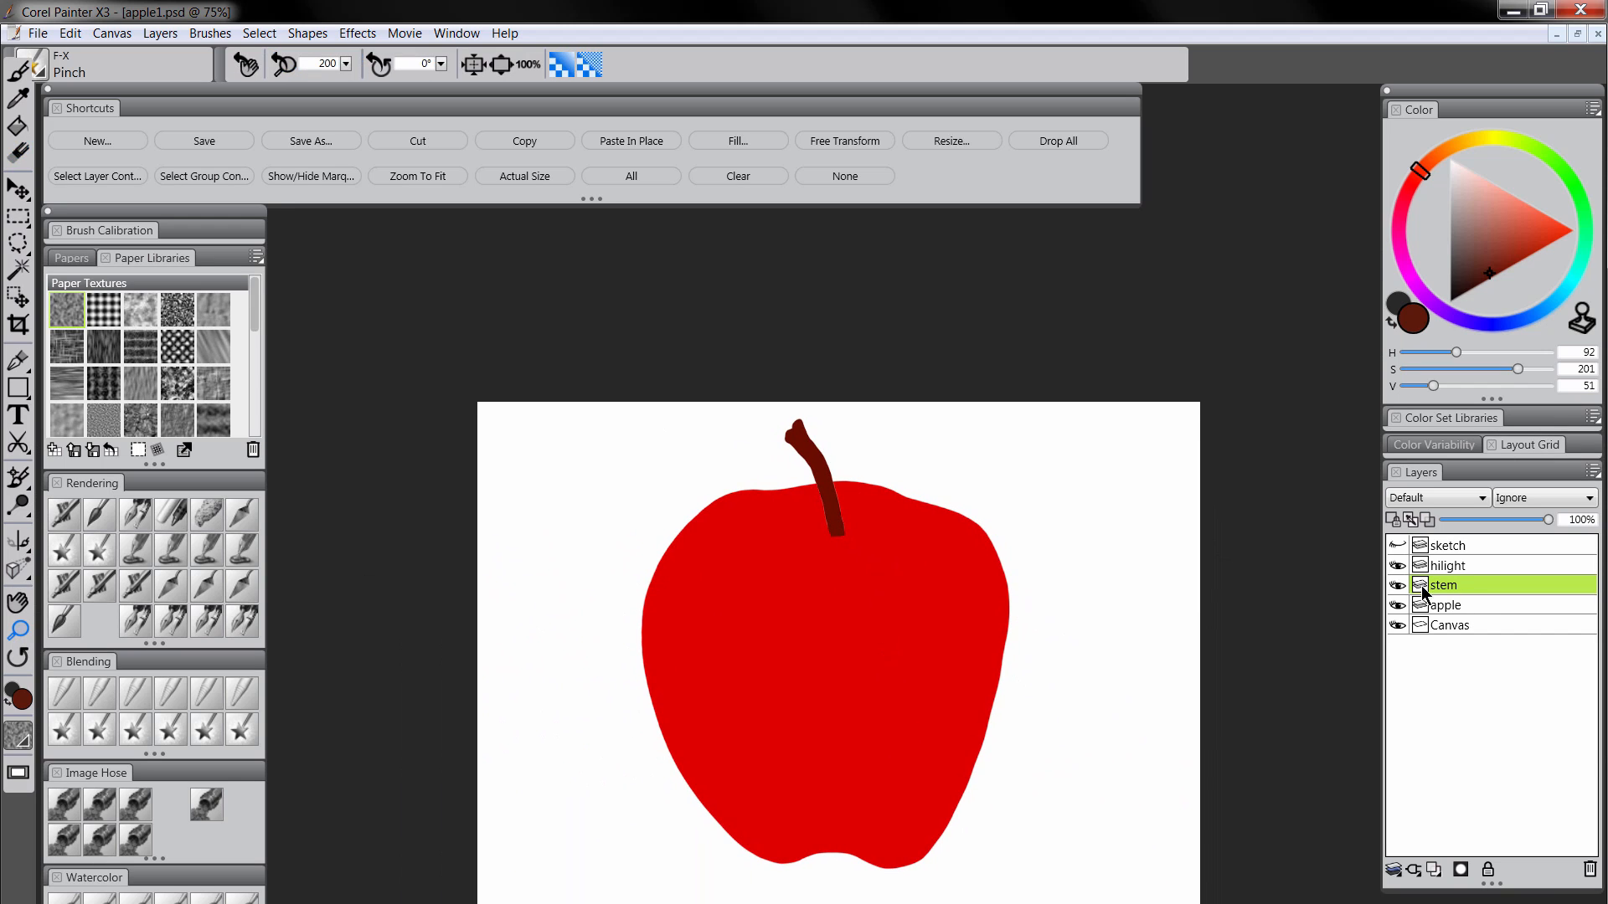
Show the sketch layer again and add a layer named "hole" between the stem and apple layers
{"action": "left_click", "coordinate": [1397, 546]}
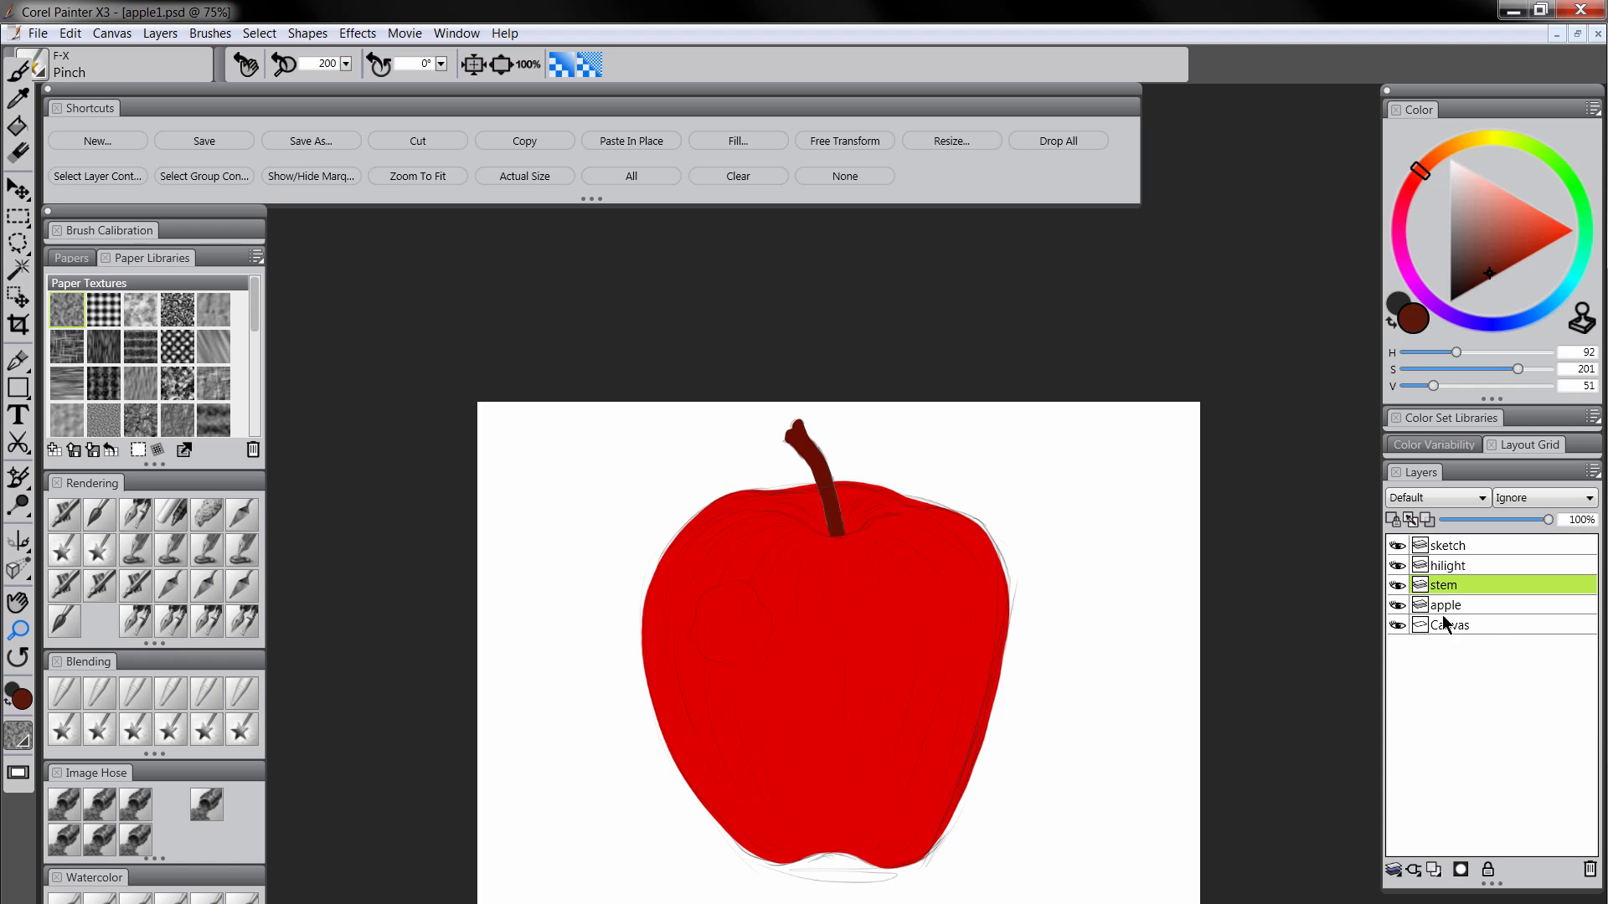
{"action": "left_click", "coordinate": [1434, 870]}
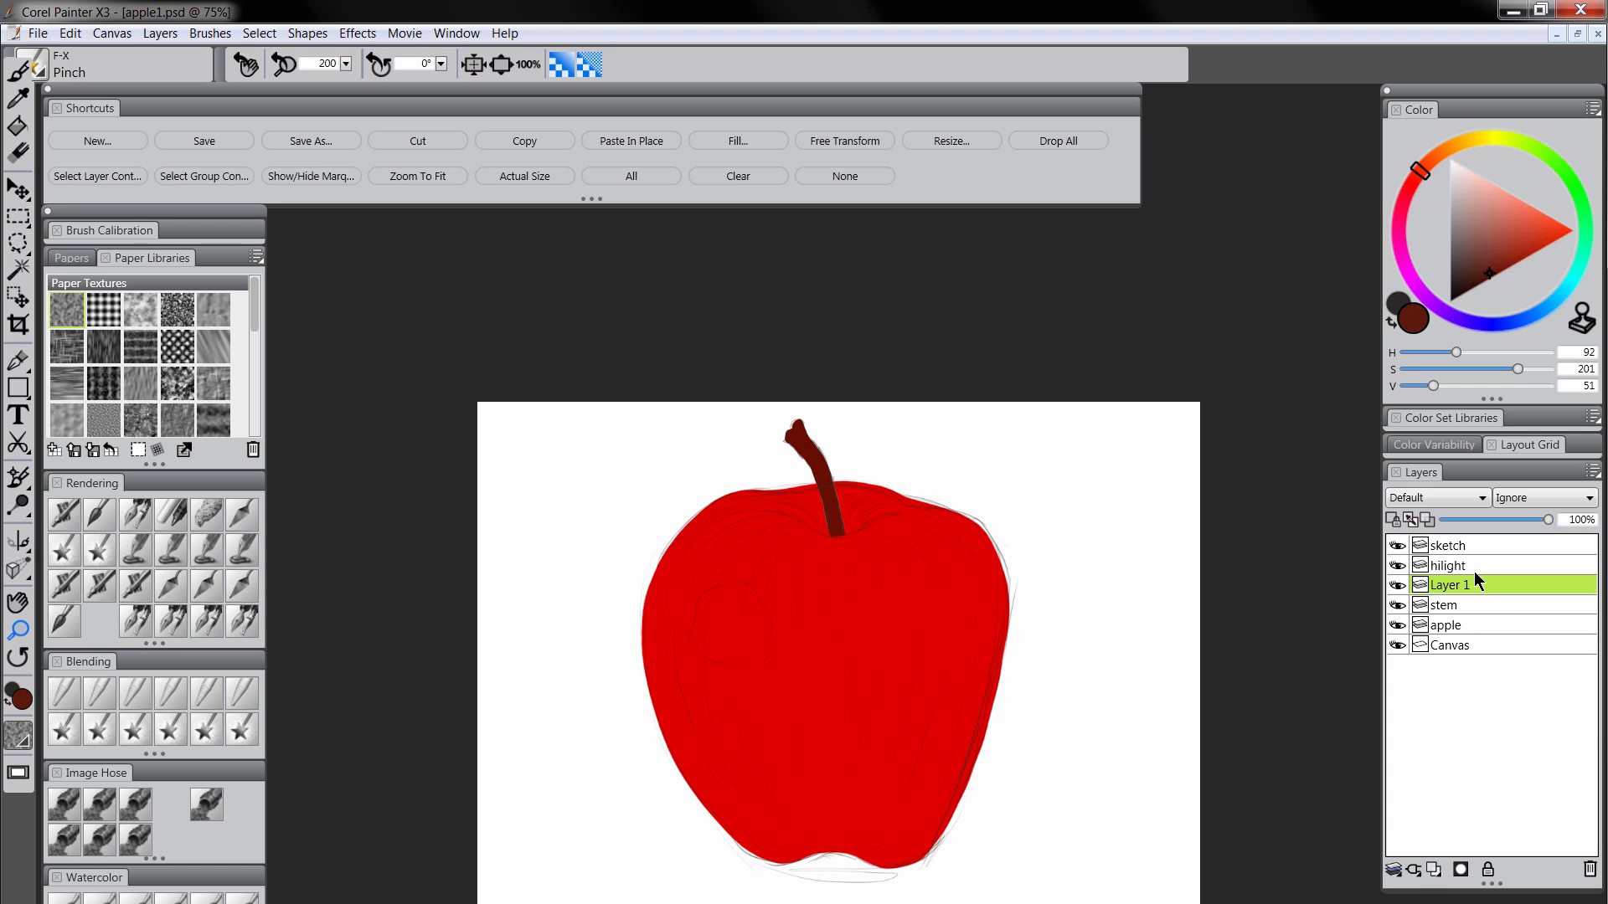
{"action": "left_click_drag", "start_coordinate": [1461, 613], "coordinate": [1455, 606]}
{"action": "double_click", "coordinate": [1453, 608]}
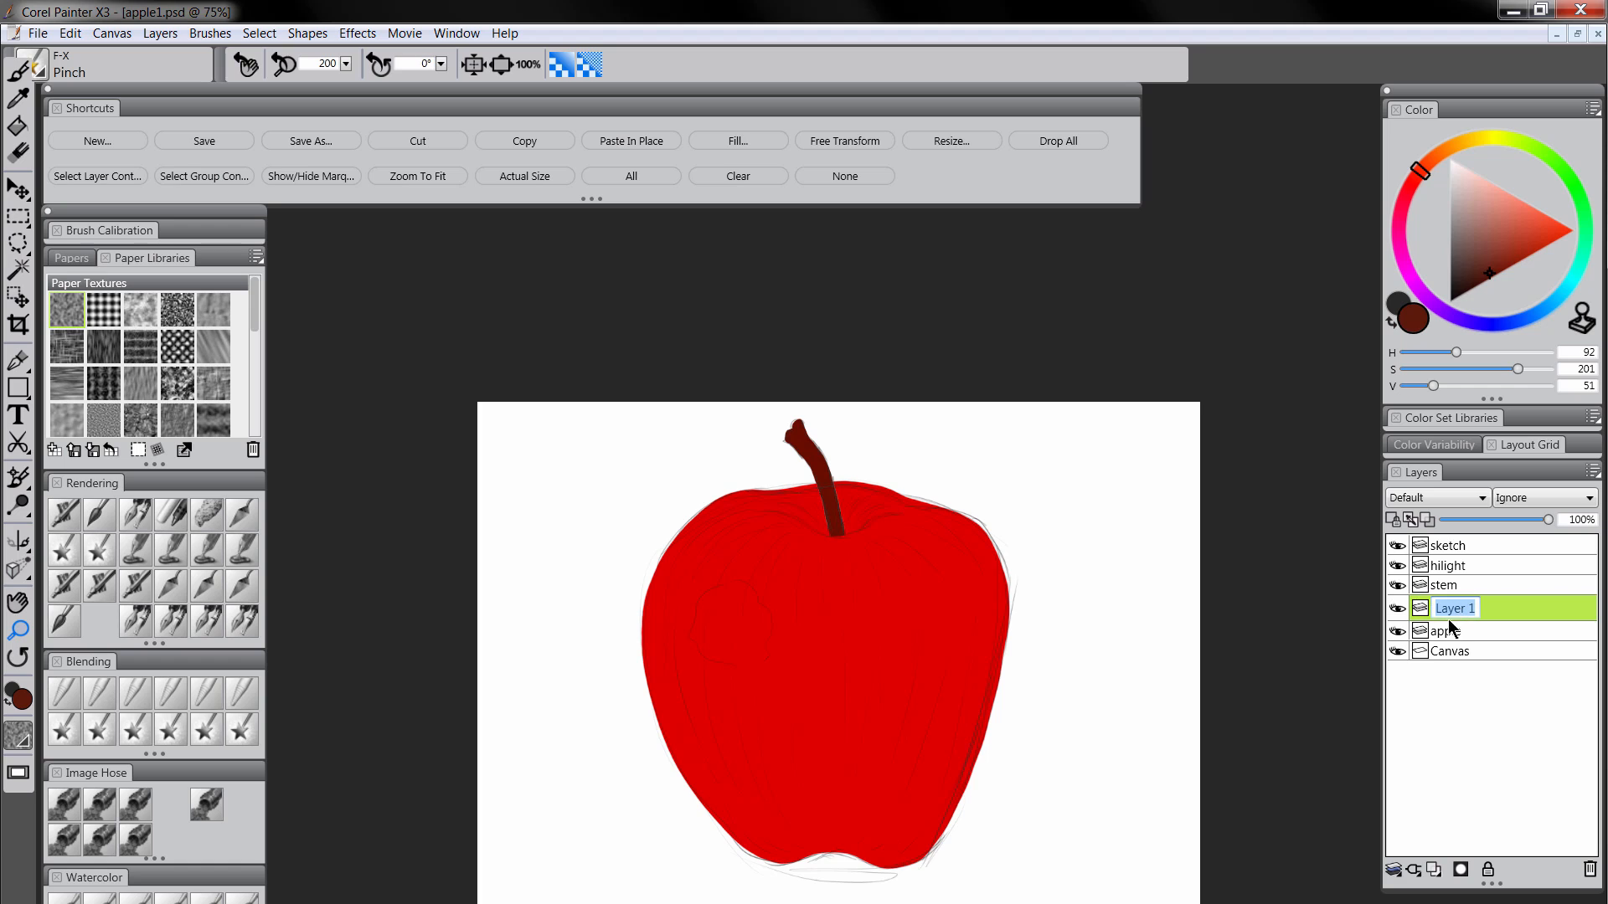
{"action": "type", "text": "hole"}
{"action": "key", "text": "Return"}
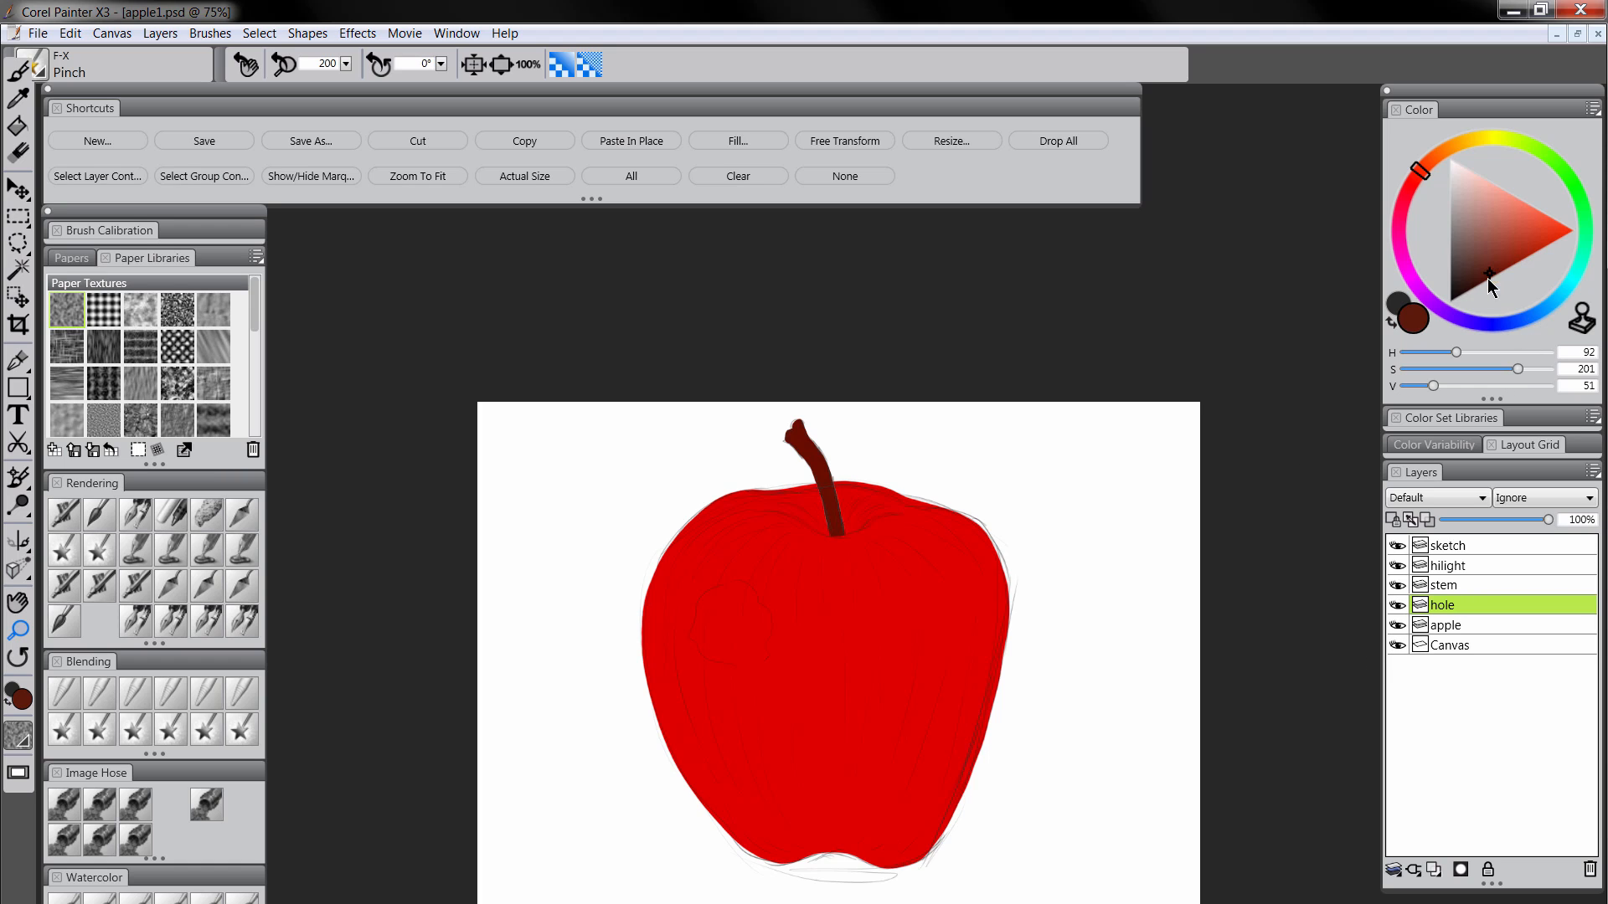
Set the hole layer's composite method to Multiply and shade the hollow around the stem's base dark brown with the Digital Airbrush
{"action": "left_click", "coordinate": [1434, 500]}
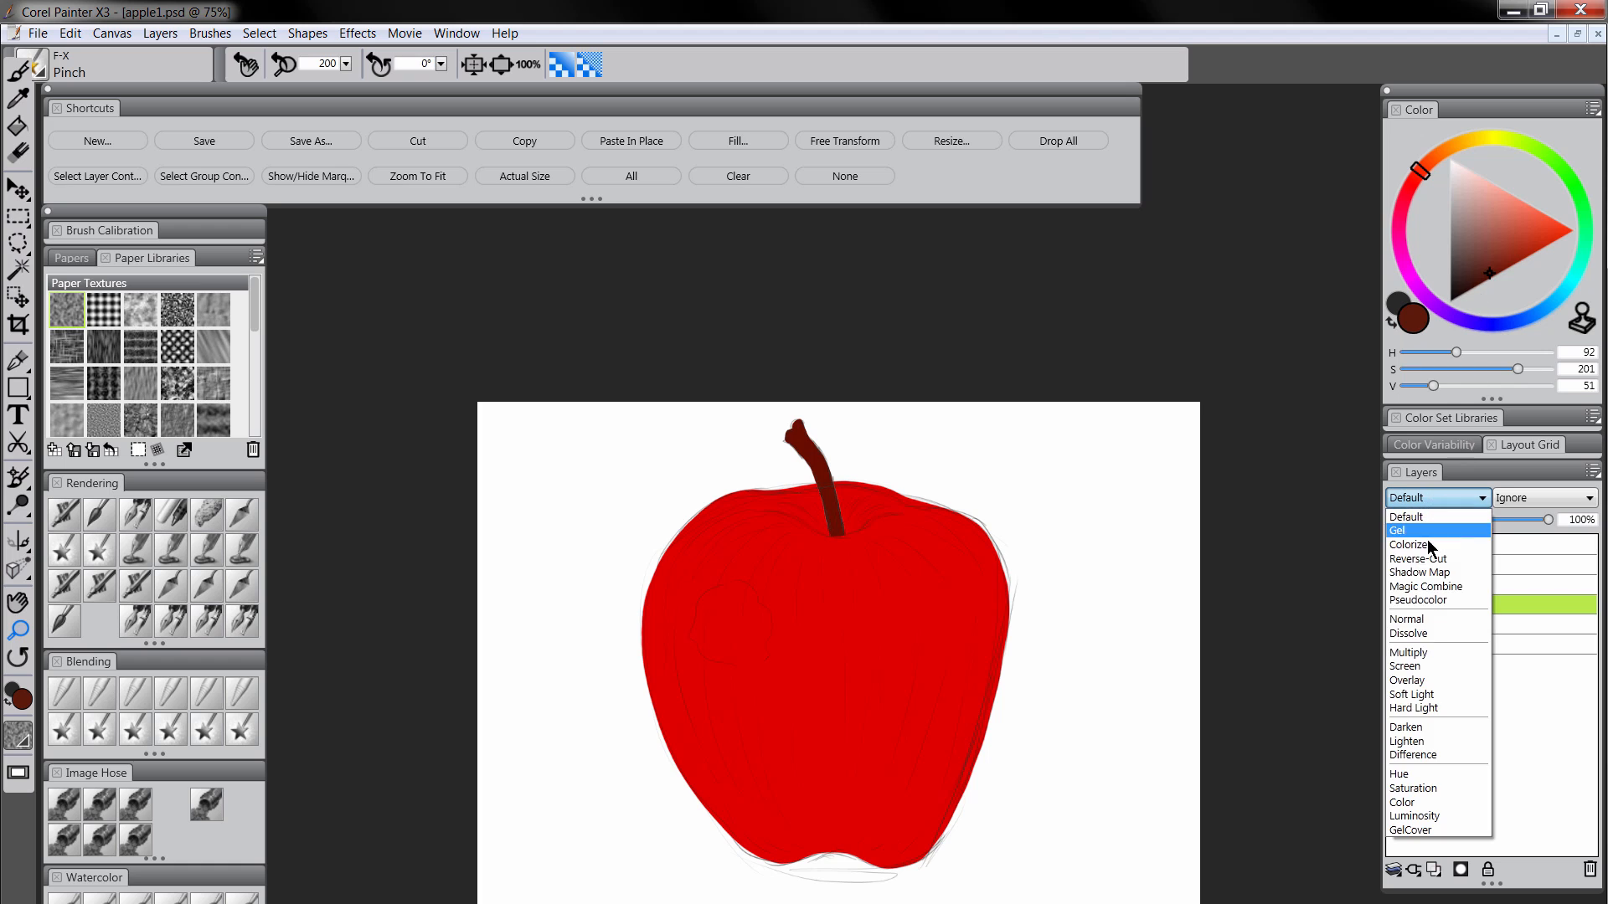
{"action": "left_click", "coordinate": [1426, 654]}
{"action": "left_click", "coordinate": [716, 522]}
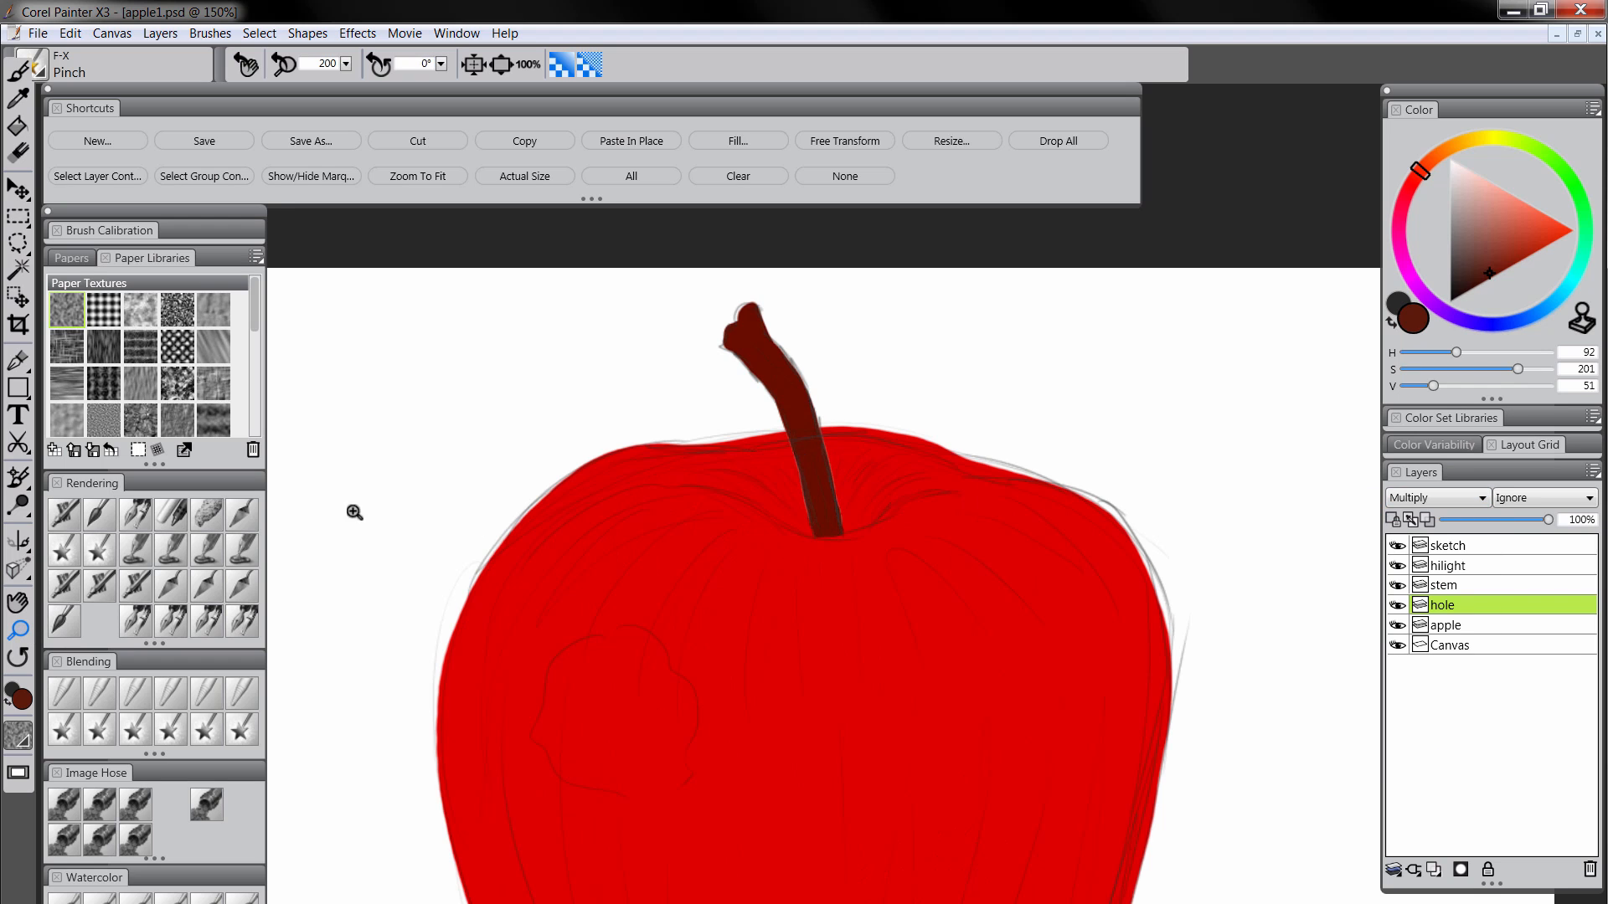
{"action": "left_click", "coordinate": [67, 520]}
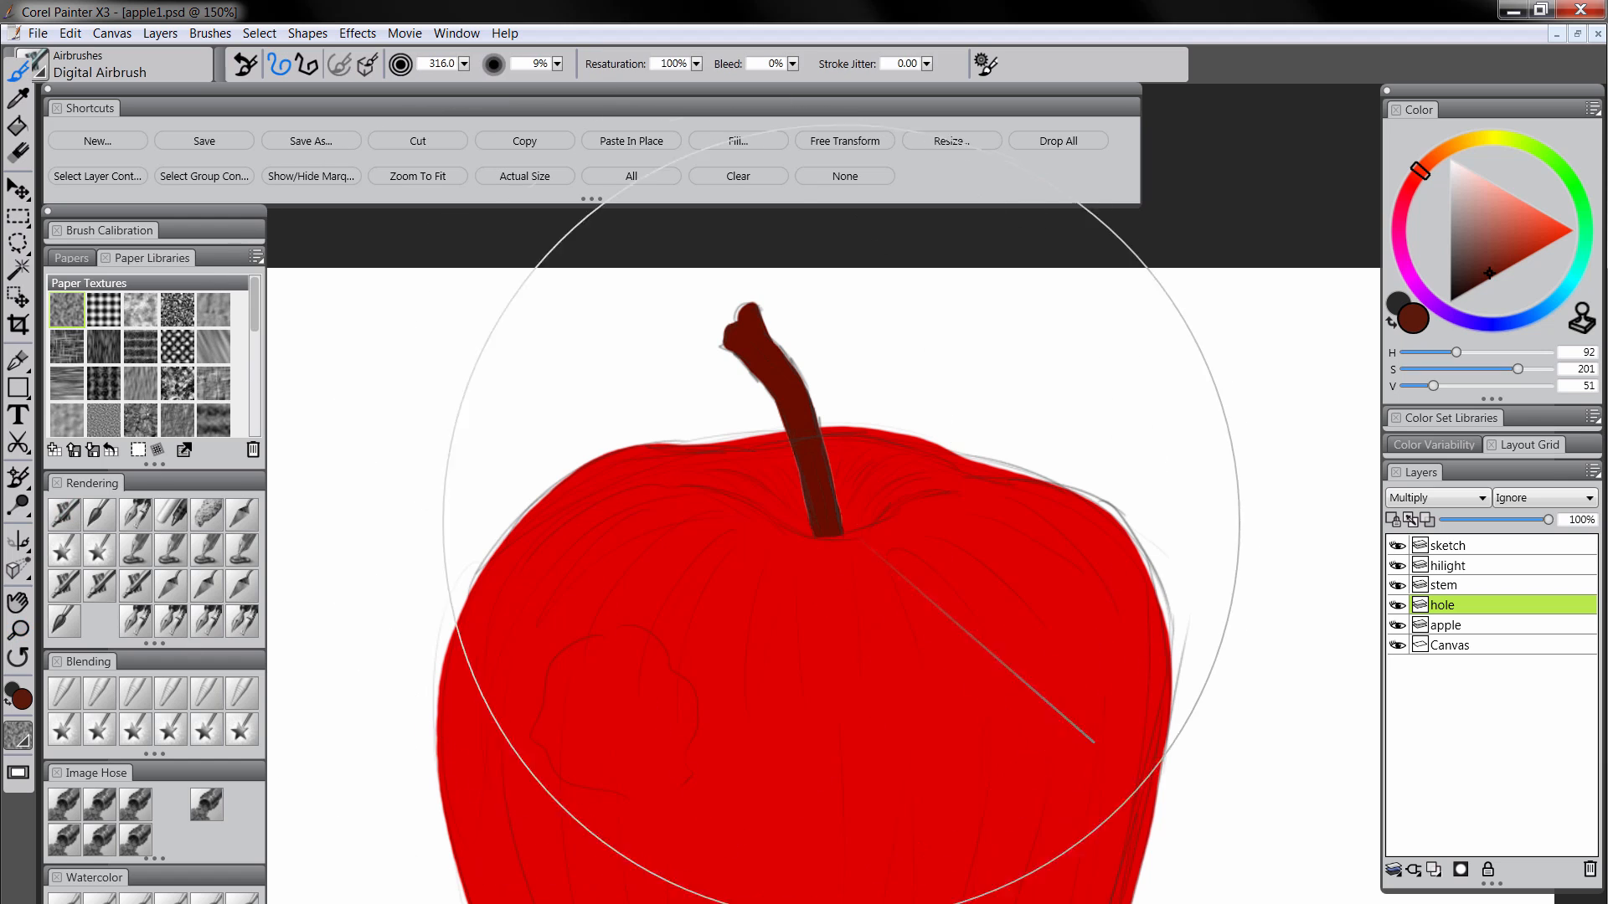
{"action": "mouse_move", "coordinate": [819, 525]}
{"action": "left_mouse_down"}
{"action": "mouse_move", "coordinate": [894, 505]}
{"action": "mouse_move", "coordinate": [788, 511]}
{"action": "mouse_move", "coordinate": [800, 527]}
{"action": "mouse_move", "coordinate": [710, 482]}
{"action": "mouse_move", "coordinate": [778, 509]}
{"action": "mouse_move", "coordinate": [863, 504]}
{"action": "mouse_move", "coordinate": [852, 521]}
{"action": "mouse_move", "coordinate": [928, 490]}
{"action": "mouse_move", "coordinate": [797, 495]}
{"action": "mouse_move", "coordinate": [972, 553]}
{"action": "mouse_move", "coordinate": [835, 526]}
{"action": "left_mouse_up"}
{"action": "left_click_drag", "start_coordinate": [808, 530], "coordinate": [850, 523]}
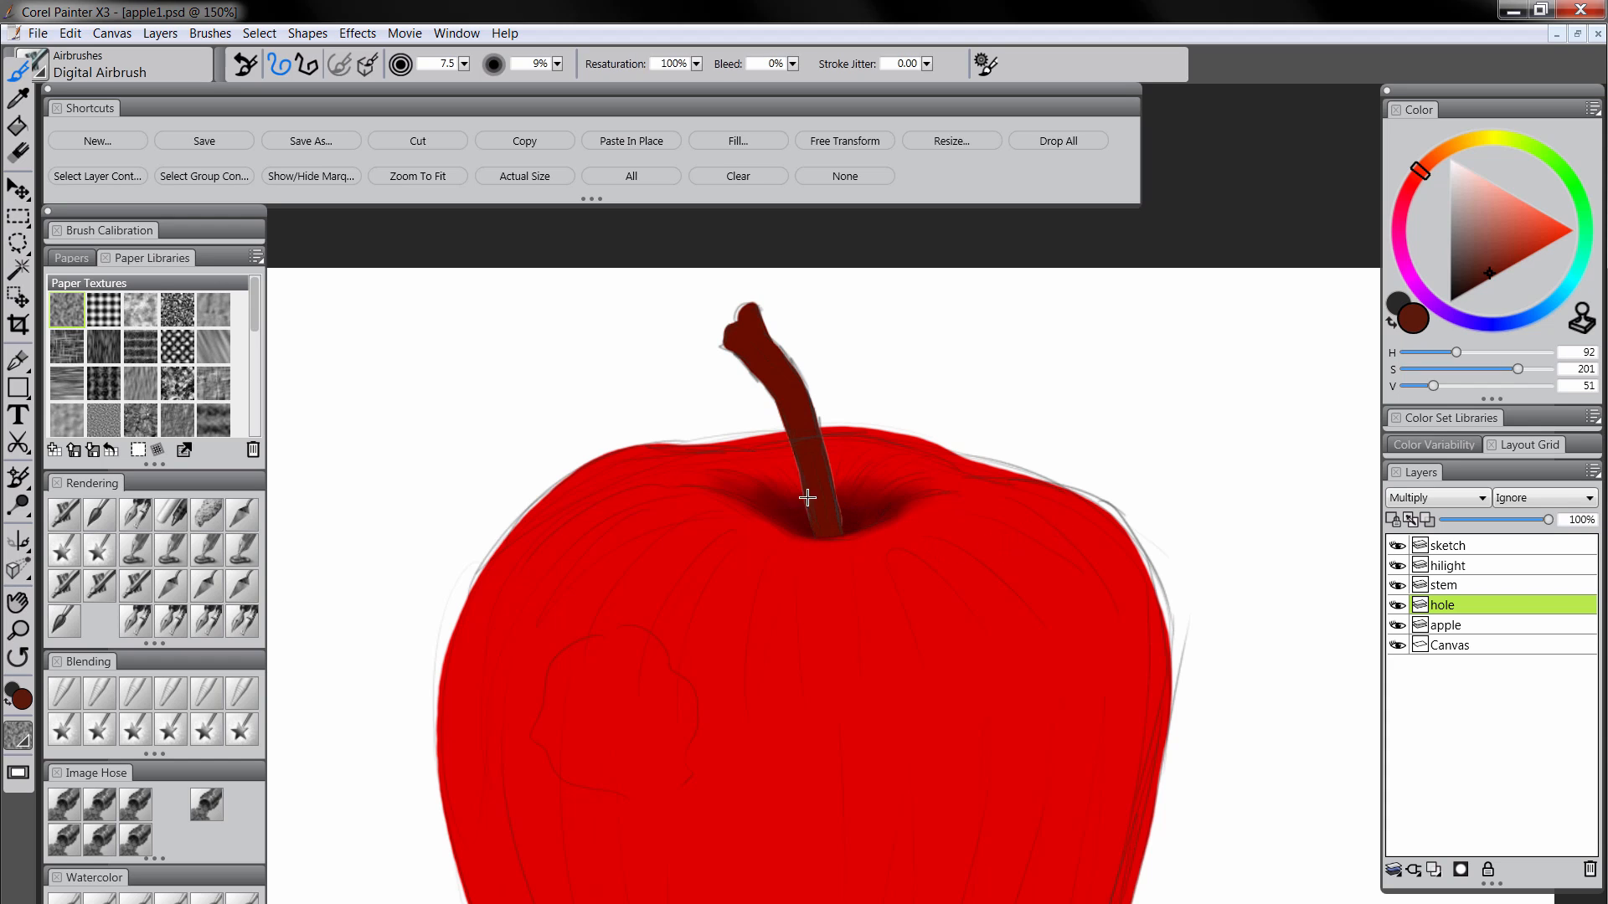
{"action": "left_click_drag", "start_coordinate": [807, 497], "coordinate": [804, 503]}
{"action": "mouse_move", "coordinate": [804, 503]}
{"action": "left_mouse_down"}
{"action": "mouse_move", "coordinate": [844, 483]}
{"action": "mouse_move", "coordinate": [716, 479]}
{"action": "mouse_move", "coordinate": [865, 479]}
{"action": "mouse_move", "coordinate": [817, 462]}
{"action": "mouse_move", "coordinate": [922, 488]}
{"action": "left_mouse_up"}
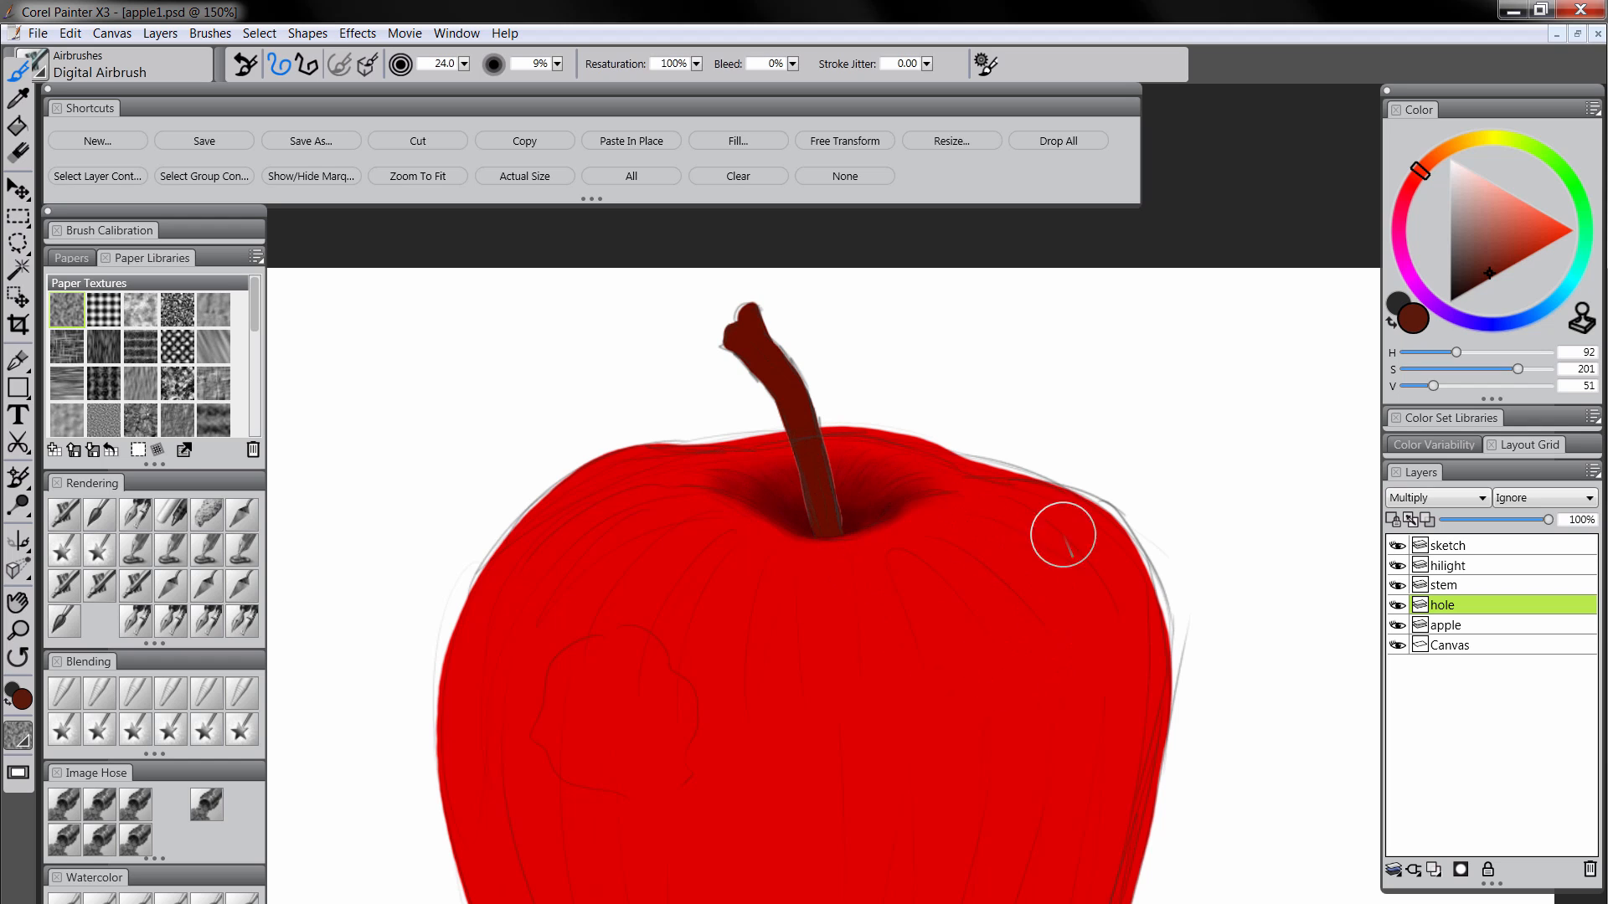
Hide the sketch layer and soften the hollow's shading with the Diffuse Blur brush at size 18.2
{"action": "left_click", "coordinate": [1397, 545]}
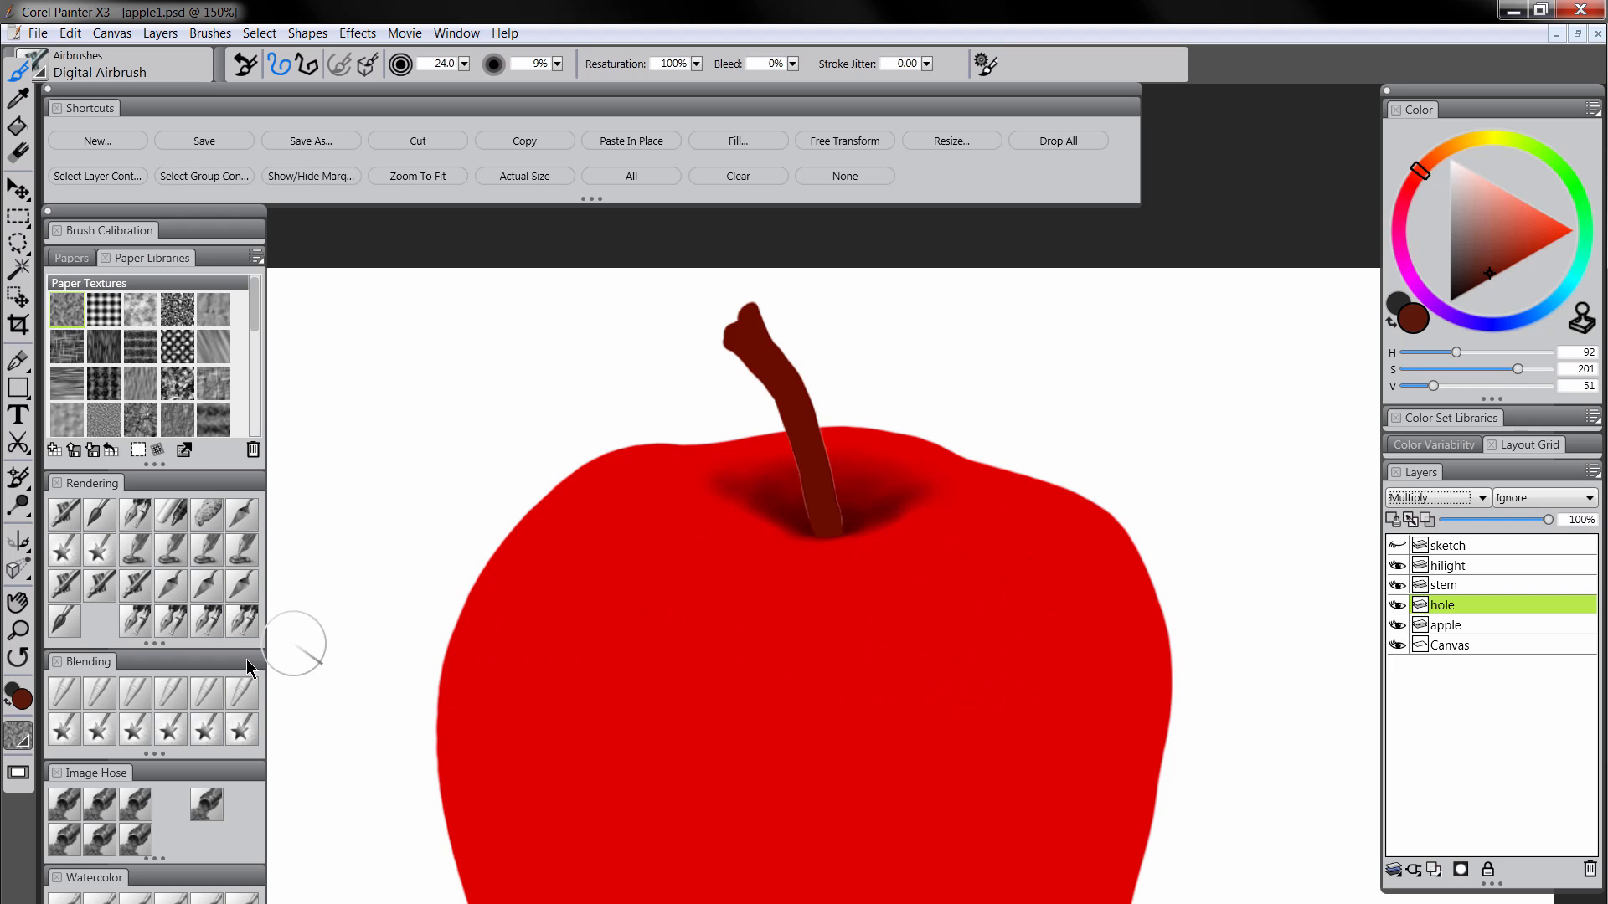
{"action": "left_click", "coordinate": [63, 694]}
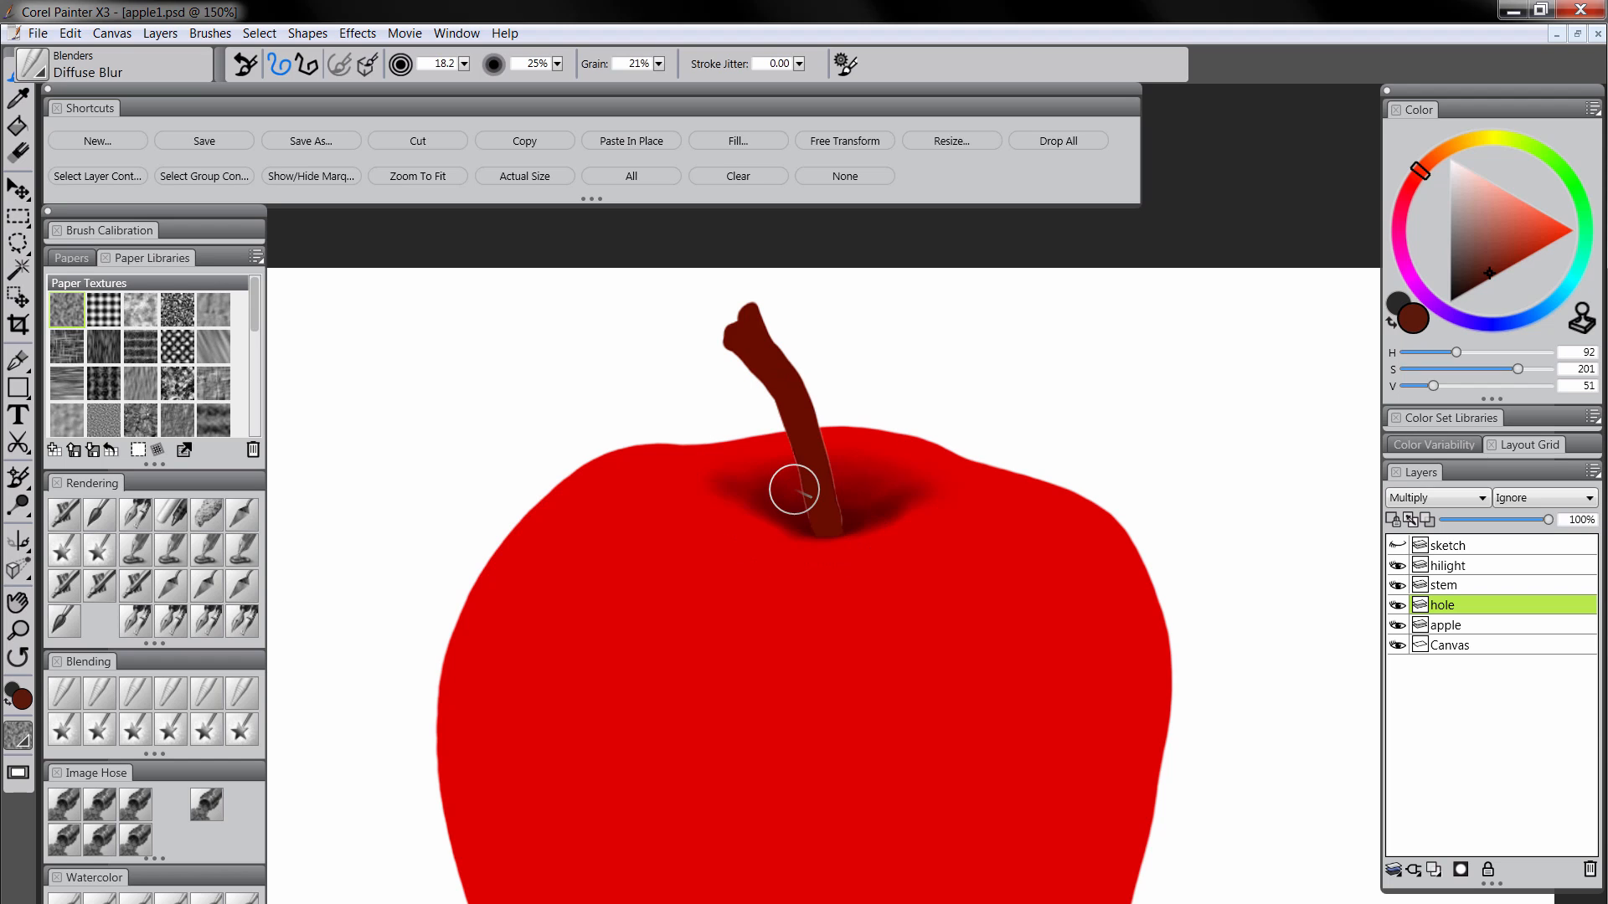
{"action": "mouse_move", "coordinate": [750, 465]}
{"action": "left_mouse_down"}
{"action": "mouse_move", "coordinate": [830, 472]}
{"action": "mouse_move", "coordinate": [844, 494]}
{"action": "mouse_move", "coordinate": [862, 482]}
{"action": "mouse_move", "coordinate": [792, 489]}
{"action": "mouse_move", "coordinate": [813, 498]}
{"action": "mouse_move", "coordinate": [888, 480]}
{"action": "mouse_move", "coordinate": [845, 503]}
{"action": "mouse_move", "coordinate": [913, 494]}
{"action": "mouse_move", "coordinate": [879, 470]}
{"action": "mouse_move", "coordinate": [922, 475]}
{"action": "mouse_move", "coordinate": [859, 504]}
{"action": "mouse_move", "coordinate": [888, 499]}
{"action": "mouse_move", "coordinate": [829, 545]}
{"action": "mouse_move", "coordinate": [722, 475]}
{"action": "mouse_move", "coordinate": [836, 477]}
{"action": "mouse_move", "coordinate": [739, 474]}
{"action": "mouse_move", "coordinate": [776, 495]}
{"action": "mouse_move", "coordinate": [929, 482]}
{"action": "mouse_move", "coordinate": [879, 480]}
{"action": "mouse_move", "coordinate": [836, 507]}
{"action": "mouse_move", "coordinate": [868, 475]}
{"action": "mouse_move", "coordinate": [728, 475]}
{"action": "mouse_move", "coordinate": [878, 495]}
{"action": "mouse_move", "coordinate": [760, 477]}
{"action": "mouse_move", "coordinate": [776, 508]}
{"action": "mouse_move", "coordinate": [720, 489]}
{"action": "mouse_move", "coordinate": [813, 472]}
{"action": "mouse_move", "coordinate": [752, 469]}
{"action": "mouse_move", "coordinate": [892, 465]}
{"action": "left_mouse_up"}
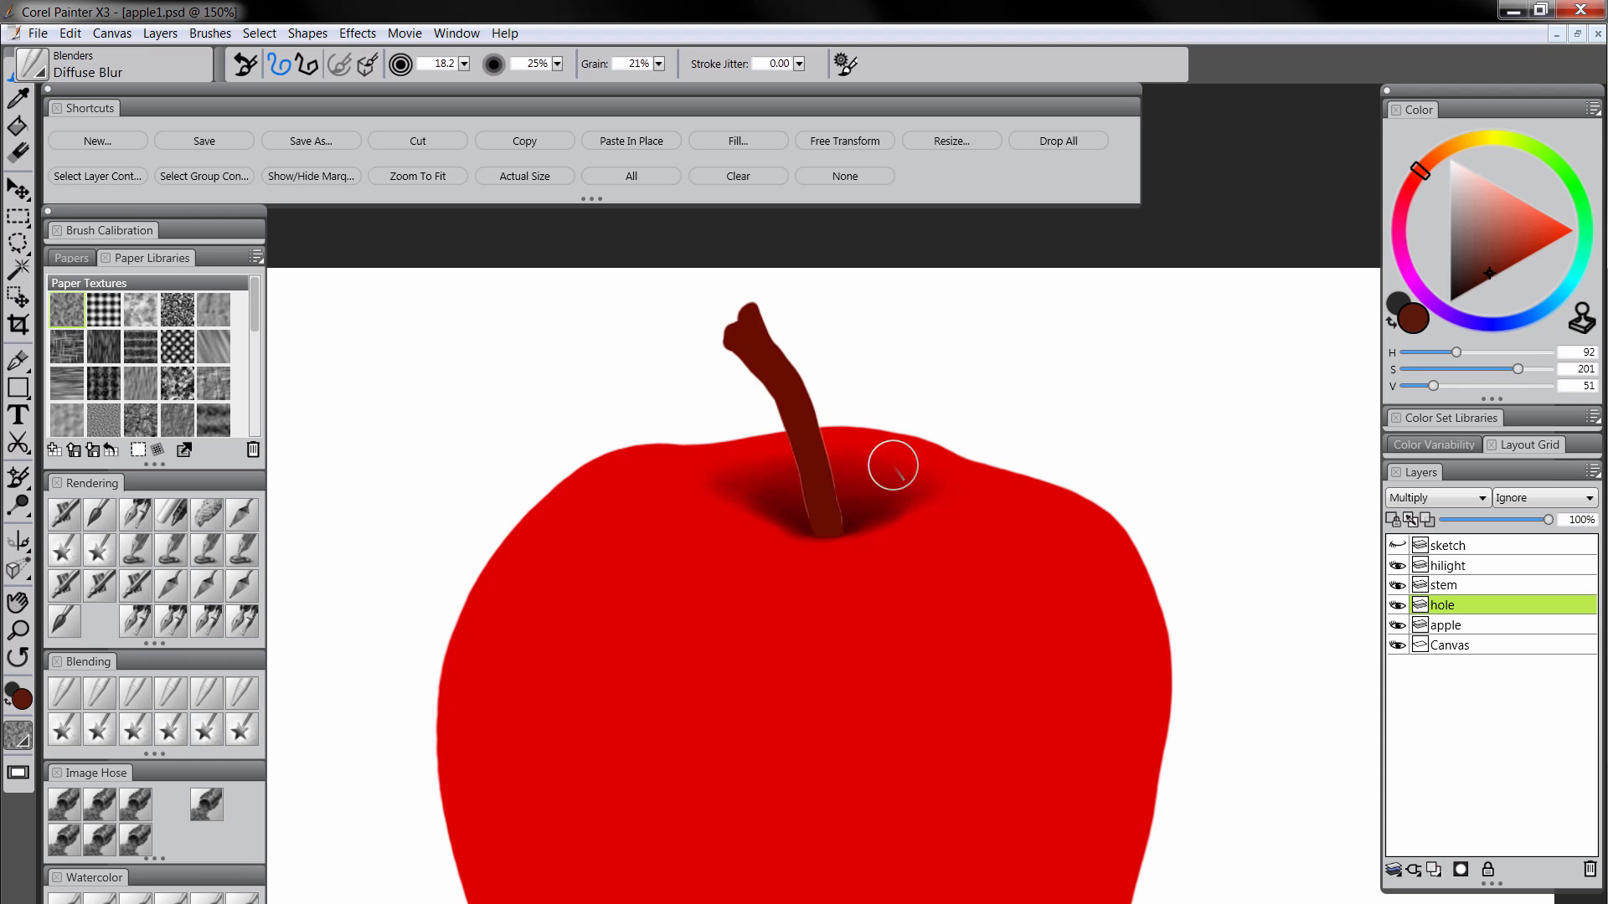
Tighten the lower edges of the hollow's shading on both sides of the stem with the Pinch brush
{"action": "left_click", "coordinate": [130, 734]}
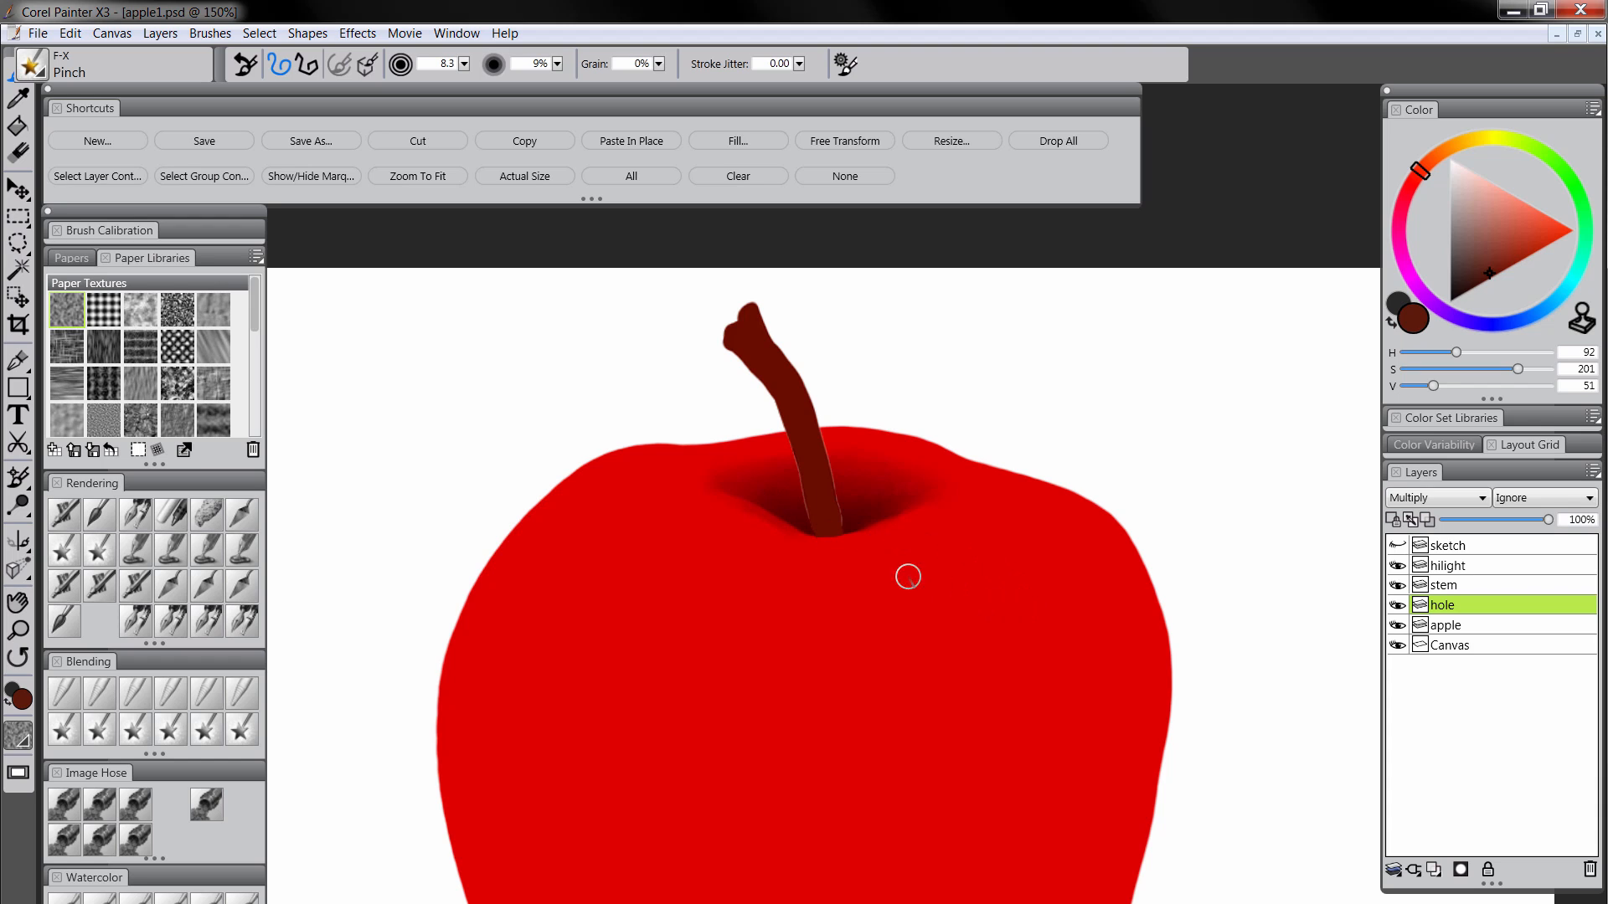
{"action": "mouse_move", "coordinate": [757, 527]}
{"action": "left_mouse_down"}
{"action": "mouse_move", "coordinate": [813, 533]}
{"action": "mouse_move", "coordinate": [734, 499]}
{"action": "left_mouse_up"}
{"action": "left_click_drag", "start_coordinate": [848, 534], "coordinate": [924, 503]}
Preserve the stem layer's transparency and repaint the stem's edges dark brown (H 92, S 200, V 51) with the Scratchboard Tool at size 6.8
{"action": "left_click", "coordinate": [1455, 585]}
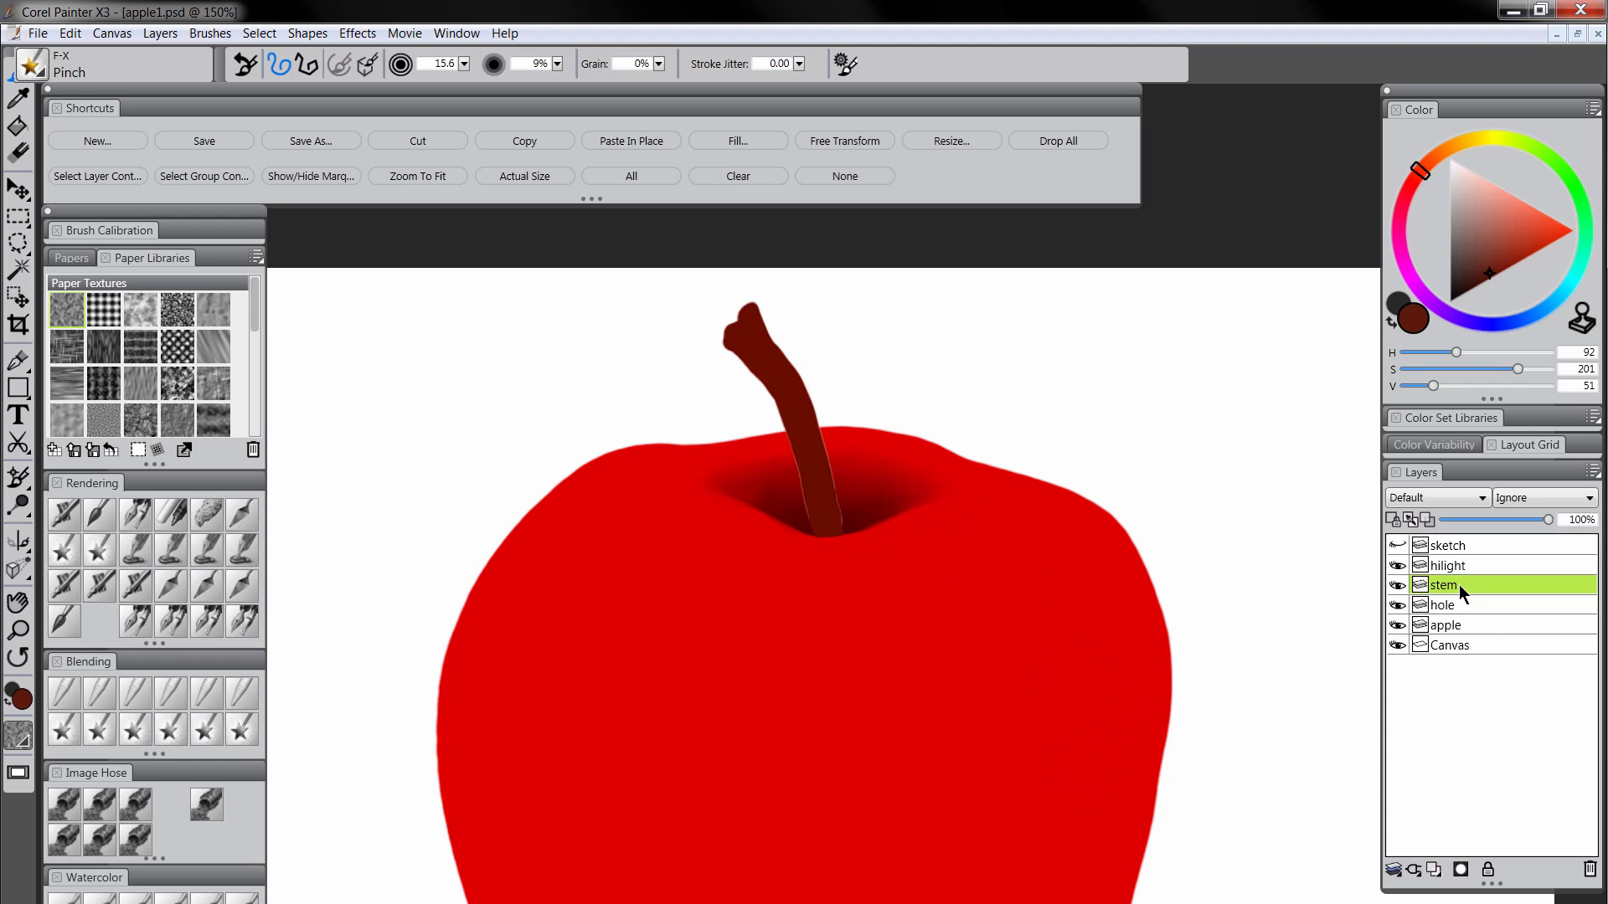
{"action": "left_click", "coordinate": [66, 737]}
{"action": "left_click", "coordinate": [132, 521]}
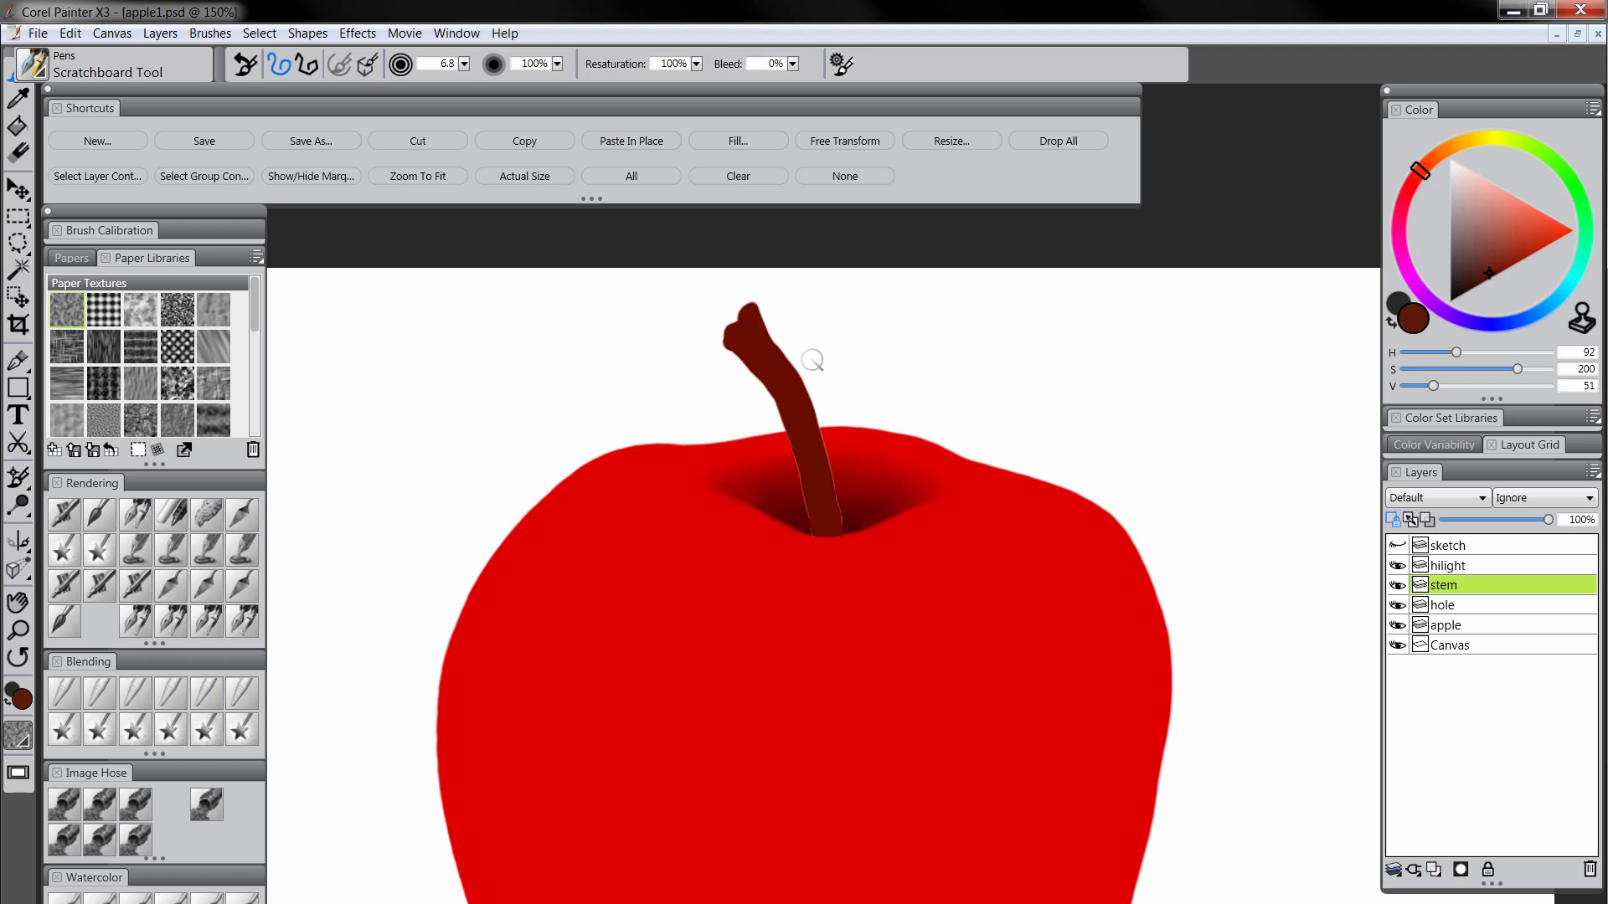
{"action": "left_click_drag", "start_coordinate": [769, 334], "coordinate": [746, 371]}
{"action": "mouse_move", "coordinate": [817, 427]}
{"action": "left_mouse_down"}
{"action": "mouse_move", "coordinate": [791, 517]}
{"action": "mouse_move", "coordinate": [812, 460]}
{"action": "left_mouse_up"}
Examine the whole apple with its stem and shaded hollow at several magnifications
{"action": "key", "text": "space"}
{"action": "left_click_drag", "start_coordinate": [988, 771], "coordinate": [981, 751]}
{"action": "left_click", "coordinate": [19, 631]}
{"action": "left_click", "coordinate": [932, 659], "text": "alt"}
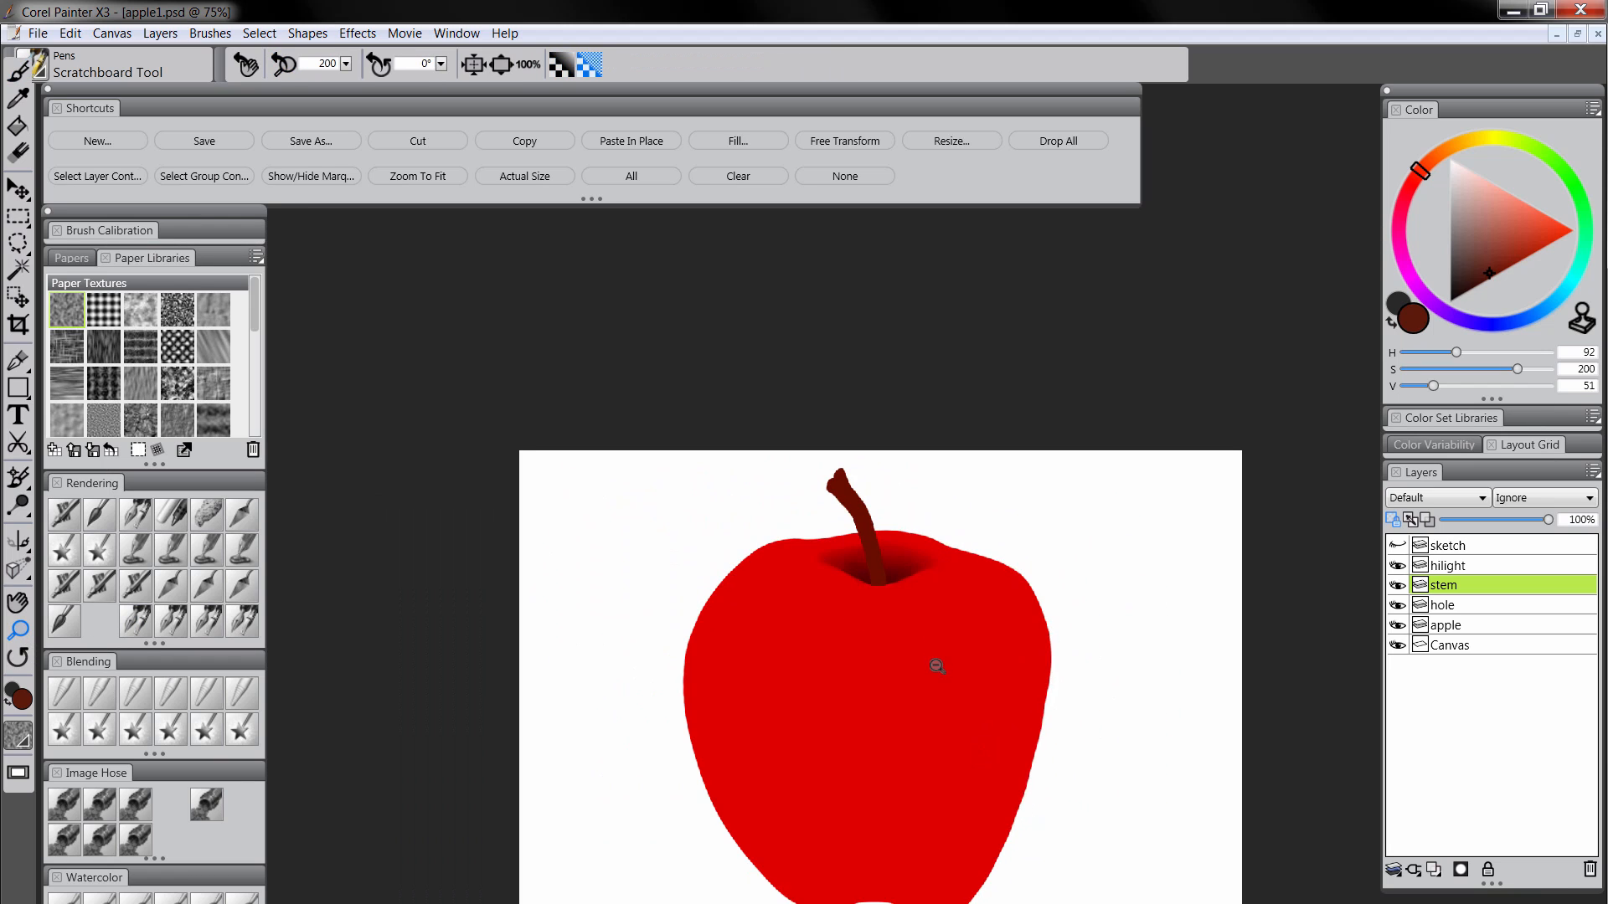
{"action": "left_click", "coordinate": [963, 787], "text": "alt"}
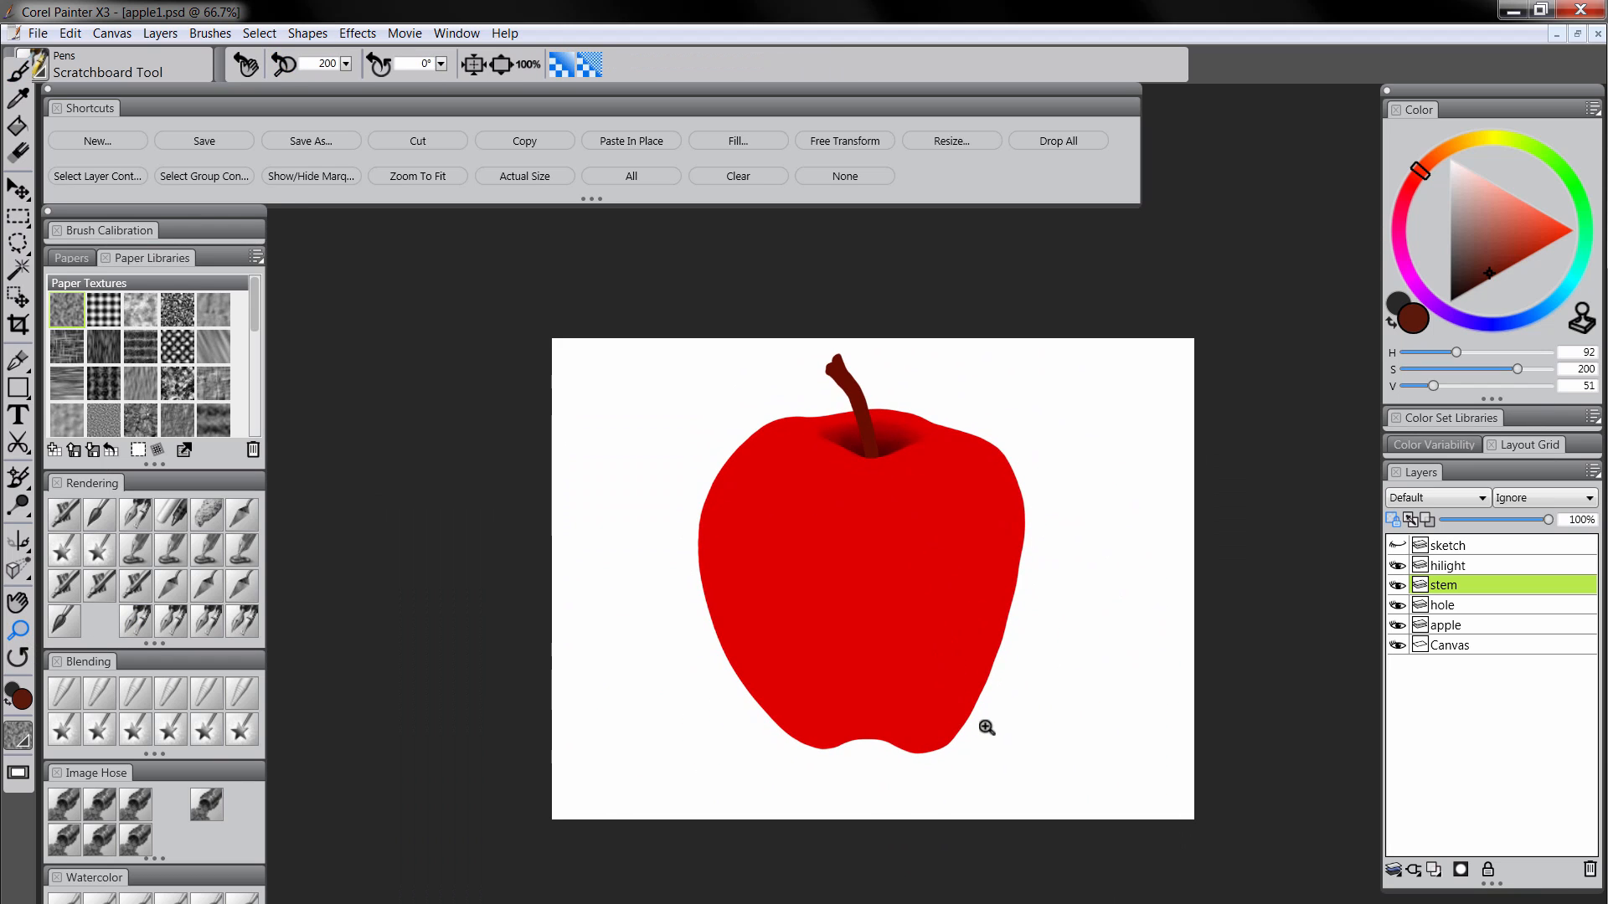
{"action": "left_click_drag", "start_coordinate": [976, 709], "coordinate": [975, 739]}
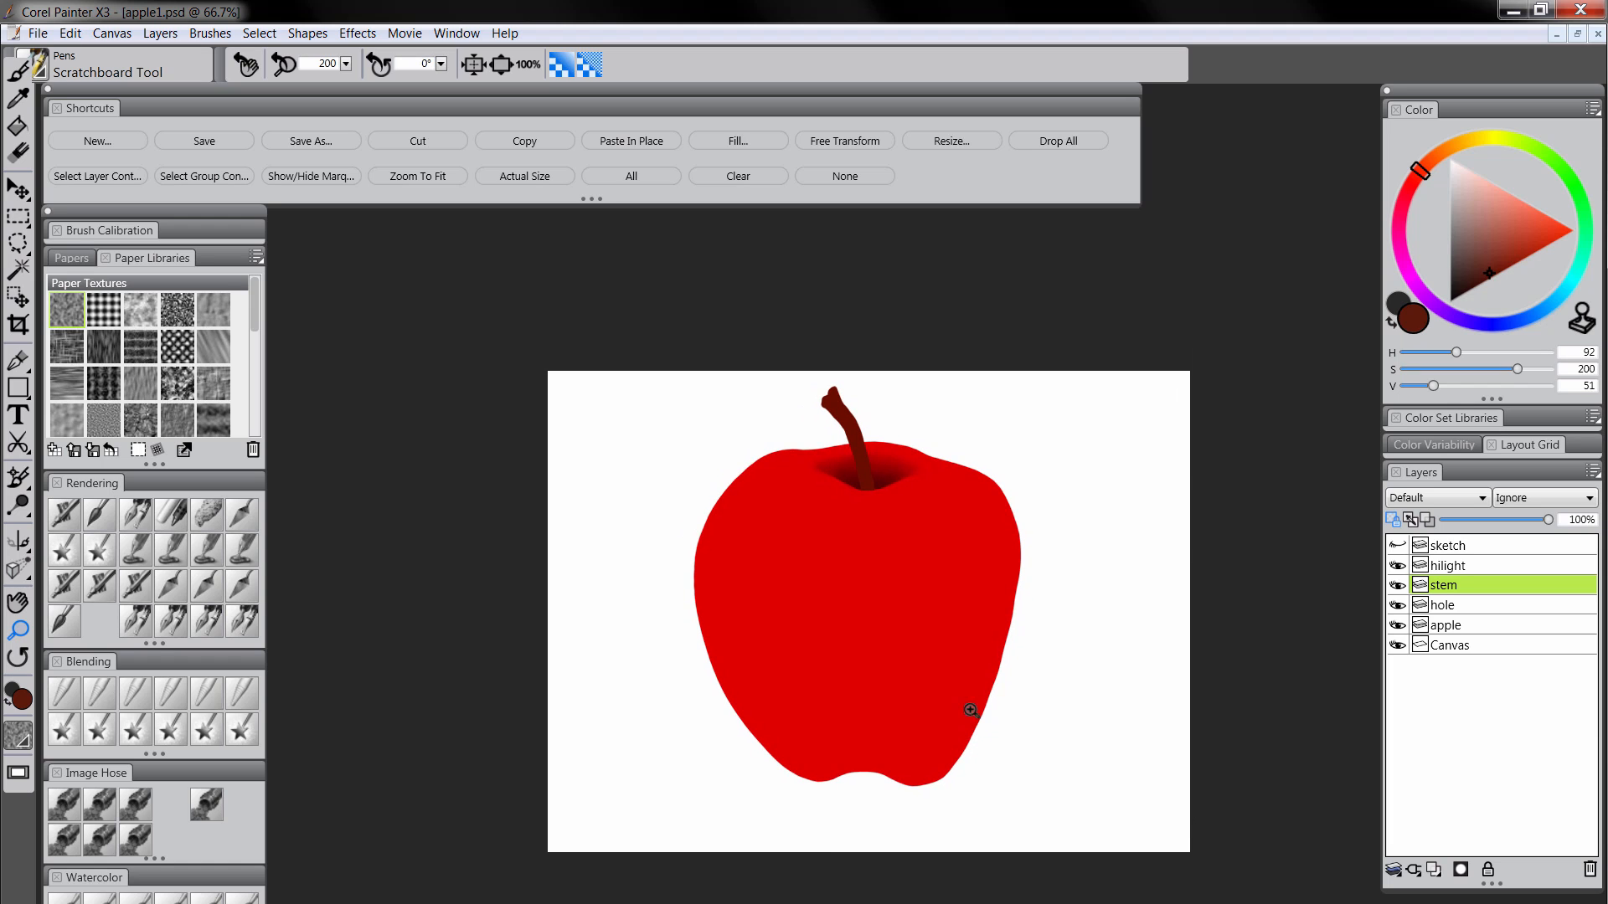
{"action": "left_click", "coordinate": [903, 700]}
{"action": "left_click", "coordinate": [947, 712]}
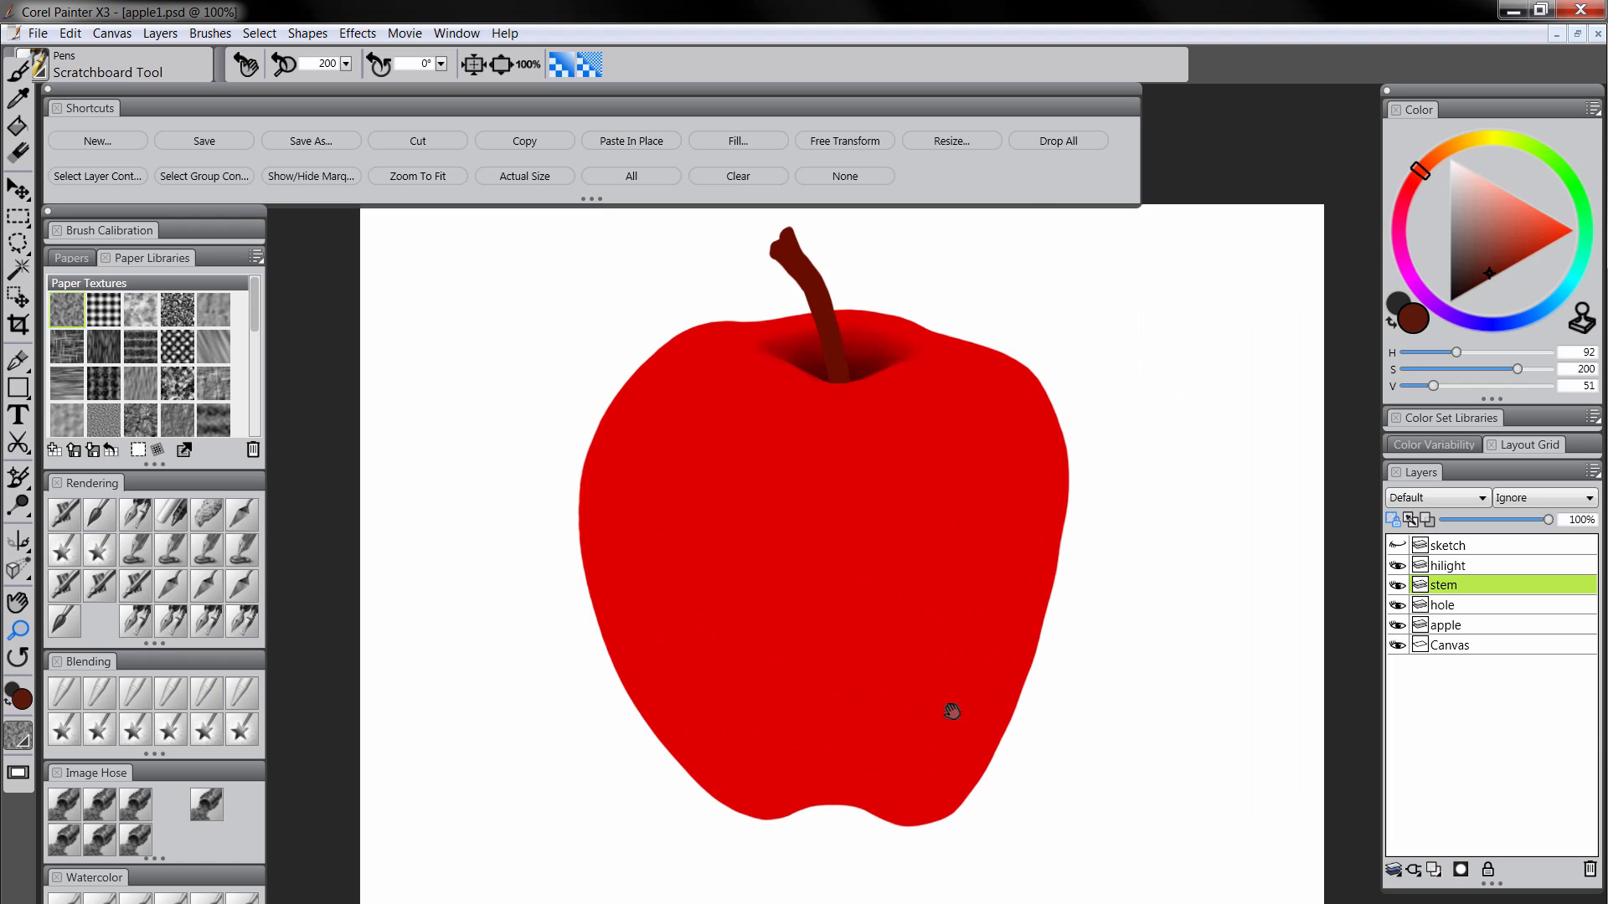
{"action": "left_click_drag", "start_coordinate": [951, 707], "coordinate": [922, 746]}
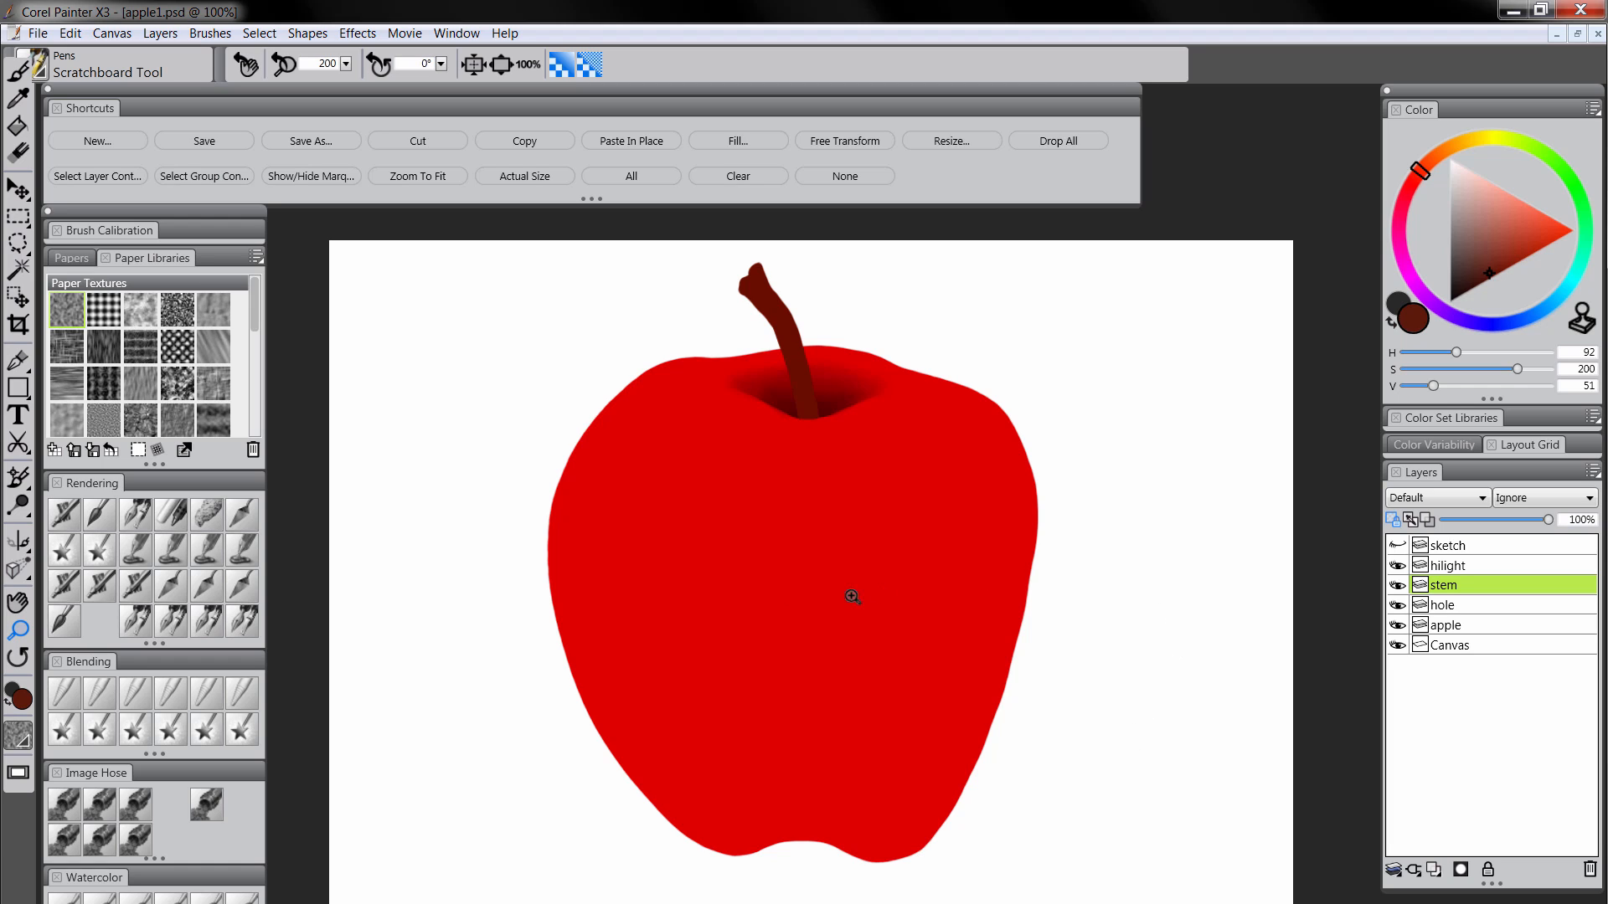
Shade the stem's edges very dark brown (H 89, S 193, V 17) with the Digital Airbrush at size 8.1
{"action": "left_click", "coordinate": [65, 516]}
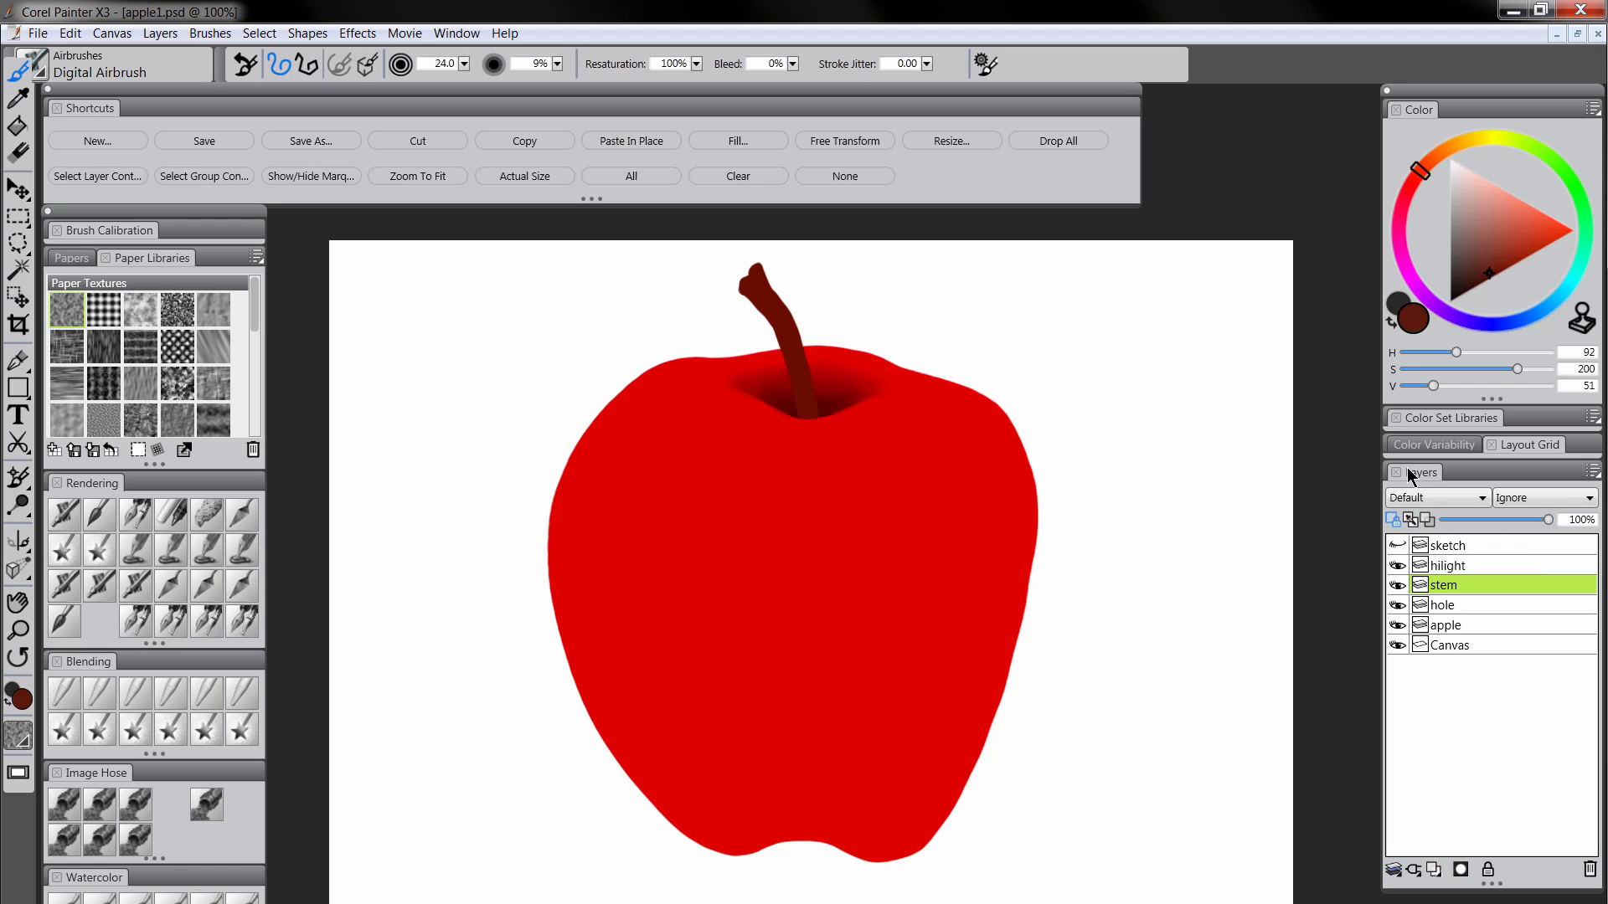
{"action": "left_click", "coordinate": [1465, 293]}
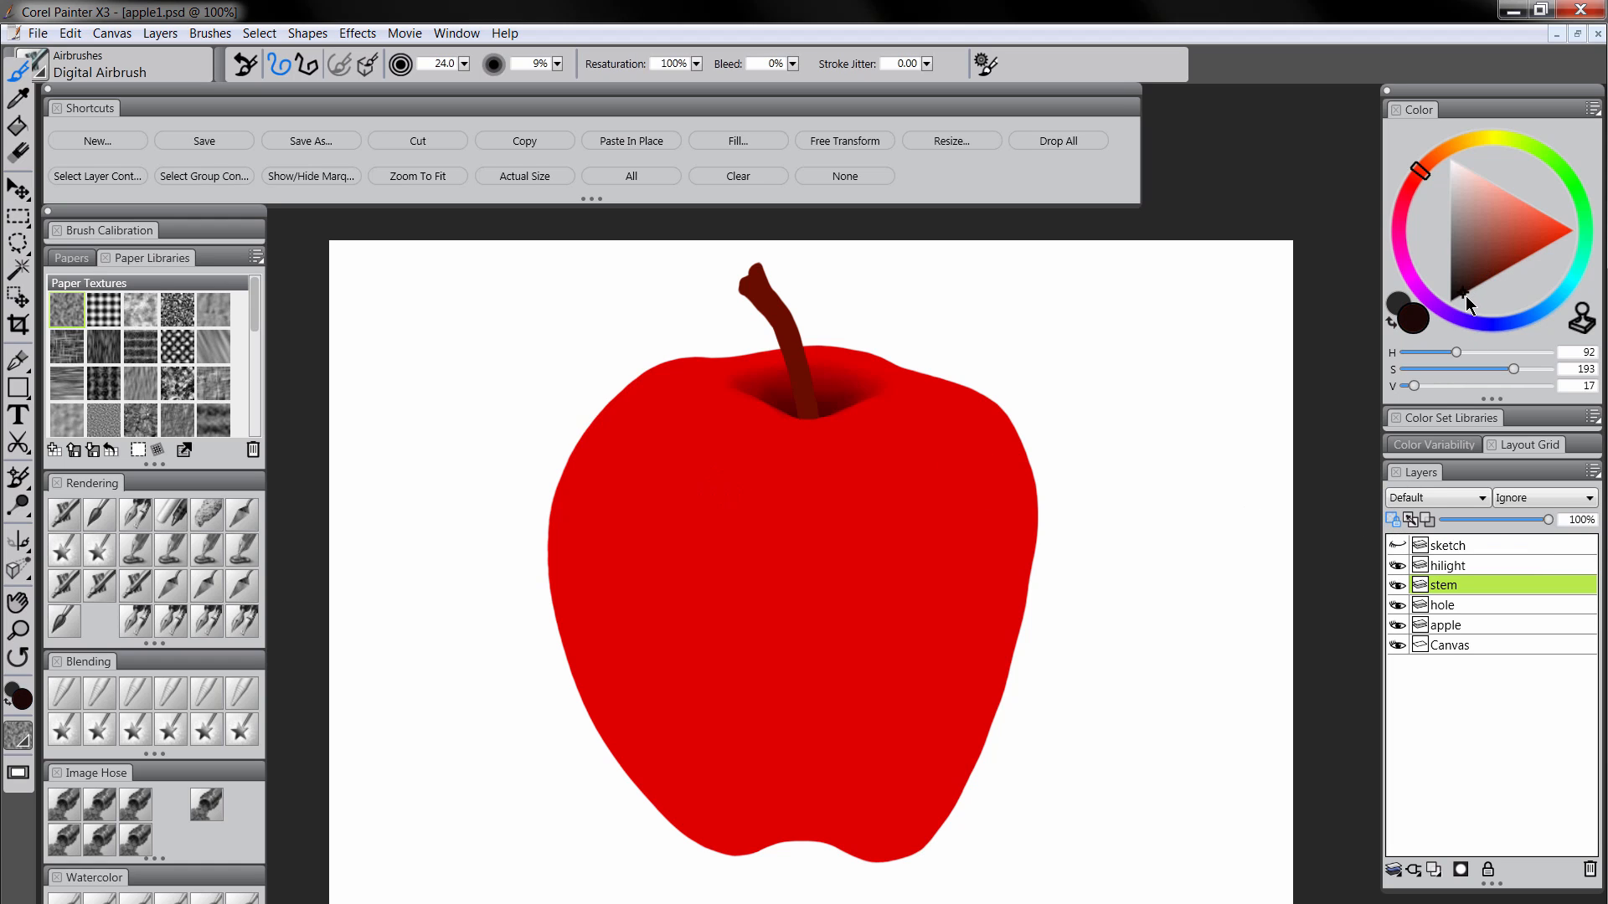
{"action": "left_click", "coordinate": [1420, 179]}
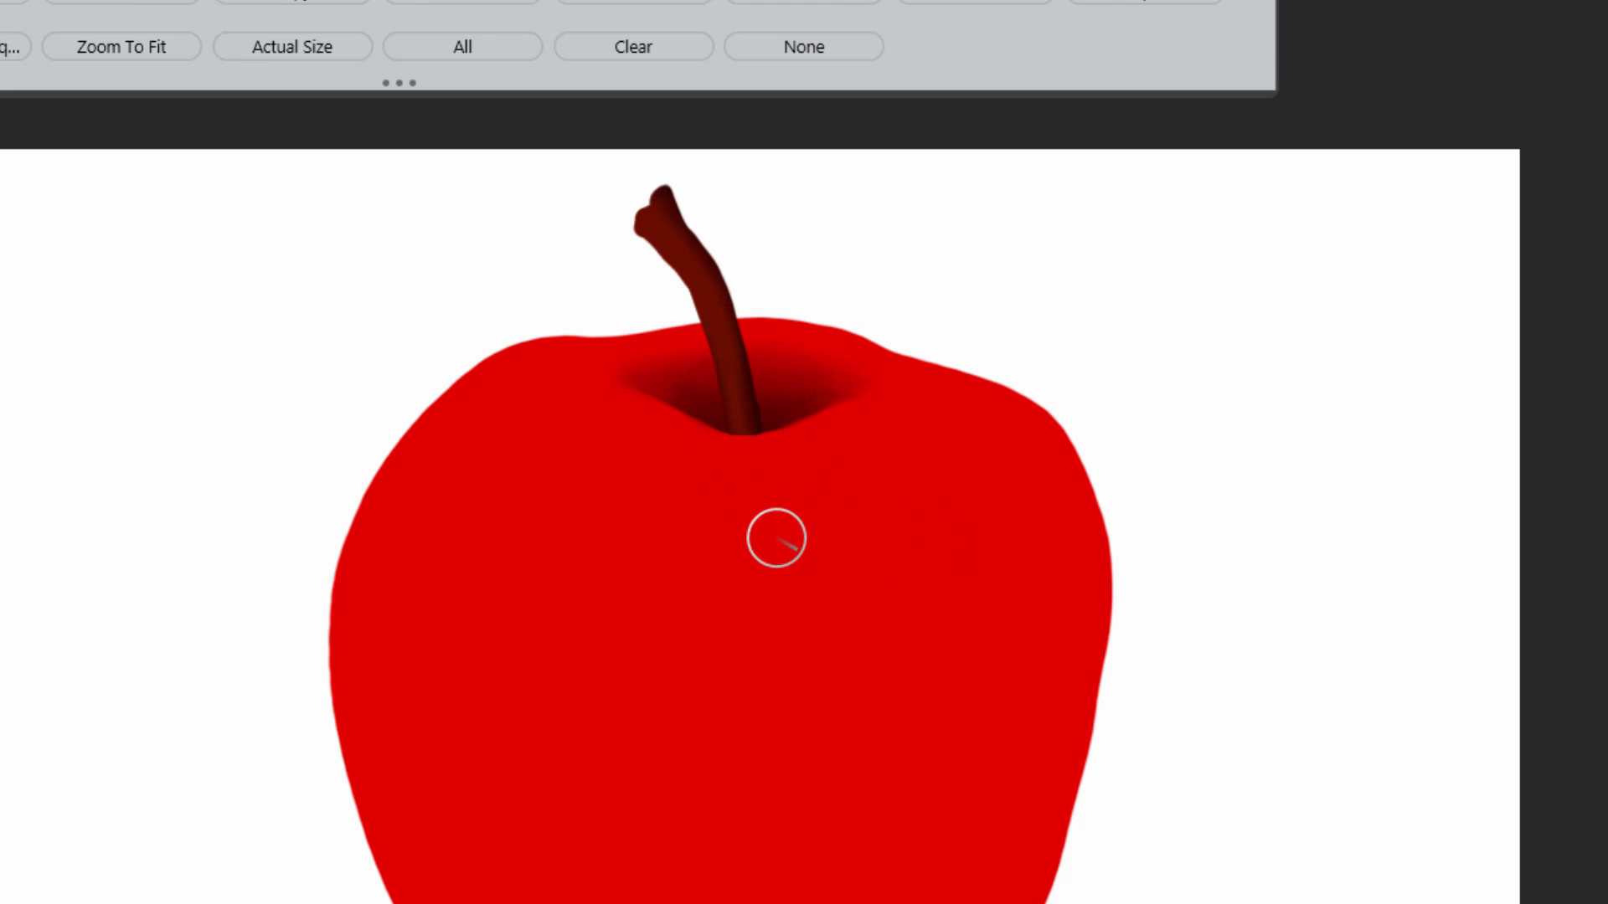
{"action": "key", "text": "o"}
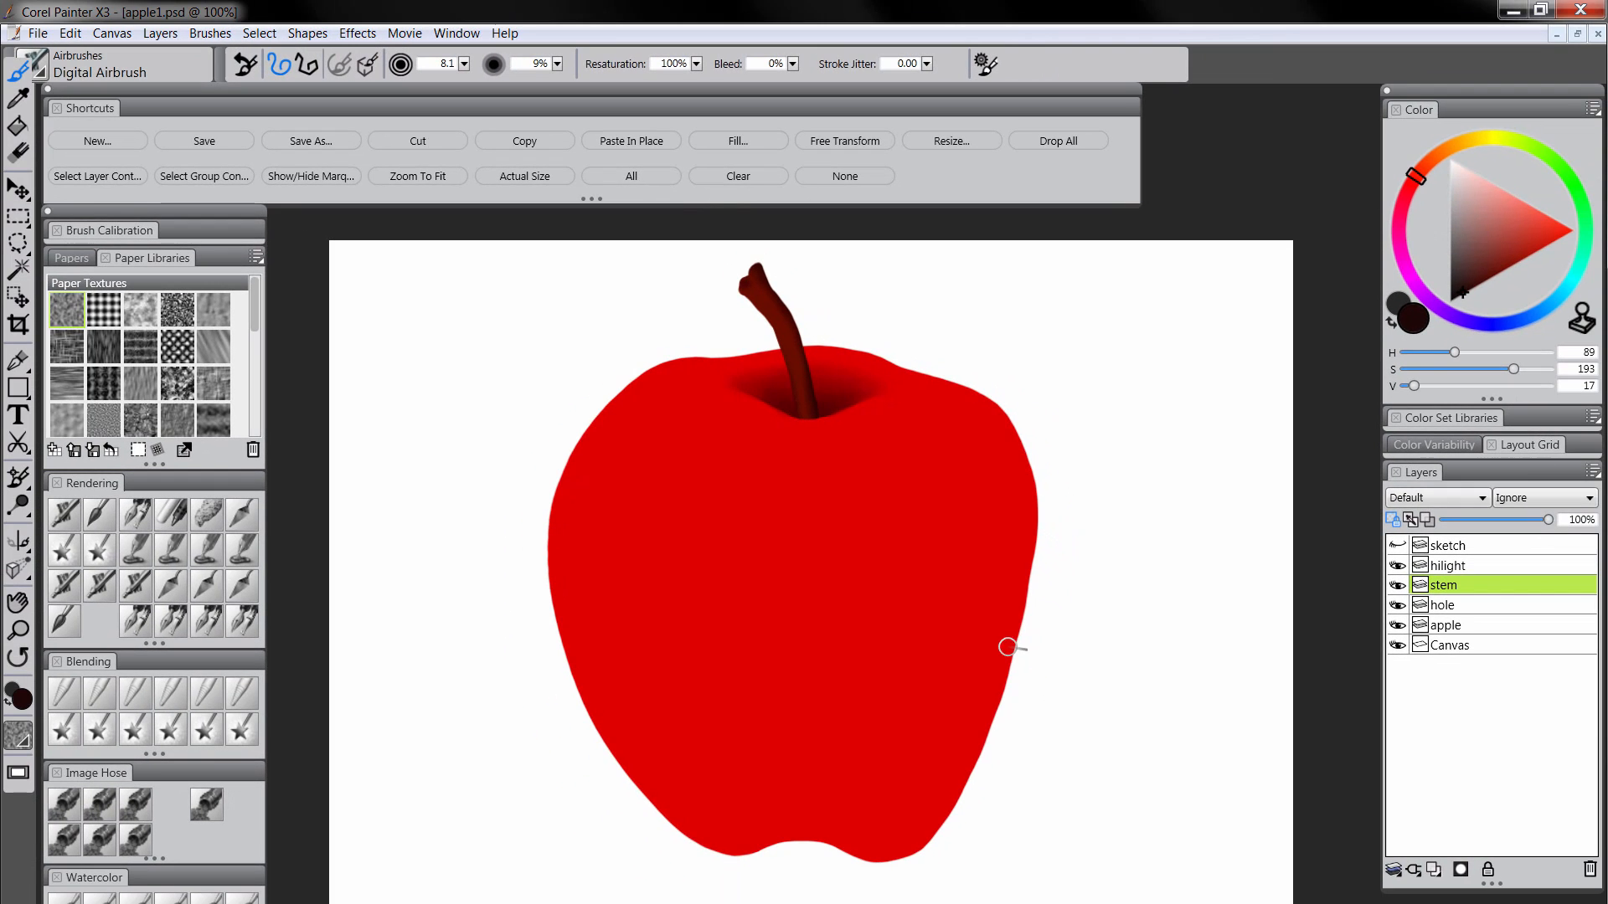
Airbrush an orange highlight (H 109, S 212, V 97) onto the upper part of the stem
{"action": "left_click", "coordinate": [1453, 153]}
{"action": "left_click_drag", "start_coordinate": [1525, 244], "coordinate": [1529, 249]}
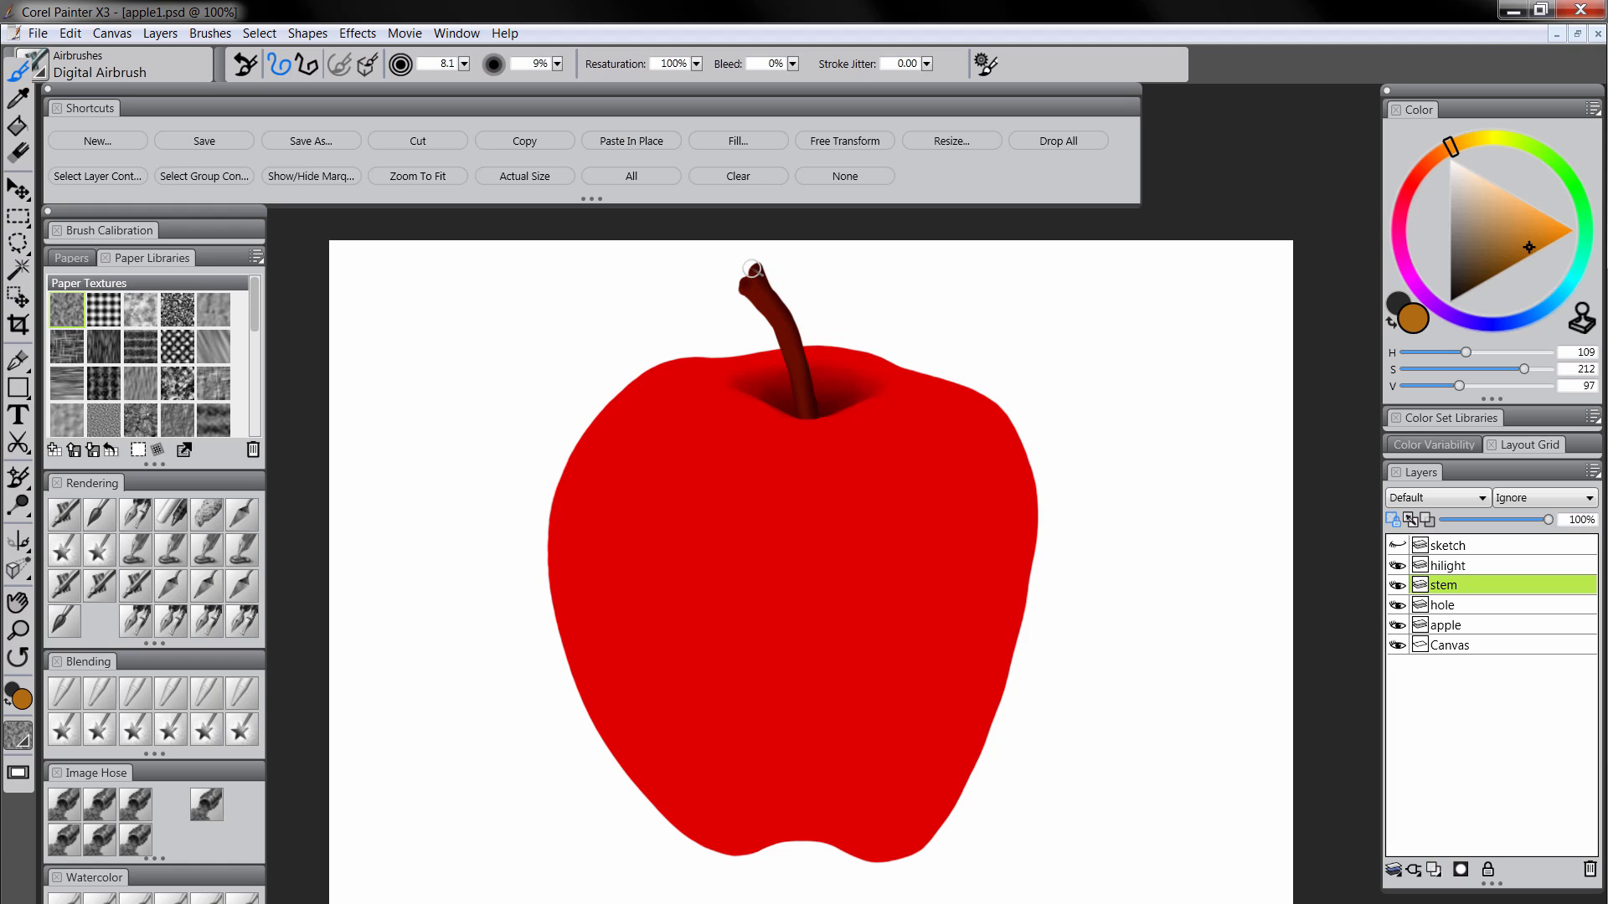
{"action": "left_click_drag", "start_coordinate": [756, 299], "coordinate": [775, 310]}
Airbrush yellow-green (H 135, S 212, V 97) down the stem's middle and set the paint colour to reddish brown (H 94, S 192, V 78)
{"action": "left_click", "coordinate": [1511, 142]}
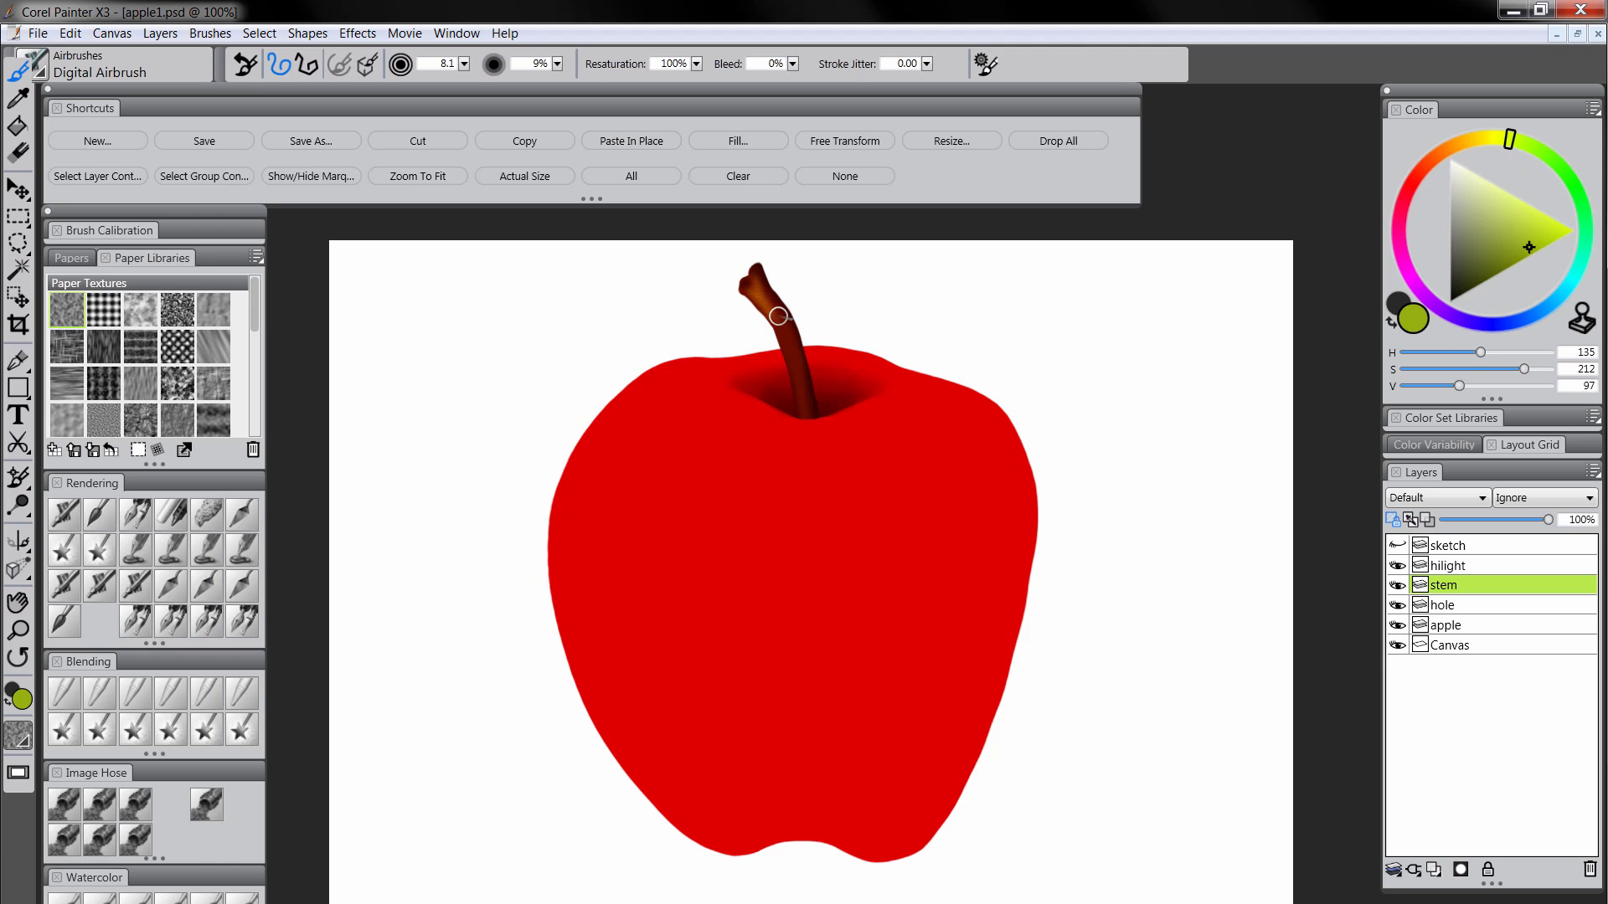
{"action": "left_click_drag", "start_coordinate": [777, 316], "coordinate": [802, 381]}
{"action": "left_click", "coordinate": [1424, 165]}
{"action": "left_click_drag", "start_coordinate": [1500, 265], "coordinate": [1507, 258]}
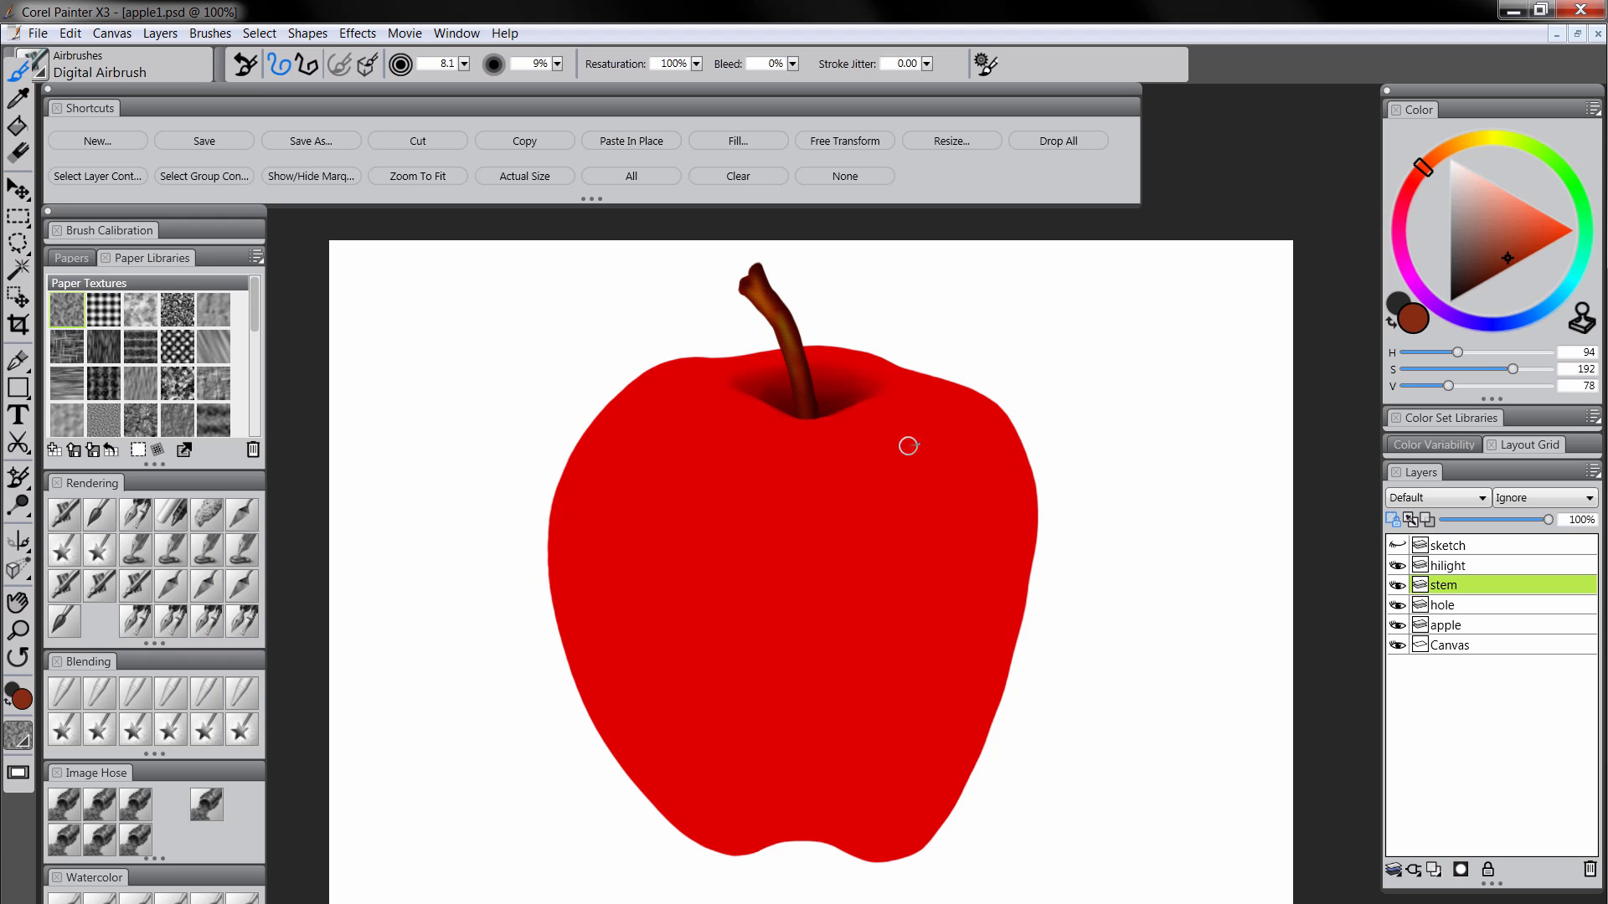
Airbrush fine light streaks along the stem in pale pink (H 94, S 122, V 232) and cream (H 106, S 122, V 232), using sizes 3.0 and 2.2
{"action": "left_click_drag", "start_coordinate": [1488, 217], "coordinate": [1501, 208]}
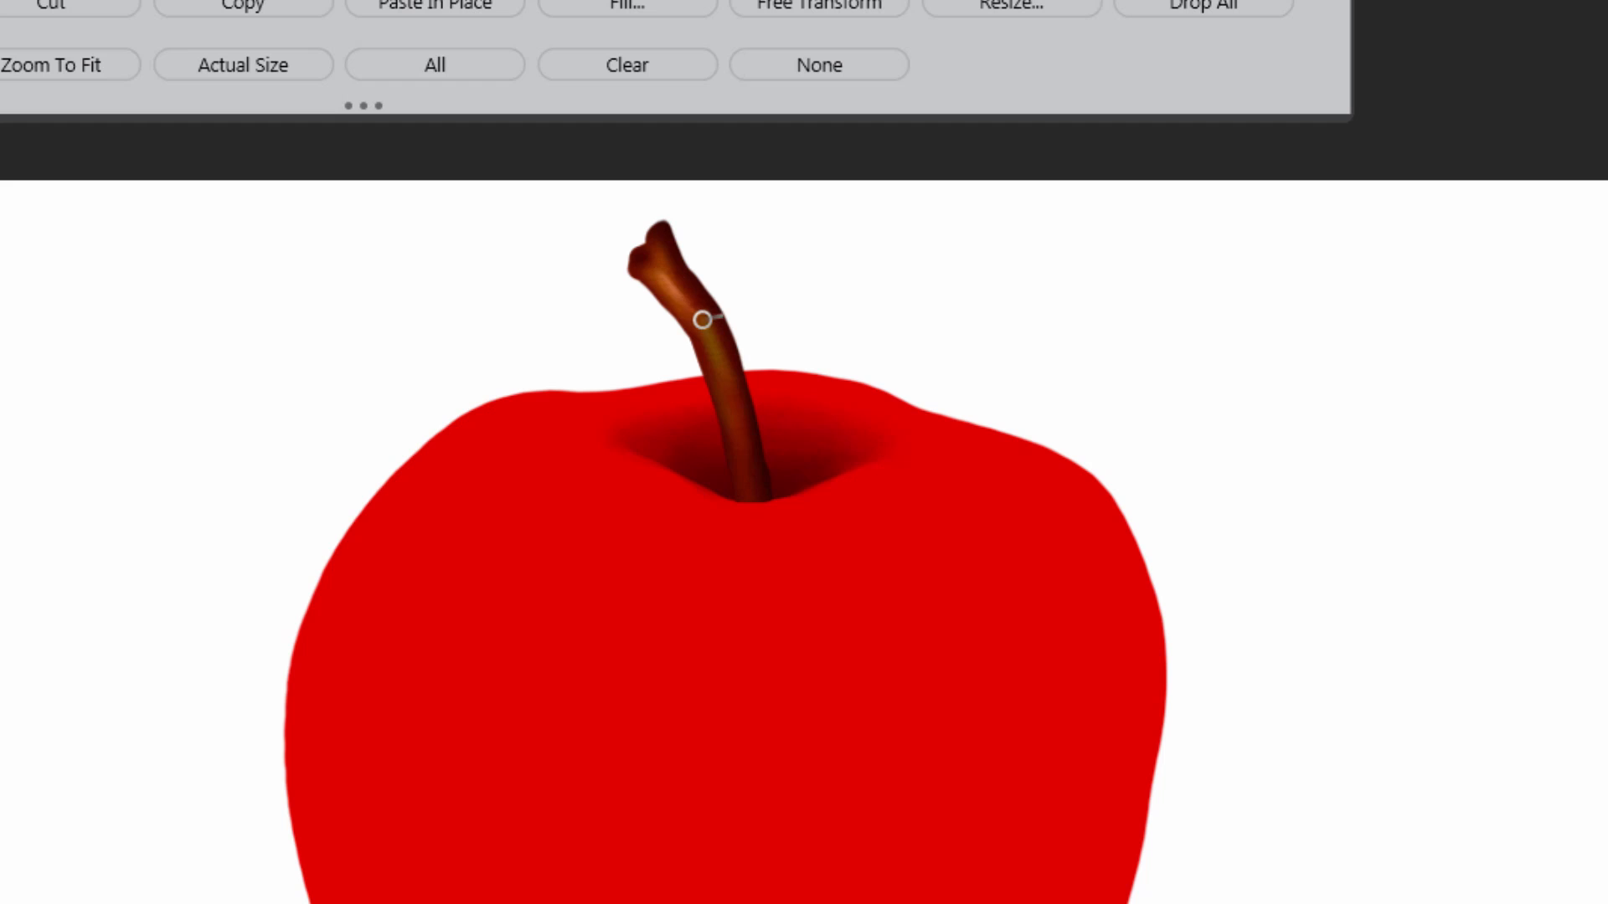
{"action": "left_click_drag", "start_coordinate": [701, 320], "coordinate": [730, 399]}
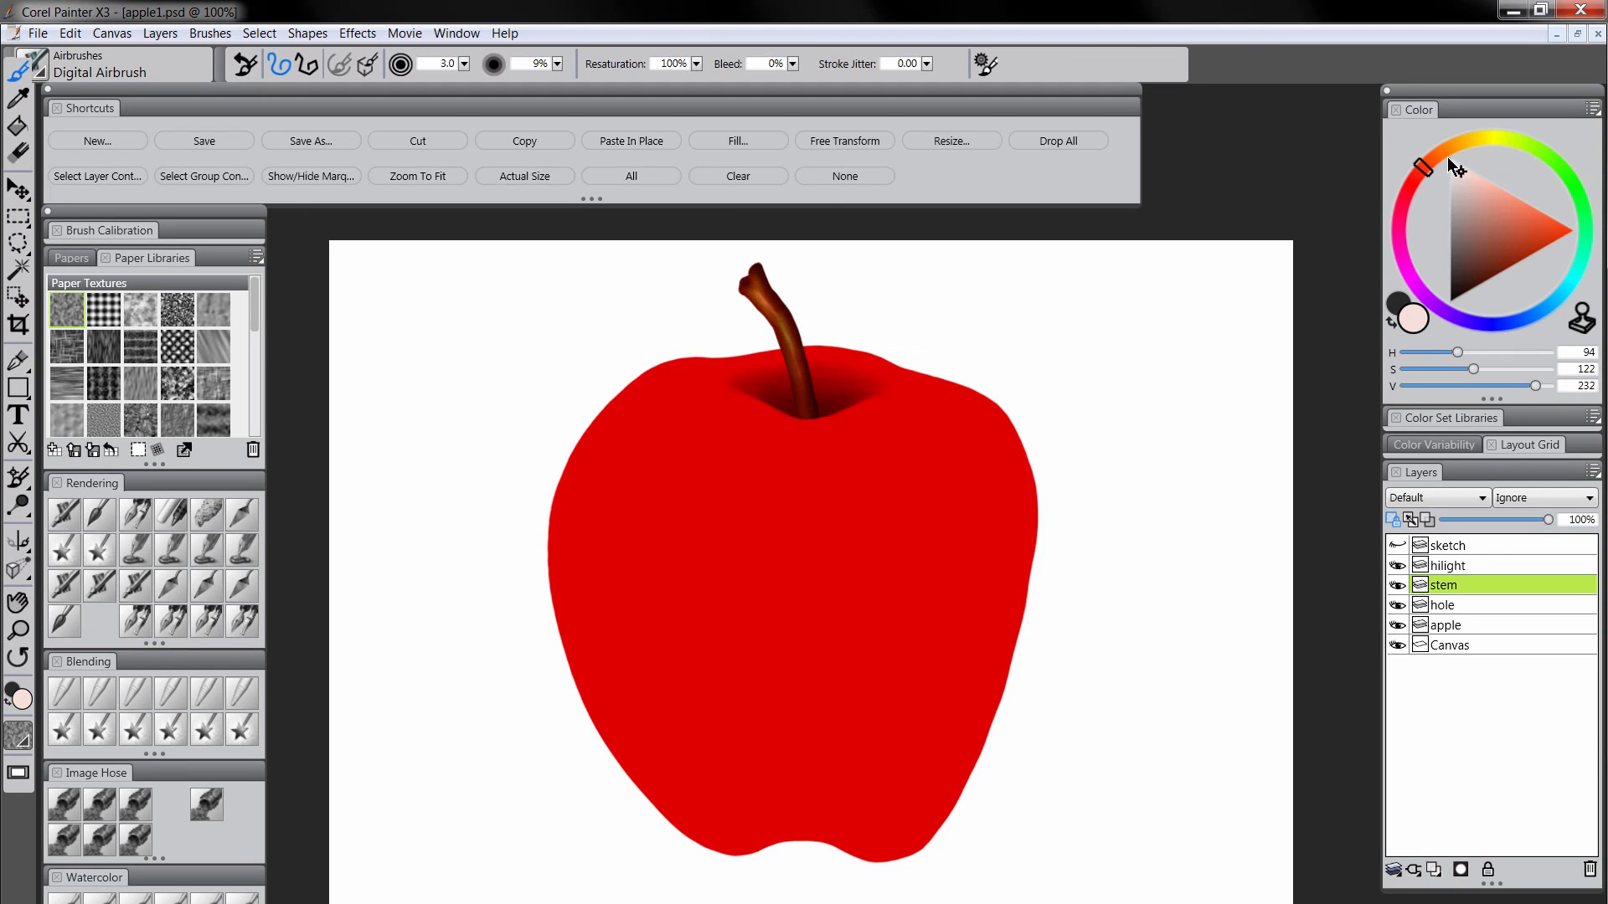
{"action": "left_click", "coordinate": [1448, 160]}
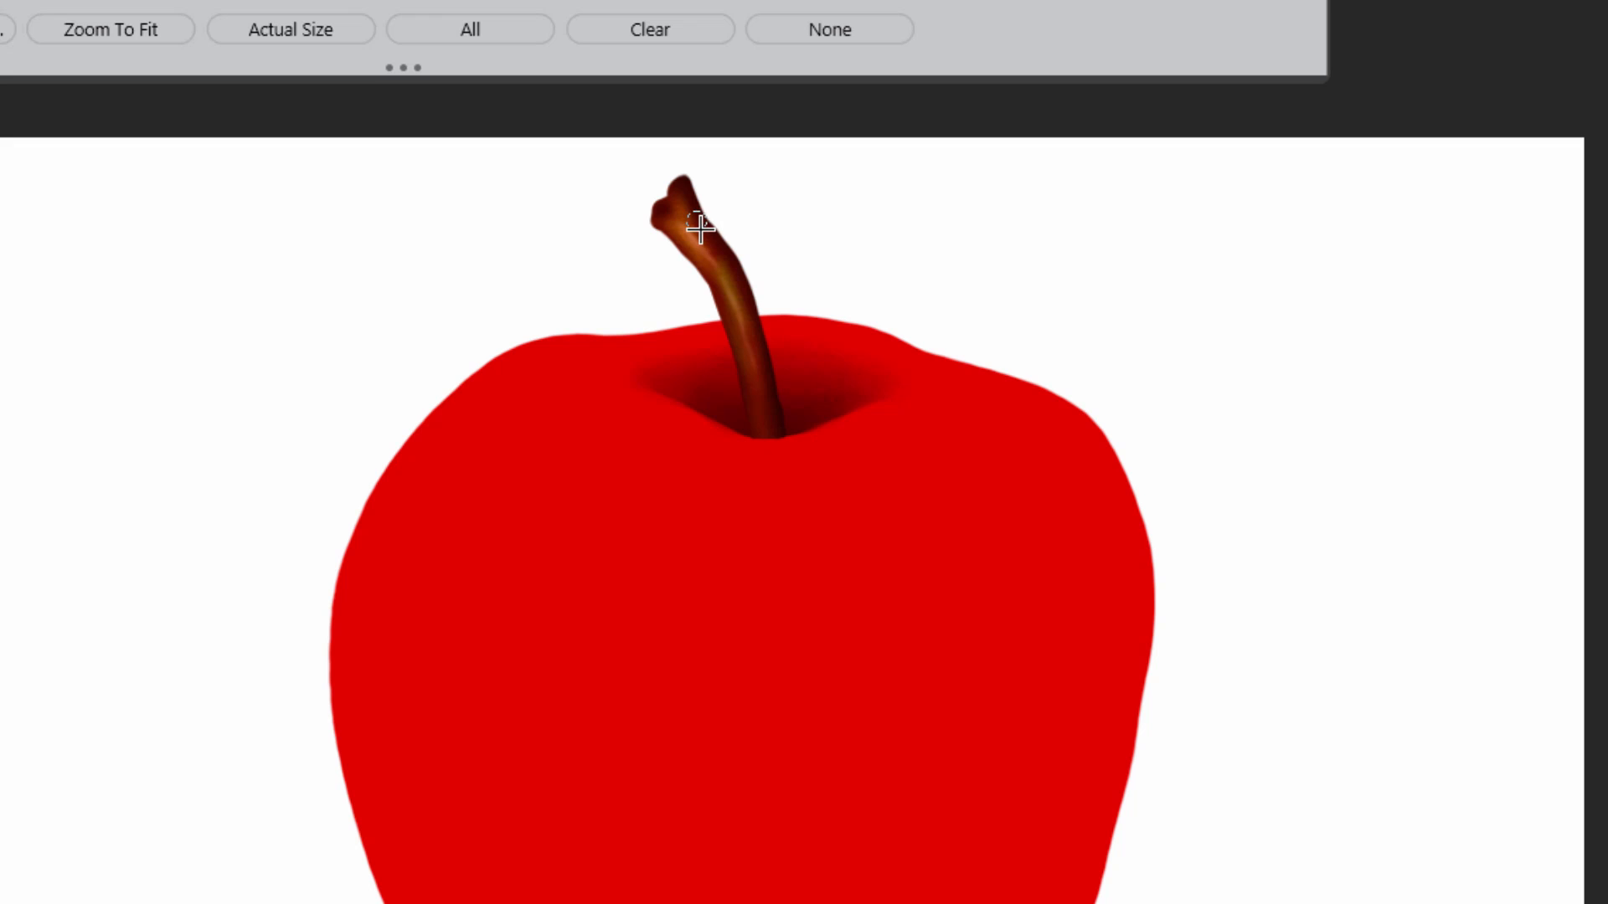
{"action": "mouse_move", "coordinate": [700, 226]}
{"action": "left_mouse_down"}
{"action": "mouse_move", "coordinate": [730, 269]}
{"action": "mouse_move", "coordinate": [702, 251]}
{"action": "mouse_move", "coordinate": [741, 300]}
{"action": "mouse_move", "coordinate": [723, 278]}
{"action": "mouse_move", "coordinate": [745, 333]}
{"action": "left_mouse_up"}
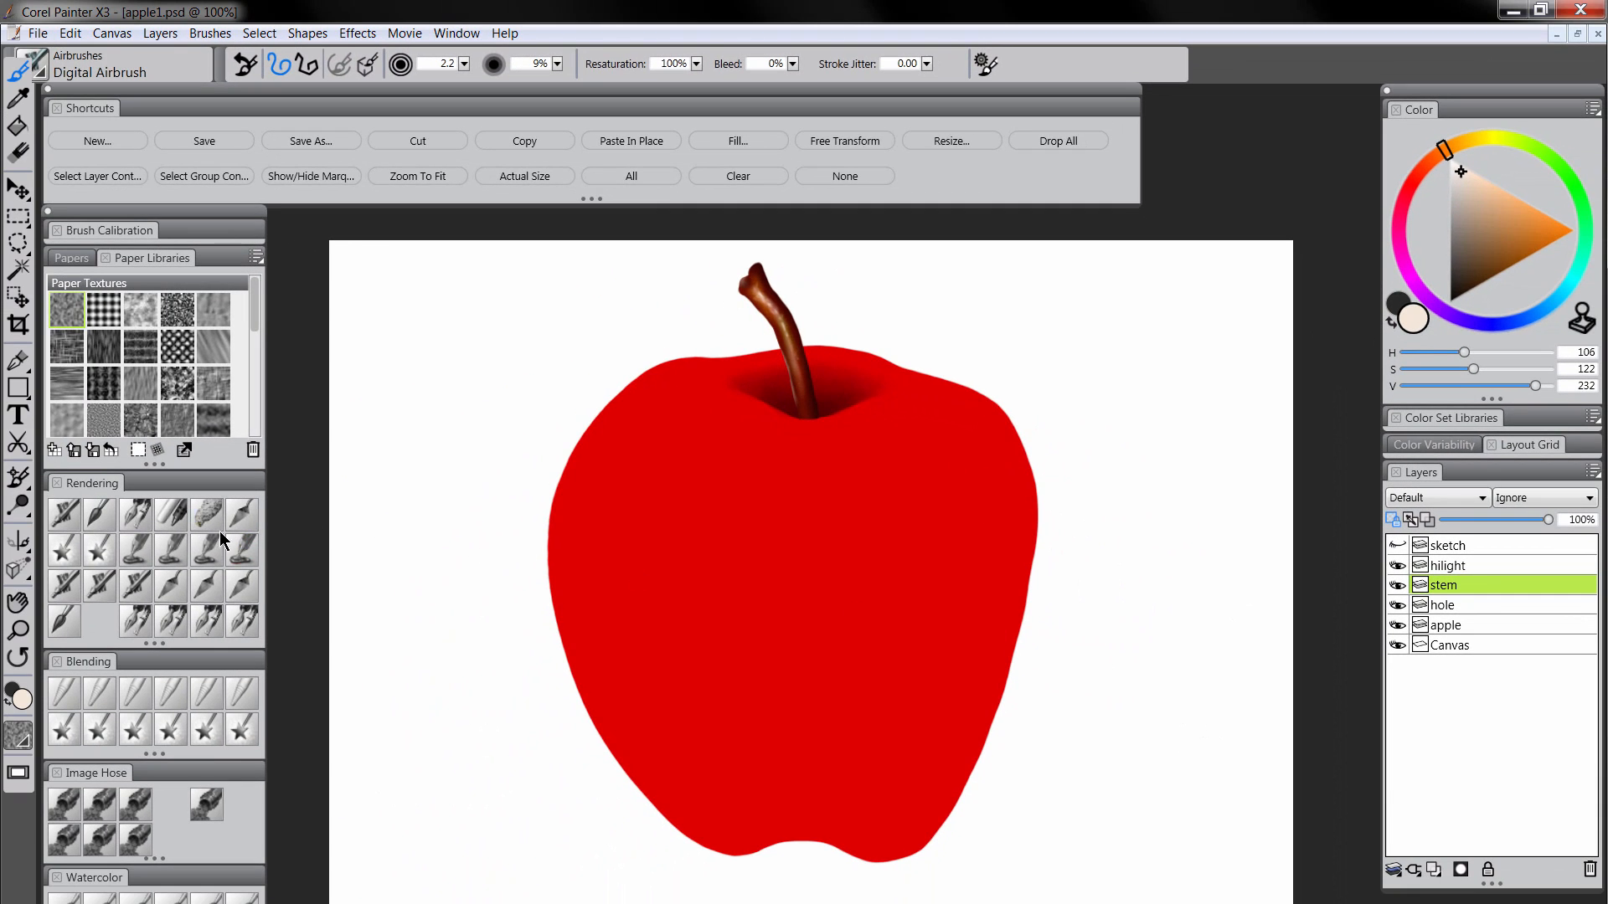
Texture the stem with the Sponge in very dark brown (H 97, S 124, V 25) at size 58.5 and pinch its lower part at size 34.9
{"action": "left_click", "coordinate": [203, 515]}
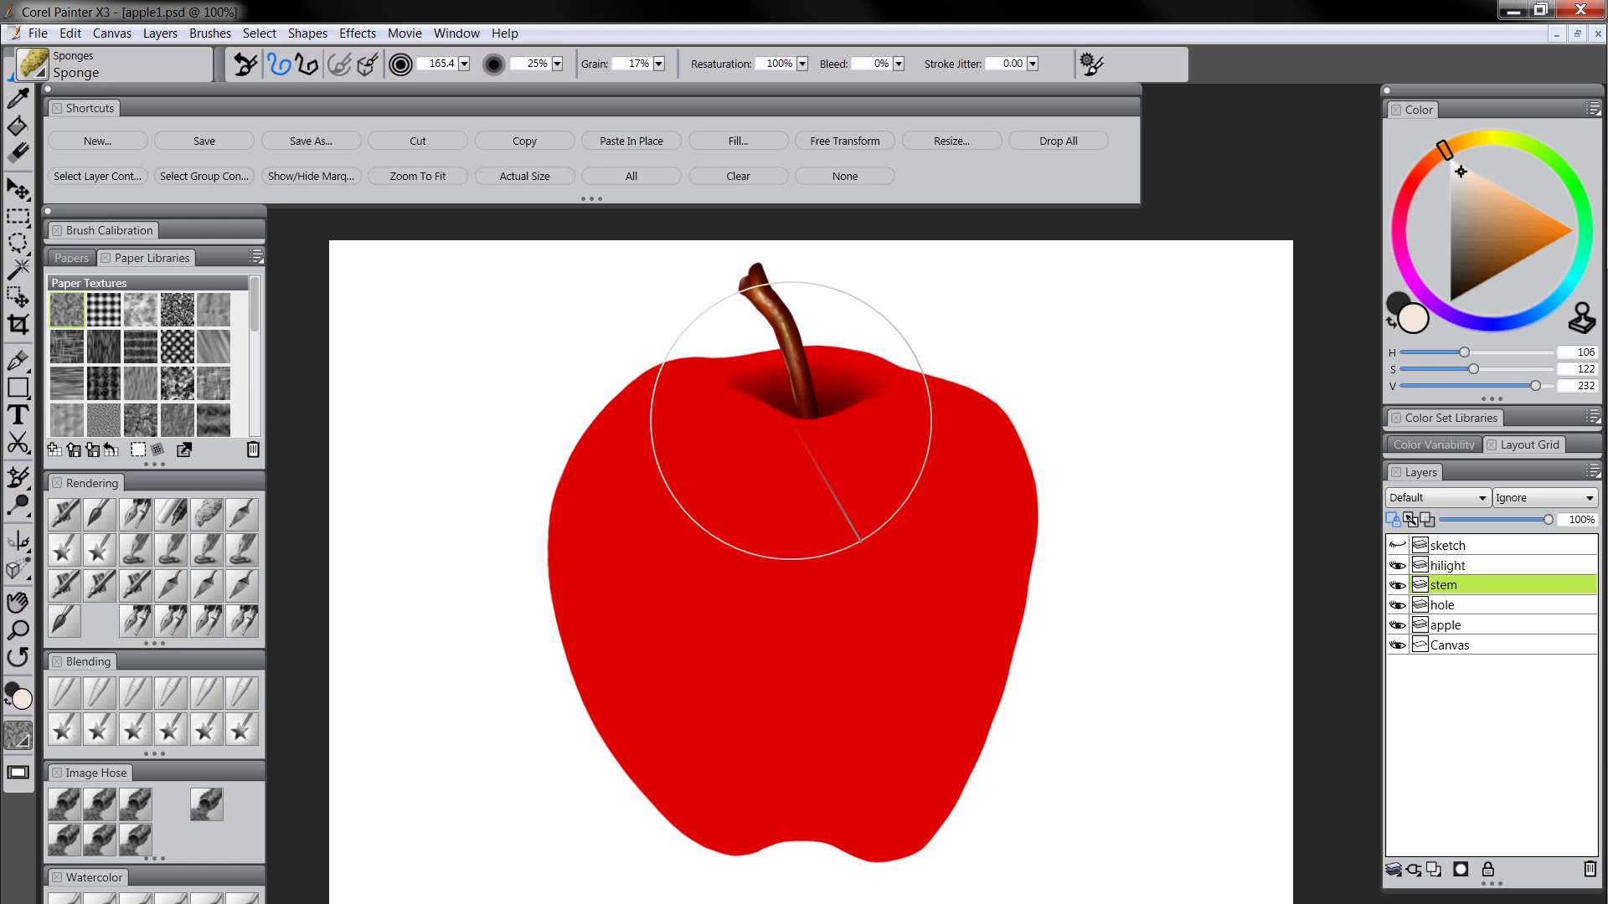
{"action": "left_click", "coordinate": [1469, 288]}
{"action": "left_click", "coordinate": [1432, 163]}
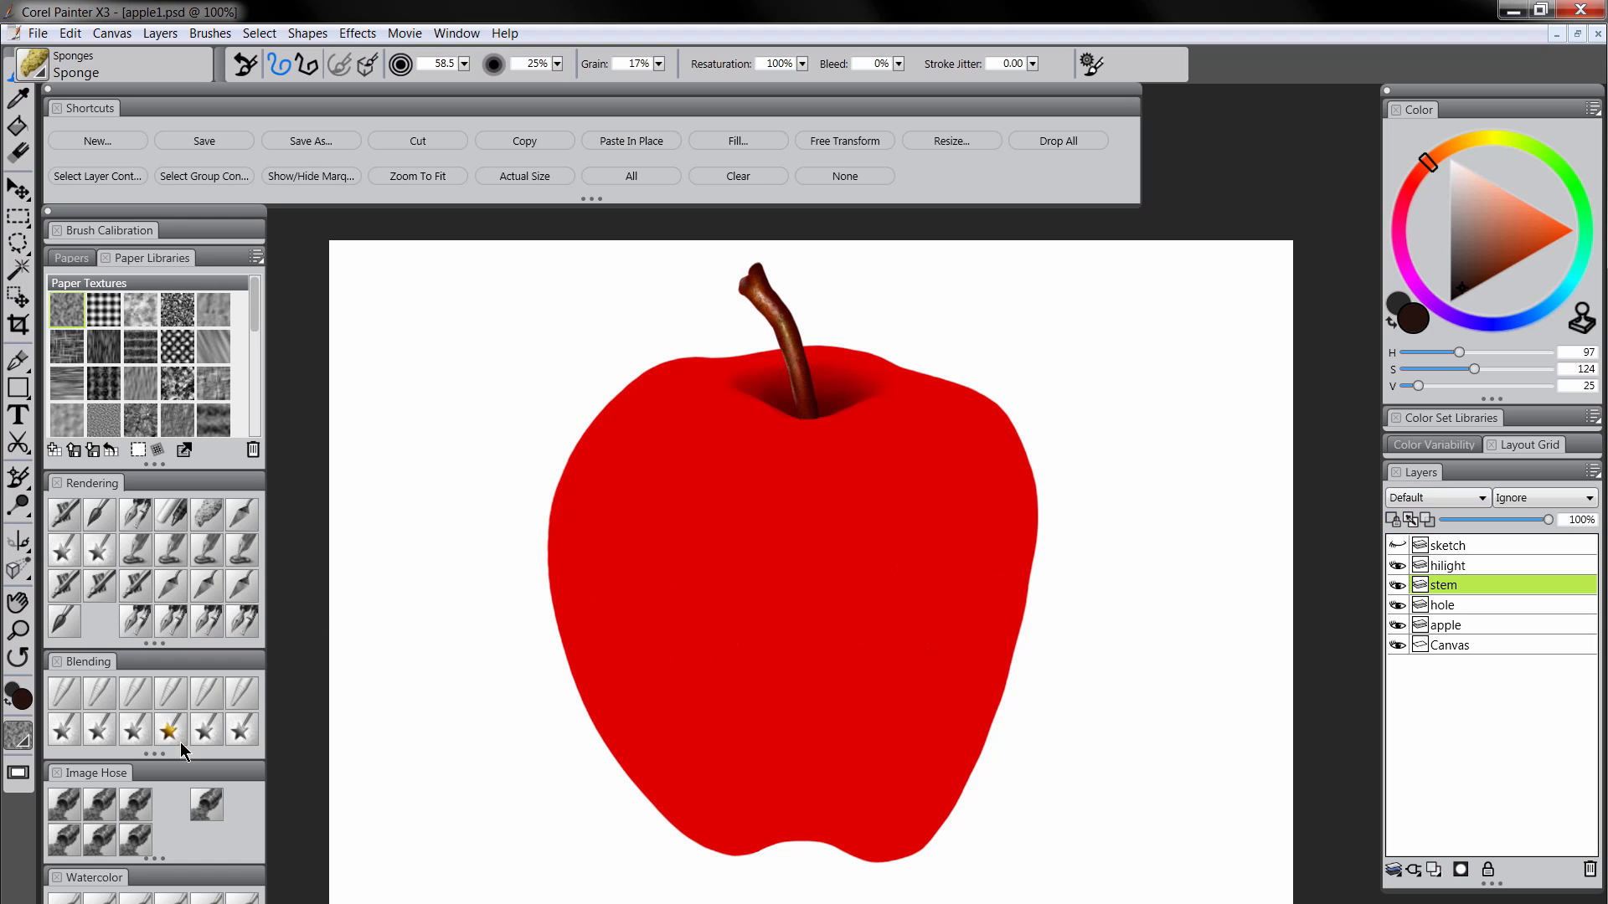
{"action": "left_click", "coordinate": [134, 733]}
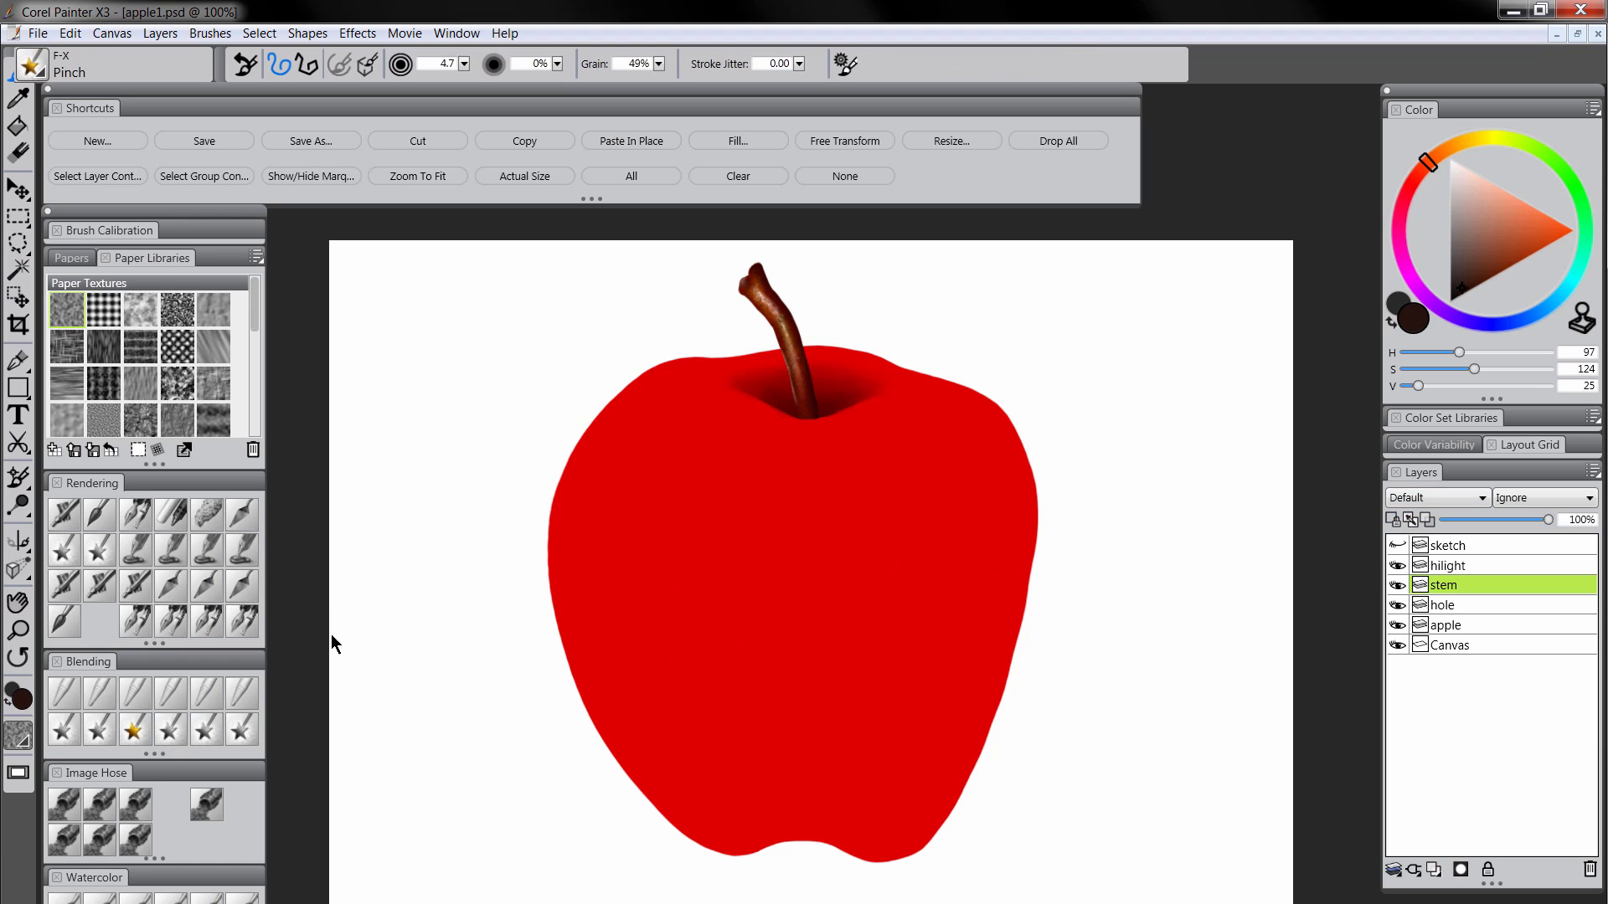
{"action": "left_click_drag", "start_coordinate": [795, 344], "coordinate": [807, 389]}
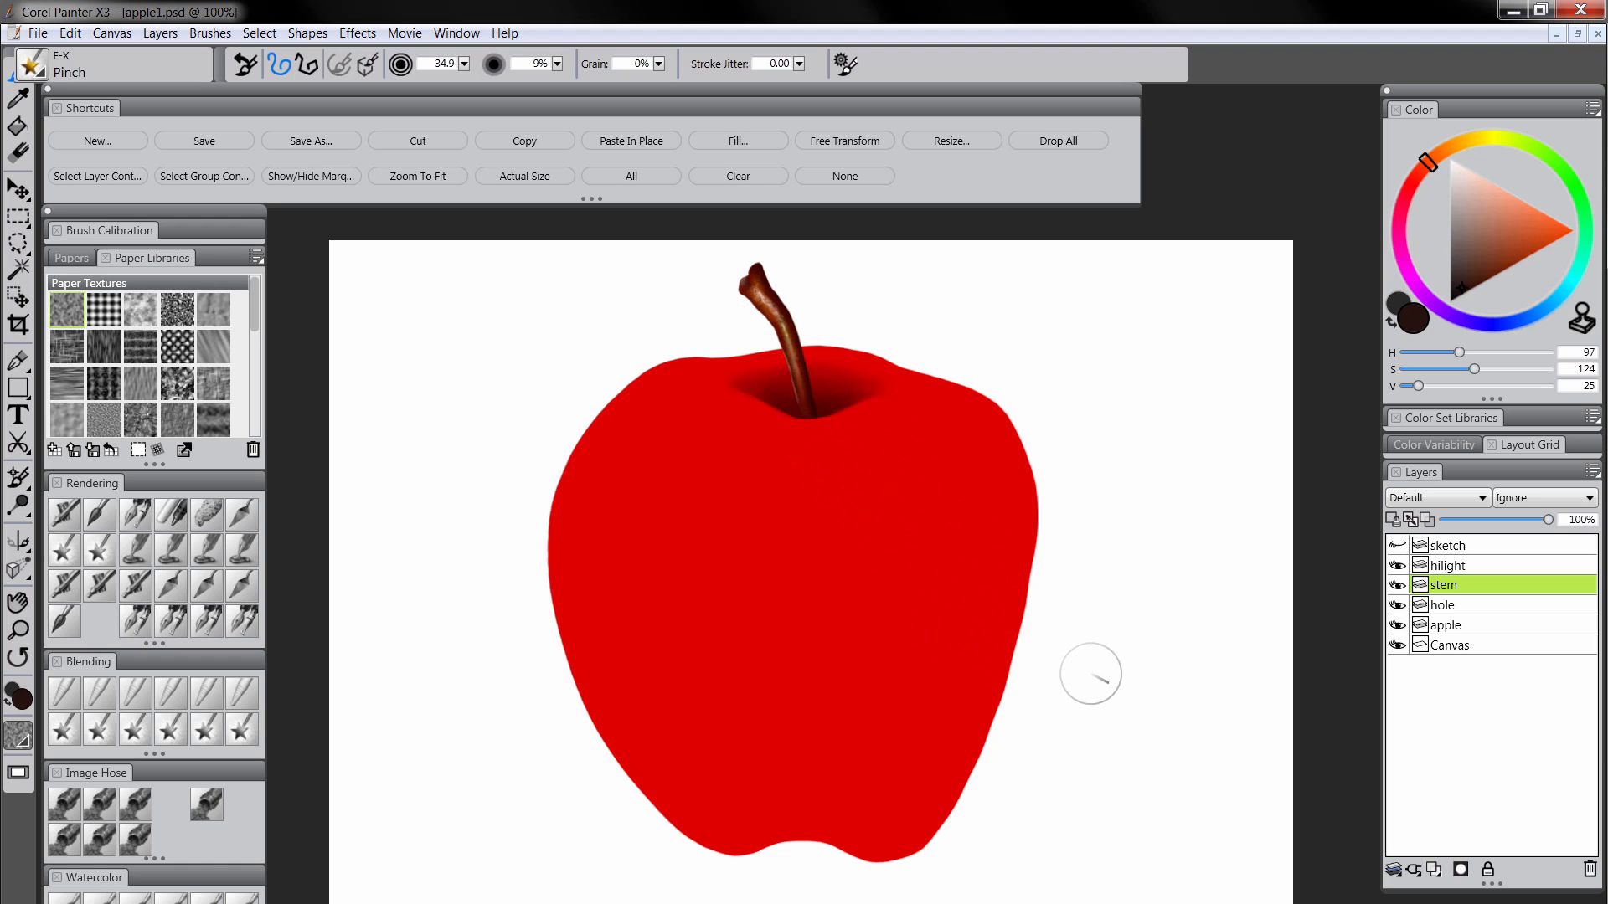
Smooth the speckled texture on the stem with the Coarse Oily Blender at size 3.5
{"action": "left_click", "coordinate": [18, 629]}
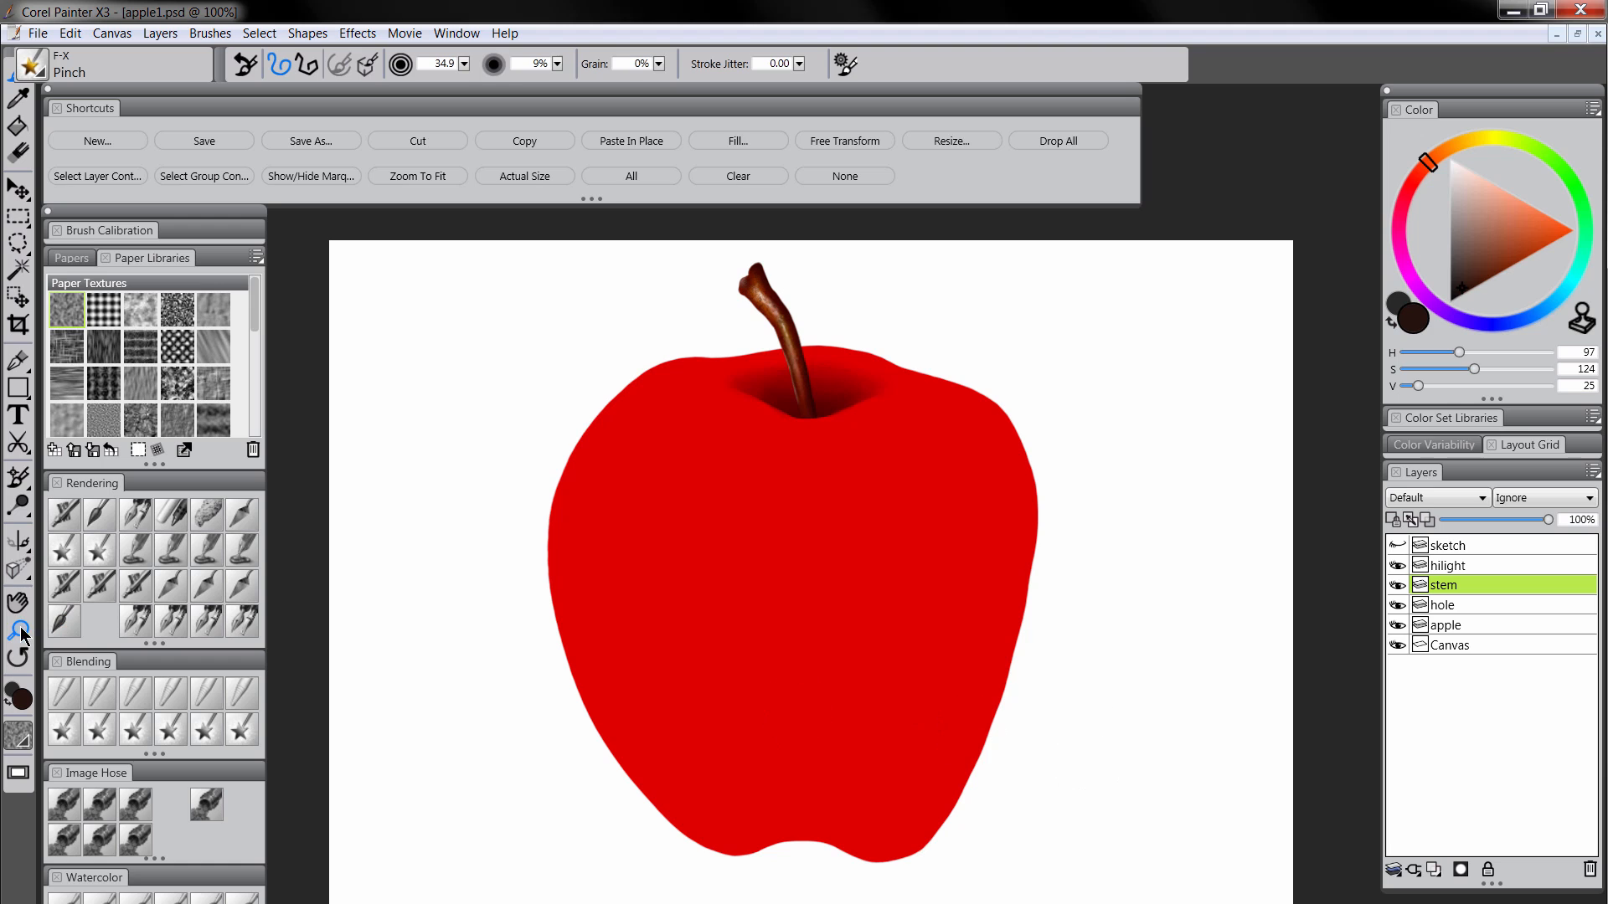
{"action": "left_click", "coordinate": [769, 305]}
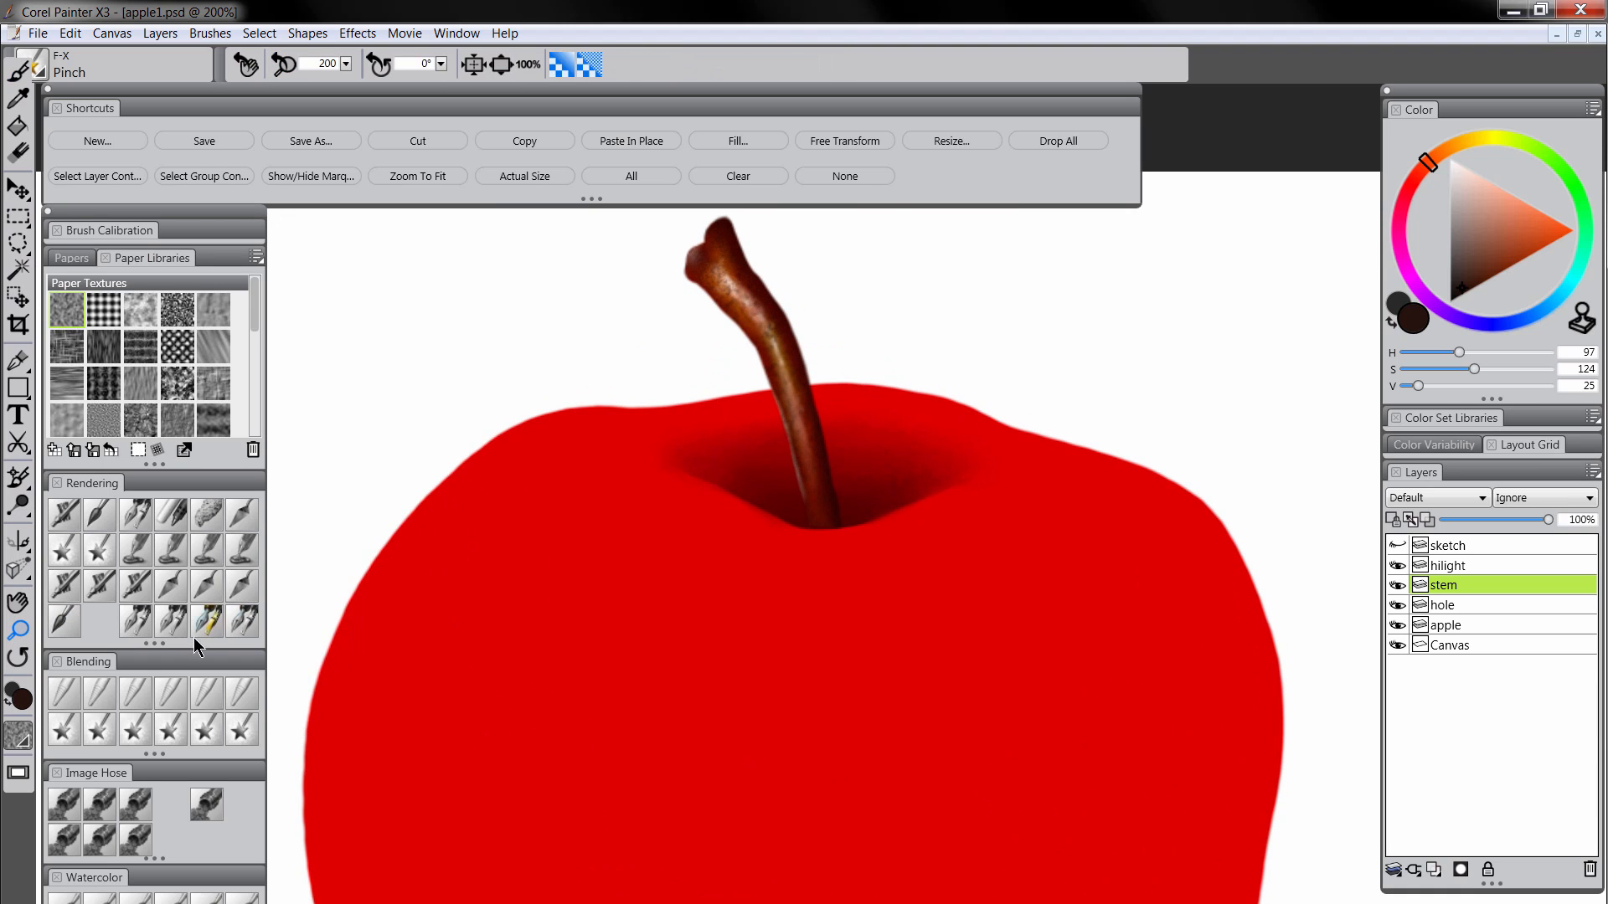
{"action": "left_click", "coordinate": [97, 693]}
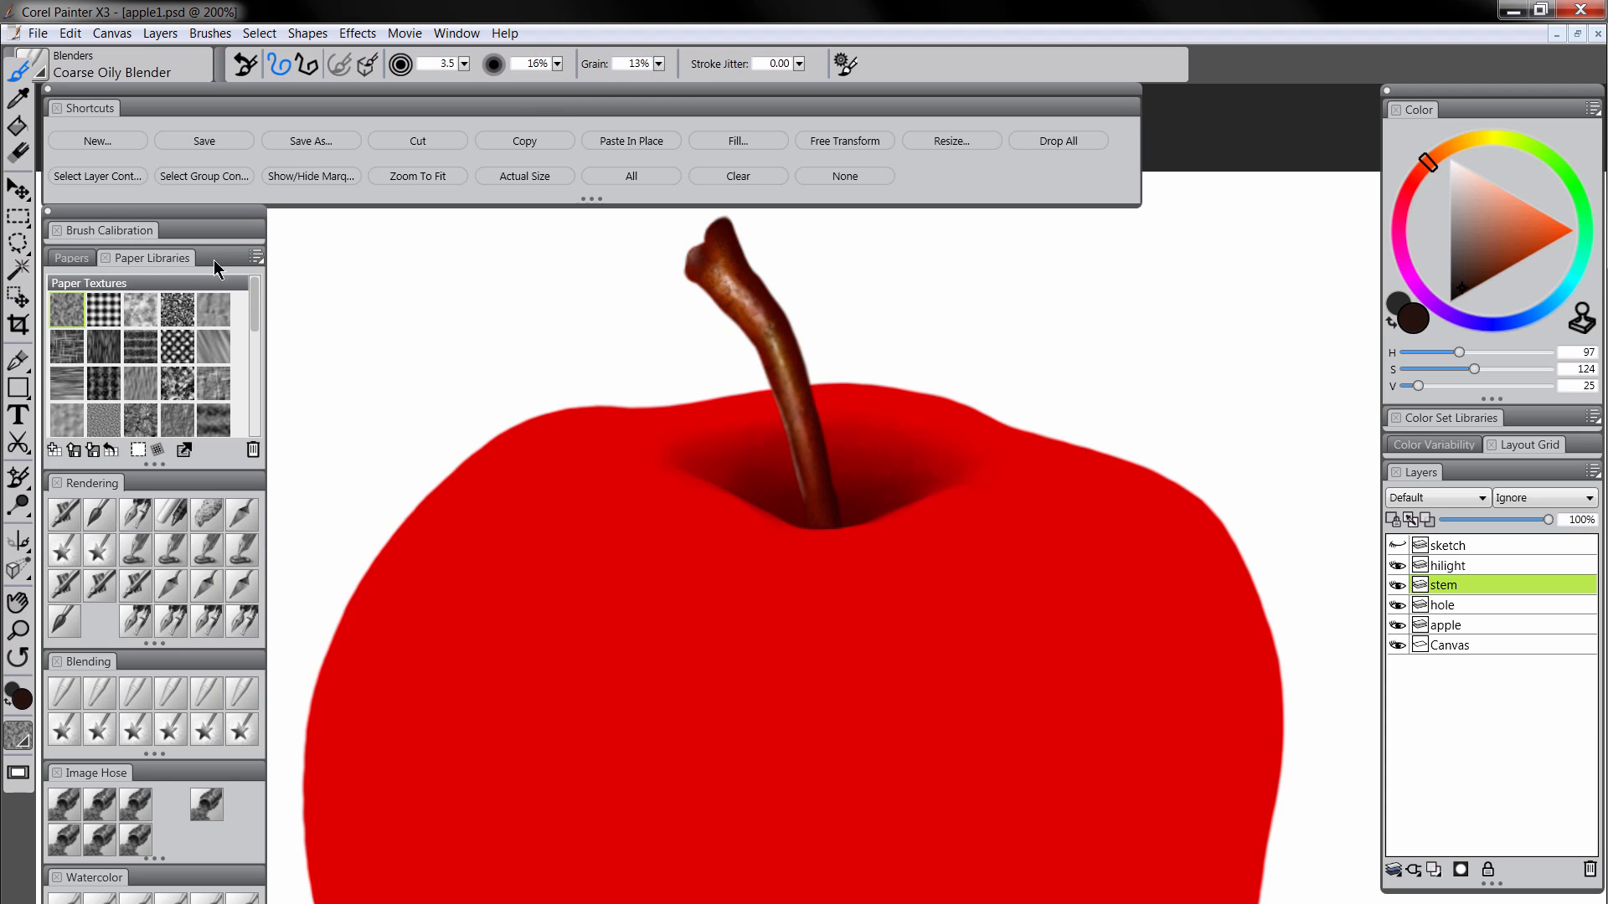
{"action": "left_click", "coordinate": [144, 261]}
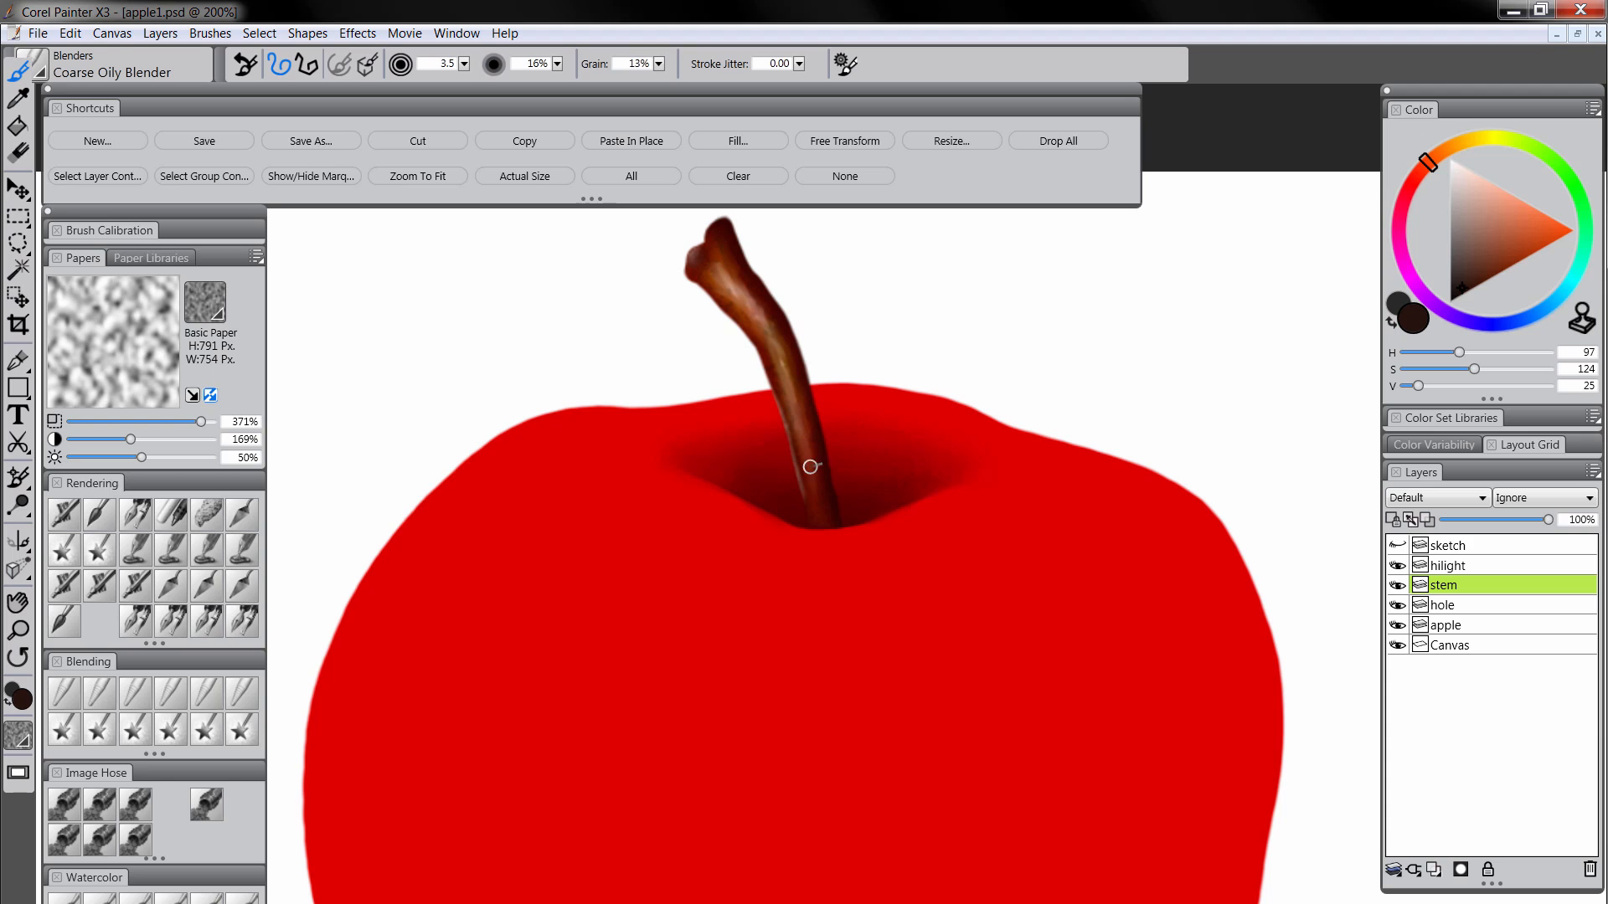
Repaint the apple layer's shape with preserved transparency in a darker red (H 87, S 242, V 91) using the Scratchboard Tool at size 154.3
{"action": "left_click", "coordinate": [21, 633]}
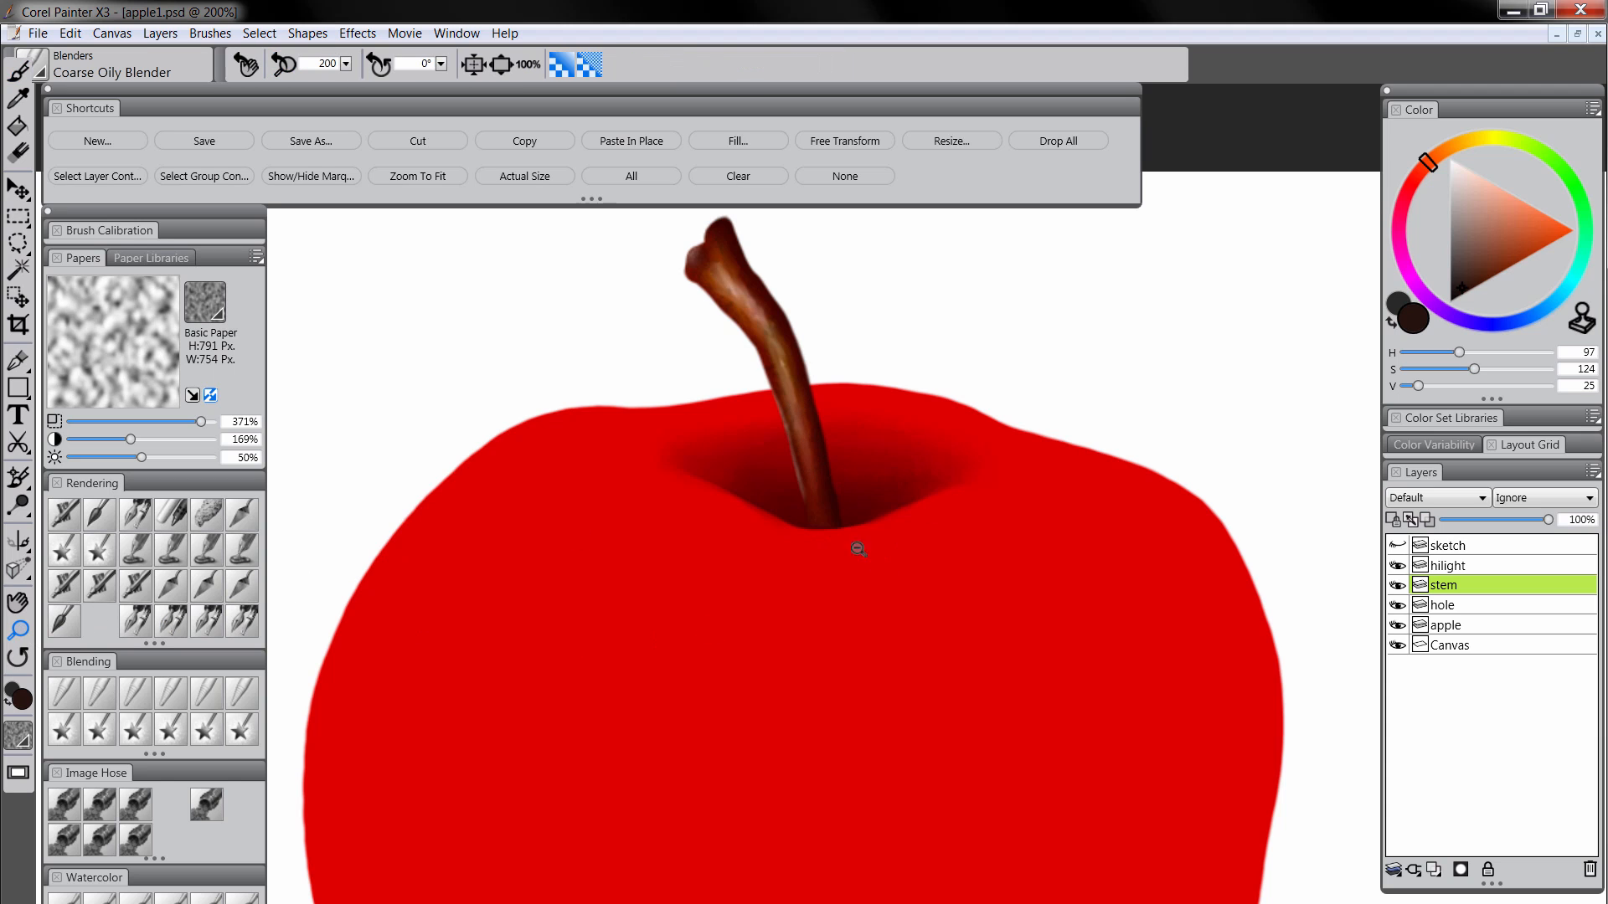
{"action": "left_click", "coordinate": [863, 551], "text": "alt"}
{"action": "left_click_drag", "start_coordinate": [907, 729], "coordinate": [907, 657]}
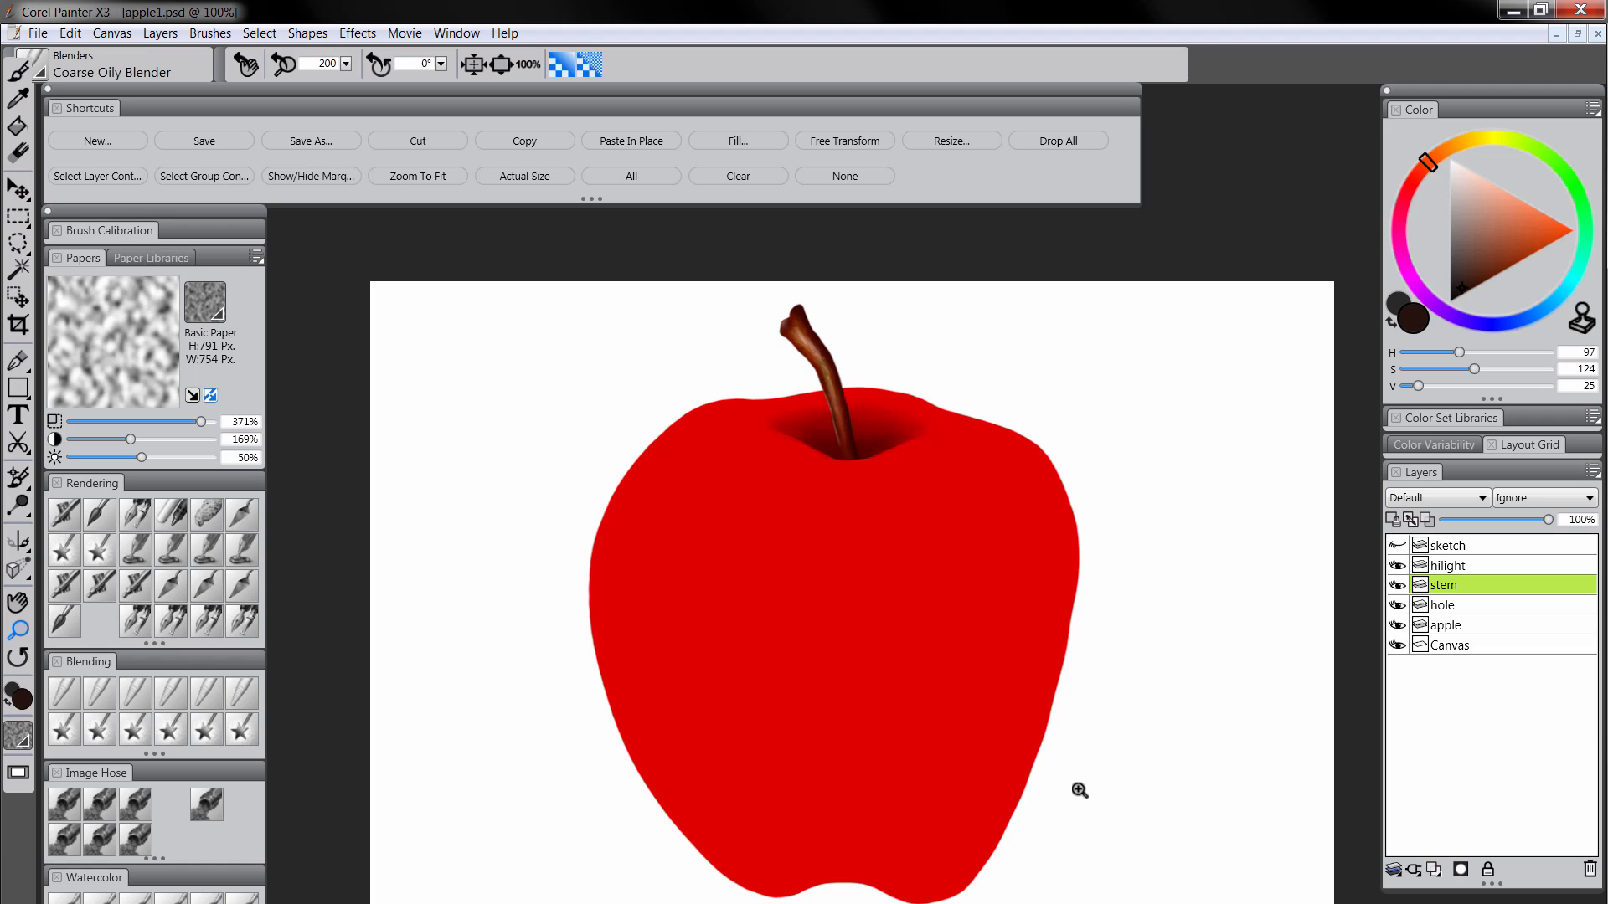
{"action": "left_click", "coordinate": [1453, 628]}
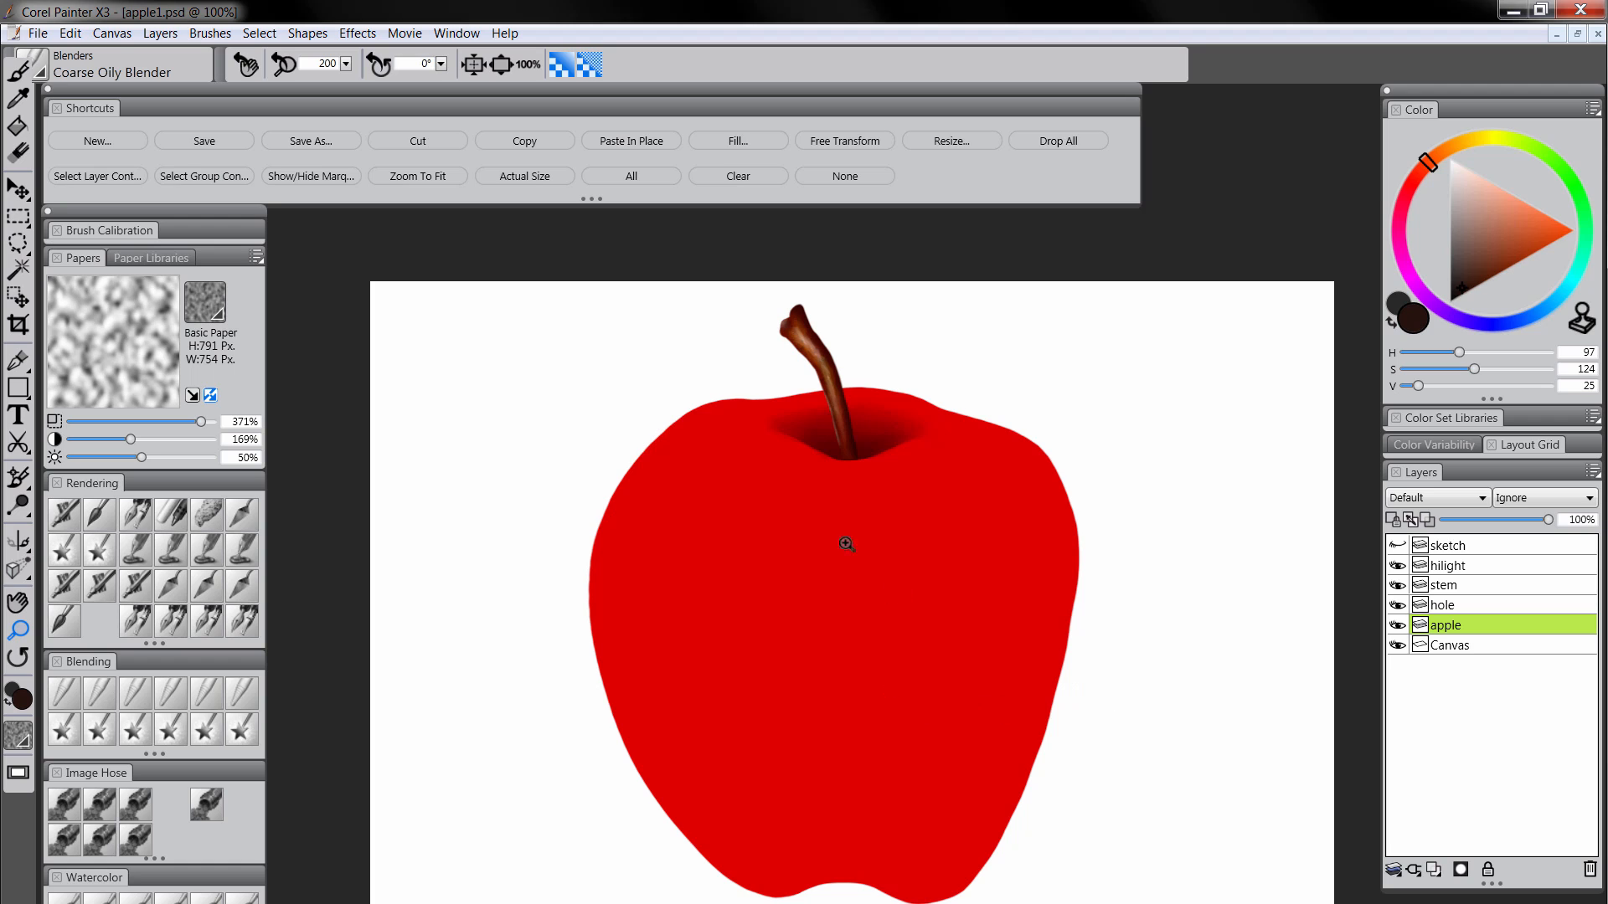
{"action": "left_click", "coordinate": [1395, 519]}
{"action": "left_click", "coordinate": [135, 516]}
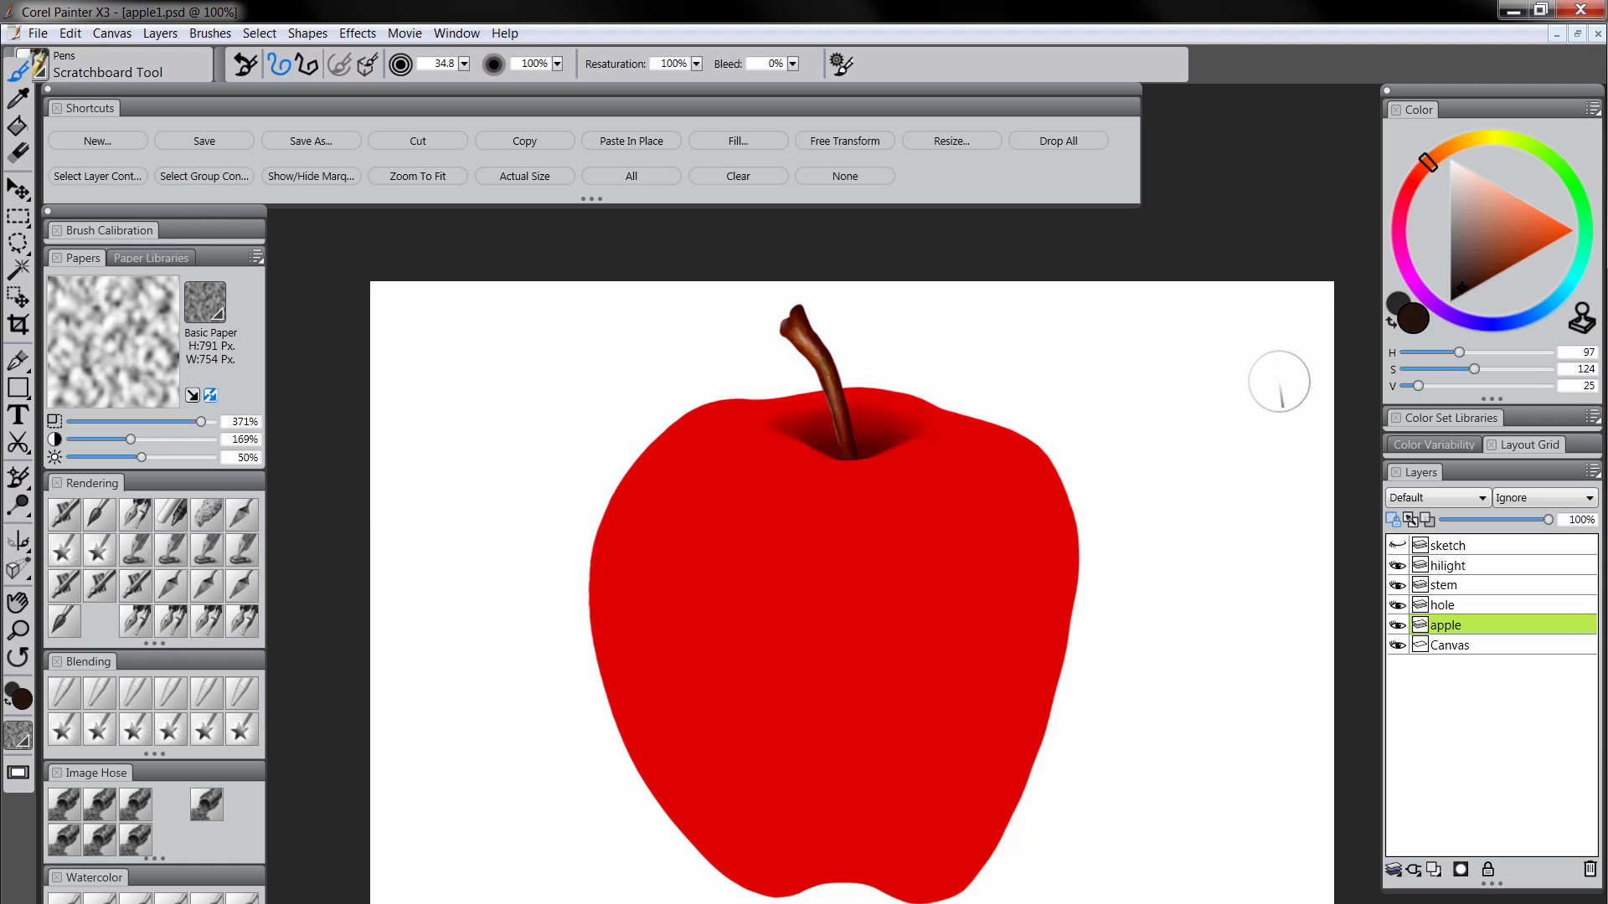
{"action": "left_click", "coordinate": [1416, 174]}
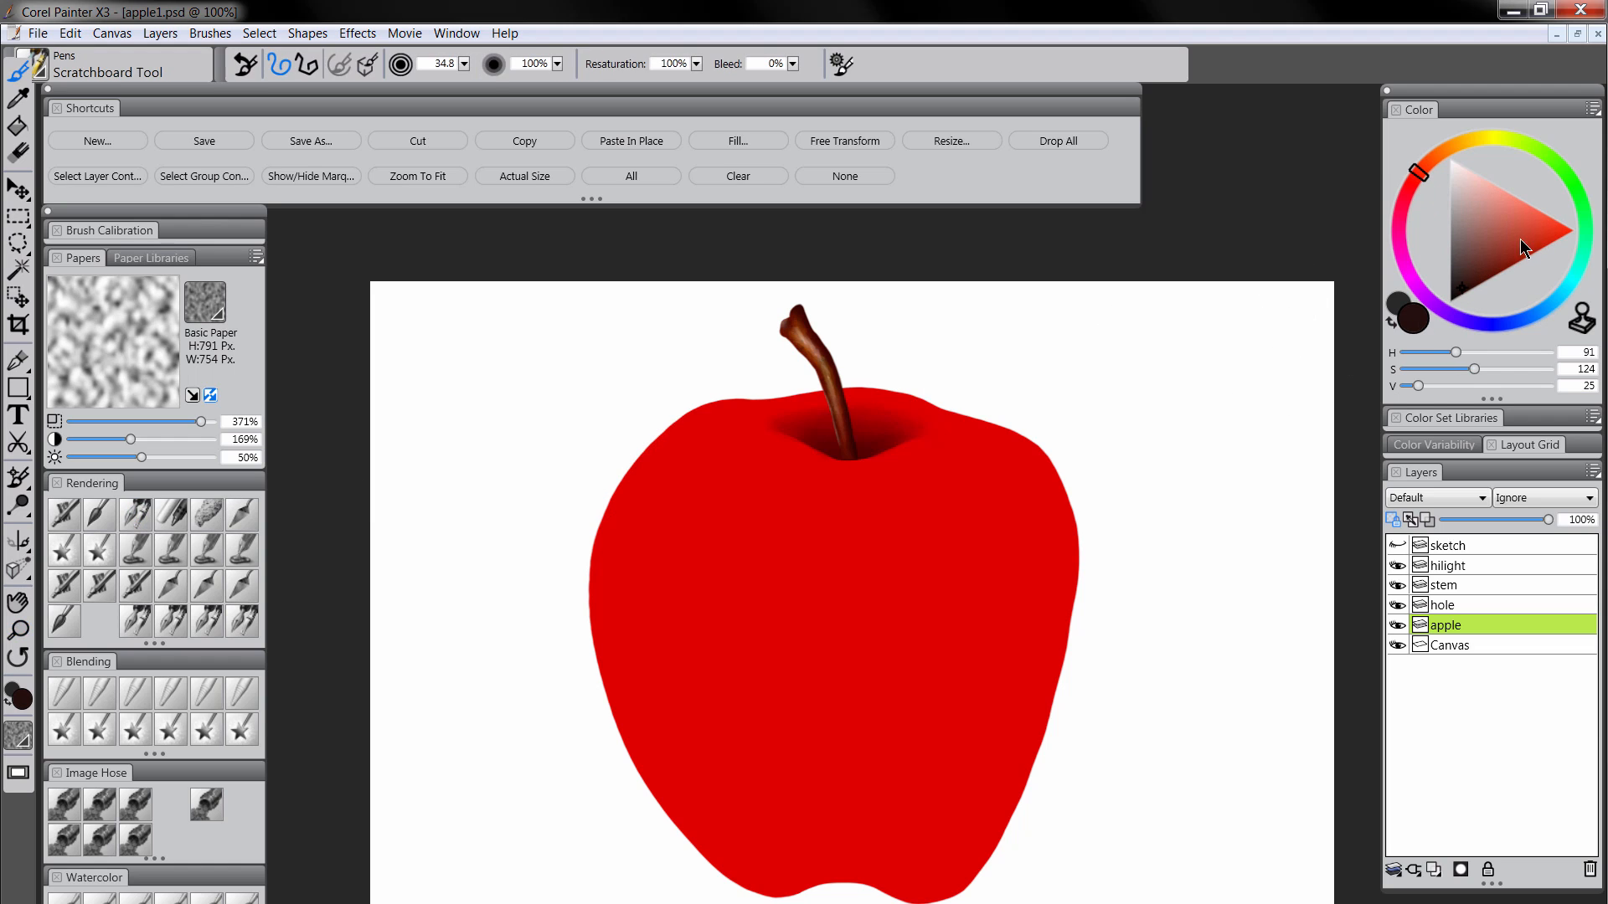
{"action": "left_click", "coordinate": [1526, 216]}
{"action": "left_click_drag", "start_coordinate": [1525, 217], "coordinate": [1539, 228]}
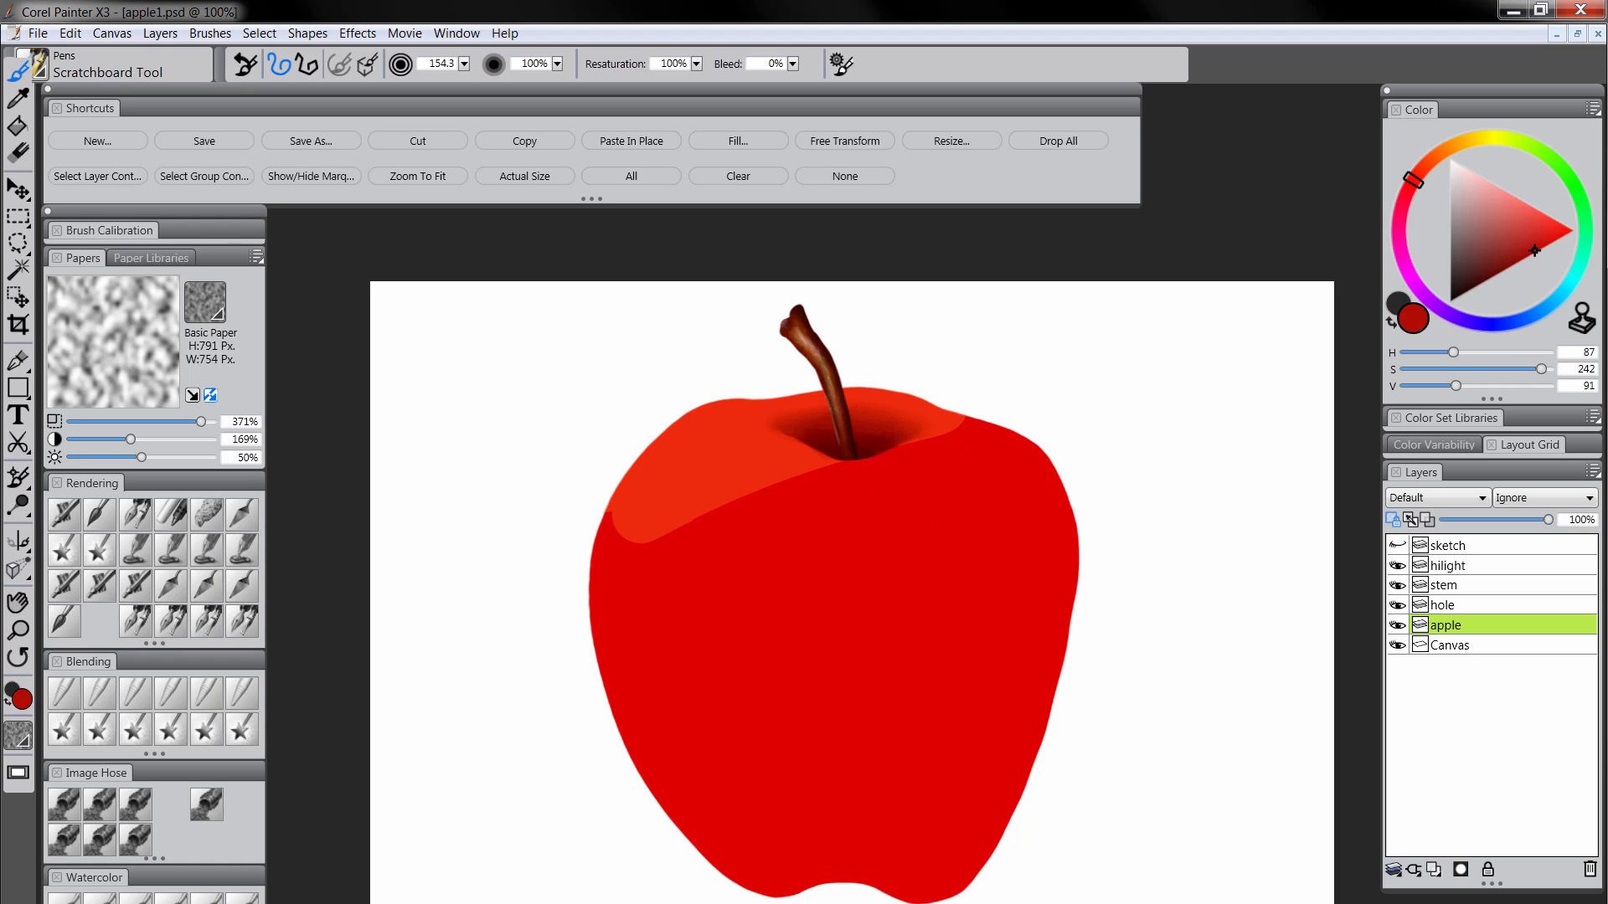
{"action": "mouse_move", "coordinate": [882, 402]}
{"action": "left_mouse_down"}
{"action": "mouse_move", "coordinate": [909, 462]}
{"action": "mouse_move", "coordinate": [661, 655]}
{"action": "mouse_move", "coordinate": [838, 683]}
{"action": "mouse_move", "coordinate": [956, 806]}
{"action": "mouse_move", "coordinate": [646, 824]}
{"action": "left_mouse_up"}
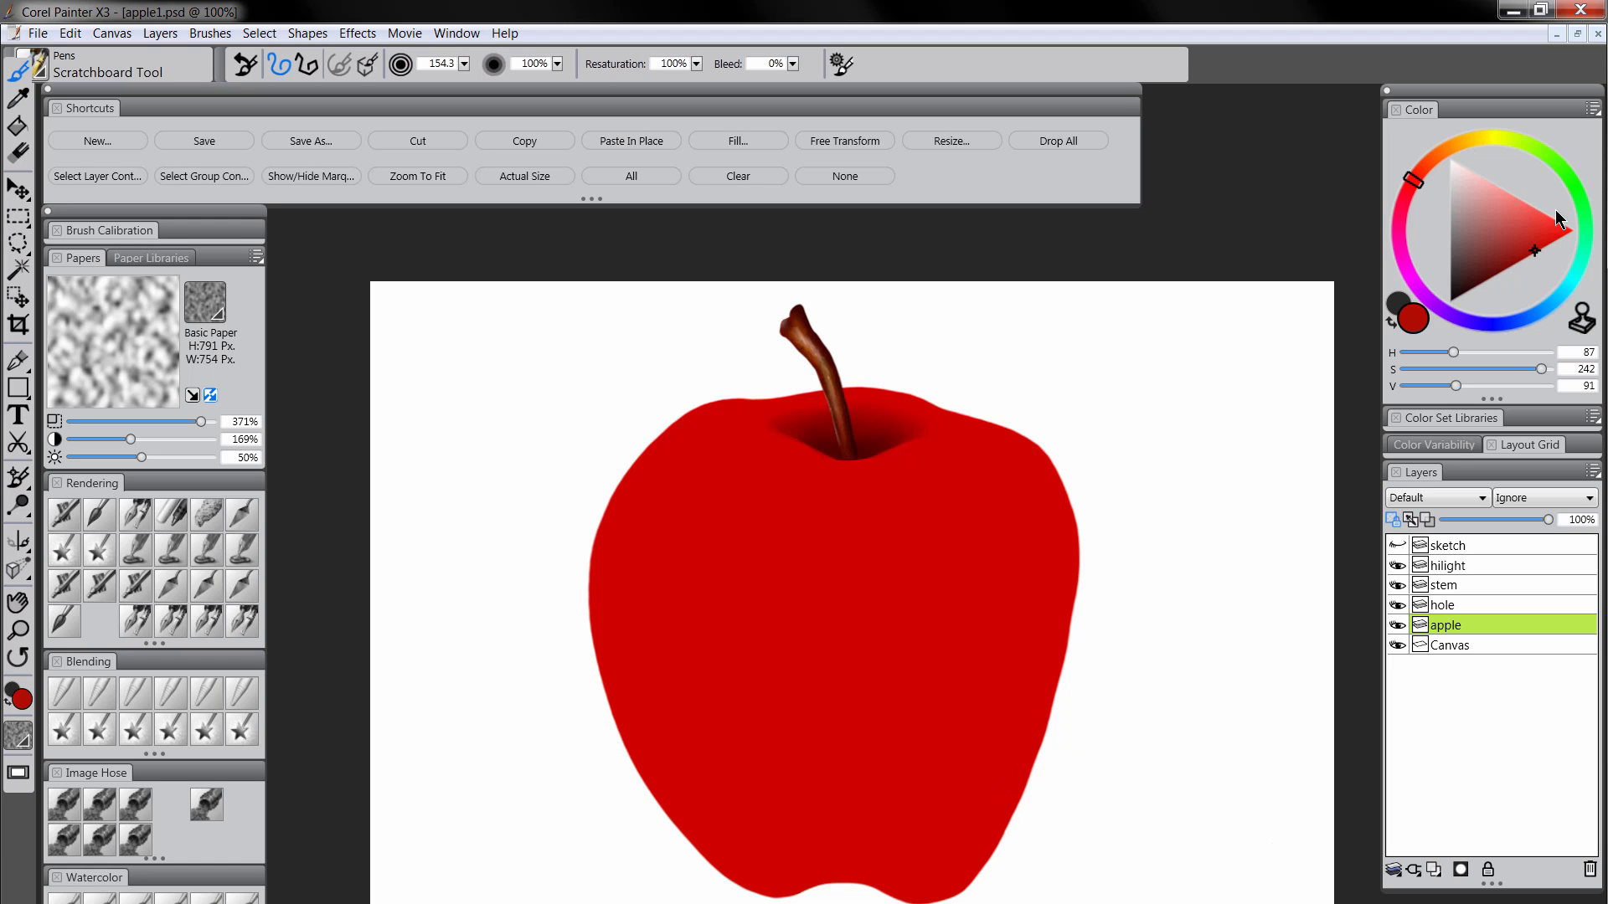
Airbrush bright orange-red (H 91, S 233, V 138) over the apple's left half with the Digital Airbrush at size 160
{"action": "left_click", "coordinate": [1555, 225]}
{"action": "left_click", "coordinate": [1417, 174]}
{"action": "left_click", "coordinate": [65, 515]}
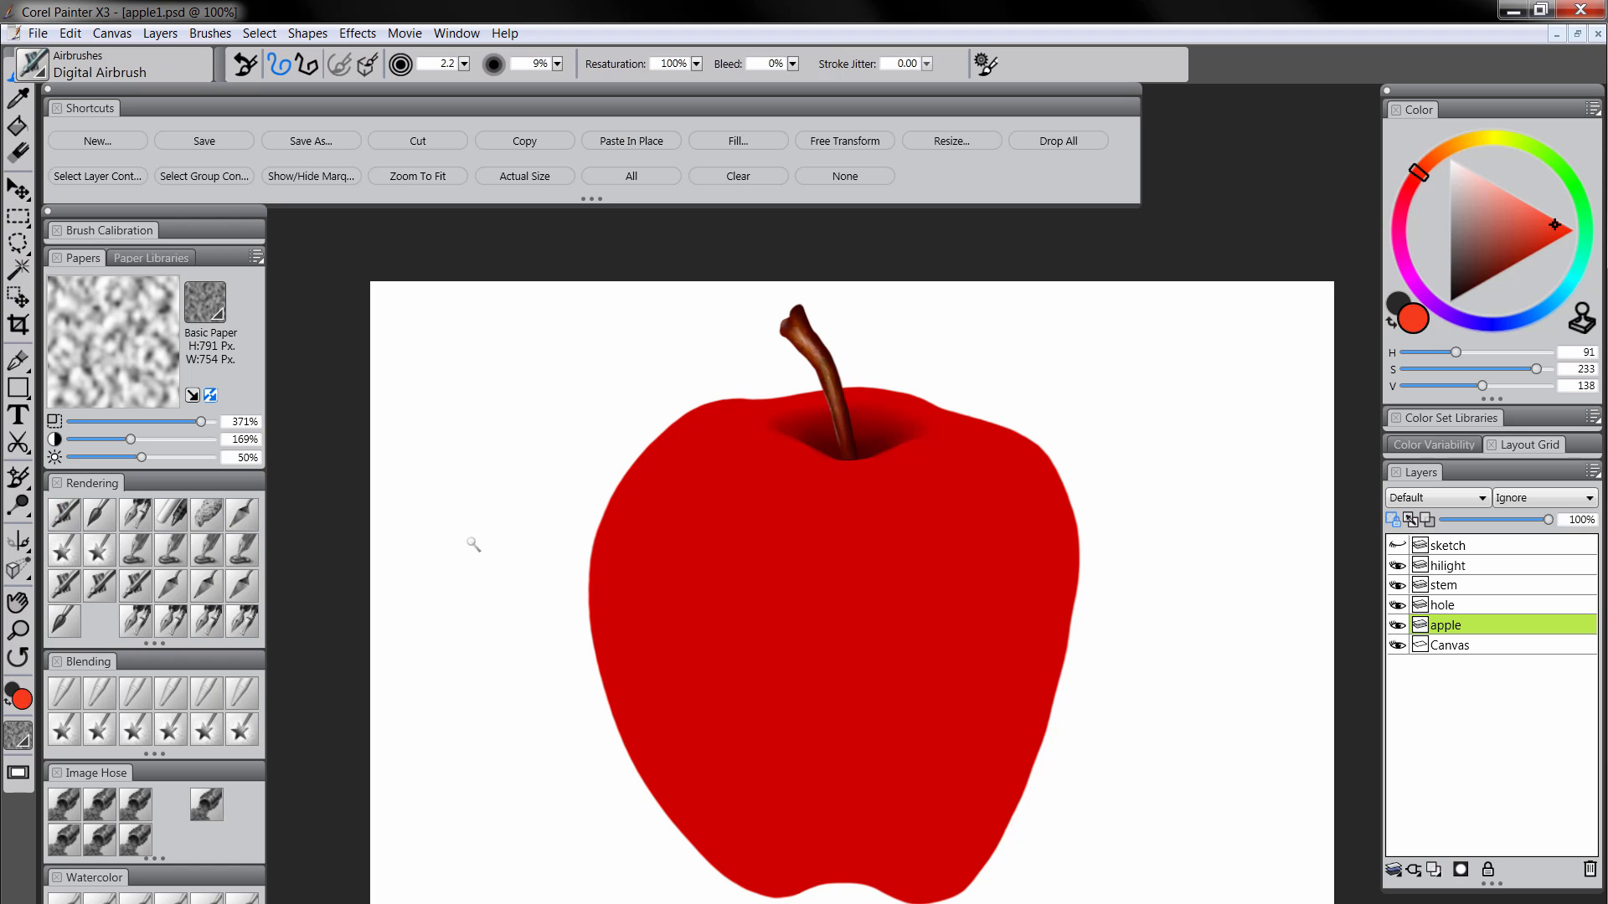
{"action": "left_click_drag", "start_coordinate": [670, 474], "coordinate": [777, 554]}
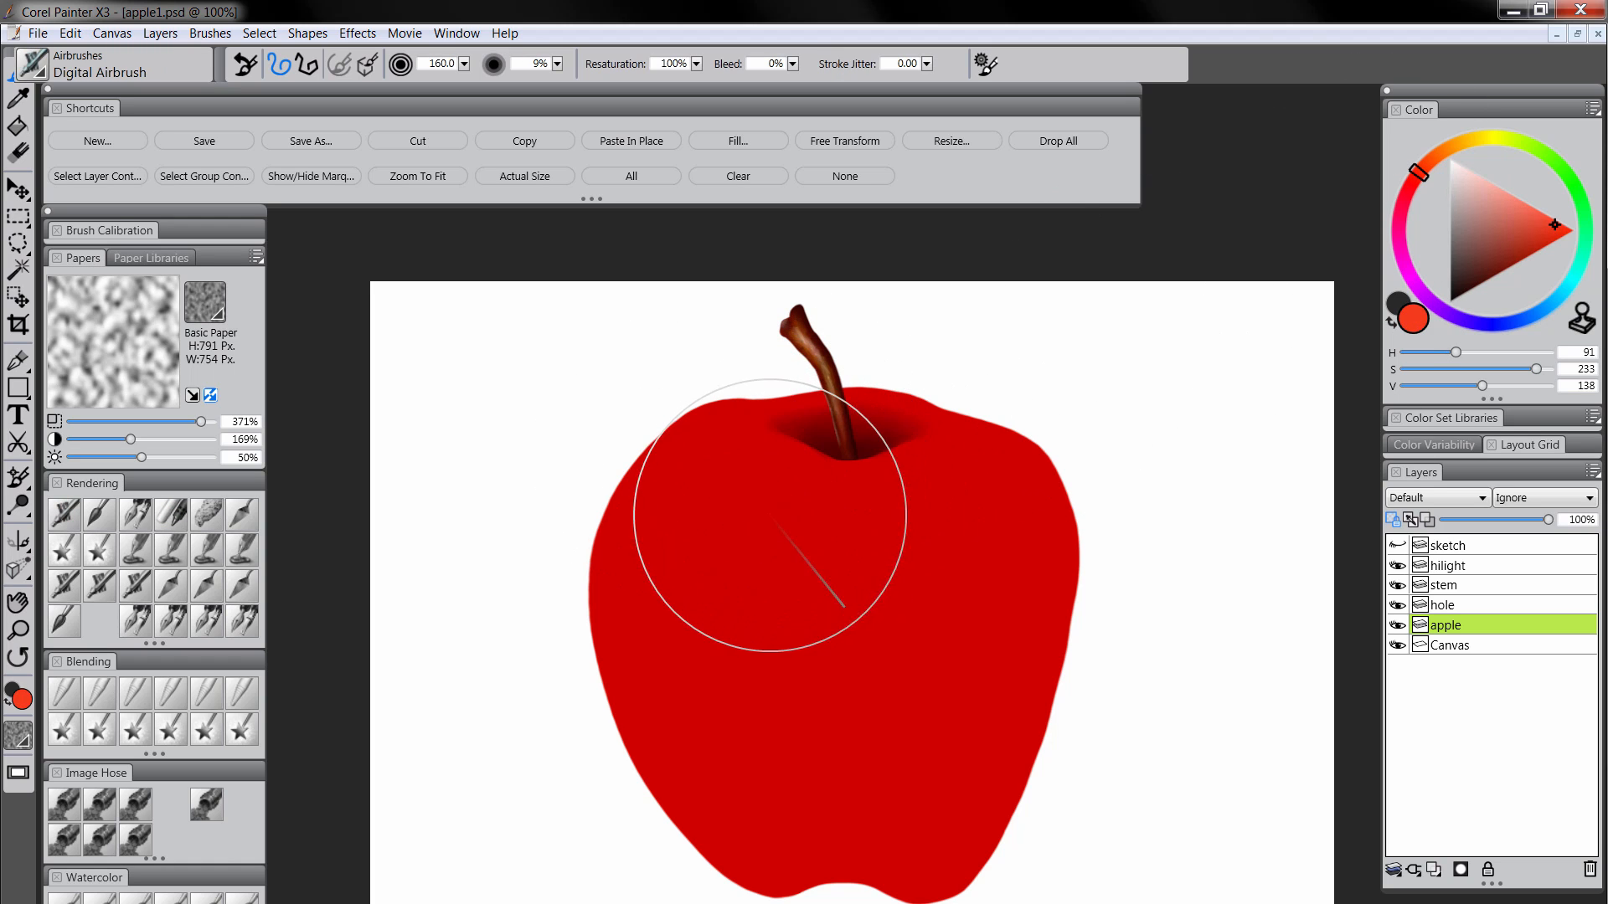
{"action": "mouse_move", "coordinate": [912, 484]}
{"action": "left_mouse_down"}
{"action": "mouse_move", "coordinate": [706, 491]}
{"action": "mouse_move", "coordinate": [736, 682]}
{"action": "mouse_move", "coordinate": [711, 485]}
{"action": "mouse_move", "coordinate": [753, 569]}
{"action": "left_mouse_up"}
{"action": "mouse_move", "coordinate": [848, 631]}
{"action": "left_mouse_down"}
{"action": "mouse_move", "coordinate": [707, 580]}
{"action": "mouse_move", "coordinate": [821, 710]}
{"action": "mouse_move", "coordinate": [804, 492]}
{"action": "mouse_move", "coordinate": [846, 701]}
{"action": "left_mouse_up"}
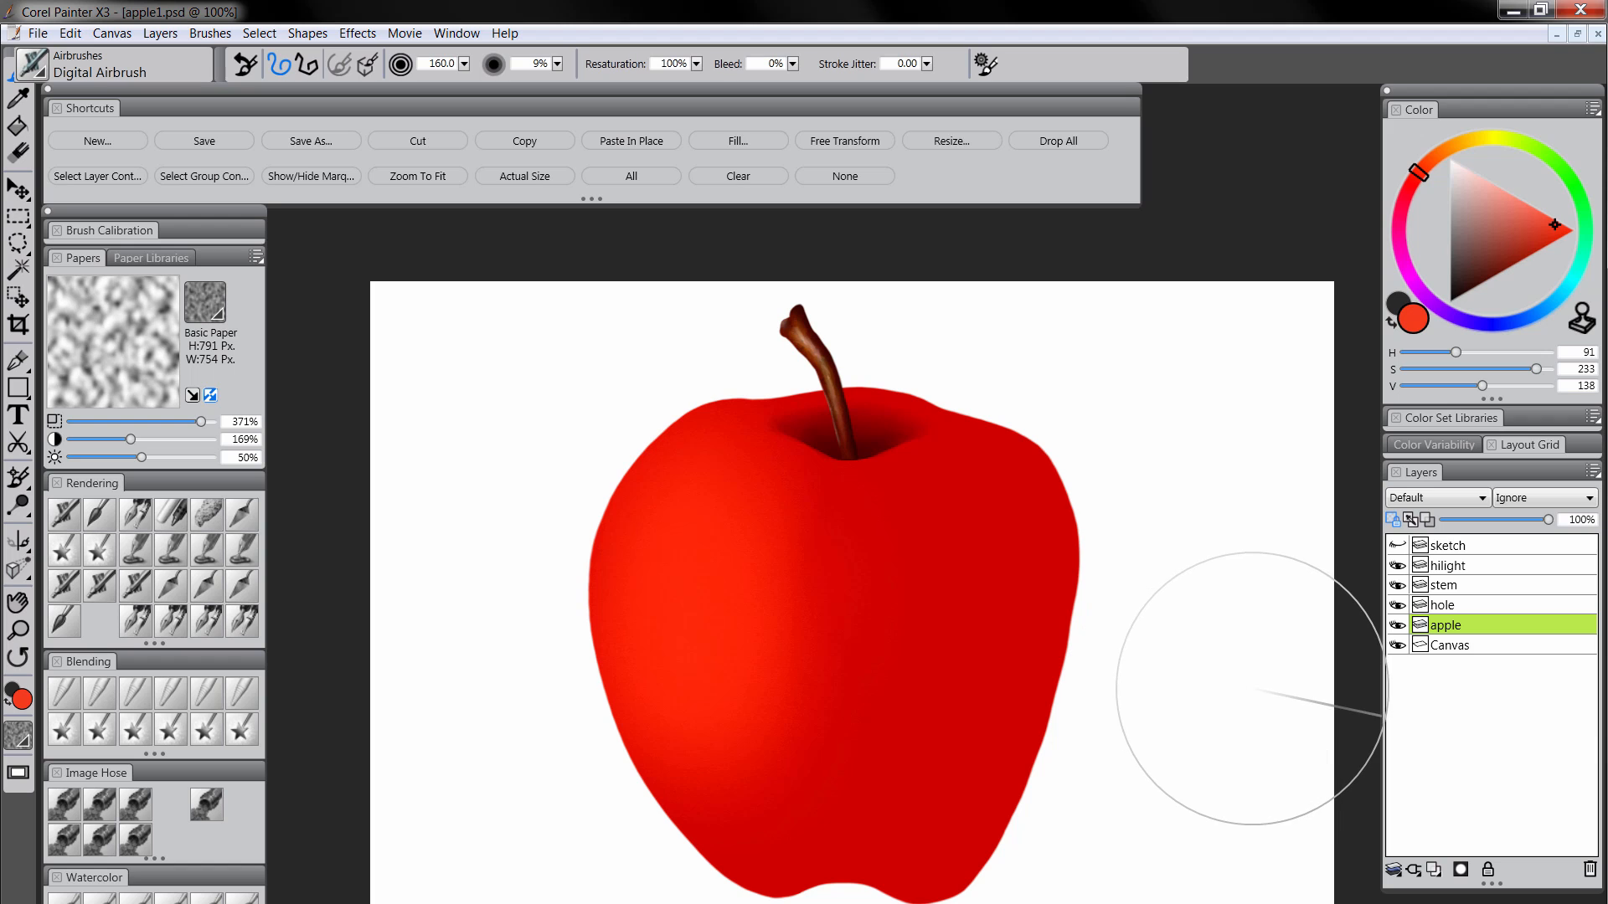
Airbrush a soft light orange glow (H 95, S 255, V 166) onto the apple's upper-left side at size 71.4
{"action": "left_click", "coordinate": [1539, 211]}
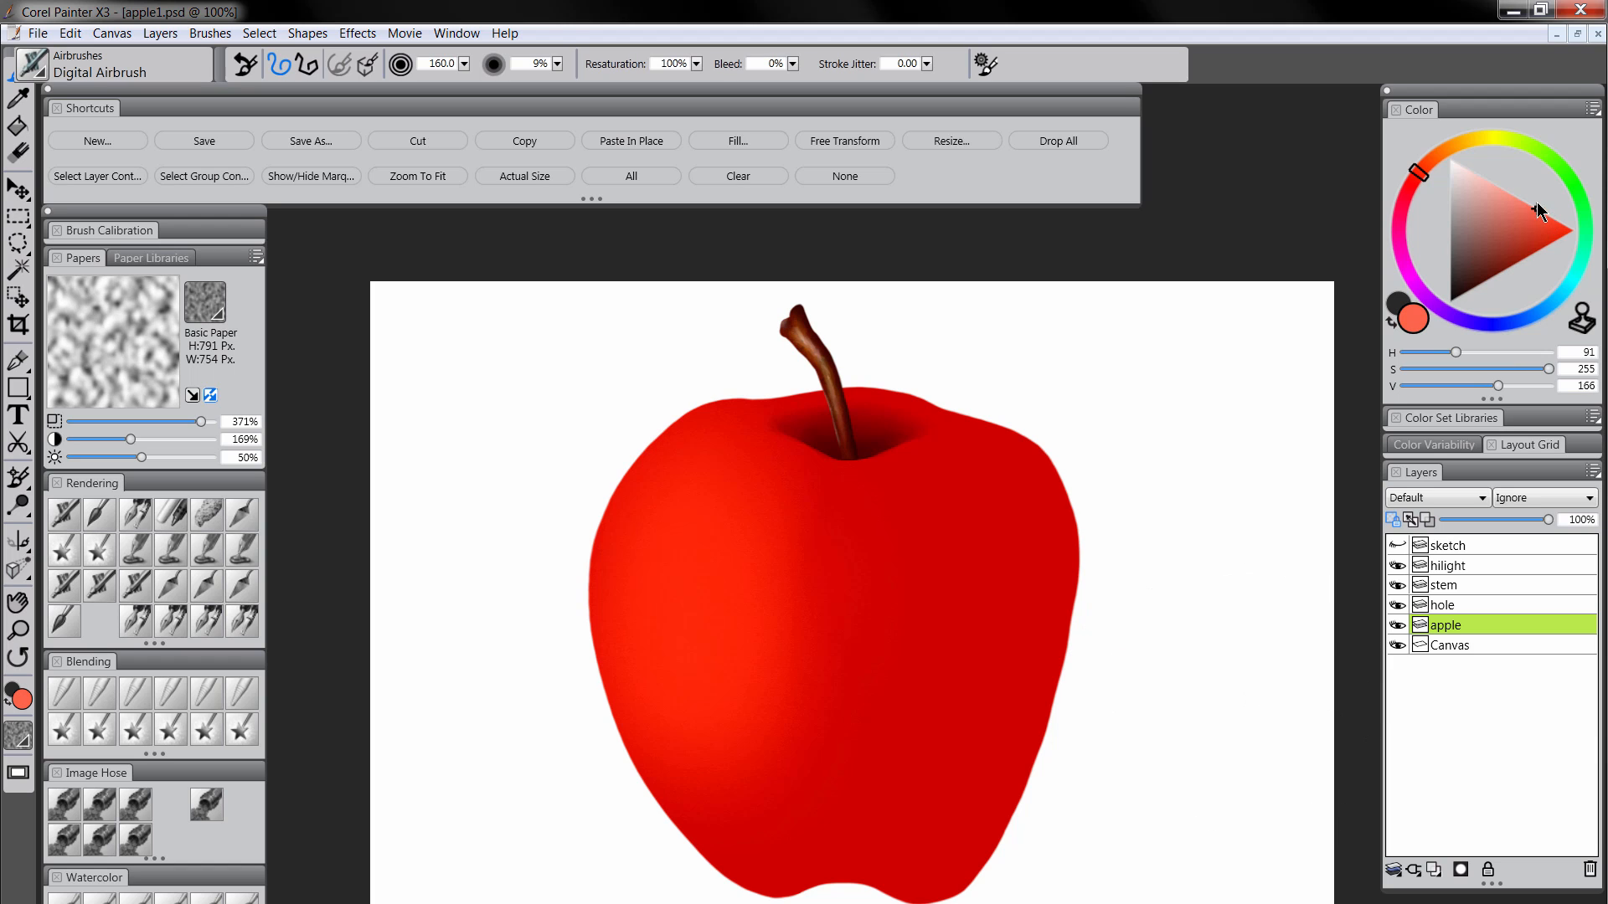
{"action": "left_click", "coordinate": [1426, 173]}
{"action": "mouse_move", "coordinate": [709, 490]}
{"action": "left_mouse_down"}
{"action": "mouse_move", "coordinate": [650, 553]}
{"action": "mouse_move", "coordinate": [692, 556]}
{"action": "mouse_move", "coordinate": [687, 443]}
{"action": "mouse_move", "coordinate": [661, 573]}
{"action": "mouse_move", "coordinate": [707, 455]}
{"action": "mouse_move", "coordinate": [872, 522]}
{"action": "mouse_move", "coordinate": [705, 501]}
{"action": "mouse_move", "coordinate": [735, 577]}
{"action": "left_mouse_up"}
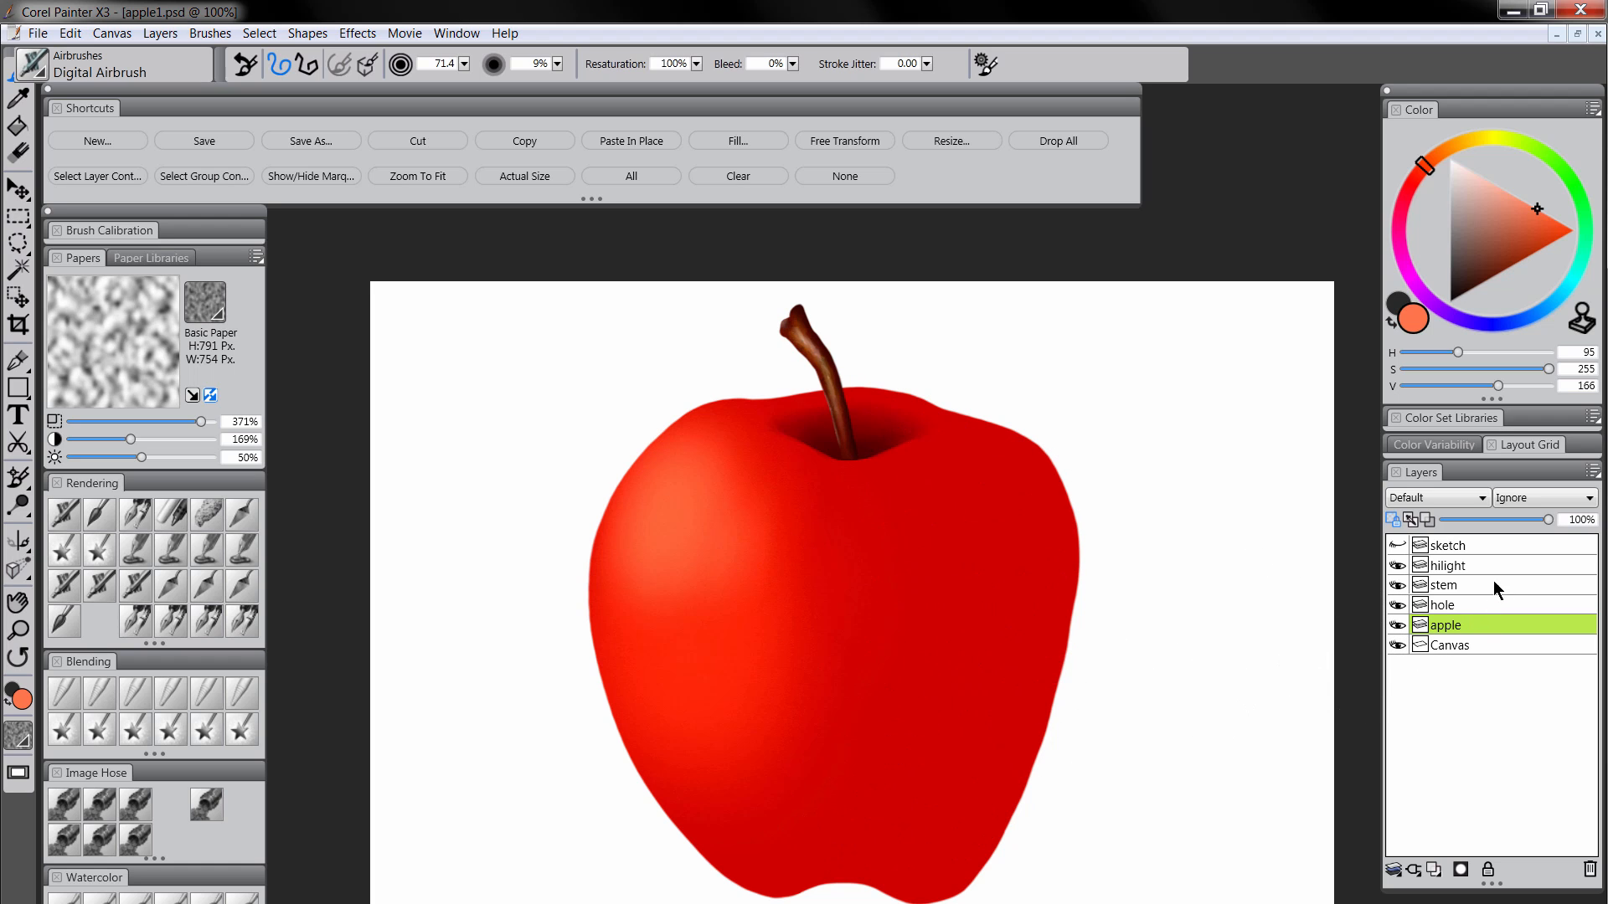
Select the apple layer's content and add a new layer named dark directly above the apple layer
{"action": "right_click", "coordinate": [1449, 625]}
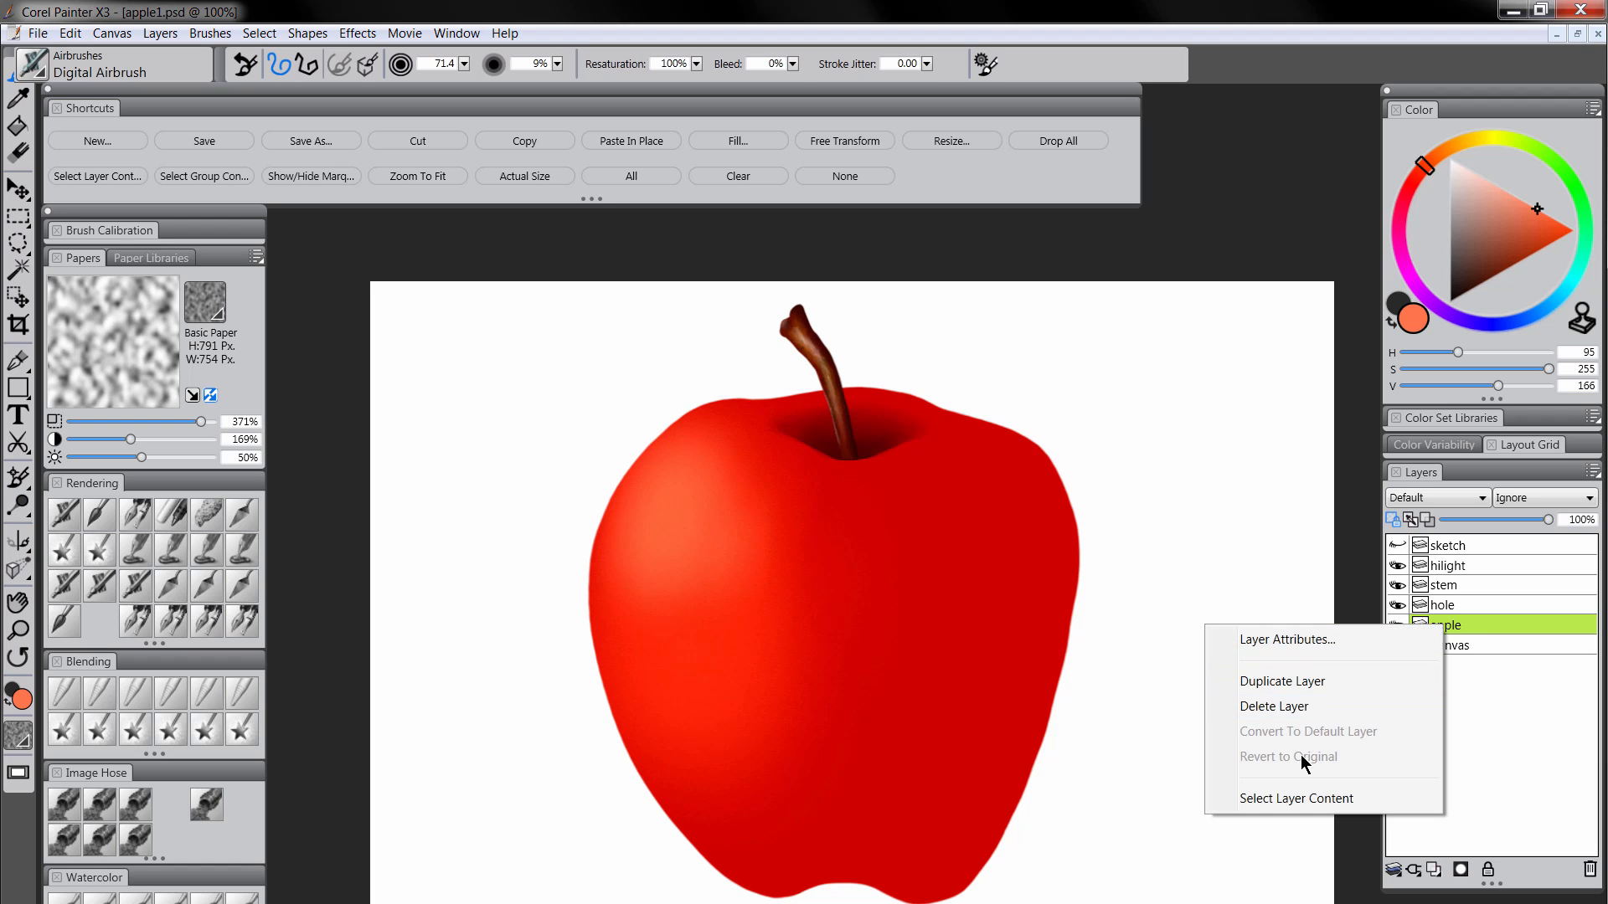
{"action": "left_click", "coordinate": [1297, 798]}
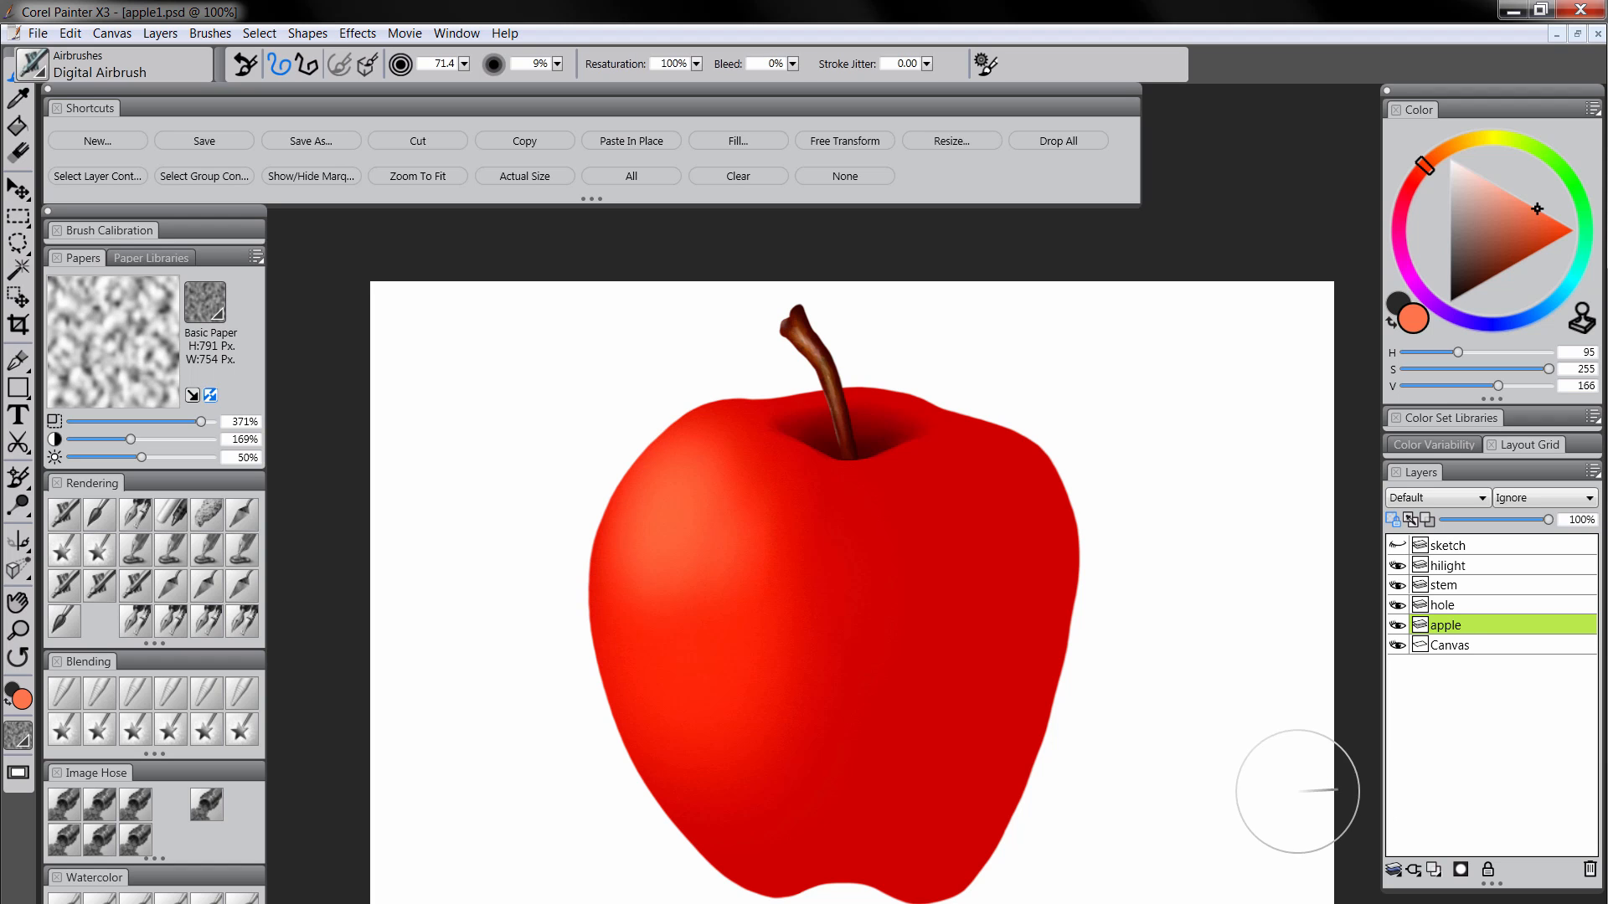
{"action": "left_click", "coordinate": [1434, 870]}
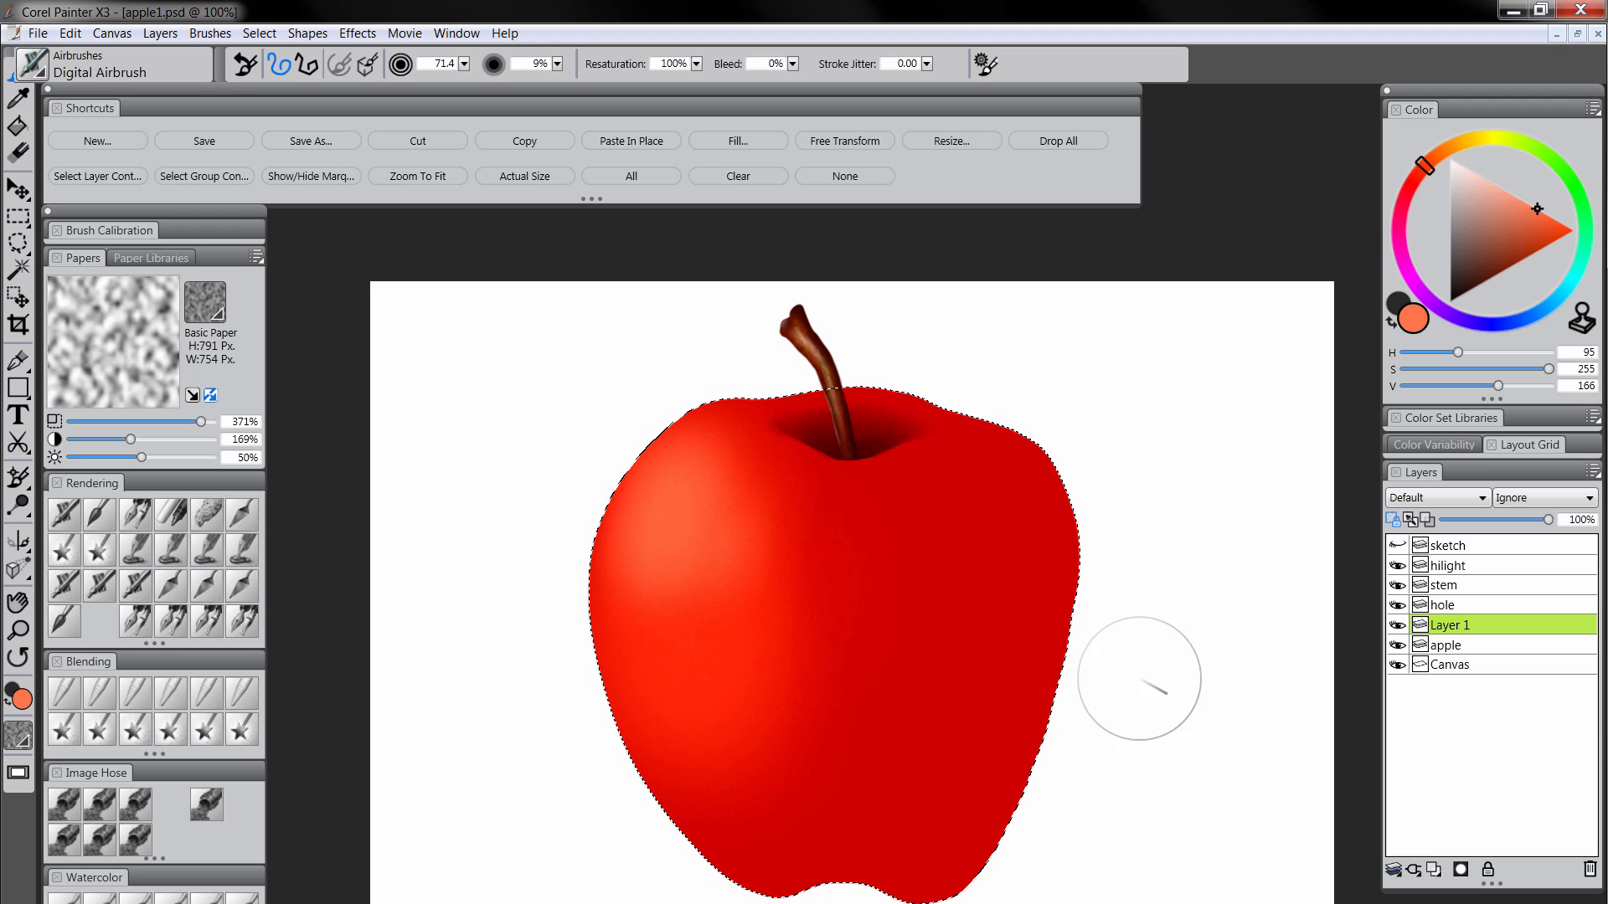
{"action": "double_click", "coordinate": [1462, 623]}
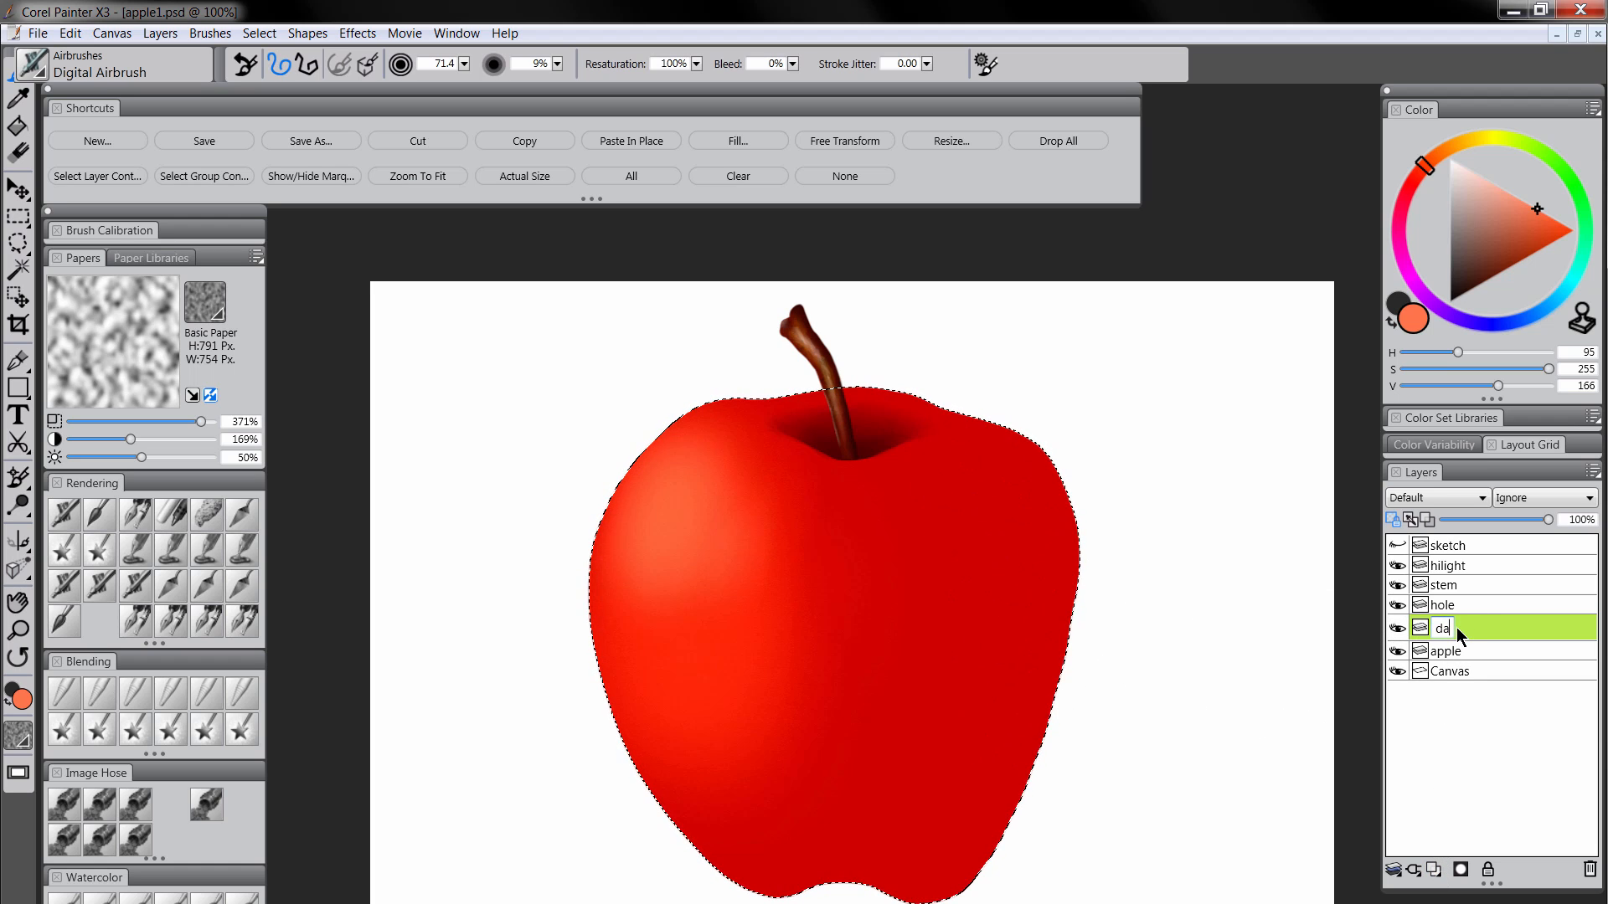
{"action": "type", "text": "dark"}
{"action": "key", "text": "Return"}
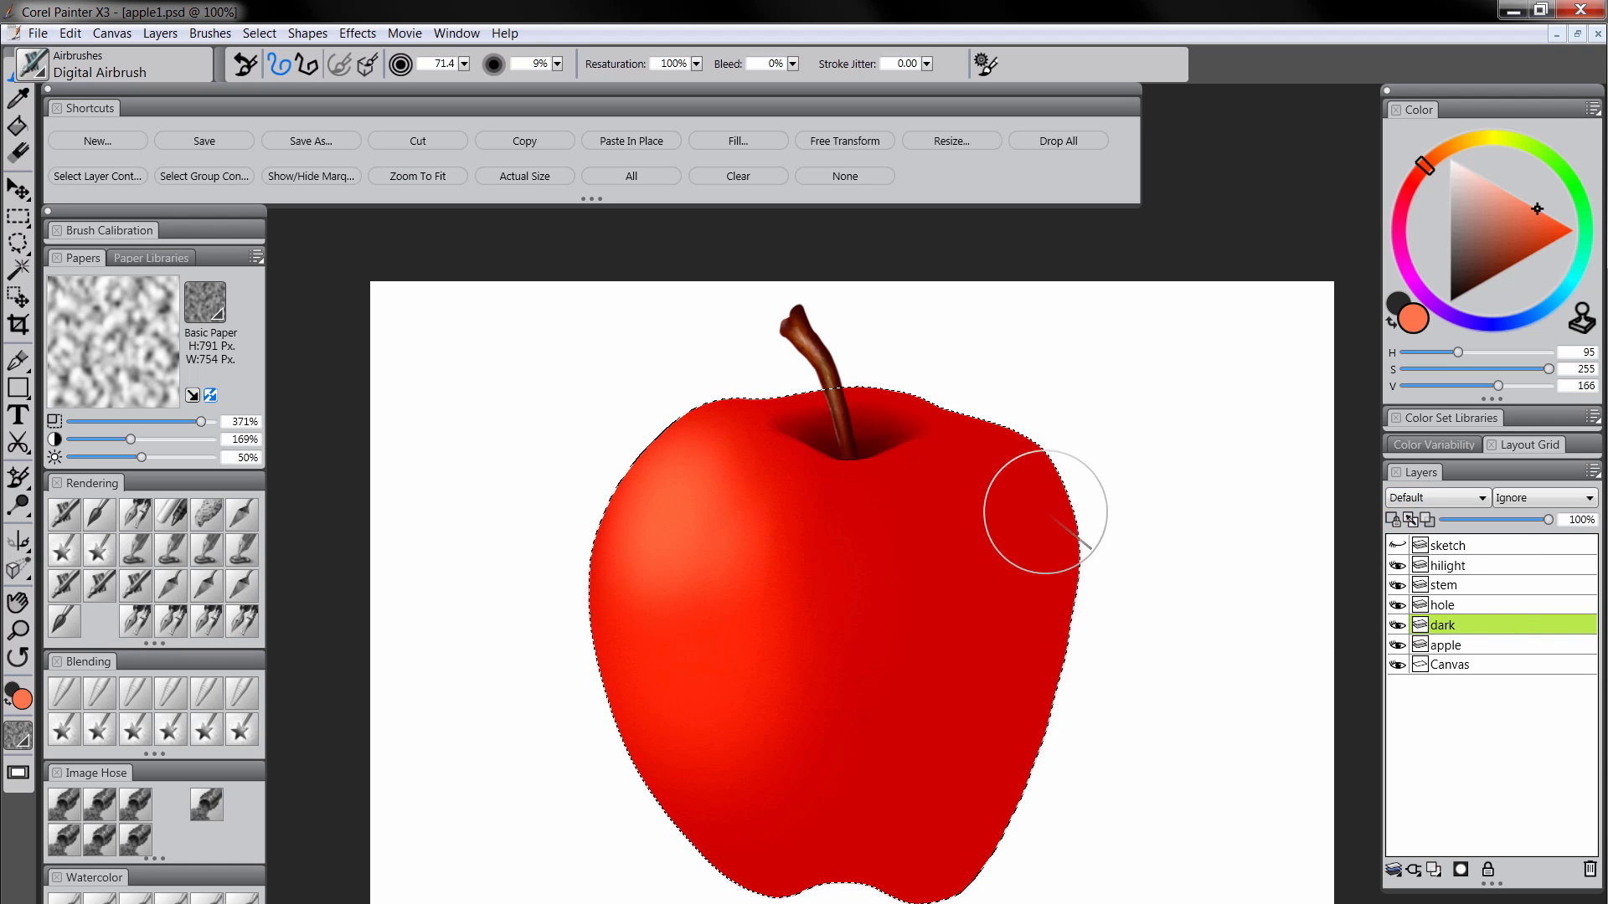
Set the dark layer's composite method to Multiply and clear the selection outline around the apple
{"action": "left_click", "coordinate": [1434, 498]}
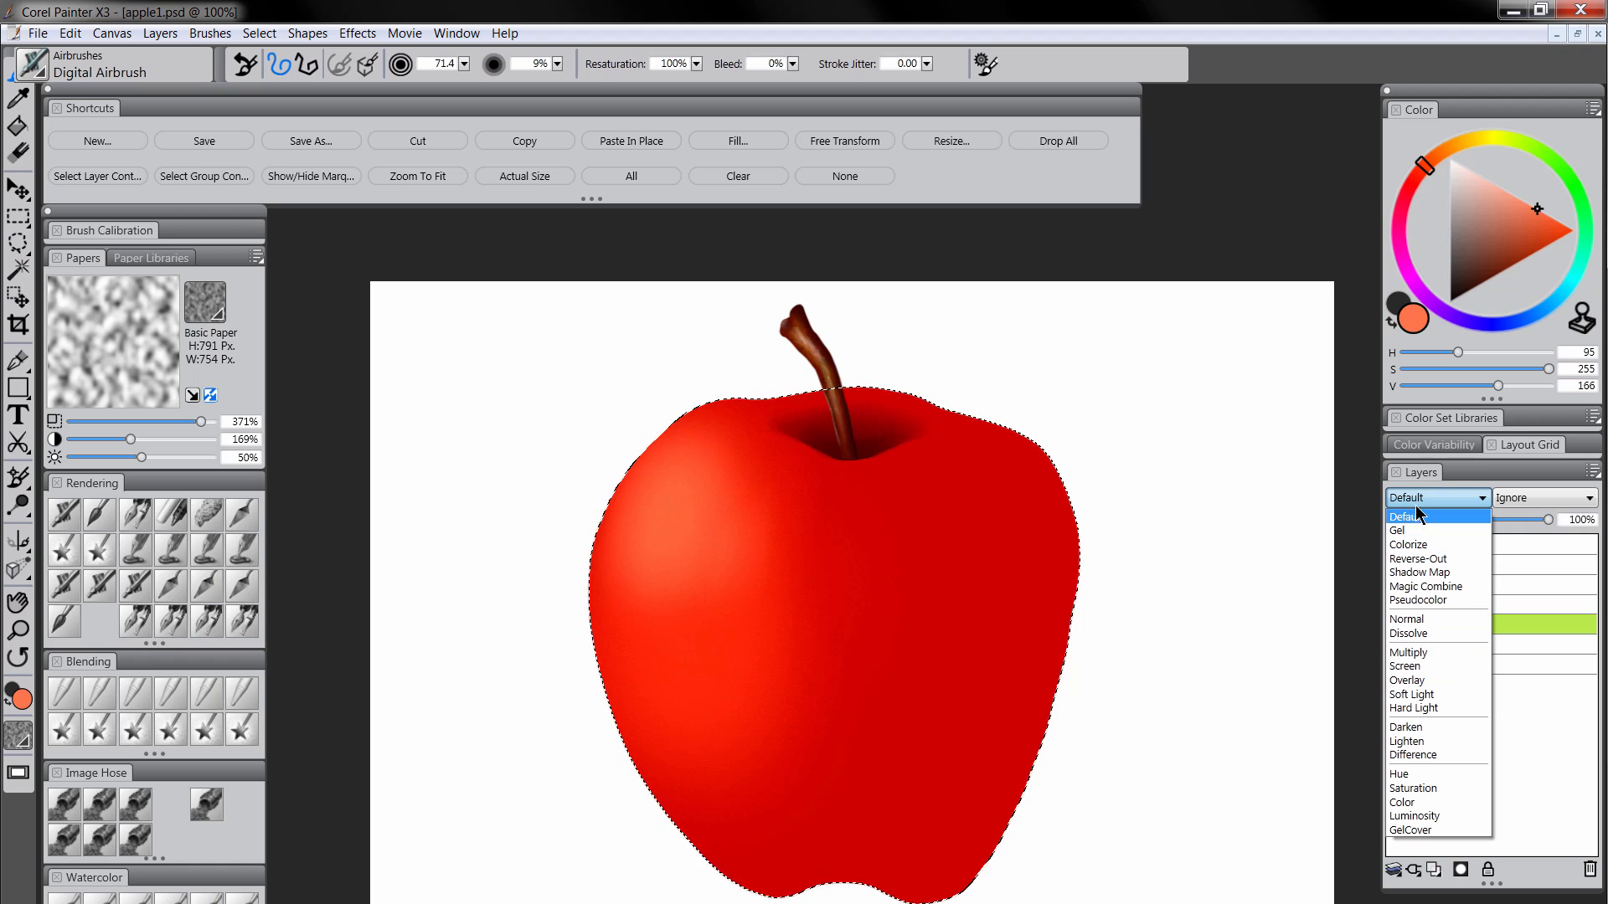
{"action": "left_click", "coordinate": [1410, 653]}
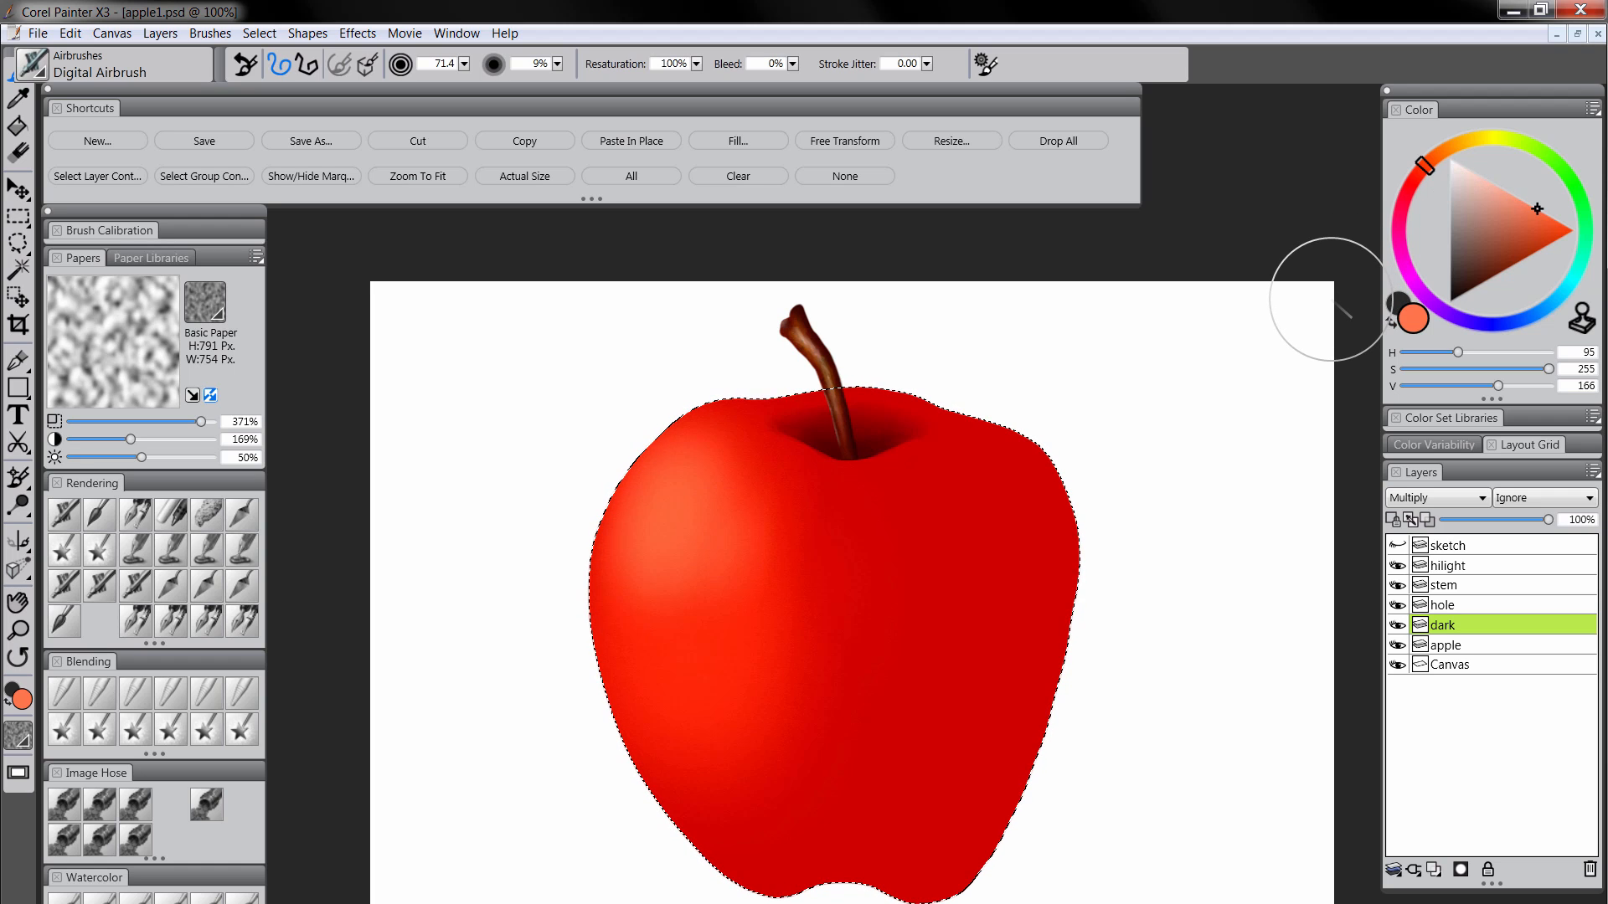
{"action": "key", "text": "ctrl+d"}
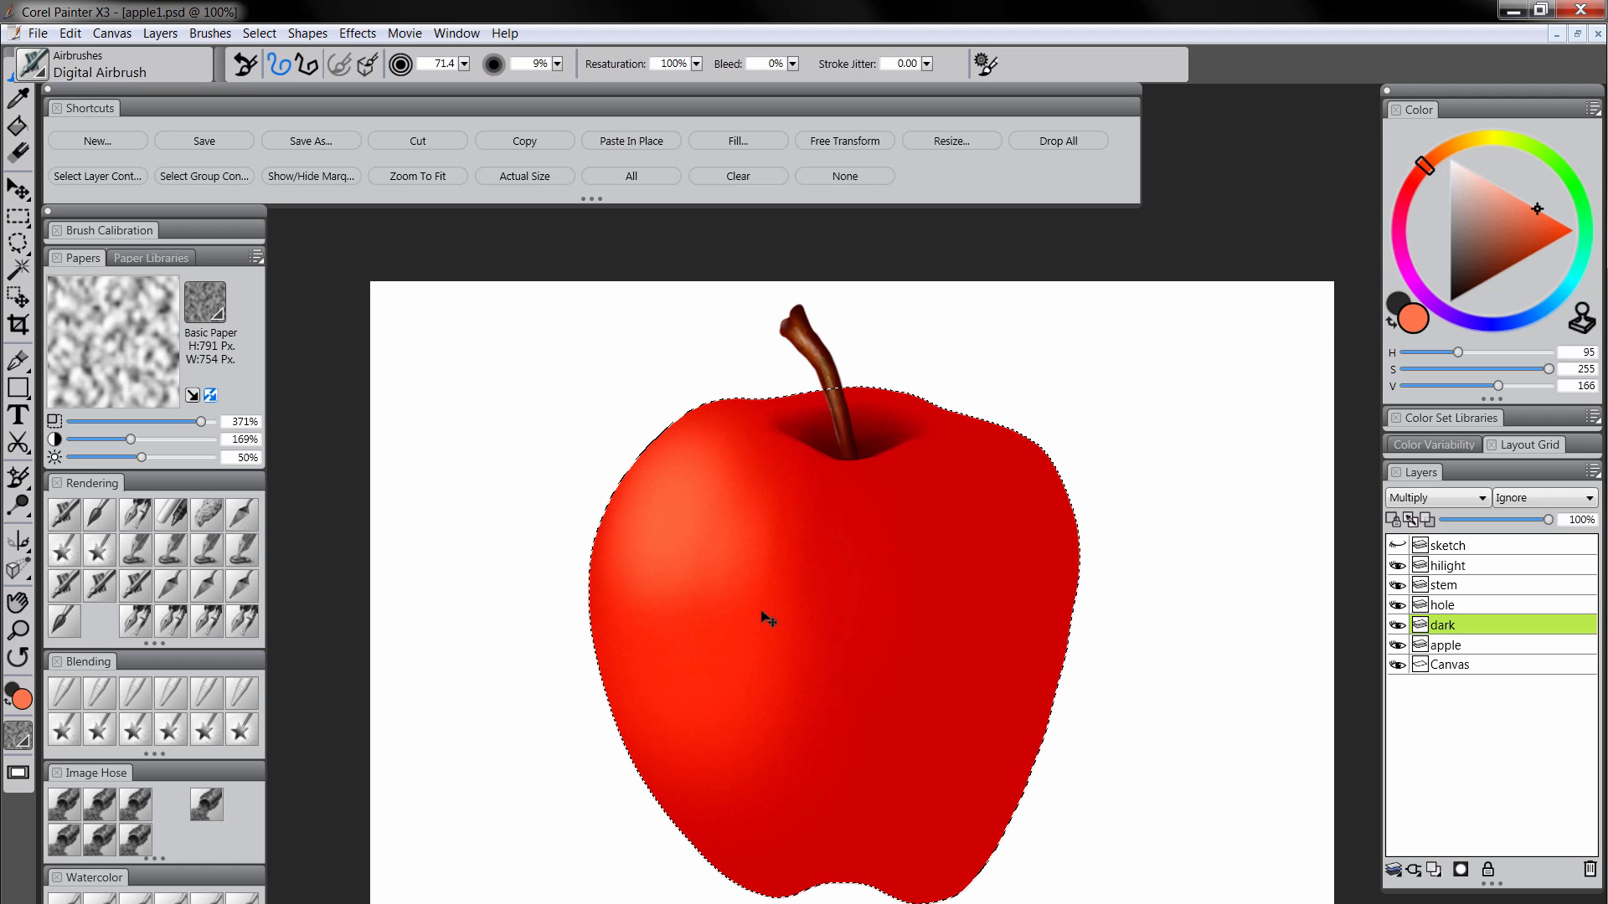
Set the paint colour to deep dark red (H 83, S 255, V 68) for the dark layer
{"action": "left_click", "coordinate": [1415, 184]}
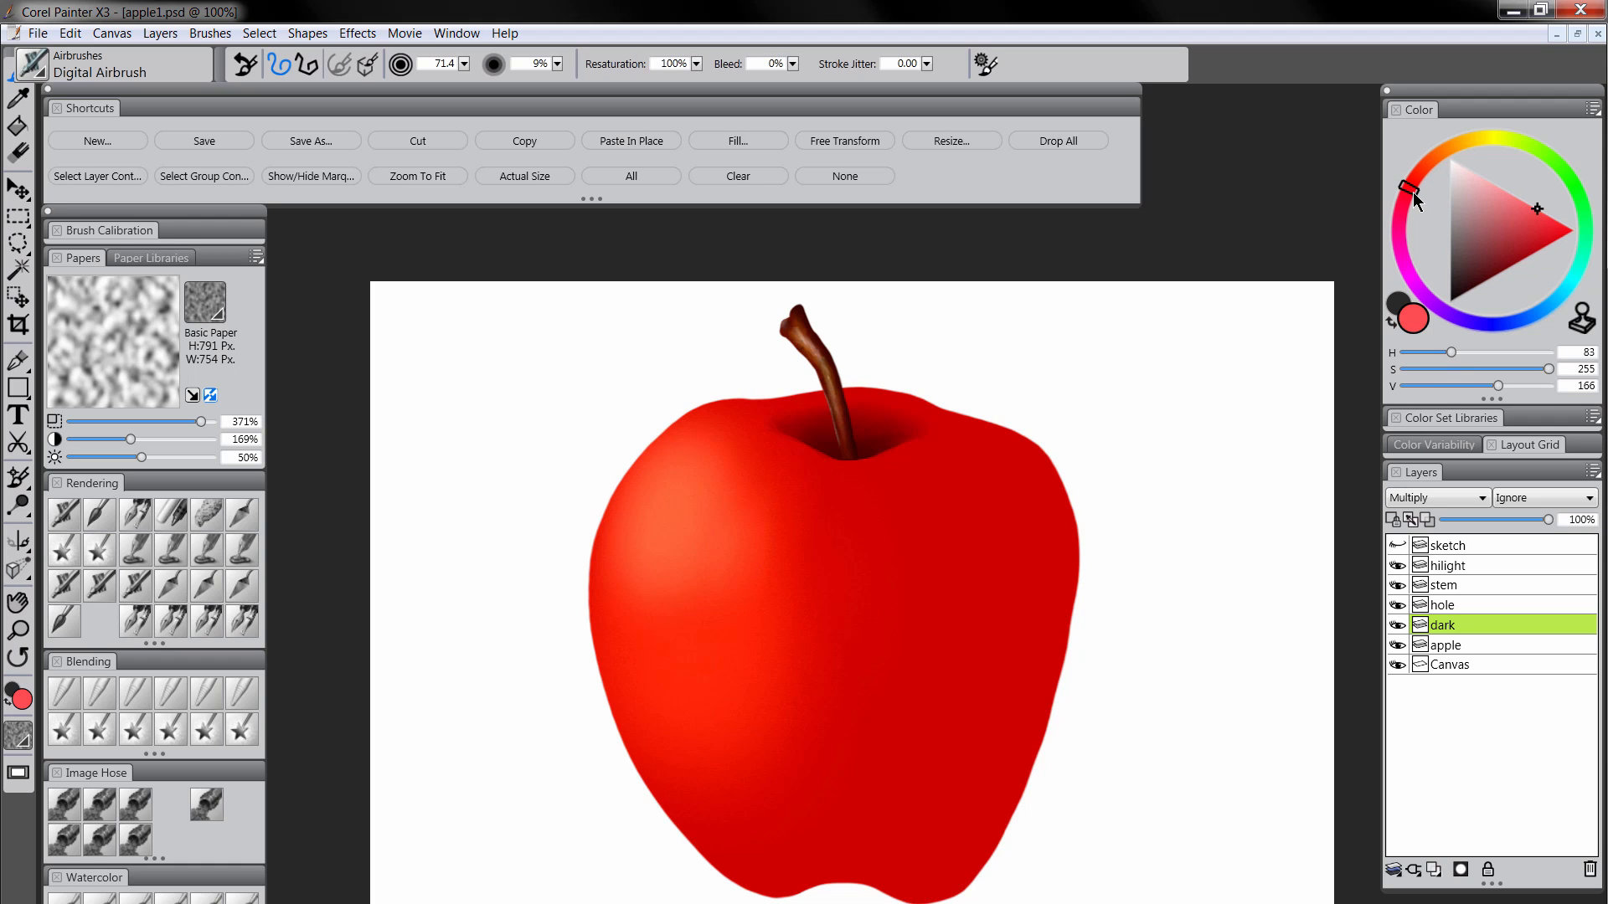
{"action": "left_click", "coordinate": [1491, 274]}
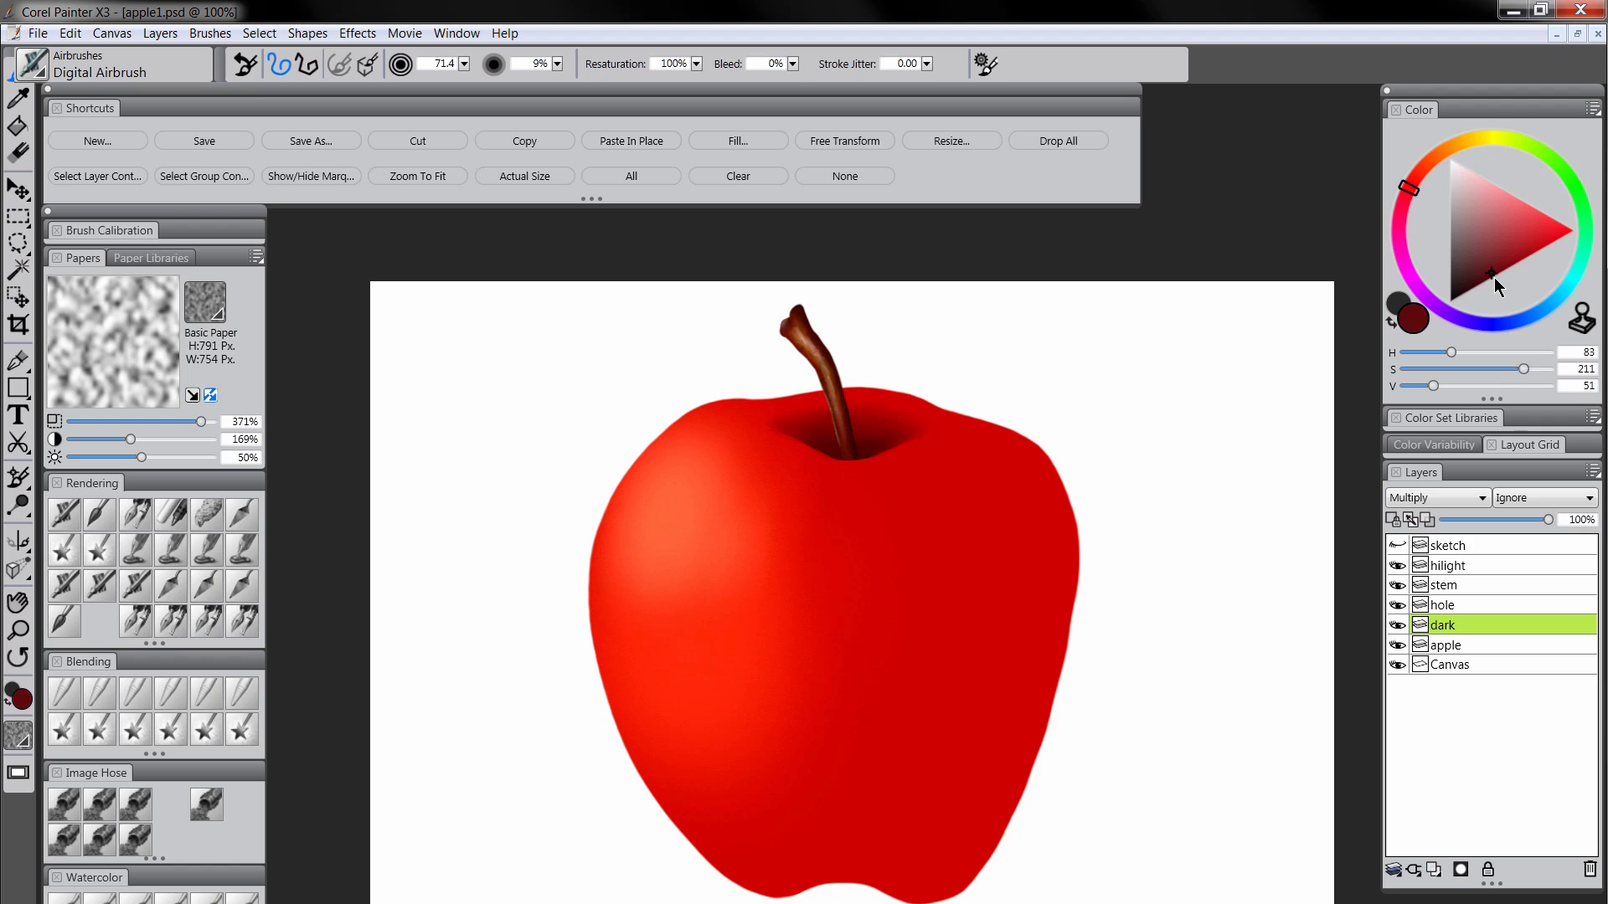
{"action": "left_click_drag", "start_coordinate": [1494, 278], "coordinate": [1520, 267]}
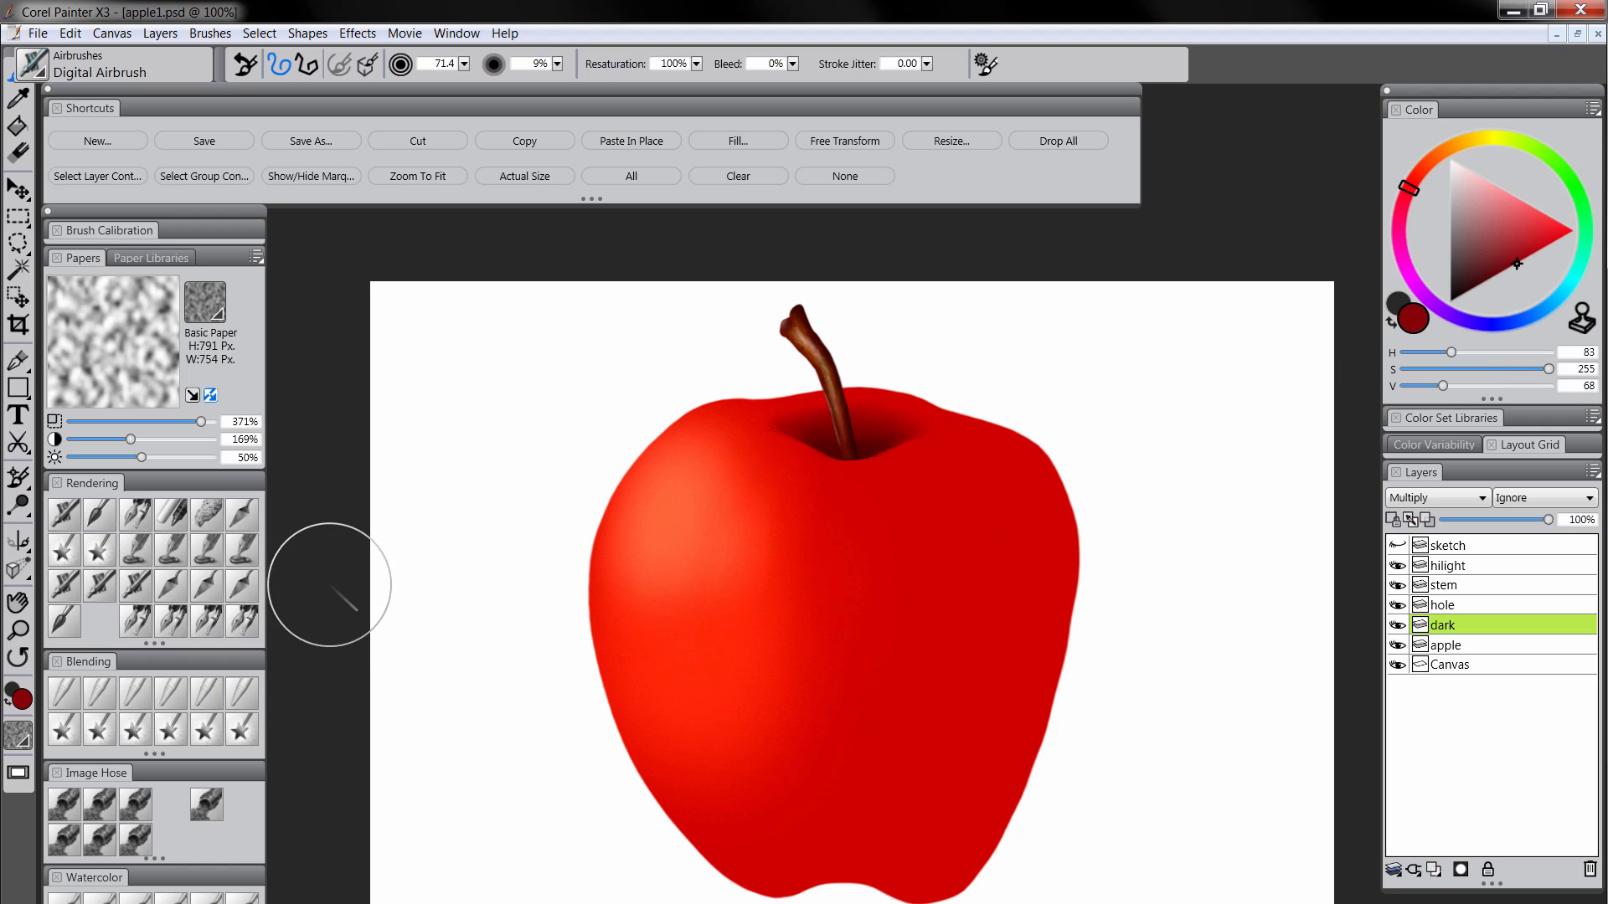
Paint textured dark red patches over the apple's shoulders, right side and lower body with Square Chalk on the dark layer
{"action": "key", "text": "slash"}
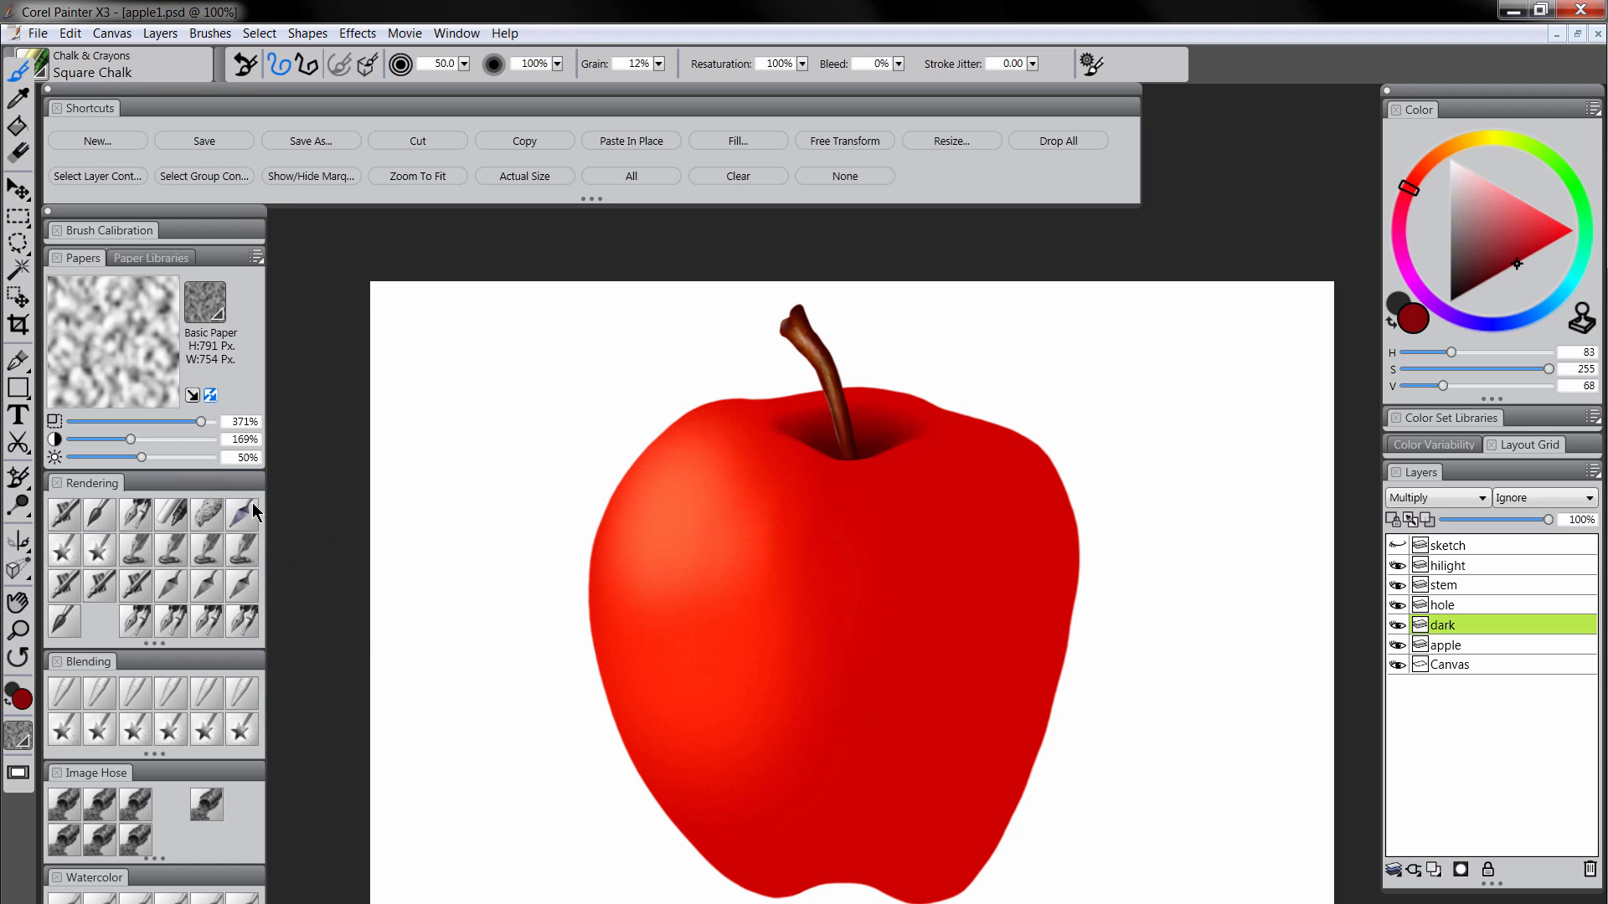
{"action": "left_click", "coordinate": [174, 521]}
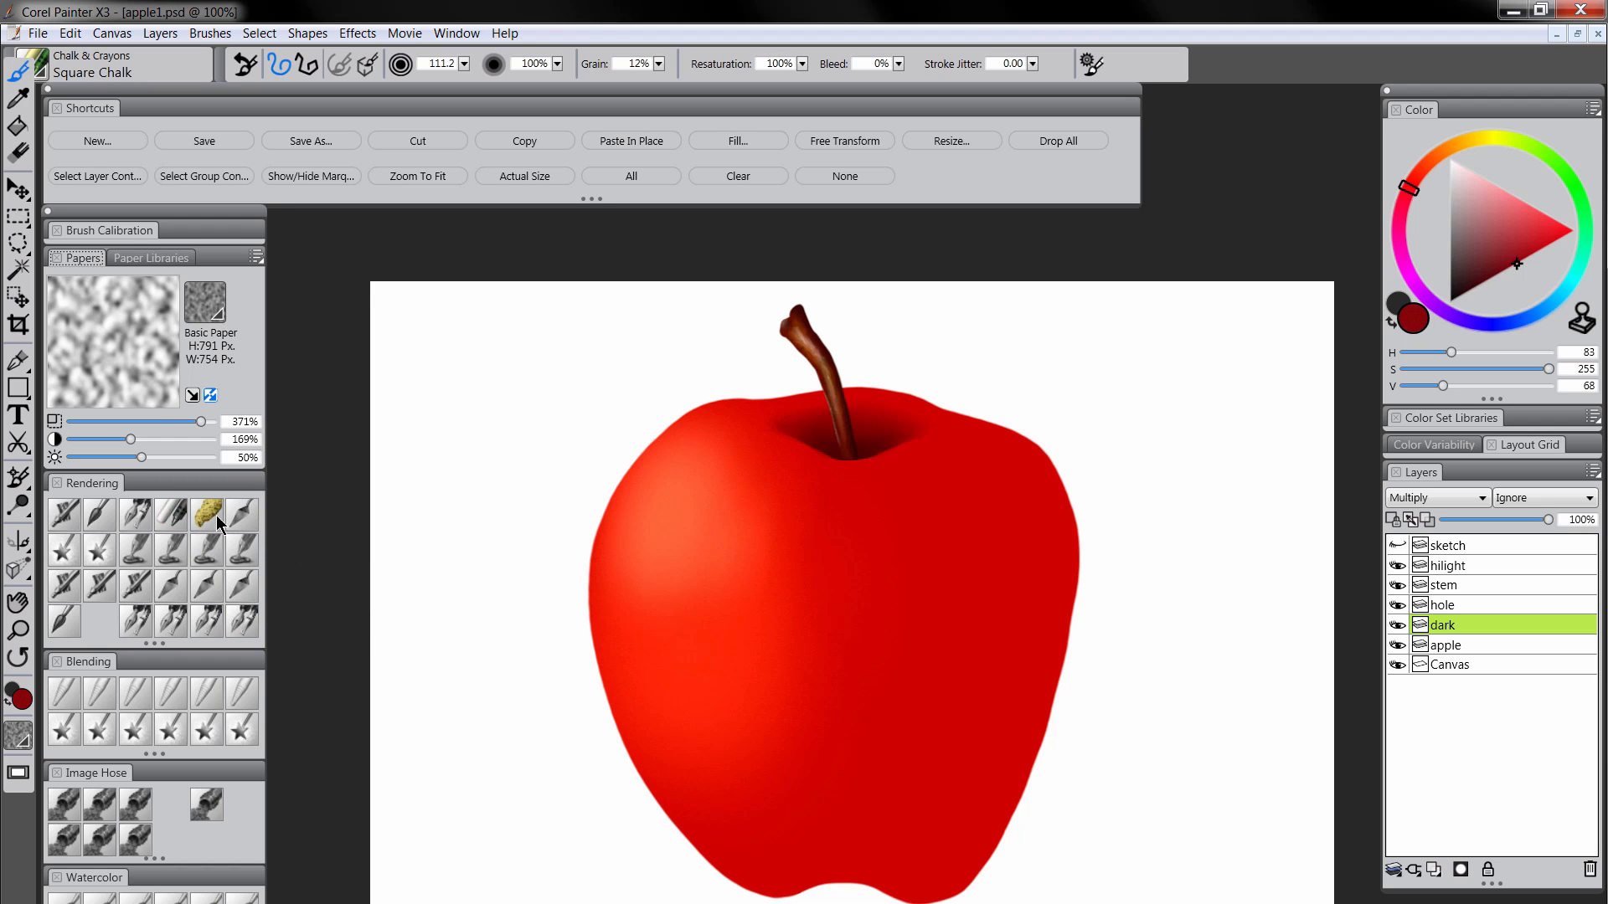
{"action": "mouse_move", "coordinate": [724, 445]}
{"action": "left_mouse_down"}
{"action": "mouse_move", "coordinate": [724, 471]}
{"action": "mouse_move", "coordinate": [707, 460]}
{"action": "mouse_move", "coordinate": [717, 524]}
{"action": "mouse_move", "coordinate": [785, 528]}
{"action": "mouse_move", "coordinate": [782, 477]}
{"action": "mouse_move", "coordinate": [796, 520]}
{"action": "mouse_move", "coordinate": [836, 491]}
{"action": "mouse_move", "coordinate": [883, 506]}
{"action": "mouse_move", "coordinate": [919, 460]}
{"action": "mouse_move", "coordinate": [991, 524]}
{"action": "mouse_move", "coordinate": [1030, 489]}
{"action": "mouse_move", "coordinate": [1000, 709]}
{"action": "mouse_move", "coordinate": [940, 599]}
{"action": "mouse_move", "coordinate": [962, 850]}
{"action": "mouse_move", "coordinate": [959, 743]}
{"action": "left_mouse_up"}
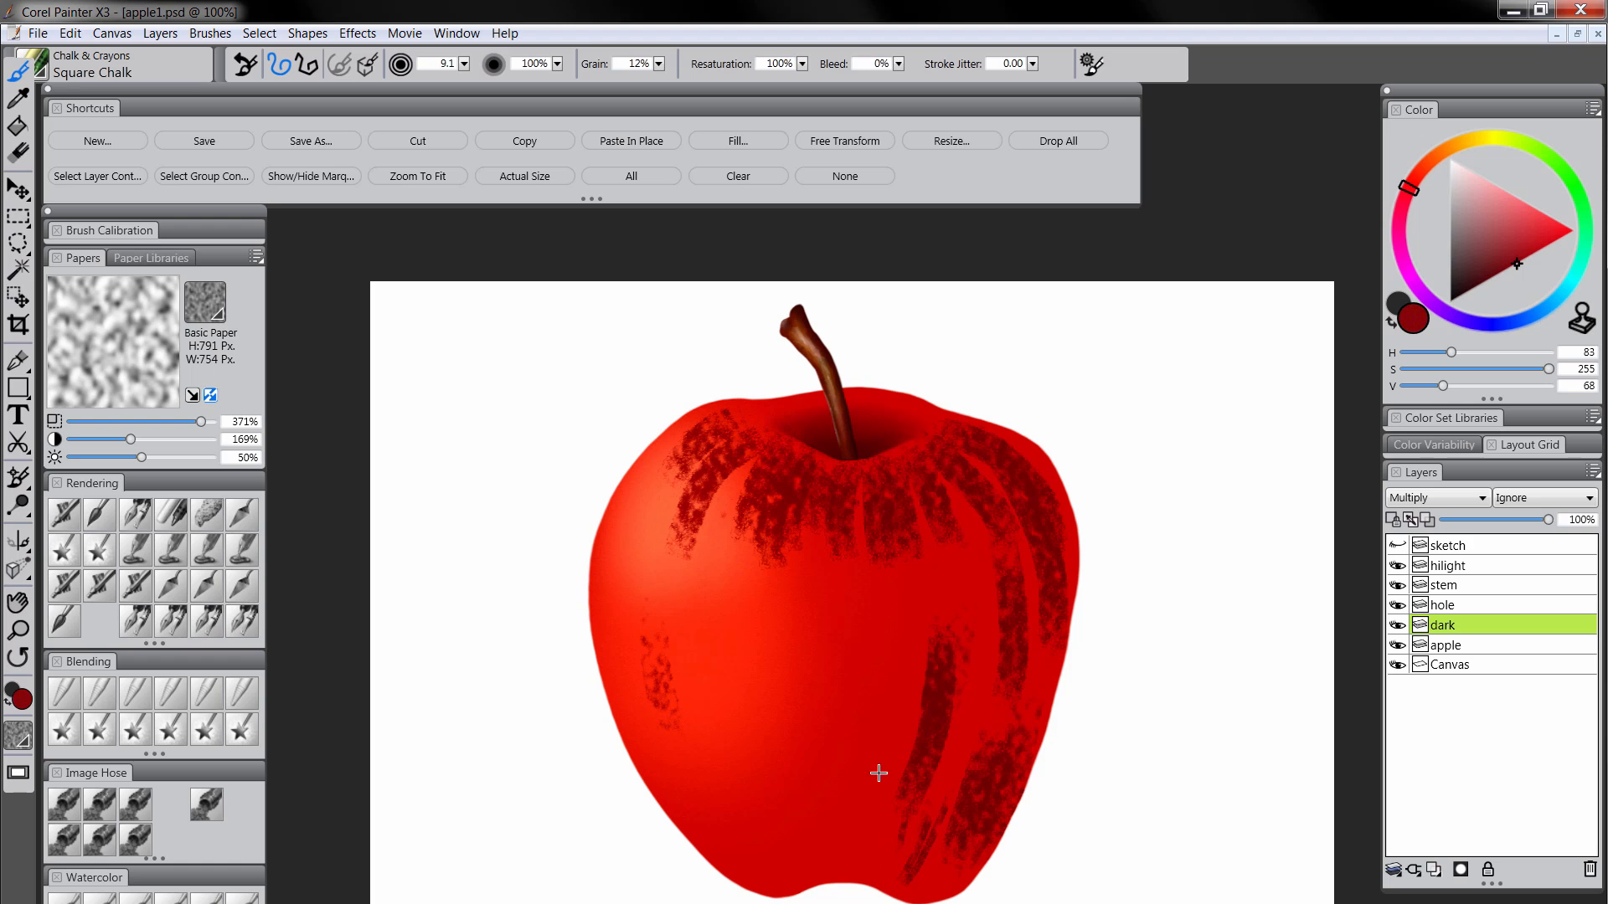
{"action": "mouse_move", "coordinate": [883, 752]}
{"action": "left_mouse_down"}
{"action": "mouse_move", "coordinate": [840, 854]}
{"action": "mouse_move", "coordinate": [746, 761]}
{"action": "mouse_move", "coordinate": [866, 688]}
{"action": "left_mouse_up"}
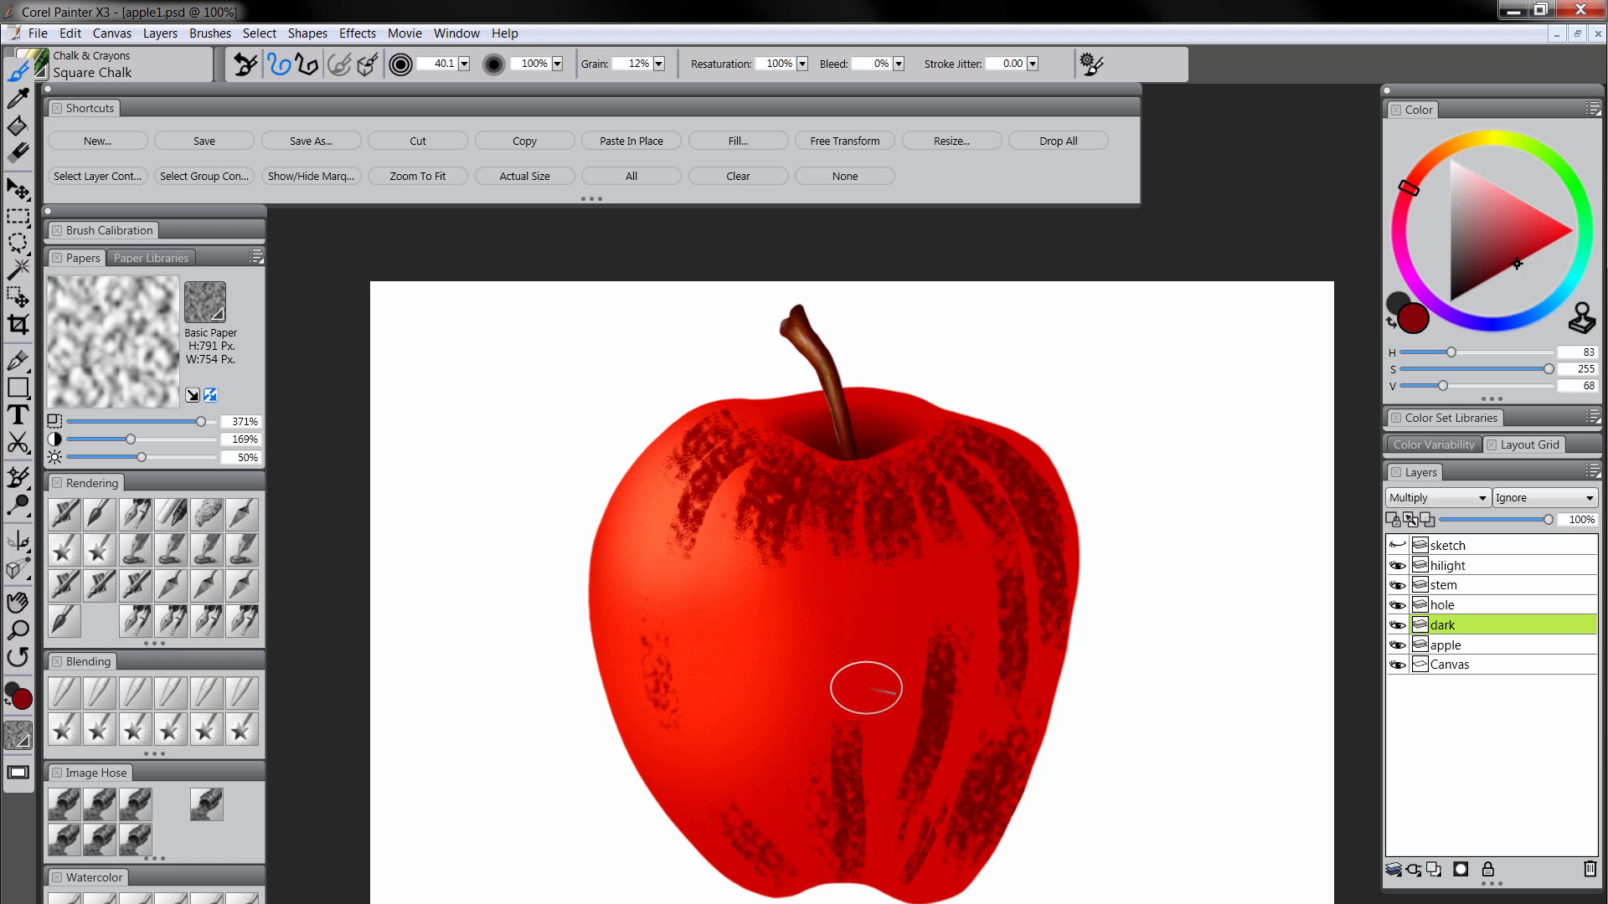
Add Square Chalk texture in medium red (H 83, S 192, V 121) and orange (H 102) across the apple's centre and left side
{"action": "left_click", "coordinate": [1539, 234]}
{"action": "mouse_move", "coordinate": [818, 782]}
{"action": "left_mouse_down"}
{"action": "mouse_move", "coordinate": [785, 684]}
{"action": "mouse_move", "coordinate": [729, 622]}
{"action": "mouse_move", "coordinate": [794, 790]}
{"action": "mouse_move", "coordinate": [706, 766]}
{"action": "mouse_move", "coordinate": [651, 716]}
{"action": "mouse_move", "coordinate": [715, 703]}
{"action": "mouse_move", "coordinate": [832, 538]}
{"action": "mouse_move", "coordinate": [888, 820]}
{"action": "mouse_move", "coordinate": [964, 615]}
{"action": "left_mouse_up"}
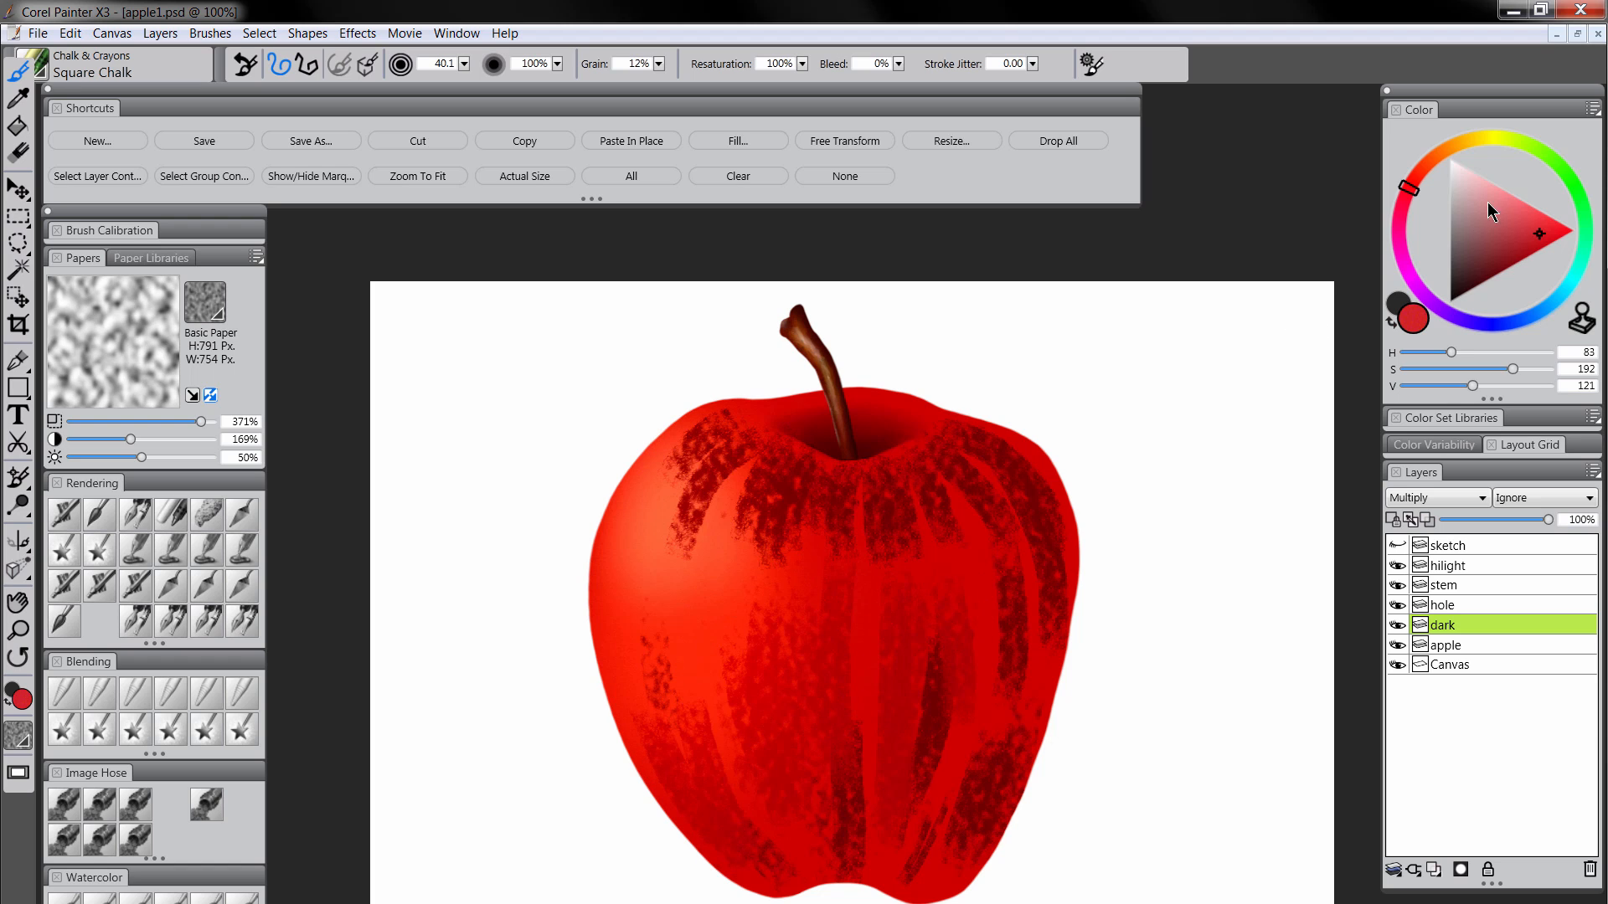
{"action": "left_click", "coordinate": [1435, 154]}
{"action": "mouse_move", "coordinate": [645, 466]}
{"action": "left_mouse_down"}
{"action": "mouse_move", "coordinate": [643, 572]}
{"action": "mouse_move", "coordinate": [607, 603]}
{"action": "mouse_move", "coordinate": [669, 524]}
{"action": "mouse_move", "coordinate": [635, 640]}
{"action": "mouse_move", "coordinate": [680, 568]}
{"action": "mouse_move", "coordinate": [738, 583]}
{"action": "left_mouse_up"}
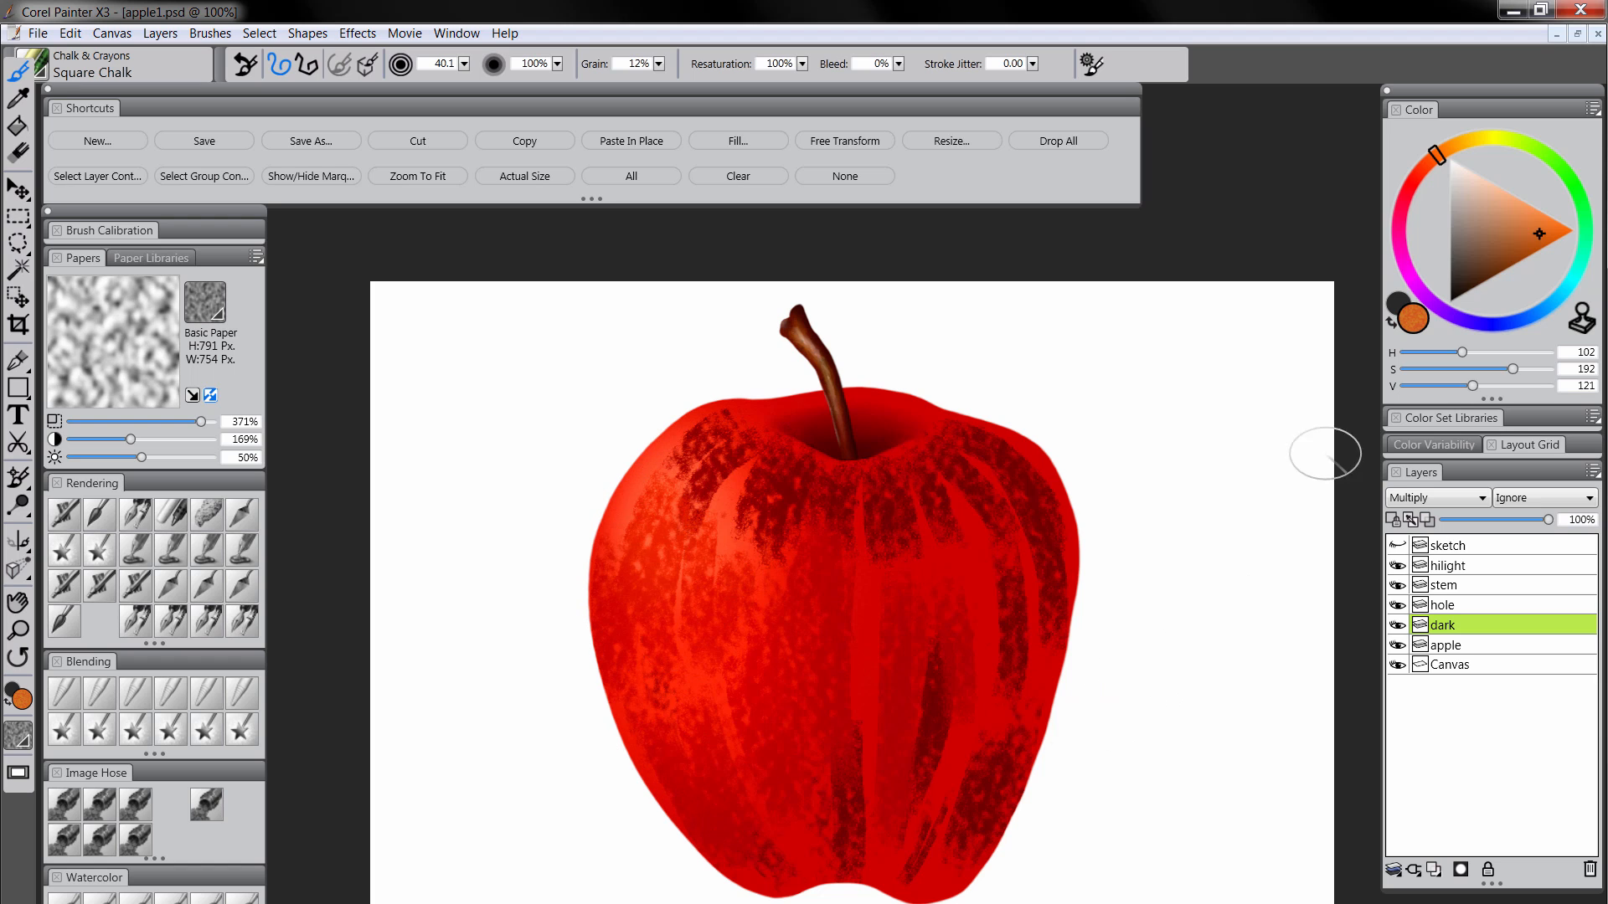
Chalk deep red (H 81, S 197, V 54) around the stem hollow and down the apple's right side
{"action": "left_click", "coordinate": [1417, 193]}
{"action": "left_click", "coordinate": [1505, 216]}
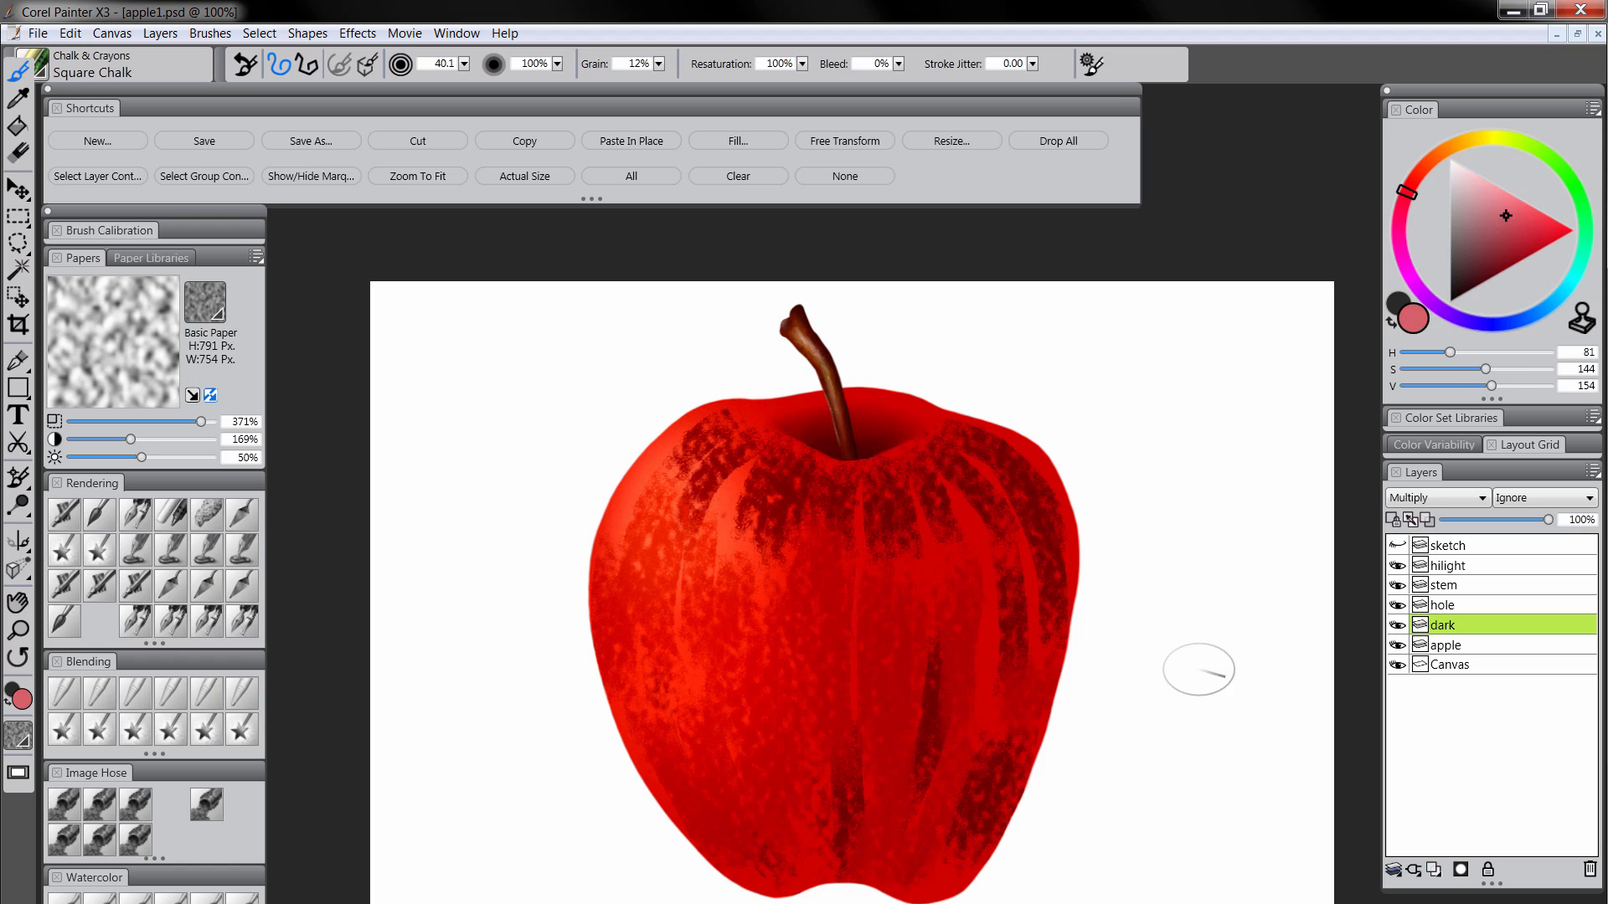
{"action": "left_click", "coordinate": [1491, 273]}
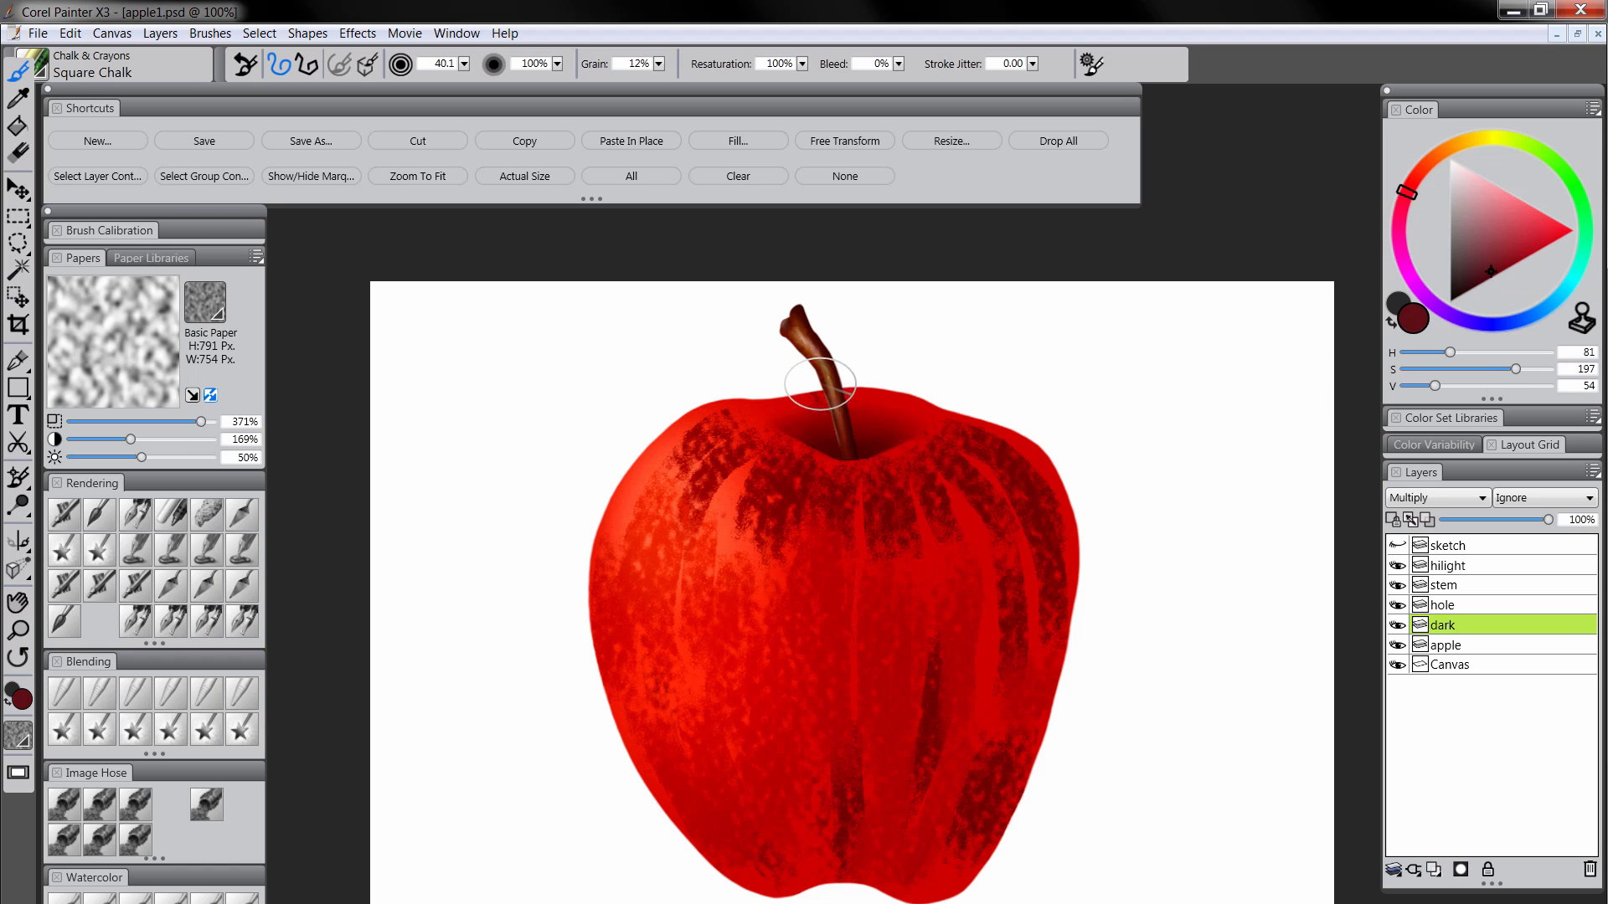
{"action": "left_click_drag", "start_coordinate": [855, 393], "coordinate": [913, 413]}
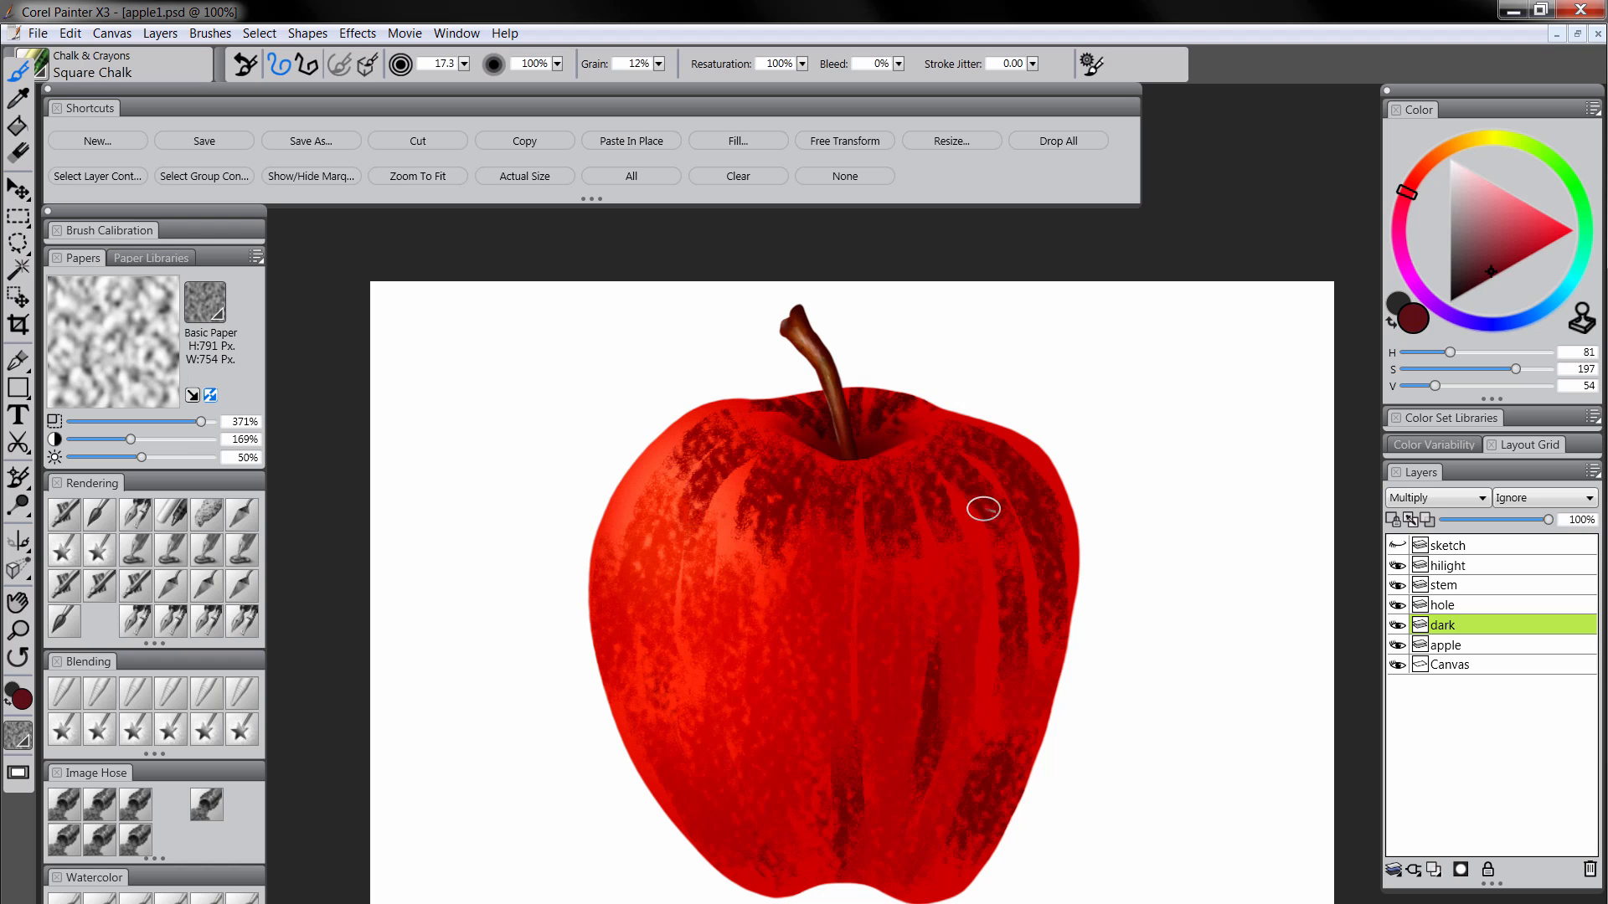
{"action": "mouse_move", "coordinate": [983, 508]}
{"action": "left_mouse_down"}
{"action": "mouse_move", "coordinate": [995, 589]}
{"action": "mouse_move", "coordinate": [976, 596]}
{"action": "mouse_move", "coordinate": [997, 478]}
{"action": "mouse_move", "coordinate": [933, 471]}
{"action": "mouse_move", "coordinate": [917, 523]}
{"action": "mouse_move", "coordinate": [1009, 606]}
{"action": "mouse_move", "coordinate": [1047, 546]}
{"action": "mouse_move", "coordinate": [1036, 486]}
{"action": "mouse_move", "coordinate": [941, 473]}
{"action": "mouse_move", "coordinate": [961, 599]}
{"action": "mouse_move", "coordinate": [1023, 737]}
{"action": "left_mouse_up"}
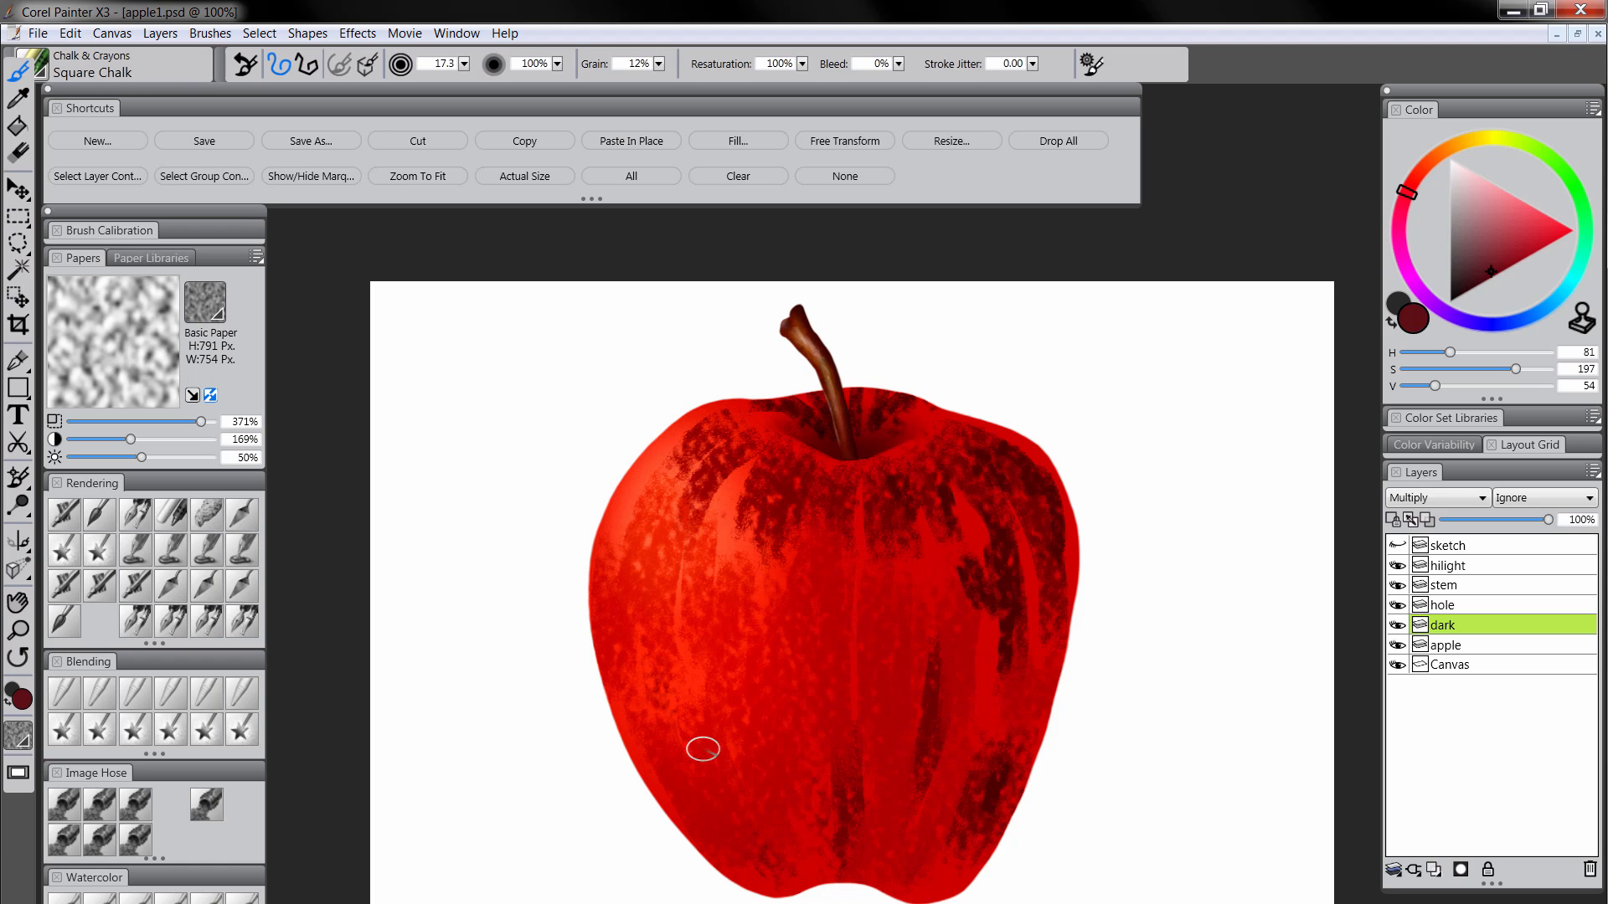
Choose the Coarse Oily Blender and set both the paper scale and paper contrast to 400%
{"action": "left_click", "coordinate": [98, 695]}
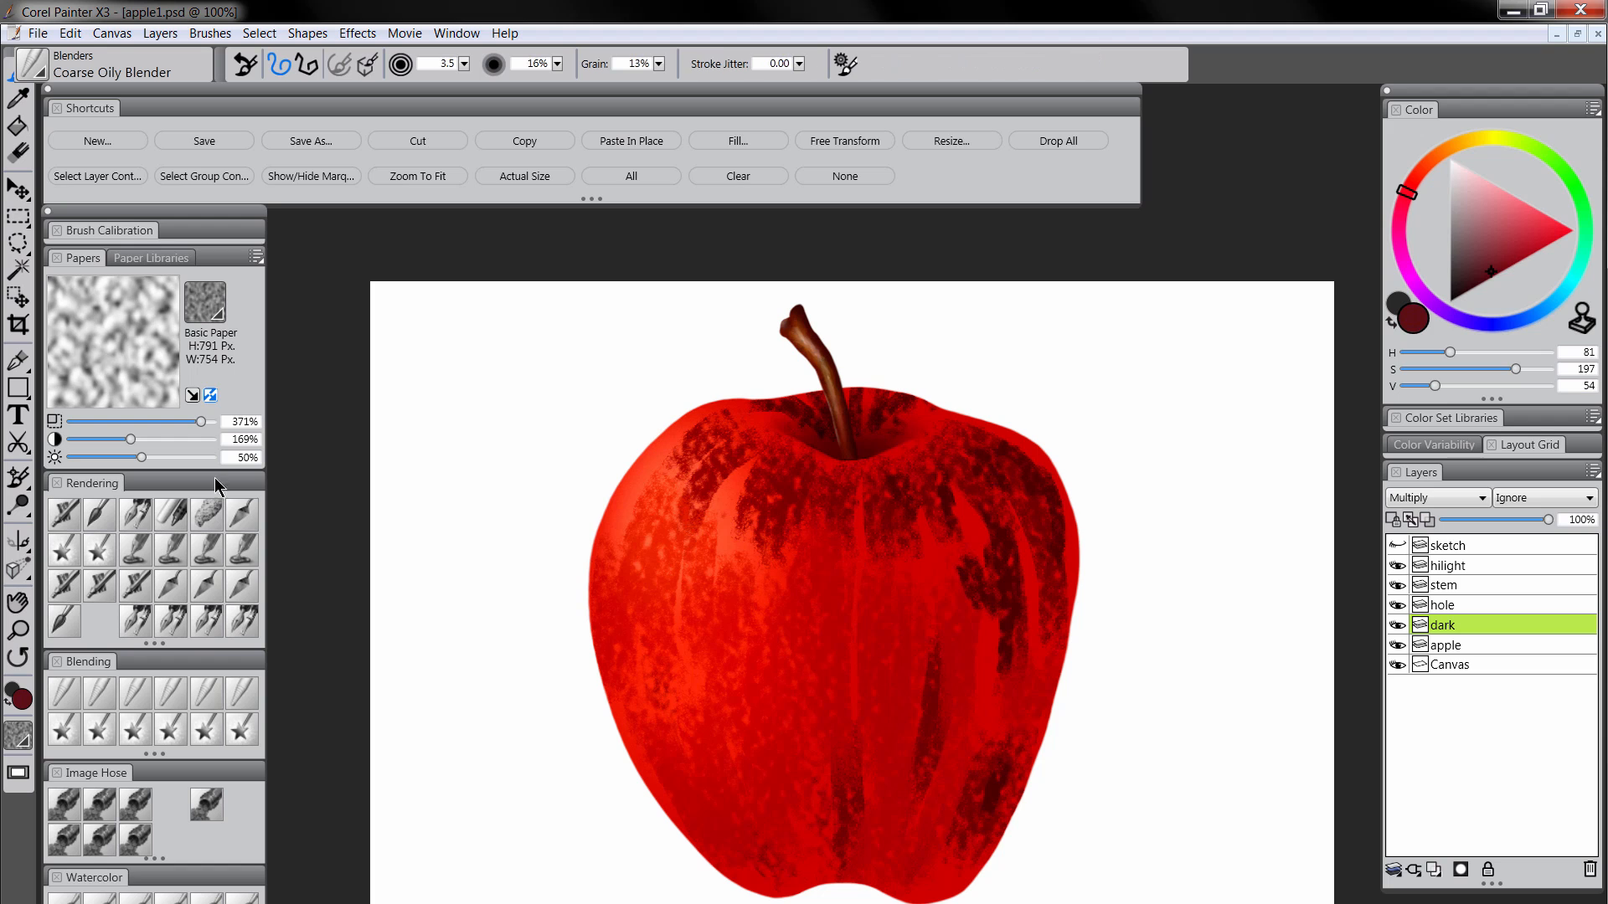
{"action": "left_click", "coordinate": [206, 440]}
{"action": "left_click", "coordinate": [212, 423]}
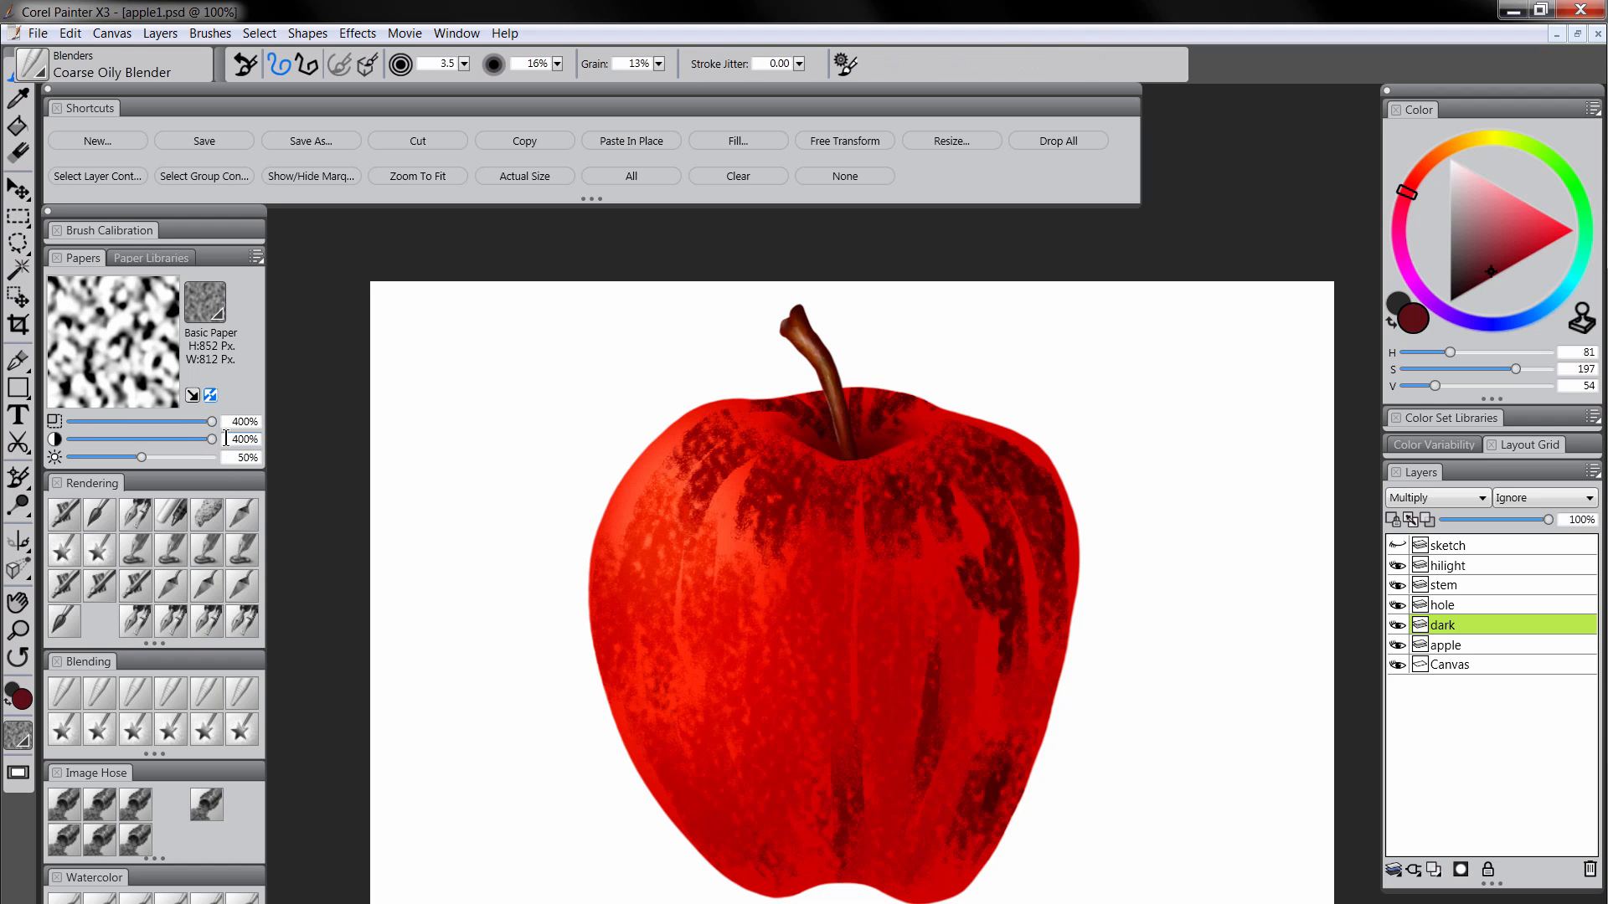
Try blending the chalk texture on the apple's left side at brush size 49.7, and undo the strokes
{"action": "mouse_move", "coordinate": [742, 505]}
{"action": "left_mouse_down"}
{"action": "mouse_move", "coordinate": [737, 459]}
{"action": "mouse_move", "coordinate": [696, 613]}
{"action": "left_mouse_up"}
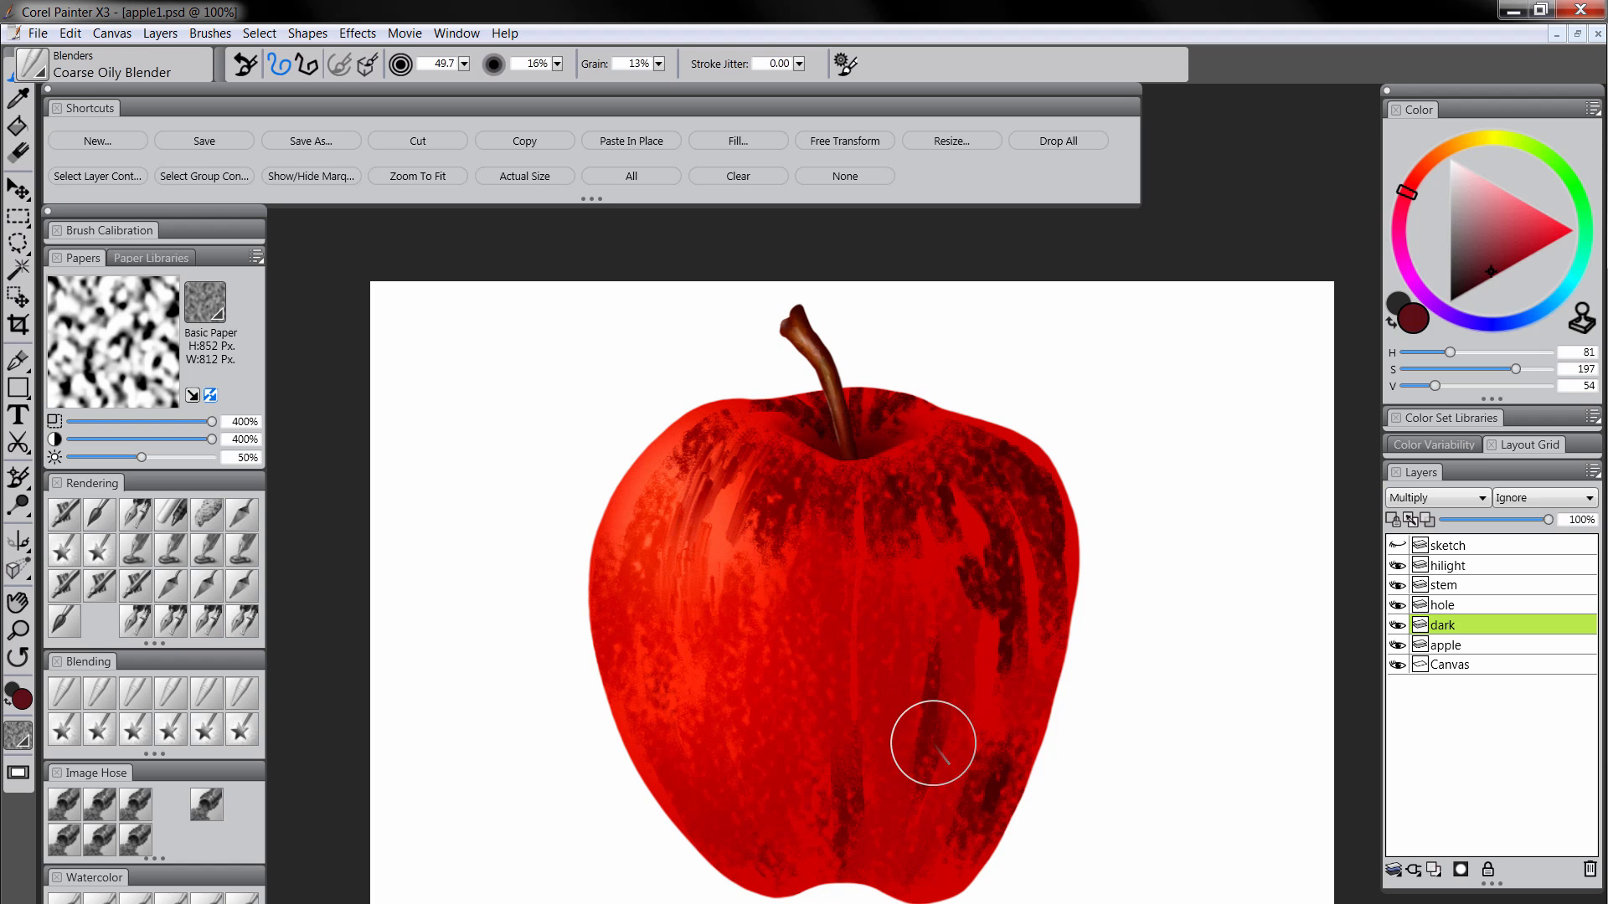
{"action": "key", "text": "ctrl+z"}
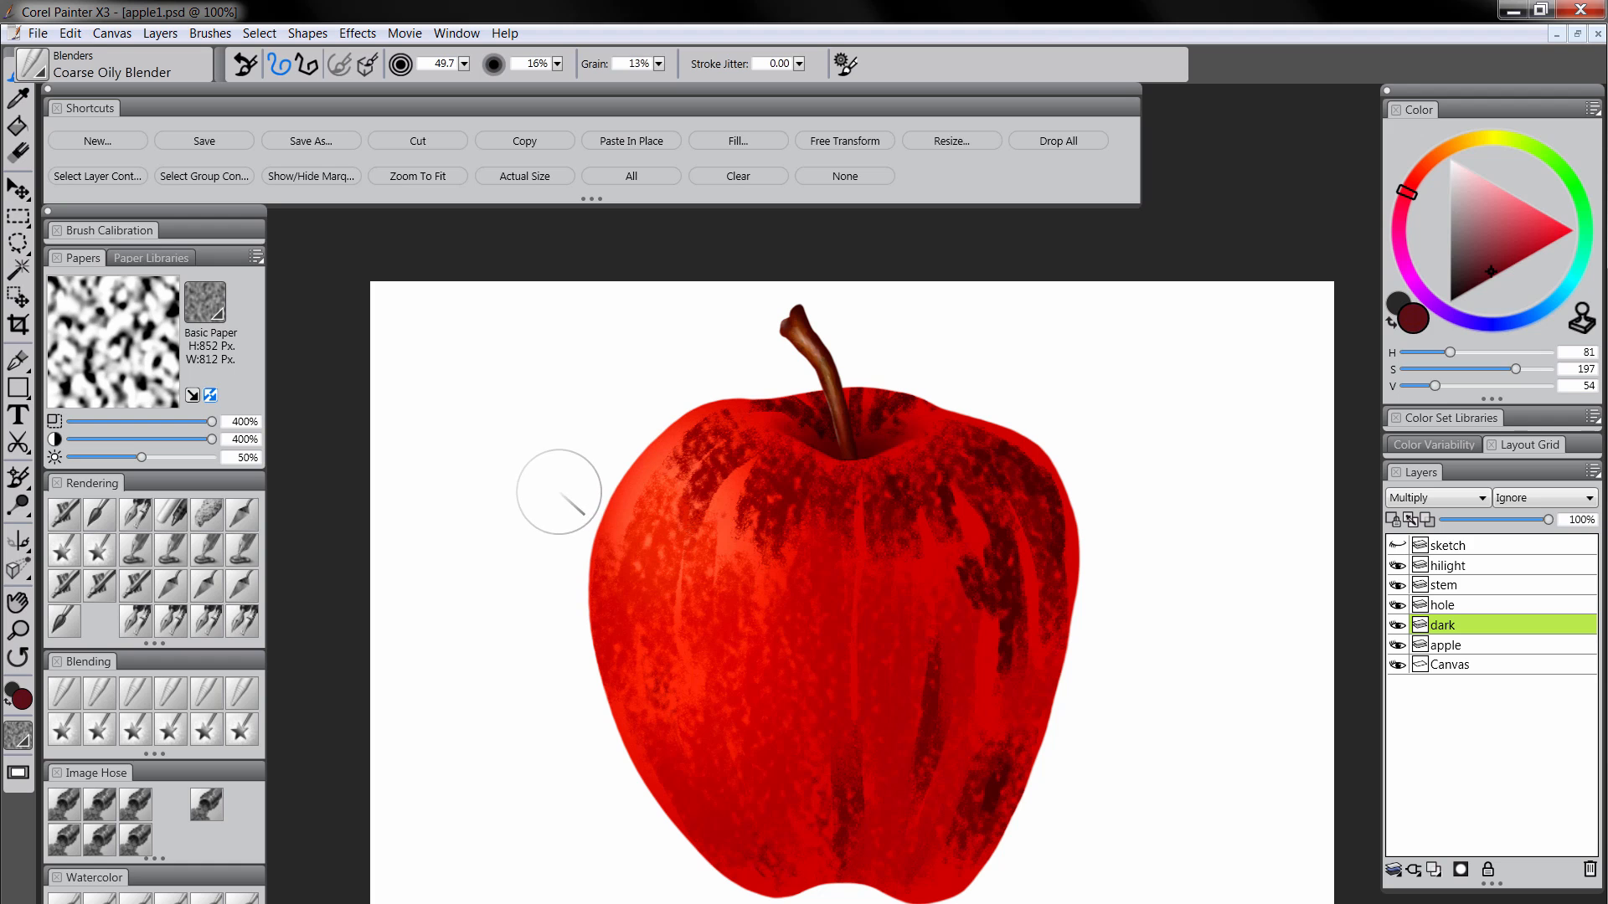
{"action": "left_click_drag", "start_coordinate": [544, 519], "coordinate": [817, 553]}
{"action": "key", "text": "ctrl+z"}
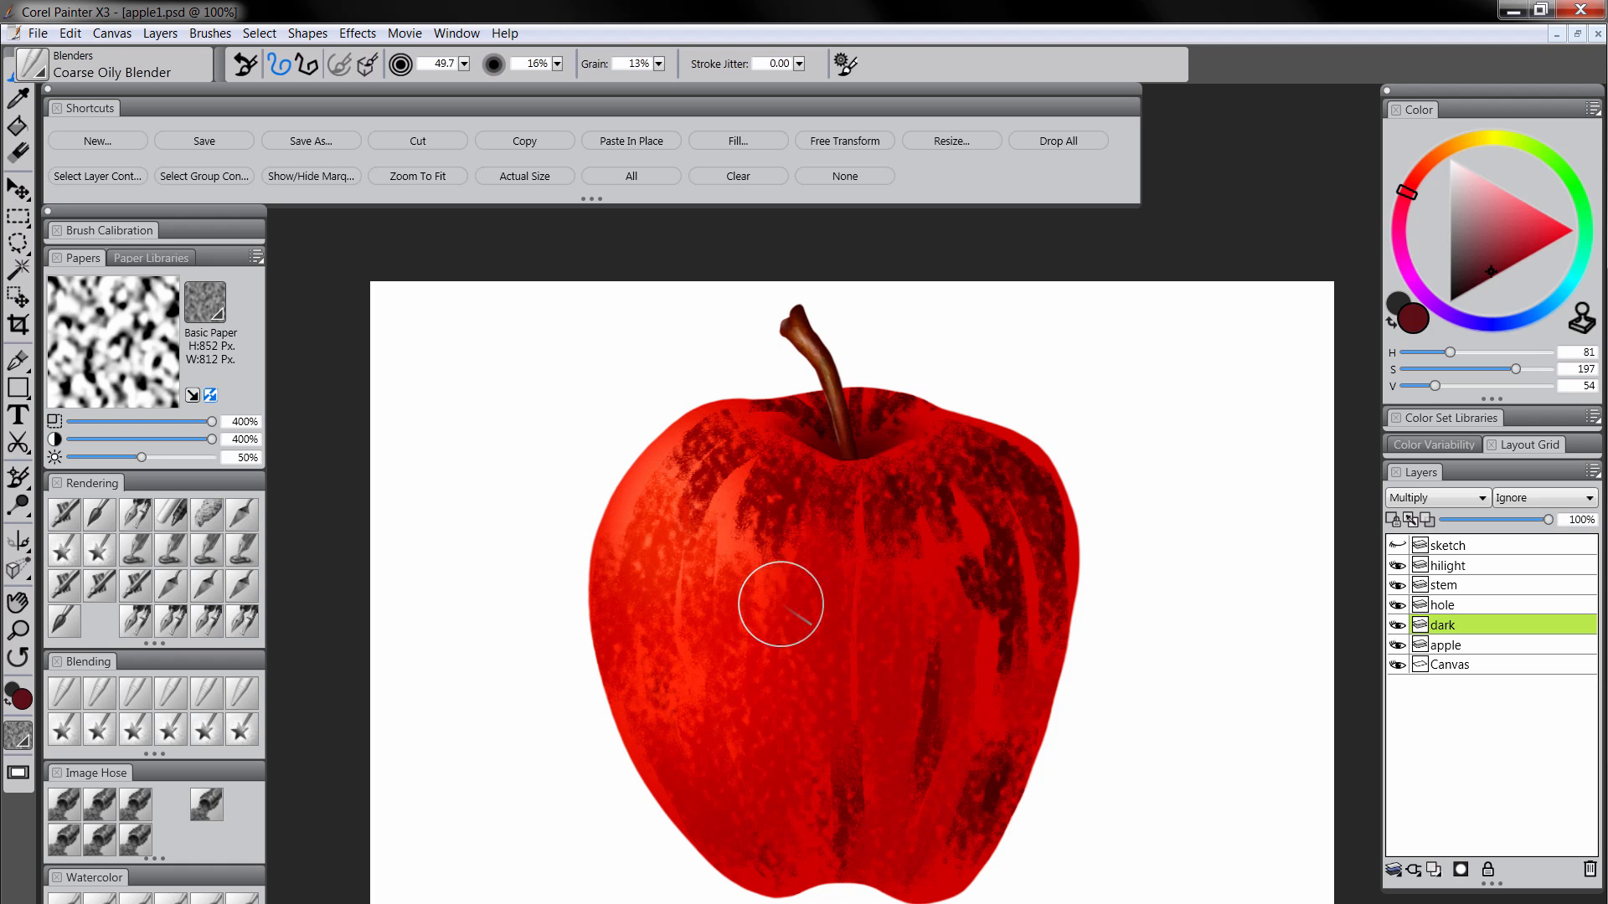
Blend the dark layer's chalk texture into fine streaks following the apple's curves with the Coarse Oily Blender at size 26.1
{"action": "key", "text": "bracketleft"}
{"action": "mouse_move", "coordinate": [694, 430]}
{"action": "left_mouse_down"}
{"action": "mouse_move", "coordinate": [711, 495]}
{"action": "mouse_move", "coordinate": [625, 692]}
{"action": "mouse_move", "coordinate": [681, 790]}
{"action": "left_mouse_up"}
{"action": "left_click_drag", "start_coordinate": [666, 713], "coordinate": [738, 803]}
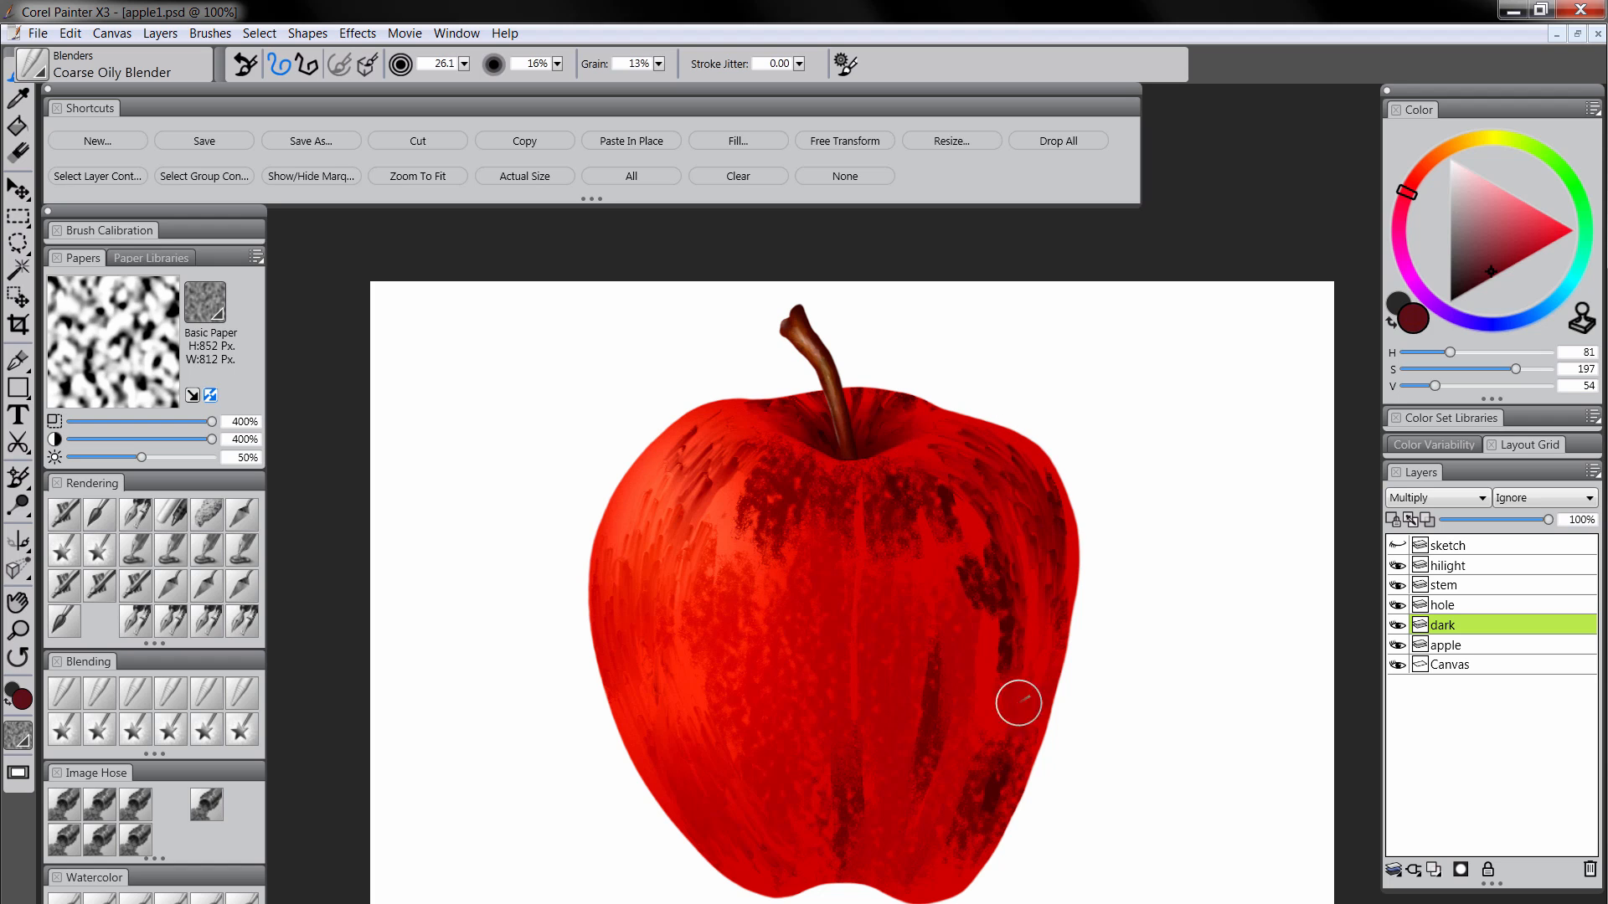
{"action": "mouse_move", "coordinate": [790, 456]}
{"action": "left_mouse_down"}
{"action": "mouse_move", "coordinate": [732, 556]}
{"action": "mouse_move", "coordinate": [821, 466]}
{"action": "mouse_move", "coordinate": [734, 546]}
{"action": "mouse_move", "coordinate": [831, 483]}
{"action": "mouse_move", "coordinate": [803, 524]}
{"action": "mouse_move", "coordinate": [855, 487]}
{"action": "mouse_move", "coordinate": [849, 535]}
{"action": "mouse_move", "coordinate": [898, 474]}
{"action": "left_mouse_up"}
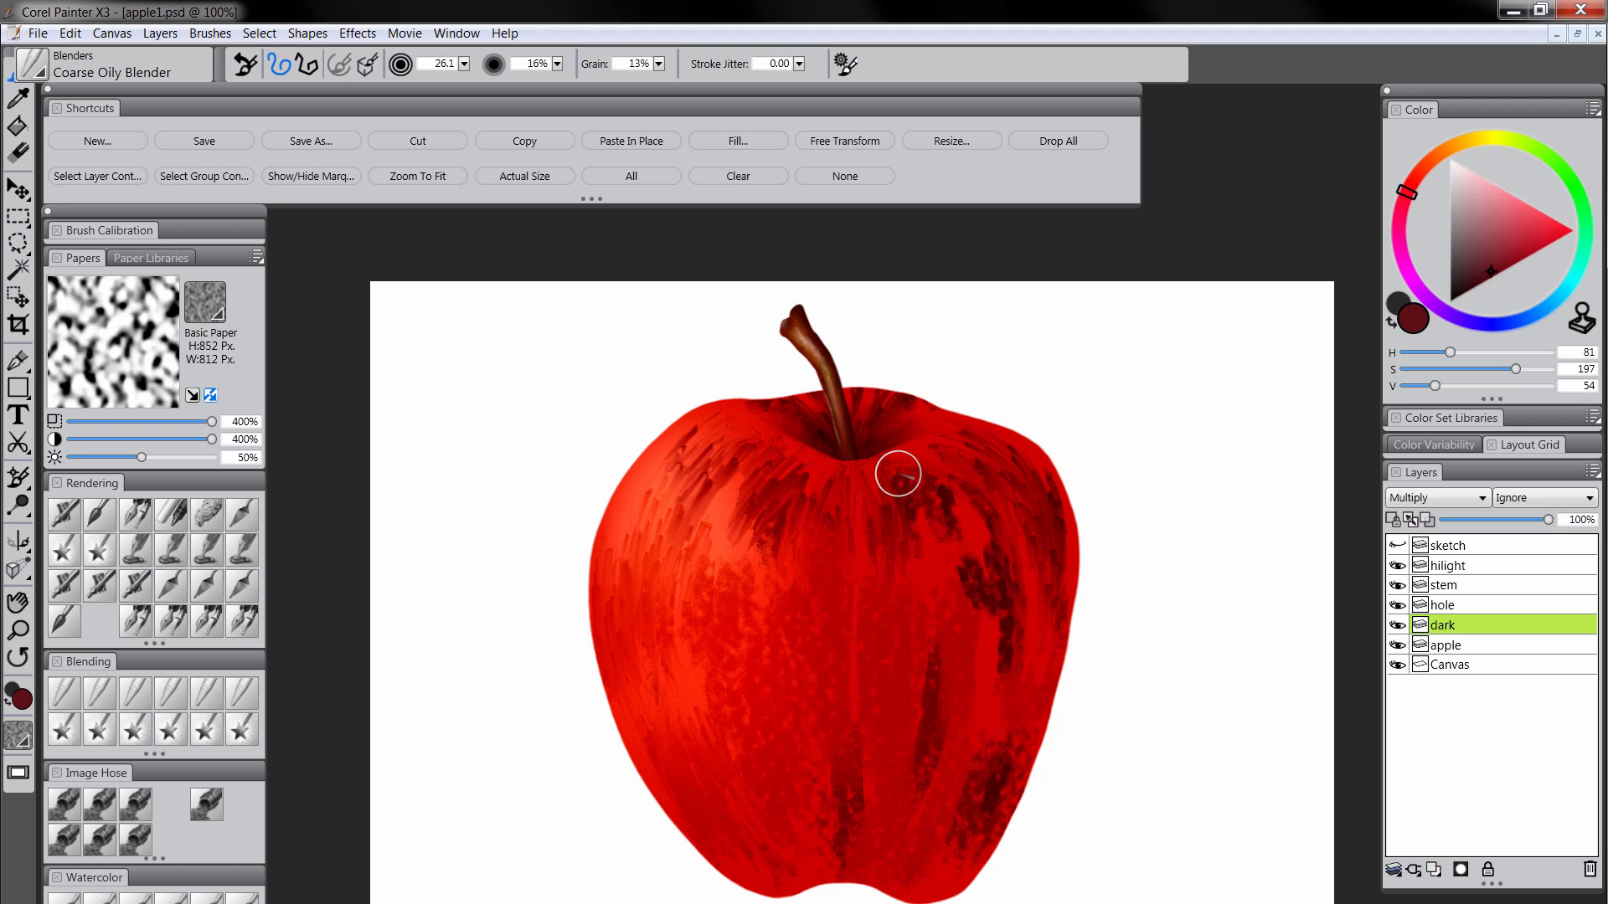
{"action": "mouse_move", "coordinate": [707, 617]}
{"action": "left_mouse_down"}
{"action": "mouse_move", "coordinate": [713, 662]}
{"action": "mouse_move", "coordinate": [747, 652]}
{"action": "mouse_move", "coordinate": [754, 731]}
{"action": "mouse_move", "coordinate": [791, 520]}
{"action": "mouse_move", "coordinate": [793, 793]}
{"action": "mouse_move", "coordinate": [825, 535]}
{"action": "mouse_move", "coordinate": [817, 830]}
{"action": "mouse_move", "coordinate": [811, 598]}
{"action": "mouse_move", "coordinate": [837, 551]}
{"action": "mouse_move", "coordinate": [848, 831]}
{"action": "mouse_move", "coordinate": [851, 519]}
{"action": "mouse_move", "coordinate": [868, 826]}
{"action": "mouse_move", "coordinate": [894, 525]}
{"action": "mouse_move", "coordinate": [913, 744]}
{"action": "mouse_move", "coordinate": [928, 599]}
{"action": "left_mouse_up"}
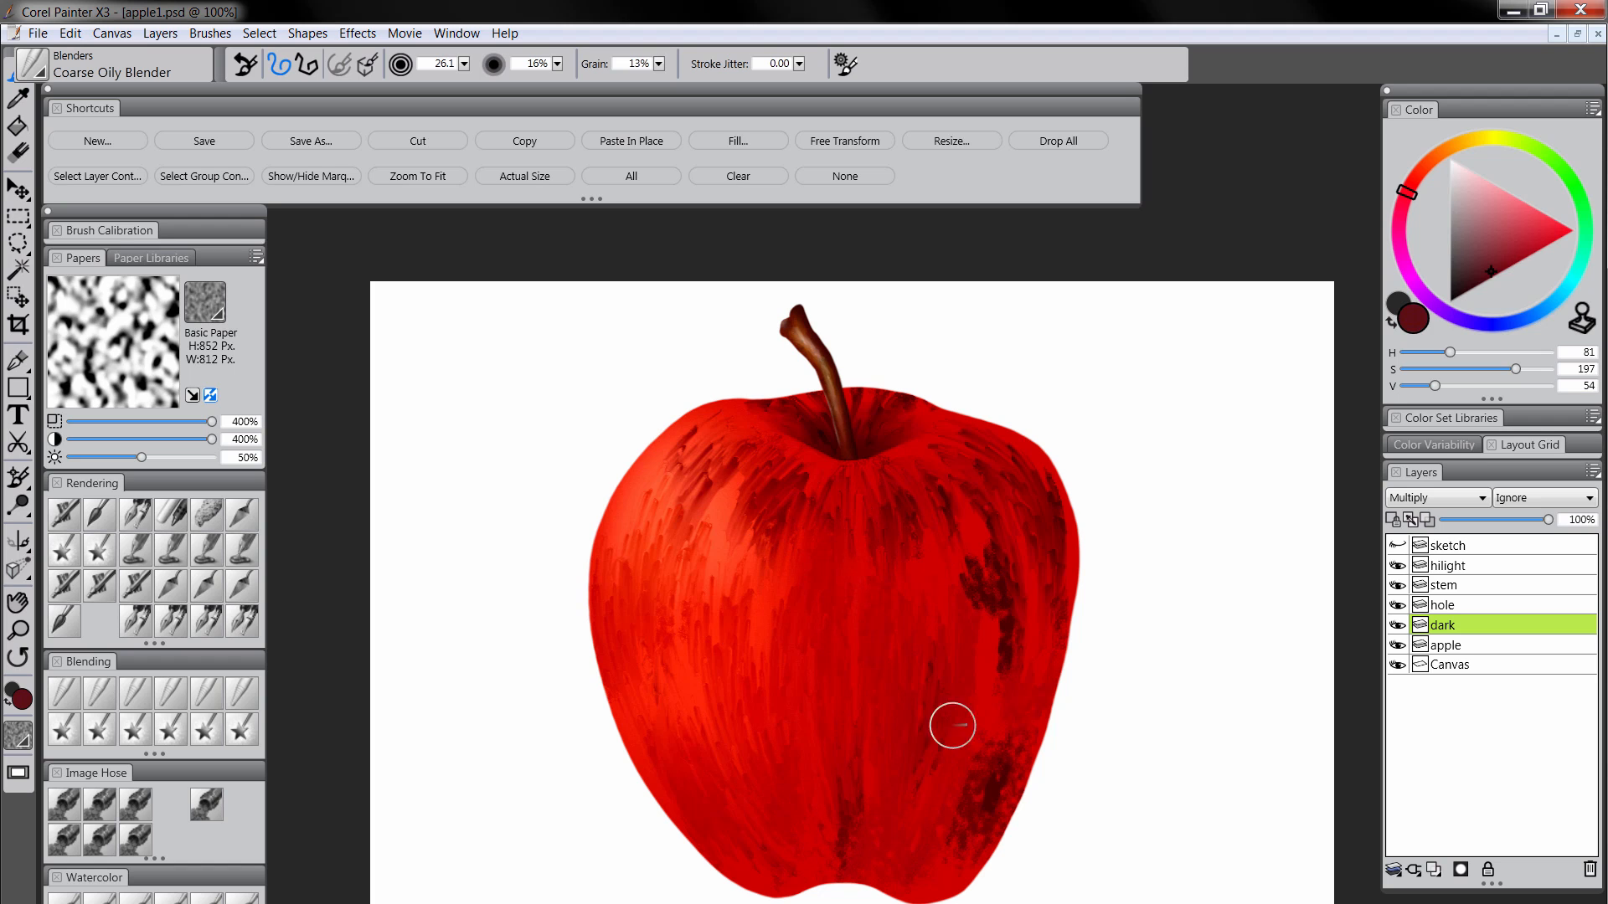
{"action": "mouse_move", "coordinate": [952, 725]}
{"action": "left_mouse_down"}
{"action": "mouse_move", "coordinate": [980, 764]}
{"action": "mouse_move", "coordinate": [980, 720]}
{"action": "mouse_move", "coordinate": [979, 753]}
{"action": "mouse_move", "coordinate": [996, 721]}
{"action": "mouse_move", "coordinate": [961, 765]}
{"action": "mouse_move", "coordinate": [991, 804]}
{"action": "left_mouse_up"}
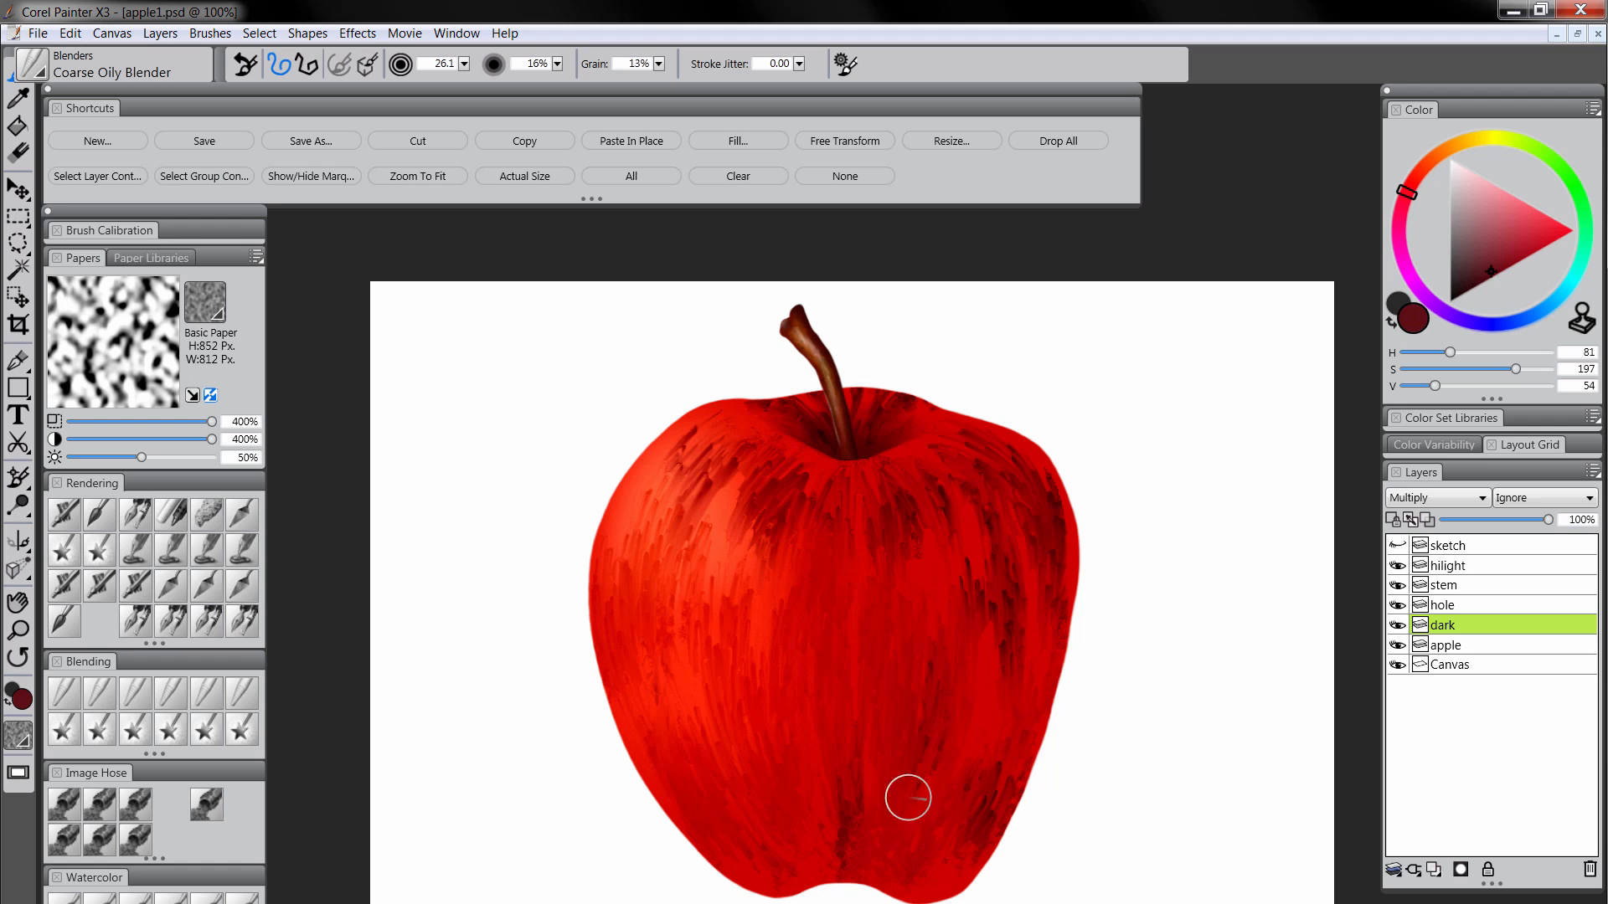
{"action": "left_click_drag", "start_coordinate": [857, 848], "coordinate": [860, 805]}
Add a new layer named light directly above the dark layer
{"action": "left_click", "coordinate": [1434, 871]}
{"action": "double_click", "coordinate": [1452, 627]}
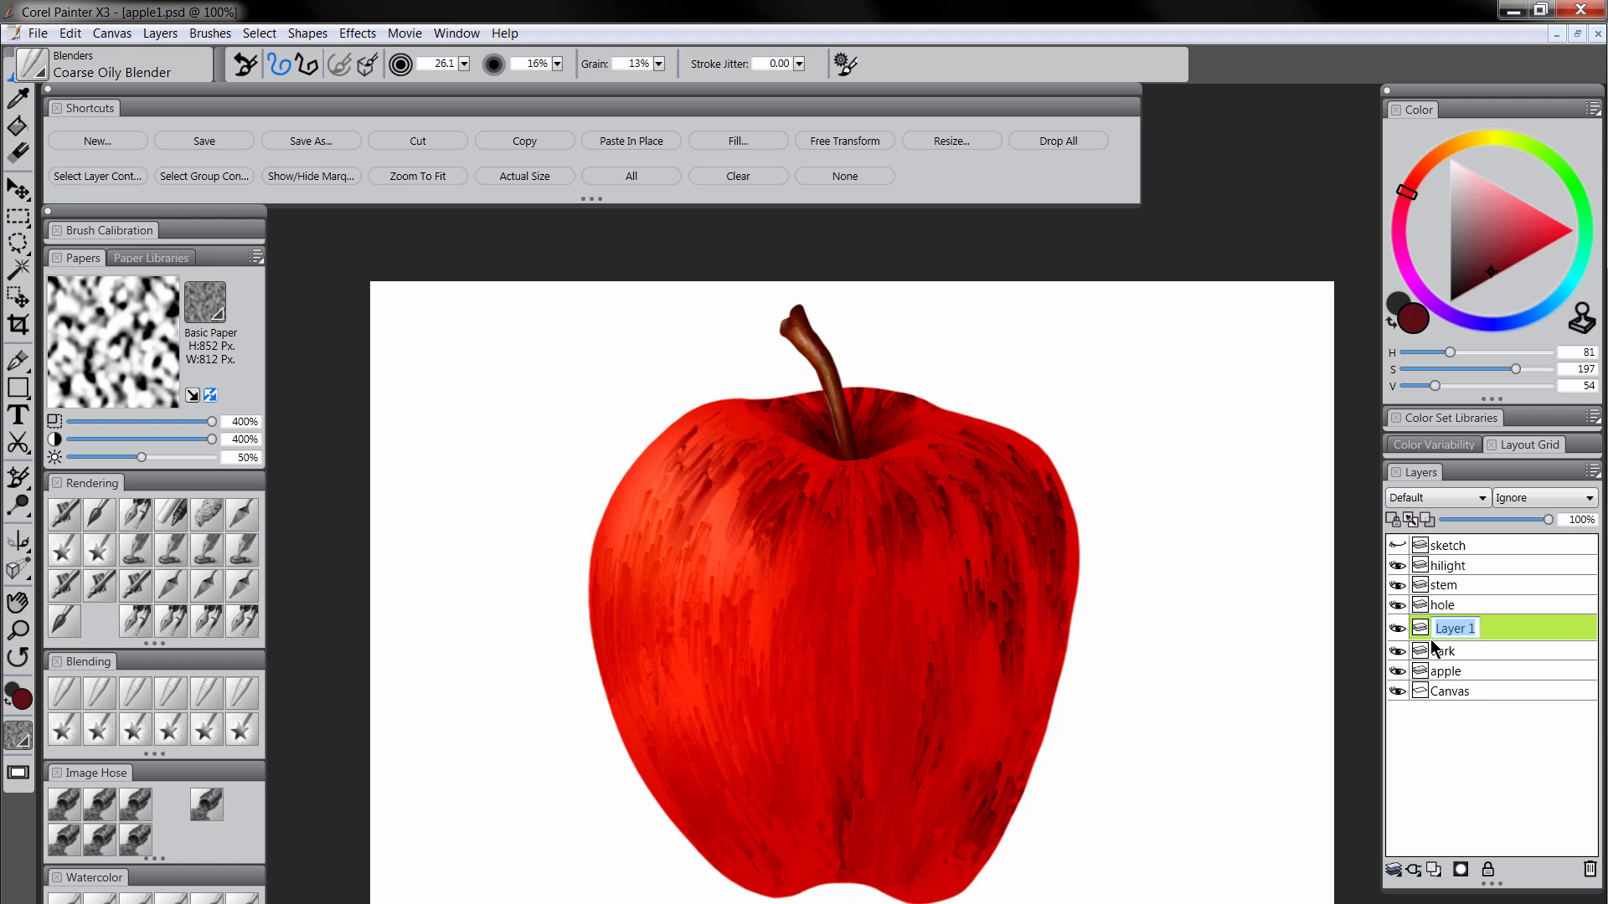
{"action": "type", "text": "light"}
{"action": "key", "text": "Return"}
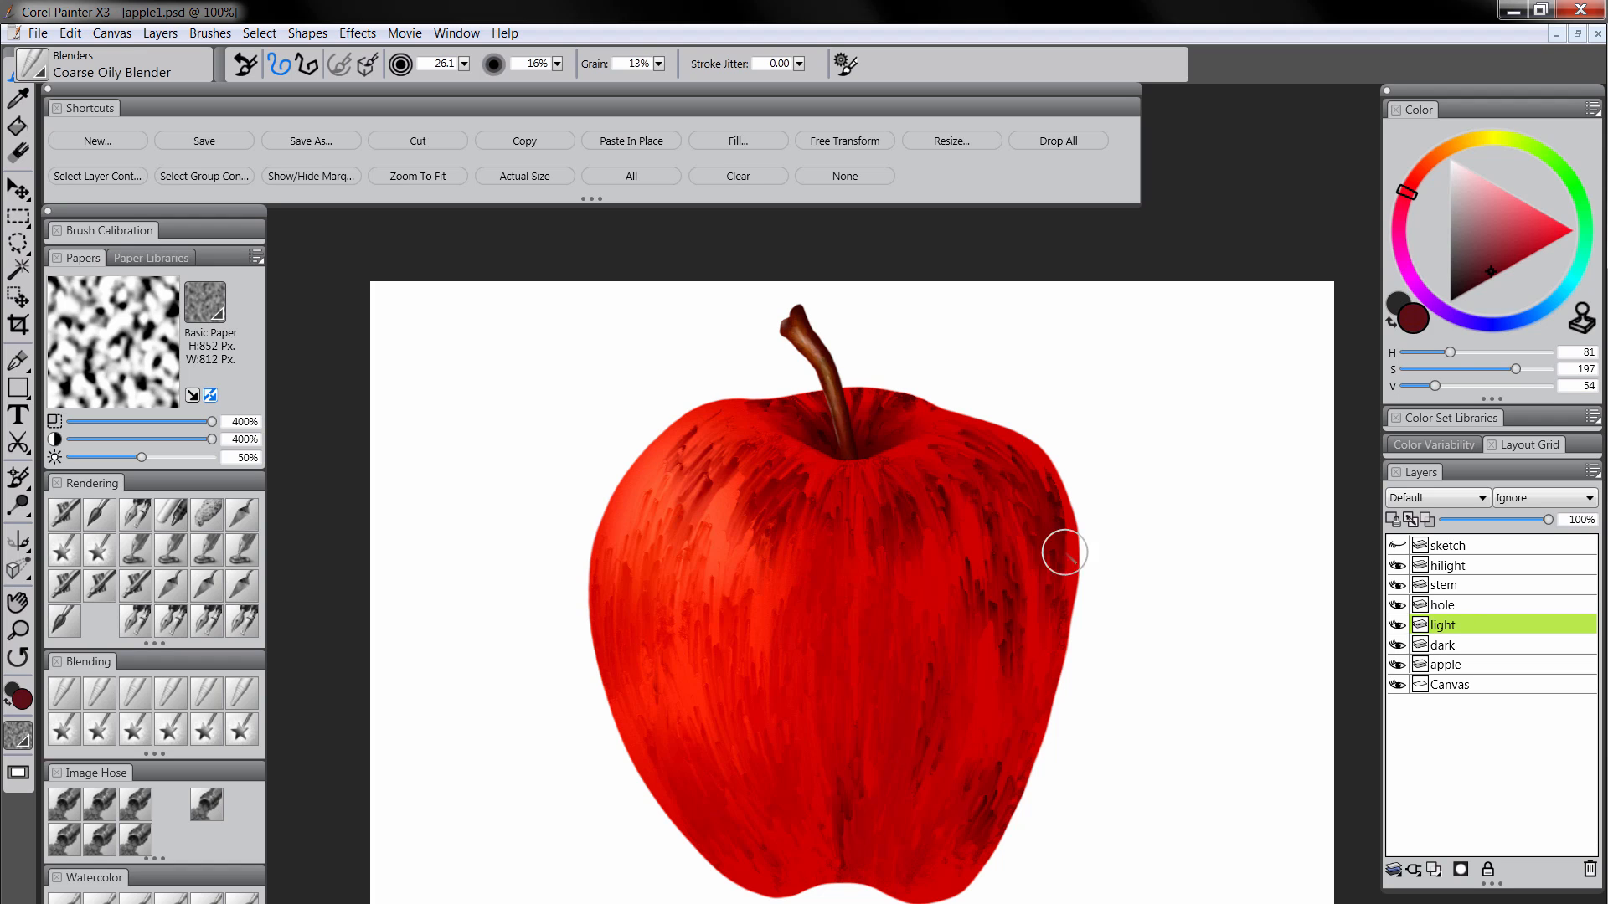
Set the light layer to Screen and apply Square Chalk texture in light red (H 81, S 255, V 157) to the apple's left and centre
{"action": "left_click", "coordinate": [170, 514]}
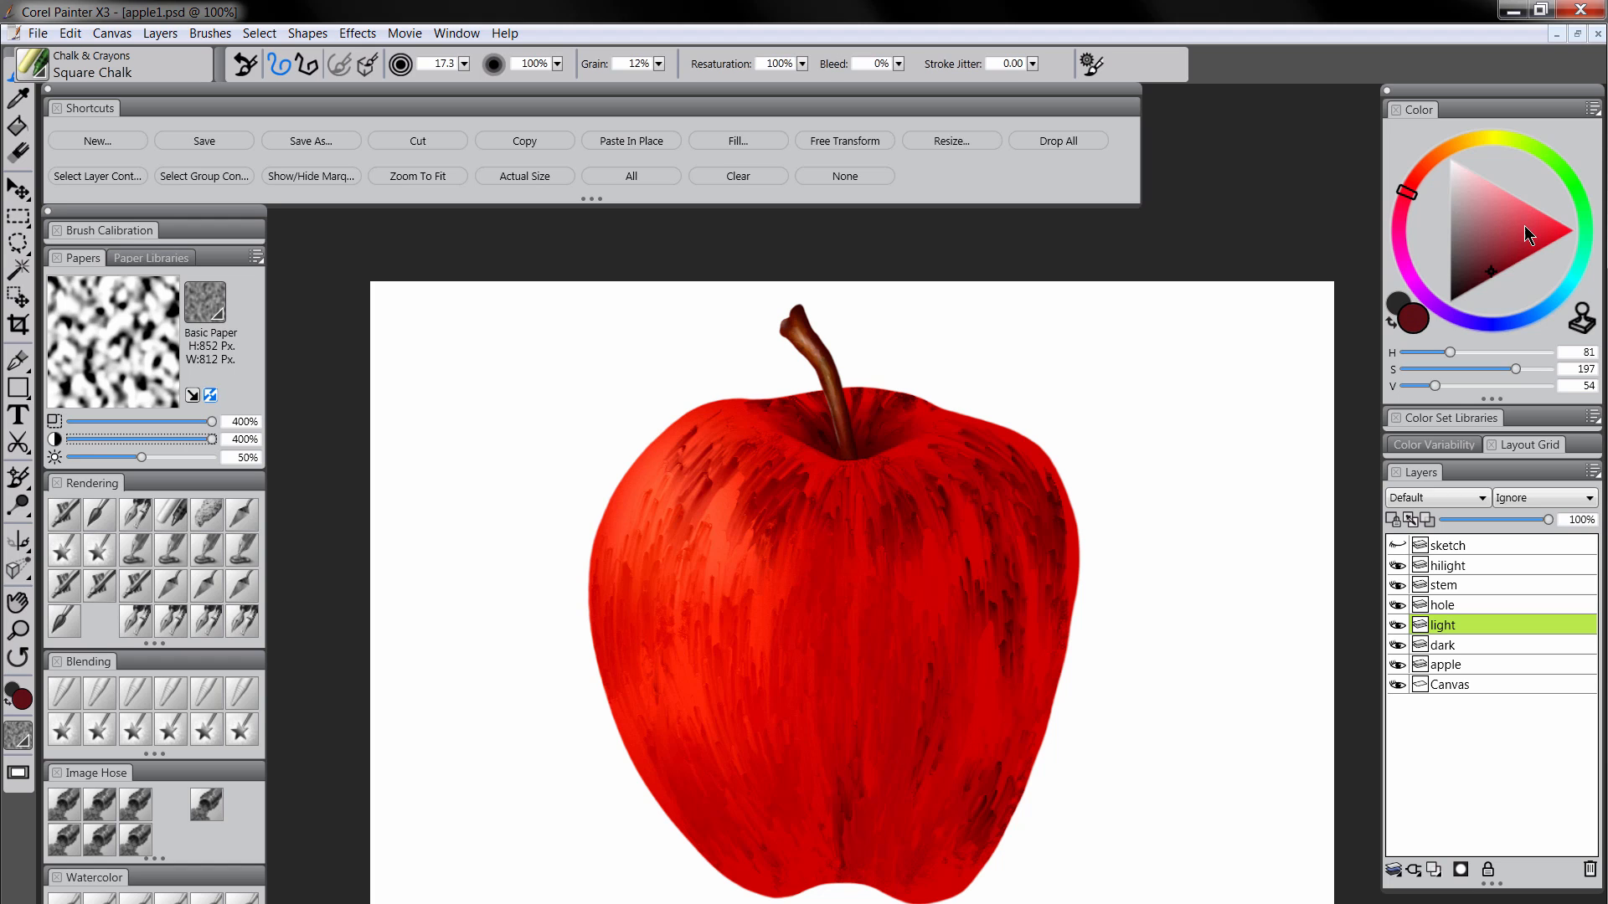
{"action": "left_click", "coordinate": [1547, 217]}
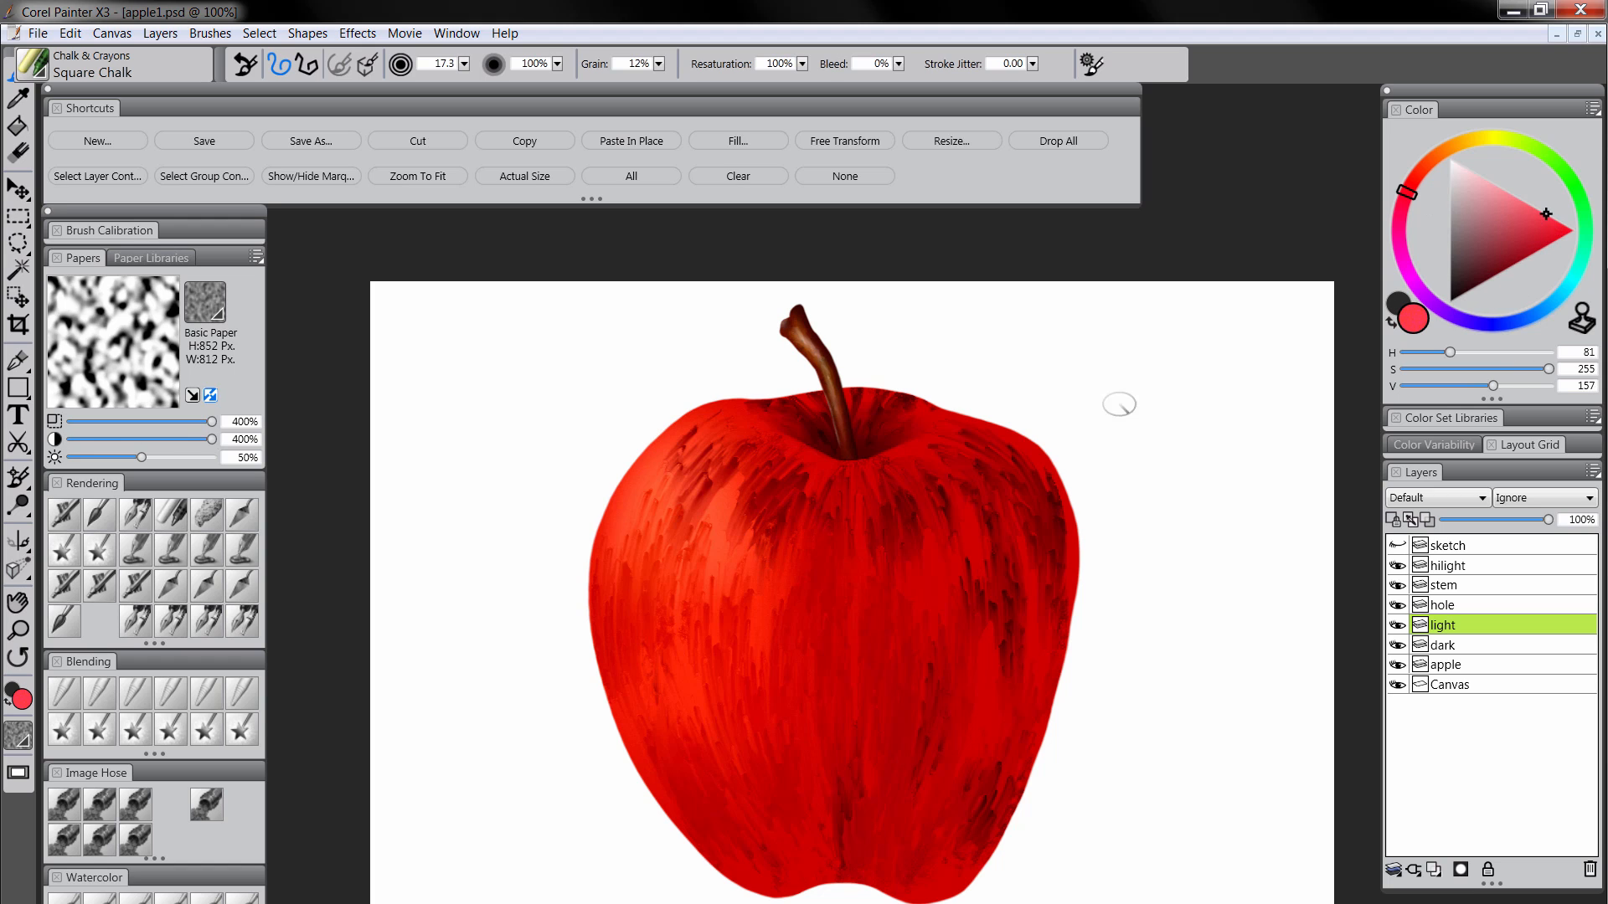
{"action": "left_click", "coordinate": [1430, 498]}
{"action": "left_click", "coordinate": [1408, 653]}
{"action": "key", "text": "]"}
{"action": "mouse_move", "coordinate": [670, 474]}
{"action": "left_mouse_down"}
{"action": "mouse_move", "coordinate": [617, 549]}
{"action": "mouse_move", "coordinate": [731, 424]}
{"action": "left_mouse_up"}
{"action": "mouse_move", "coordinate": [738, 489]}
{"action": "left_mouse_down"}
{"action": "mouse_move", "coordinate": [692, 612]}
{"action": "mouse_move", "coordinate": [746, 487]}
{"action": "mouse_move", "coordinate": [747, 643]}
{"action": "mouse_move", "coordinate": [769, 569]}
{"action": "mouse_move", "coordinate": [675, 640]}
{"action": "mouse_move", "coordinate": [627, 616]}
{"action": "mouse_move", "coordinate": [685, 746]}
{"action": "mouse_move", "coordinate": [752, 781]}
{"action": "mouse_move", "coordinate": [767, 764]}
{"action": "mouse_move", "coordinate": [770, 743]}
{"action": "mouse_move", "coordinate": [675, 678]}
{"action": "mouse_move", "coordinate": [696, 743]}
{"action": "mouse_move", "coordinate": [758, 719]}
{"action": "mouse_move", "coordinate": [677, 759]}
{"action": "mouse_move", "coordinate": [748, 785]}
{"action": "mouse_move", "coordinate": [823, 651]}
{"action": "mouse_move", "coordinate": [846, 662]}
{"action": "mouse_move", "coordinate": [852, 614]}
{"action": "mouse_move", "coordinate": [815, 556]}
{"action": "mouse_move", "coordinate": [836, 586]}
{"action": "left_mouse_up"}
Chalk orange flecks (H 94) down the apple's right side and yellow-orange and yellow-green flecks (H 111, H 134) around the stem hollow
{"action": "left_click_drag", "start_coordinate": [1407, 191], "coordinate": [1423, 159]}
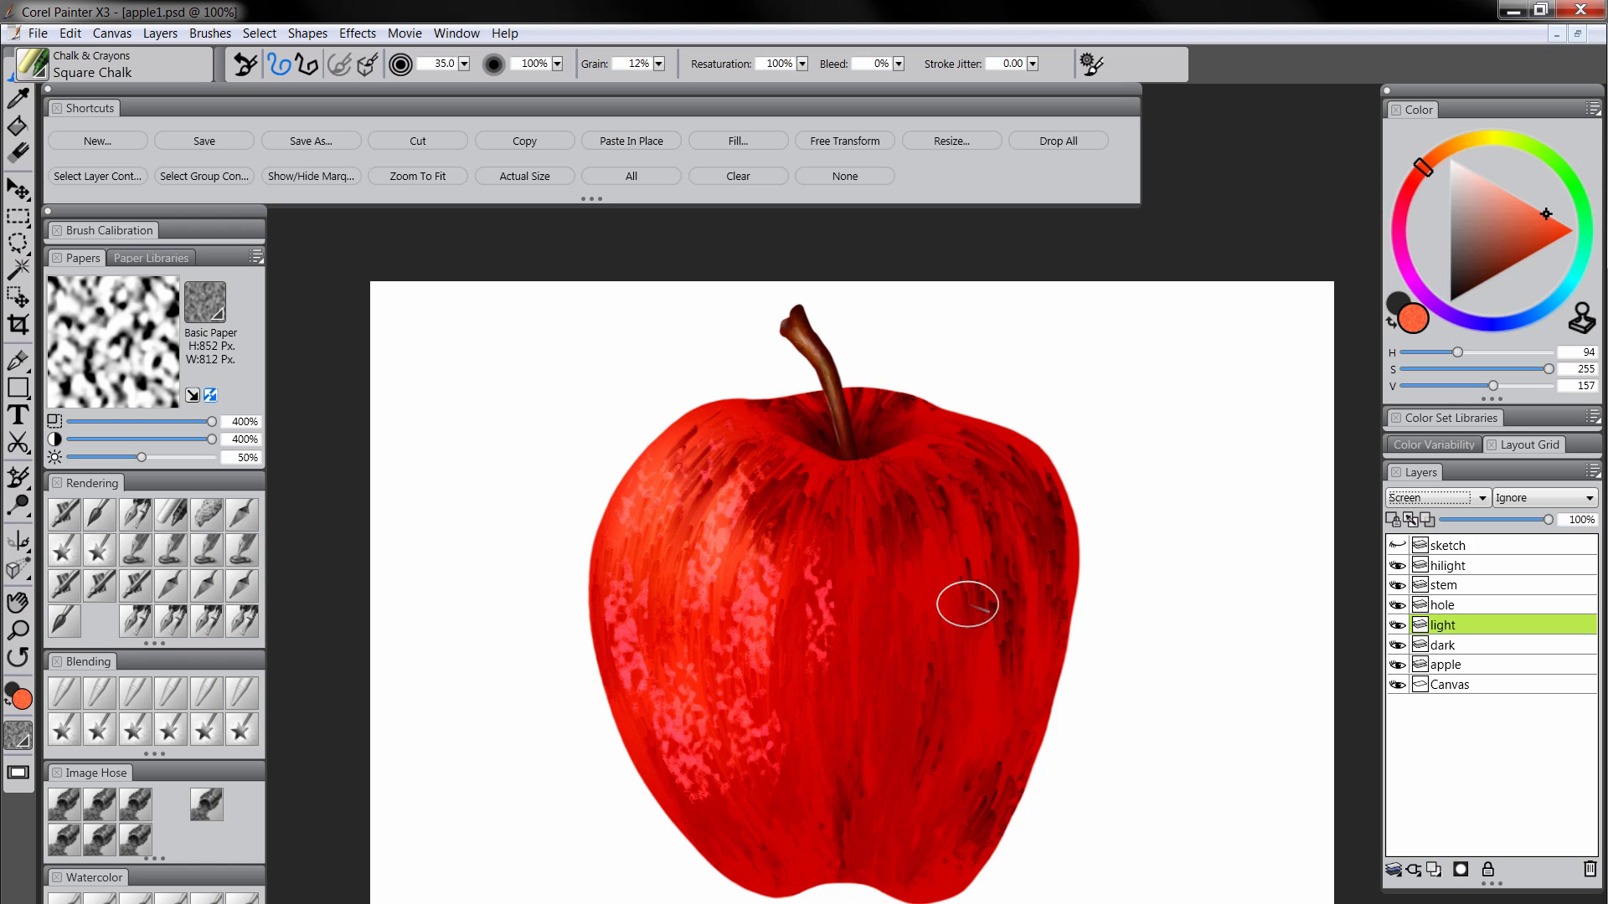
{"action": "mouse_move", "coordinate": [969, 599]}
{"action": "left_mouse_down"}
{"action": "mouse_move", "coordinate": [945, 775]}
{"action": "mouse_move", "coordinate": [996, 667]}
{"action": "mouse_move", "coordinate": [996, 758]}
{"action": "mouse_move", "coordinate": [931, 819]}
{"action": "mouse_move", "coordinate": [878, 801]}
{"action": "mouse_move", "coordinate": [916, 566]}
{"action": "mouse_move", "coordinate": [909, 585]}
{"action": "mouse_move", "coordinate": [901, 504]}
{"action": "mouse_move", "coordinate": [978, 561]}
{"action": "mouse_move", "coordinate": [944, 560]}
{"action": "mouse_move", "coordinate": [963, 503]}
{"action": "mouse_move", "coordinate": [1021, 544]}
{"action": "mouse_move", "coordinate": [1019, 693]}
{"action": "left_mouse_up"}
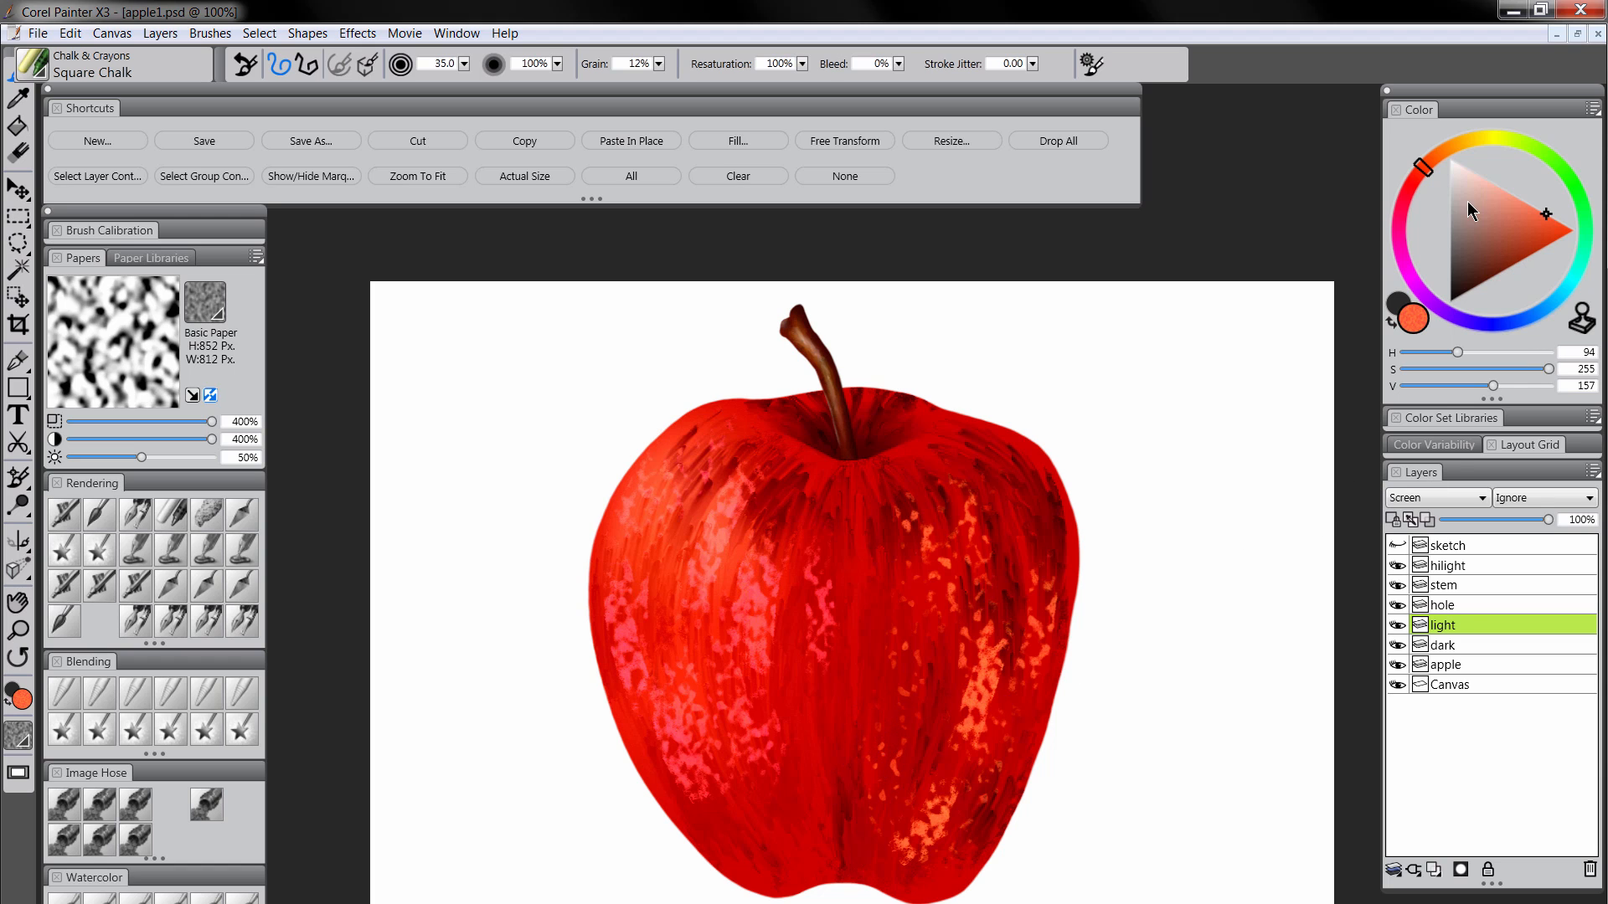
{"action": "left_click", "coordinate": [1457, 147]}
{"action": "mouse_move", "coordinate": [818, 514]}
{"action": "left_mouse_down"}
{"action": "mouse_move", "coordinate": [833, 607]}
{"action": "mouse_move", "coordinate": [880, 537]}
{"action": "mouse_move", "coordinate": [878, 552]}
{"action": "mouse_move", "coordinate": [783, 513]}
{"action": "mouse_move", "coordinate": [776, 550]}
{"action": "left_mouse_up"}
{"action": "mouse_move", "coordinate": [855, 417]}
{"action": "left_mouse_down"}
{"action": "mouse_move", "coordinate": [816, 422]}
{"action": "mouse_move", "coordinate": [860, 442]}
{"action": "mouse_move", "coordinate": [891, 427]}
{"action": "left_mouse_up"}
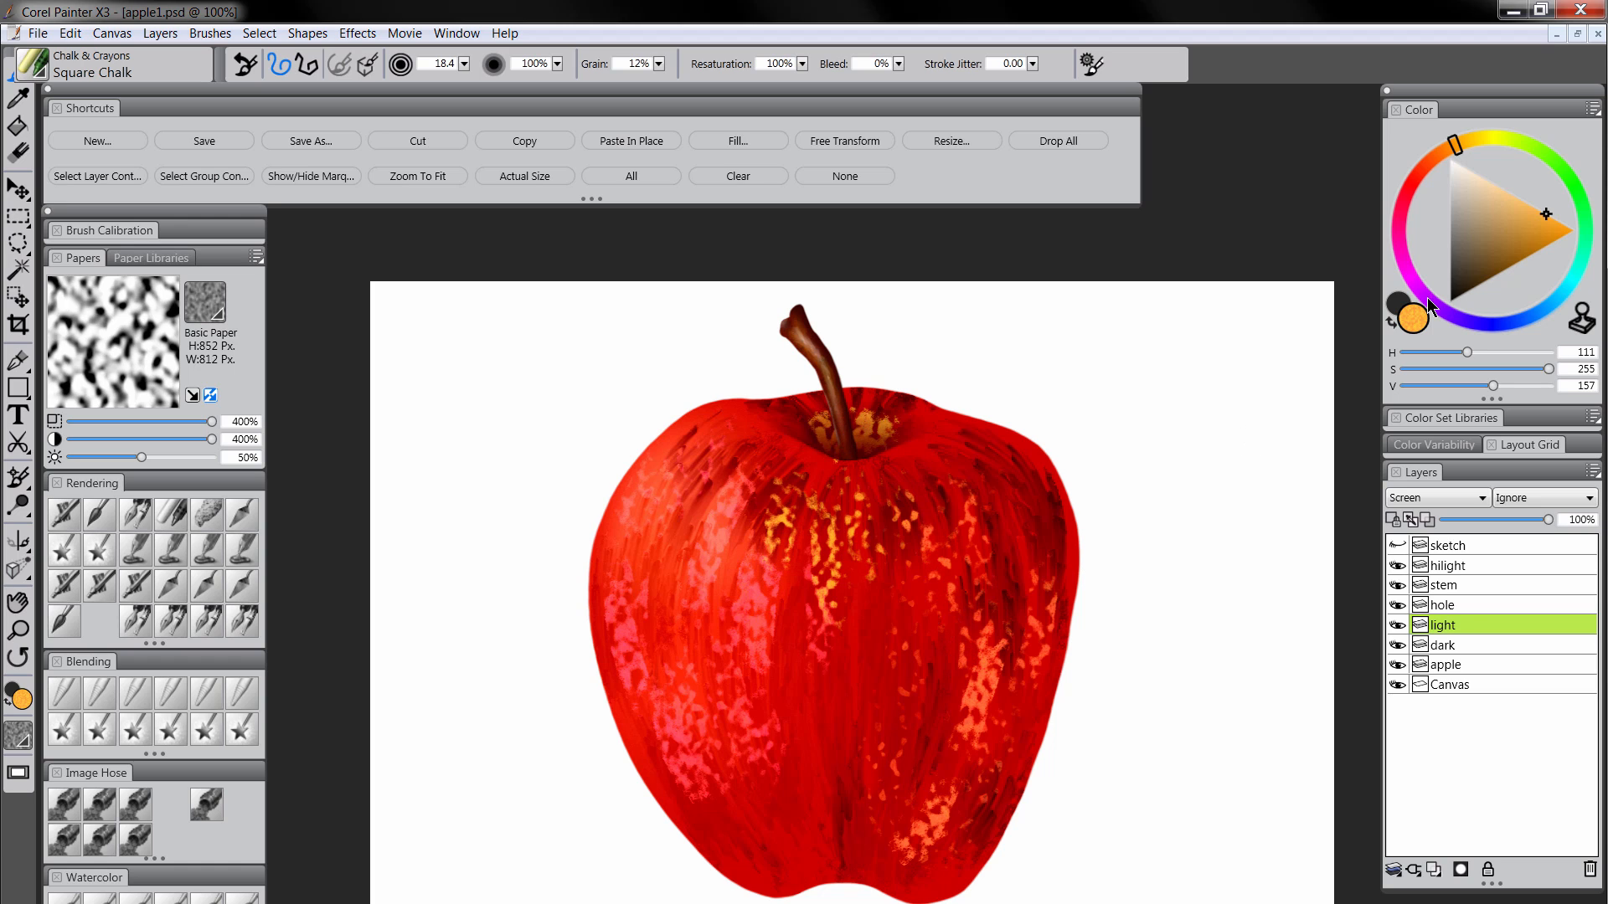
{"action": "left_click", "coordinate": [1505, 144]}
{"action": "left_click_drag", "start_coordinate": [837, 449], "coordinate": [865, 445]}
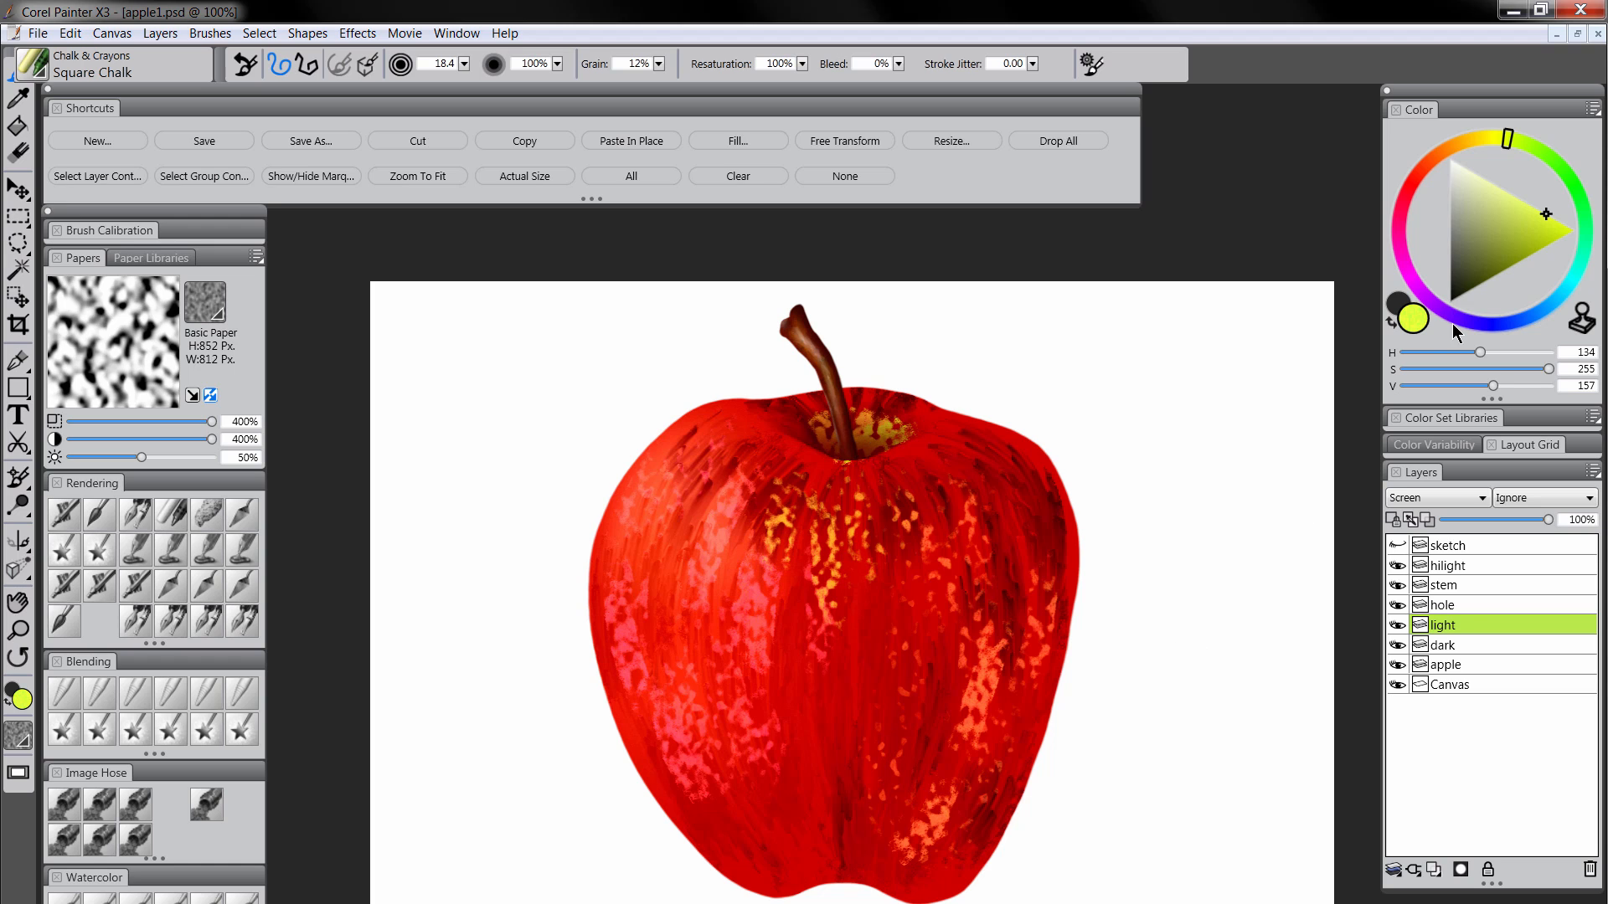
Chalk yellow flecks (H 118, S 255, V 157) on the apple's upper-left shoulder, and switch to the Coarse Oily Blender
{"action": "left_click", "coordinate": [1470, 143]}
{"action": "mouse_move", "coordinate": [682, 458]}
{"action": "left_mouse_down"}
{"action": "mouse_move", "coordinate": [651, 520]}
{"action": "mouse_move", "coordinate": [628, 519]}
{"action": "mouse_move", "coordinate": [641, 534]}
{"action": "left_mouse_up"}
{"action": "left_click", "coordinate": [64, 693]}
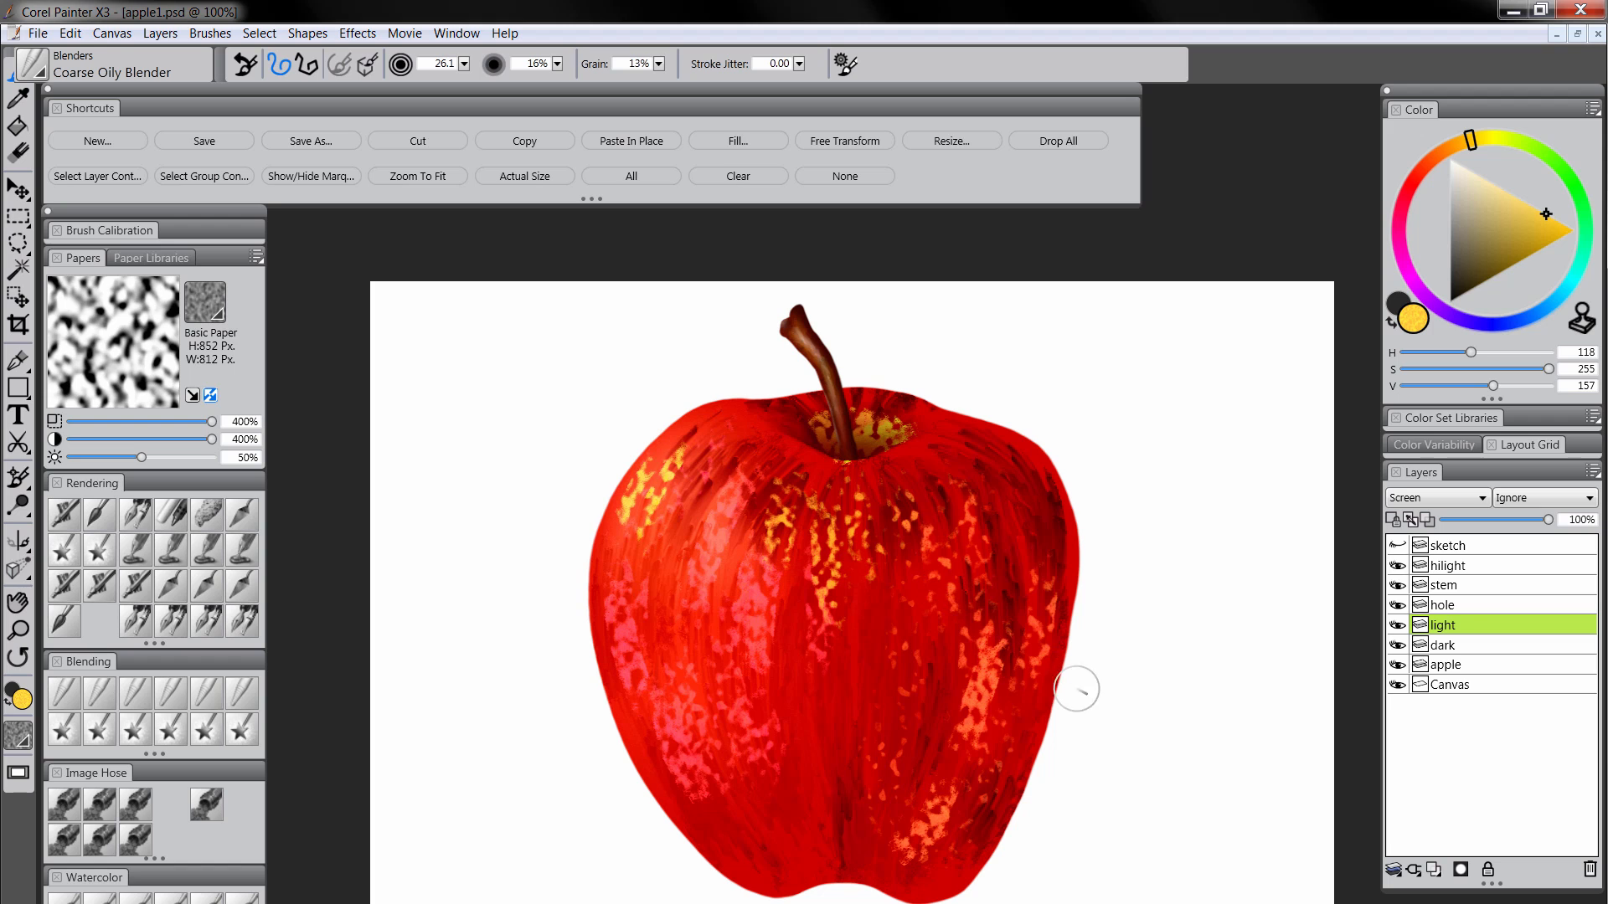
Try blending the flecks in the stem hollow and on the left side of the light layer, and undo the strokes
{"action": "mouse_move", "coordinate": [879, 424]}
{"action": "left_mouse_down"}
{"action": "mouse_move", "coordinate": [910, 412]}
{"action": "mouse_move", "coordinate": [877, 426]}
{"action": "left_mouse_up"}
{"action": "mouse_move", "coordinate": [684, 457]}
{"action": "left_mouse_down"}
{"action": "mouse_move", "coordinate": [630, 580]}
{"action": "mouse_move", "coordinate": [630, 641]}
{"action": "mouse_move", "coordinate": [636, 562]}
{"action": "mouse_move", "coordinate": [658, 694]}
{"action": "left_mouse_up"}
{"action": "key", "text": "ctrl+z"}
{"action": "key", "text": "ctrl+z"}
Save the painting and collapse the light, dark and apple layers into one layer named apple
{"action": "key", "text": "ctrl+s"}
{"action": "key", "text": "Return"}
{"action": "left_click", "coordinate": [1459, 663], "text": "shift"}
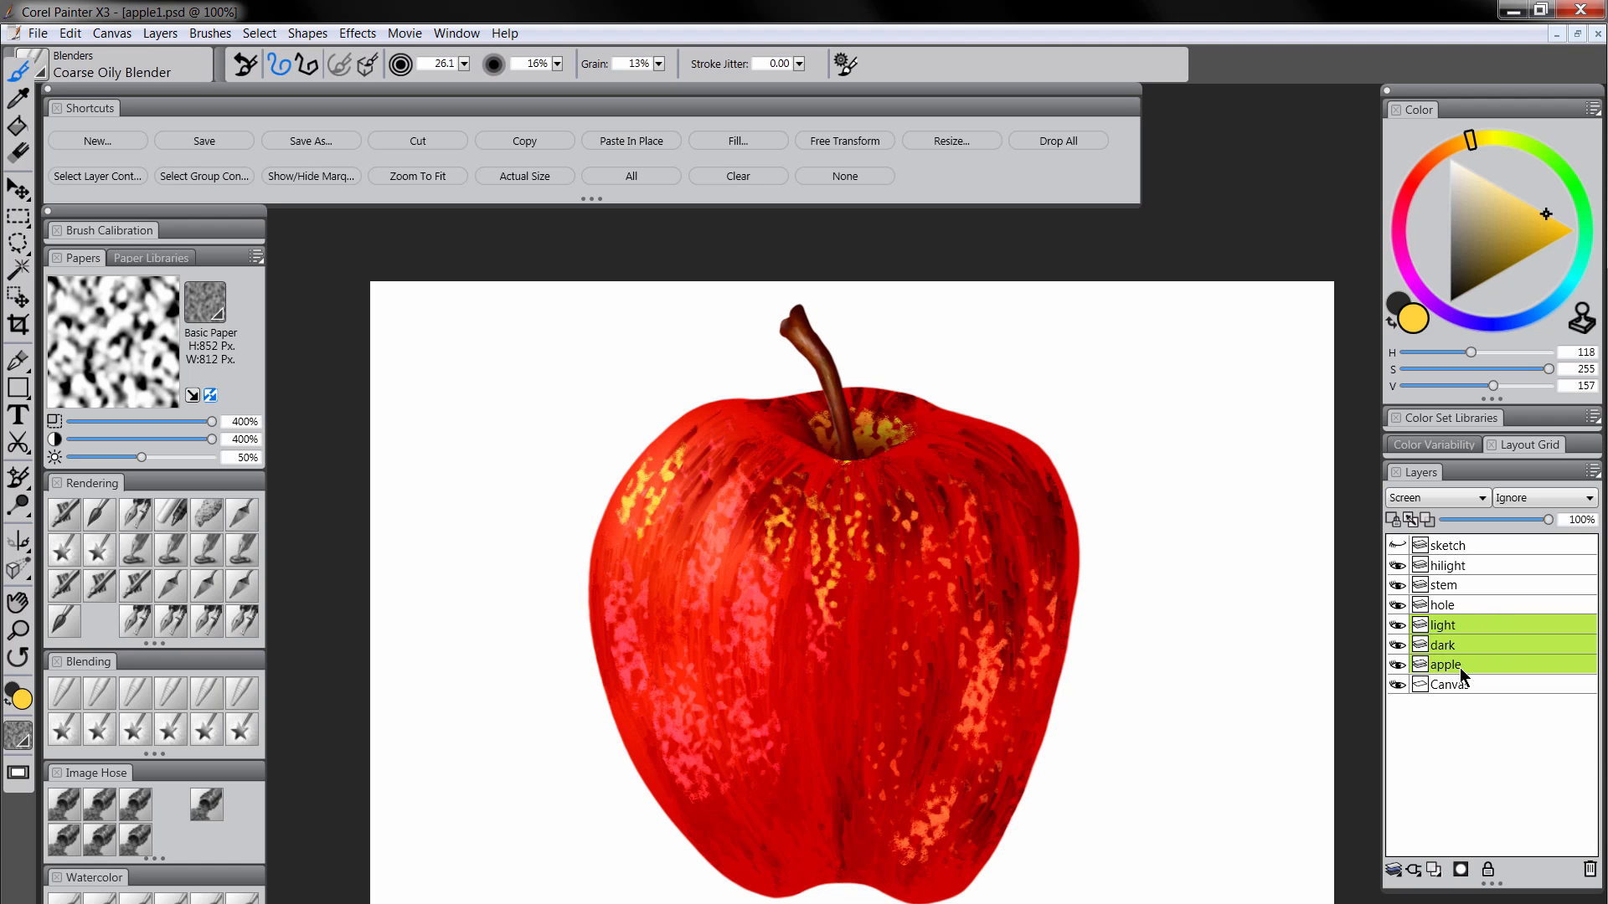
{"action": "key", "text": "ctrl+e"}
{"action": "double_click", "coordinate": [1445, 626]}
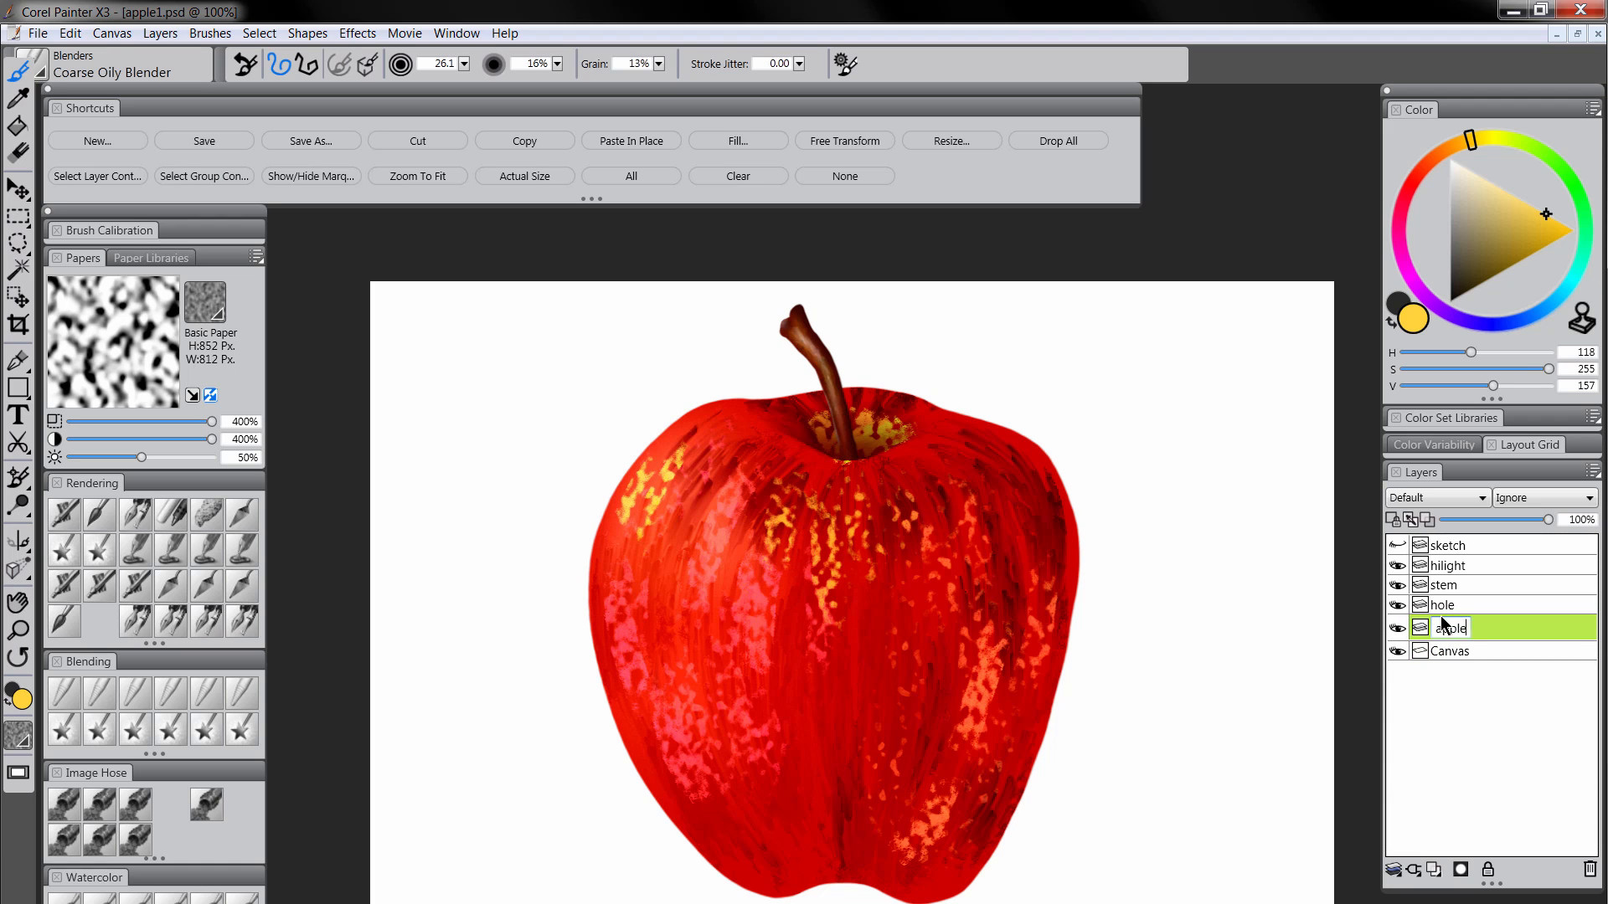
{"action": "key", "text": "Return"}
{"action": "left_click", "coordinate": [1399, 625]}
{"action": "left_click", "coordinate": [1398, 625]}
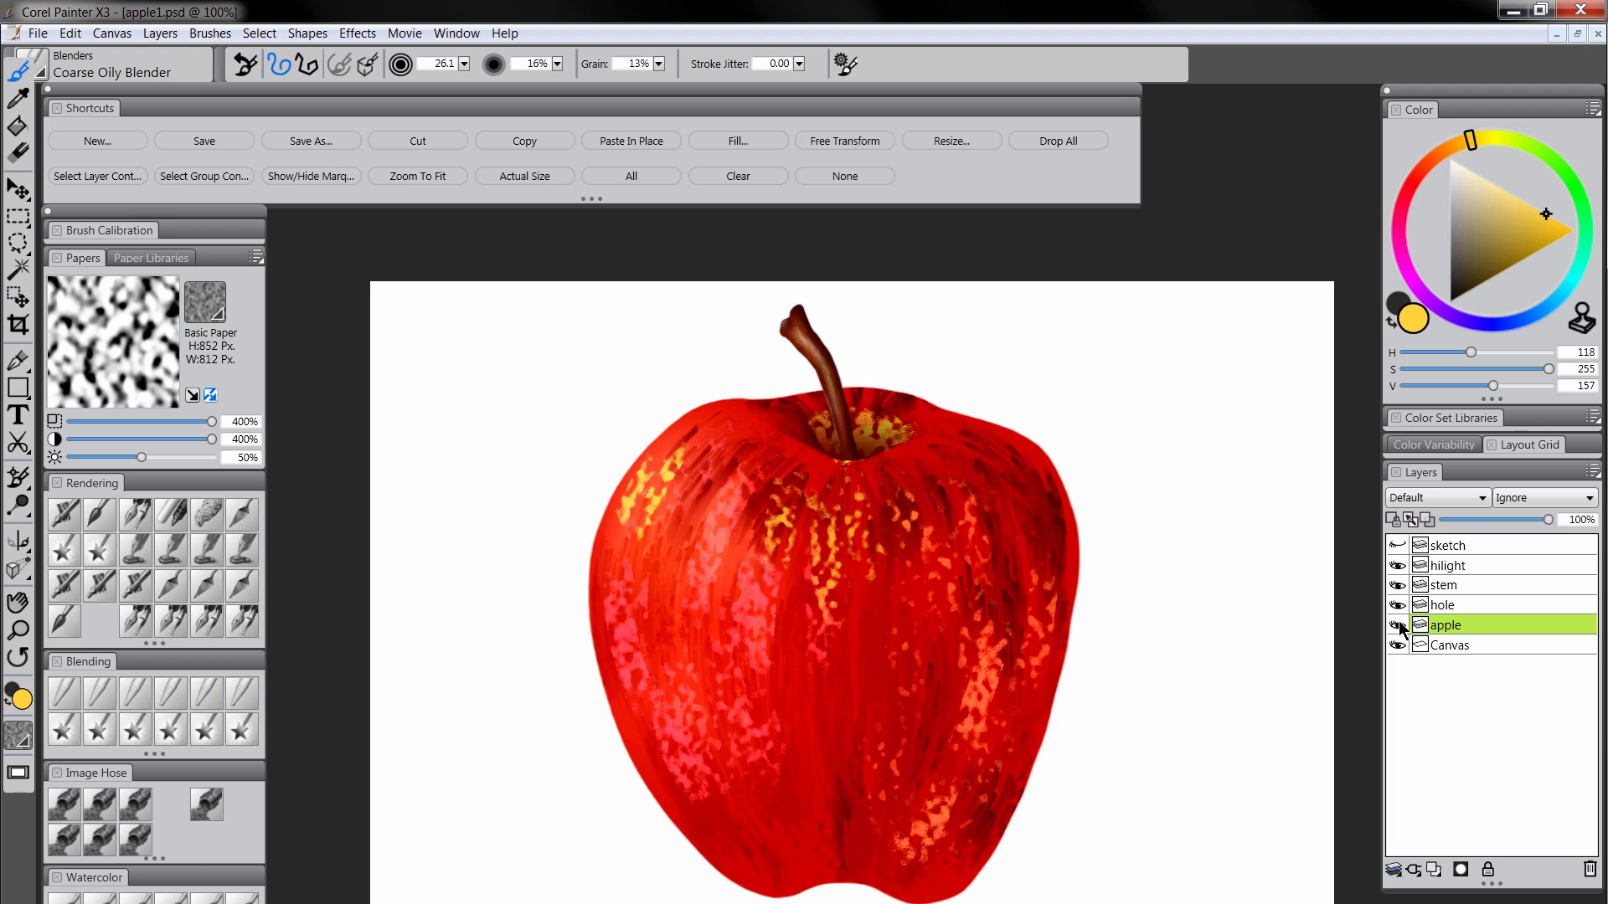
{"action": "left_click", "coordinate": [1398, 624]}
{"action": "left_click", "coordinate": [1398, 625]}
Blend the light and dark flecks across the whole merged apple into curved streaks with the Coarse Oily Blender at size 26.1
{"action": "mouse_move", "coordinate": [670, 469]}
{"action": "left_mouse_down"}
{"action": "mouse_move", "coordinate": [635, 559]}
{"action": "mouse_move", "coordinate": [656, 490]}
{"action": "mouse_move", "coordinate": [641, 488]}
{"action": "mouse_move", "coordinate": [633, 579]}
{"action": "mouse_move", "coordinate": [673, 506]}
{"action": "mouse_move", "coordinate": [629, 559]}
{"action": "mouse_move", "coordinate": [622, 630]}
{"action": "mouse_move", "coordinate": [613, 608]}
{"action": "mouse_move", "coordinate": [648, 704]}
{"action": "mouse_move", "coordinate": [647, 557]}
{"action": "mouse_move", "coordinate": [708, 802]}
{"action": "mouse_move", "coordinate": [679, 661]}
{"action": "mouse_move", "coordinate": [731, 808]}
{"action": "mouse_move", "coordinate": [711, 518]}
{"action": "mouse_move", "coordinate": [692, 594]}
{"action": "mouse_move", "coordinate": [732, 444]}
{"action": "mouse_move", "coordinate": [691, 498]}
{"action": "mouse_move", "coordinate": [685, 469]}
{"action": "mouse_move", "coordinate": [759, 426]}
{"action": "mouse_move", "coordinate": [848, 450]}
{"action": "mouse_move", "coordinate": [815, 422]}
{"action": "mouse_move", "coordinate": [843, 437]}
{"action": "mouse_move", "coordinate": [851, 421]}
{"action": "mouse_move", "coordinate": [811, 419]}
{"action": "mouse_move", "coordinate": [873, 421]}
{"action": "mouse_move", "coordinate": [865, 444]}
{"action": "mouse_move", "coordinate": [910, 421]}
{"action": "mouse_move", "coordinate": [804, 490]}
{"action": "mouse_move", "coordinate": [759, 573]}
{"action": "mouse_move", "coordinate": [779, 562]}
{"action": "mouse_move", "coordinate": [751, 471]}
{"action": "mouse_move", "coordinate": [714, 605]}
{"action": "mouse_move", "coordinate": [768, 586]}
{"action": "mouse_move", "coordinate": [831, 508]}
{"action": "mouse_move", "coordinate": [810, 691]}
{"action": "mouse_move", "coordinate": [837, 606]}
{"action": "mouse_move", "coordinate": [789, 610]}
{"action": "mouse_move", "coordinate": [797, 829]}
{"action": "mouse_move", "coordinate": [734, 695]}
{"action": "mouse_move", "coordinate": [724, 734]}
{"action": "mouse_move", "coordinate": [766, 831]}
{"action": "mouse_move", "coordinate": [735, 843]}
{"action": "mouse_move", "coordinate": [818, 538]}
{"action": "mouse_move", "coordinate": [808, 517]}
{"action": "mouse_move", "coordinate": [852, 511]}
{"action": "mouse_move", "coordinate": [868, 510]}
{"action": "mouse_move", "coordinate": [877, 724]}
{"action": "mouse_move", "coordinate": [898, 512]}
{"action": "mouse_move", "coordinate": [888, 706]}
{"action": "mouse_move", "coordinate": [916, 601]}
{"action": "mouse_move", "coordinate": [925, 679]}
{"action": "mouse_move", "coordinate": [902, 845]}
{"action": "mouse_move", "coordinate": [968, 689]}
{"action": "mouse_move", "coordinate": [921, 870]}
{"action": "mouse_move", "coordinate": [1005, 595]}
{"action": "mouse_move", "coordinate": [973, 806]}
{"action": "mouse_move", "coordinate": [1039, 612]}
{"action": "mouse_move", "coordinate": [1028, 695]}
{"action": "mouse_move", "coordinate": [958, 490]}
{"action": "mouse_move", "coordinate": [976, 669]}
{"action": "mouse_move", "coordinate": [991, 550]}
{"action": "mouse_move", "coordinate": [1012, 636]}
{"action": "mouse_move", "coordinate": [990, 521]}
{"action": "left_mouse_up"}
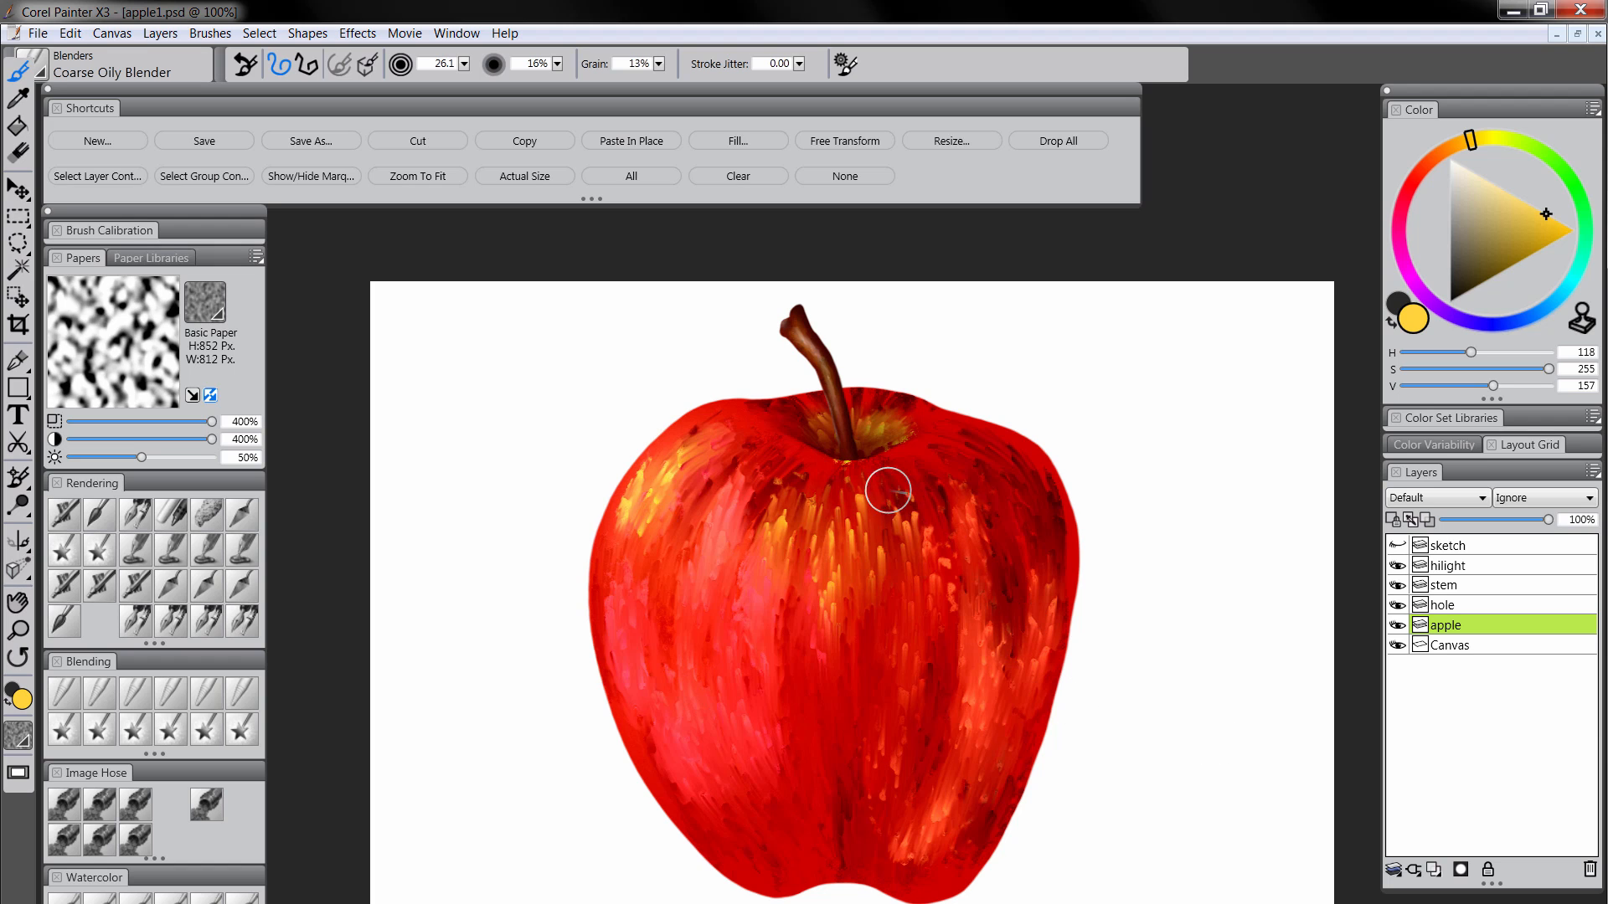
{"action": "mouse_move", "coordinate": [886, 485]}
{"action": "left_mouse_down"}
{"action": "mouse_move", "coordinate": [908, 594]}
{"action": "mouse_move", "coordinate": [831, 528]}
{"action": "mouse_move", "coordinate": [940, 720]}
{"action": "left_mouse_up"}
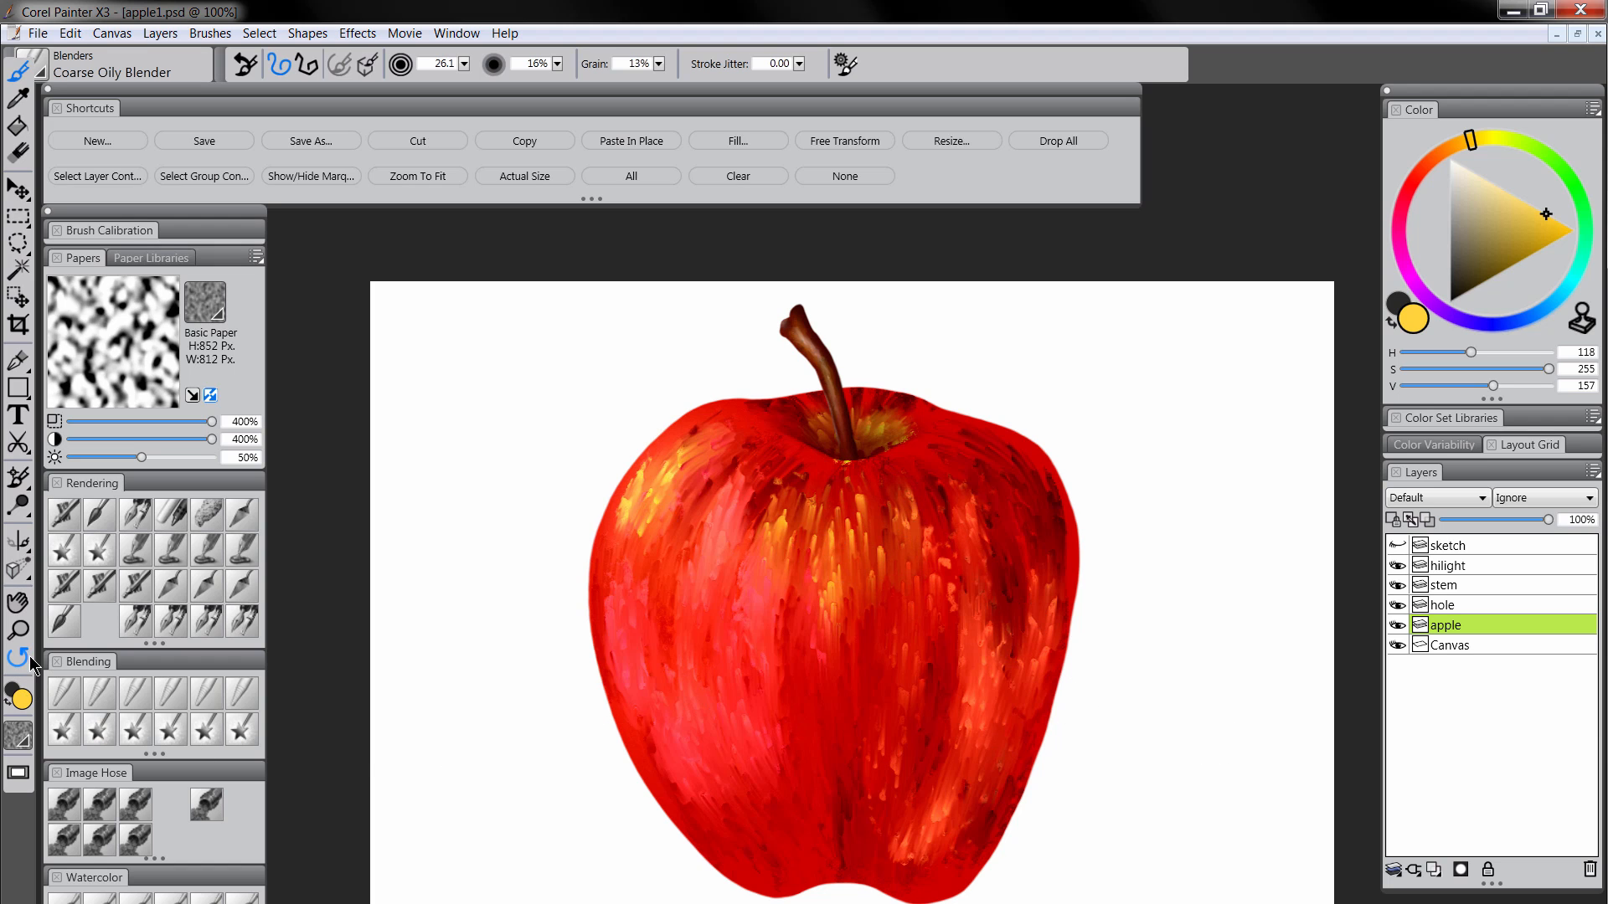
Zoom out to 10% to examine the whole apple at a small size
{"action": "left_click", "coordinate": [18, 629]}
{"action": "left_click", "coordinate": [926, 689], "text": "alt"}
{"action": "left_click", "coordinate": [947, 729], "text": "alt"}
{"action": "left_click", "coordinate": [954, 741], "text": "alt"}
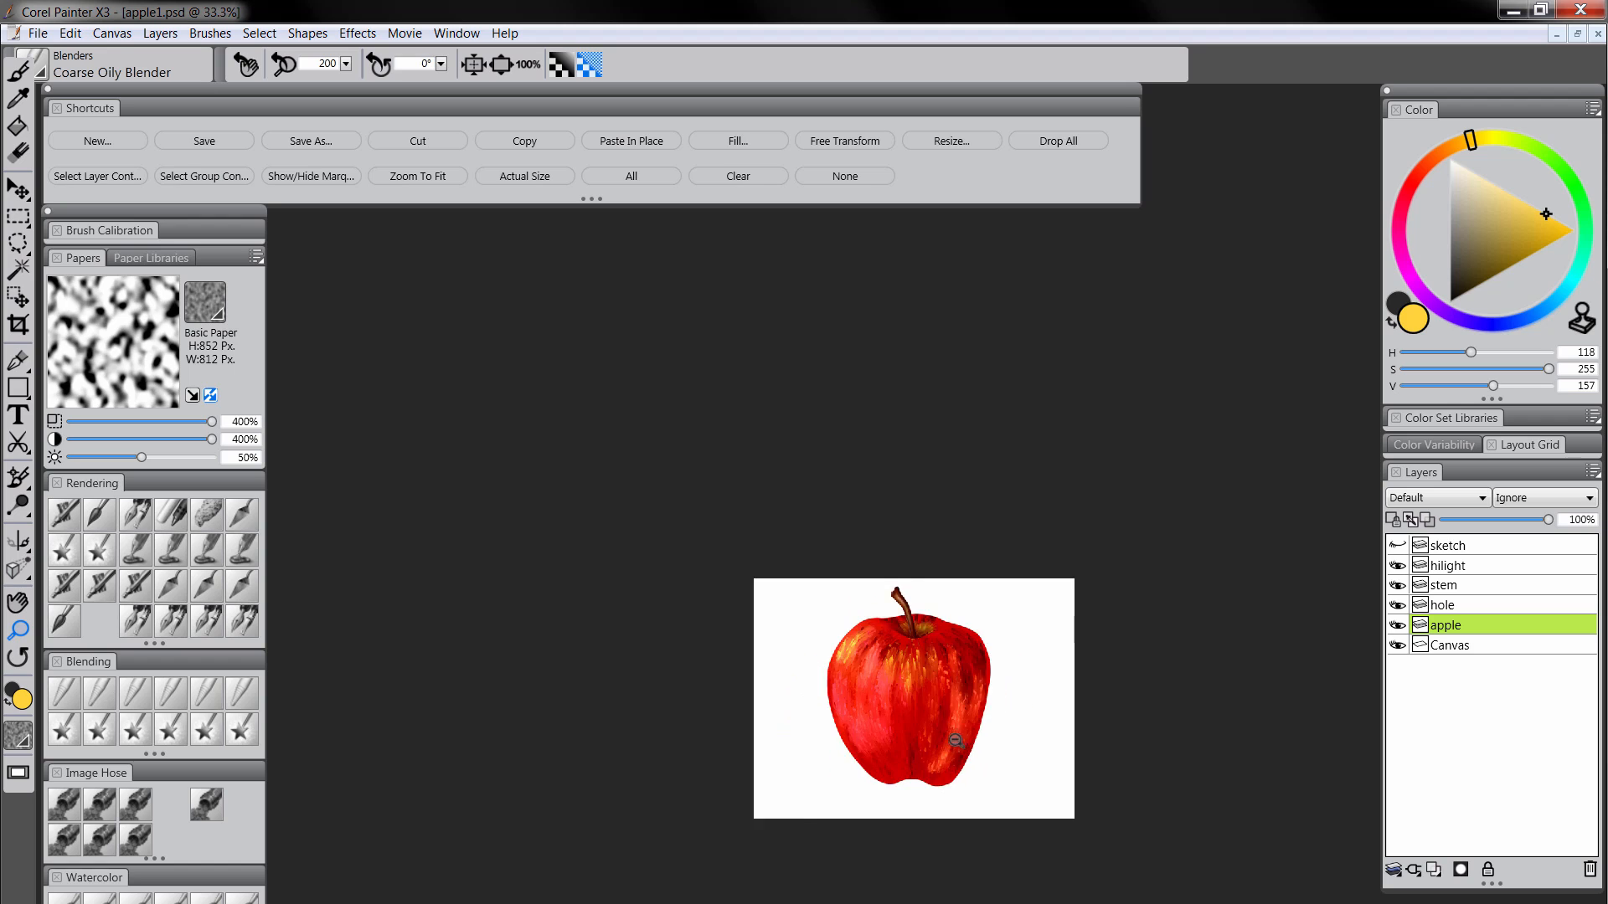
{"action": "left_click", "coordinate": [955, 740], "text": "alt"}
{"action": "left_click", "coordinate": [994, 769], "text": "alt"}
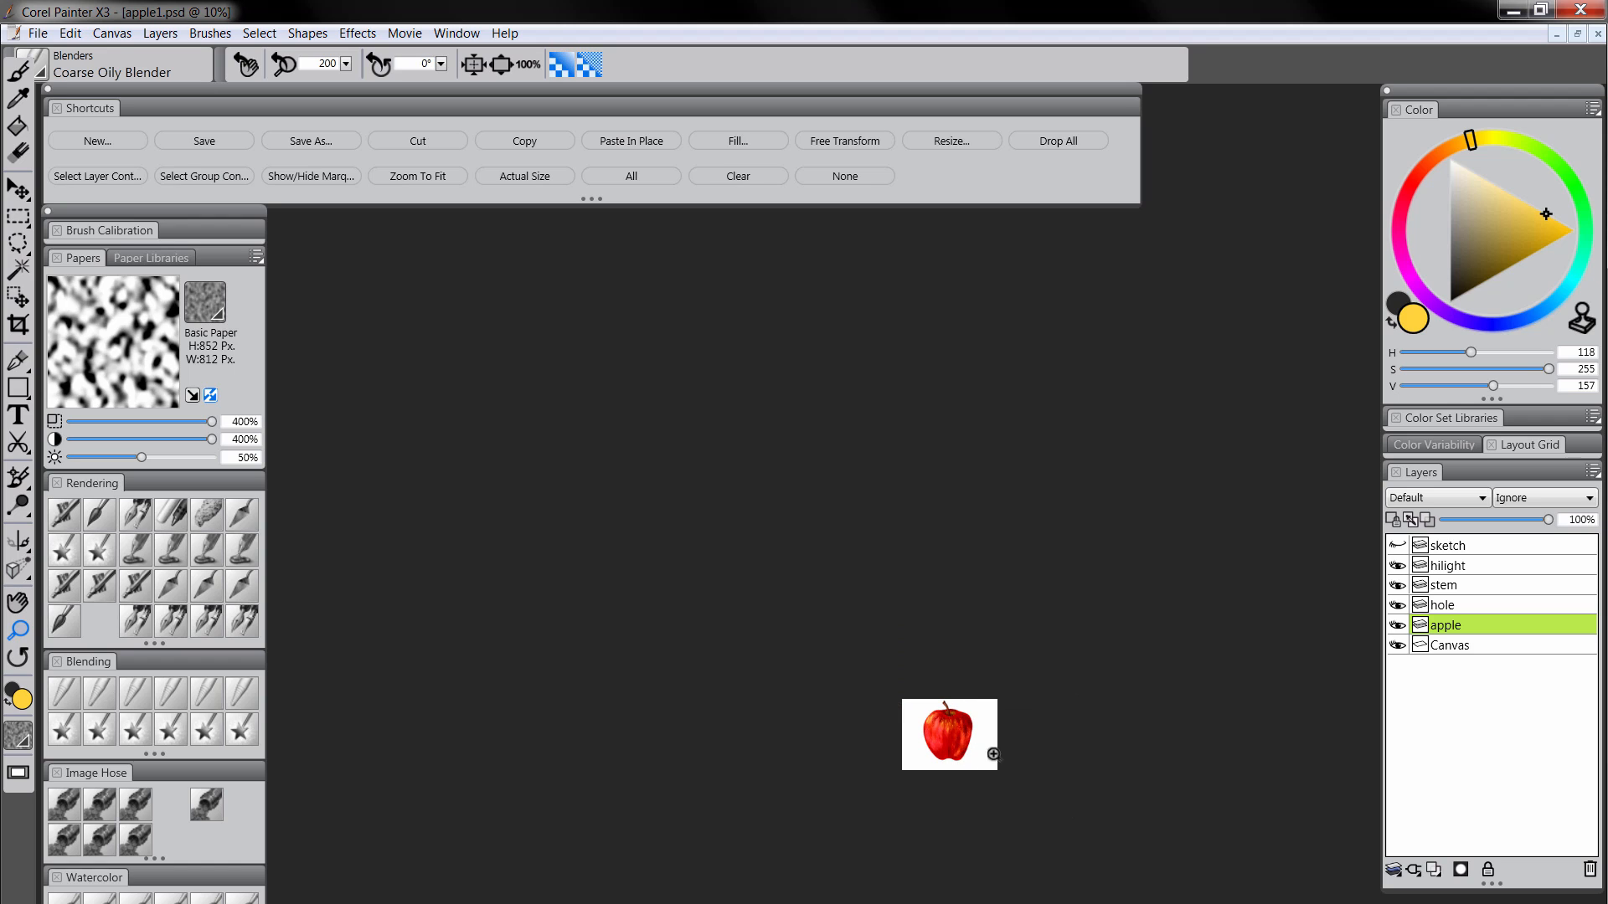
Add a layer named bw above the sketch layer and set its composite method to Color
{"action": "left_click", "coordinate": [964, 745]}
{"action": "left_click", "coordinate": [969, 758]}
{"action": "left_click", "coordinate": [951, 783]}
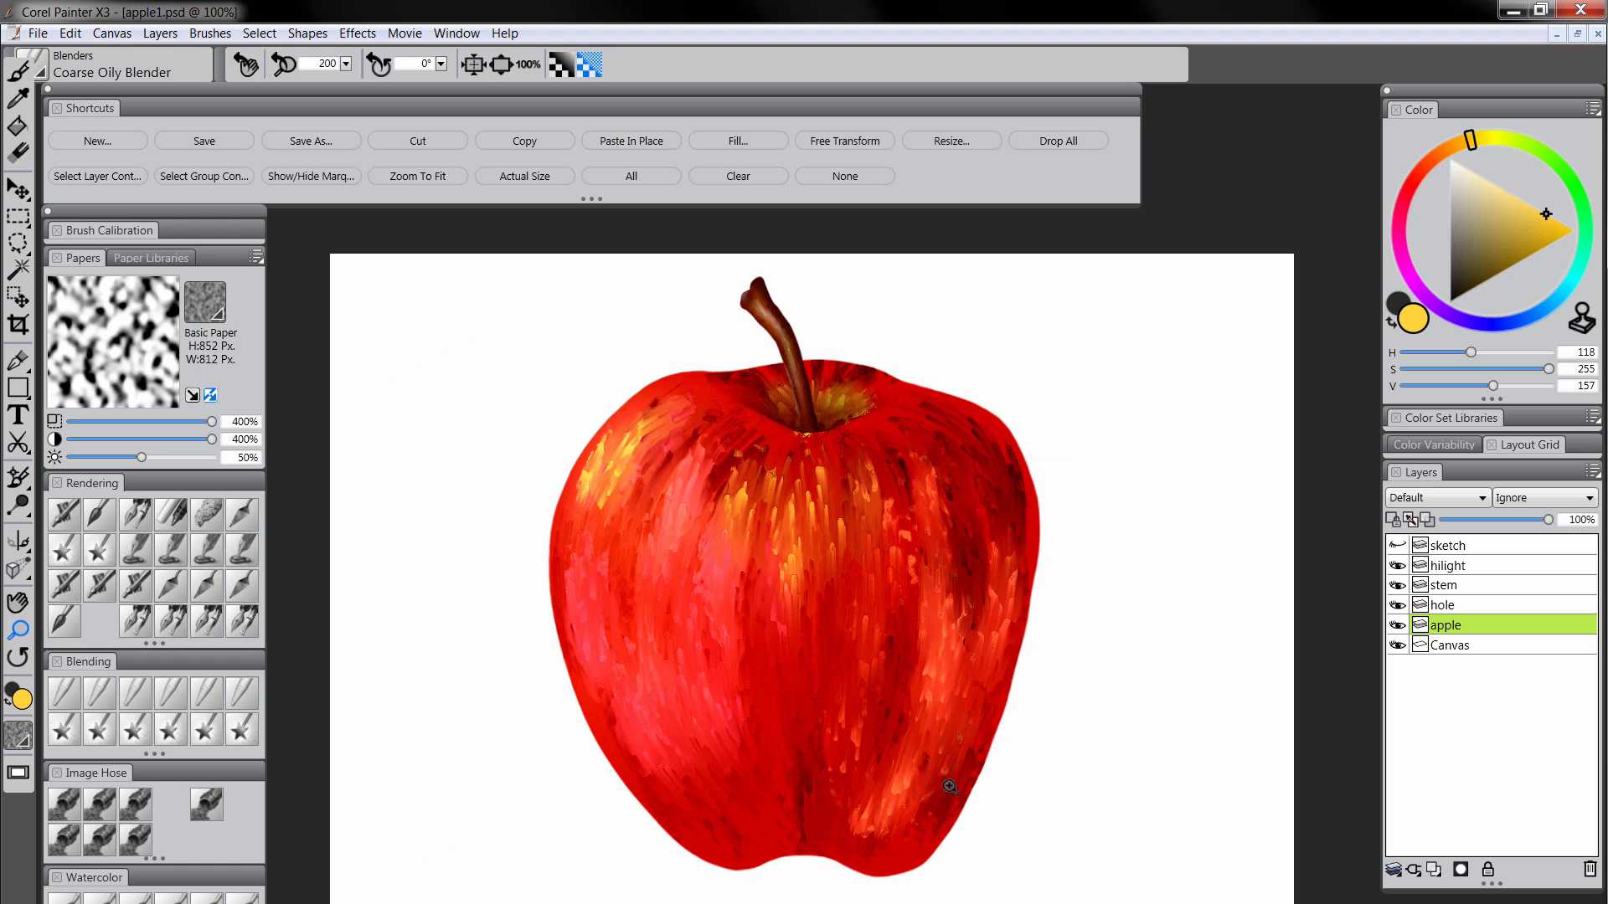
{"action": "left_click", "coordinate": [1455, 545]}
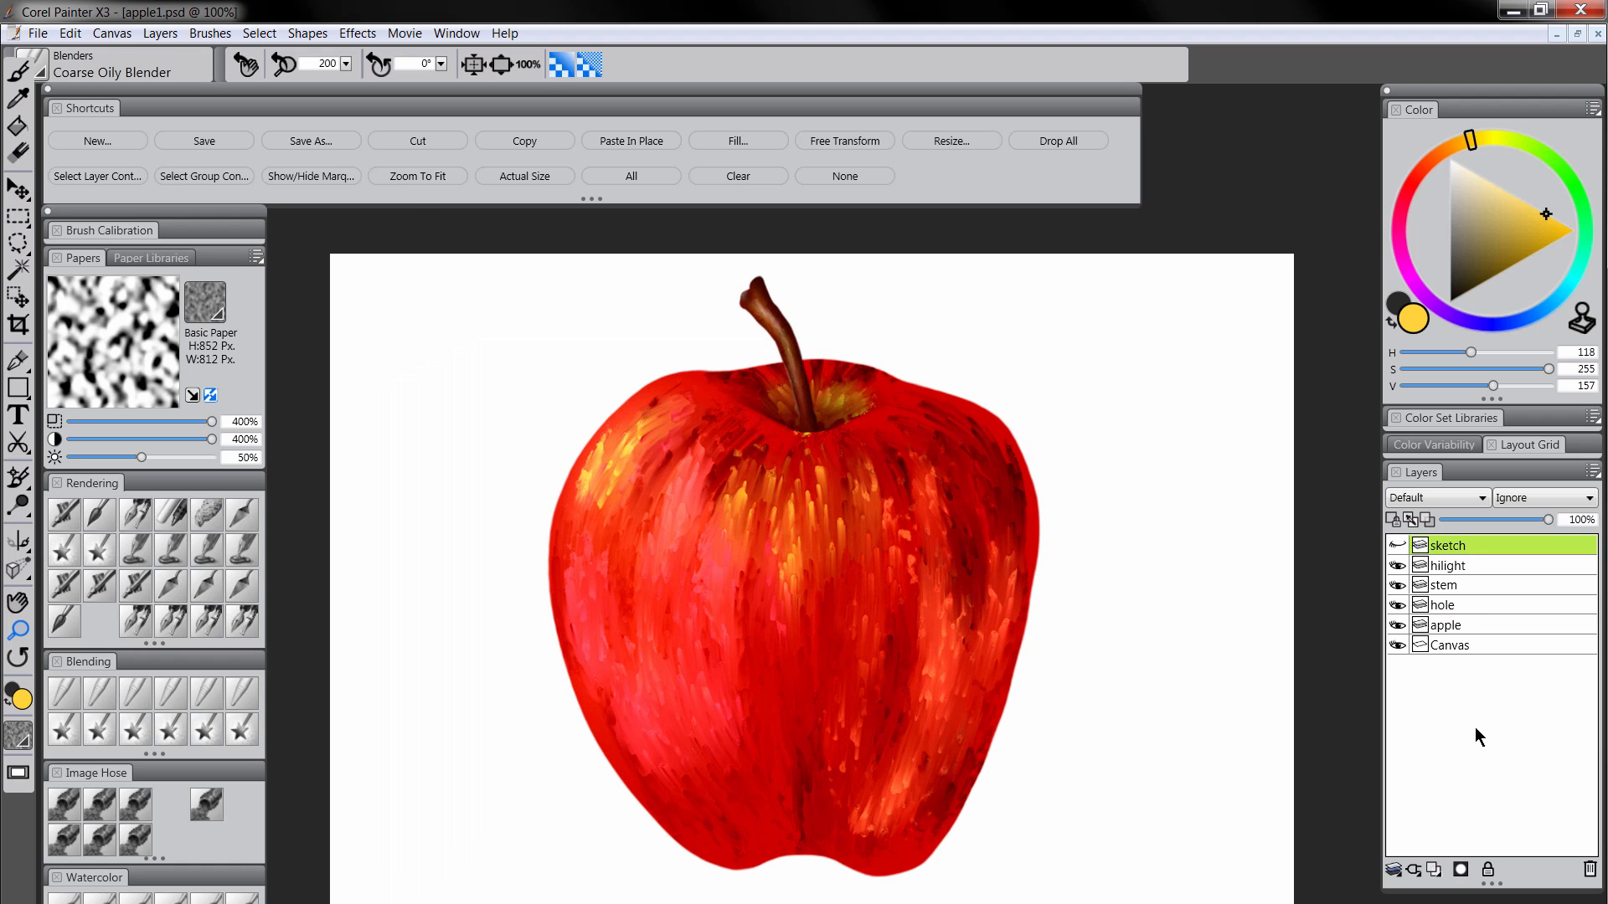
{"action": "left_click", "coordinate": [1434, 871]}
{"action": "double_click", "coordinate": [1457, 549]}
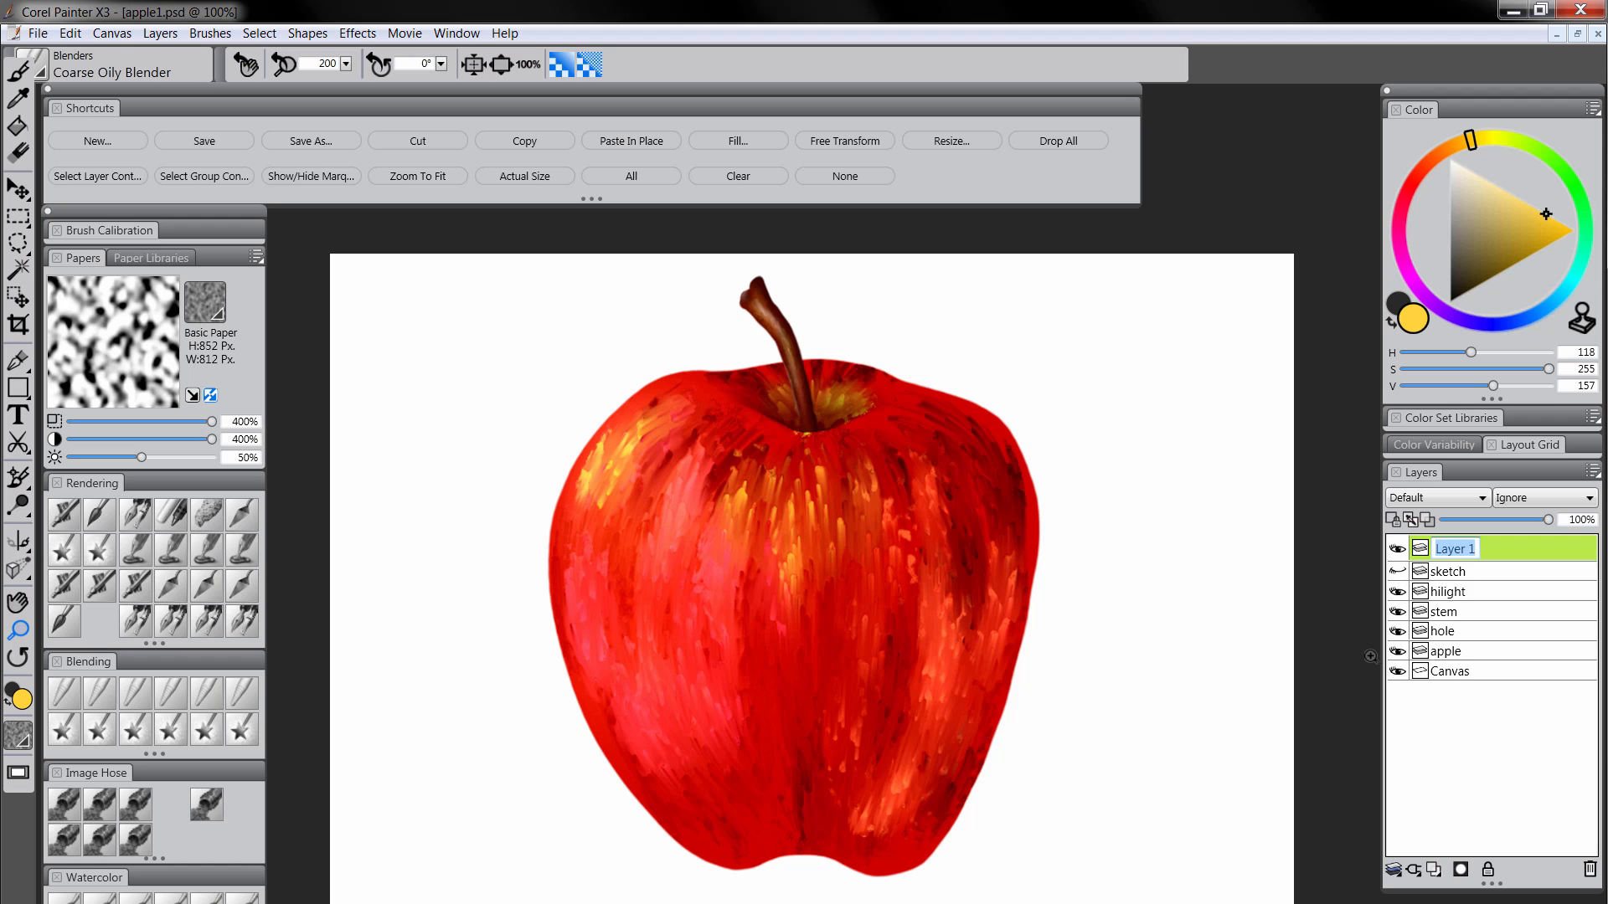
{"action": "type", "text": "bw"}
{"action": "key", "text": "Return"}
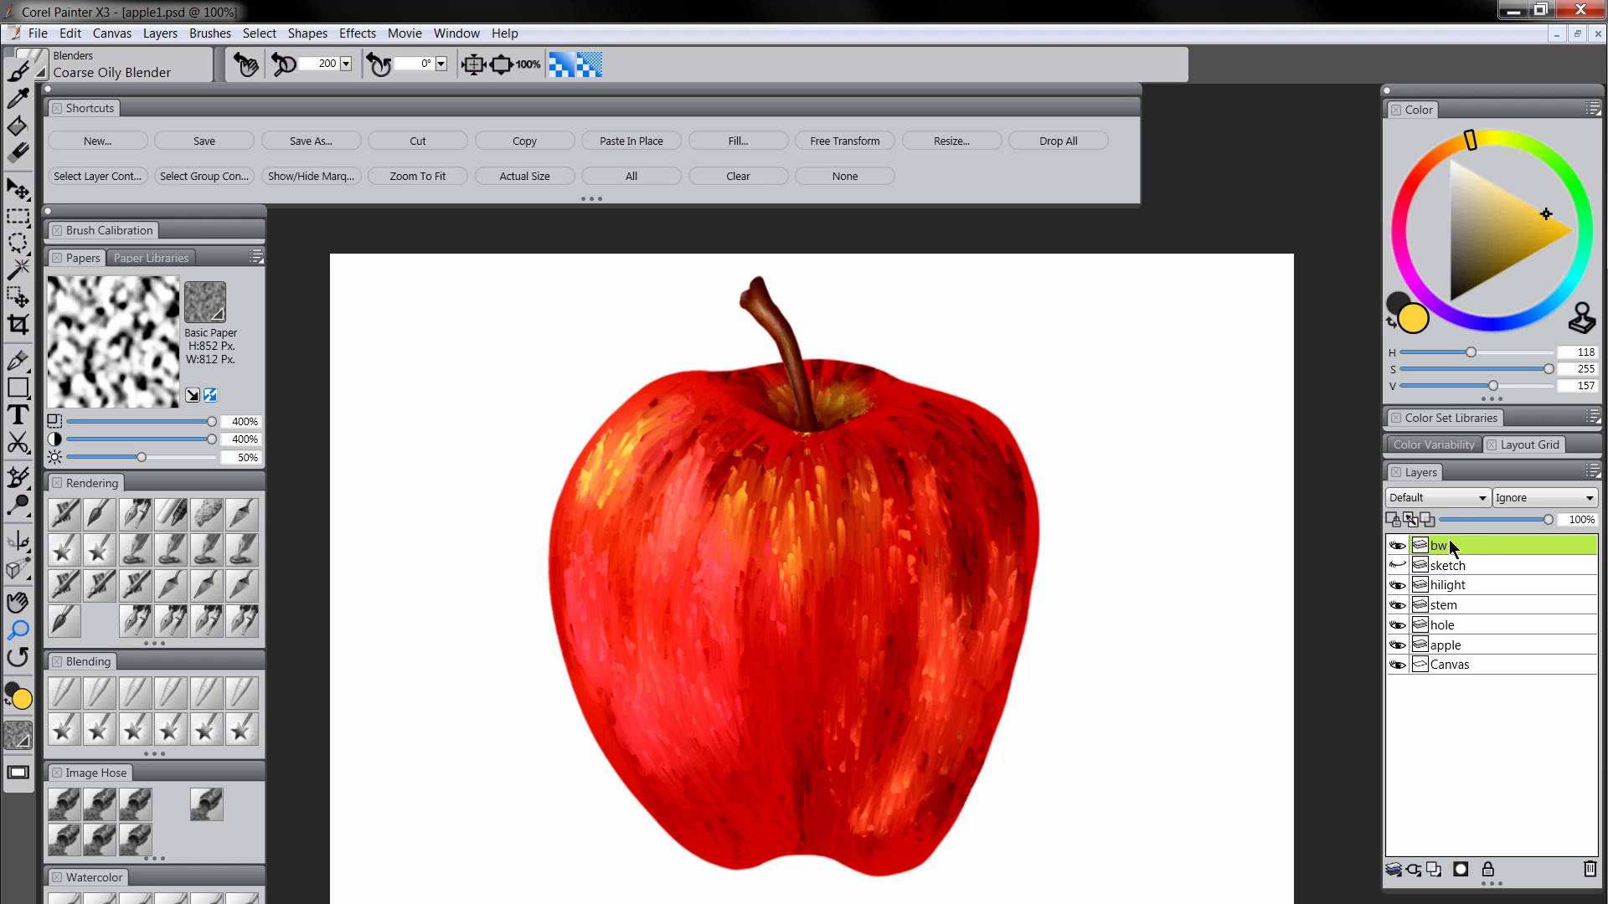
{"action": "left_click", "coordinate": [1431, 499]}
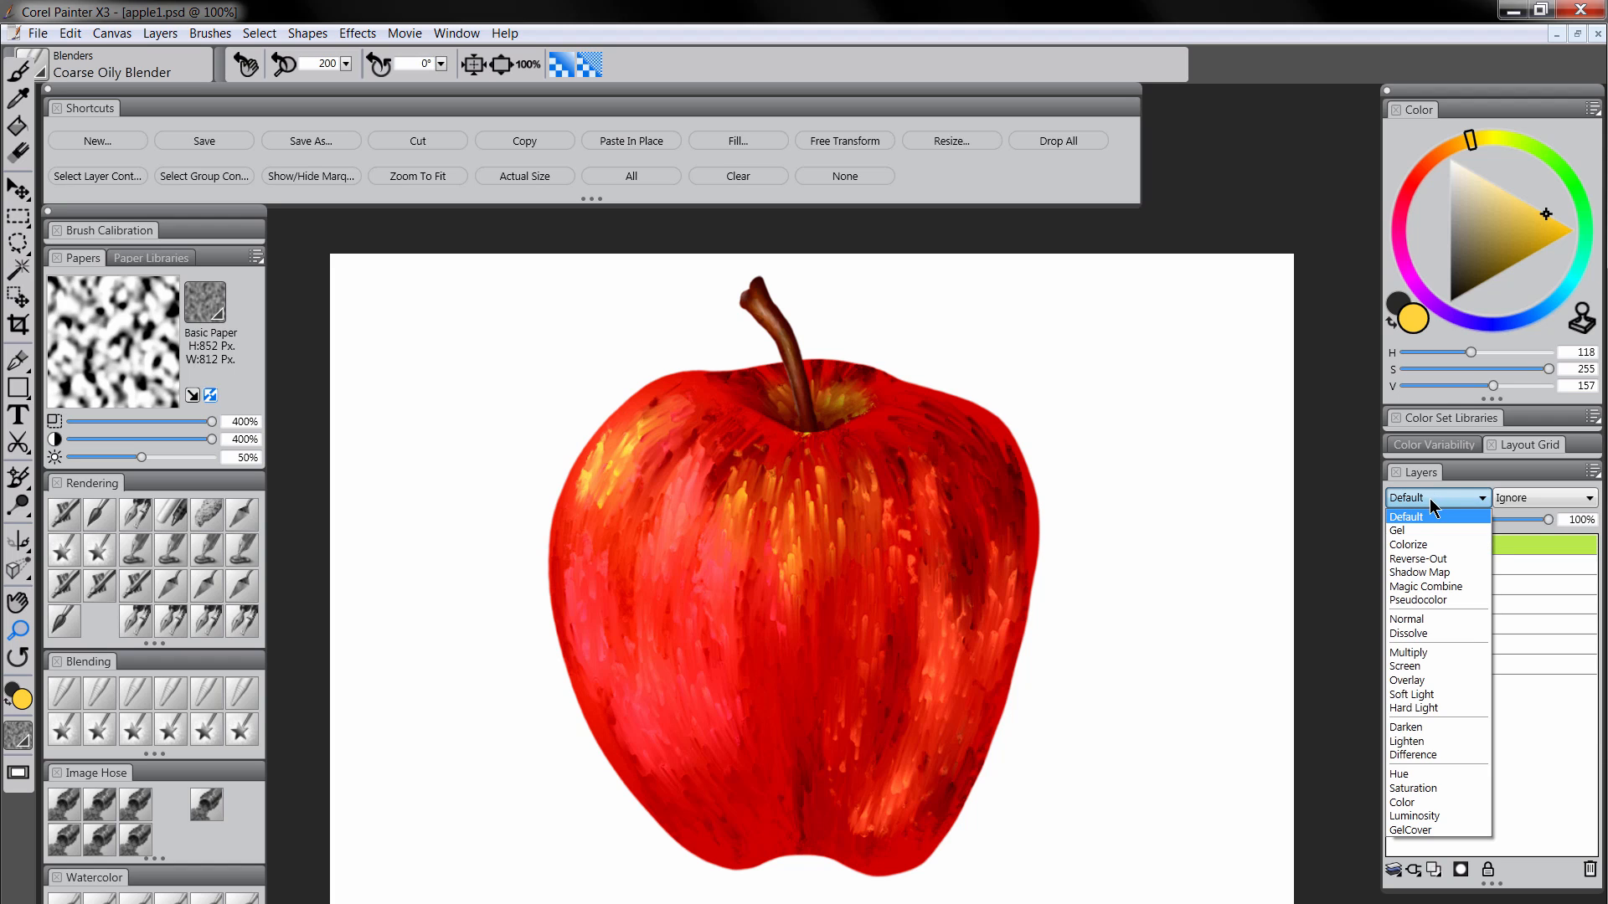
{"action": "left_click", "coordinate": [1414, 802]}
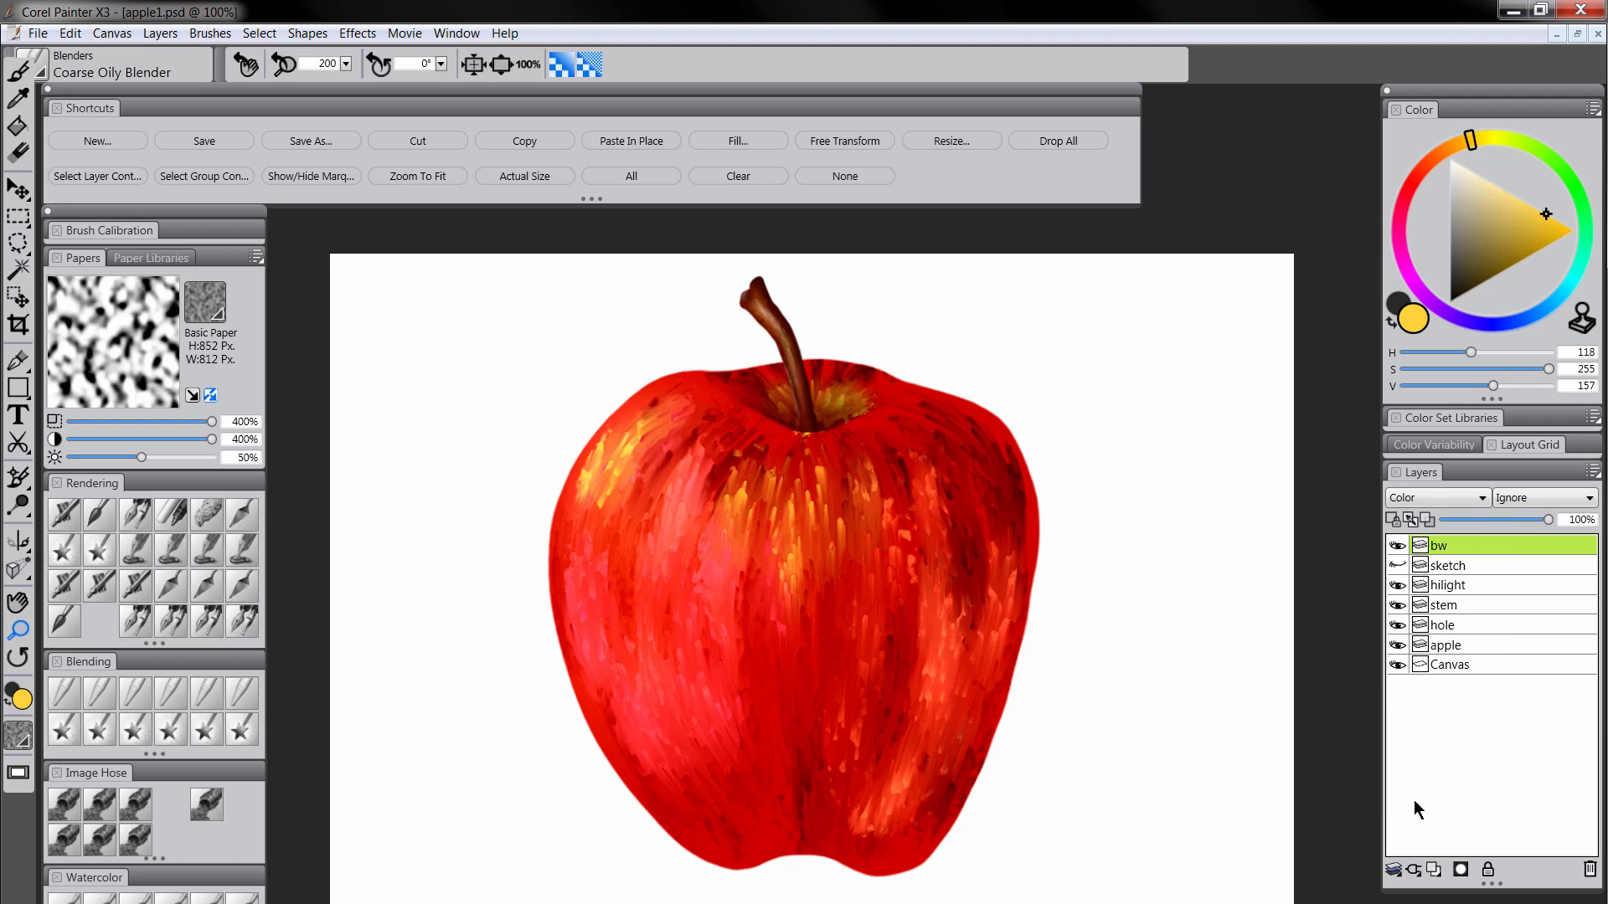
Clear the active apple selection and fill the whole bw layer with black using the Paint Bucket
{"action": "left_click", "coordinate": [1449, 302]}
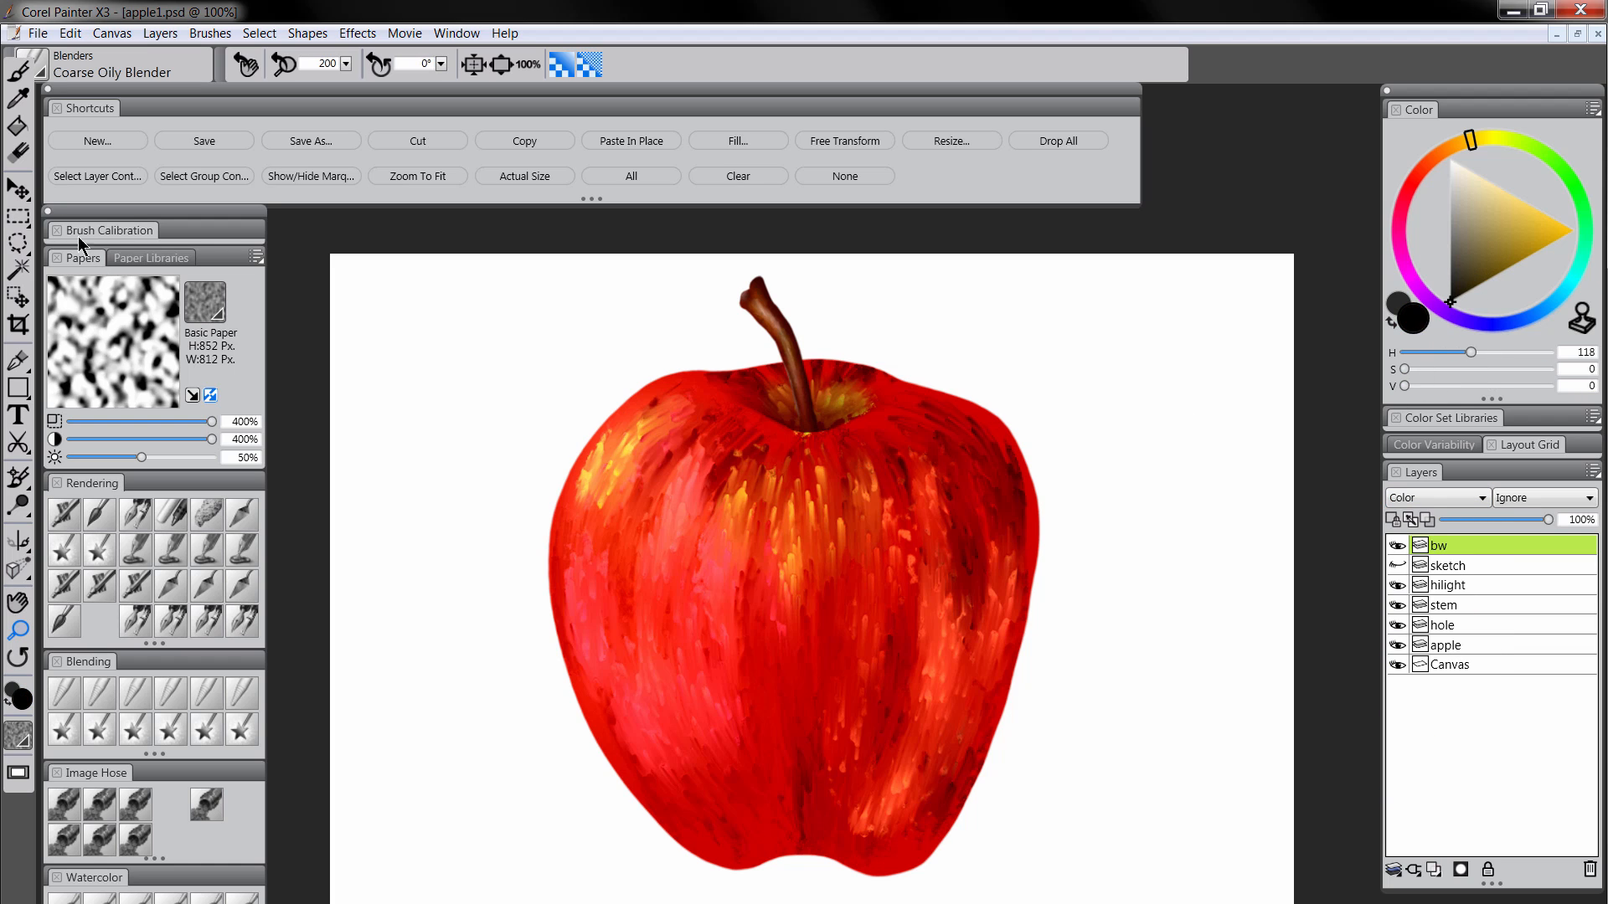
{"action": "left_click", "coordinate": [16, 127]}
{"action": "left_click", "coordinate": [1089, 487]}
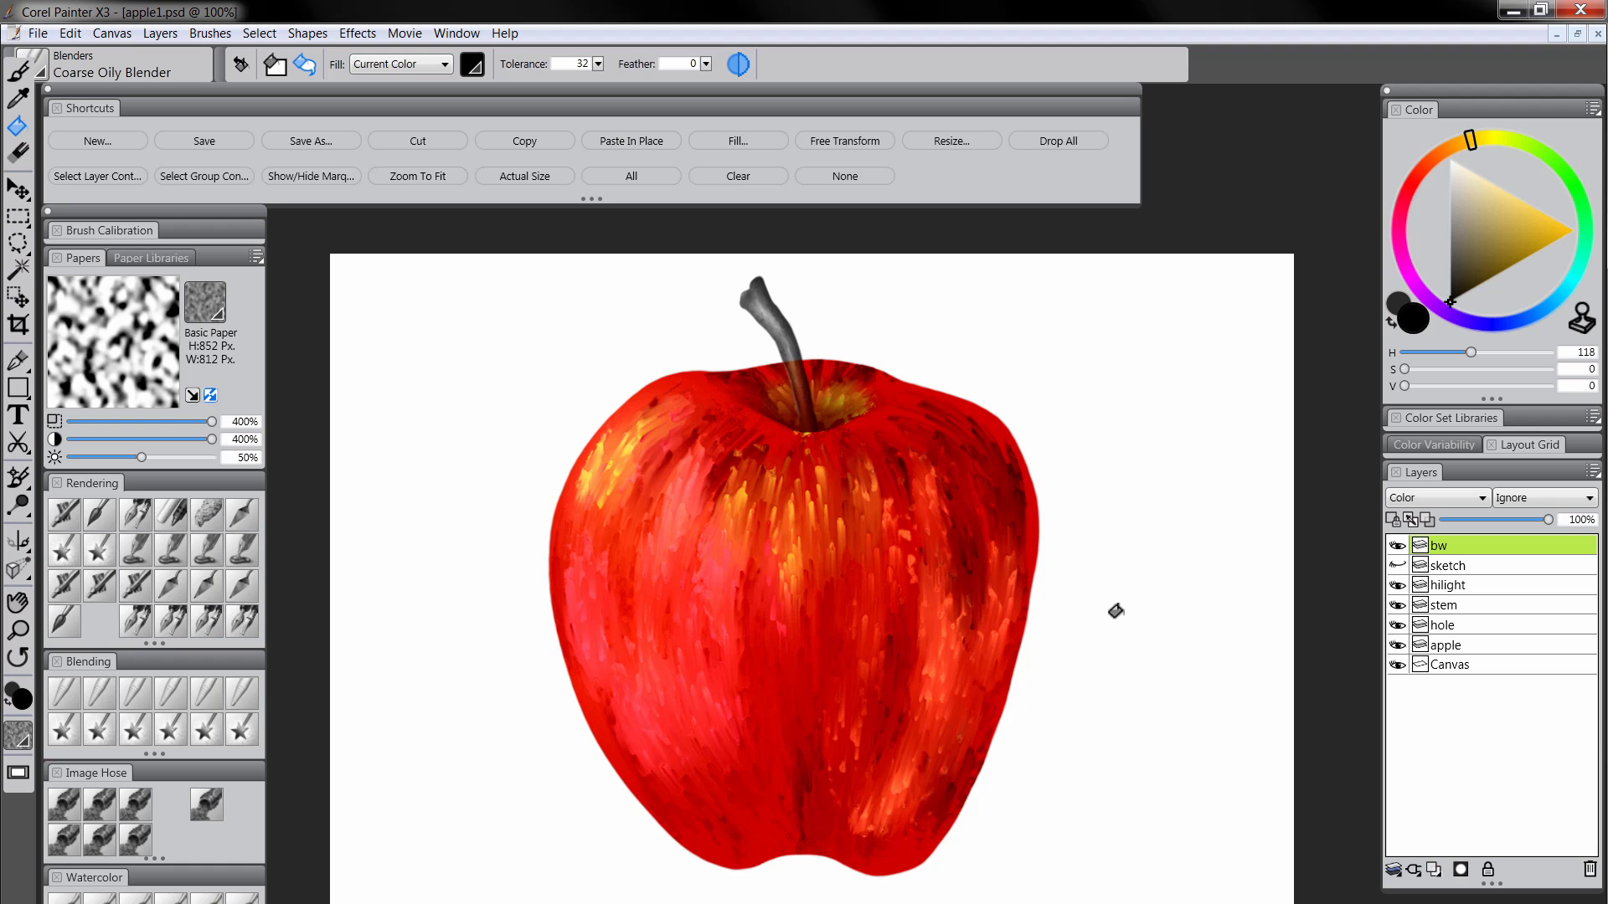
{"action": "key", "text": "ctrl+shift+h"}
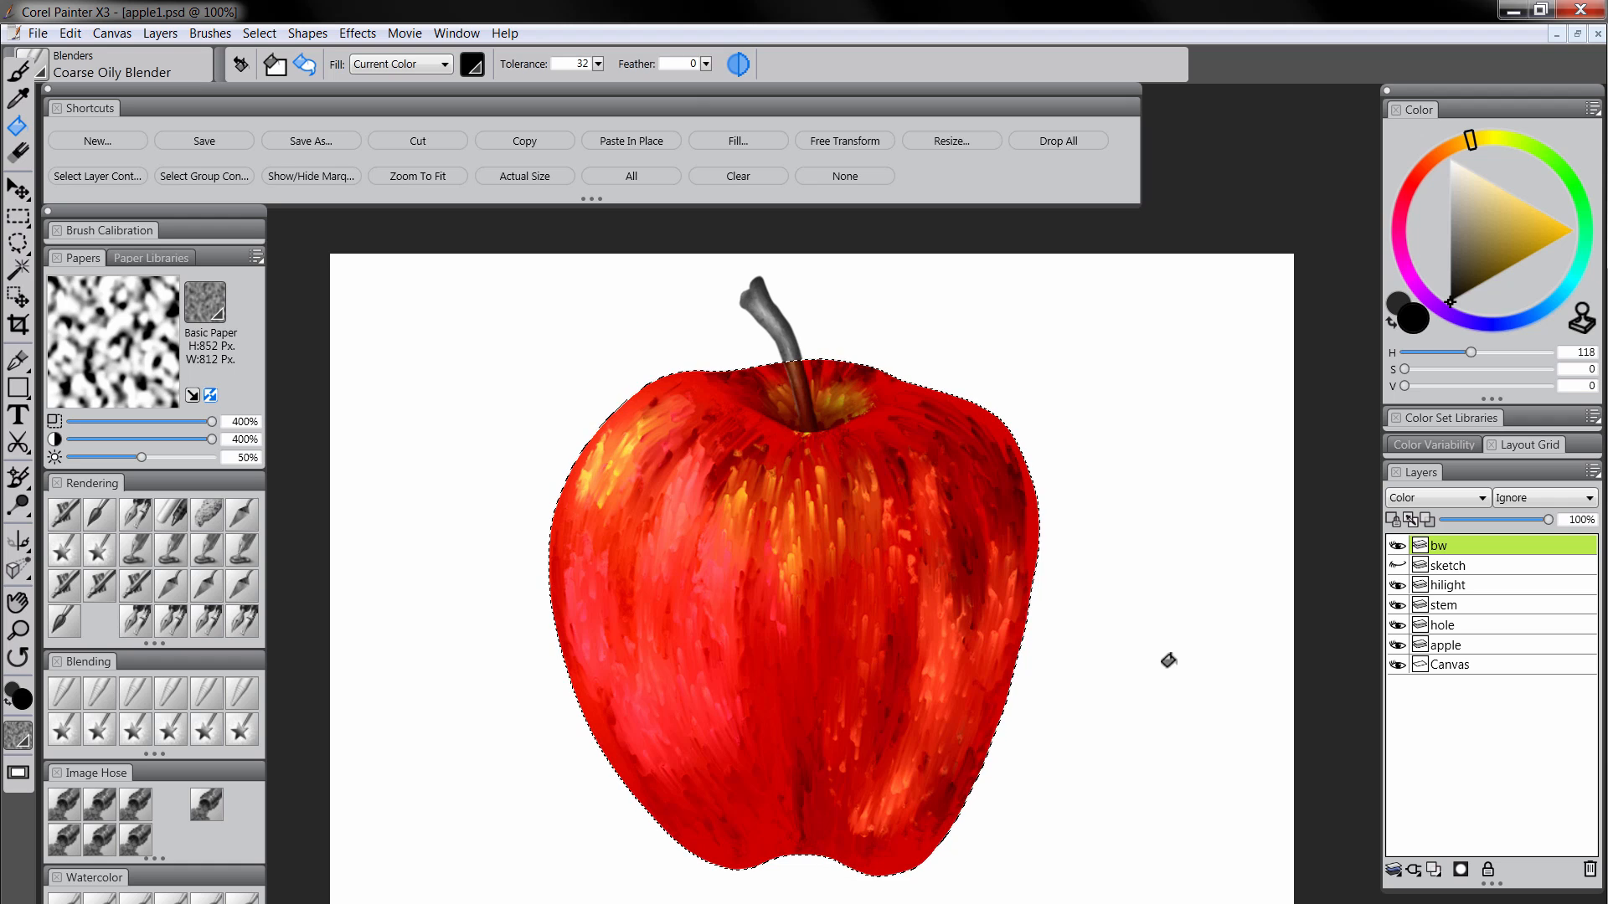
{"action": "key", "text": "ctrl+z"}
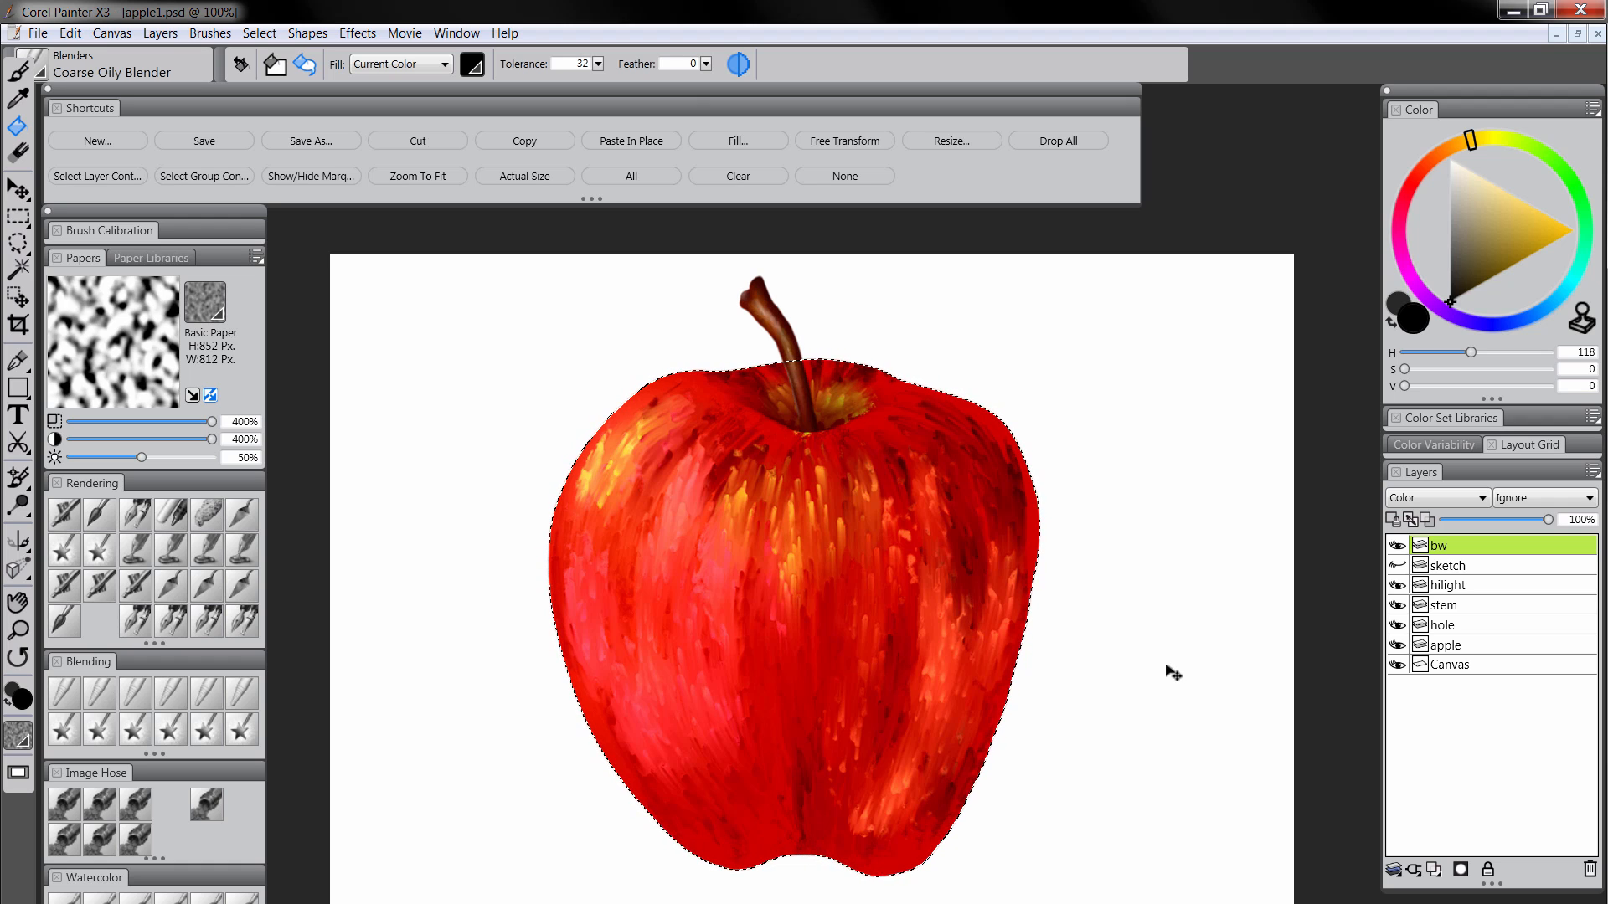
{"action": "key", "text": "ctrl+d"}
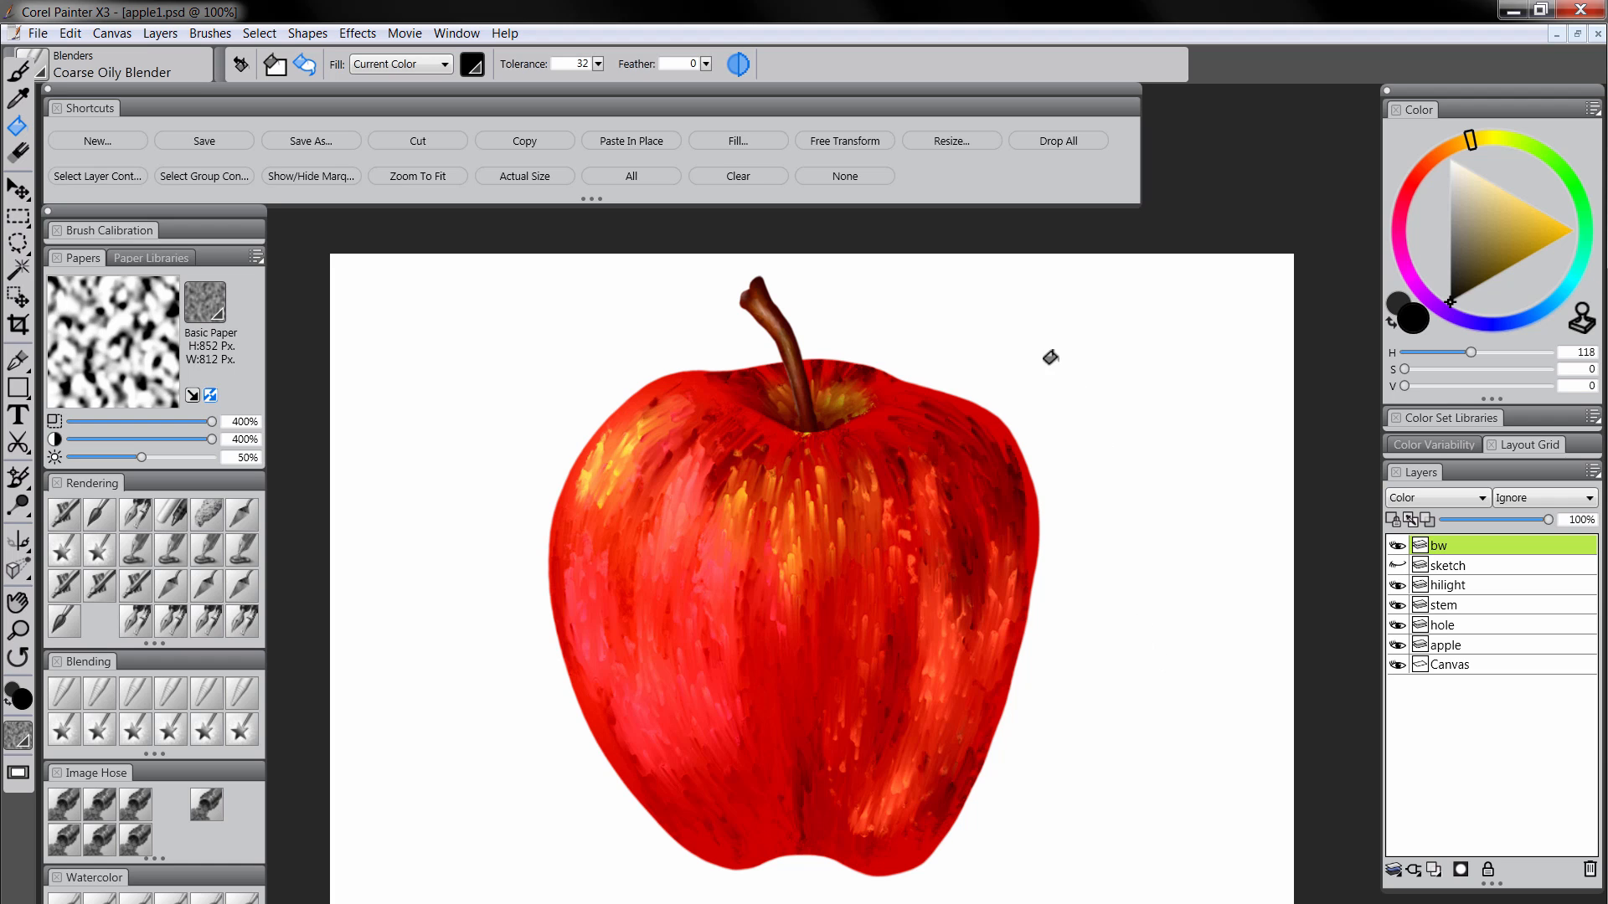
{"action": "left_click", "coordinate": [989, 358]}
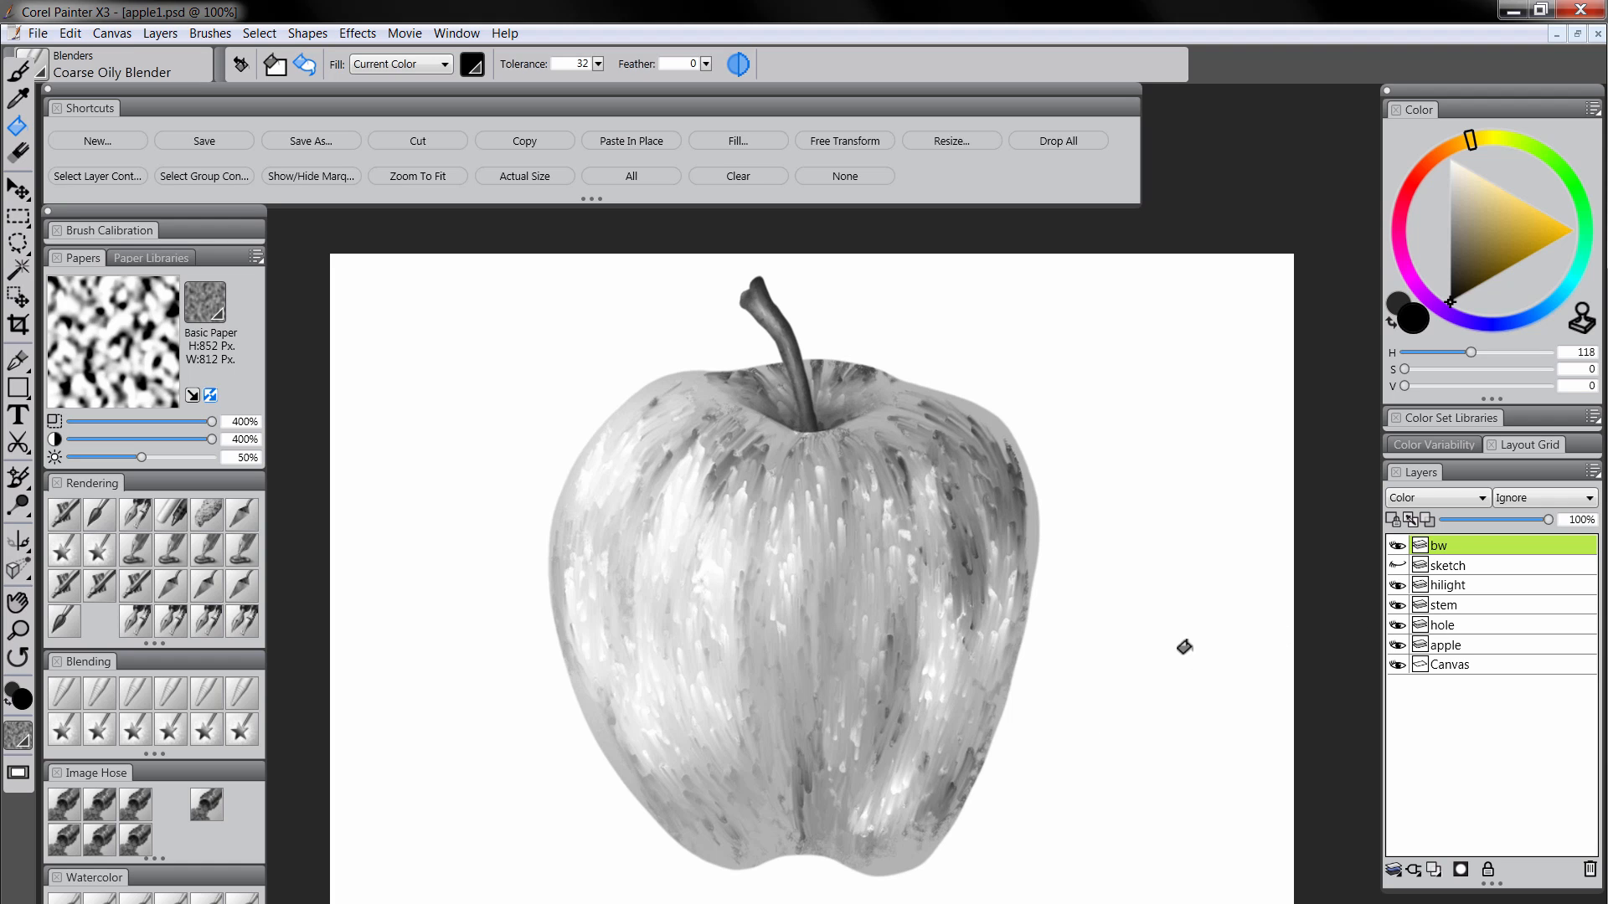
Hide the bw layer and select the content of the apple layer
{"action": "left_click", "coordinate": [1396, 546]}
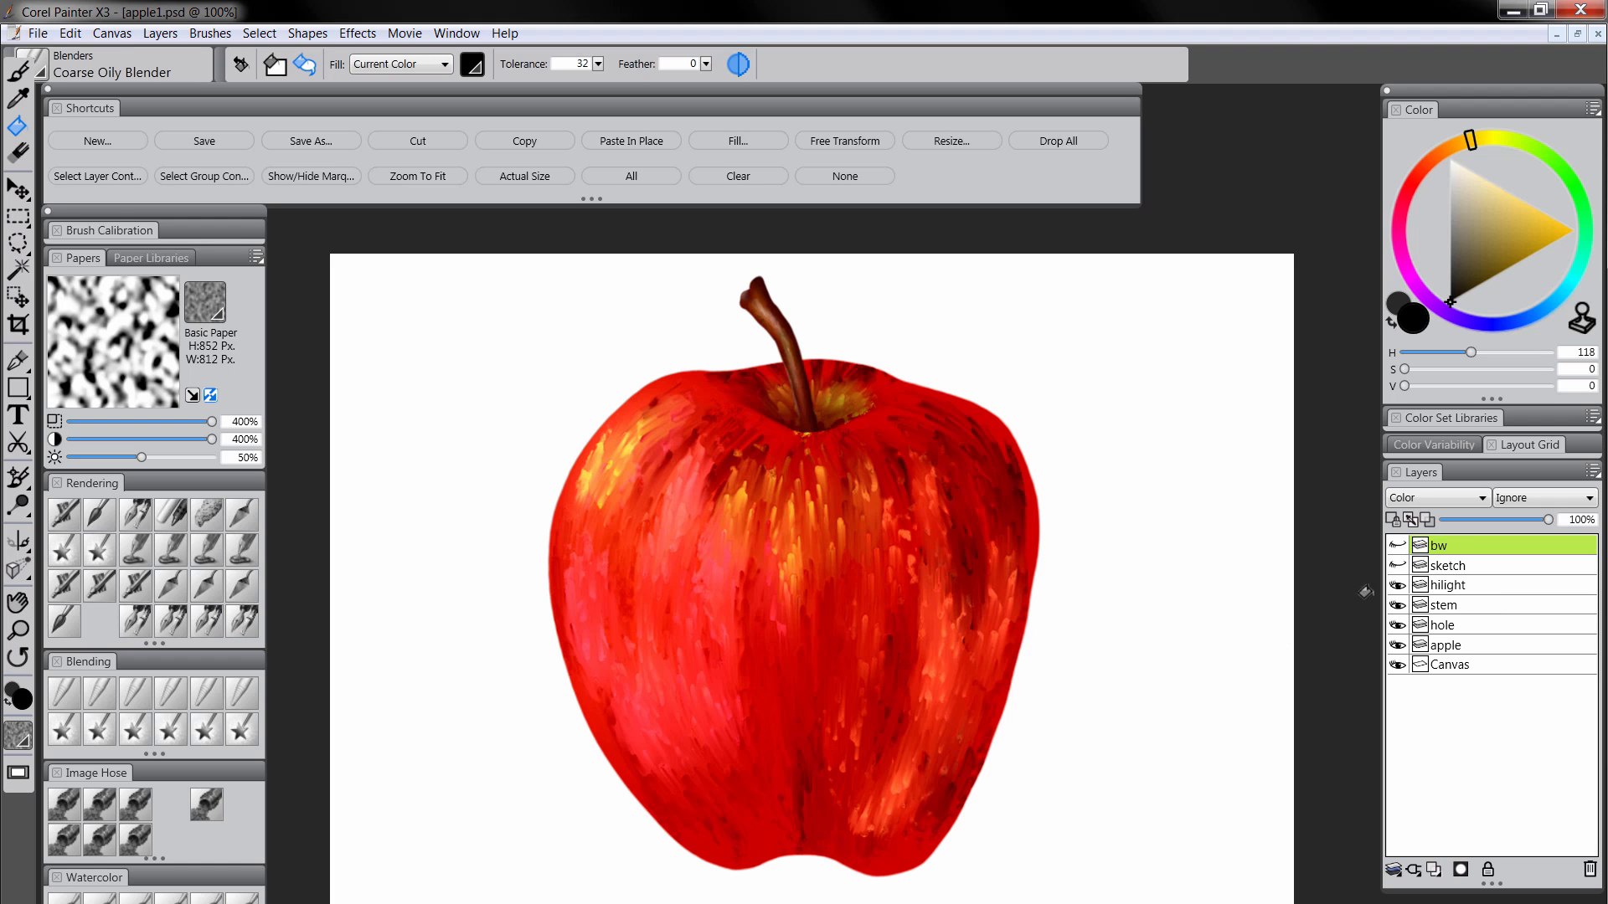
{"action": "left_click", "coordinate": [1462, 647]}
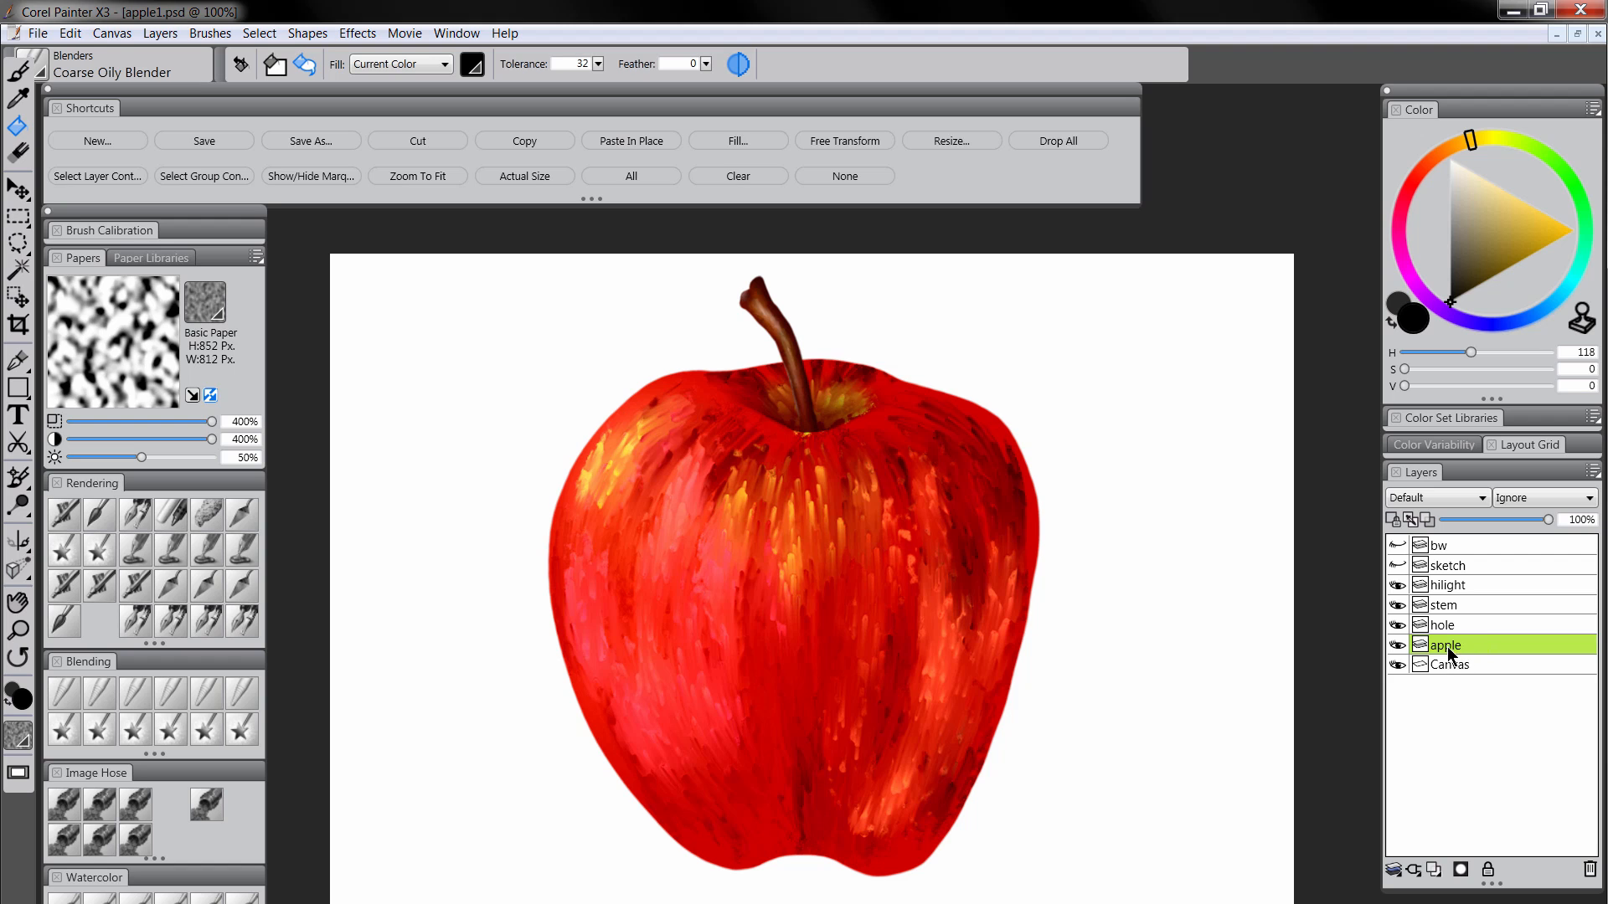
{"action": "right_click", "coordinate": [1448, 652]}
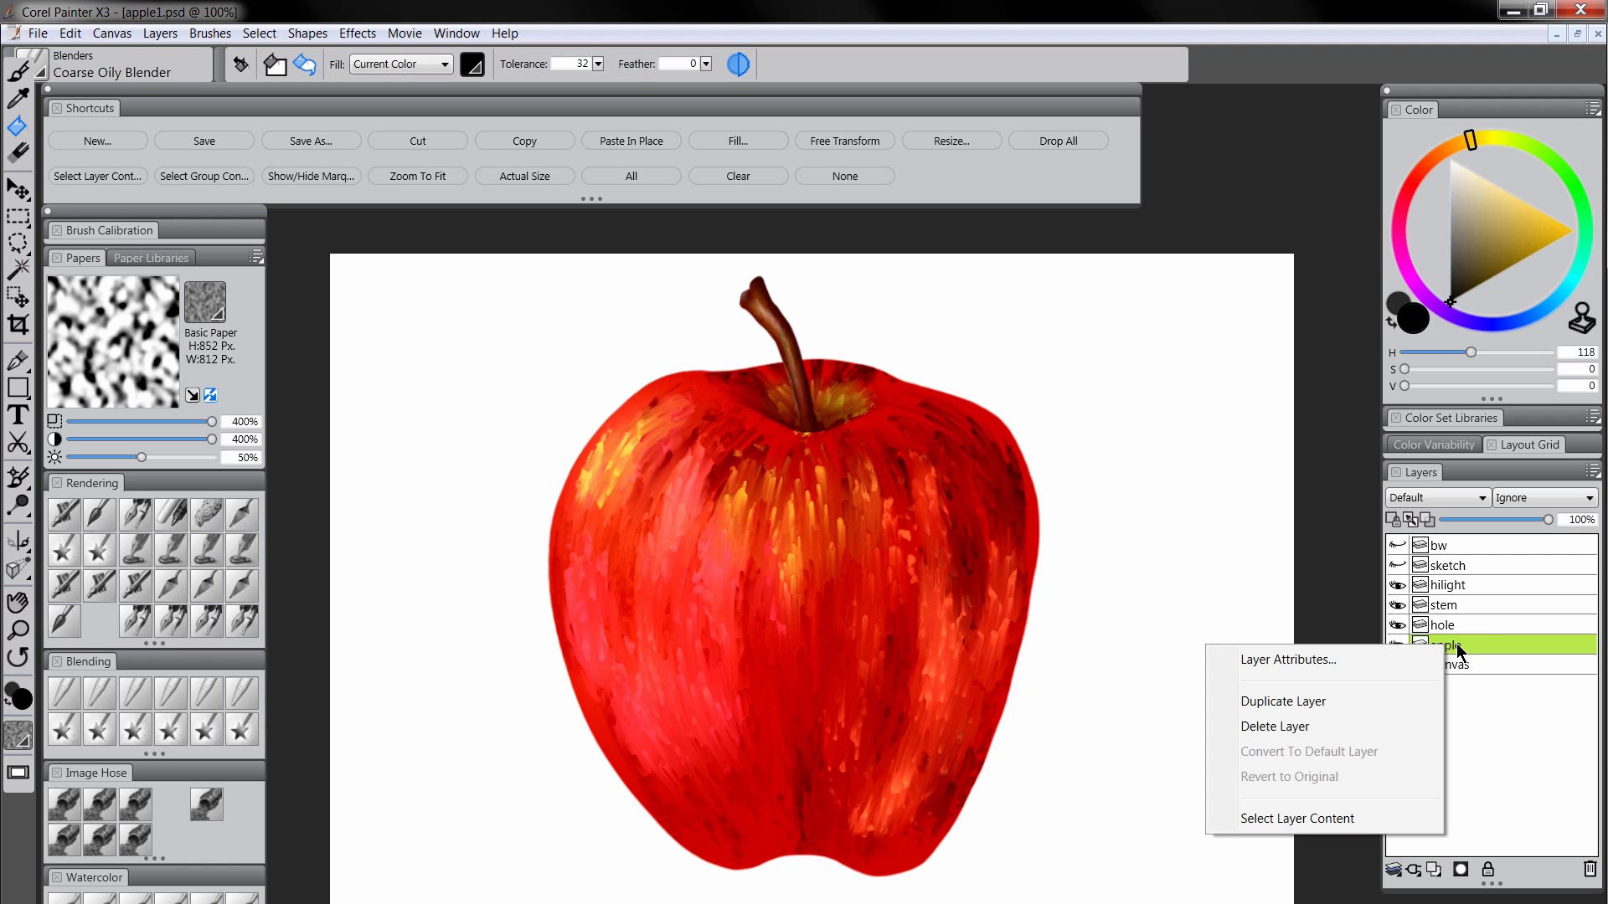
{"action": "left_click", "coordinate": [1289, 819]}
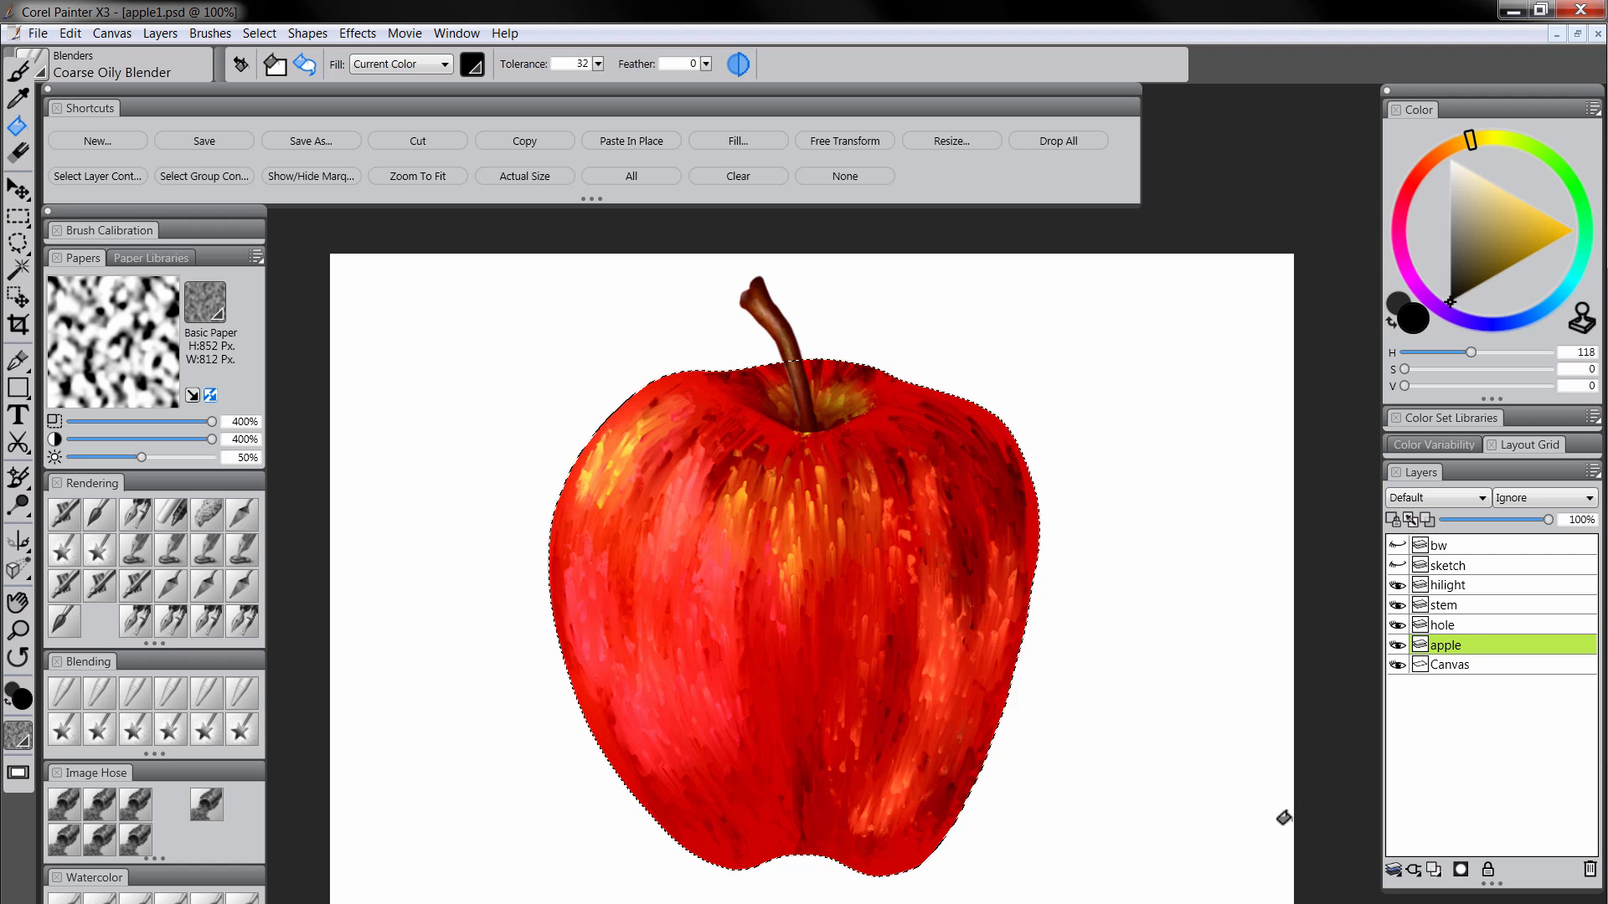
Add a layer named shadow directly above the apple layer
{"action": "left_click", "coordinate": [1434, 870]}
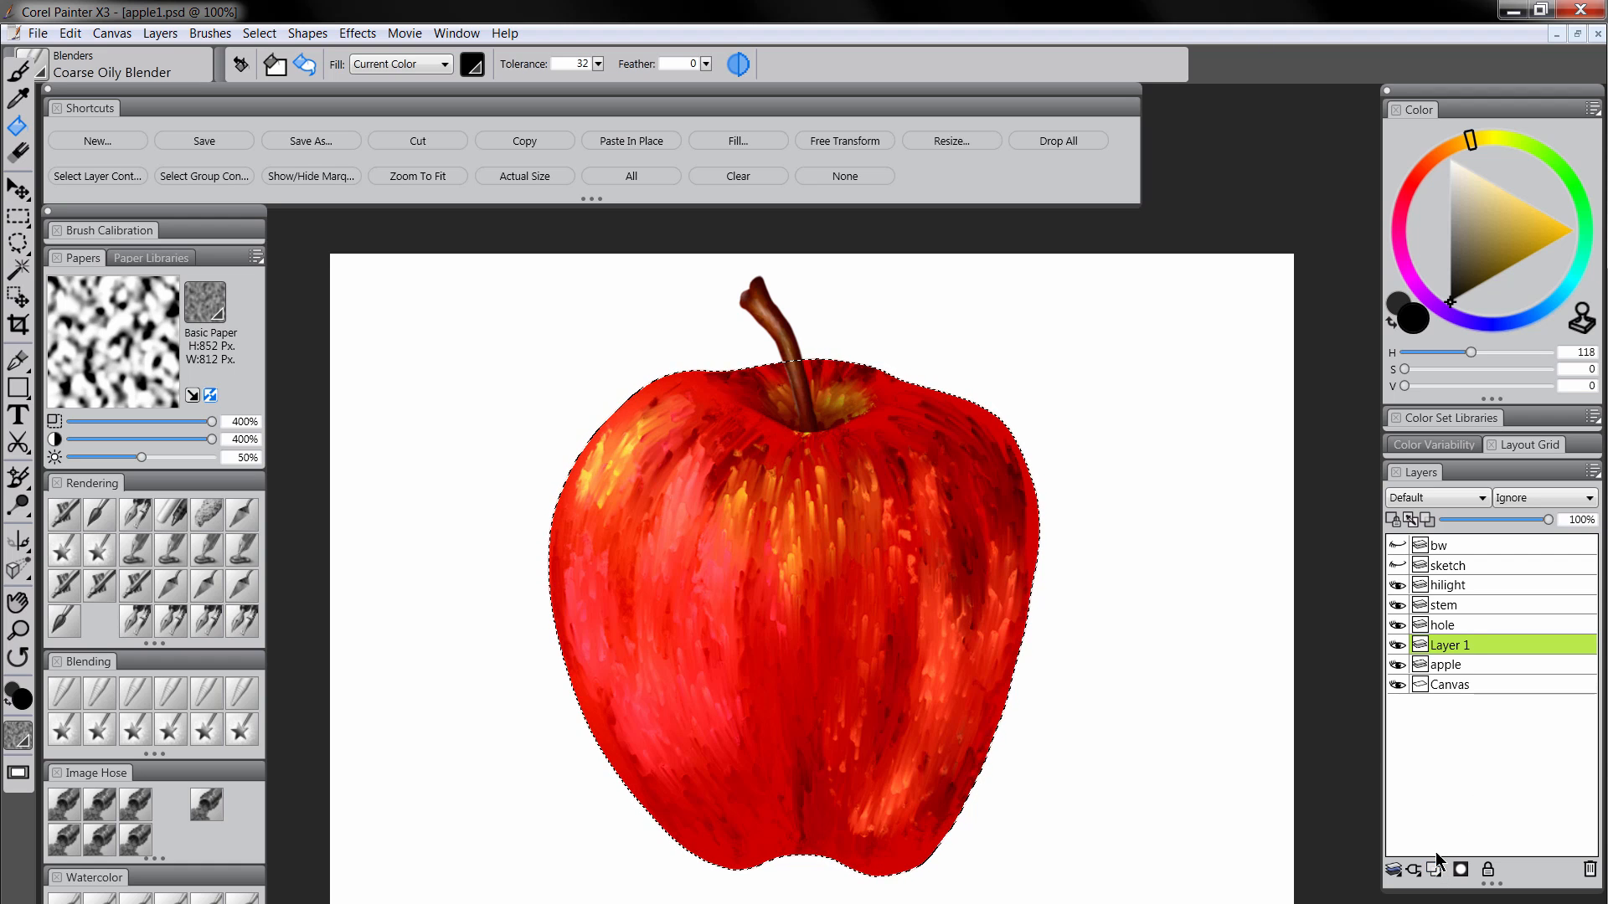
{"action": "double_click", "coordinate": [1453, 646]}
{"action": "type", "text": "shadow"}
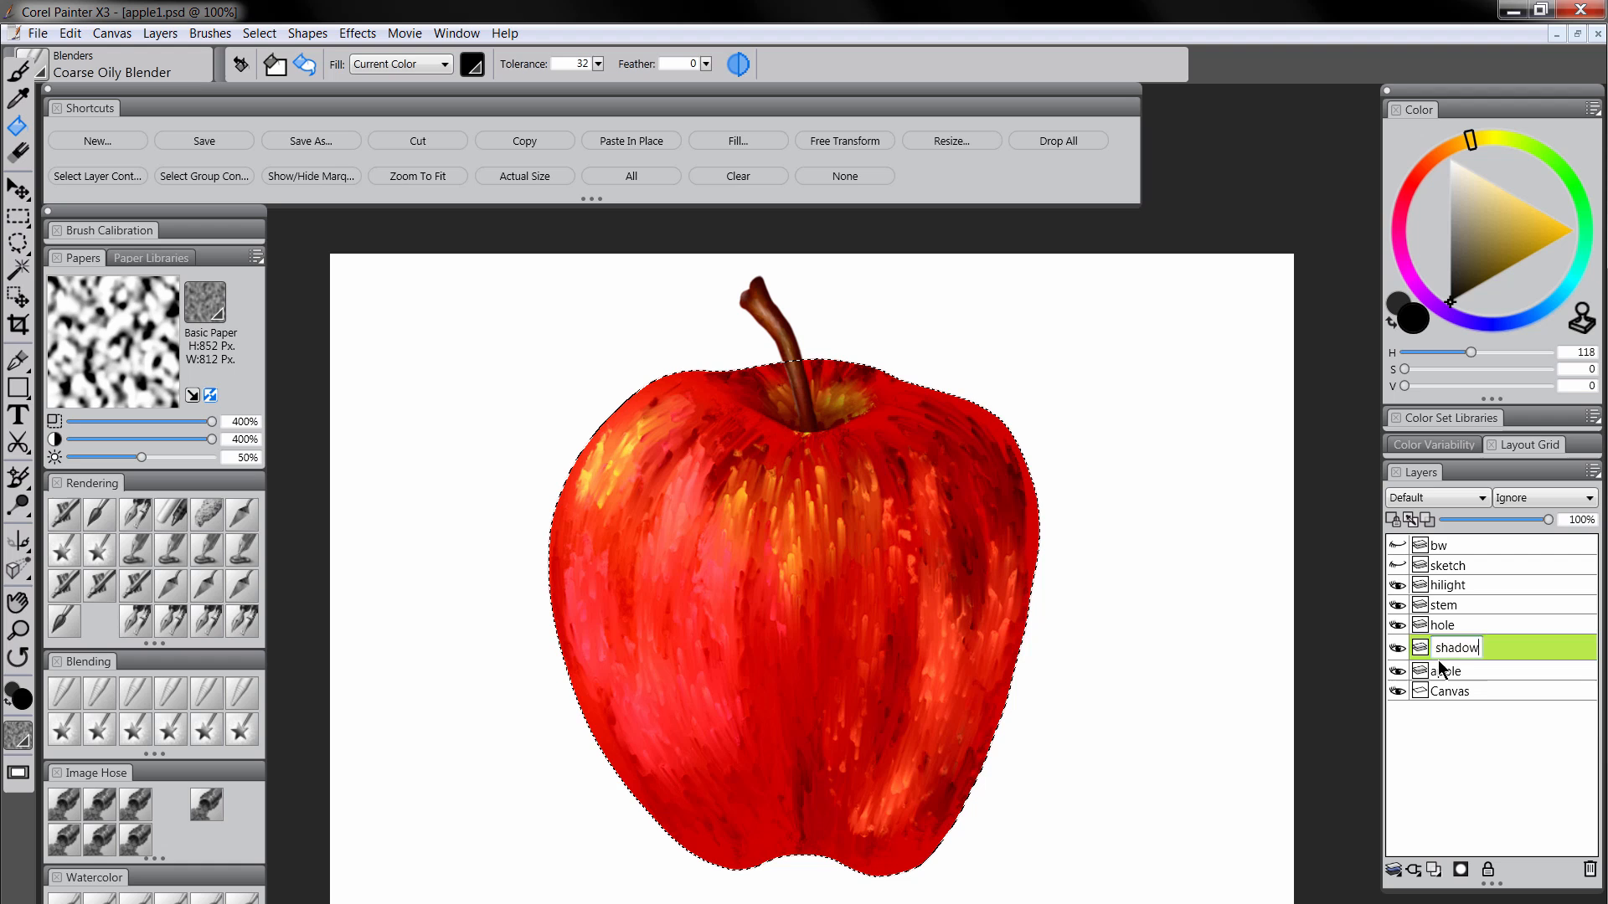
{"action": "key", "text": "Return"}
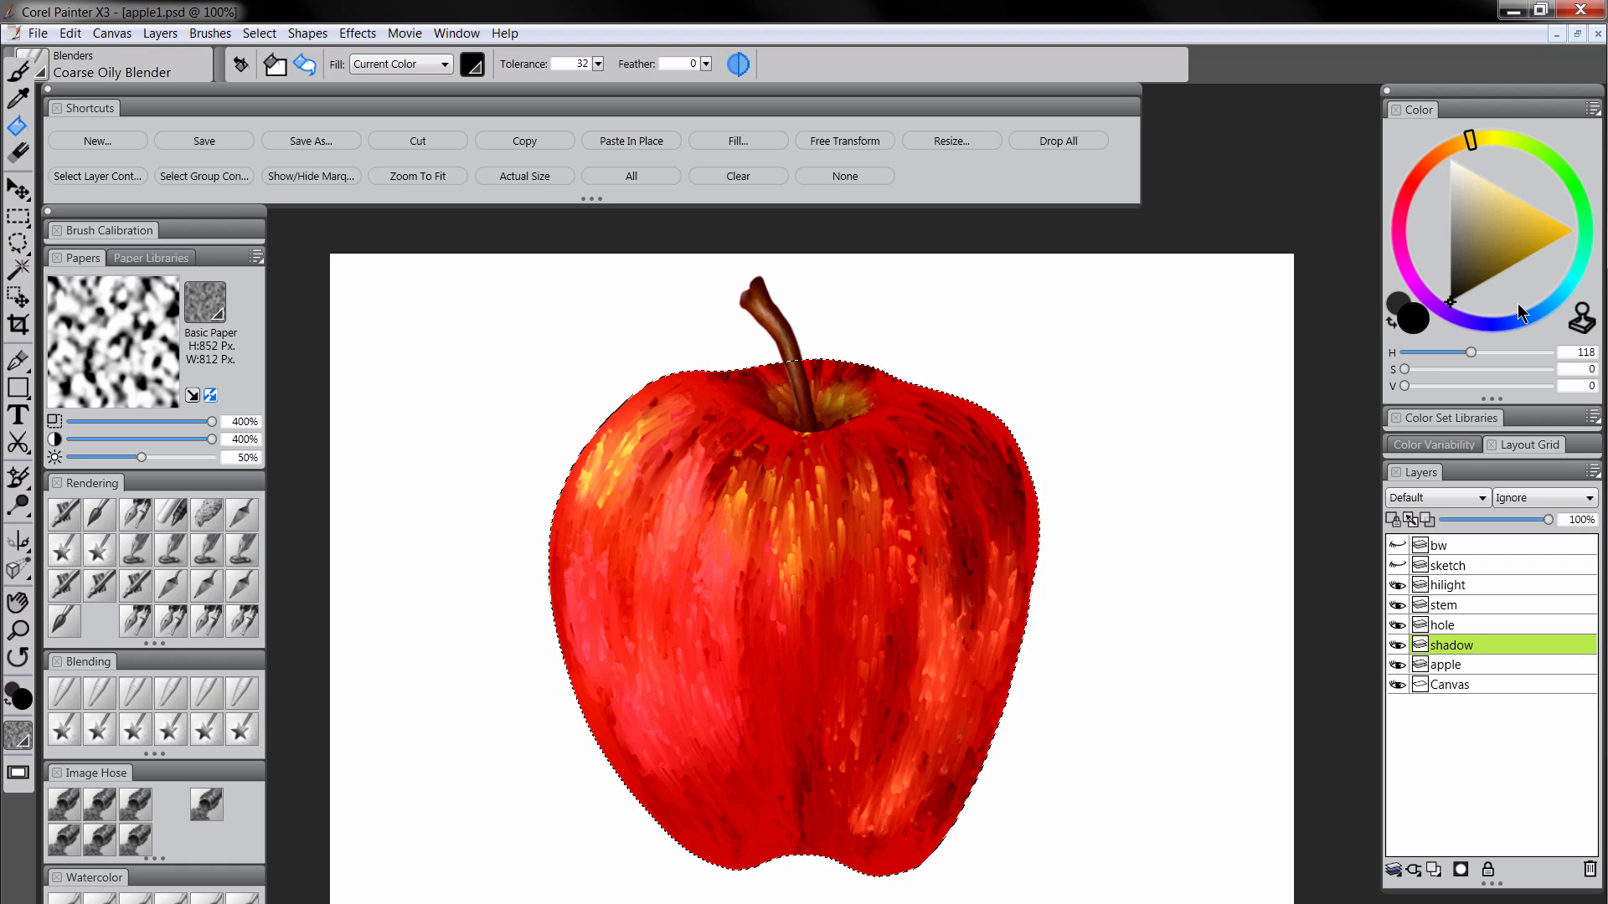
Shade the apple's right side on the shadow layer with a dark reddish brown Digital Airbrush at size 193.5
{"action": "left_click", "coordinate": [1419, 176]}
{"action": "left_click_drag", "start_coordinate": [1482, 276], "coordinate": [1479, 263]}
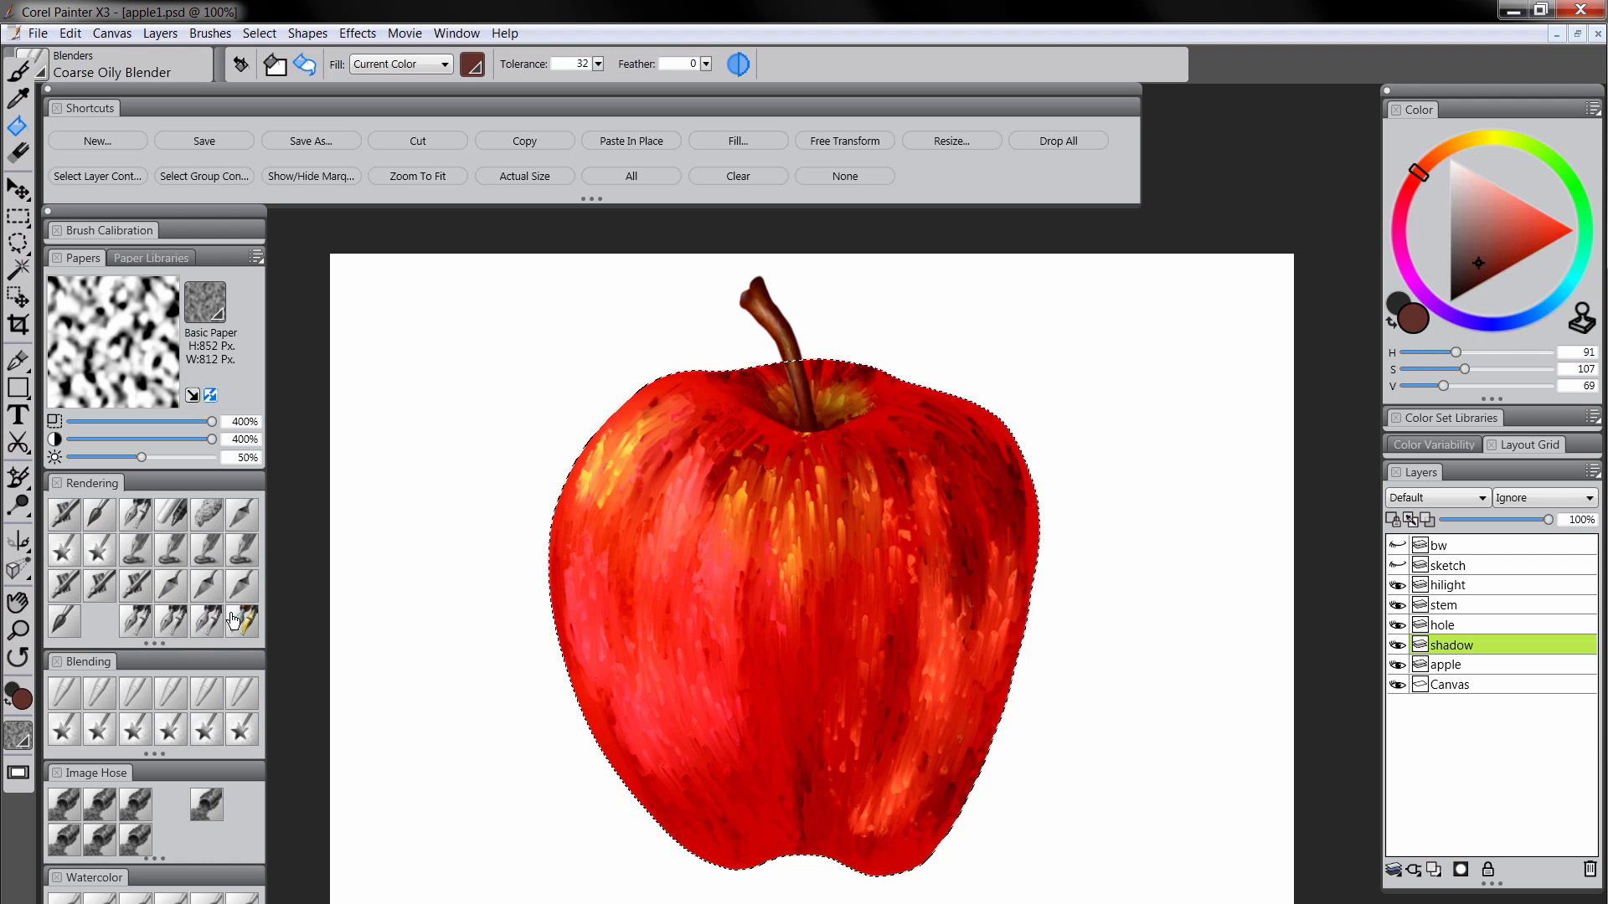
{"action": "left_click", "coordinate": [62, 514]}
{"action": "left_click_drag", "start_coordinate": [973, 490], "coordinate": [990, 478]}
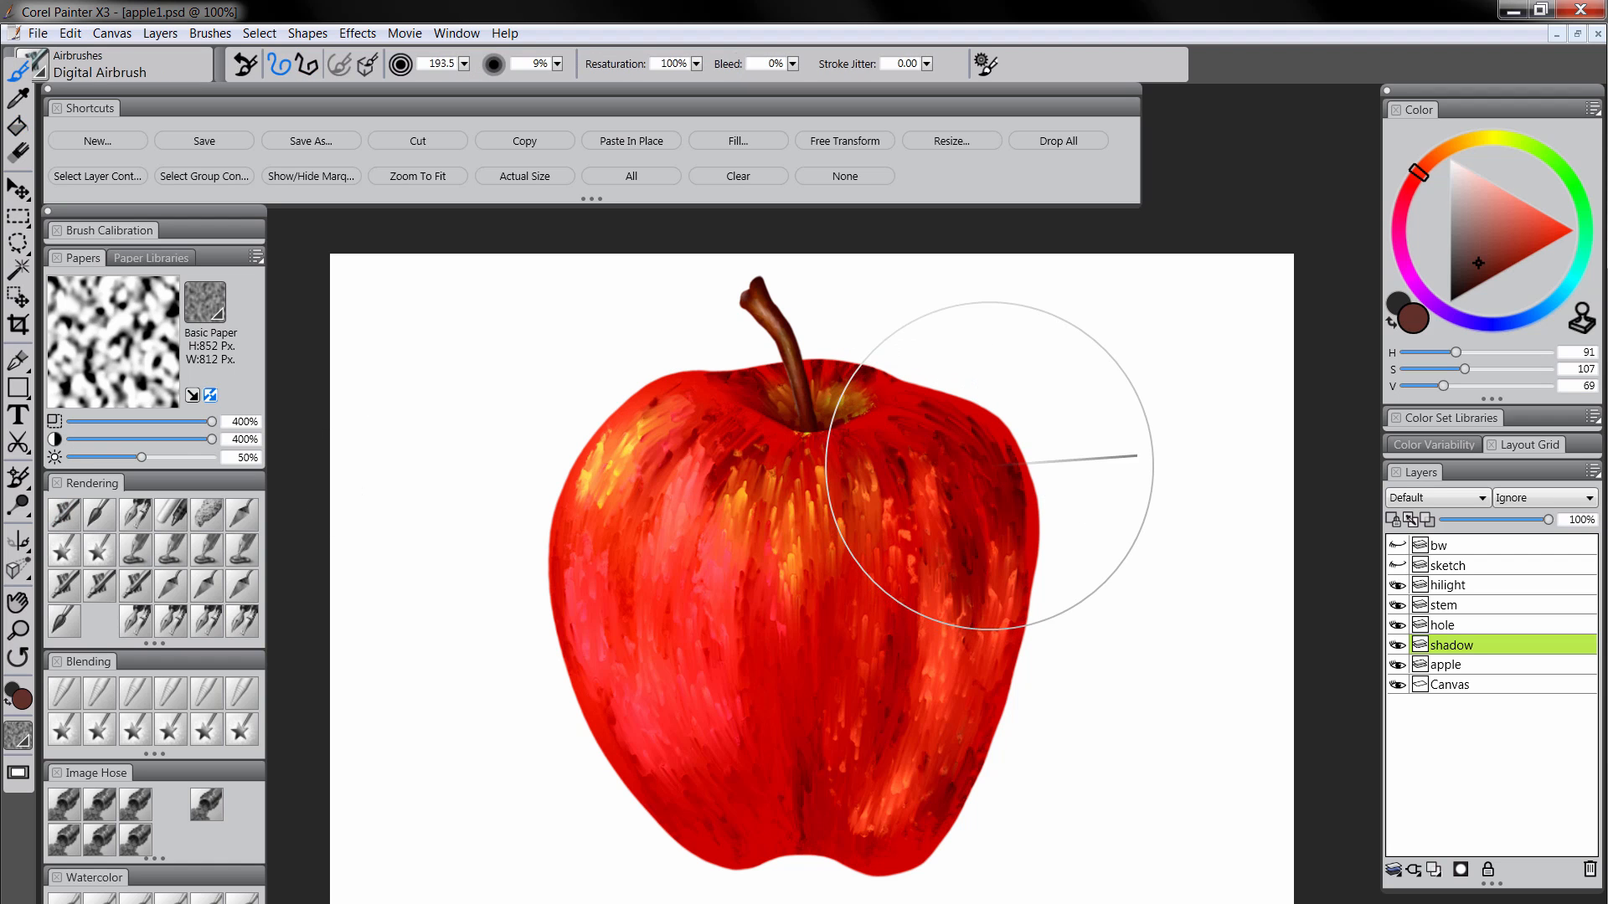
{"action": "mouse_move", "coordinate": [918, 366]}
{"action": "left_mouse_down"}
{"action": "mouse_move", "coordinate": [994, 546]}
{"action": "mouse_move", "coordinate": [938, 811]}
{"action": "mouse_move", "coordinate": [897, 897]}
{"action": "mouse_move", "coordinate": [1053, 509]}
{"action": "mouse_move", "coordinate": [958, 330]}
{"action": "mouse_move", "coordinate": [1000, 716]}
{"action": "mouse_move", "coordinate": [879, 887]}
{"action": "mouse_move", "coordinate": [921, 474]}
{"action": "mouse_move", "coordinate": [834, 749]}
{"action": "mouse_move", "coordinate": [915, 754]}
{"action": "left_mouse_up"}
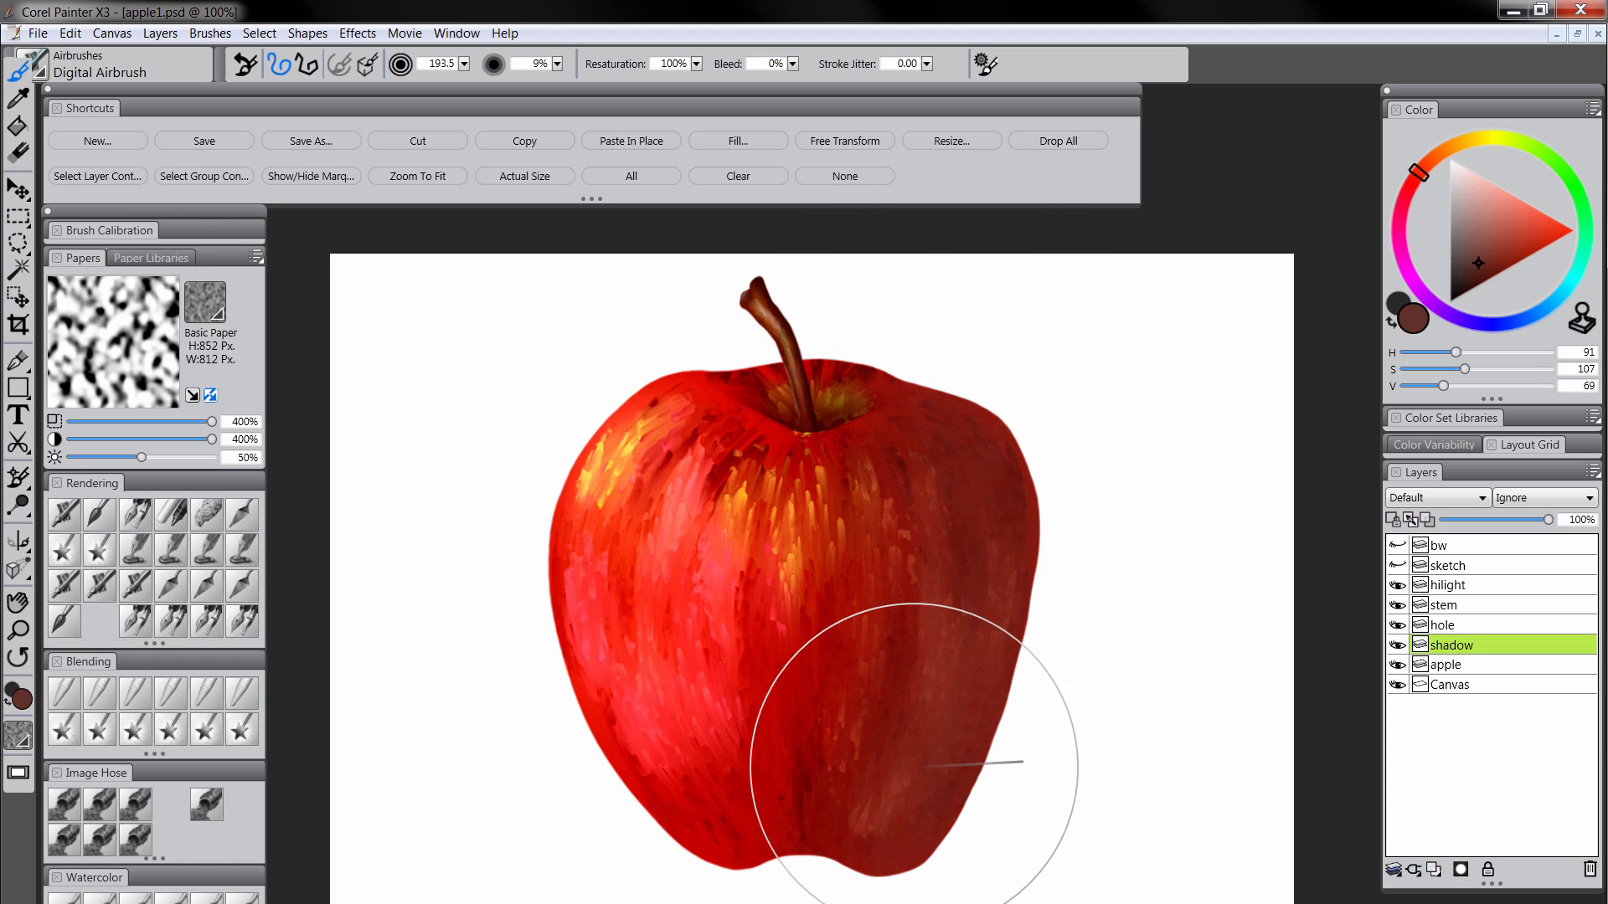
Set the shadow layer's composite method to Multiply and lower its opacity to 65%
{"action": "left_click", "coordinate": [1435, 499]}
{"action": "left_click", "coordinate": [1415, 653]}
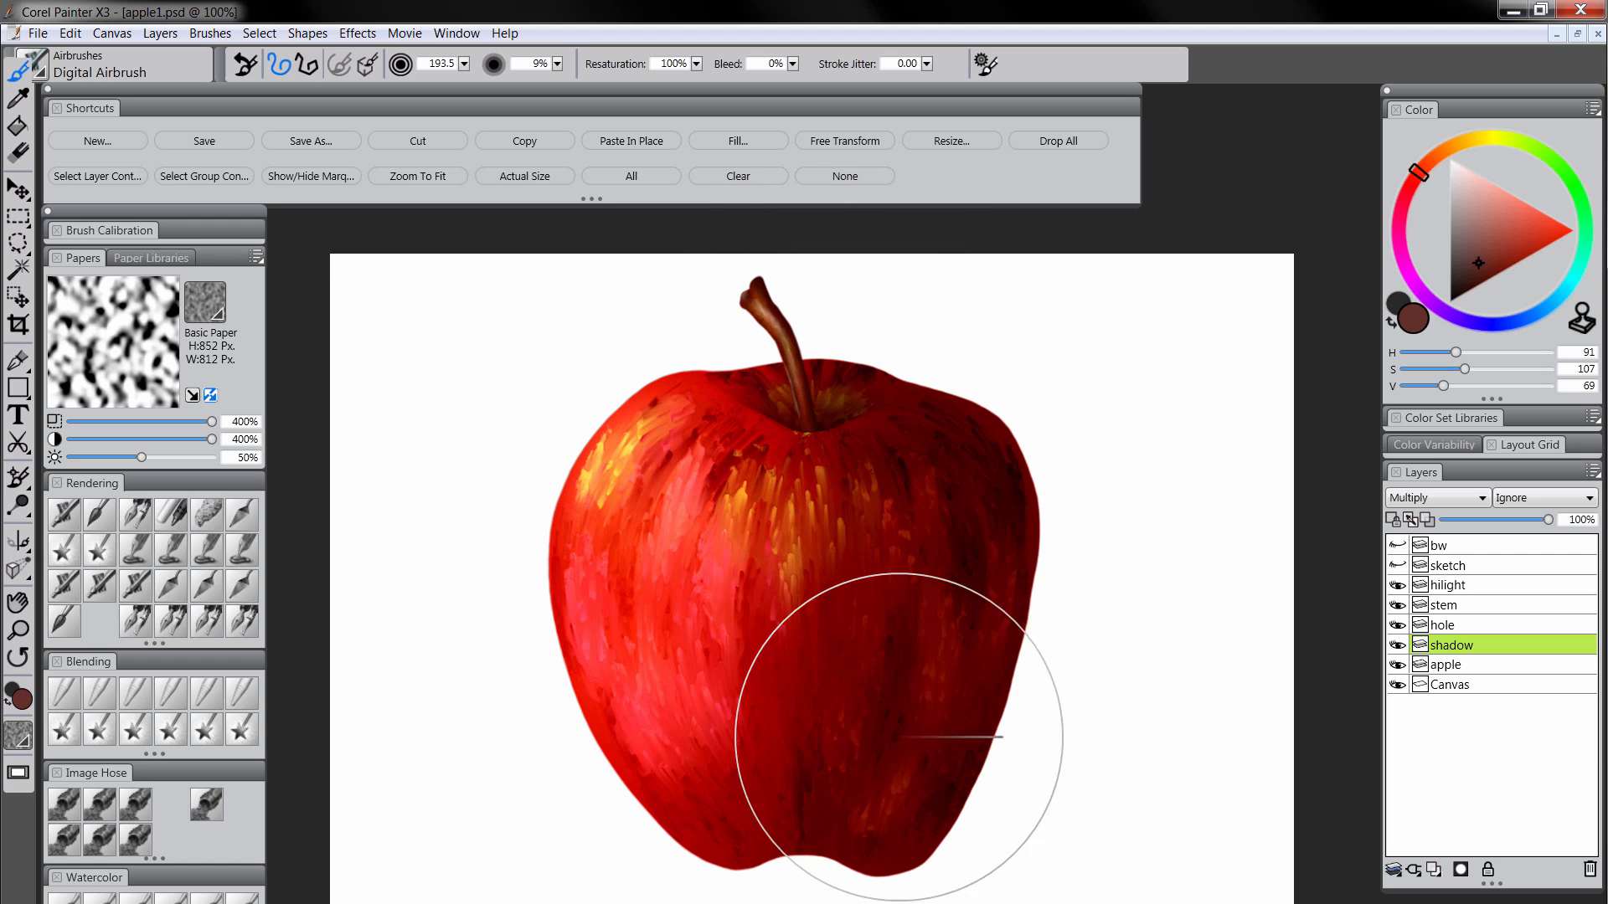
{"action": "mouse_move", "coordinate": [1231, 727]}
{"action": "left_mouse_down"}
{"action": "mouse_move", "coordinate": [1203, 736]}
{"action": "mouse_move", "coordinate": [1167, 711]}
{"action": "left_mouse_up"}
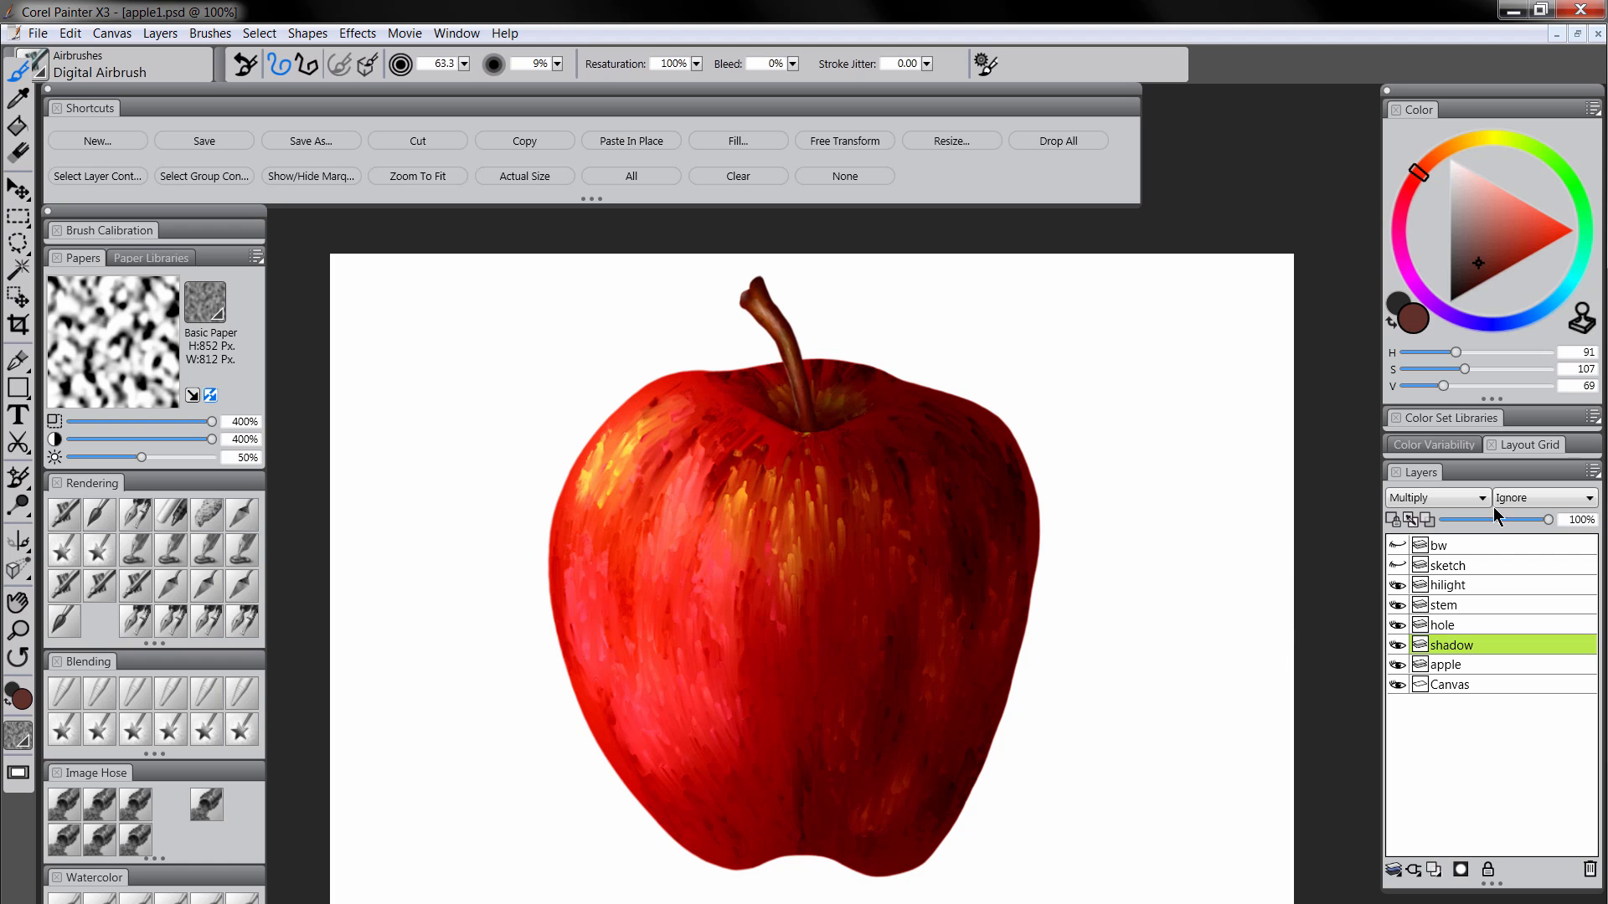
{"action": "left_click_drag", "start_coordinate": [1547, 520], "coordinate": [1515, 520]}
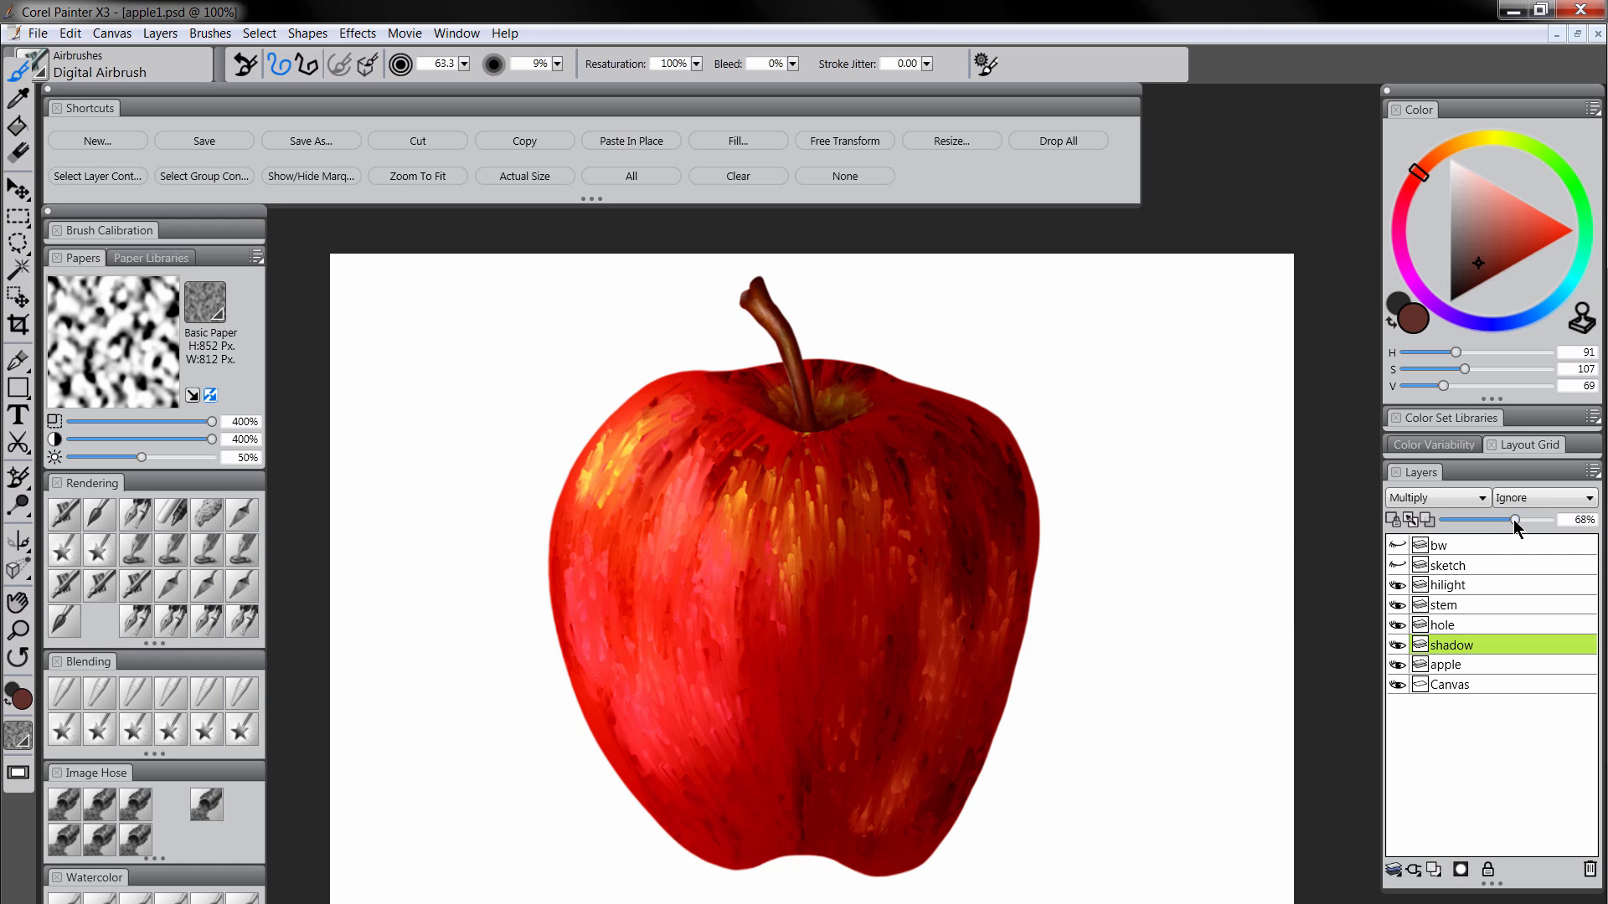
Deepen the shadow along the apple's right and lower edges with very dark red at airbrush sizes 63.3 and 28.2, and check the values in grayscale
{"action": "left_click_drag", "start_coordinate": [1477, 296], "coordinate": [1471, 288]}
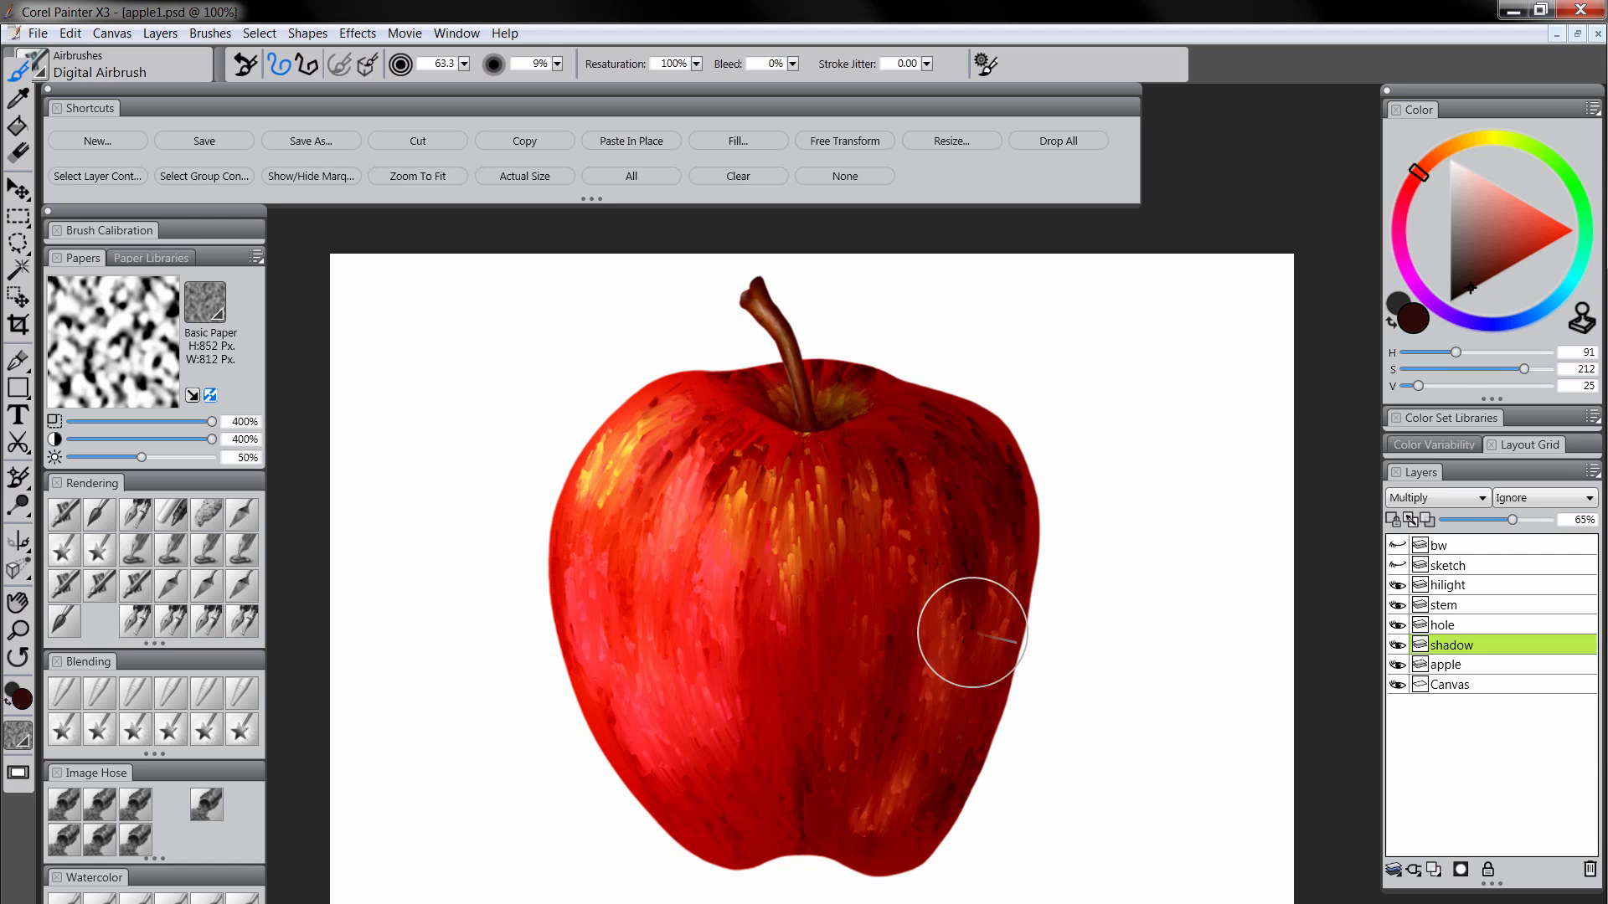
{"action": "left_click_drag", "start_coordinate": [889, 817], "coordinate": [845, 853]}
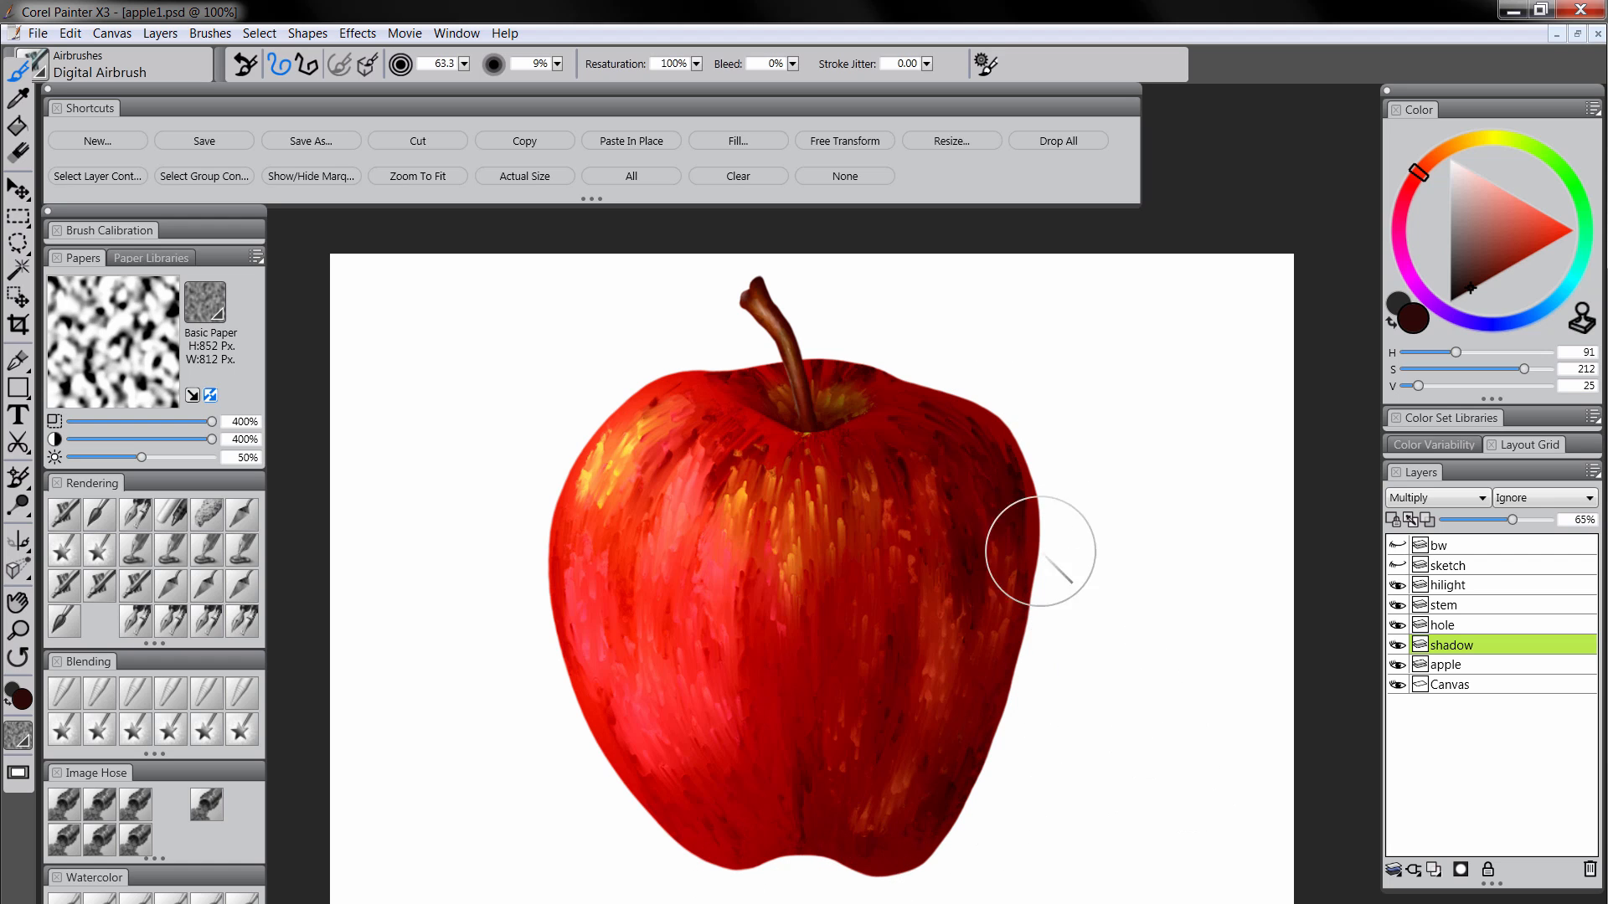
{"action": "left_click_drag", "start_coordinate": [958, 420], "coordinate": [934, 414]}
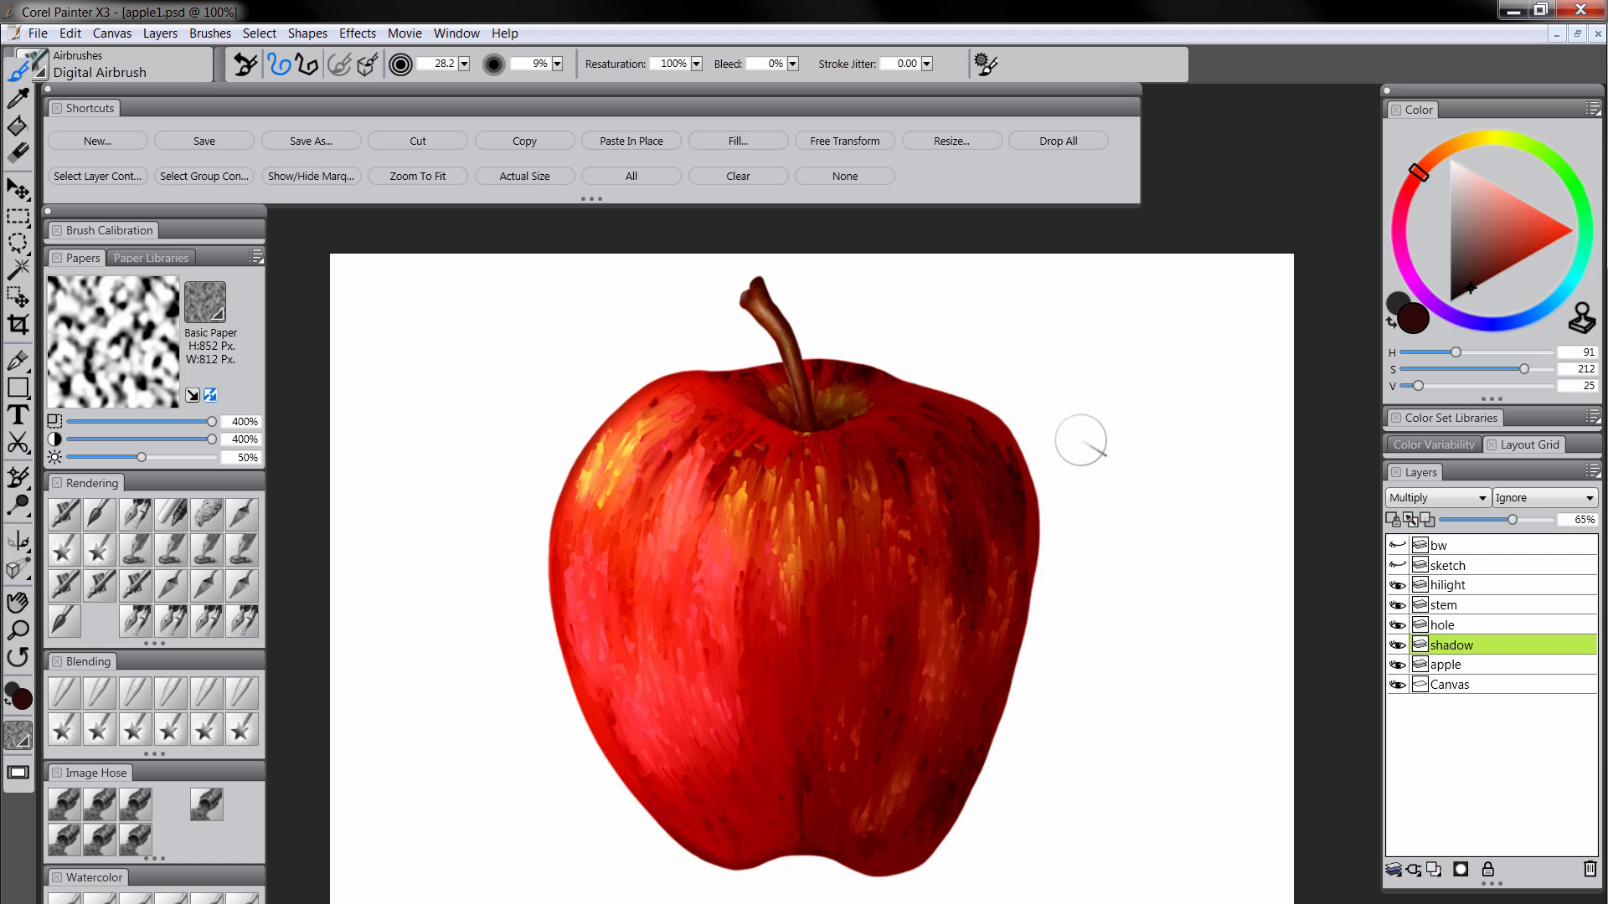
{"action": "left_click", "coordinate": [1396, 546]}
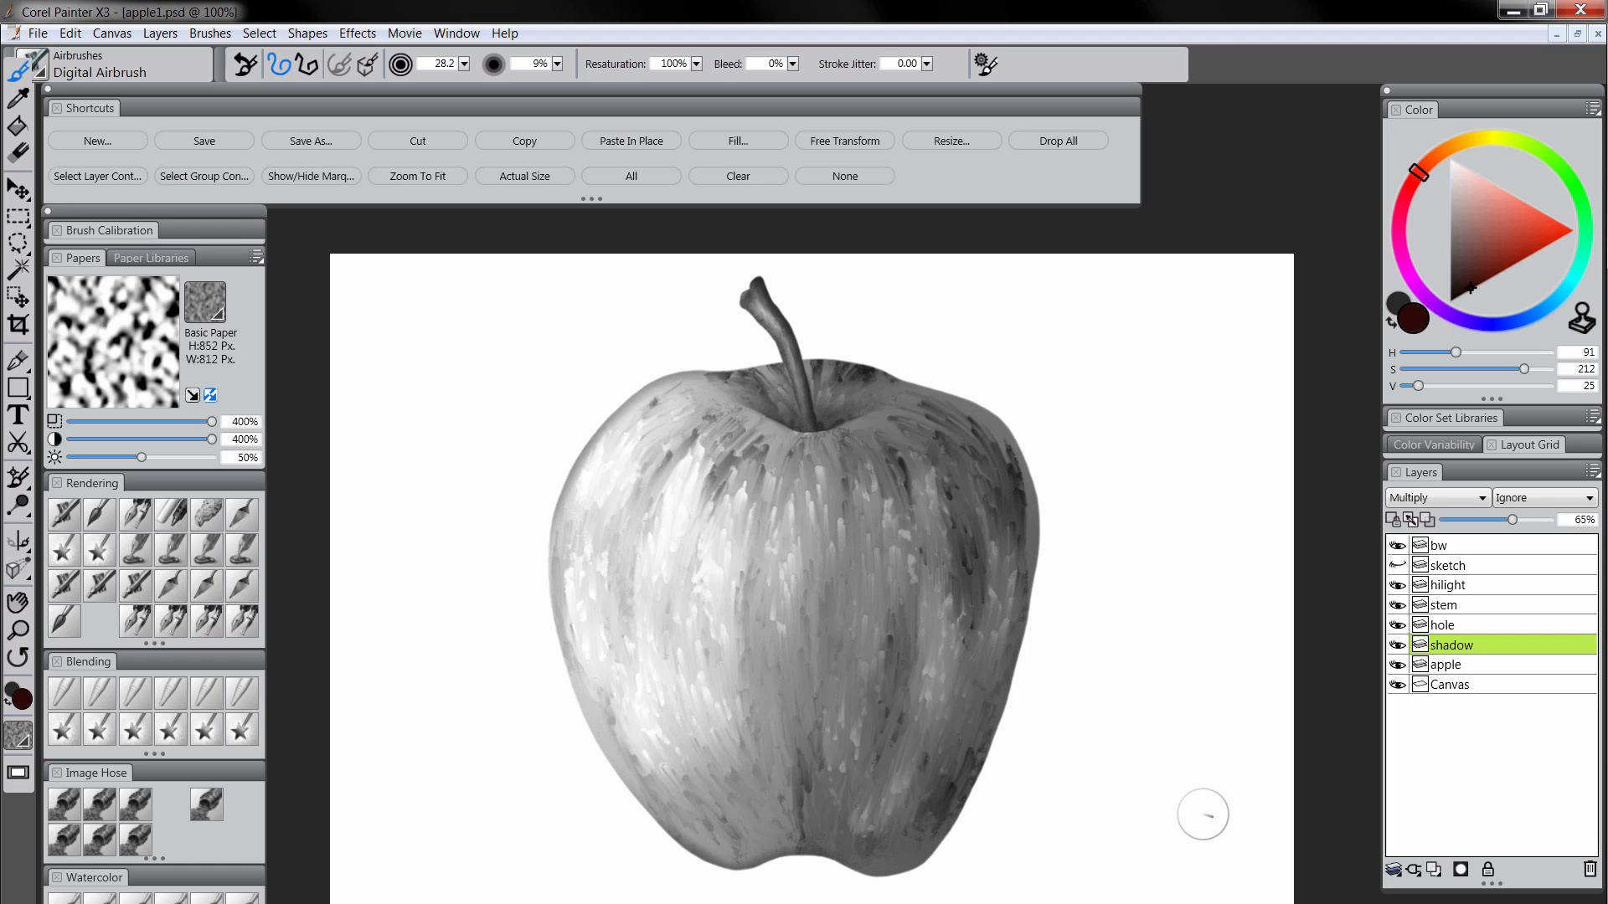
{"action": "left_click", "coordinate": [1397, 546]}
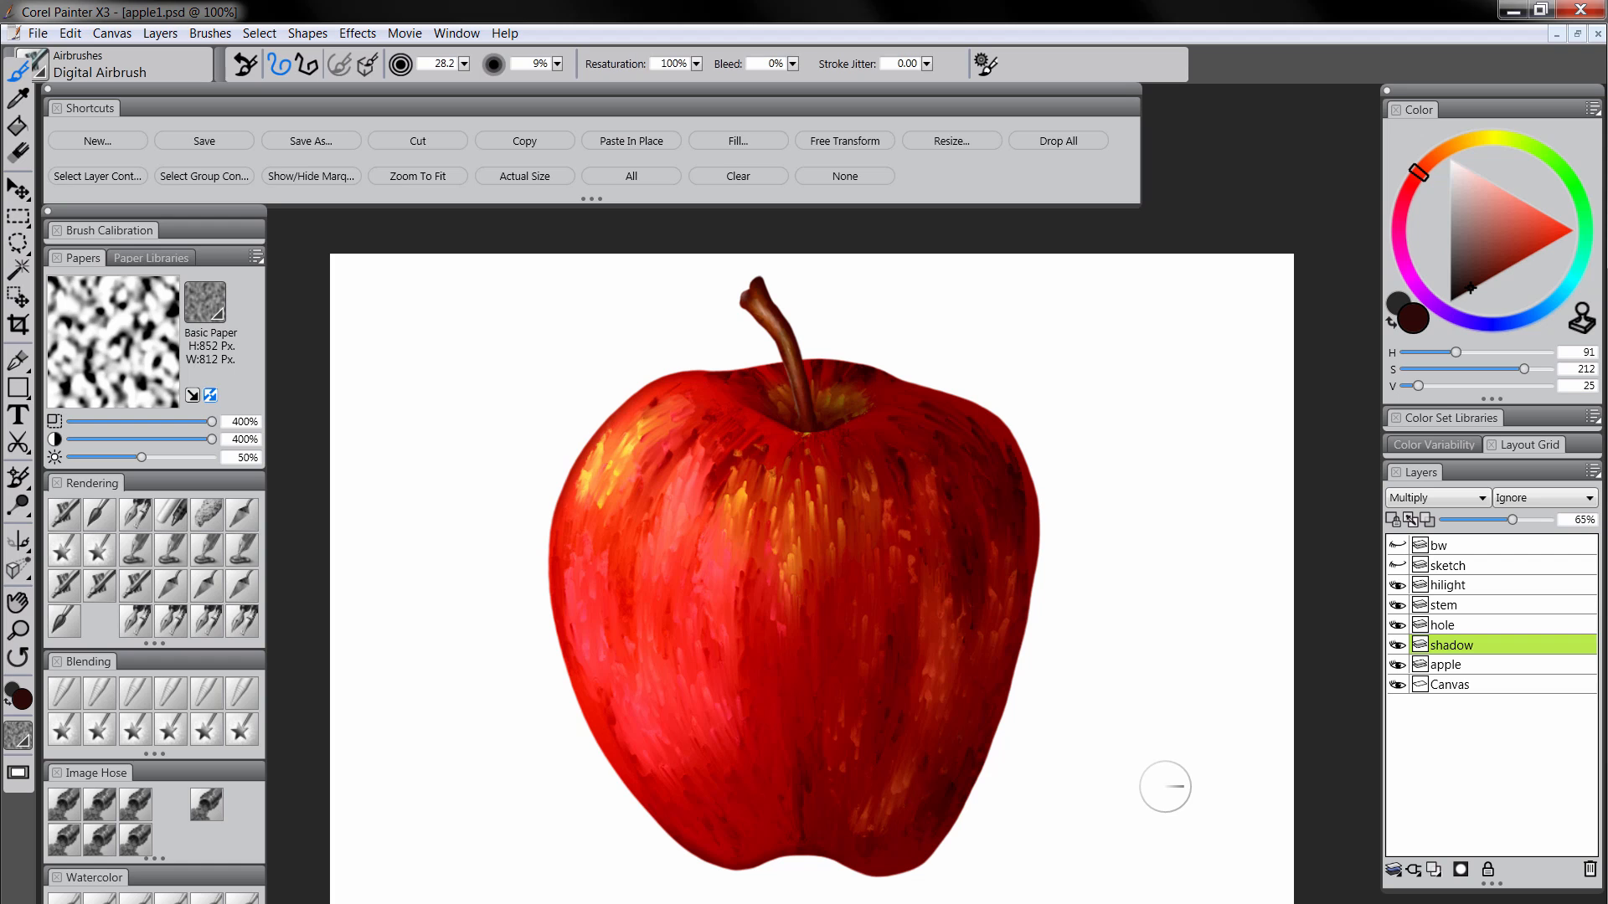
Soften the streaks across the apple layer with the Diffuse Blur blender, working at sizes 53.0 to 17.7
{"action": "left_click", "coordinate": [1459, 663]}
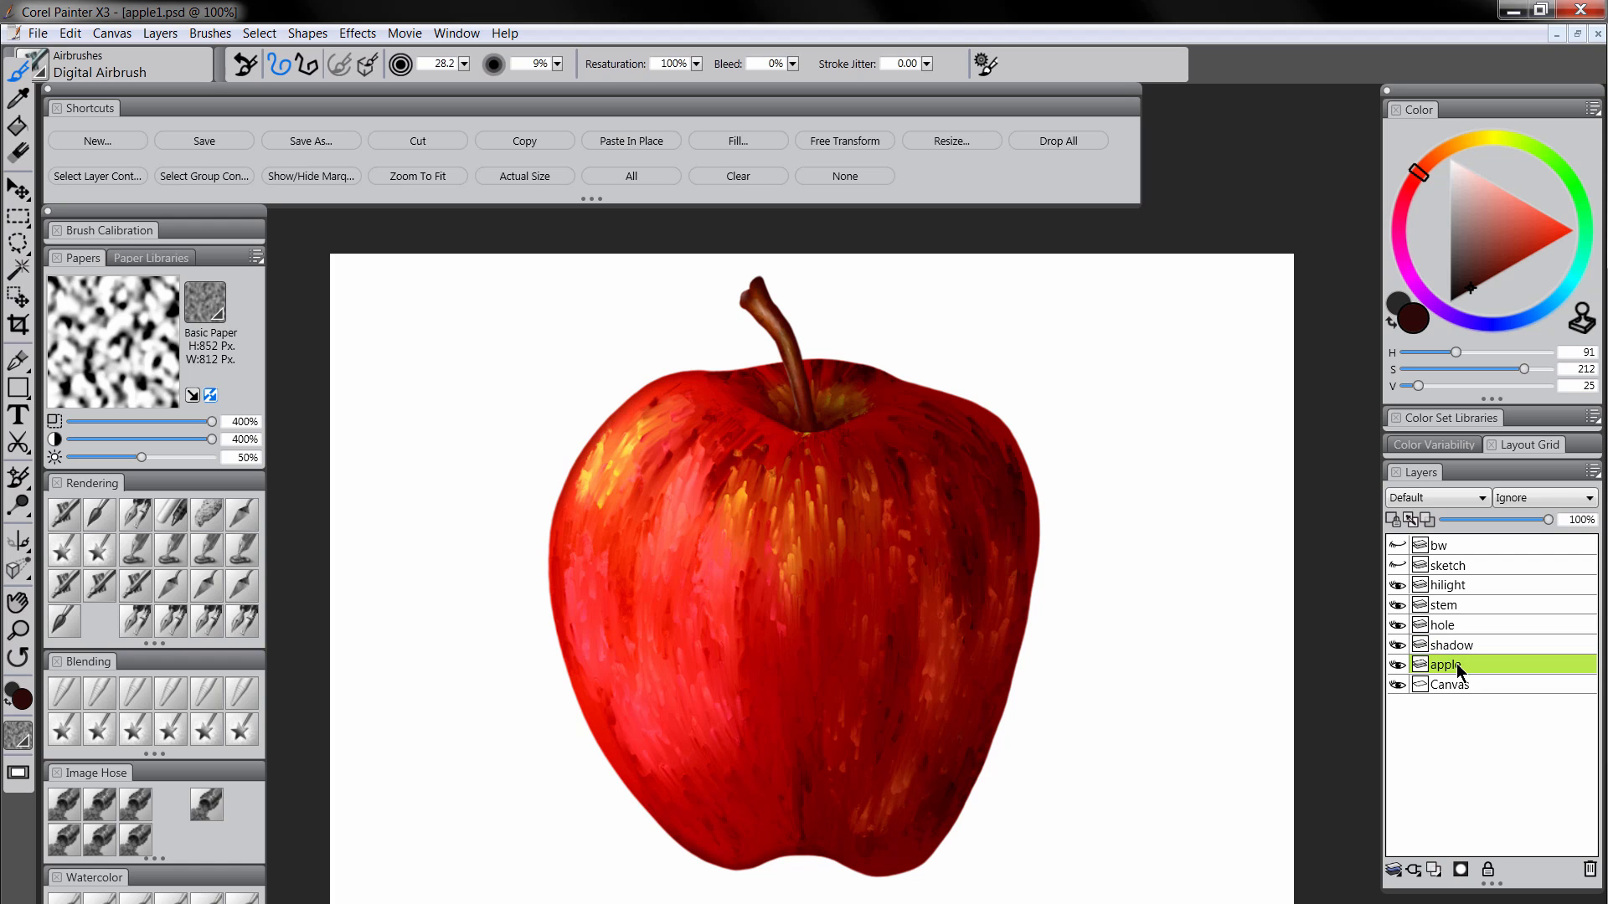
{"action": "left_click", "coordinate": [64, 696]}
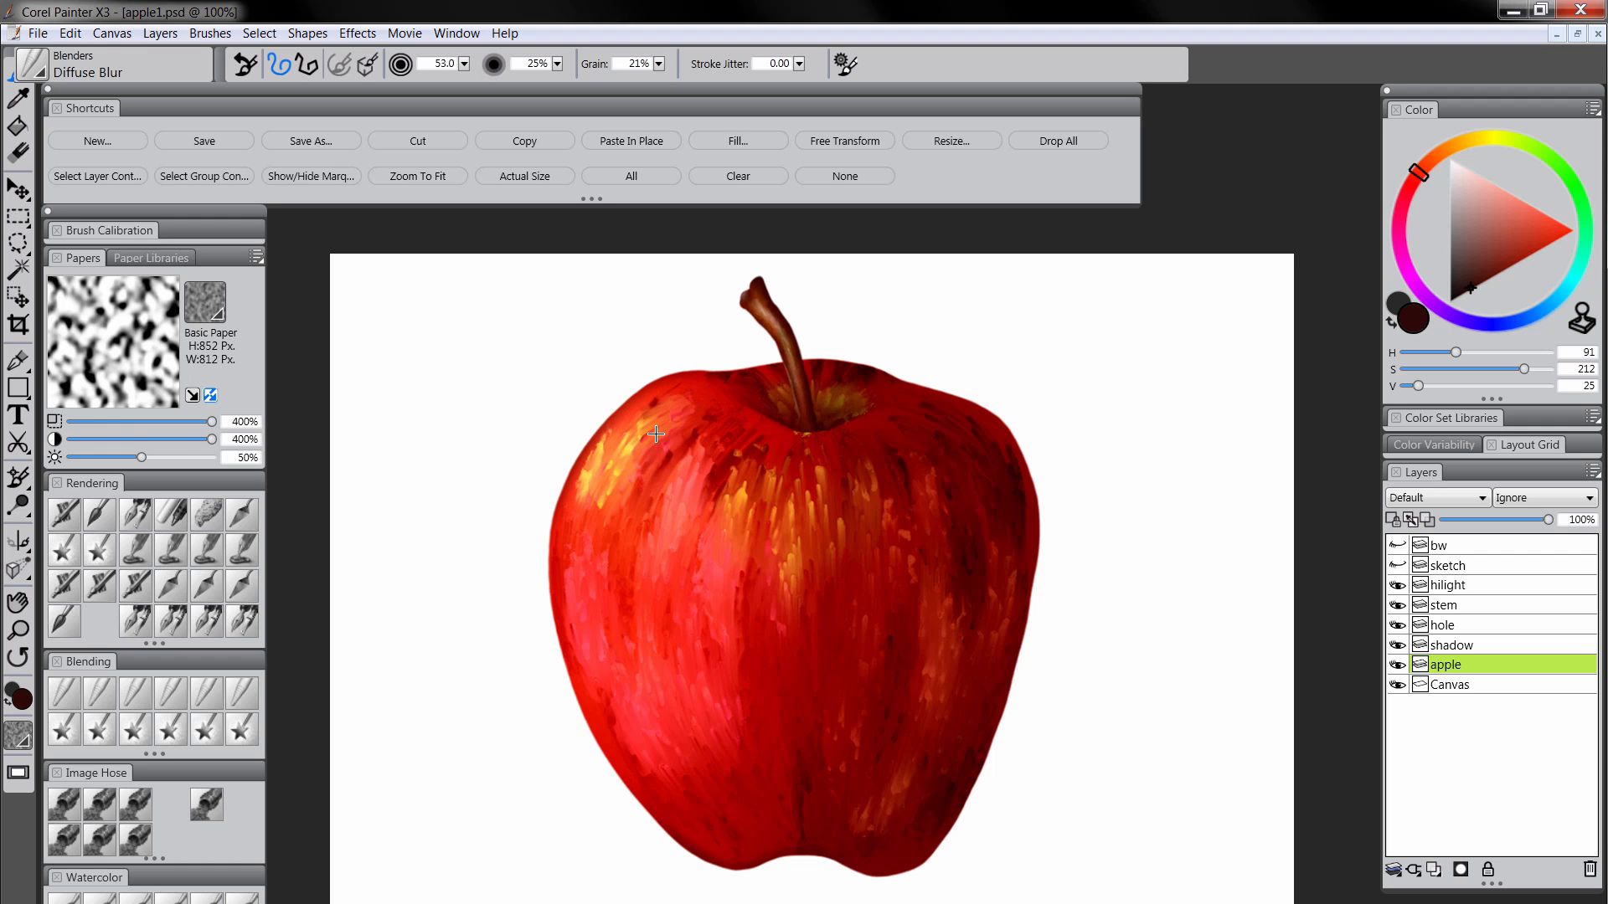
{"action": "left_click_drag", "start_coordinate": [656, 433], "coordinate": [662, 459]}
{"action": "mouse_move", "coordinate": [648, 440]}
{"action": "left_mouse_down"}
{"action": "mouse_move", "coordinate": [611, 493]}
{"action": "mouse_move", "coordinate": [646, 421]}
{"action": "mouse_move", "coordinate": [610, 459]}
{"action": "mouse_move", "coordinate": [578, 545]}
{"action": "mouse_move", "coordinate": [681, 422]}
{"action": "mouse_move", "coordinate": [622, 558]}
{"action": "left_mouse_up"}
{"action": "mouse_move", "coordinate": [726, 423]}
{"action": "left_mouse_down"}
{"action": "mouse_move", "coordinate": [673, 539]}
{"action": "mouse_move", "coordinate": [760, 439]}
{"action": "mouse_move", "coordinate": [718, 586]}
{"action": "left_mouse_up"}
{"action": "mouse_move", "coordinate": [747, 470]}
{"action": "left_mouse_down"}
{"action": "mouse_move", "coordinate": [690, 528]}
{"action": "mouse_move", "coordinate": [668, 669]}
{"action": "mouse_move", "coordinate": [644, 519]}
{"action": "mouse_move", "coordinate": [651, 718]}
{"action": "mouse_move", "coordinate": [587, 575]}
{"action": "mouse_move", "coordinate": [595, 670]}
{"action": "mouse_move", "coordinate": [697, 798]}
{"action": "mouse_move", "coordinate": [667, 785]}
{"action": "mouse_move", "coordinate": [671, 715]}
{"action": "mouse_move", "coordinate": [703, 746]}
{"action": "mouse_move", "coordinate": [726, 646]}
{"action": "mouse_move", "coordinate": [744, 692]}
{"action": "mouse_move", "coordinate": [771, 528]}
{"action": "mouse_move", "coordinate": [800, 498]}
{"action": "mouse_move", "coordinate": [829, 478]}
{"action": "mouse_move", "coordinate": [844, 508]}
{"action": "mouse_move", "coordinate": [859, 483]}
{"action": "mouse_move", "coordinate": [867, 717]}
{"action": "mouse_move", "coordinate": [878, 479]}
{"action": "mouse_move", "coordinate": [841, 805]}
{"action": "mouse_move", "coordinate": [835, 674]}
{"action": "mouse_move", "coordinate": [877, 799]}
{"action": "mouse_move", "coordinate": [936, 695]}
{"action": "mouse_move", "coordinate": [948, 615]}
{"action": "mouse_move", "coordinate": [925, 462]}
{"action": "mouse_move", "coordinate": [917, 601]}
{"action": "mouse_move", "coordinate": [893, 424]}
{"action": "mouse_move", "coordinate": [979, 455]}
{"action": "mouse_move", "coordinate": [928, 421]}
{"action": "mouse_move", "coordinate": [996, 555]}
{"action": "mouse_move", "coordinate": [977, 484]}
{"action": "mouse_move", "coordinate": [982, 677]}
{"action": "mouse_move", "coordinate": [990, 449]}
{"action": "mouse_move", "coordinate": [1002, 543]}
{"action": "mouse_move", "coordinate": [1010, 491]}
{"action": "mouse_move", "coordinate": [988, 496]}
{"action": "mouse_move", "coordinate": [965, 717]}
{"action": "mouse_move", "coordinate": [917, 657]}
{"action": "mouse_move", "coordinate": [855, 827]}
{"action": "mouse_move", "coordinate": [852, 782]}
{"action": "mouse_move", "coordinate": [802, 736]}
{"action": "left_mouse_up"}
Paint a soft pale pink highlight on the apple's upper left, on the hilight layer, with the Jitter Airbrush at size 7.0
{"action": "left_click", "coordinate": [1467, 587]}
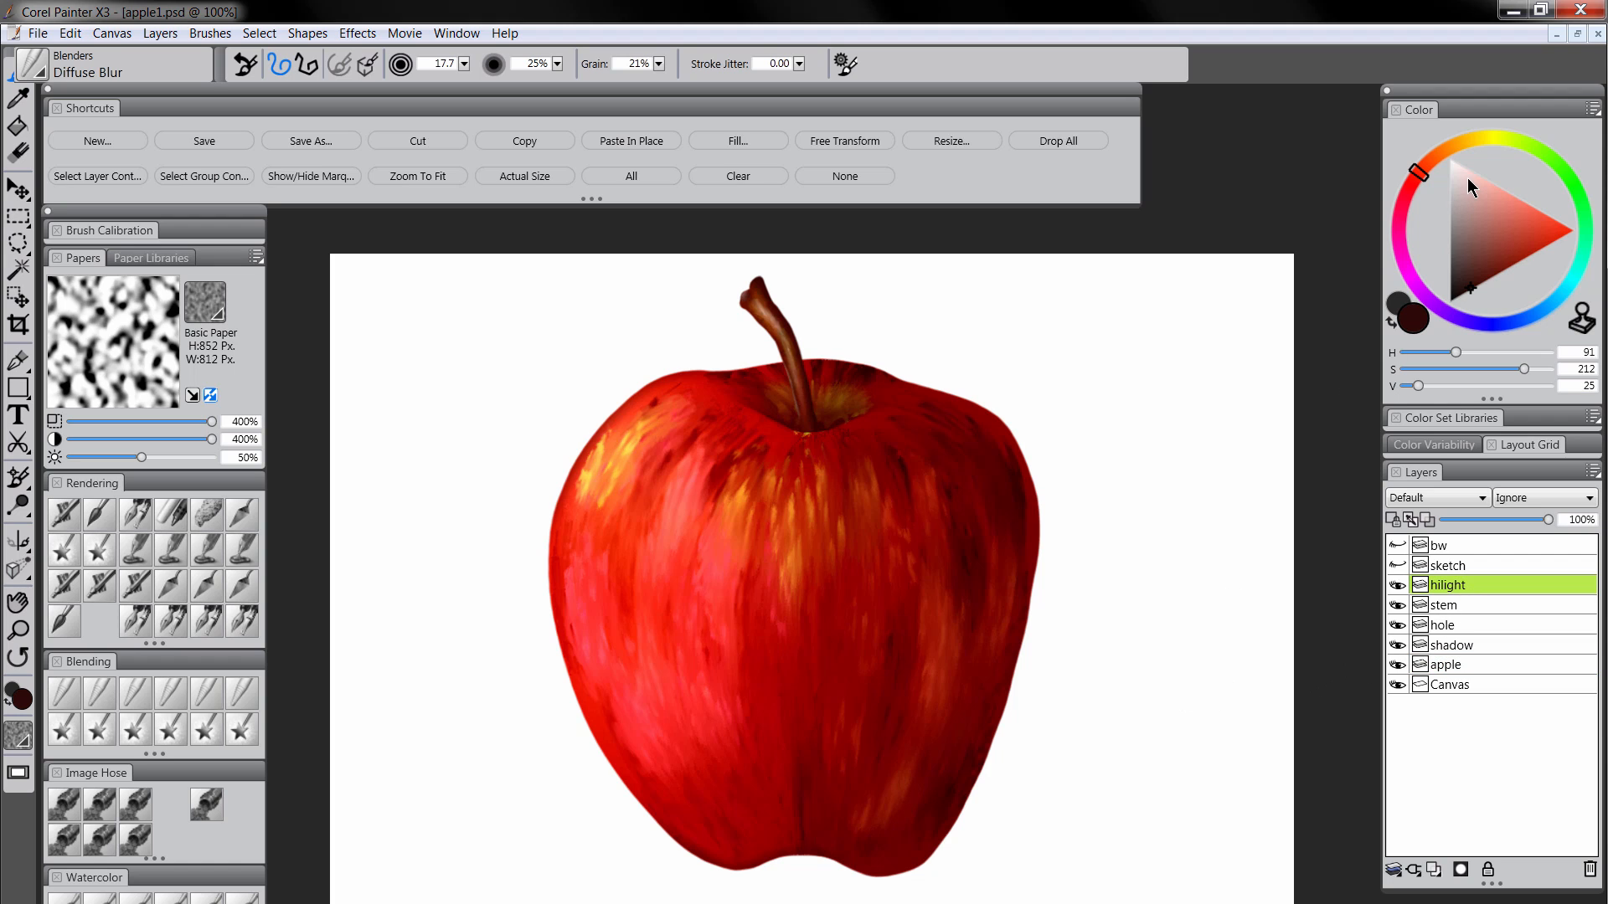
{"action": "left_click_drag", "start_coordinate": [1469, 179], "coordinate": [1473, 171]}
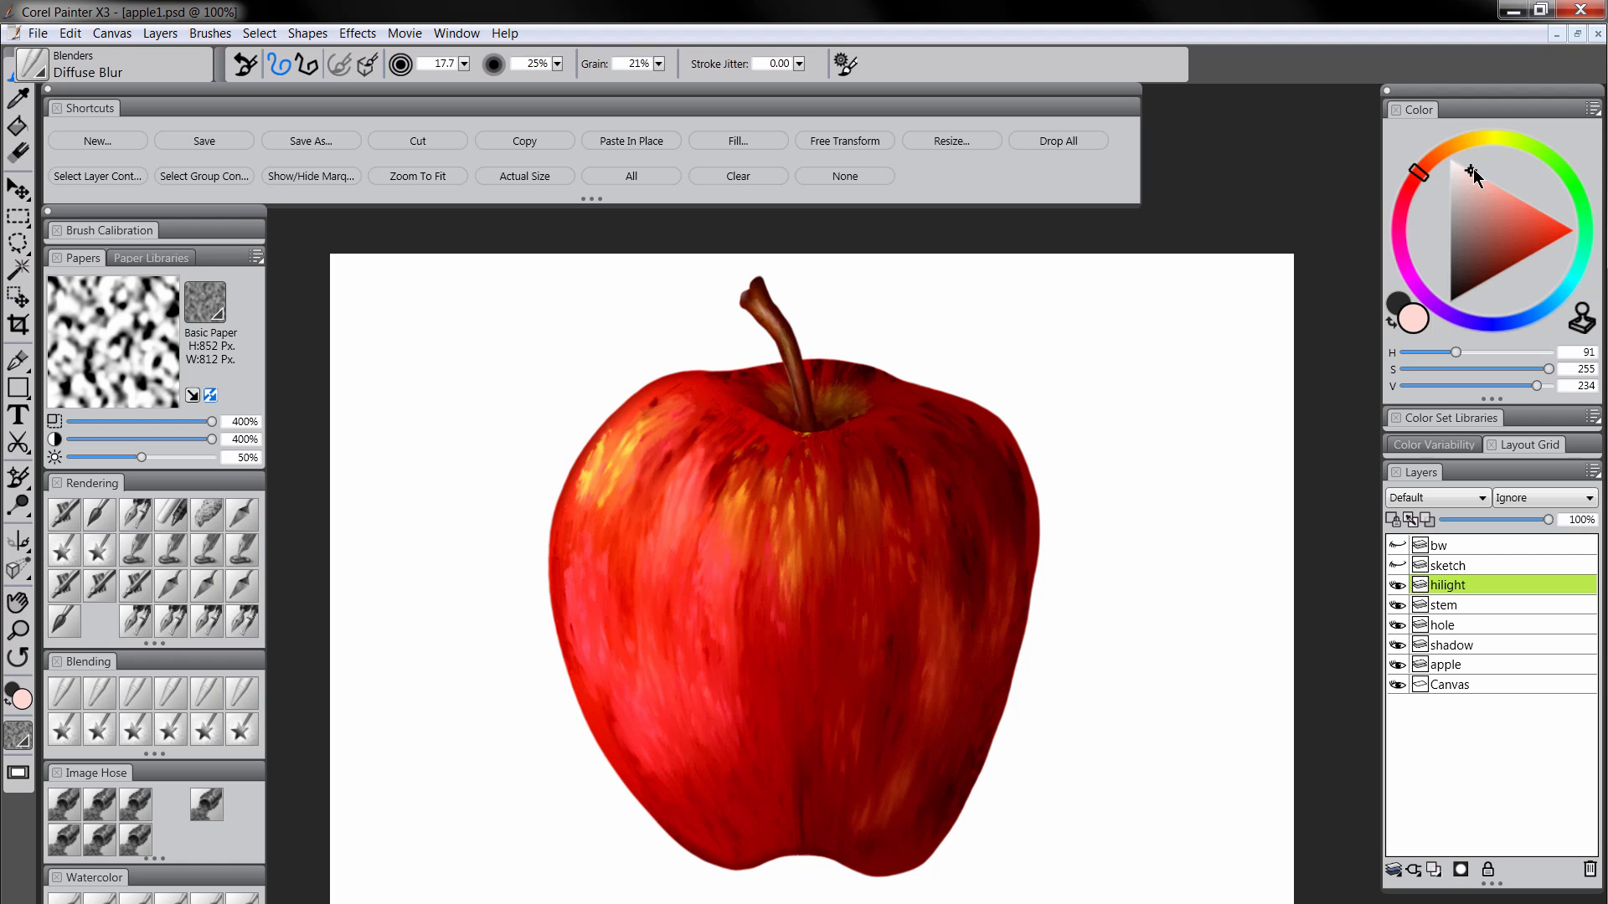
{"action": "left_click", "coordinate": [64, 524]}
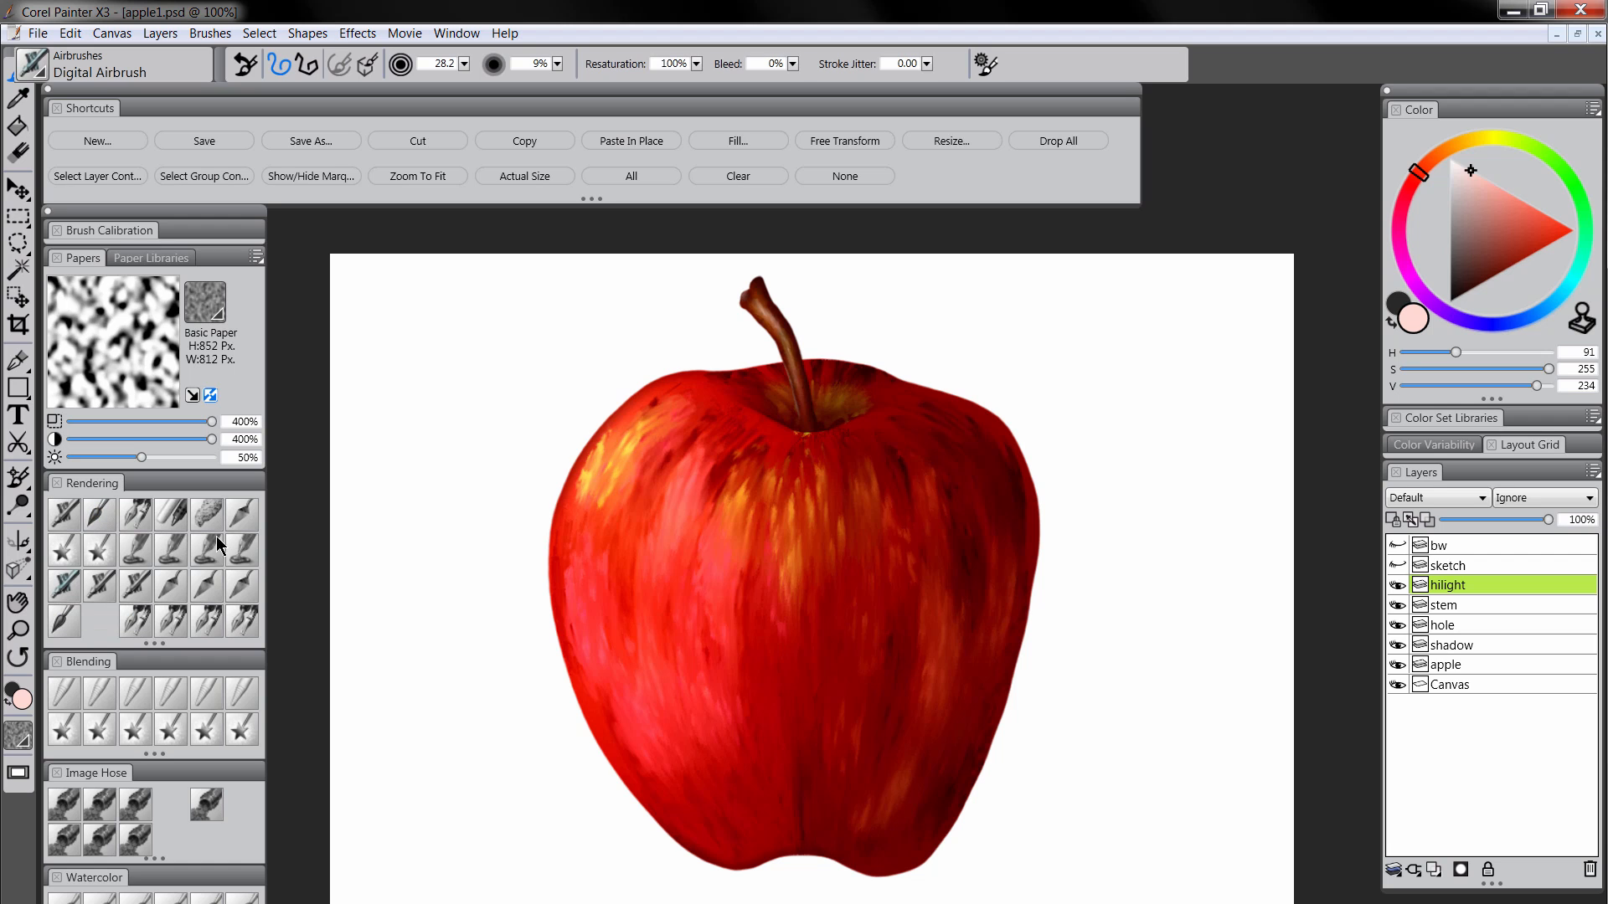
{"action": "key", "text": "bracketleft"}
{"action": "key", "text": "bracketleft"}
{"action": "key", "text": "bracketleft"}
{"action": "key", "text": "bracketleft"}
{"action": "key", "text": "bracketleft"}
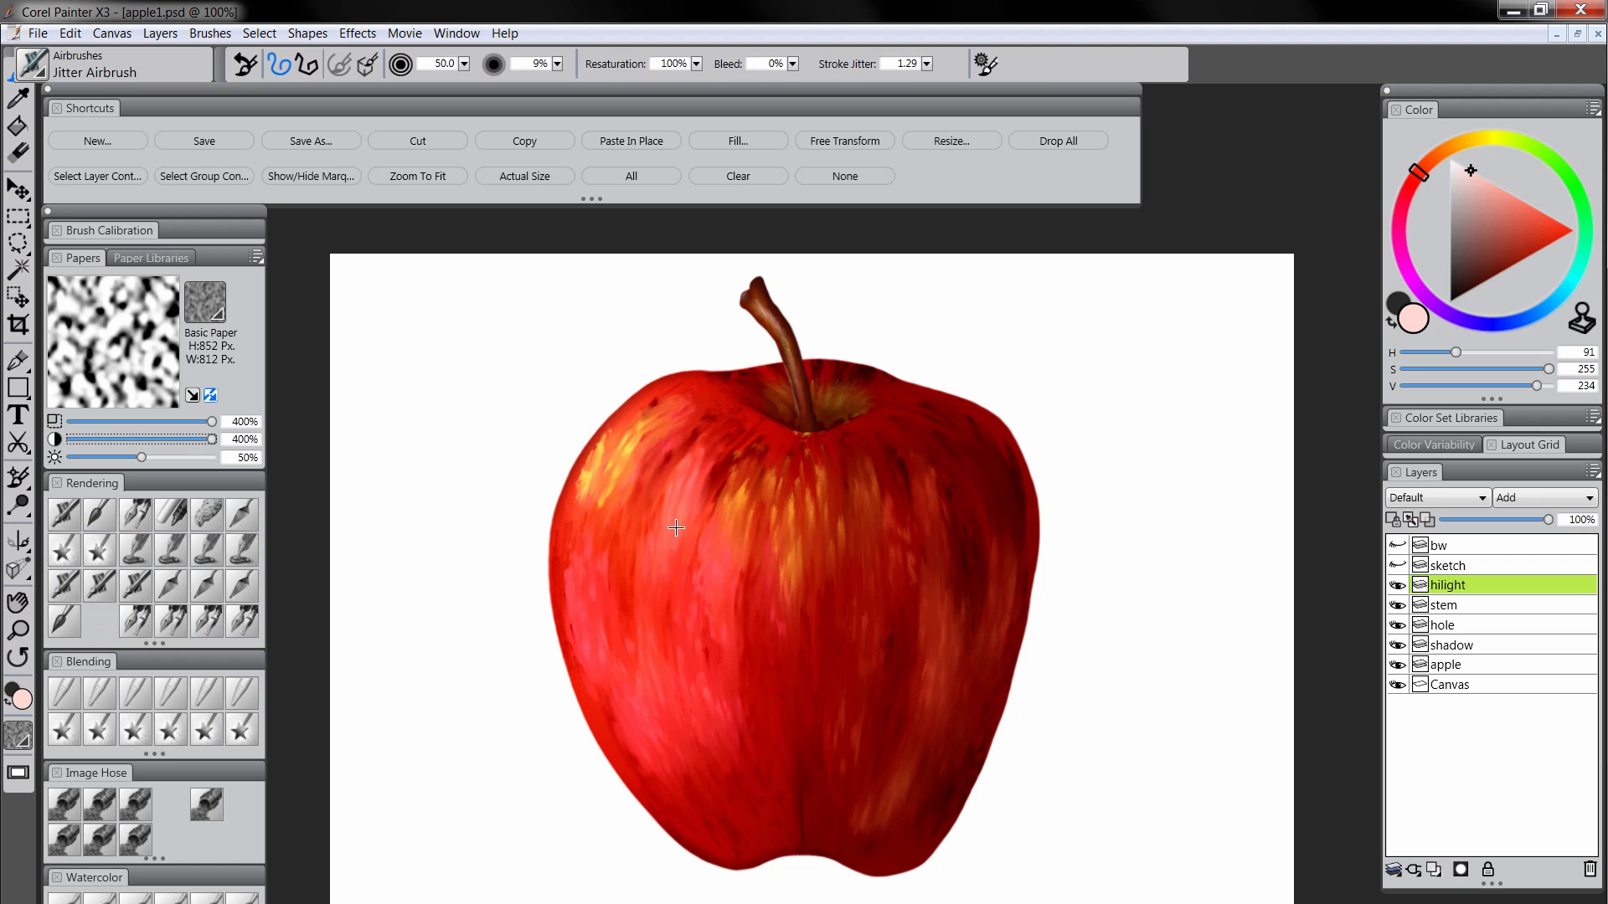
{"action": "mouse_move", "coordinate": [671, 536]}
{"action": "left_mouse_down"}
{"action": "mouse_move", "coordinate": [656, 523]}
{"action": "mouse_move", "coordinate": [677, 546]}
{"action": "mouse_move", "coordinate": [689, 526]}
{"action": "left_mouse_up"}
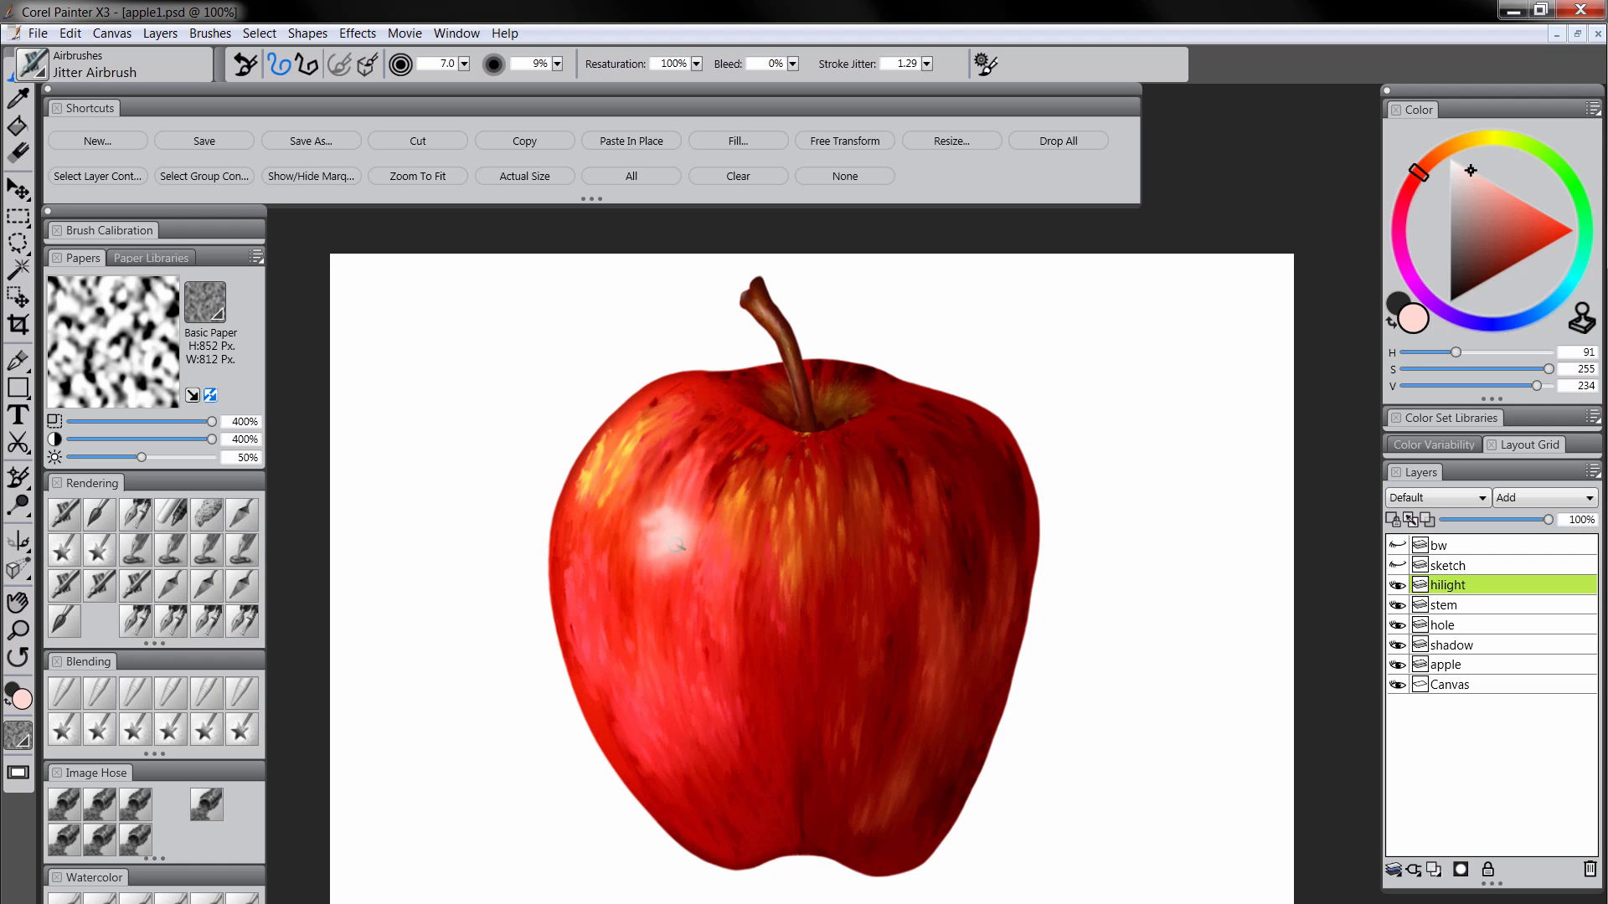
{"action": "left_click_drag", "start_coordinate": [640, 534], "coordinate": [691, 571]}
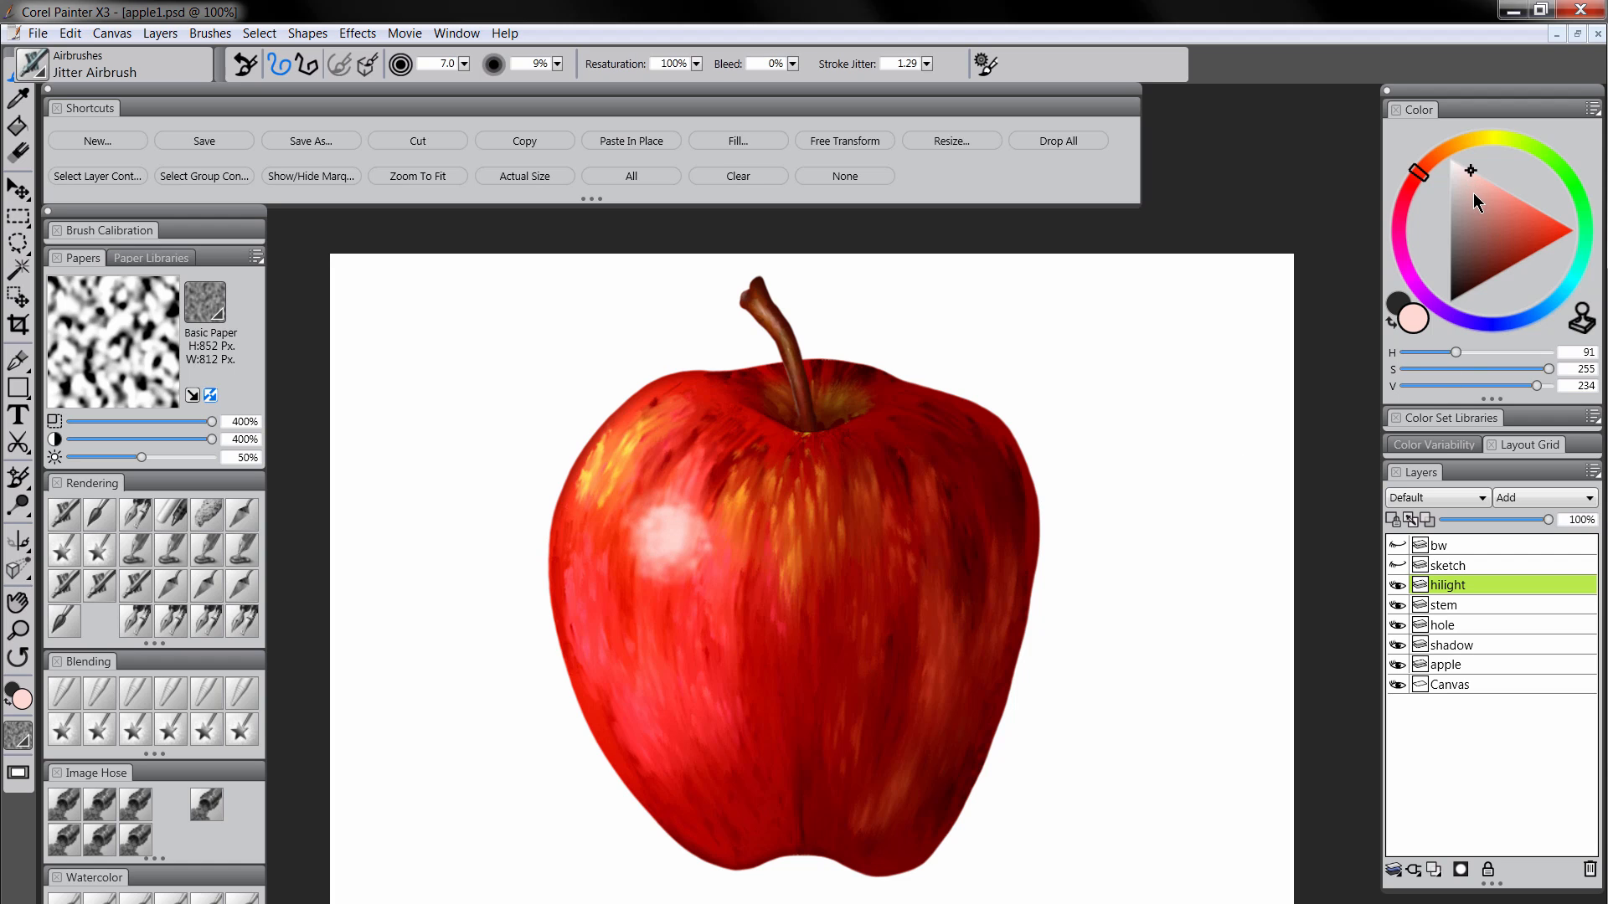
Choose pure white as the paint colour and set the hilight layer's composite method to Screen
{"action": "left_click_drag", "start_coordinate": [1474, 192], "coordinate": [1450, 159]}
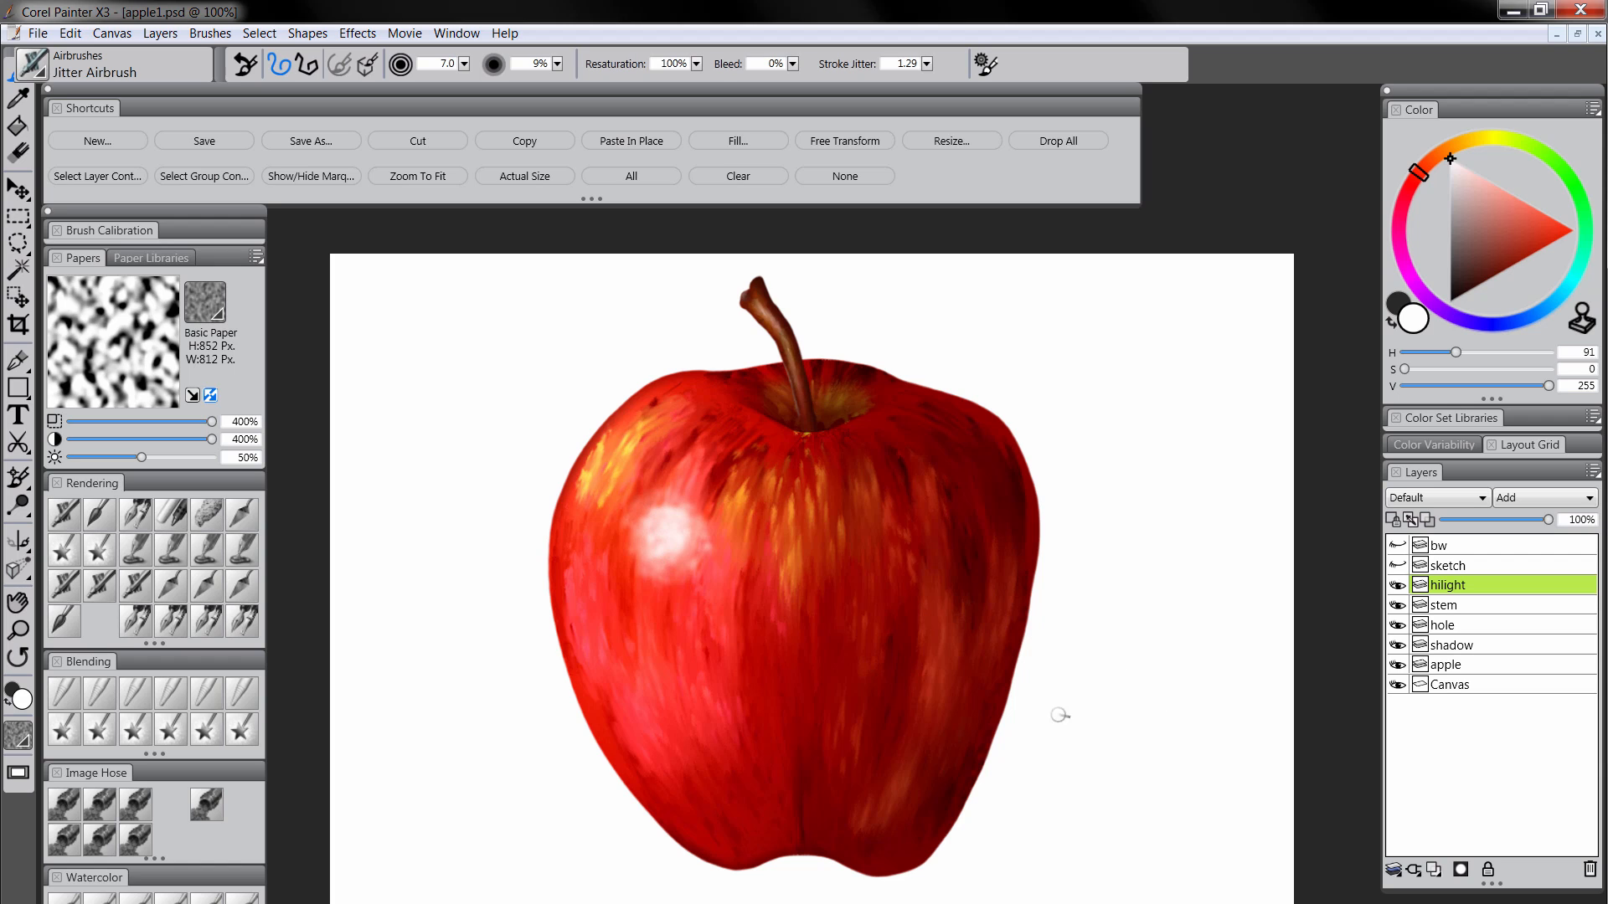
{"action": "left_click", "coordinate": [1431, 497]}
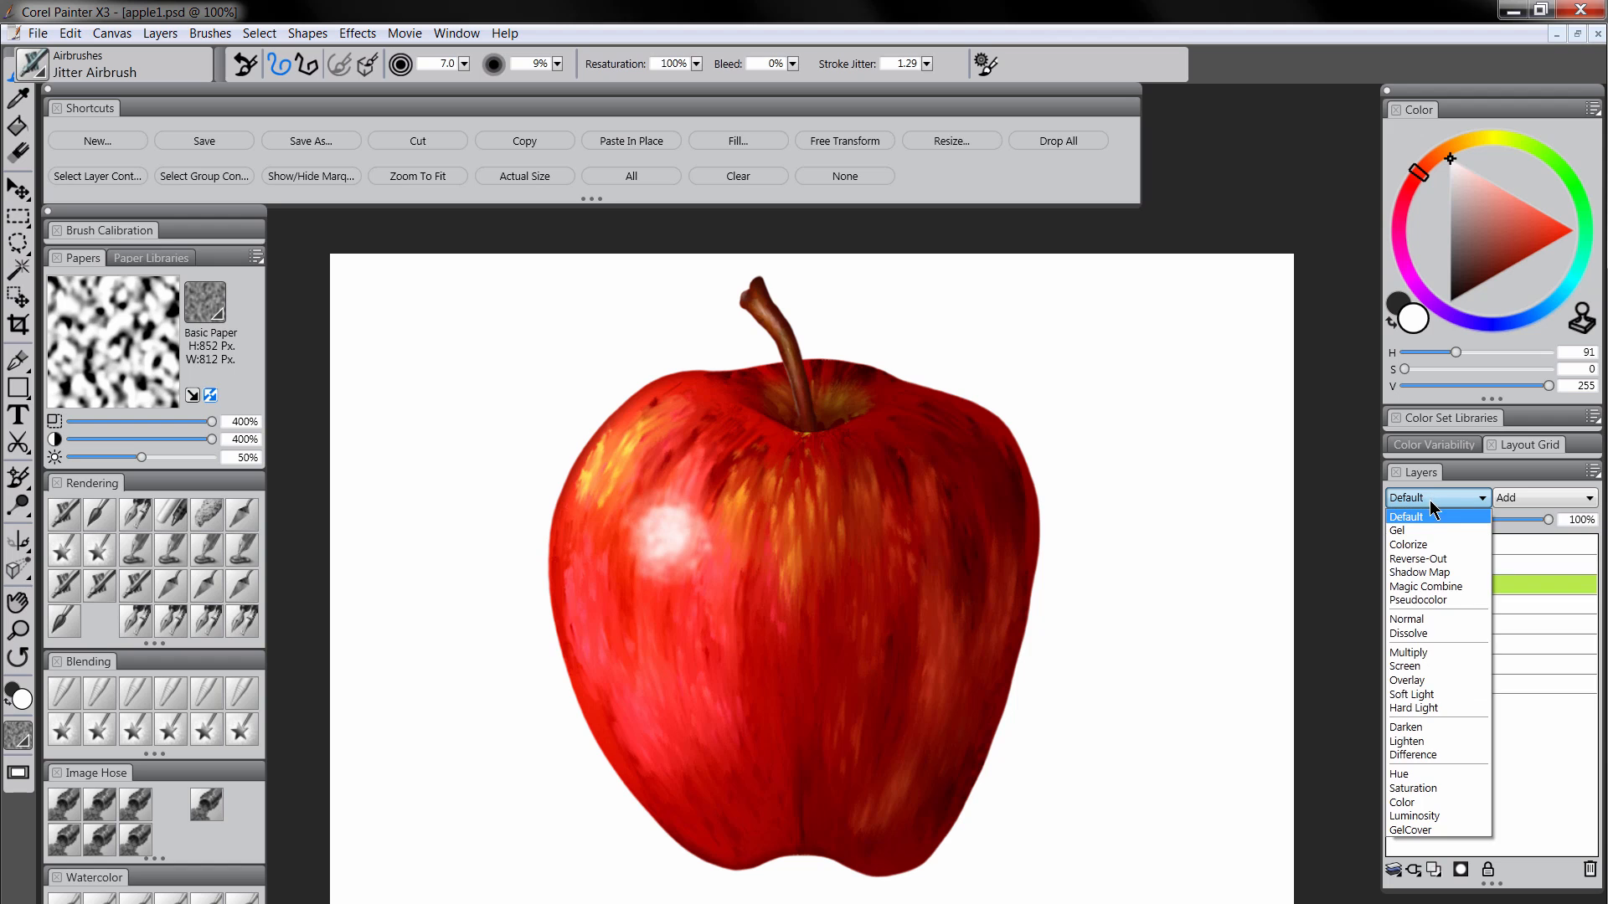
{"action": "left_click", "coordinate": [1424, 667]}
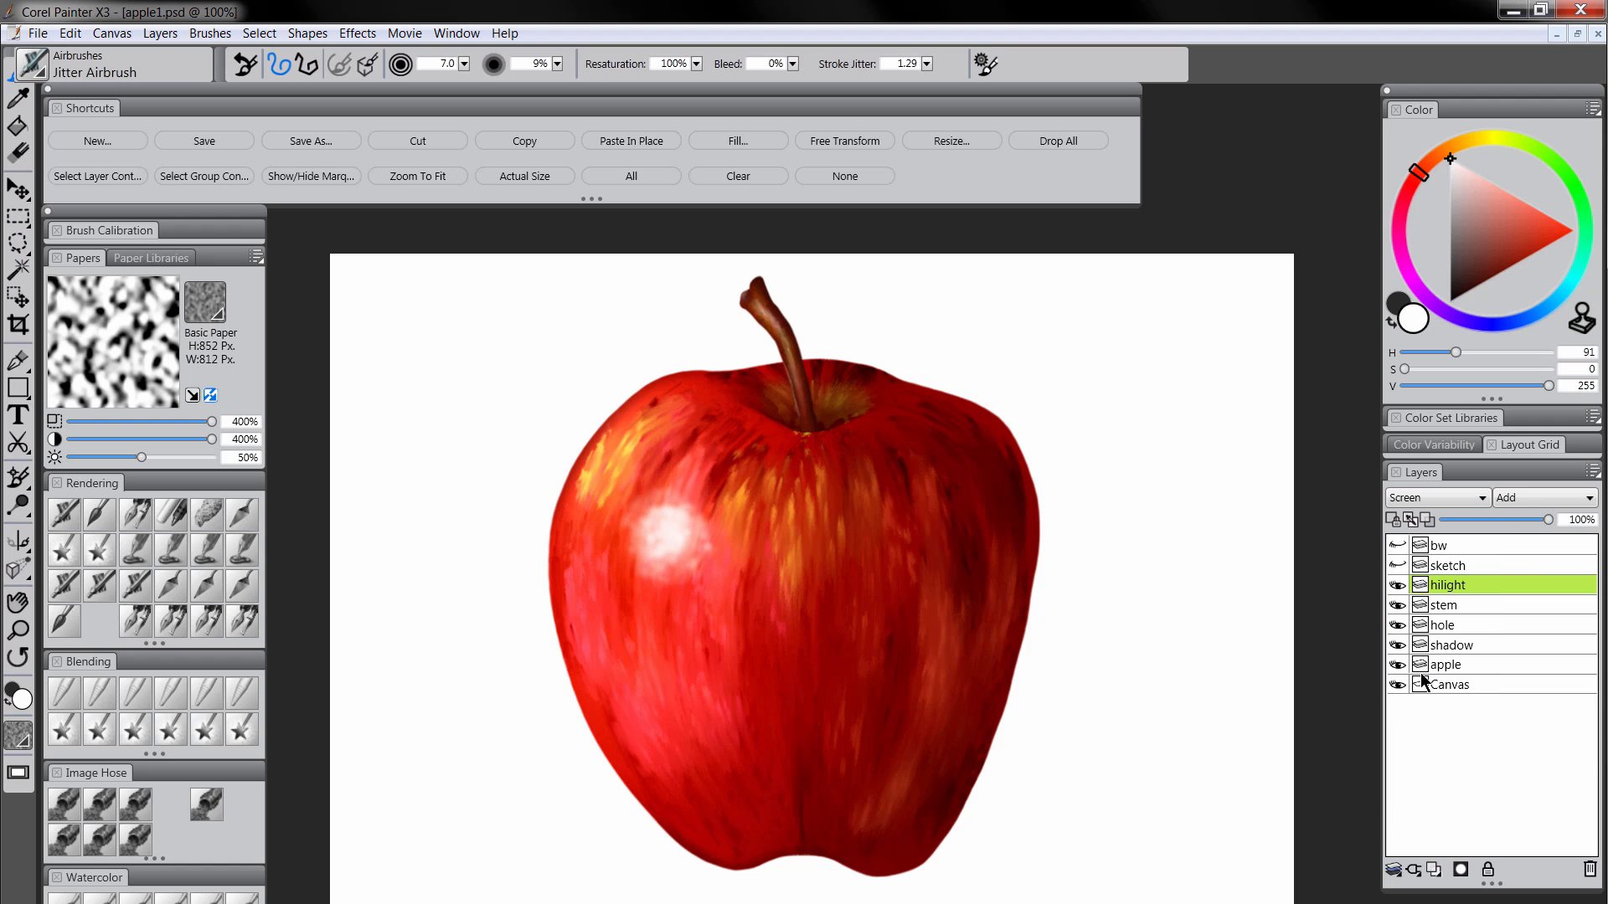
Roughen the highlight with a black Sponge at size 58.5, preserving transparency, restore white as the paint colour, and move the highlight slightly upward
{"action": "left_click", "coordinate": [1479, 266]}
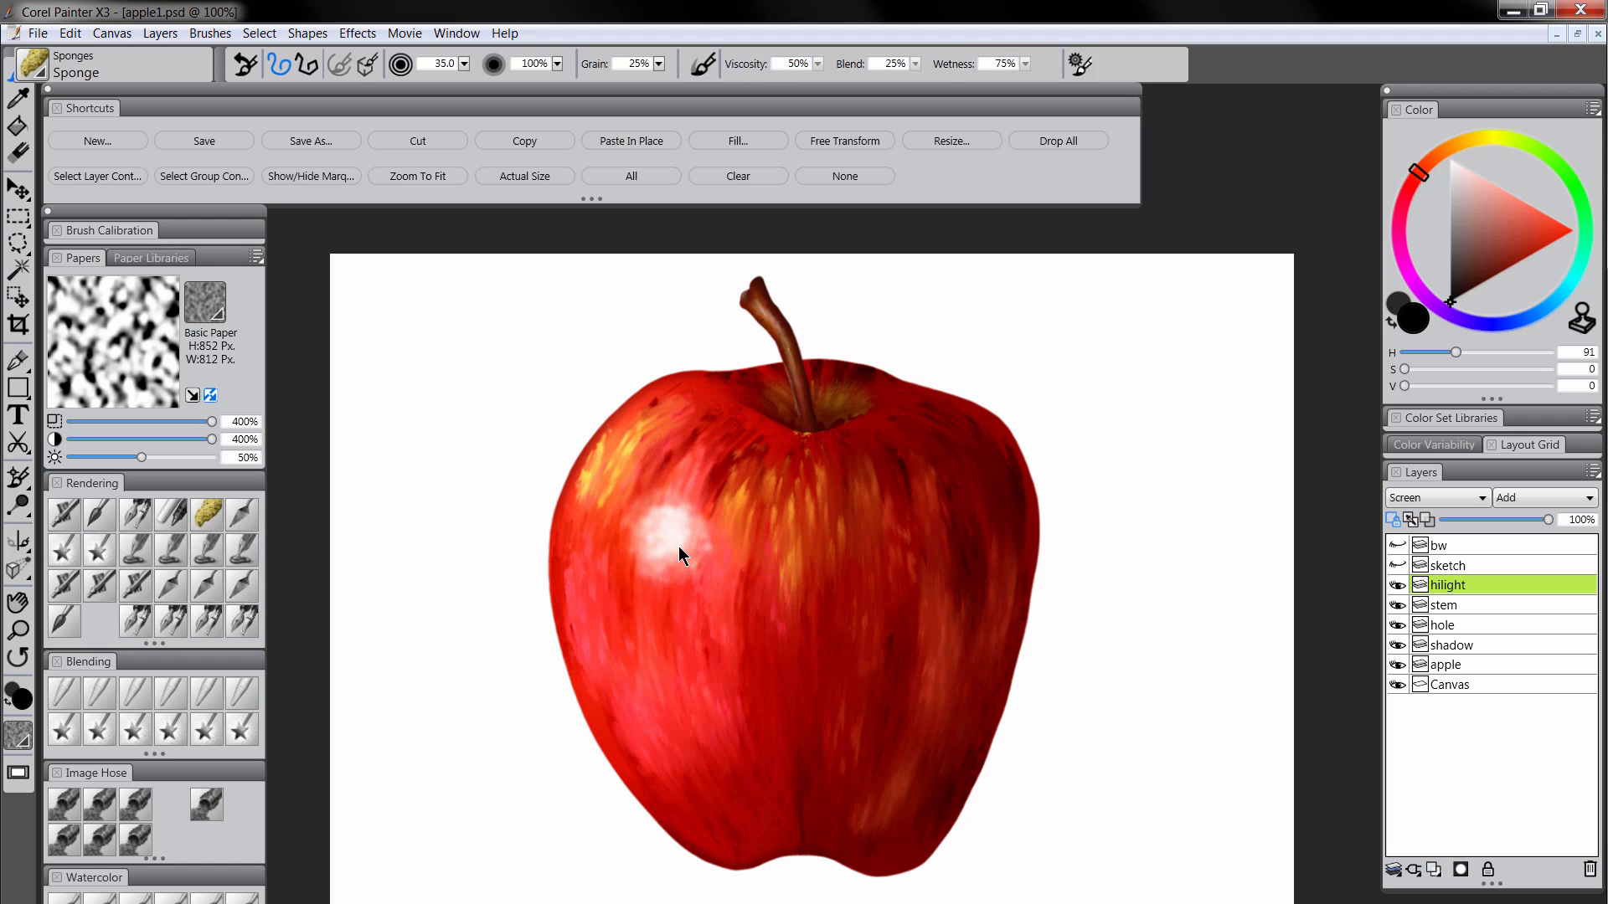
{"action": "mouse_move", "coordinate": [685, 543]}
{"action": "left_mouse_down"}
{"action": "mouse_move", "coordinate": [654, 577]}
{"action": "mouse_move", "coordinate": [700, 577]}
{"action": "mouse_move", "coordinate": [709, 516]}
{"action": "mouse_move", "coordinate": [644, 482]}
{"action": "mouse_move", "coordinate": [597, 551]}
{"action": "mouse_move", "coordinate": [628, 594]}
{"action": "mouse_move", "coordinate": [660, 586]}
{"action": "mouse_move", "coordinate": [643, 576]}
{"action": "mouse_move", "coordinate": [699, 595]}
{"action": "mouse_move", "coordinate": [722, 553]}
{"action": "mouse_move", "coordinate": [719, 520]}
{"action": "mouse_move", "coordinate": [693, 504]}
{"action": "mouse_move", "coordinate": [620, 507]}
{"action": "left_mouse_up"}
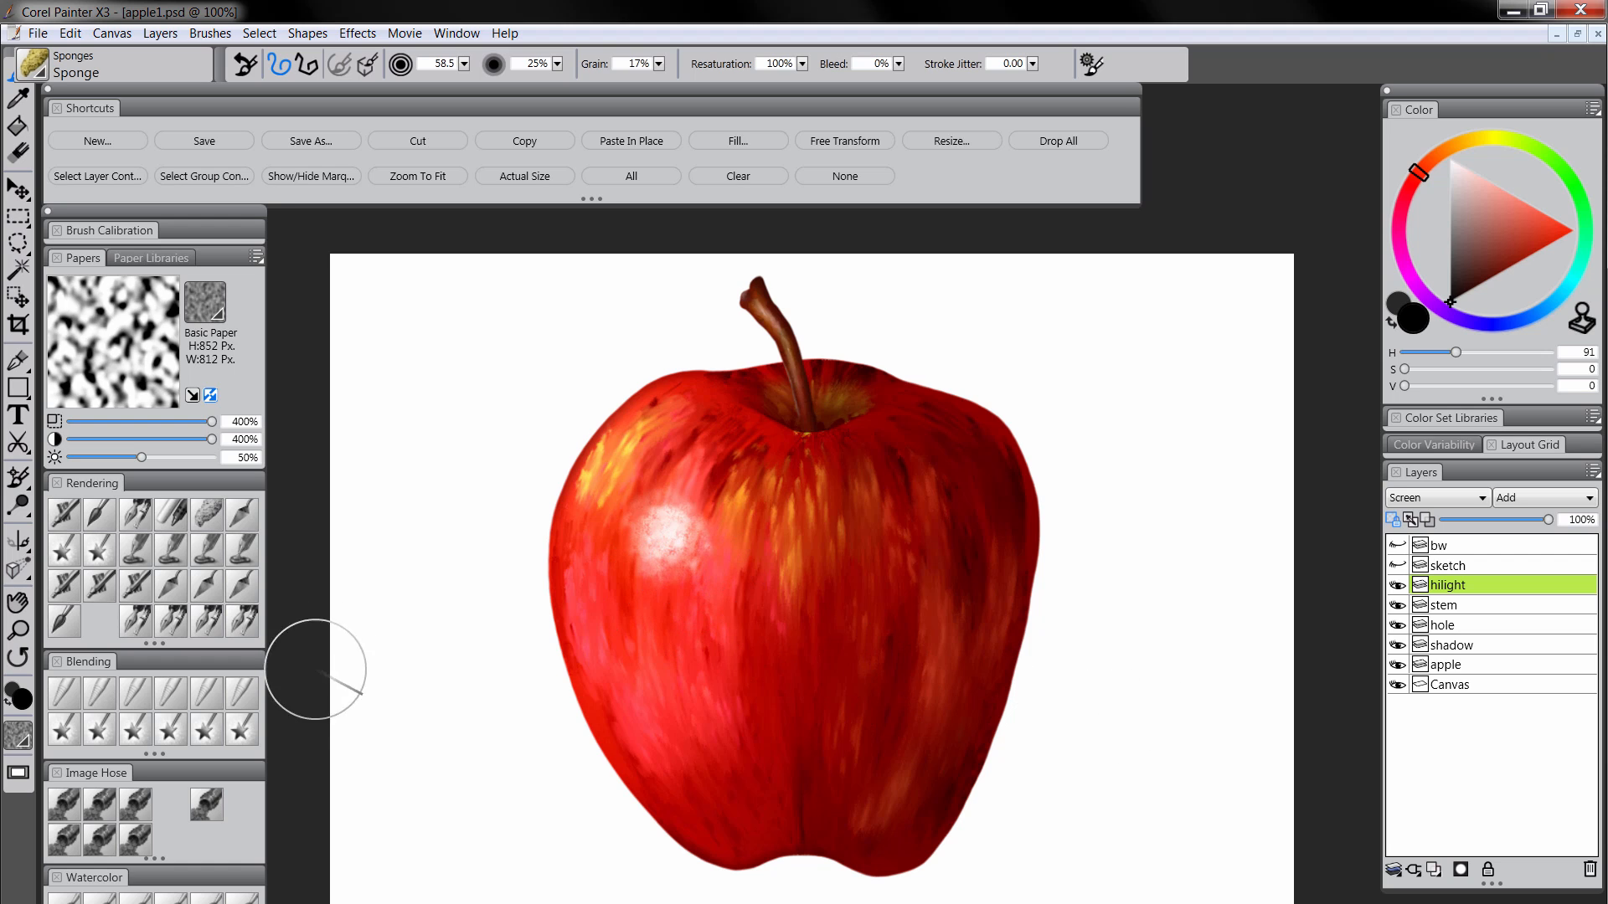
{"action": "left_click_drag", "start_coordinate": [1478, 243], "coordinate": [1437, 127]}
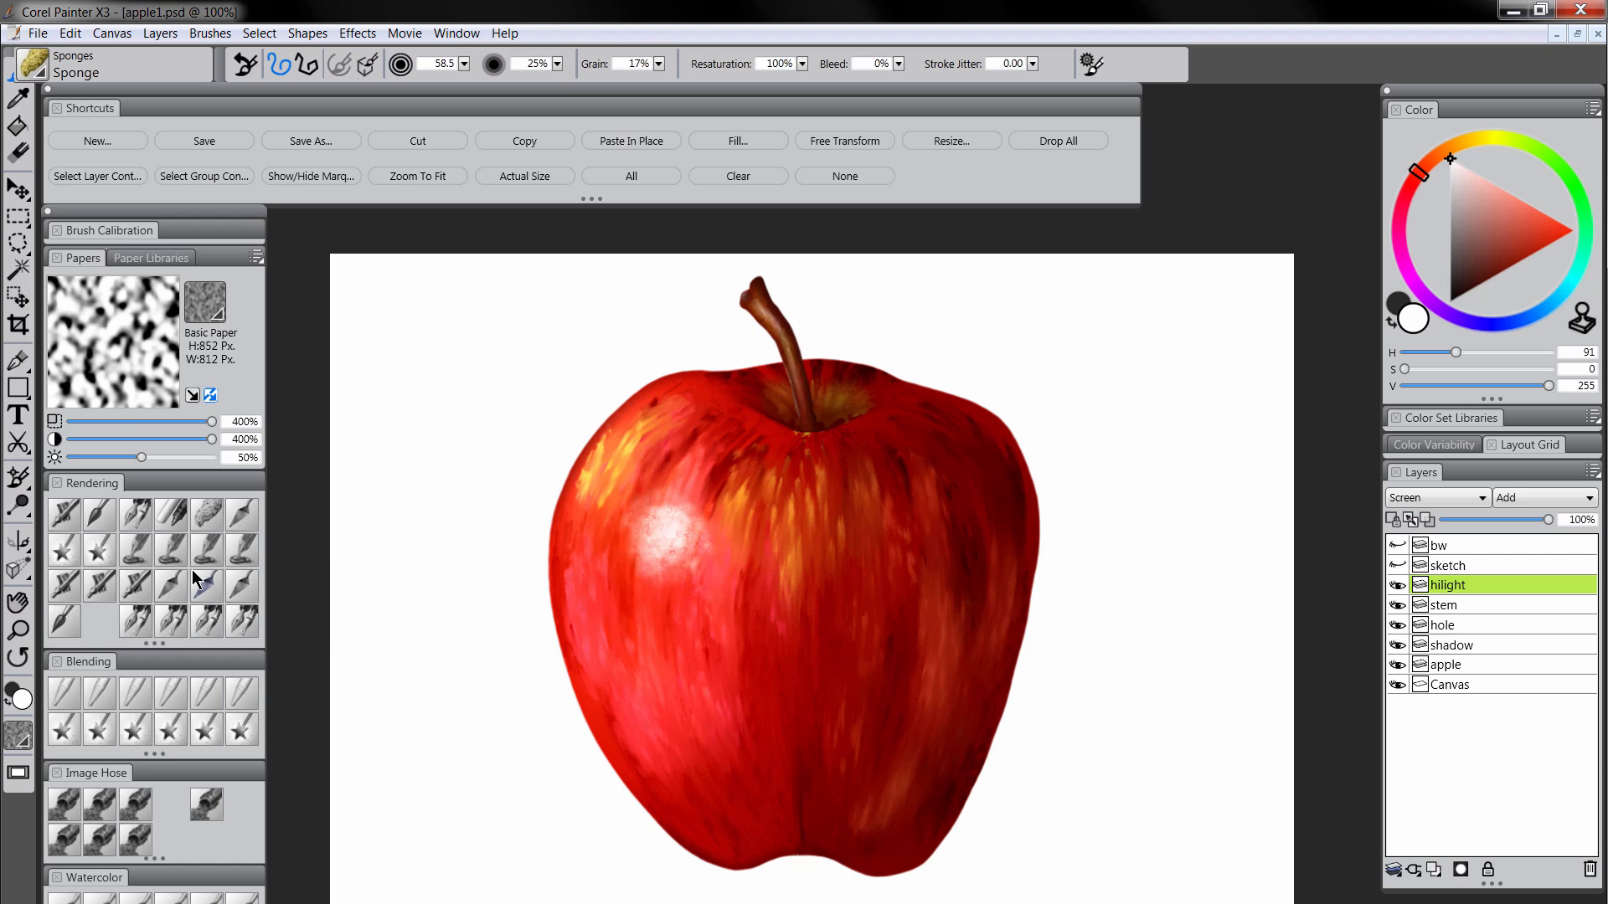
{"action": "left_click", "coordinate": [21, 196]}
{"action": "mouse_move", "coordinate": [700, 556]}
{"action": "left_mouse_down"}
{"action": "mouse_move", "coordinate": [675, 513]}
{"action": "mouse_move", "coordinate": [706, 529]}
{"action": "mouse_move", "coordinate": [693, 513]}
{"action": "mouse_move", "coordinate": [693, 540]}
{"action": "left_mouse_up"}
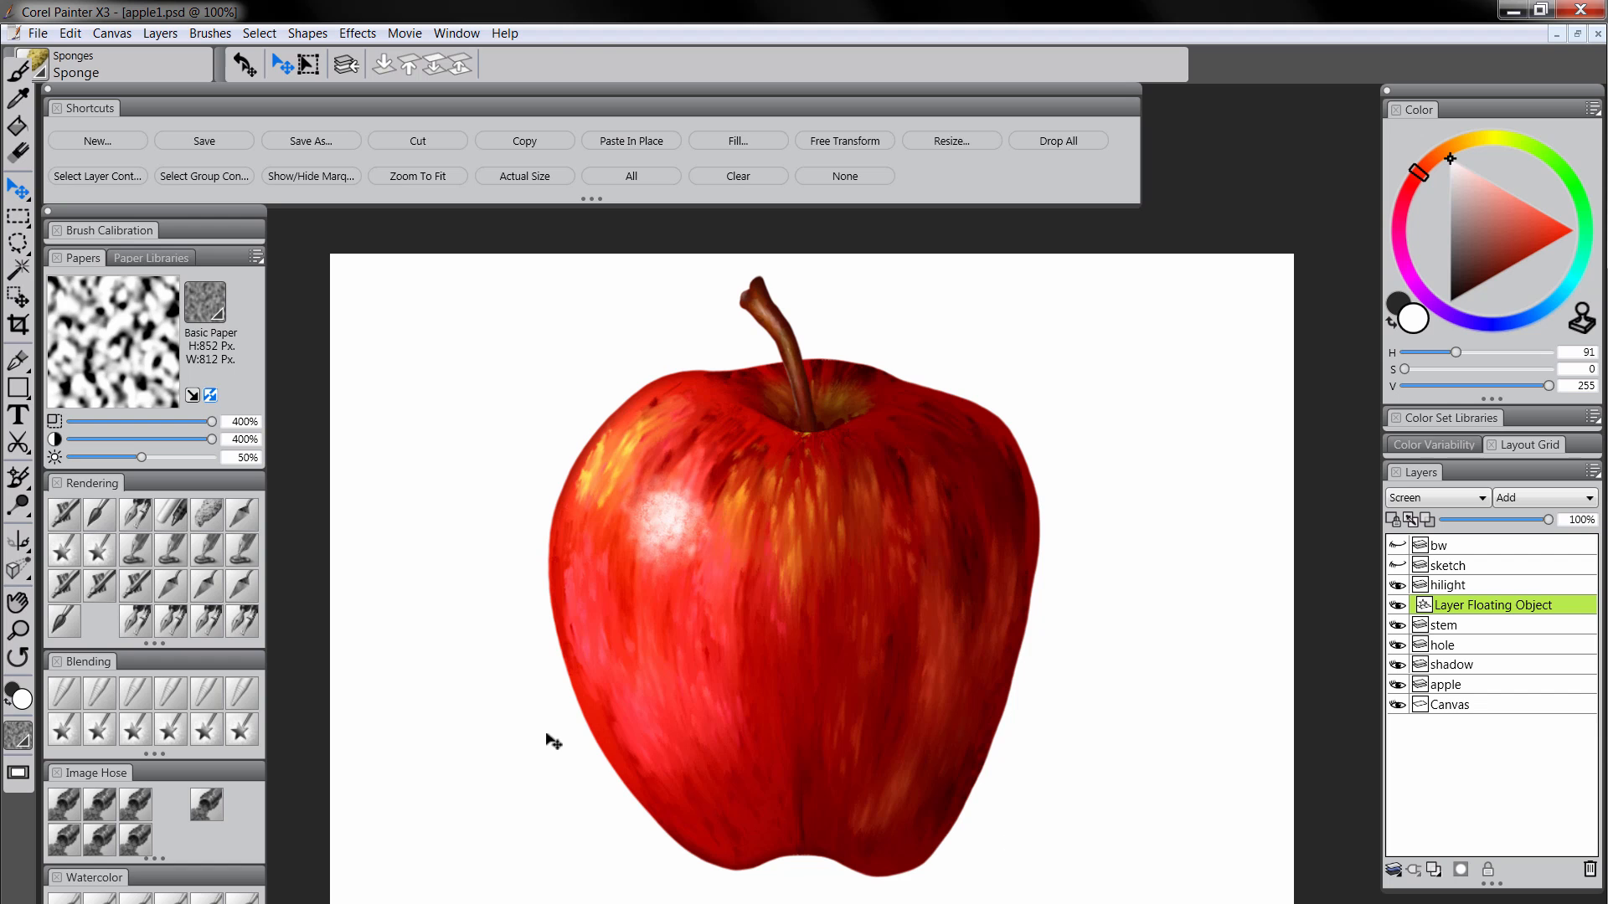
Examine the whole apple and its highlight from a distance and again at 100% view
{"action": "left_click", "coordinate": [19, 630]}
{"action": "left_click", "coordinate": [833, 670], "text": "alt"}
{"action": "left_click", "coordinate": [879, 689], "text": "alt"}
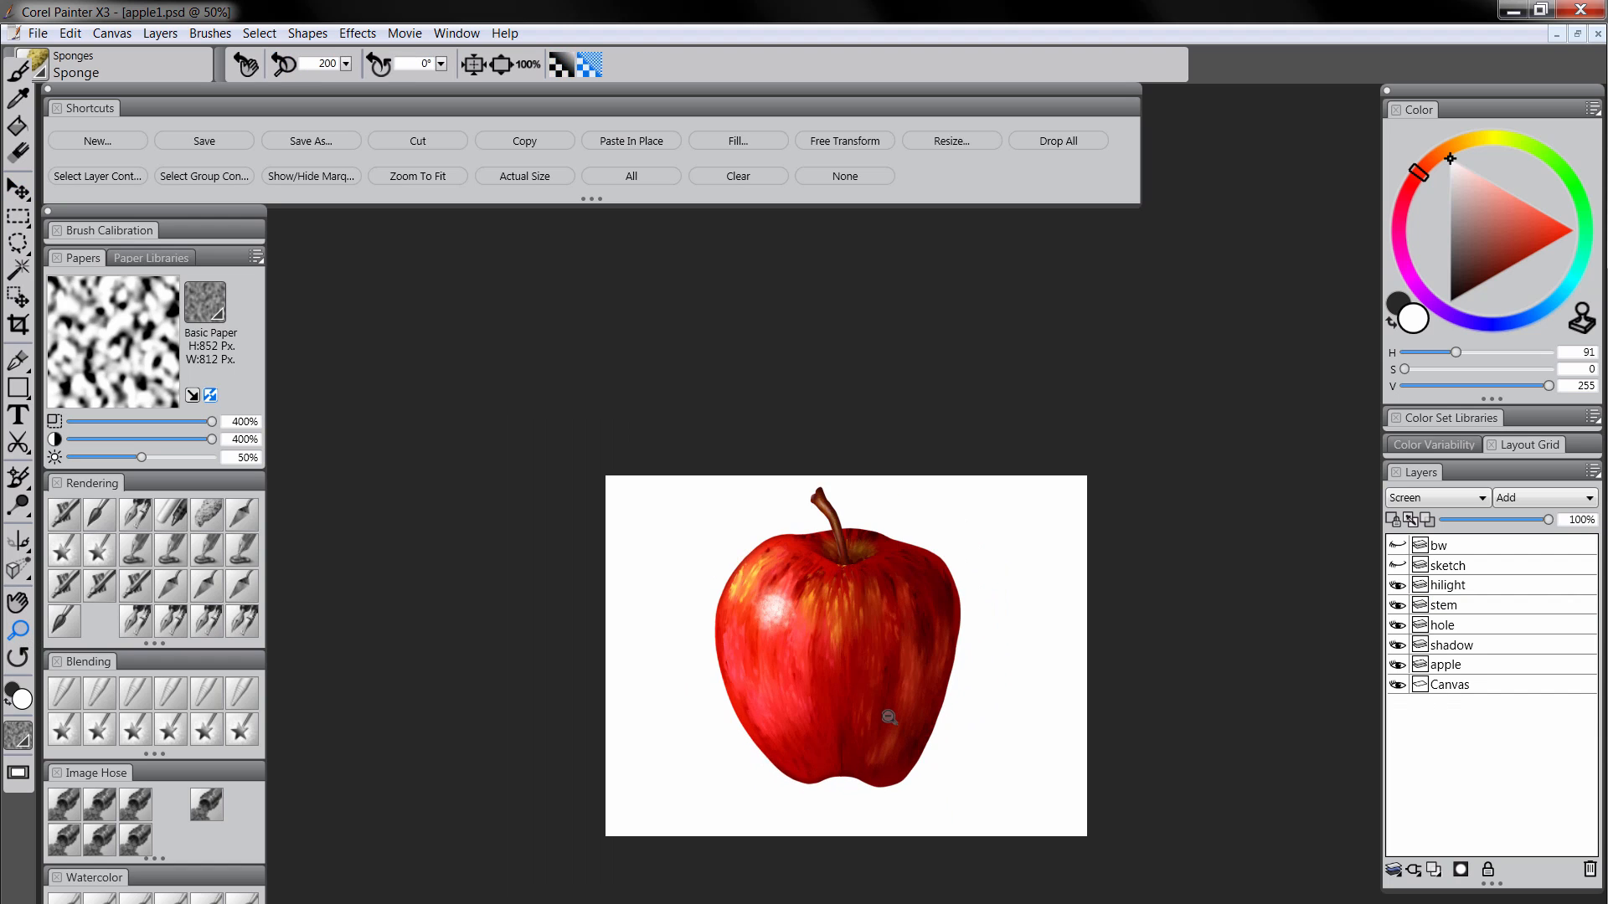
{"action": "left_click", "coordinate": [872, 728], "text": "alt"}
{"action": "left_click", "coordinate": [901, 738], "text": "alt"}
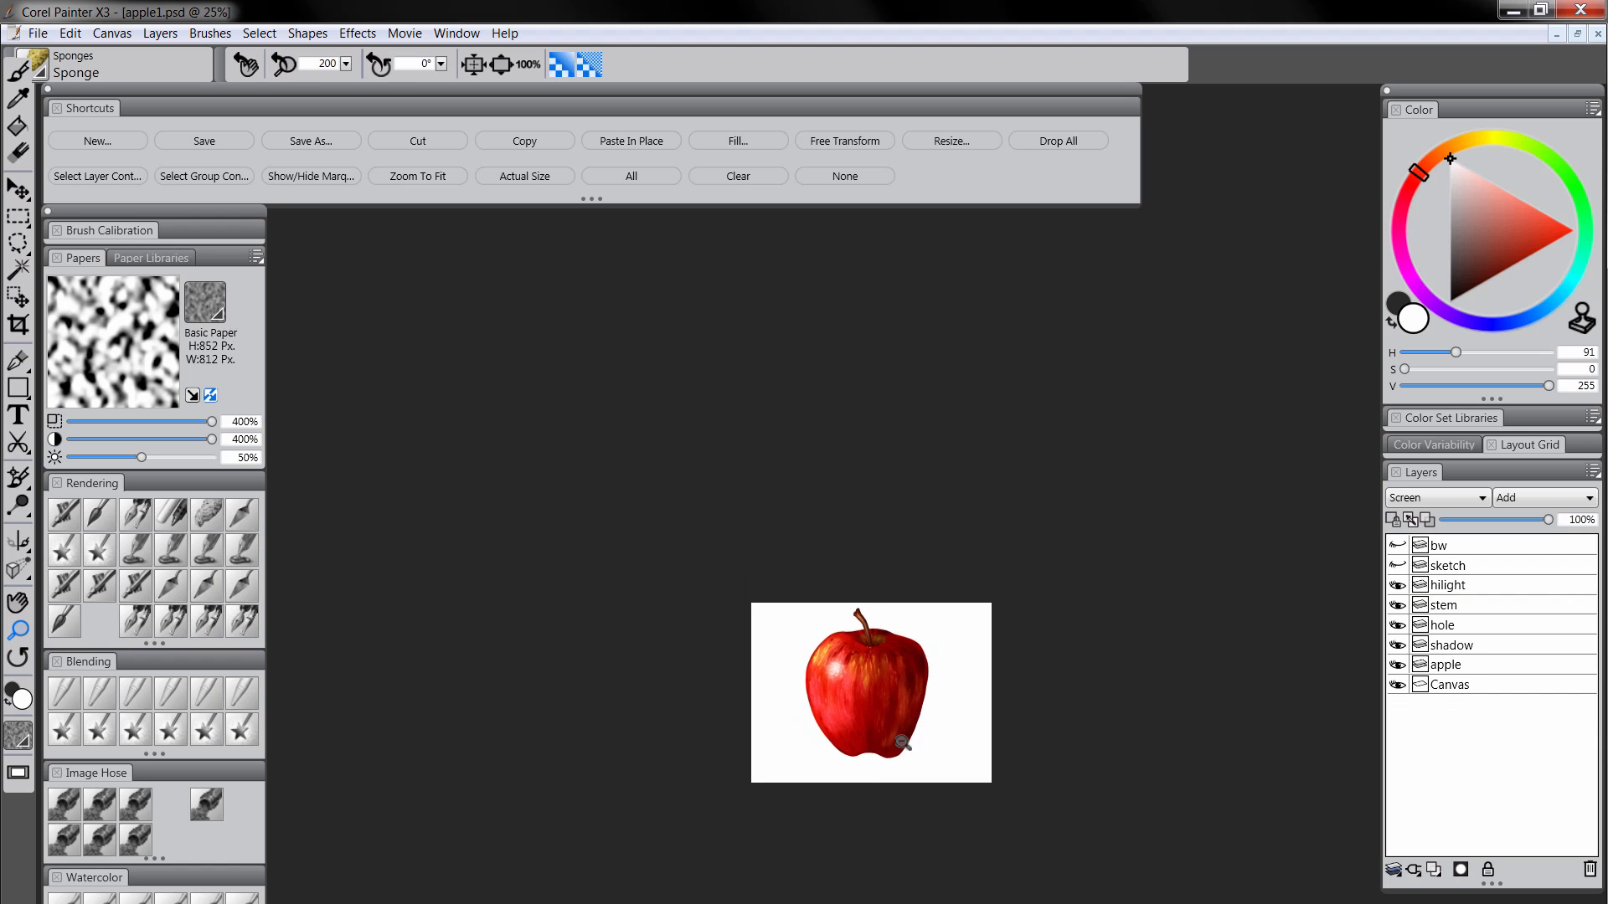
{"action": "left_click", "coordinate": [905, 744], "text": "alt"}
{"action": "left_click", "coordinate": [905, 742]}
{"action": "left_click", "coordinate": [901, 735]}
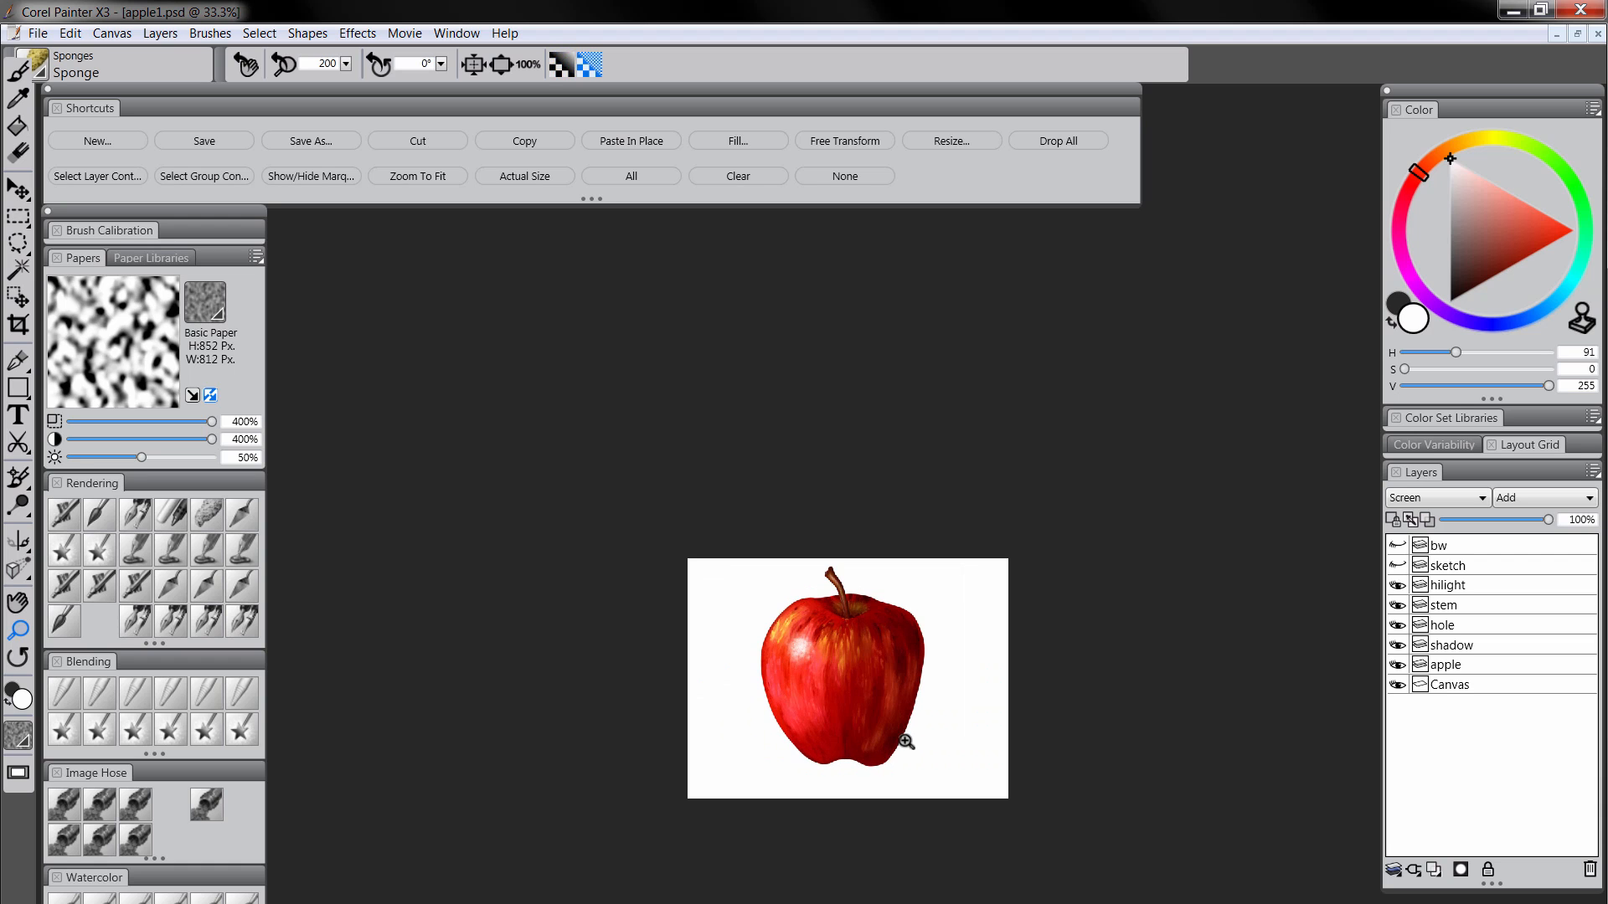
{"action": "left_click", "coordinate": [897, 737]}
{"action": "left_click", "coordinate": [894, 740]}
{"action": "left_click", "coordinate": [893, 740]}
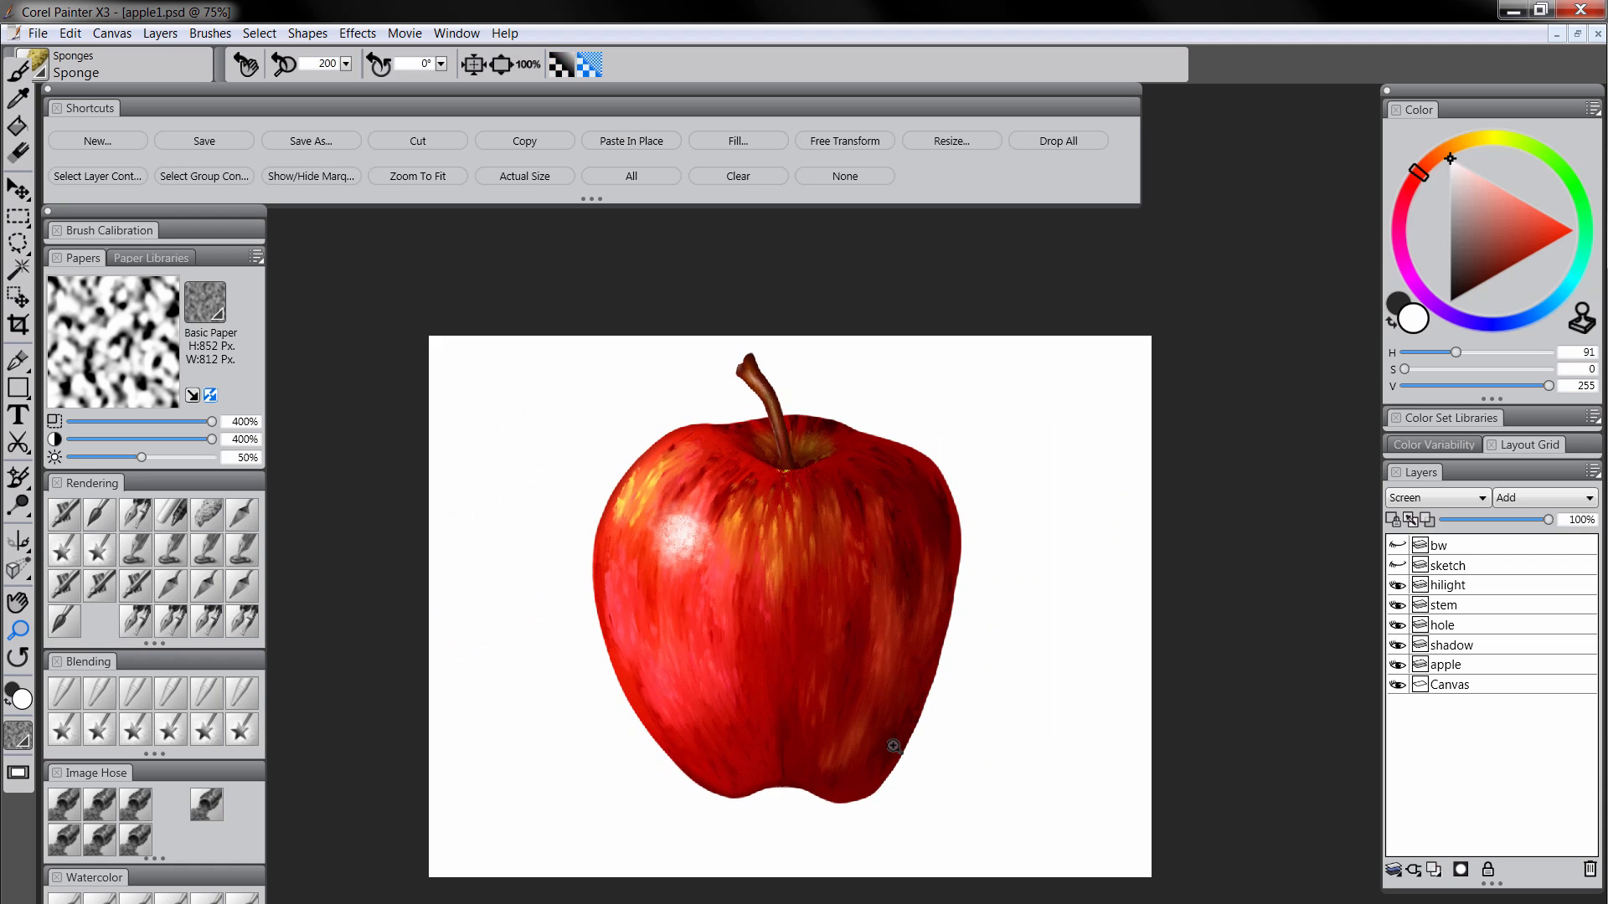
{"action": "left_click", "coordinate": [894, 745]}
{"action": "left_click_drag", "start_coordinate": [854, 690], "coordinate": [886, 725]}
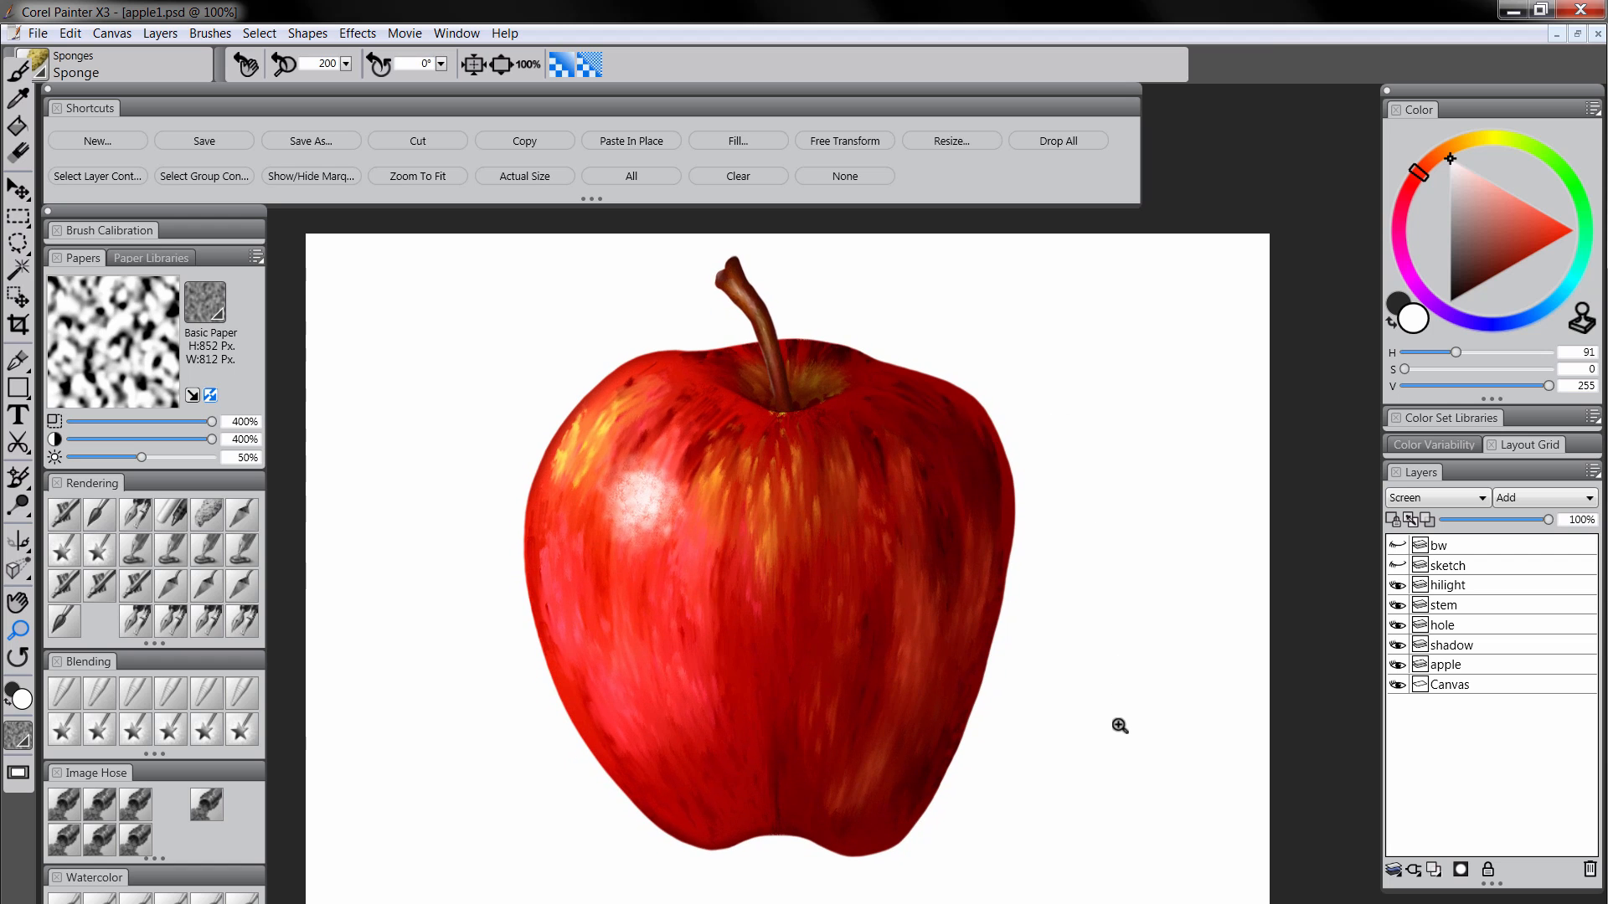
Add a new layer directly above the apple layer and select the apple layer's content
{"action": "left_click", "coordinate": [1475, 666]}
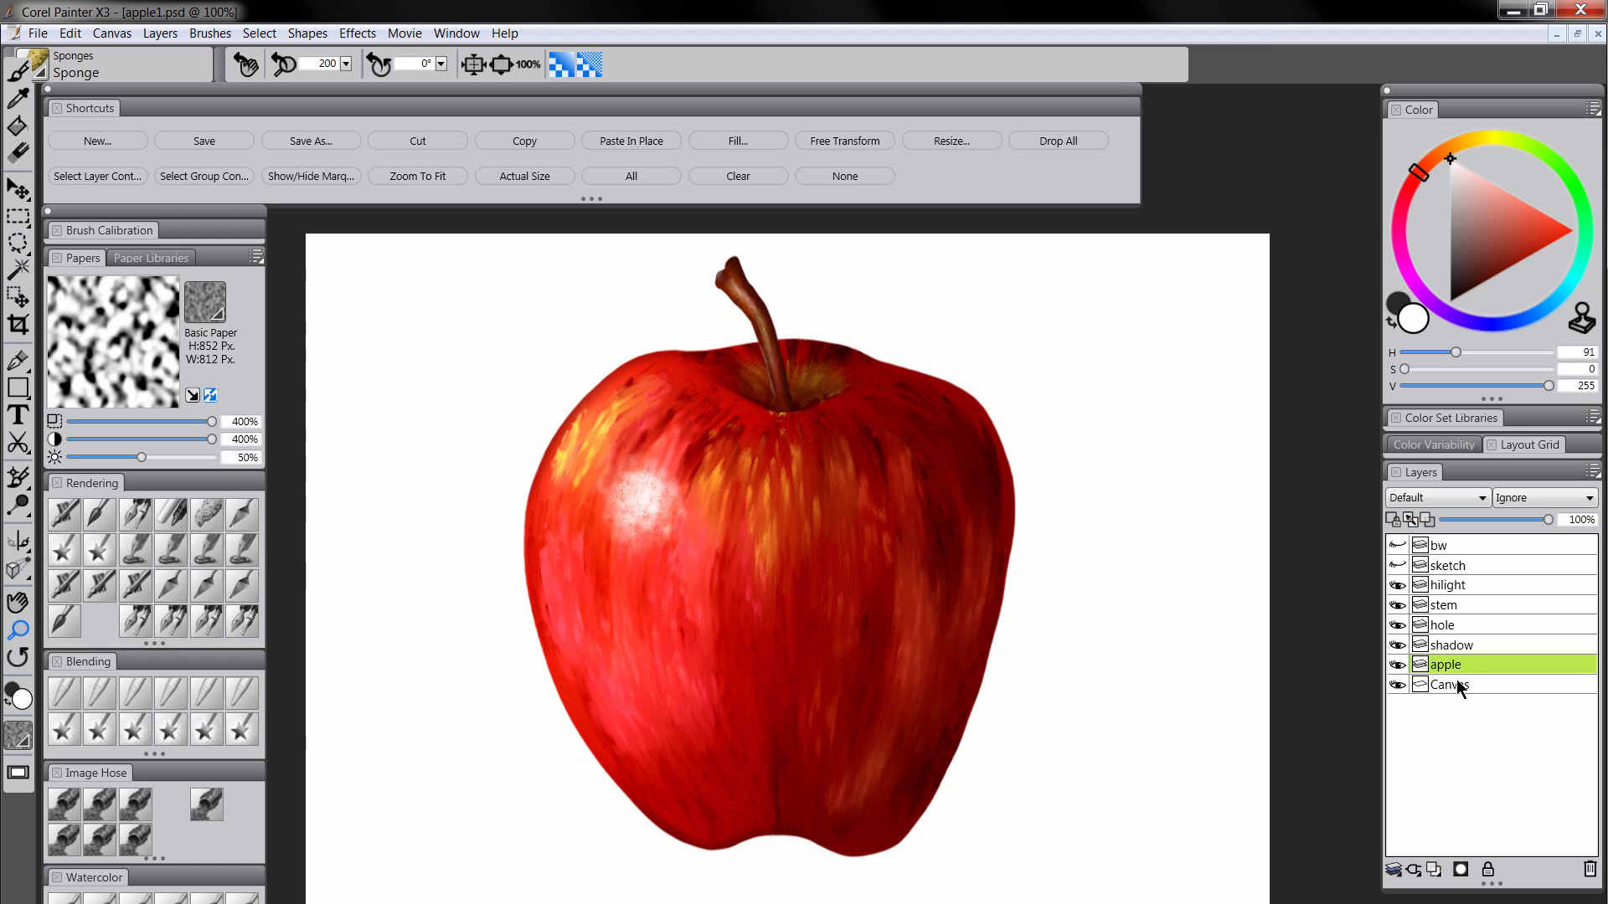
{"action": "left_click", "coordinate": [1434, 870]}
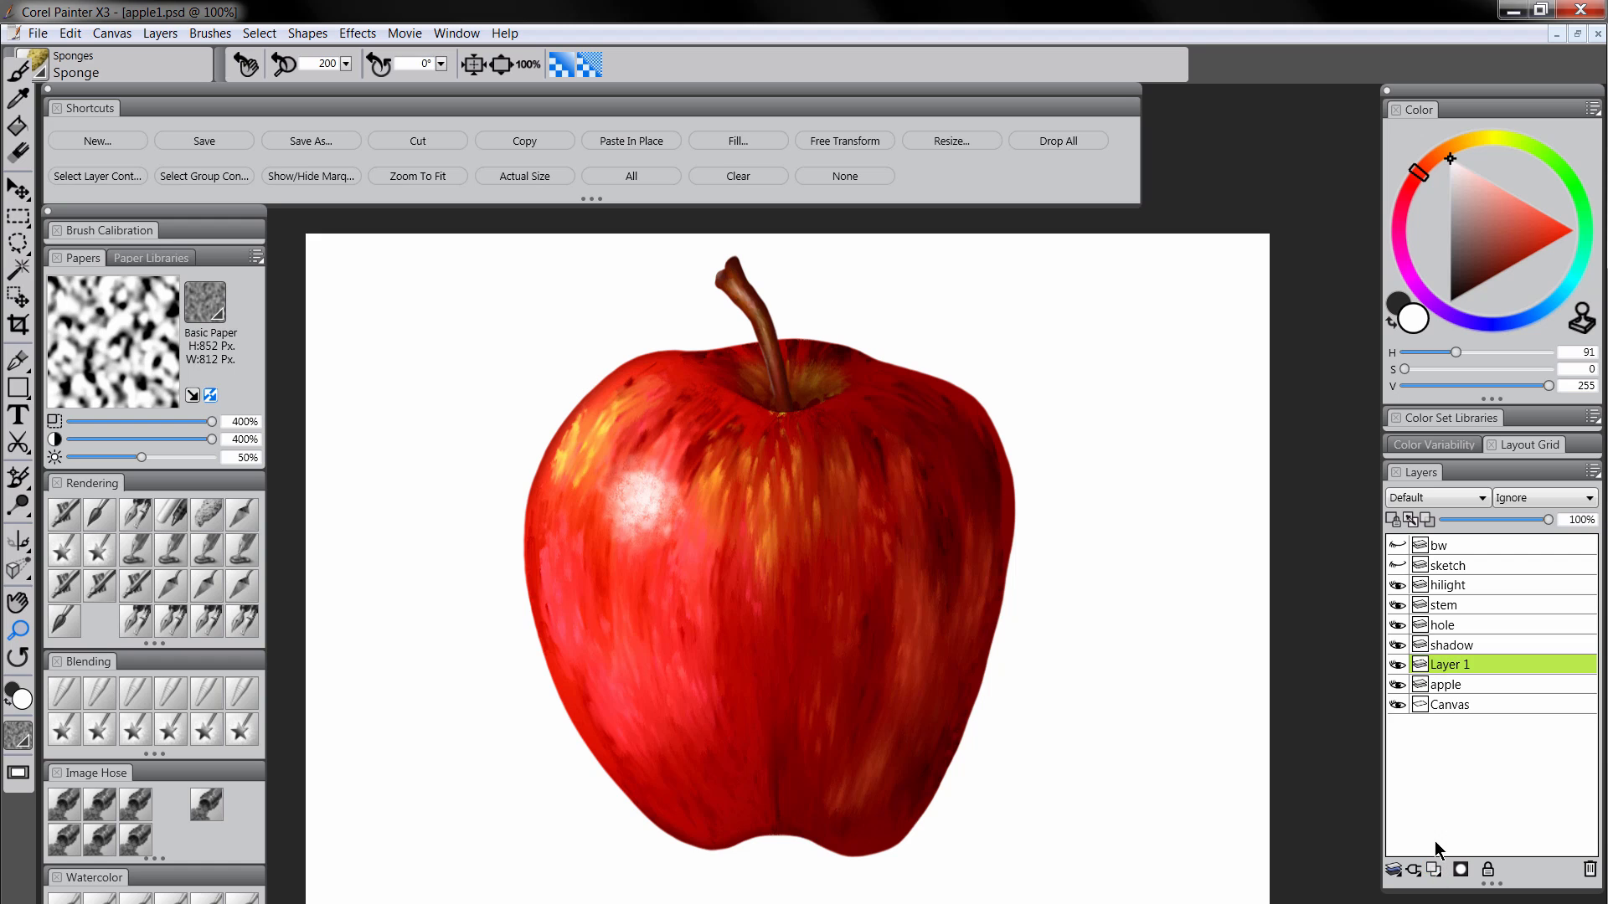
{"action": "left_click", "coordinate": [1461, 683]}
{"action": "right_click", "coordinate": [1448, 685]}
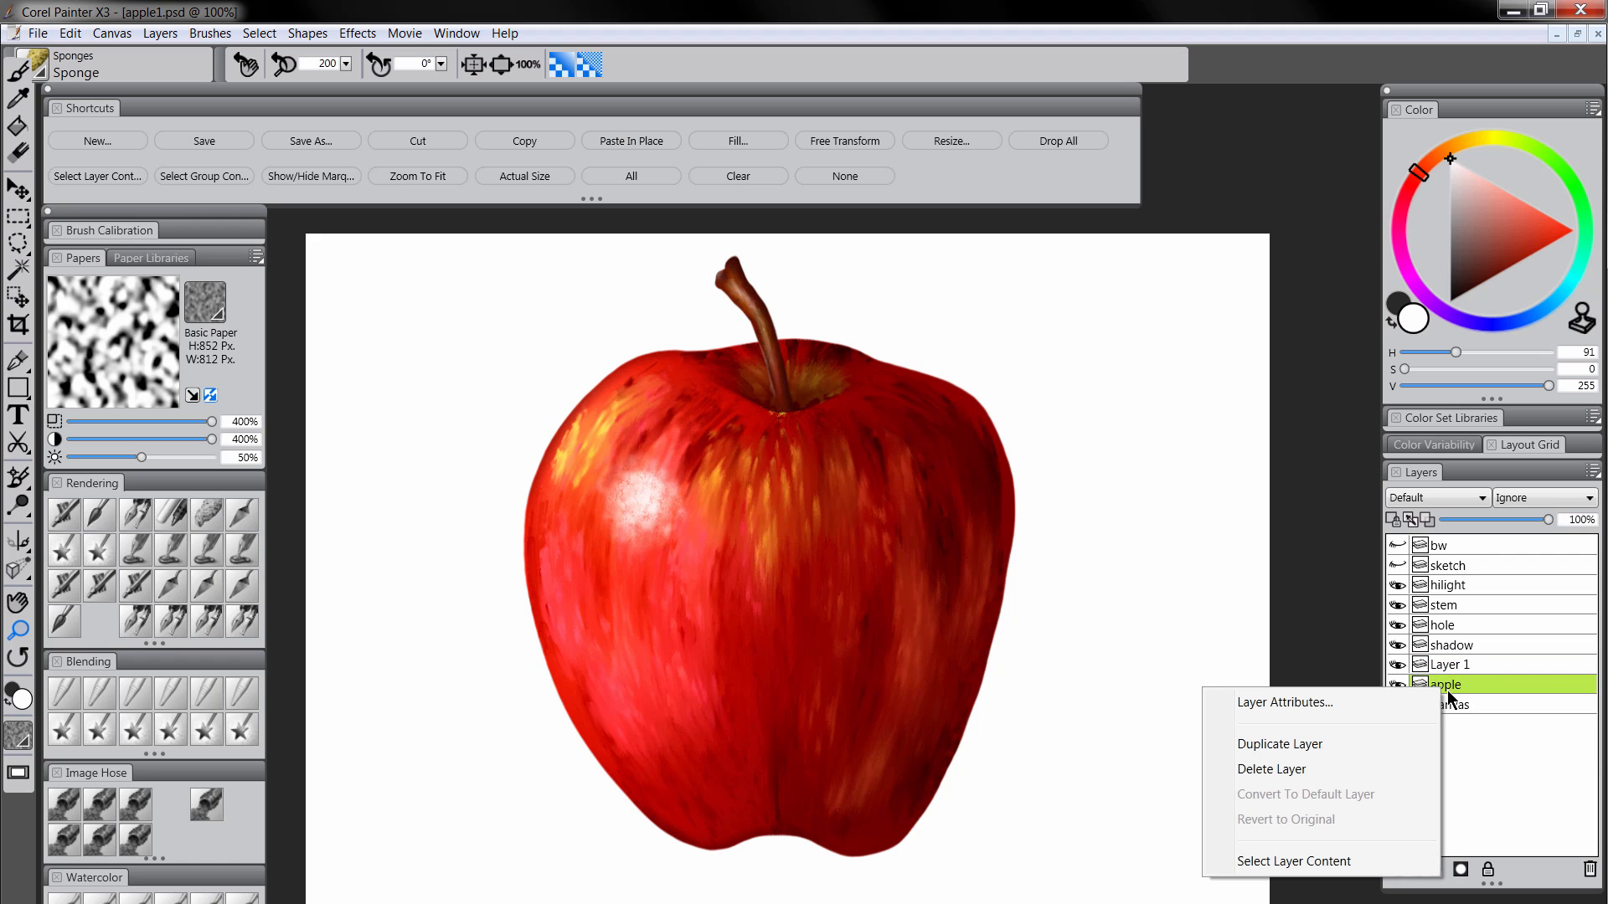
{"action": "left_click", "coordinate": [1293, 861]}
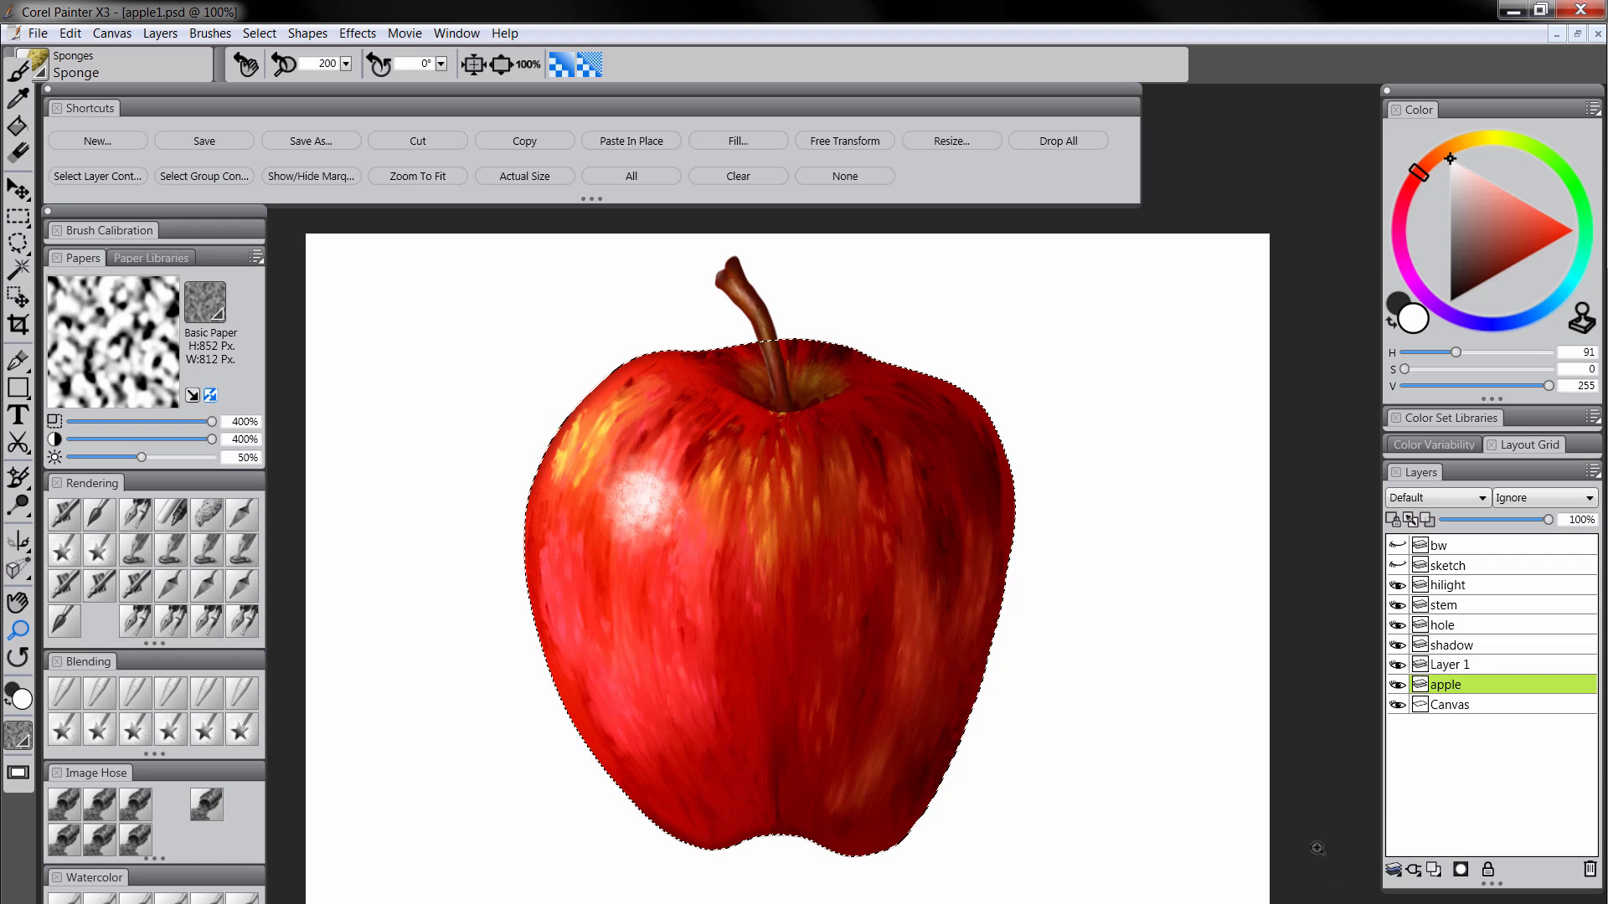
Rename the new layer "reflections" and hide the selection marquee
{"action": "double_click", "coordinate": [1453, 666]}
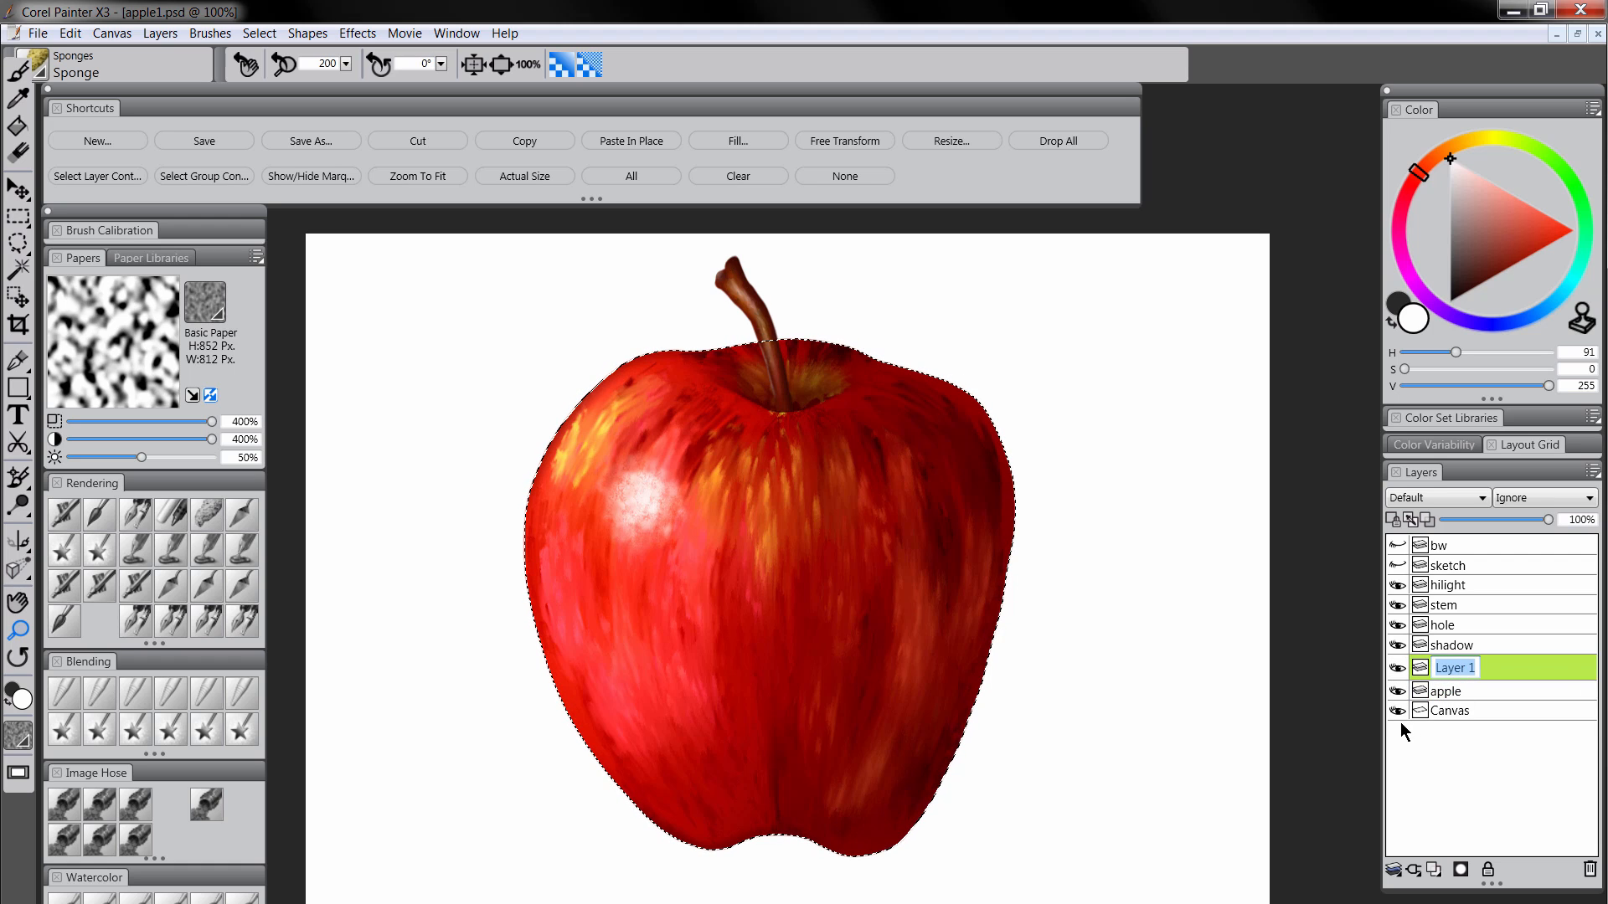
{"action": "type", "text": "reflec"}
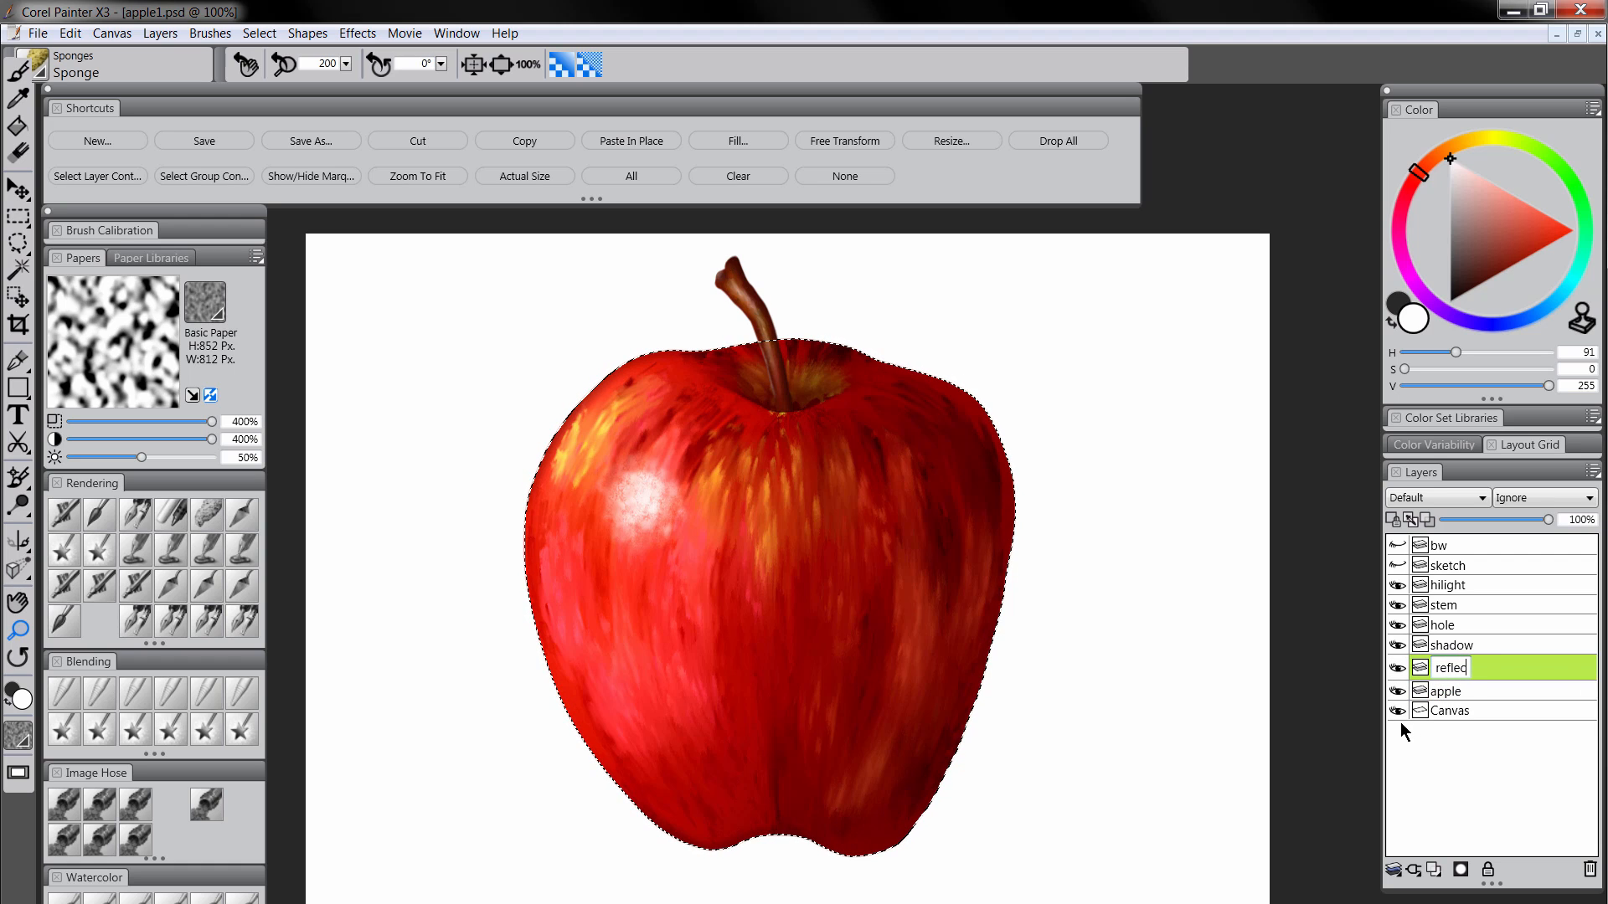
{"action": "type", "text": "tions"}
{"action": "key", "text": "Return"}
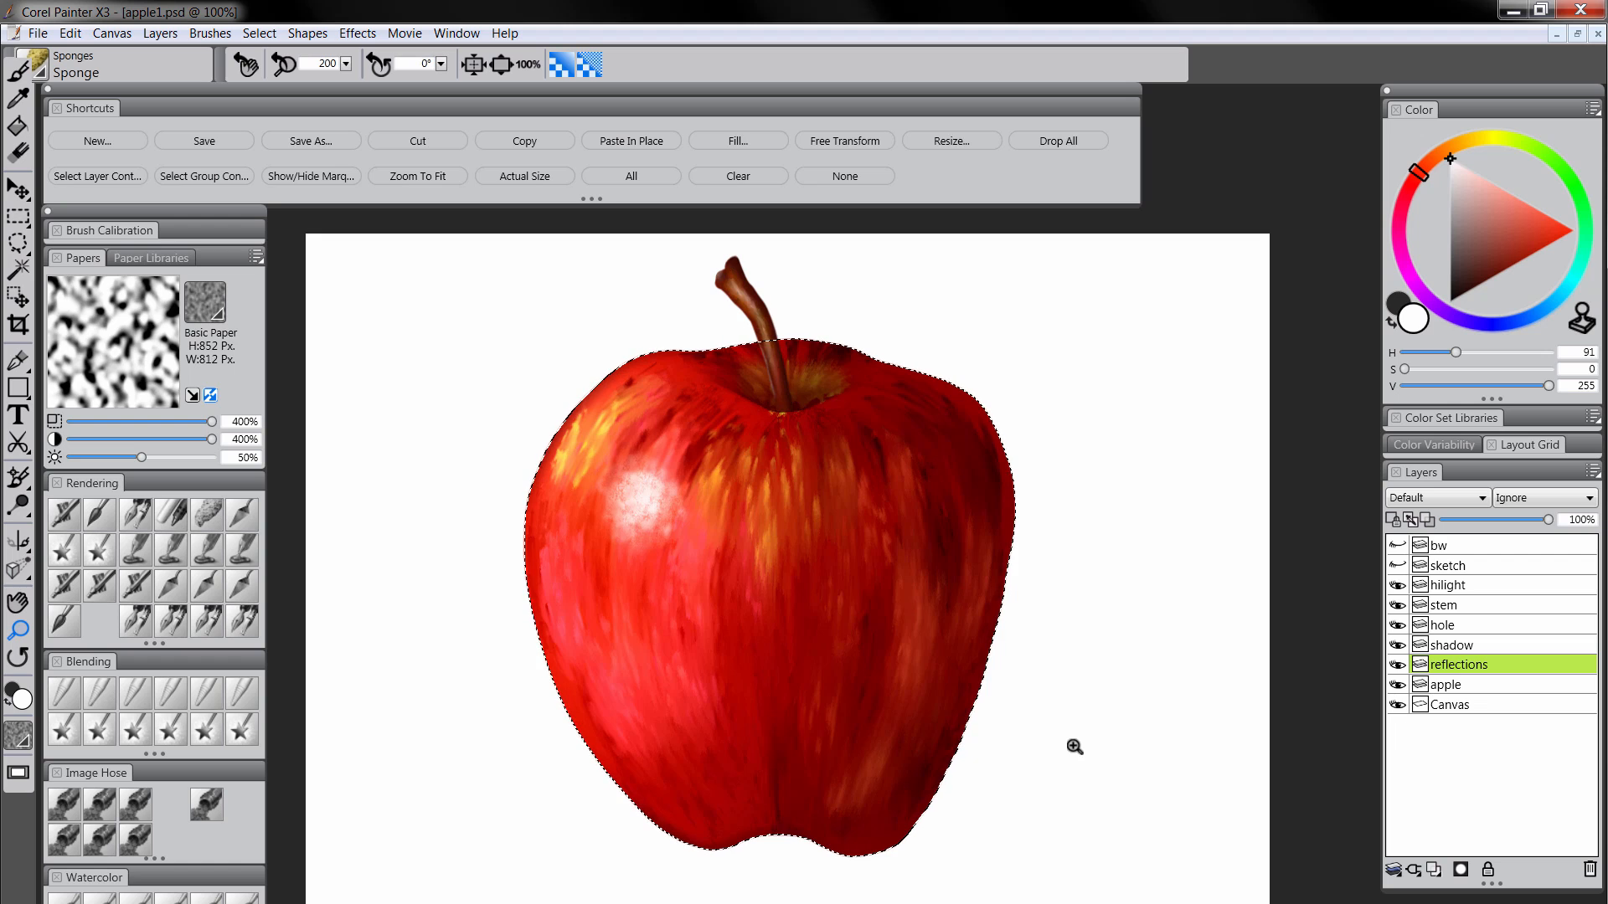
{"action": "key", "text": "ctrl+d"}
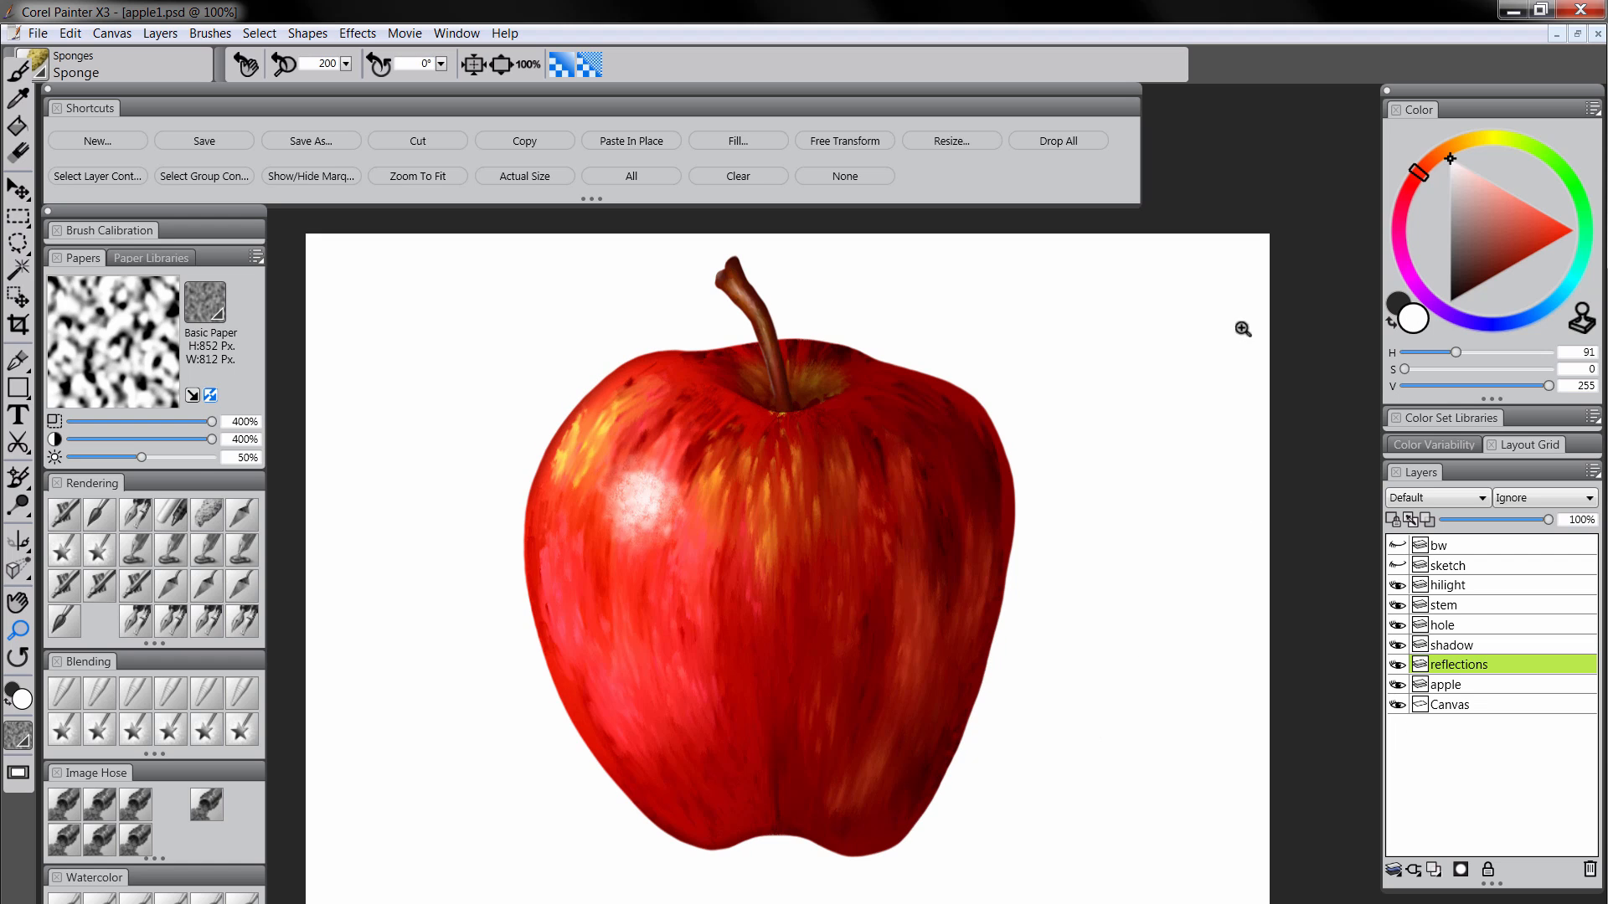
Spray soft white reflected light over the apple's lower half on the reflections layer with the Digital Airbrush at size 102.3
{"action": "left_click", "coordinate": [65, 514]}
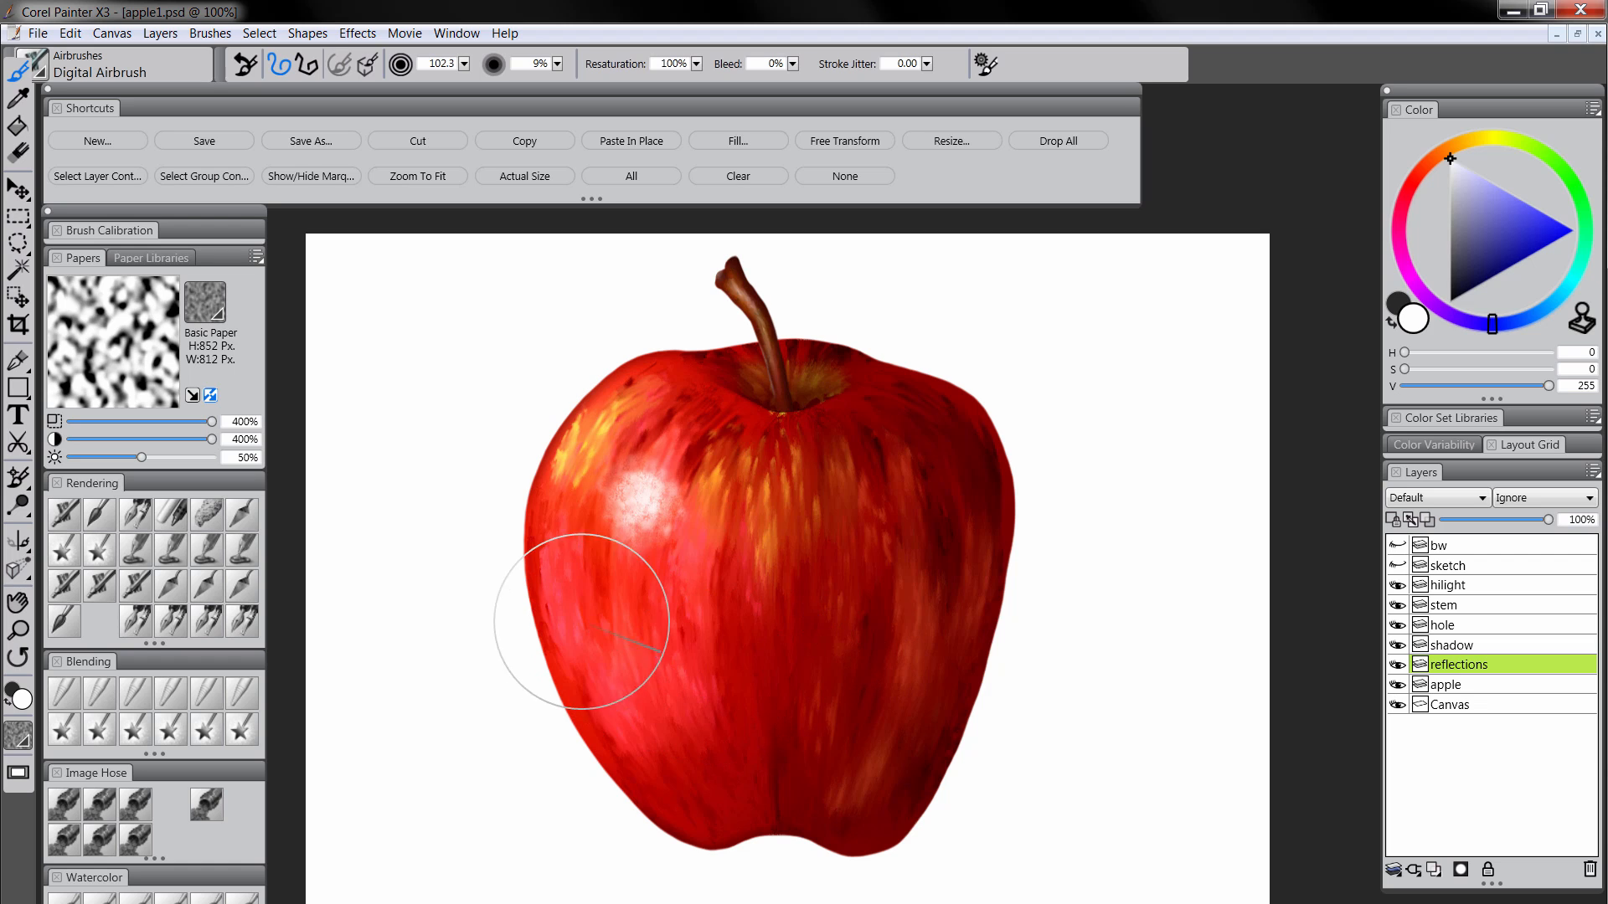
{"action": "mouse_move", "coordinate": [502, 556]}
{"action": "left_mouse_down"}
{"action": "mouse_move", "coordinate": [628, 751]}
{"action": "mouse_move", "coordinate": [801, 817]}
{"action": "left_mouse_up"}
{"action": "mouse_move", "coordinate": [733, 602]}
{"action": "left_mouse_down"}
{"action": "mouse_move", "coordinate": [814, 865]}
{"action": "mouse_move", "coordinate": [709, 650]}
{"action": "mouse_move", "coordinate": [794, 838]}
{"action": "mouse_move", "coordinate": [848, 705]}
{"action": "mouse_move", "coordinate": [878, 762]}
{"action": "mouse_move", "coordinate": [884, 735]}
{"action": "mouse_move", "coordinate": [865, 798]}
{"action": "mouse_move", "coordinate": [964, 566]}
{"action": "mouse_move", "coordinate": [916, 828]}
{"action": "mouse_move", "coordinate": [1011, 590]}
{"action": "mouse_move", "coordinate": [858, 898]}
{"action": "mouse_move", "coordinate": [884, 563]}
{"action": "mouse_move", "coordinate": [792, 859]}
{"action": "mouse_move", "coordinate": [773, 720]}
{"action": "mouse_move", "coordinate": [887, 814]}
{"action": "mouse_move", "coordinate": [966, 746]}
{"action": "mouse_move", "coordinate": [897, 823]}
{"action": "mouse_move", "coordinate": [979, 768]}
{"action": "mouse_move", "coordinate": [983, 784]}
{"action": "mouse_move", "coordinate": [996, 776]}
{"action": "mouse_move", "coordinate": [806, 784]}
{"action": "left_mouse_up"}
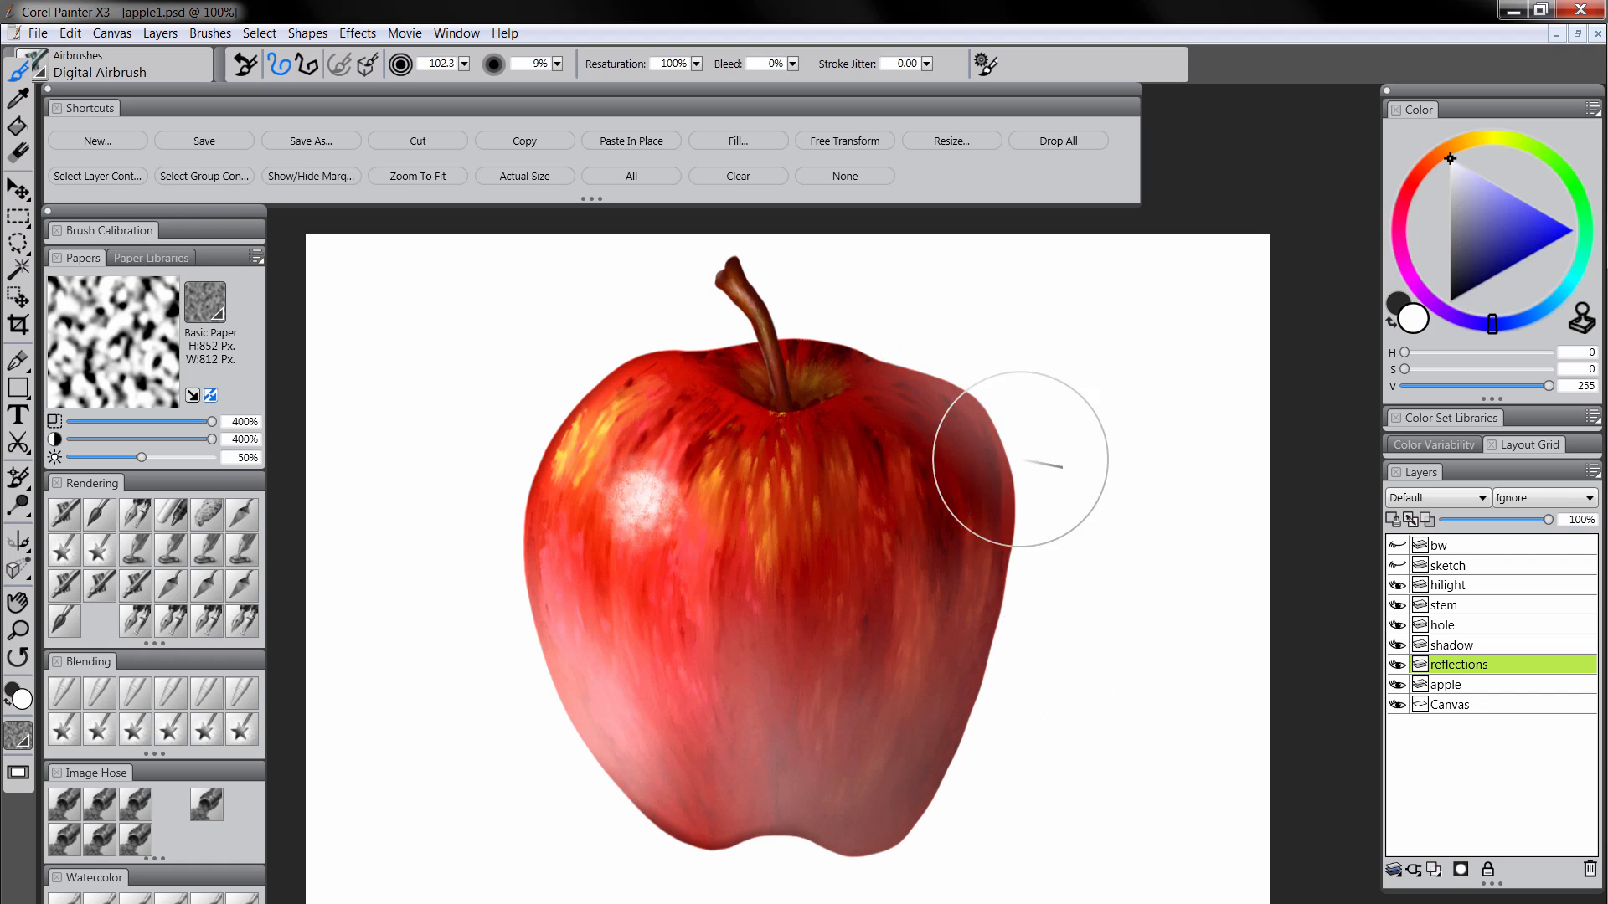
Airbrush white reflections along the stem hollow's rim and the apple's right shoulder and edge, varying the size from 2.2 to 23.3
{"action": "left_click_drag", "start_coordinate": [817, 411], "coordinate": [901, 412]}
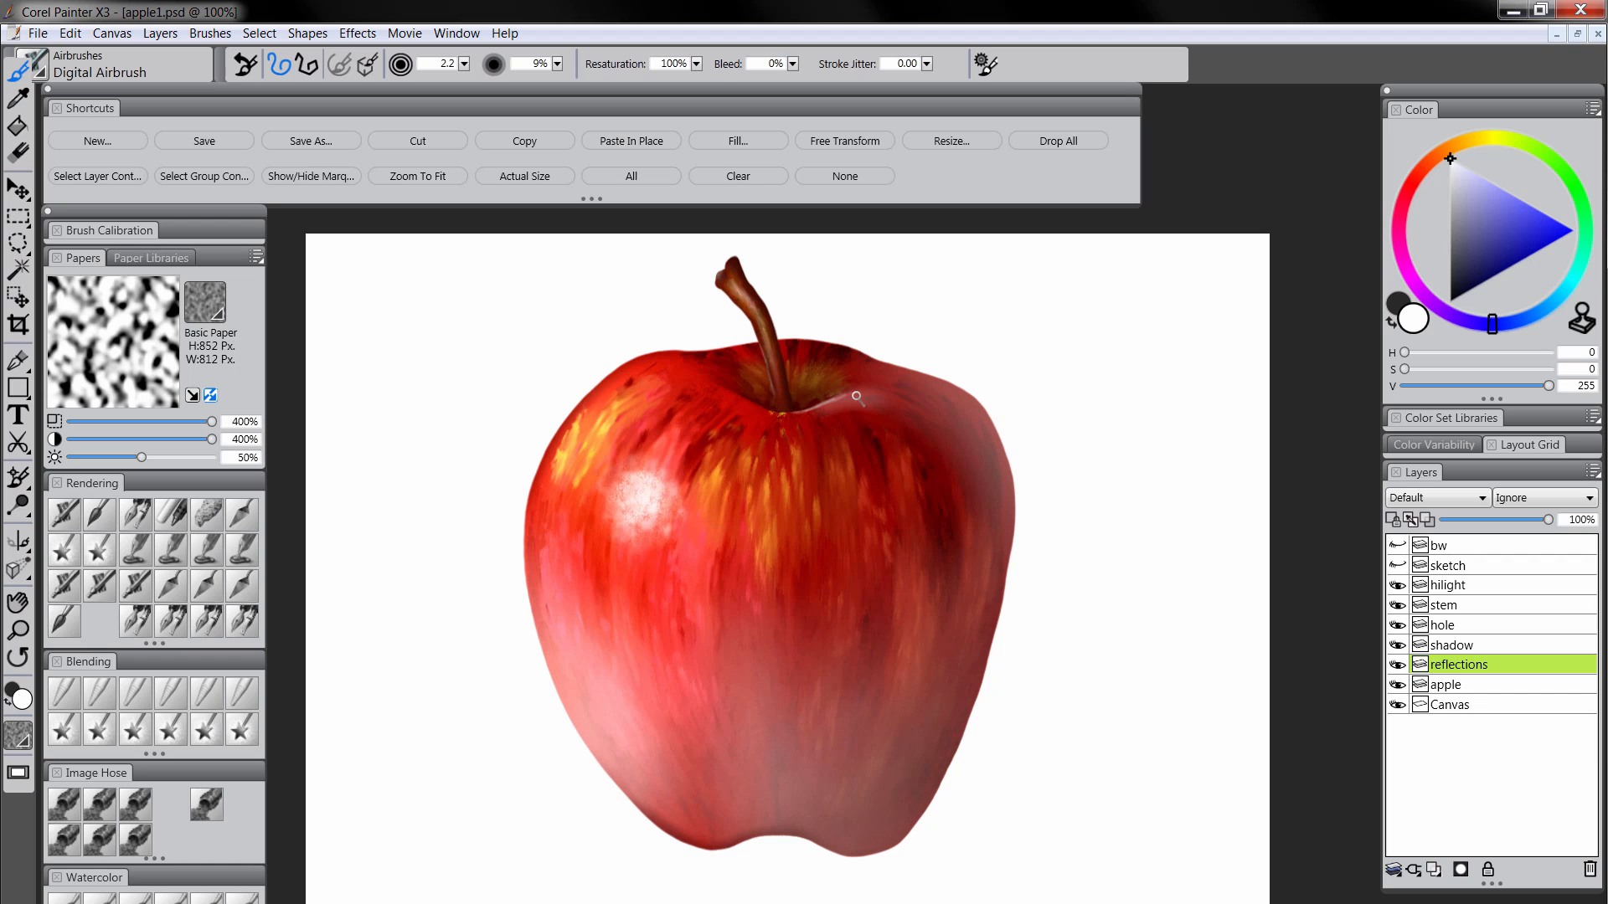
{"action": "mouse_move", "coordinate": [838, 399]}
{"action": "left_mouse_down"}
{"action": "mouse_move", "coordinate": [886, 391]}
{"action": "mouse_move", "coordinate": [836, 400]}
{"action": "mouse_move", "coordinate": [960, 392]}
{"action": "left_mouse_up"}
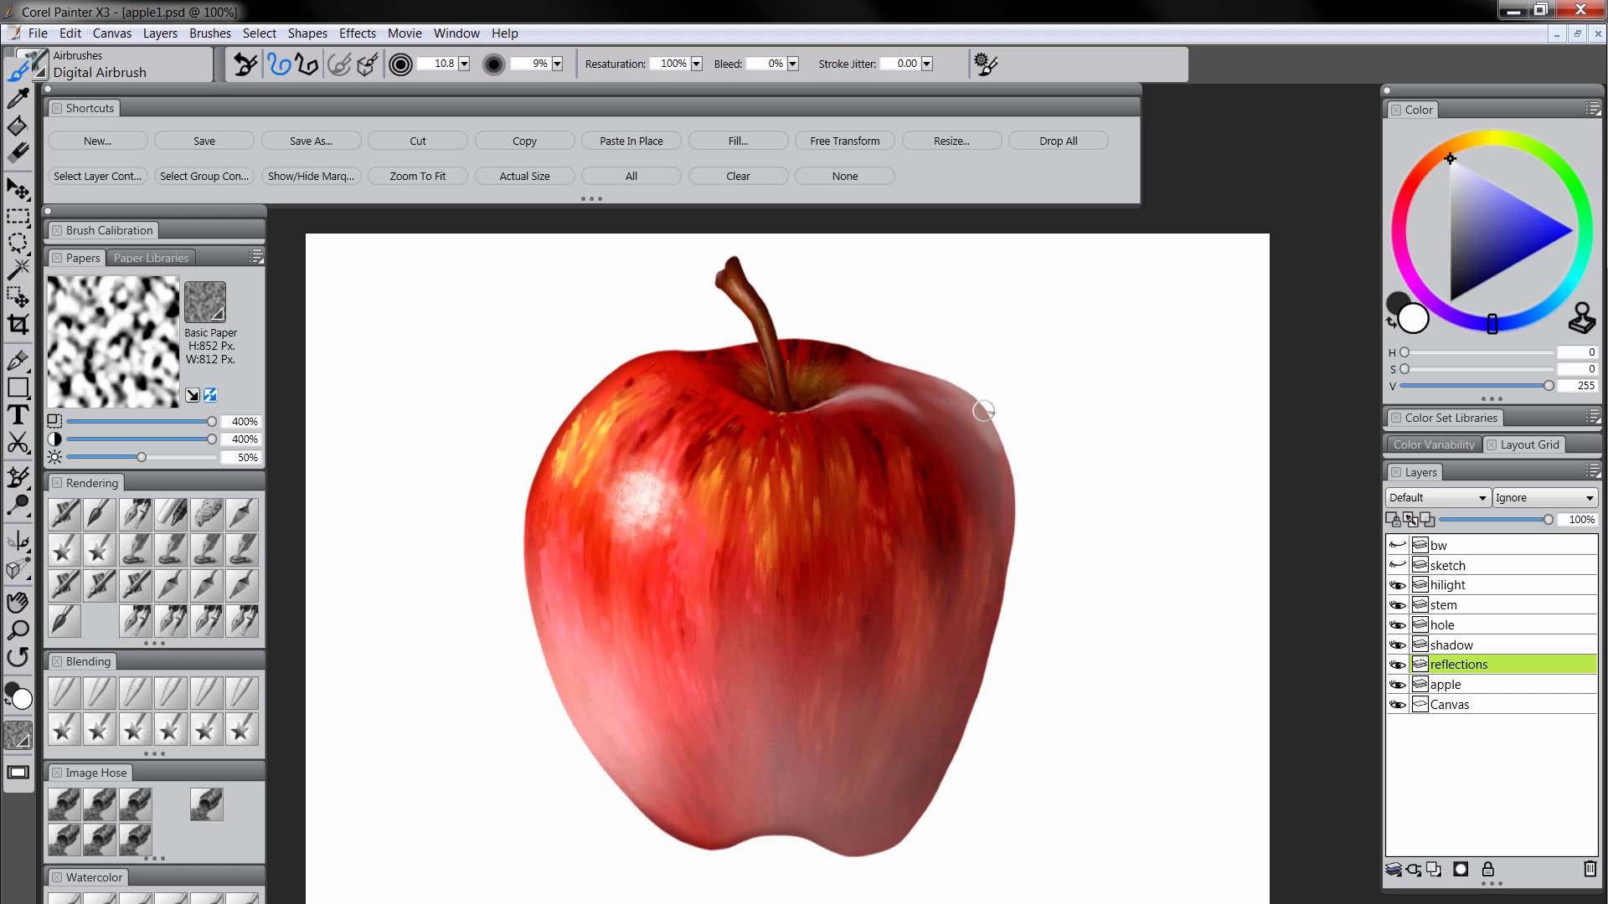
{"action": "left_click_drag", "start_coordinate": [1016, 471], "coordinate": [1011, 611]}
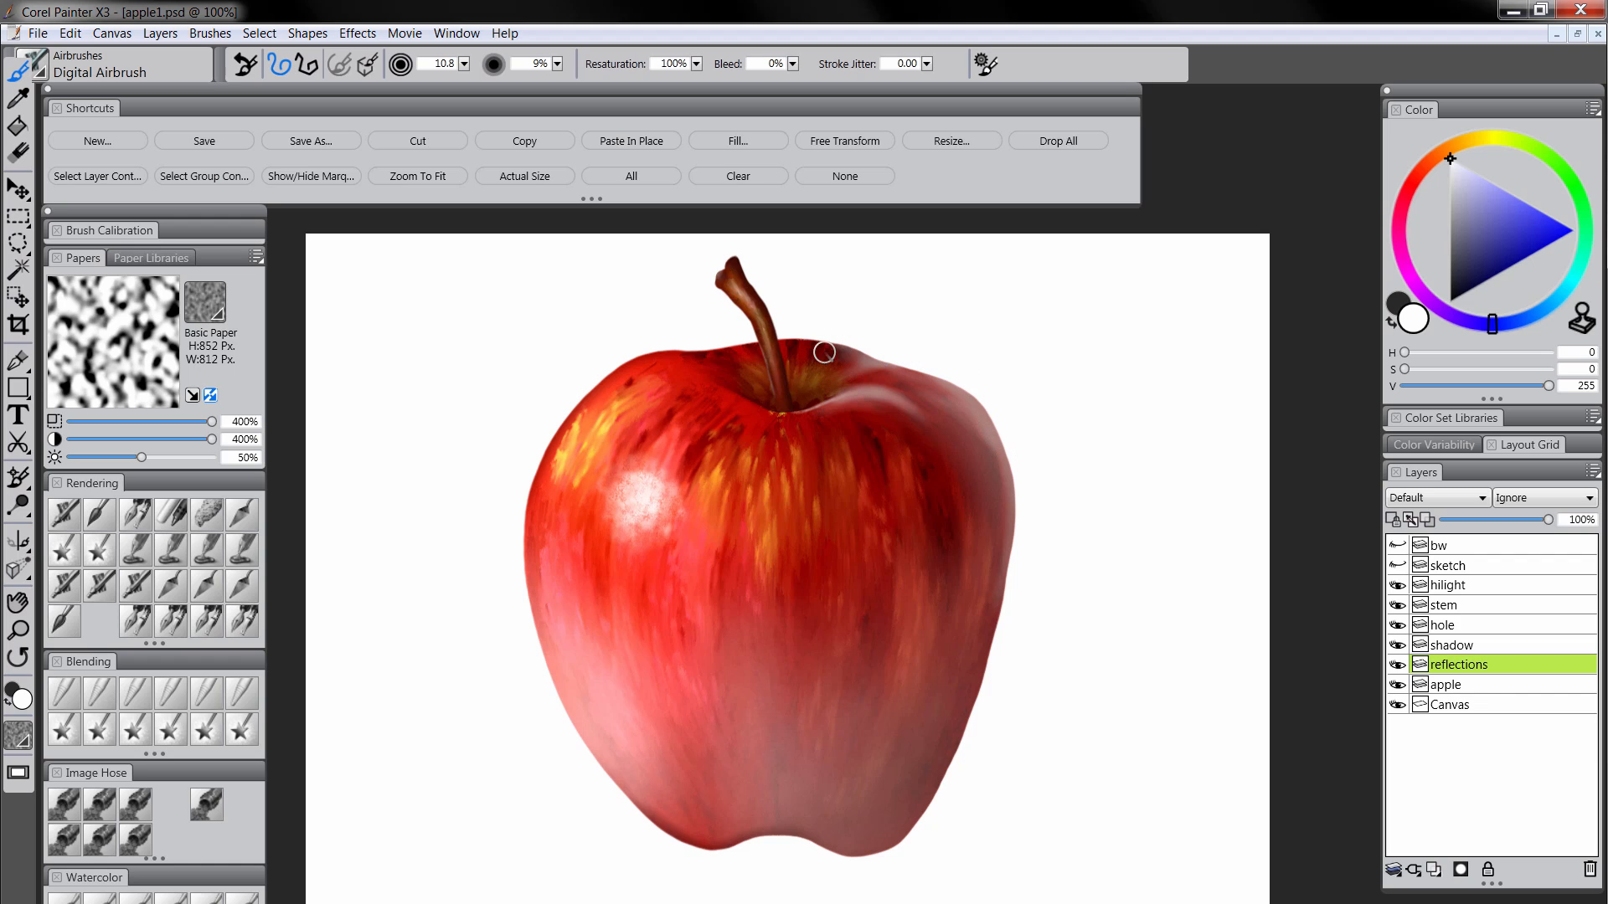
{"action": "mouse_move", "coordinate": [708, 382]}
{"action": "left_mouse_down"}
{"action": "mouse_move", "coordinate": [687, 376]}
{"action": "mouse_move", "coordinate": [762, 408]}
{"action": "left_mouse_up"}
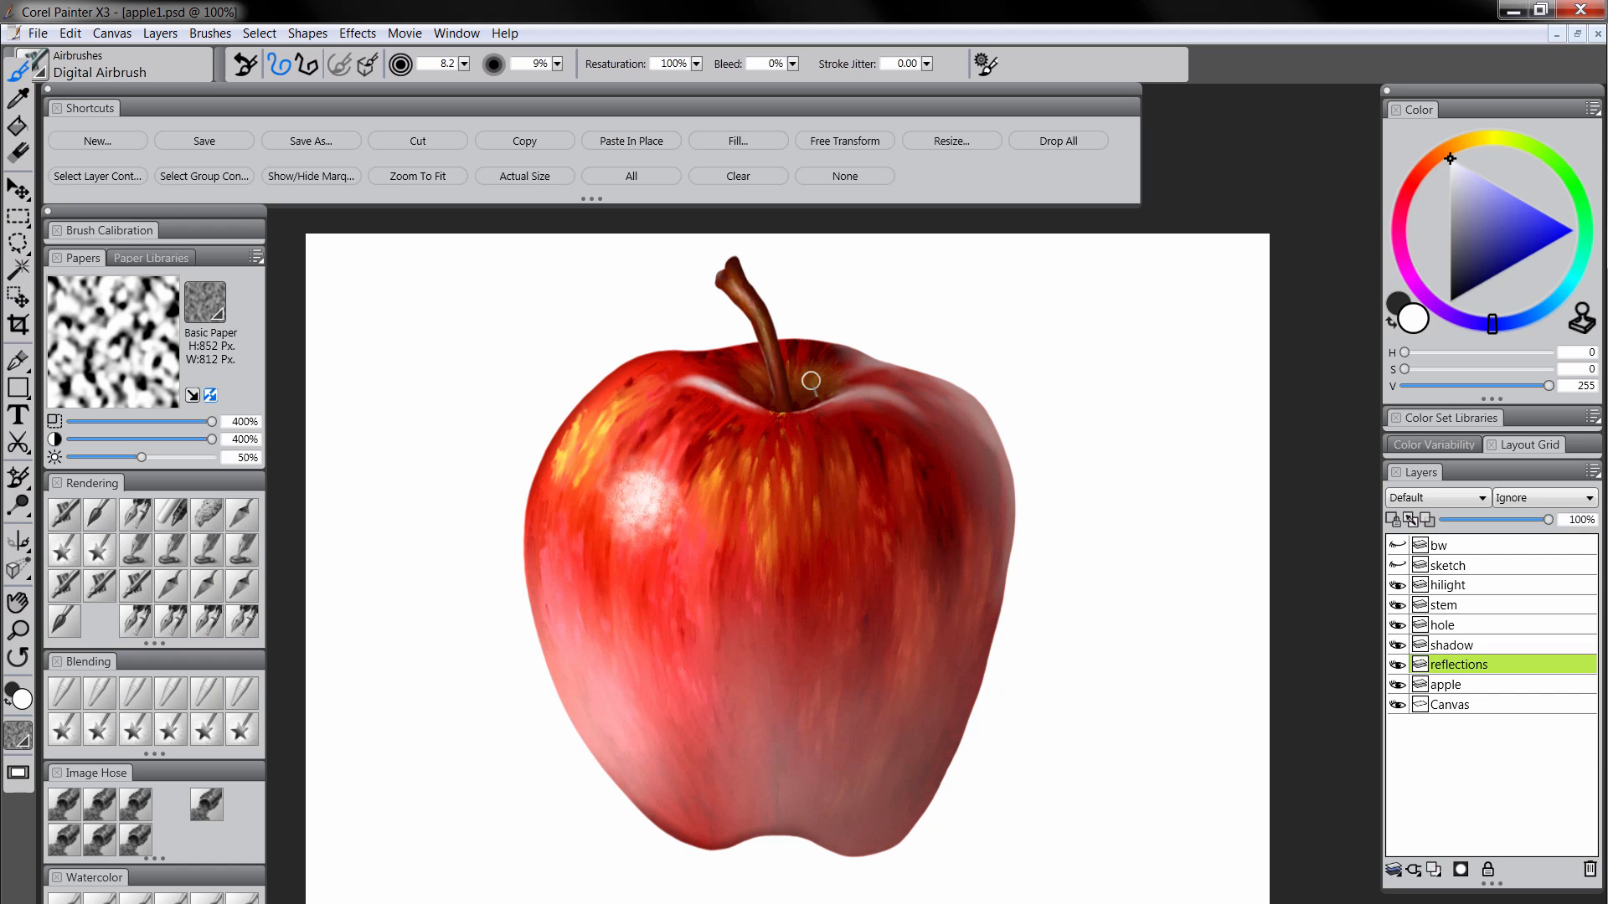
{"action": "mouse_move", "coordinate": [732, 398]}
{"action": "left_mouse_down"}
{"action": "mouse_move", "coordinate": [651, 382]}
{"action": "mouse_move", "coordinate": [725, 395]}
{"action": "mouse_move", "coordinate": [699, 384]}
{"action": "mouse_move", "coordinate": [664, 411]}
{"action": "left_mouse_up"}
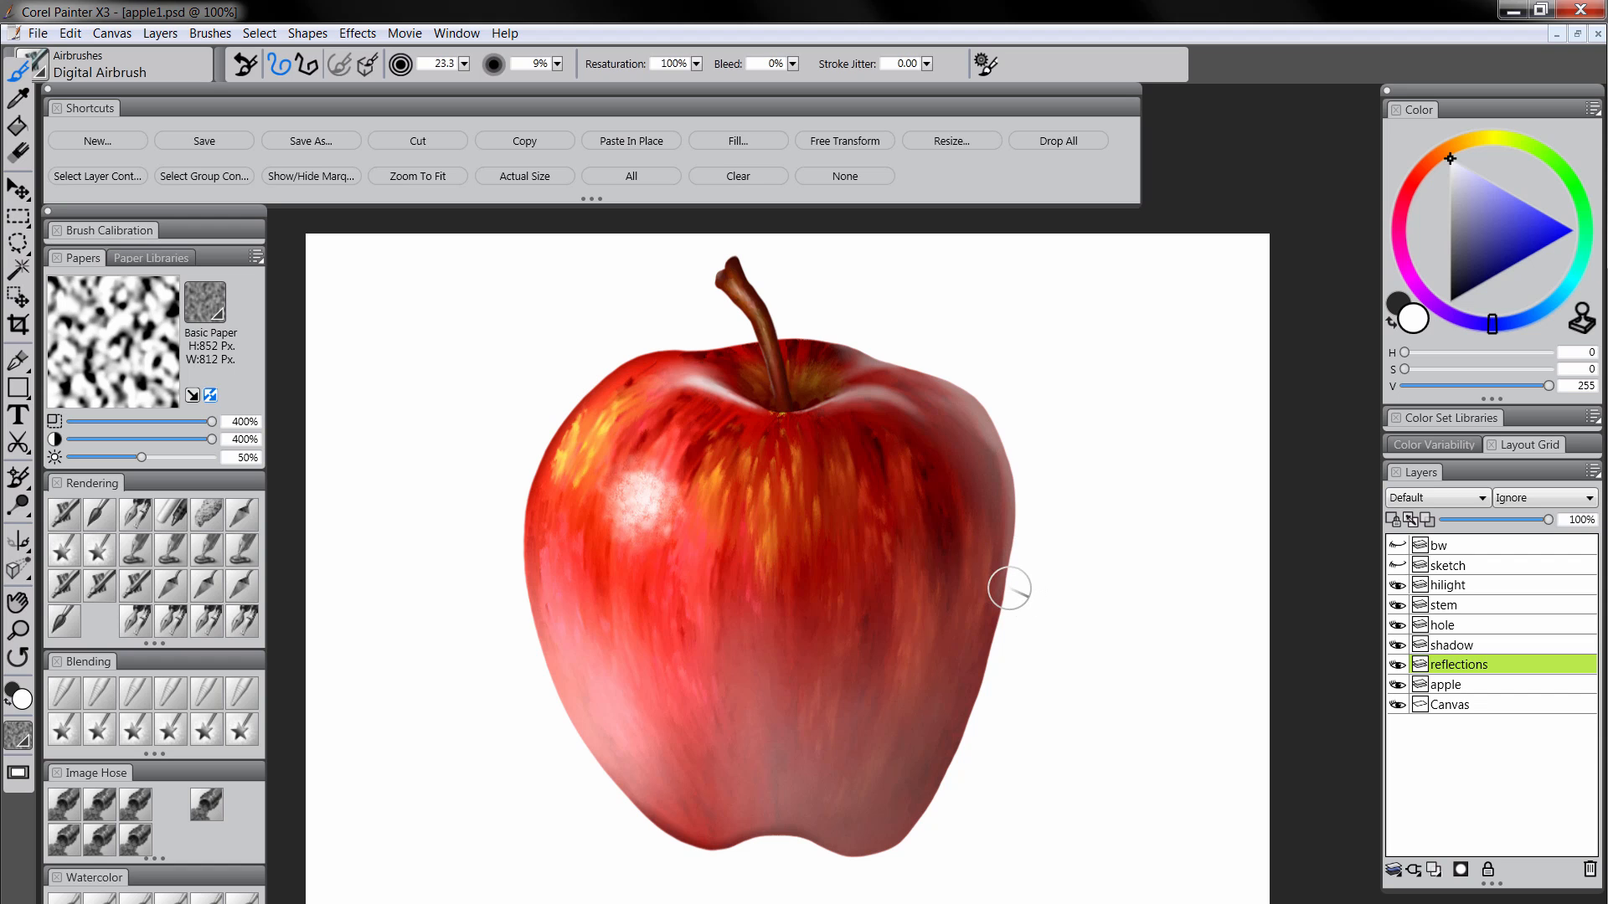
Brighten the area around the main highlight and airbrush a soft white reflection along the apple's upper left edge
{"action": "mouse_move", "coordinate": [642, 494]}
{"action": "left_mouse_down"}
{"action": "mouse_move", "coordinate": [687, 468]}
{"action": "mouse_move", "coordinate": [639, 513]}
{"action": "mouse_move", "coordinate": [650, 473]}
{"action": "mouse_move", "coordinate": [623, 472]}
{"action": "mouse_move", "coordinate": [681, 486]}
{"action": "mouse_move", "coordinate": [603, 521]}
{"action": "mouse_move", "coordinate": [631, 544]}
{"action": "mouse_move", "coordinate": [658, 511]}
{"action": "mouse_move", "coordinate": [651, 535]}
{"action": "mouse_move", "coordinate": [611, 520]}
{"action": "mouse_move", "coordinate": [657, 478]}
{"action": "left_mouse_up"}
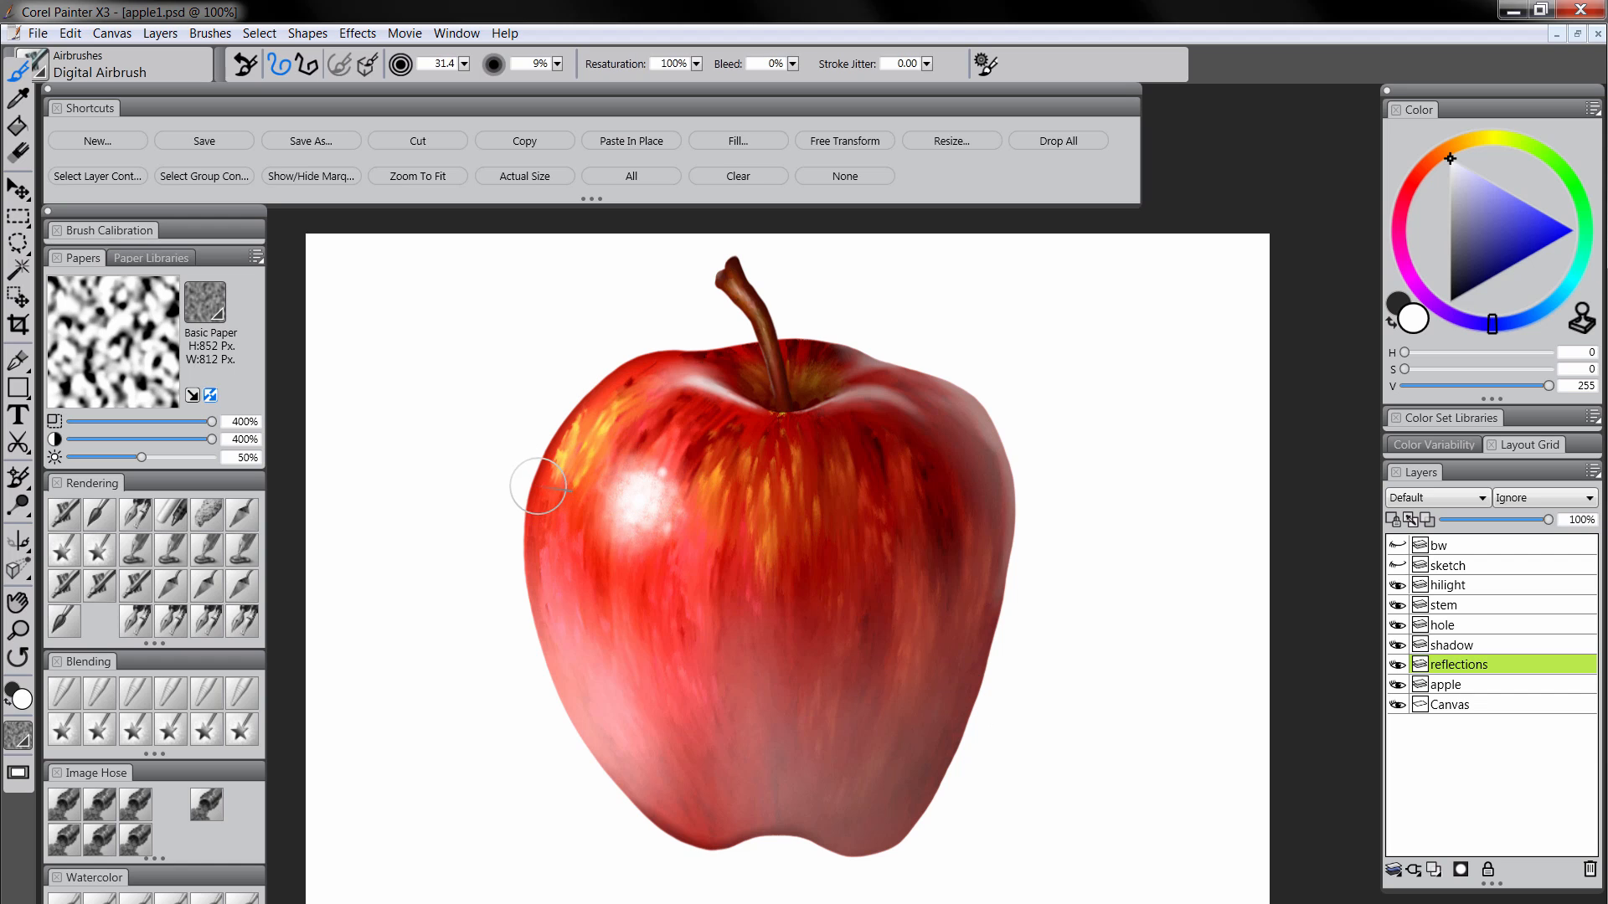
{"action": "left_click_drag", "start_coordinate": [547, 491], "coordinate": [543, 502]}
{"action": "mouse_move", "coordinate": [542, 503]}
{"action": "left_mouse_down"}
{"action": "mouse_move", "coordinate": [584, 424]}
{"action": "mouse_move", "coordinate": [526, 487]}
{"action": "mouse_move", "coordinate": [607, 378]}
{"action": "left_mouse_up"}
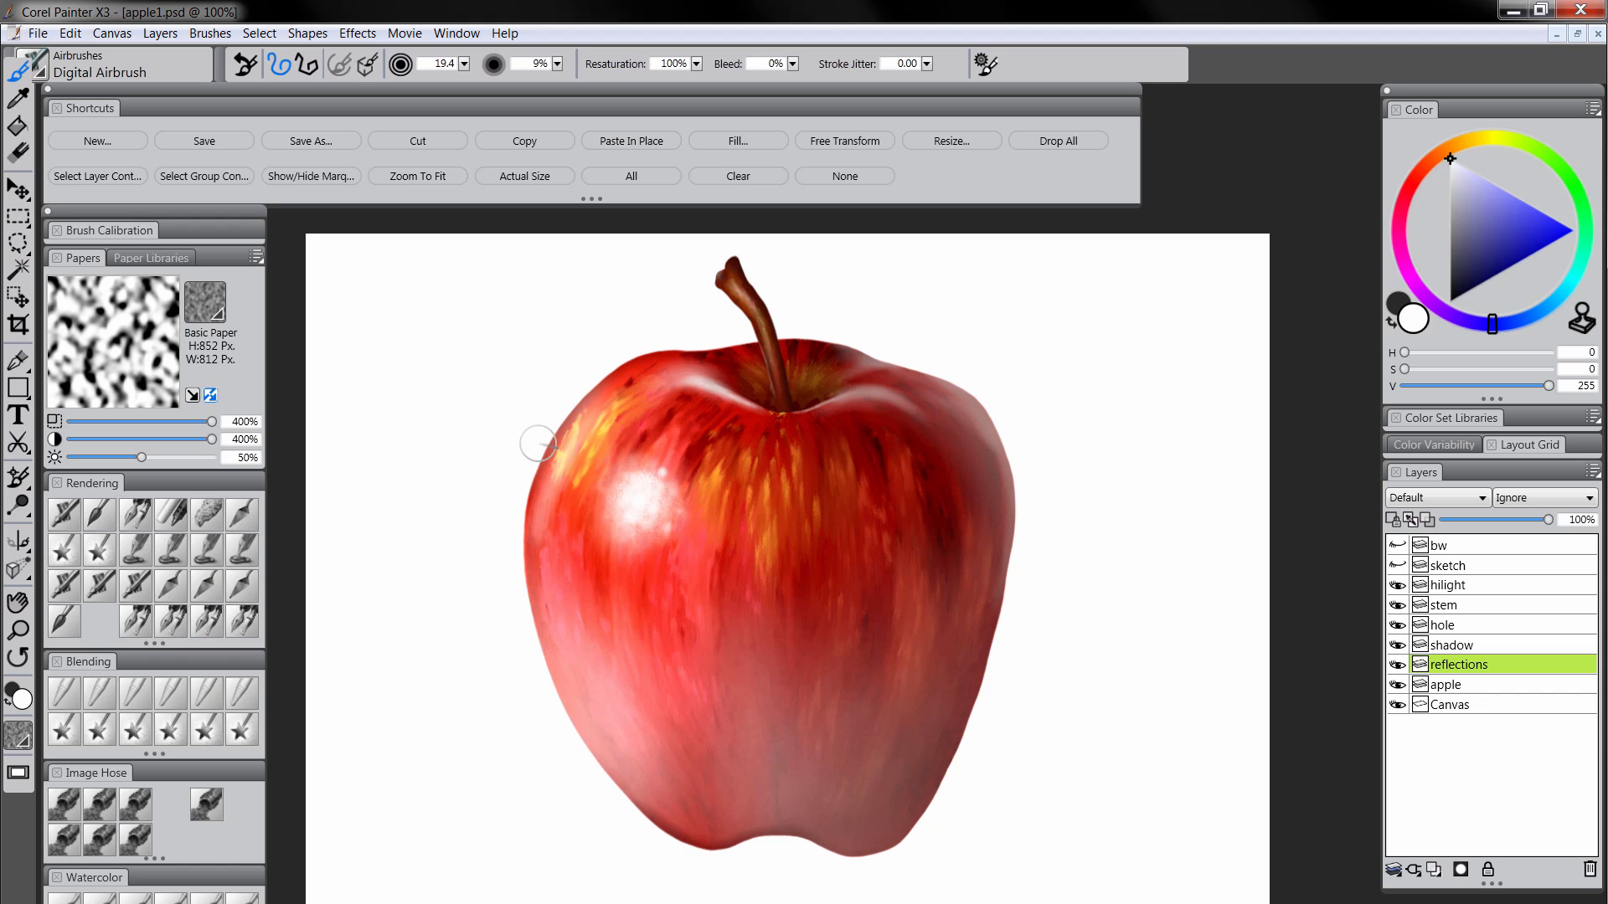
Airbrush more soft white reflections along the apple's left edge, across its bottom and on the right shoulder, varying the size from 10.0 to 115.7
{"action": "left_click_drag", "start_coordinate": [538, 443], "coordinate": [608, 373]}
{"action": "left_click_drag", "start_coordinate": [574, 646], "coordinate": [617, 757]}
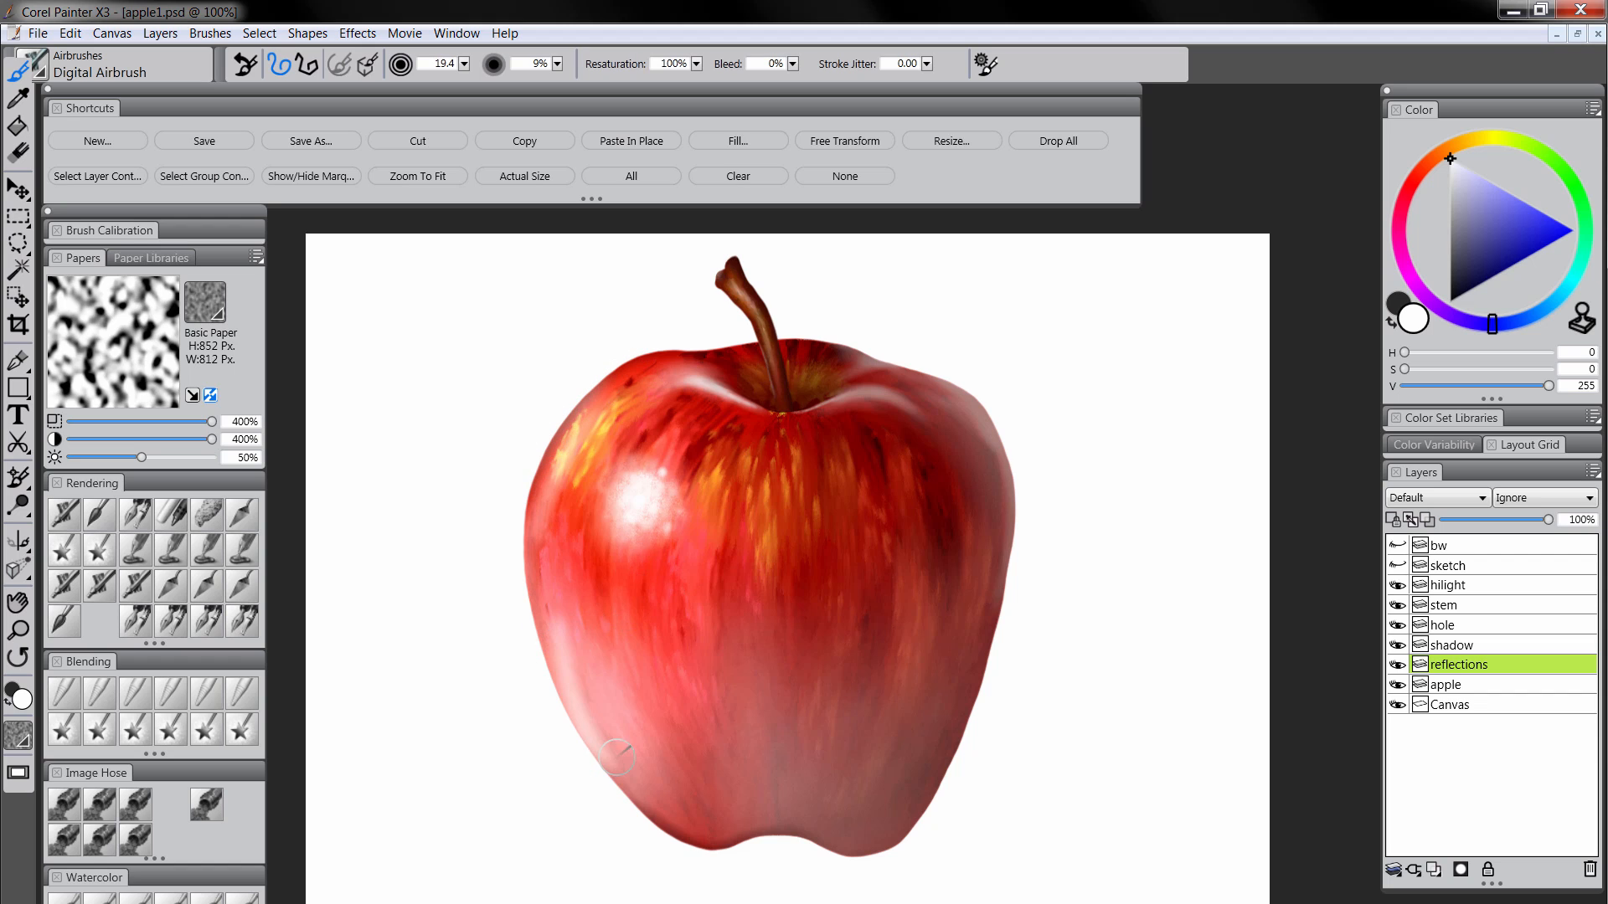
{"action": "left_click_drag", "start_coordinate": [564, 664], "coordinate": [671, 782]}
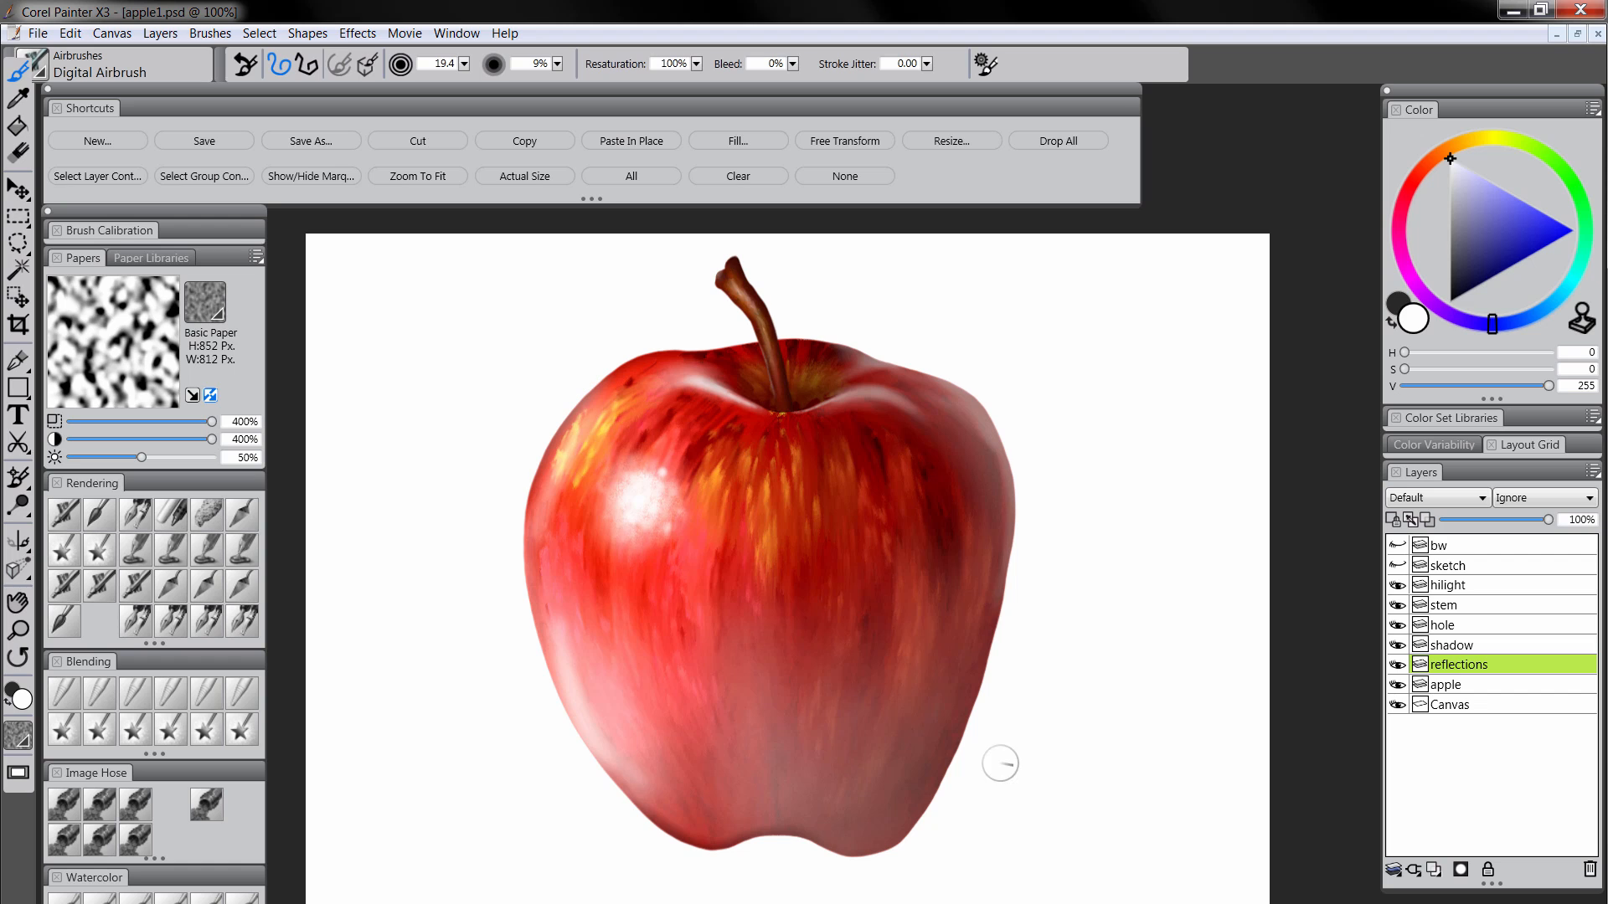
{"action": "left_click_drag", "start_coordinate": [914, 823], "coordinate": [849, 846]}
{"action": "left_click_drag", "start_coordinate": [849, 846], "coordinate": [926, 675]}
{"action": "mouse_move", "coordinate": [761, 864]}
{"action": "left_mouse_down"}
{"action": "mouse_move", "coordinate": [760, 772]}
{"action": "mouse_move", "coordinate": [822, 719]}
{"action": "mouse_move", "coordinate": [789, 708]}
{"action": "left_mouse_up"}
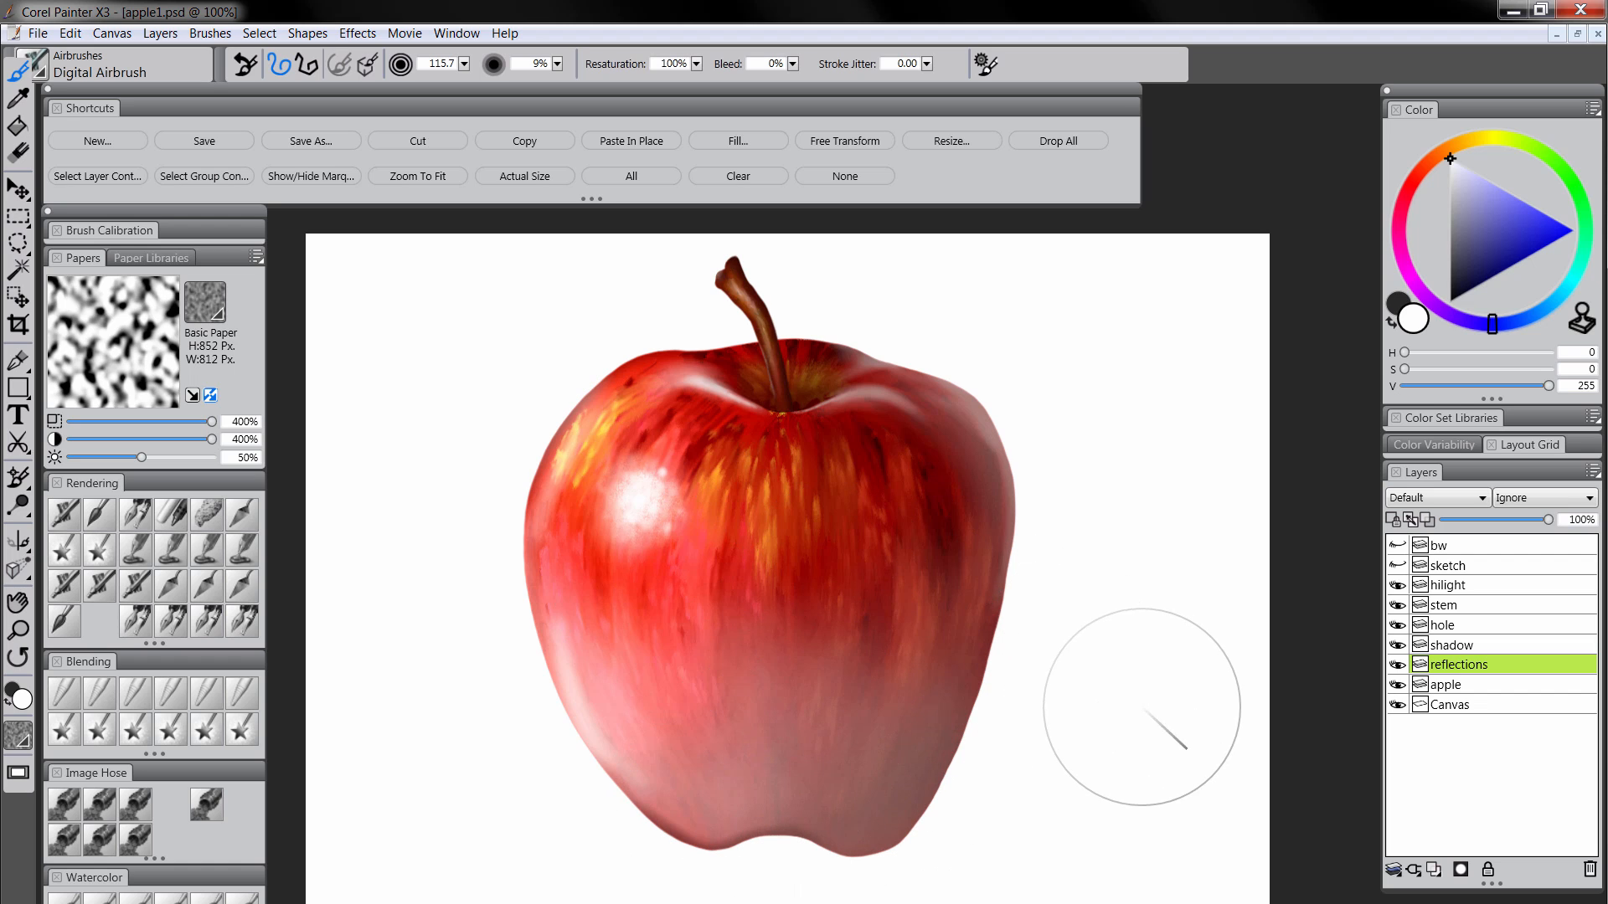
{"action": "left_click_drag", "start_coordinate": [962, 455], "coordinate": [955, 421]}
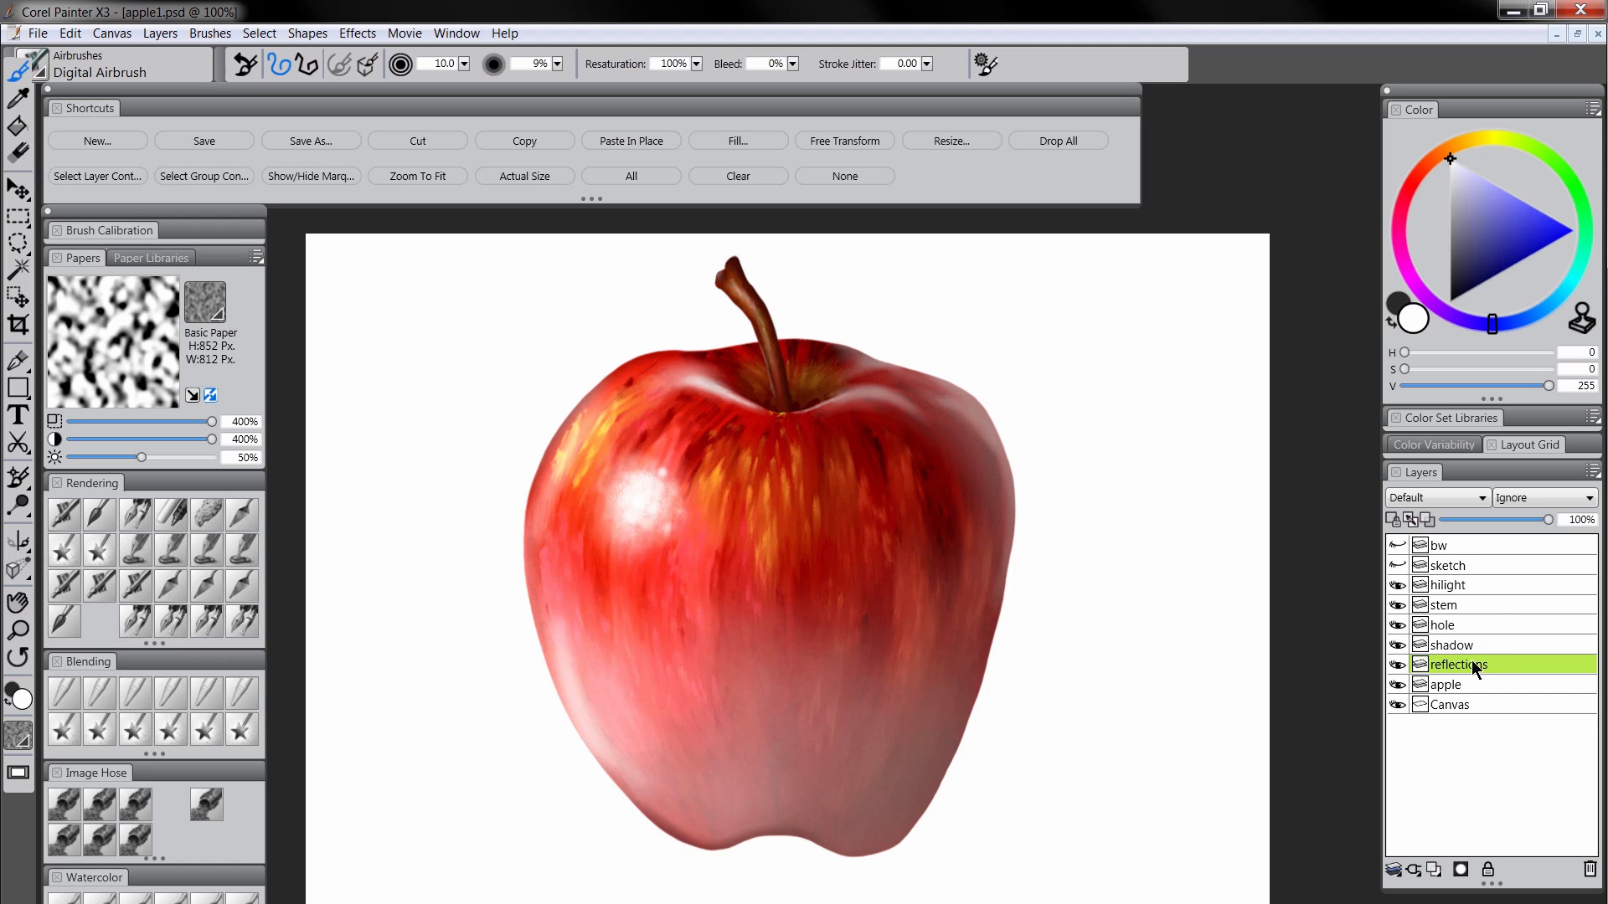
Move the reflections layer above the shadow layer, preserve its transparency, pick black, and set its composite method to Screen
{"action": "left_click_drag", "start_coordinate": [1468, 665], "coordinate": [1472, 644]}
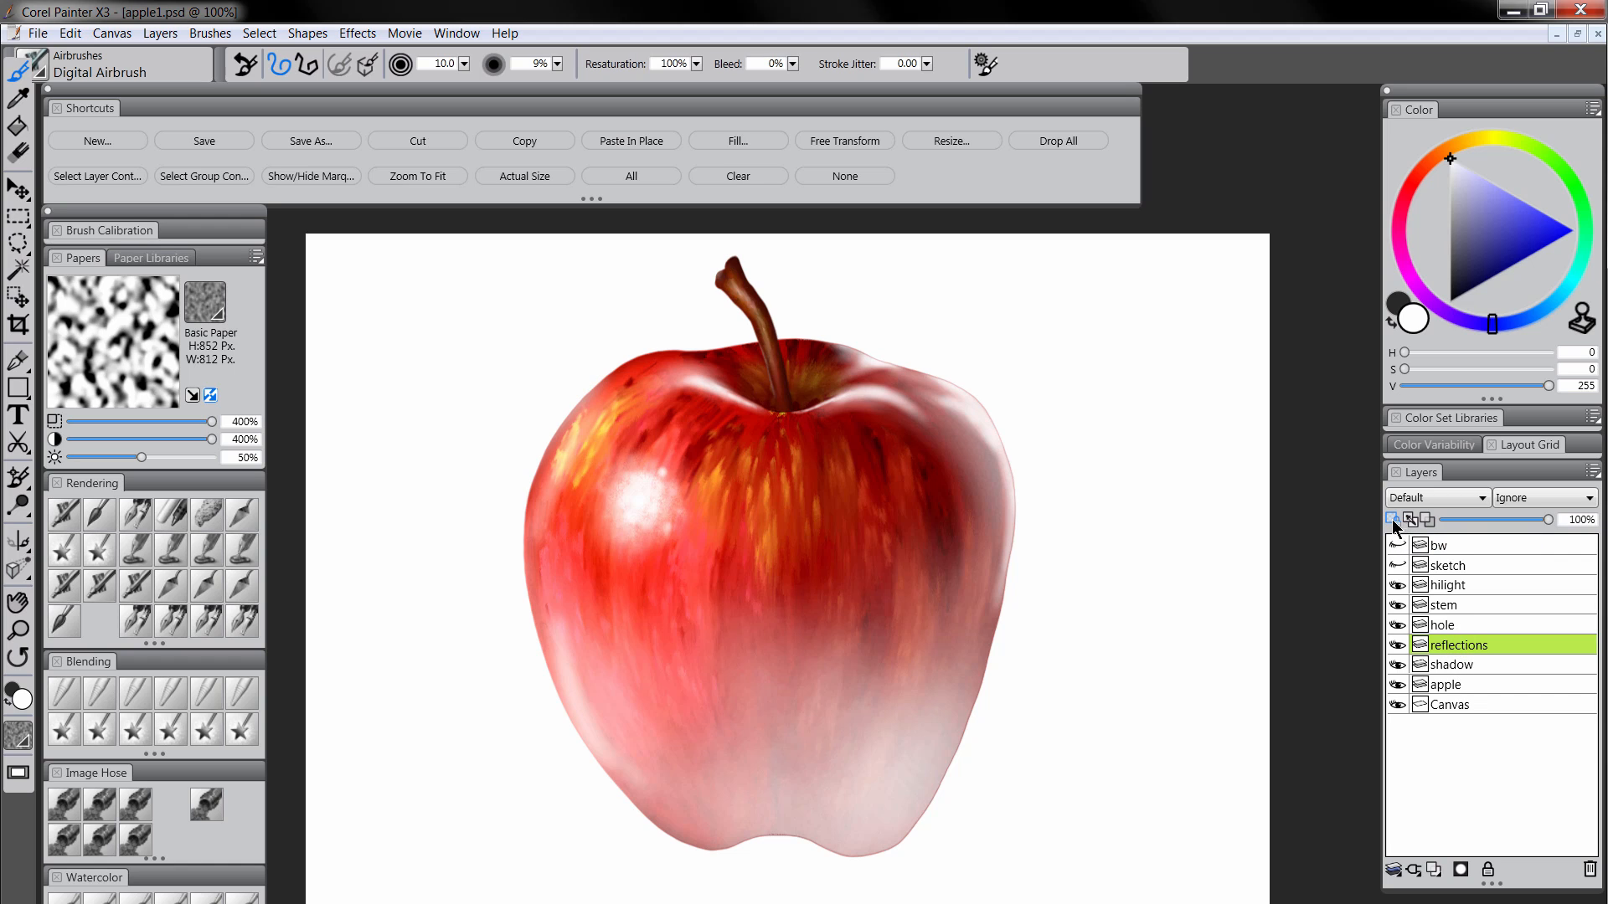
{"action": "left_click", "coordinate": [1449, 302]}
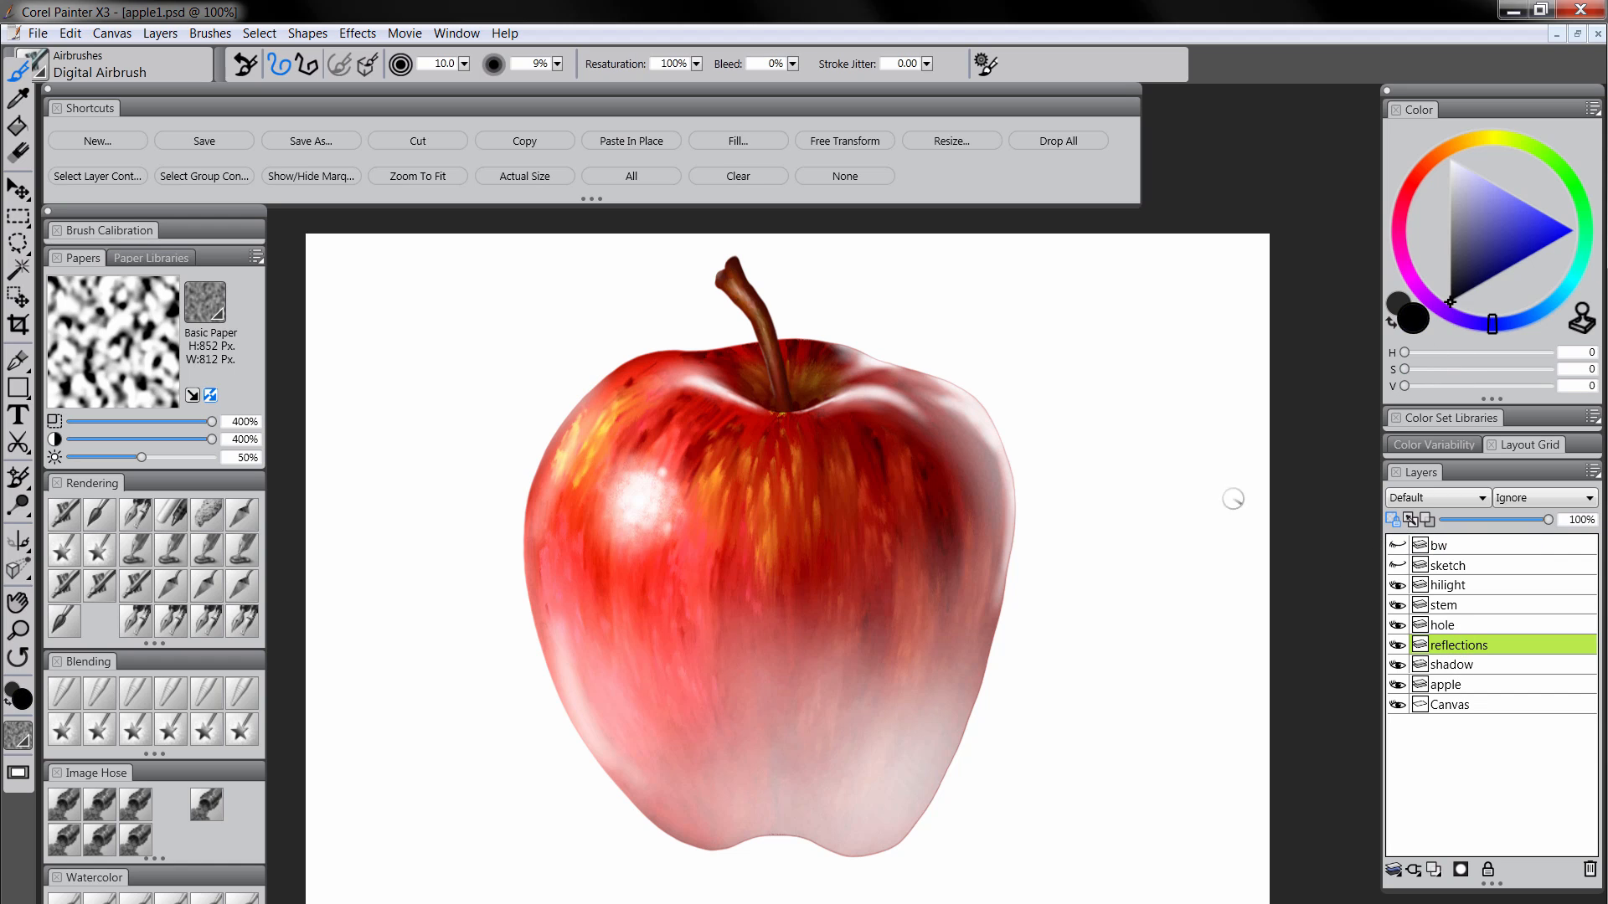
{"action": "left_click", "coordinate": [1426, 502]}
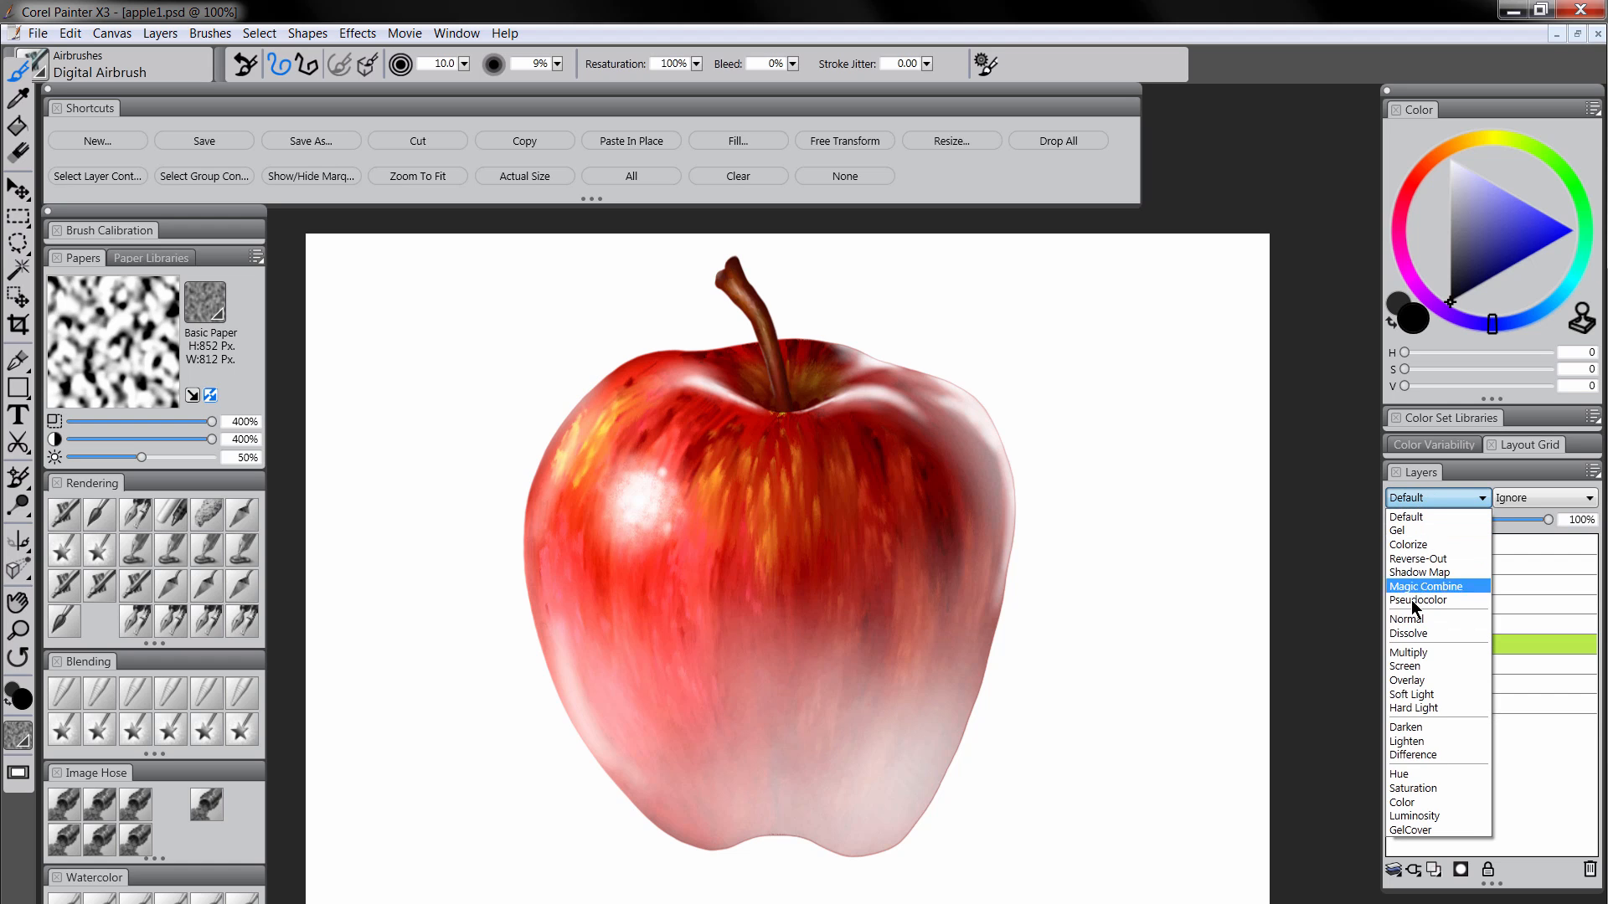
{"action": "left_click", "coordinate": [1424, 670]}
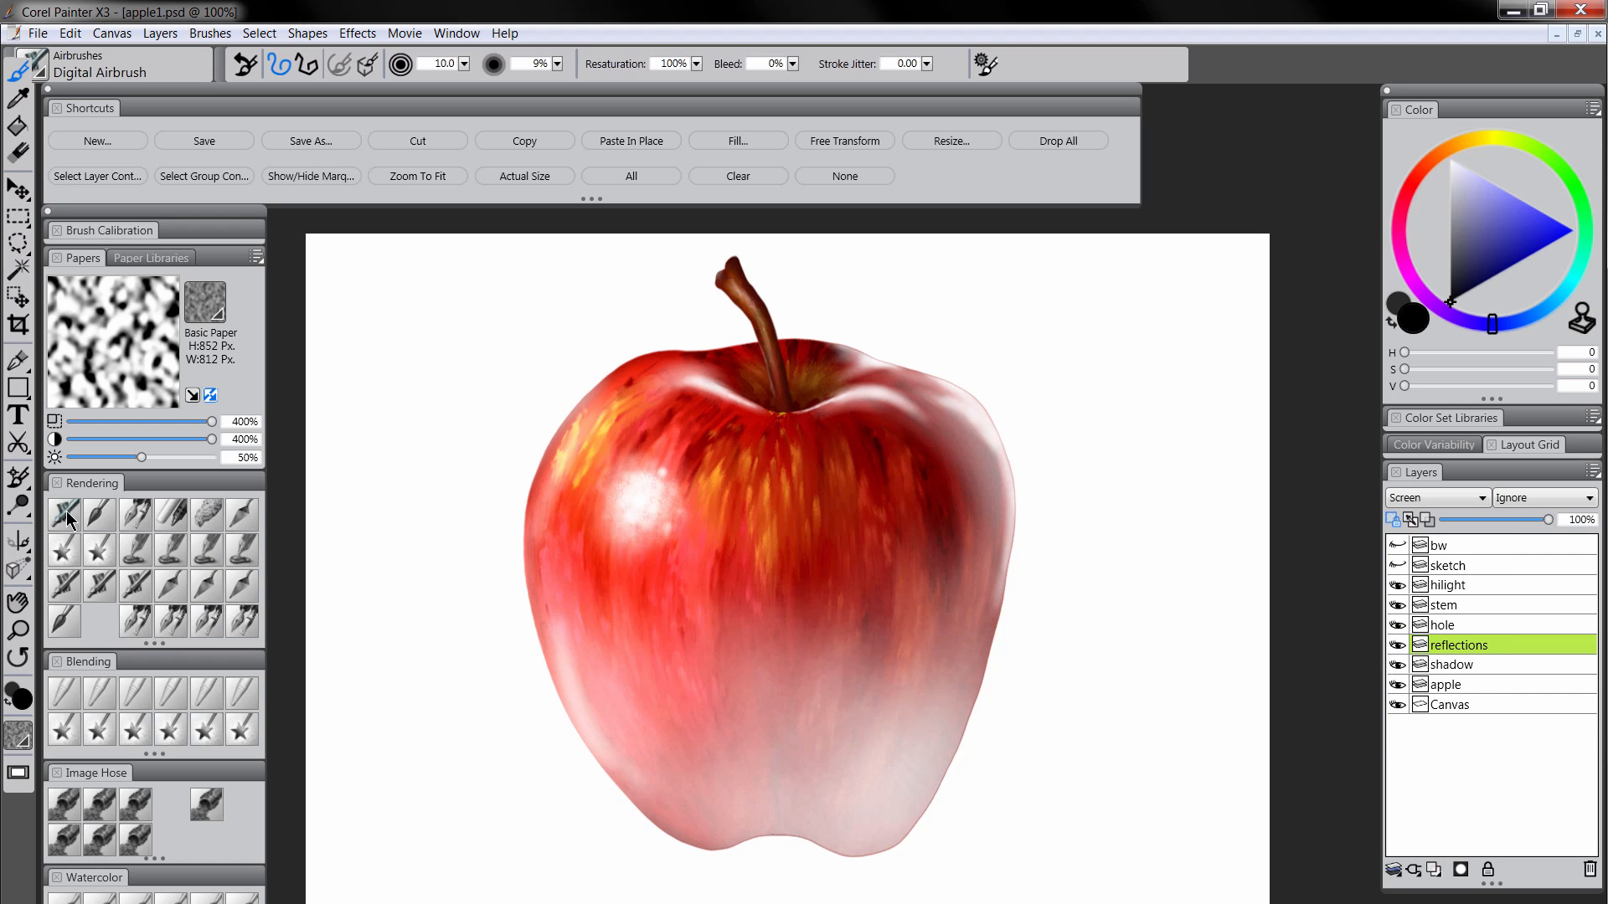
Airbrush black at size 125.0 over the apple's lower right part to tone down the reflections
{"action": "left_click_drag", "start_coordinate": [946, 405], "coordinate": [941, 517], "text": "ctrl+alt"}
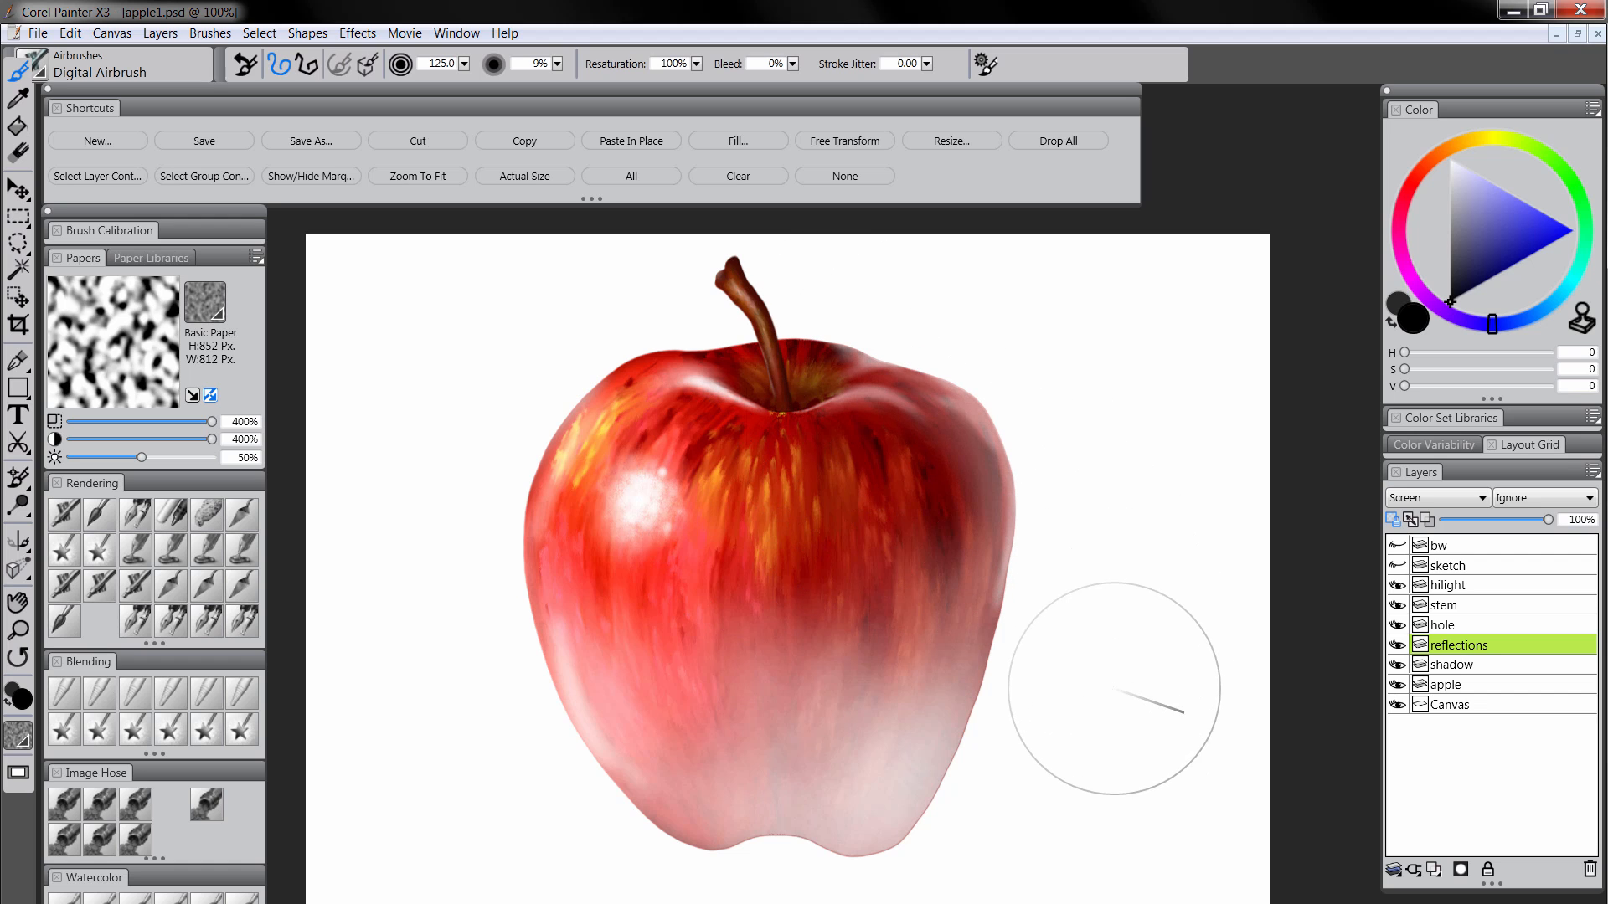
{"action": "left_click_drag", "start_coordinate": [996, 634], "coordinate": [839, 900]}
{"action": "left_click_drag", "start_coordinate": [958, 659], "coordinate": [722, 901]}
{"action": "left_click_drag", "start_coordinate": [868, 731], "coordinate": [754, 837]}
{"action": "mouse_move", "coordinate": [914, 816]}
{"action": "left_mouse_down"}
{"action": "mouse_move", "coordinate": [952, 664]}
{"action": "mouse_move", "coordinate": [771, 681]}
{"action": "mouse_move", "coordinate": [765, 790]}
{"action": "mouse_move", "coordinate": [702, 823]}
{"action": "mouse_move", "coordinate": [562, 504]}
{"action": "mouse_move", "coordinate": [787, 836]}
{"action": "left_mouse_up"}
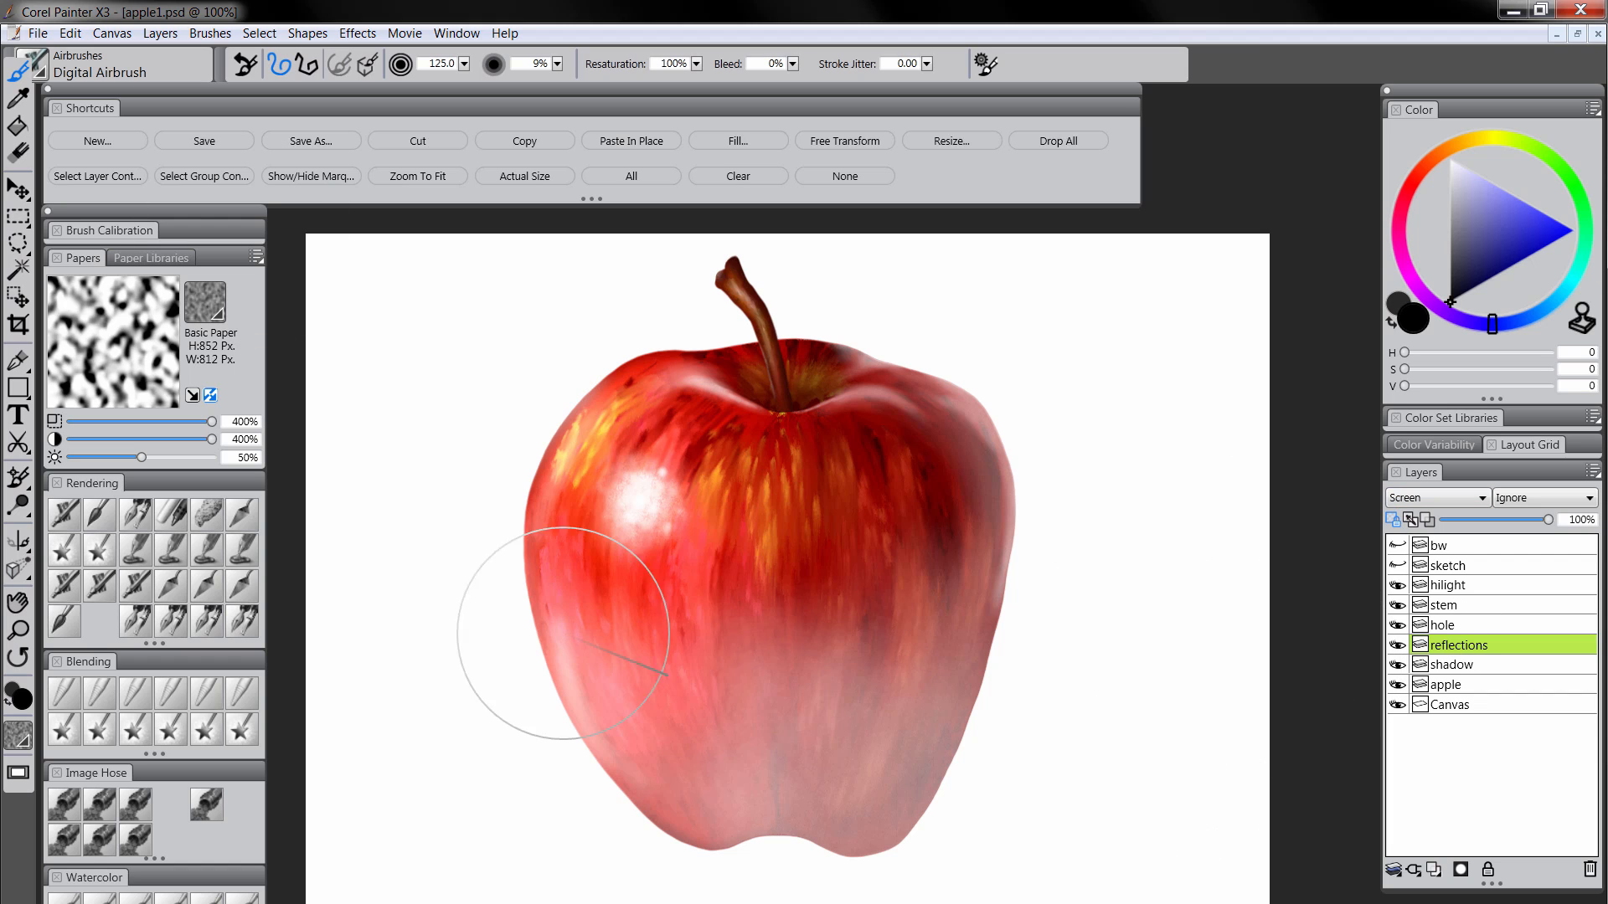
Stop preserving the layer's transparency and reshape the upper edge of the lower reflection with the Pinch brush, varying the size from 18.2 to 62.1
{"action": "left_click", "coordinate": [134, 730]}
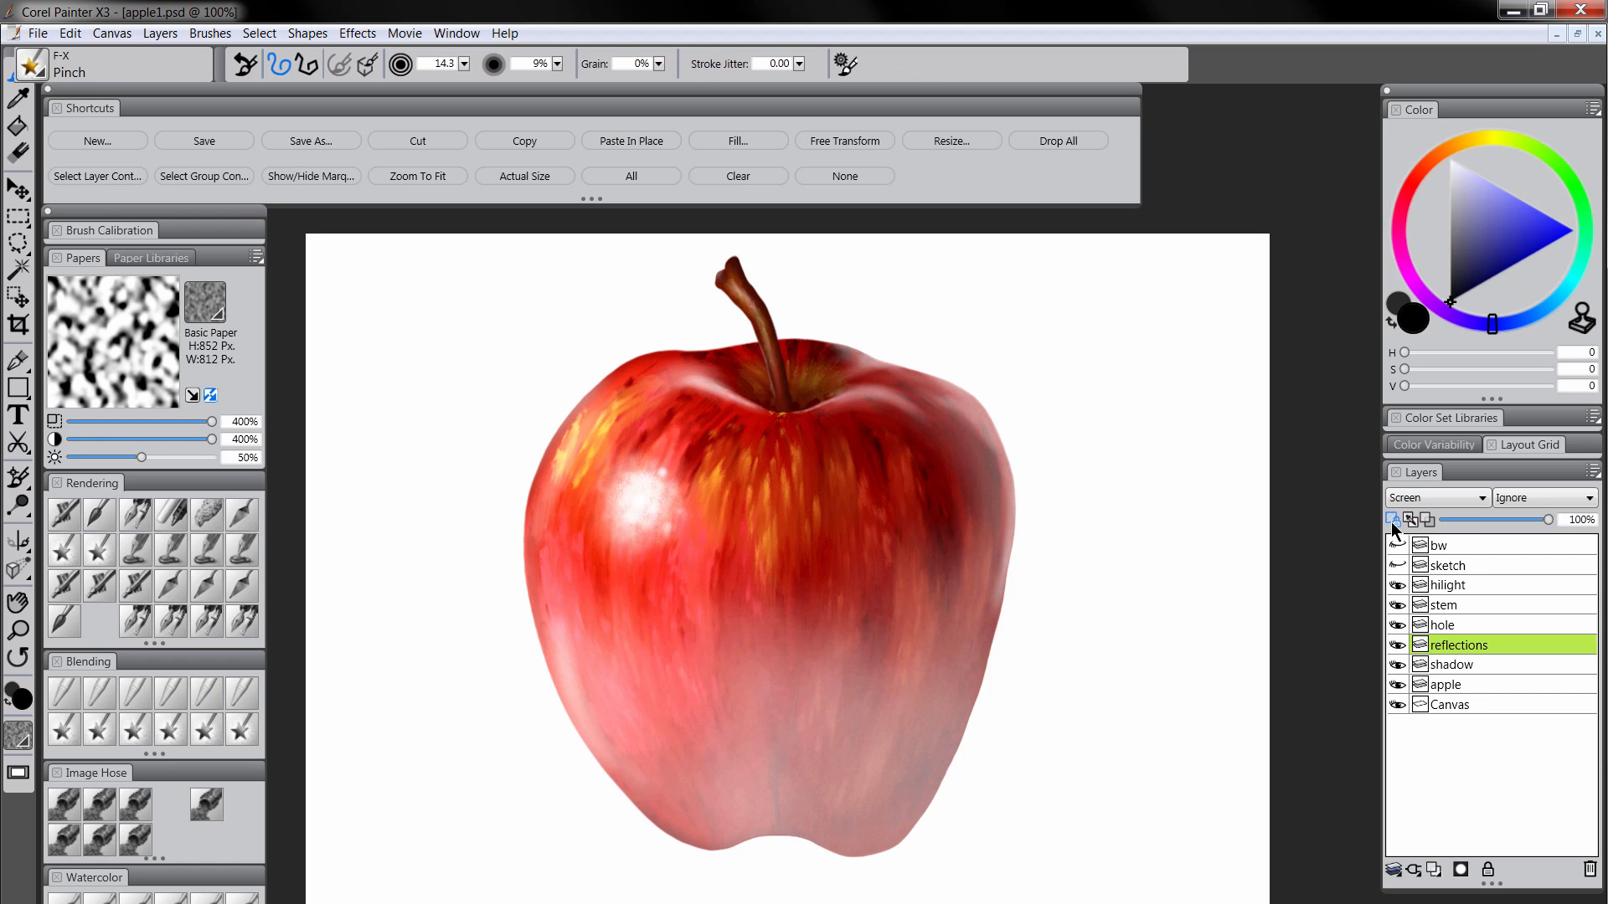
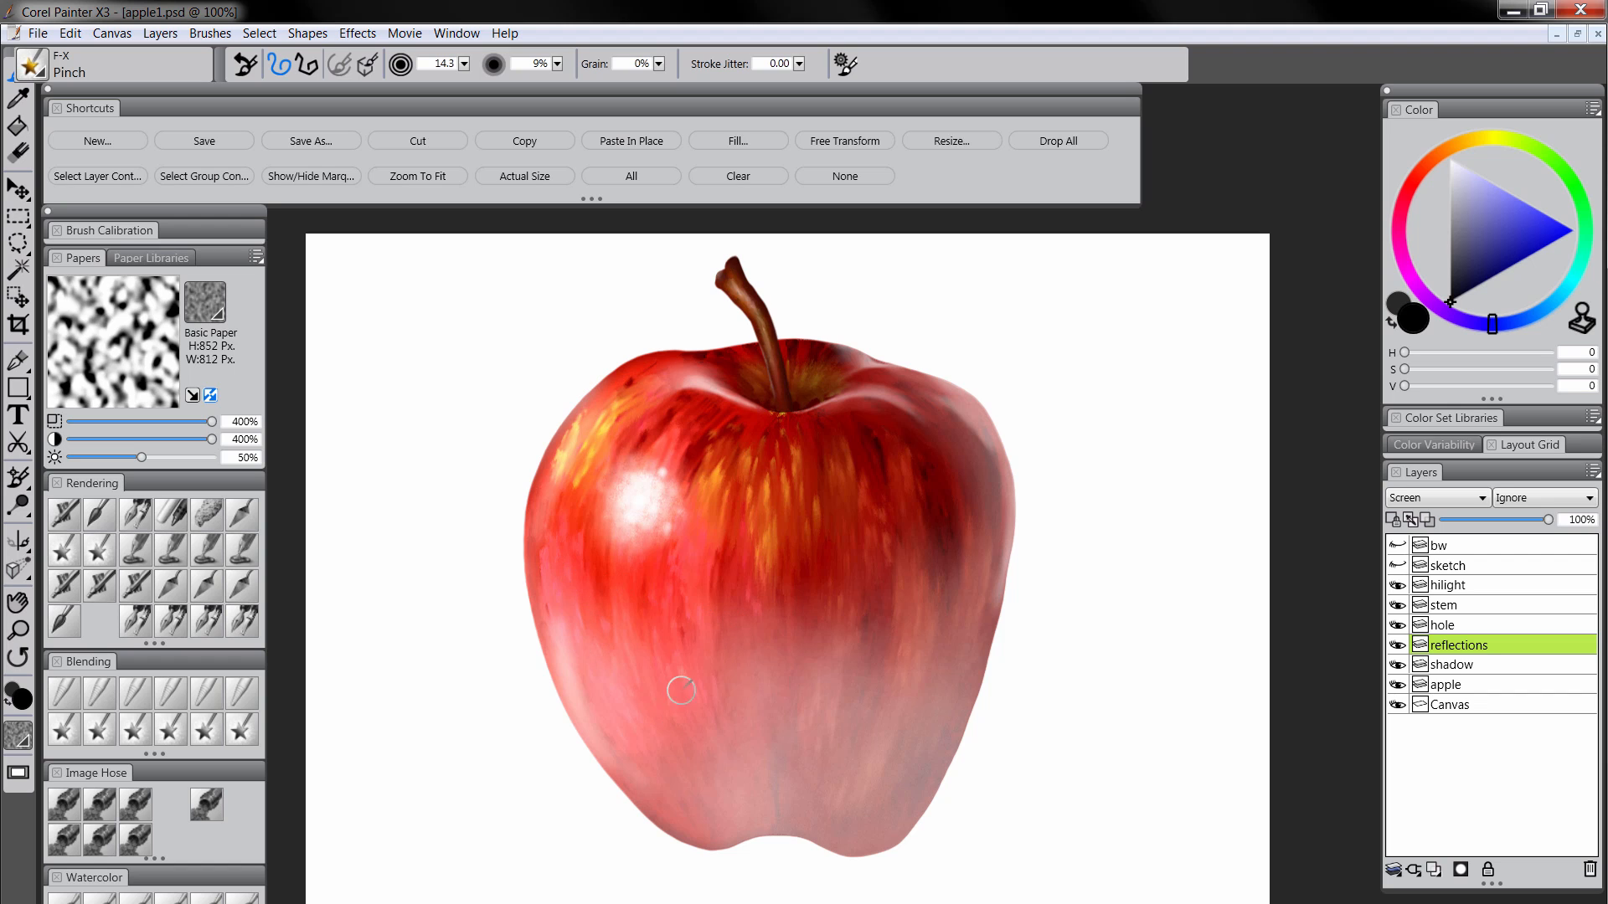
{"action": "left_click_drag", "start_coordinate": [716, 679], "coordinate": [715, 680]}
{"action": "mouse_move", "coordinate": [805, 641]}
{"action": "left_mouse_down"}
{"action": "mouse_move", "coordinate": [793, 608]}
{"action": "mouse_move", "coordinate": [714, 645]}
{"action": "mouse_move", "coordinate": [787, 689]}
{"action": "mouse_move", "coordinate": [899, 623]}
{"action": "mouse_move", "coordinate": [815, 739]}
{"action": "mouse_move", "coordinate": [878, 687]}
{"action": "mouse_move", "coordinate": [923, 593]}
{"action": "mouse_move", "coordinate": [821, 735]}
{"action": "mouse_move", "coordinate": [806, 680]}
{"action": "mouse_move", "coordinate": [662, 726]}
{"action": "mouse_move", "coordinate": [612, 642]}
{"action": "mouse_move", "coordinate": [682, 666]}
{"action": "mouse_move", "coordinate": [586, 590]}
{"action": "left_mouse_up"}
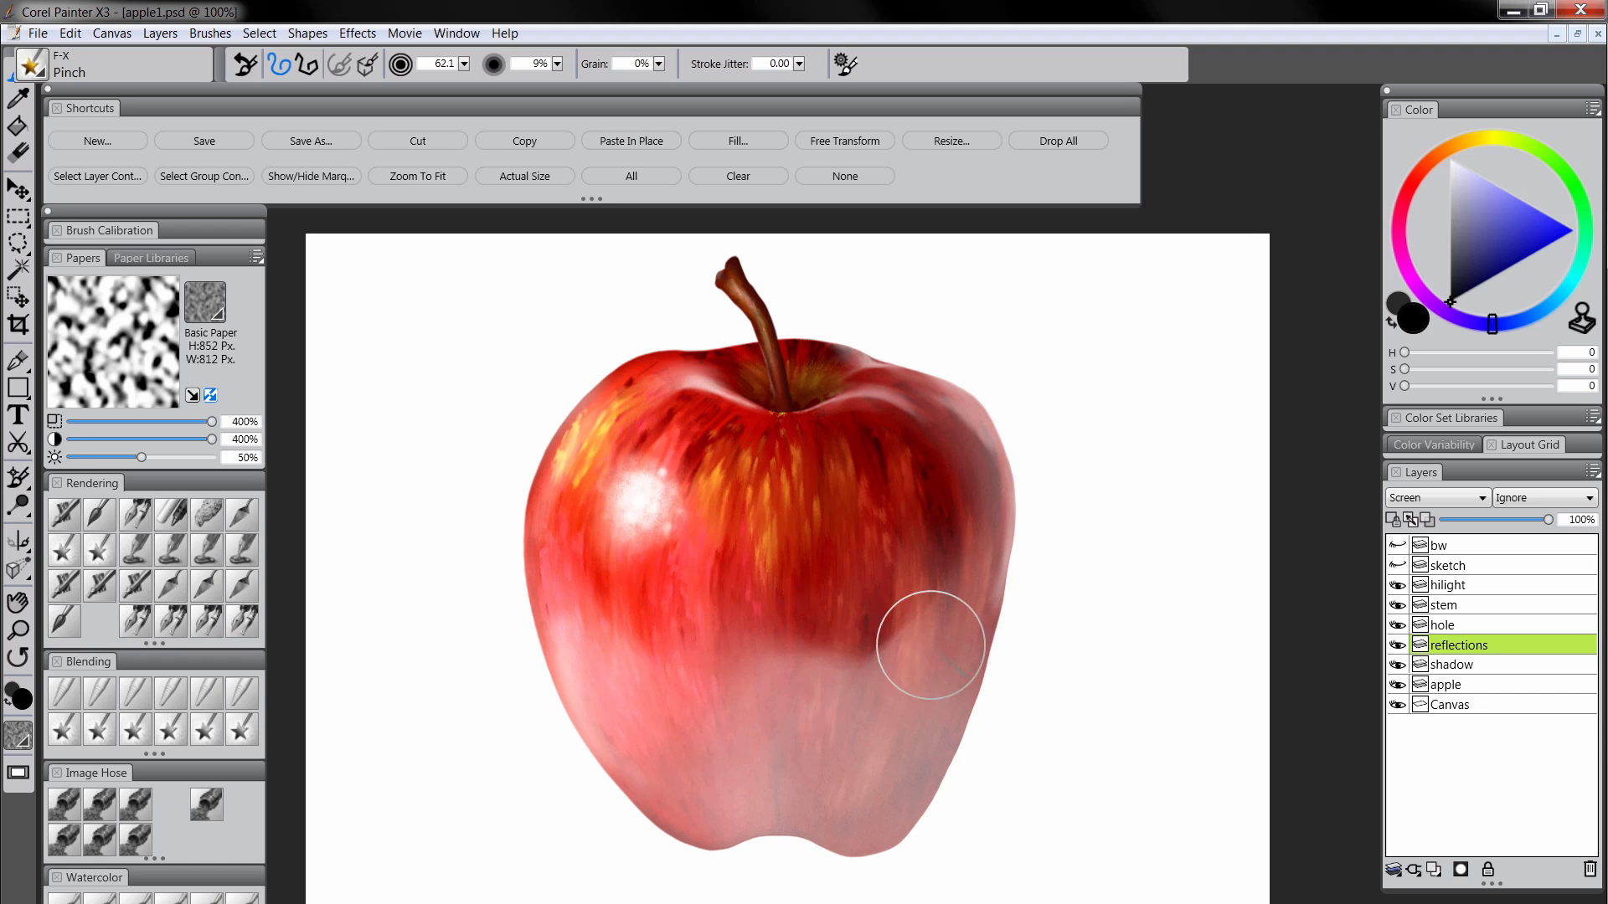
{"action": "mouse_move", "coordinate": [931, 645]}
{"action": "left_mouse_down"}
{"action": "mouse_move", "coordinate": [896, 709]}
{"action": "mouse_move", "coordinate": [914, 623]}
{"action": "left_mouse_up"}
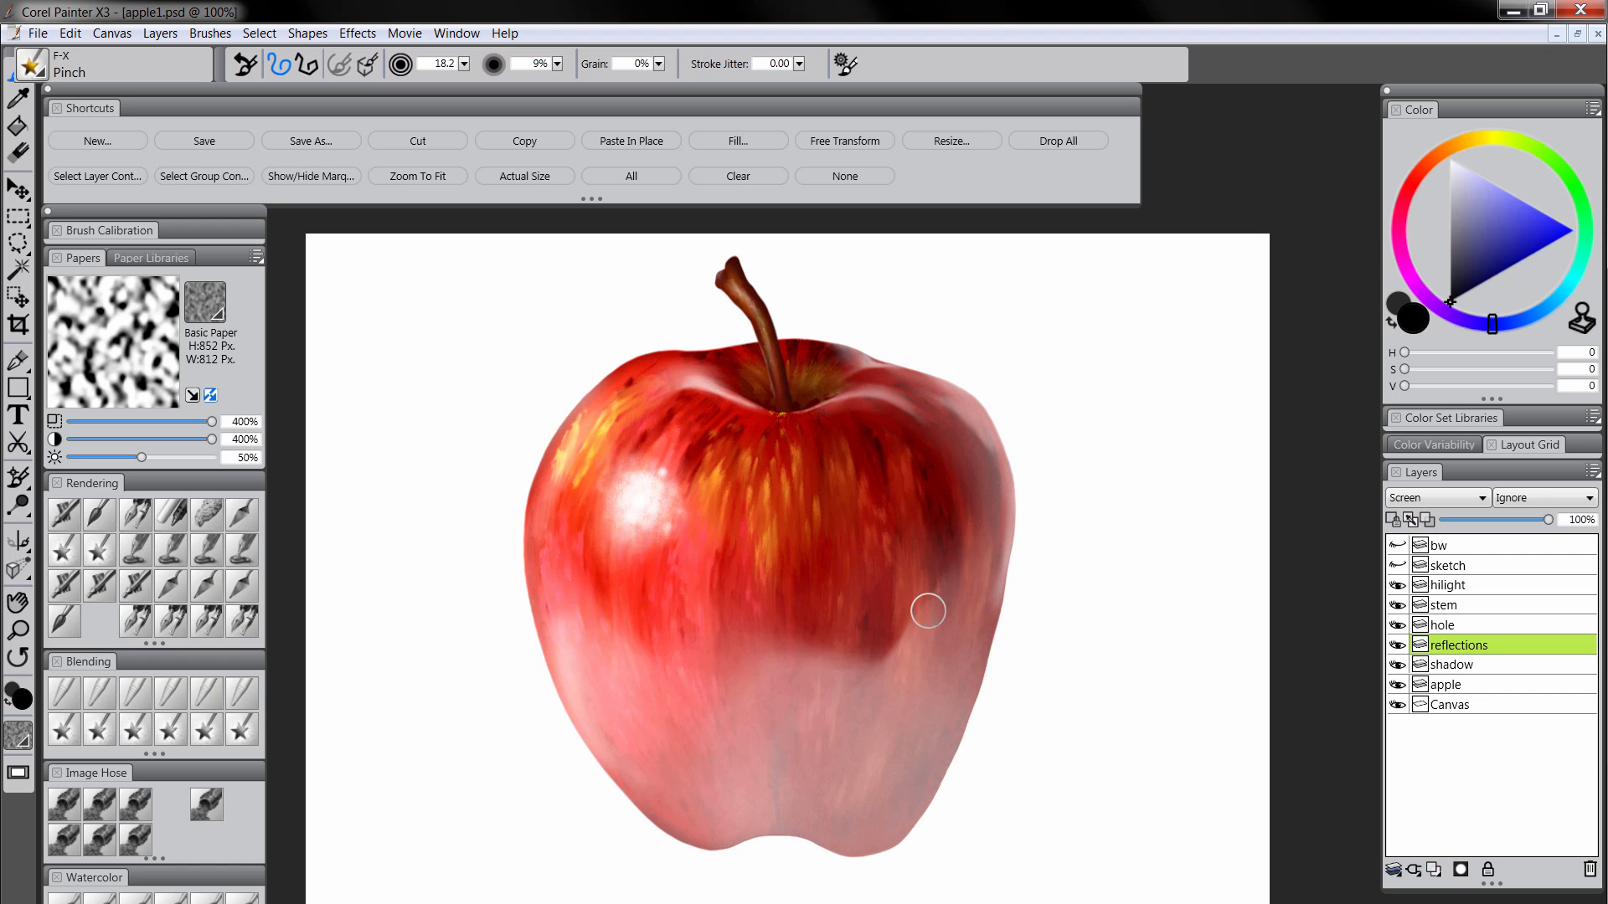
{"action": "mouse_move", "coordinate": [840, 633]}
{"action": "left_mouse_down"}
{"action": "mouse_move", "coordinate": [816, 700]}
{"action": "mouse_move", "coordinate": [800, 701]}
{"action": "left_mouse_up"}
{"action": "left_click_drag", "start_coordinate": [922, 586], "coordinate": [920, 632], "text": "ctrl+alt"}
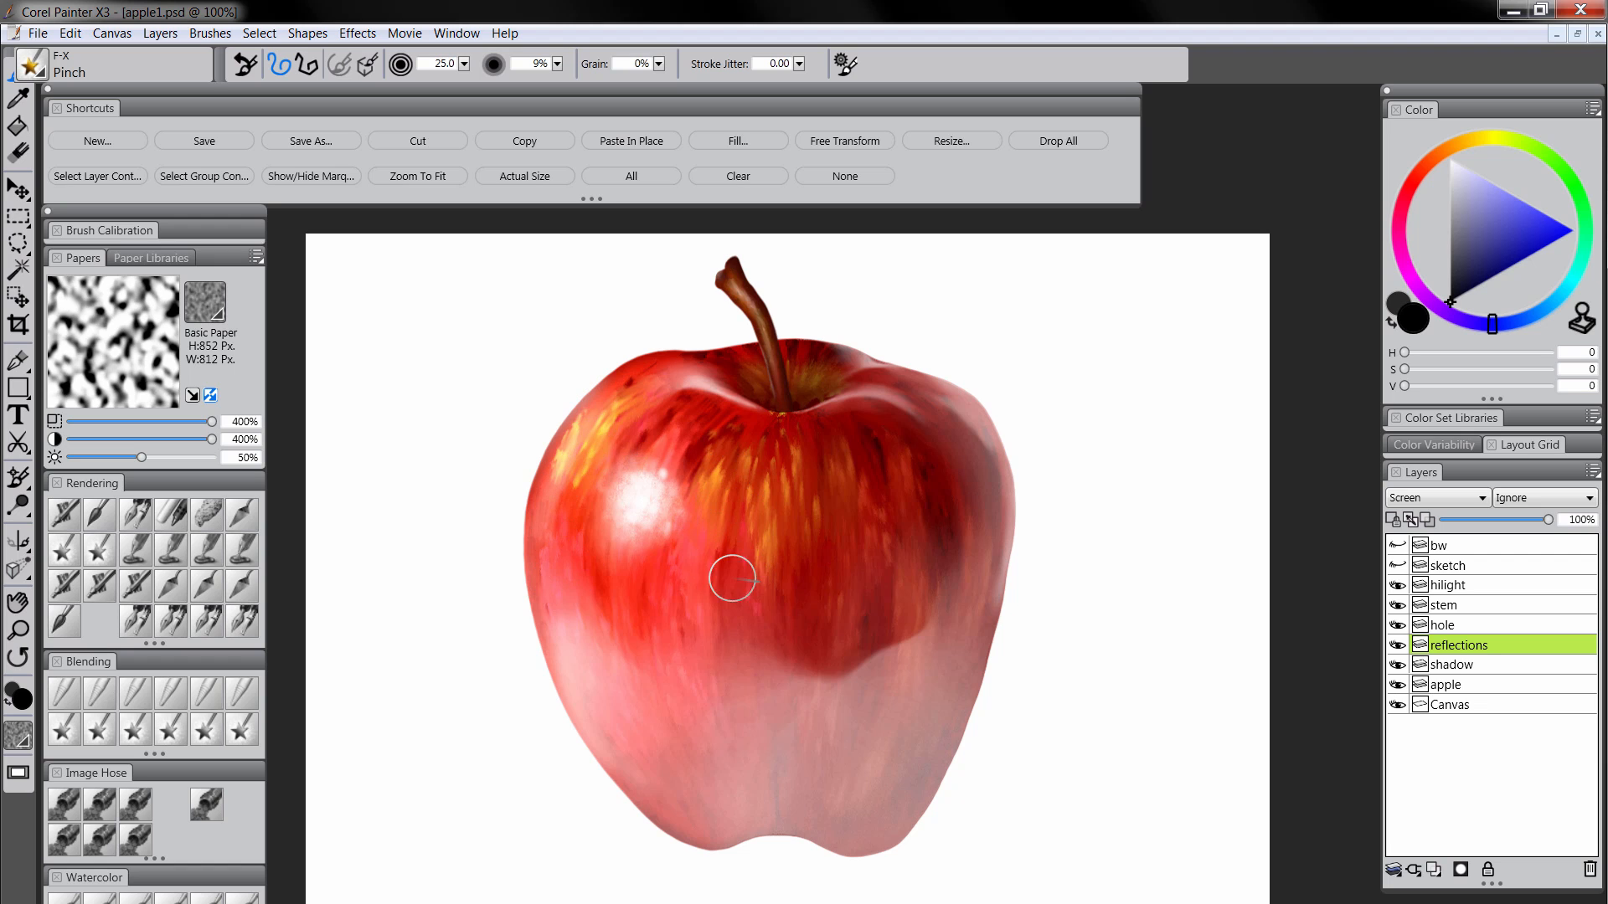
Pull wavy, downward indentations into the reflection's upper edge with the Distorto brush at size 56.1
{"action": "left_click", "coordinate": [63, 729]}
{"action": "mouse_move", "coordinate": [592, 574]}
{"action": "left_mouse_down"}
{"action": "mouse_move", "coordinate": [620, 595]}
{"action": "mouse_move", "coordinate": [601, 643]}
{"action": "mouse_move", "coordinate": [640, 733]}
{"action": "left_mouse_up"}
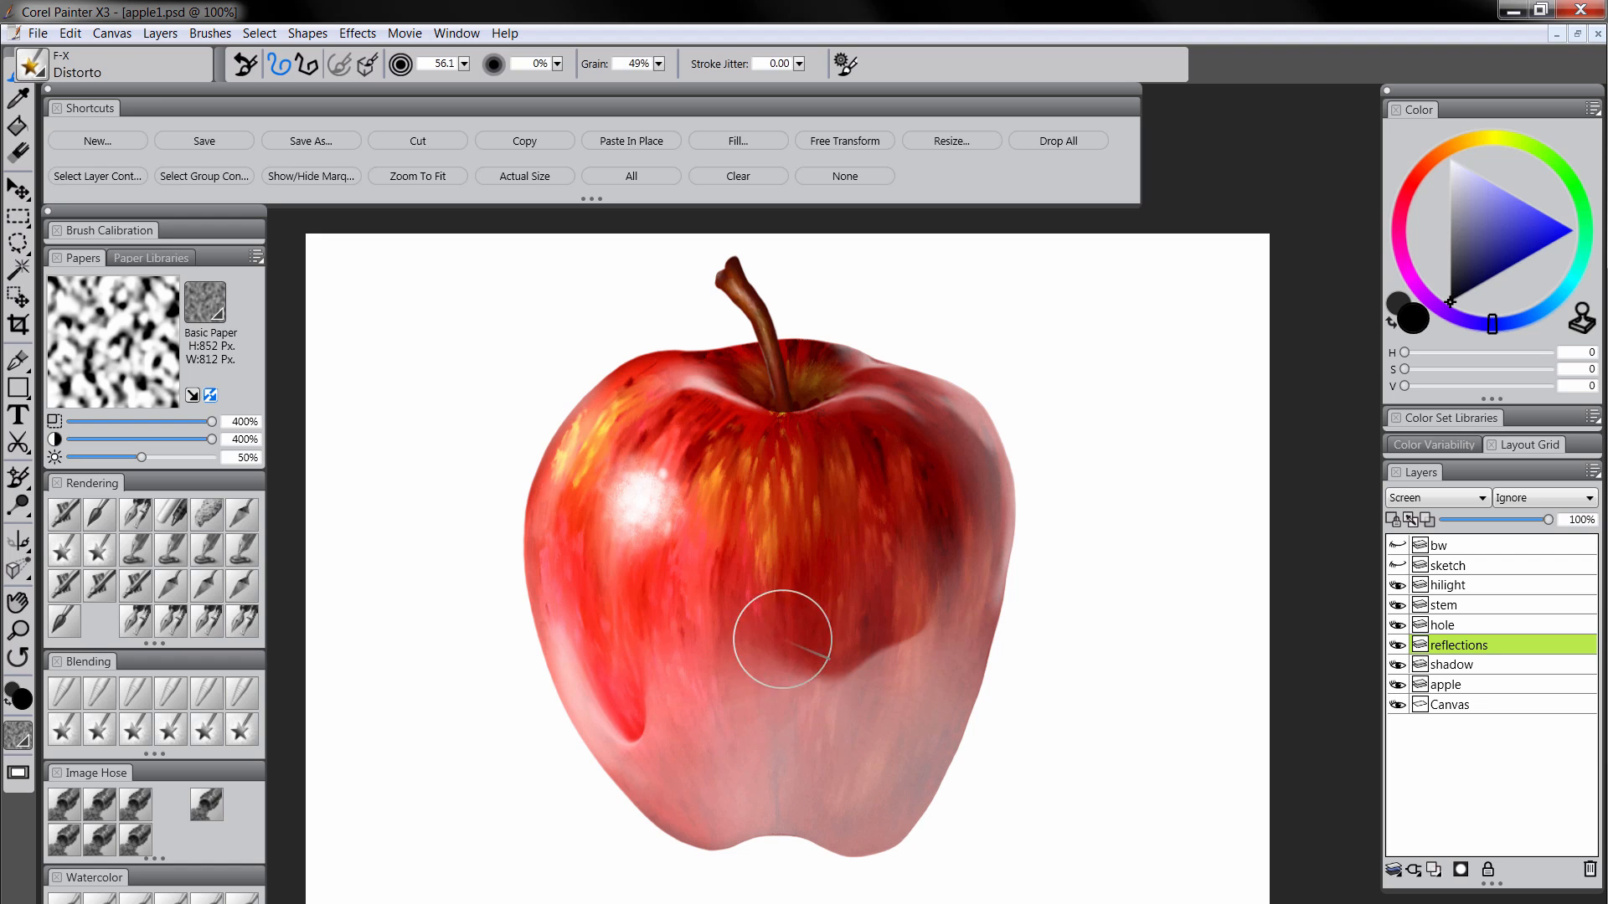
{"action": "left_click_drag", "start_coordinate": [778, 639], "coordinate": [783, 708]}
{"action": "left_click_drag", "start_coordinate": [929, 564], "coordinate": [915, 696]}
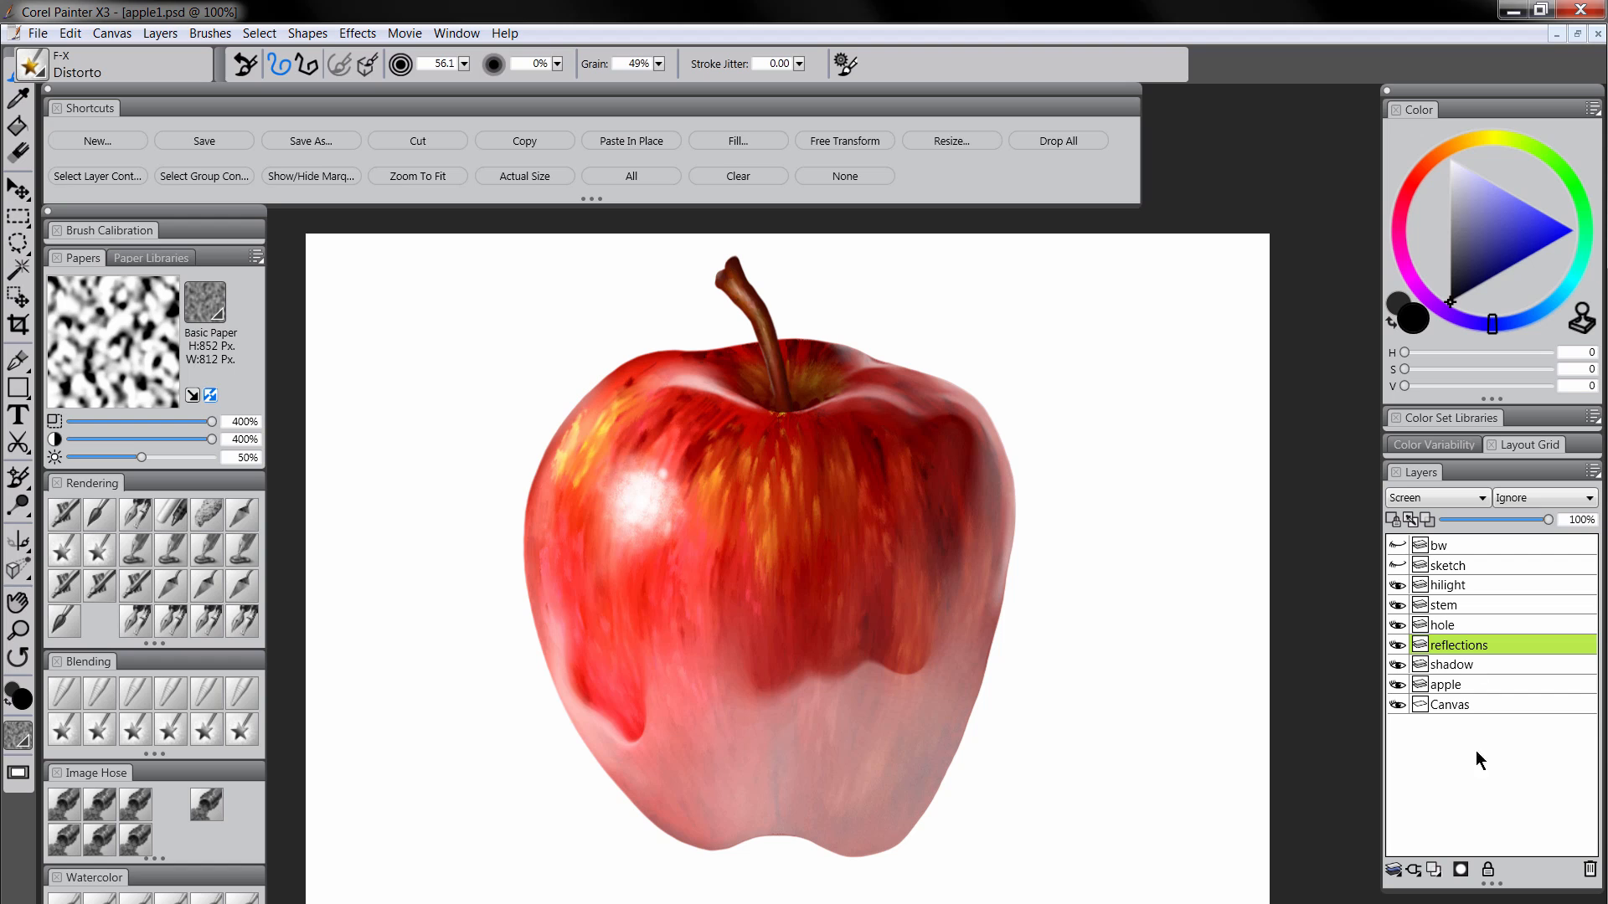
Add a layer mask to the reflections layer and fade the lower reflection with the black Digital Airbrush at size 137.1
{"action": "left_click", "coordinate": [1461, 869]}
{"action": "left_click", "coordinate": [71, 524]}
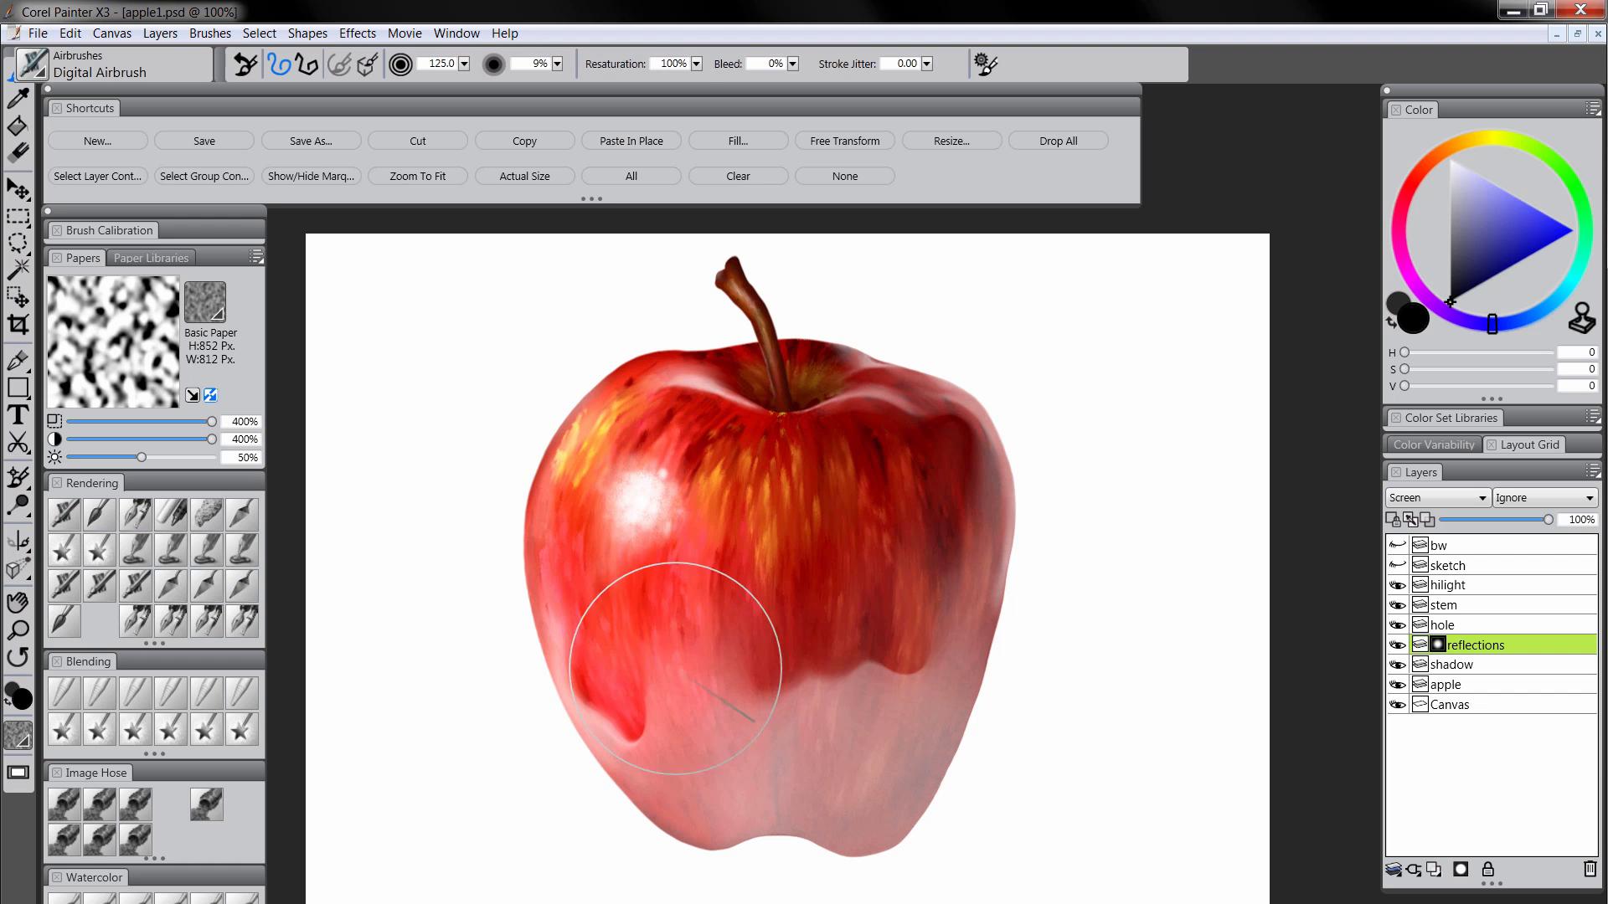
{"action": "key", "text": "bracketright"}
{"action": "mouse_move", "coordinate": [933, 538]}
{"action": "left_mouse_down"}
{"action": "mouse_move", "coordinate": [852, 779]}
{"action": "mouse_move", "coordinate": [935, 587]}
{"action": "mouse_move", "coordinate": [907, 536]}
{"action": "mouse_move", "coordinate": [761, 808]}
{"action": "mouse_move", "coordinate": [826, 576]}
{"action": "mouse_move", "coordinate": [765, 664]}
{"action": "mouse_move", "coordinate": [719, 652]}
{"action": "mouse_move", "coordinate": [688, 723]}
{"action": "mouse_move", "coordinate": [623, 634]}
{"action": "mouse_move", "coordinate": [650, 749]}
{"action": "left_mouse_up"}
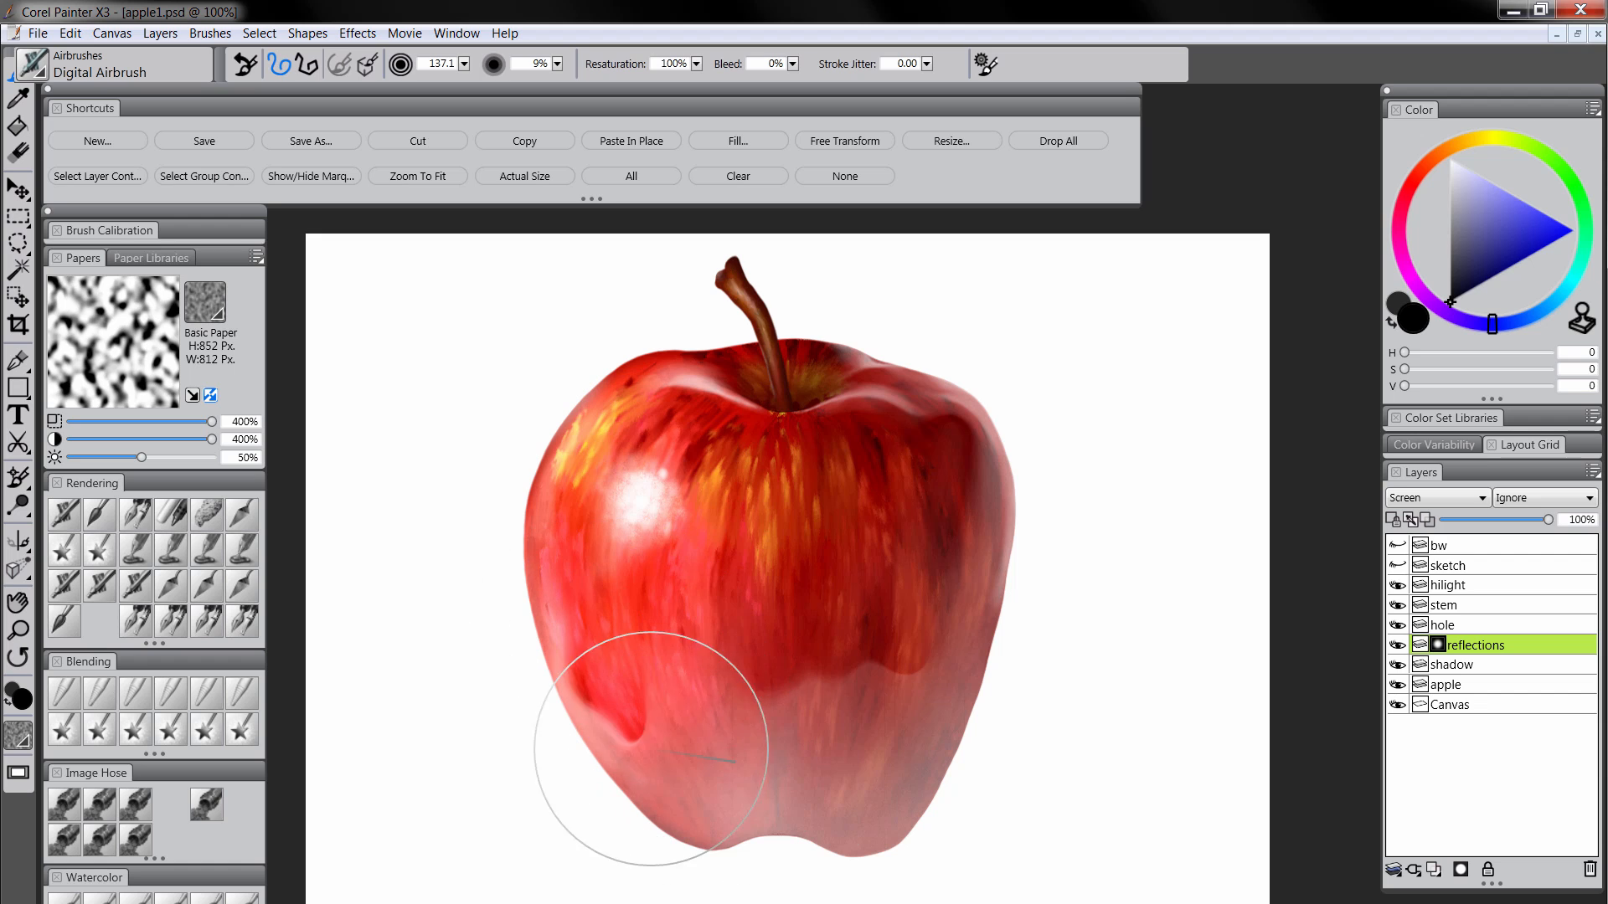
{"action": "left_click_drag", "start_coordinate": [887, 661], "coordinate": [898, 750]}
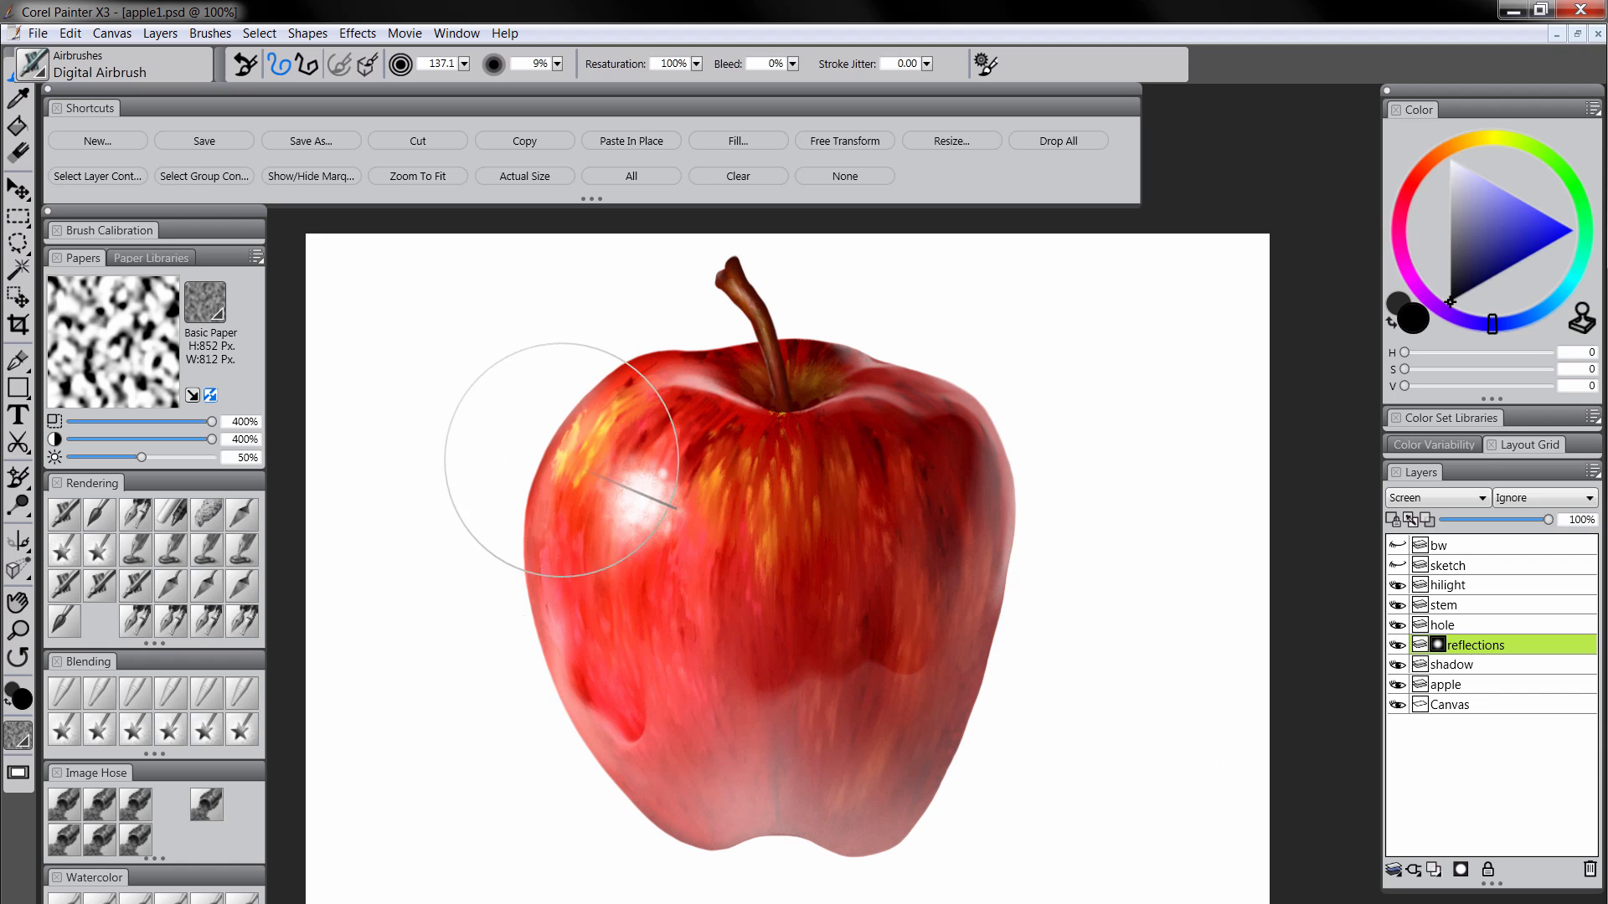
Judge the whole apple at reduced size and lower the reflections layer's opacity to 69%
{"action": "left_click", "coordinate": [17, 629]}
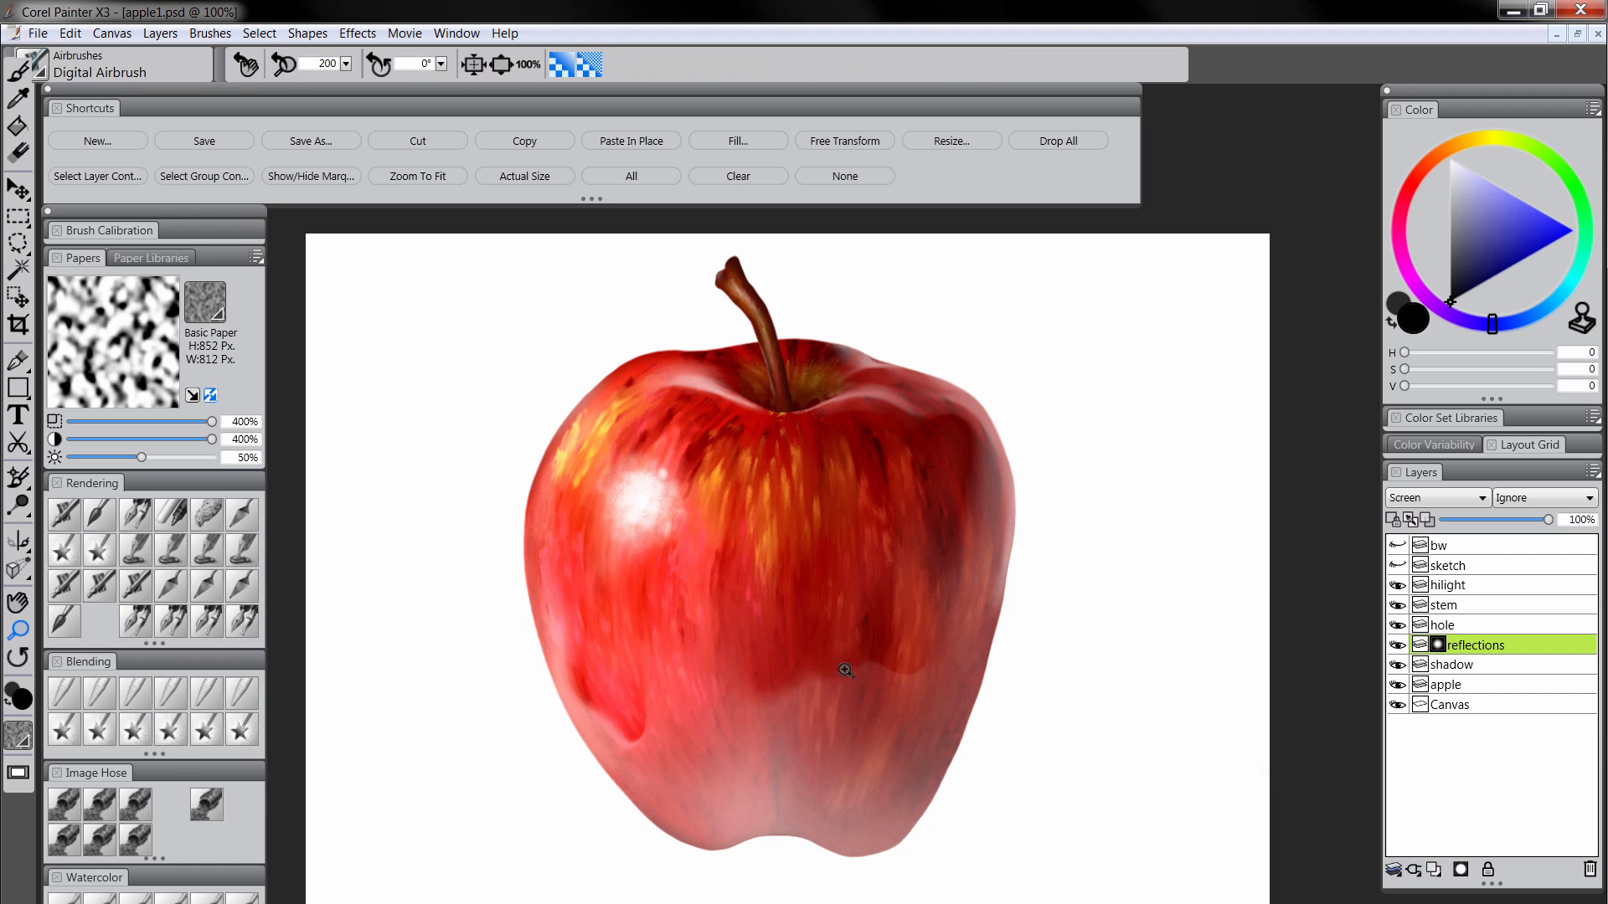
{"action": "left_click", "coordinate": [914, 686], "text": "alt"}
{"action": "left_click", "coordinate": [954, 708], "text": "alt"}
{"action": "left_click", "coordinate": [954, 709], "text": "alt"}
{"action": "left_click", "coordinate": [975, 714], "text": "alt"}
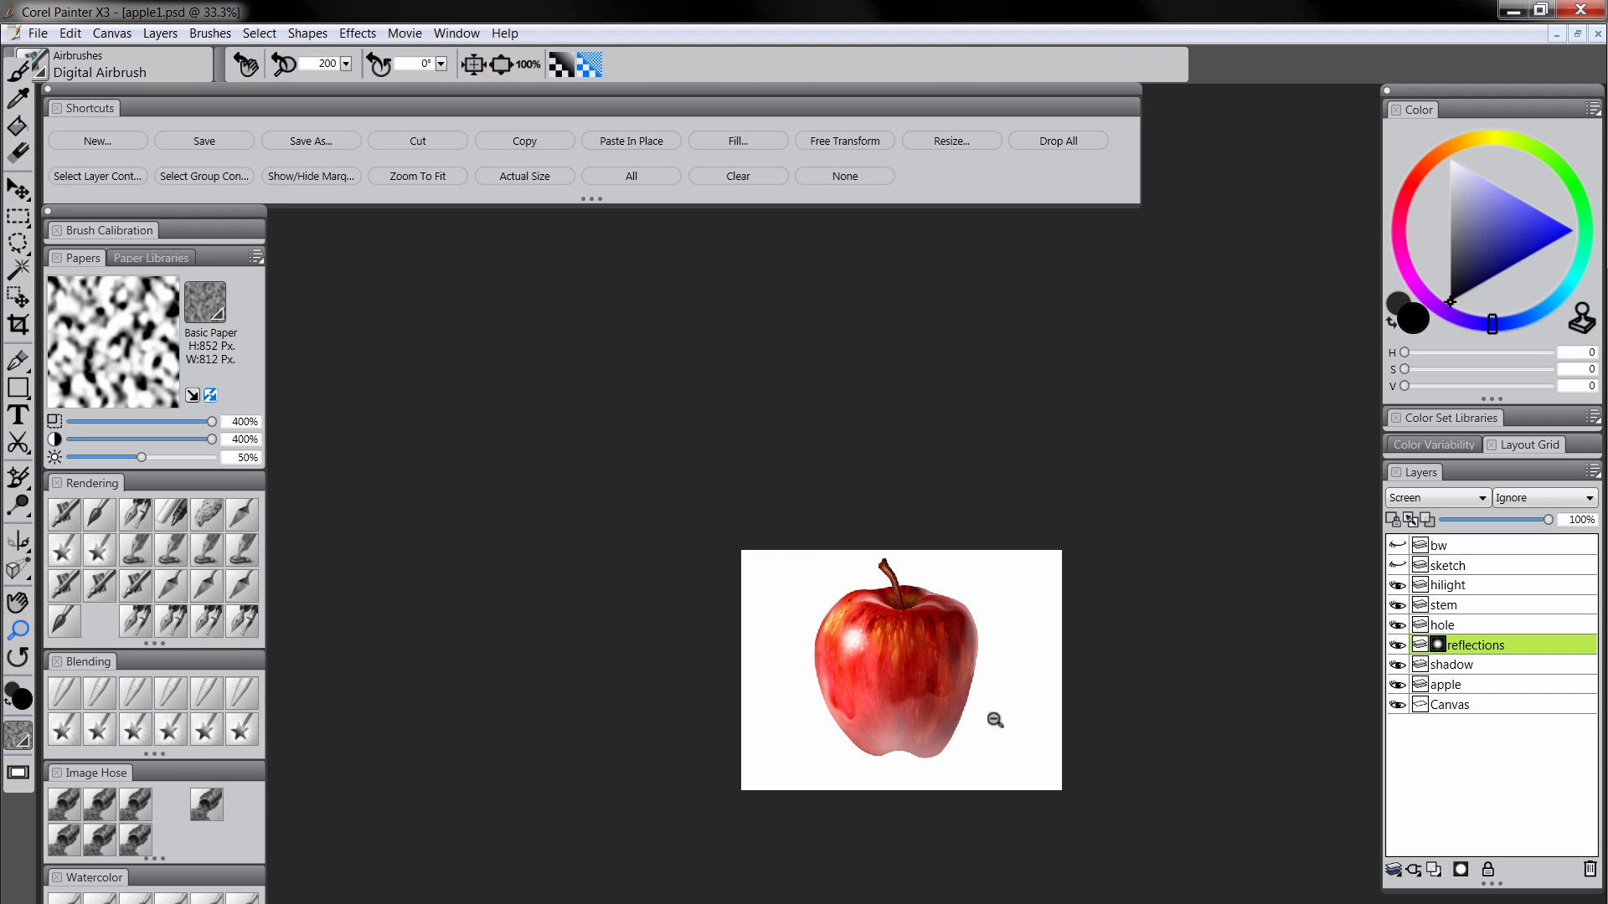
{"action": "left_click", "coordinate": [959, 718]}
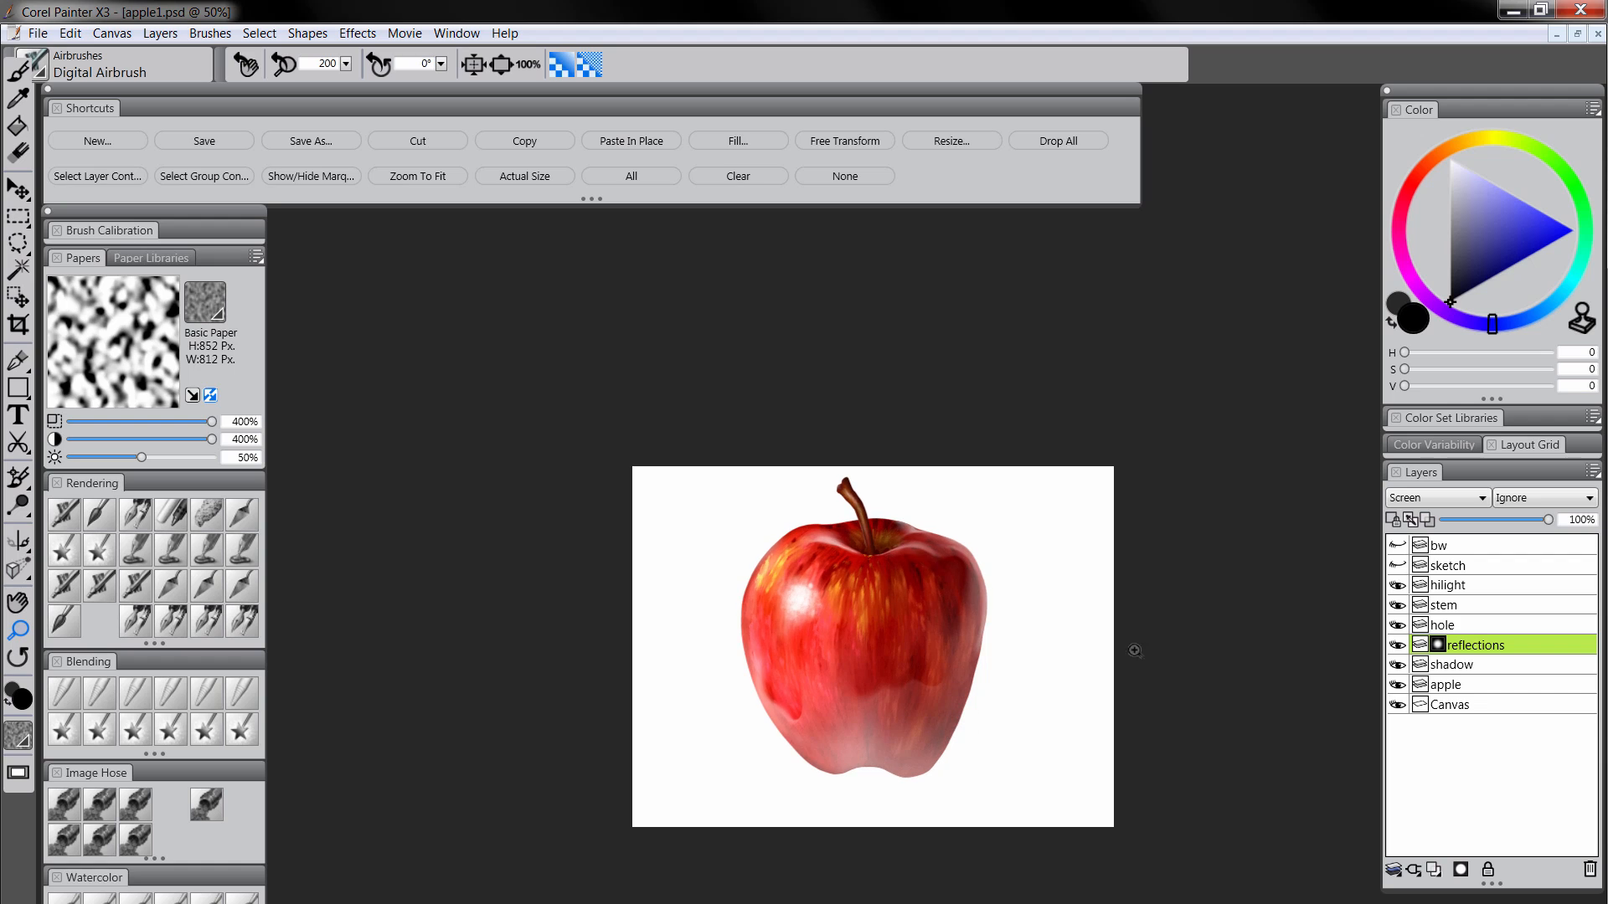
{"action": "left_click_drag", "start_coordinate": [1532, 515], "coordinate": [1508, 519]}
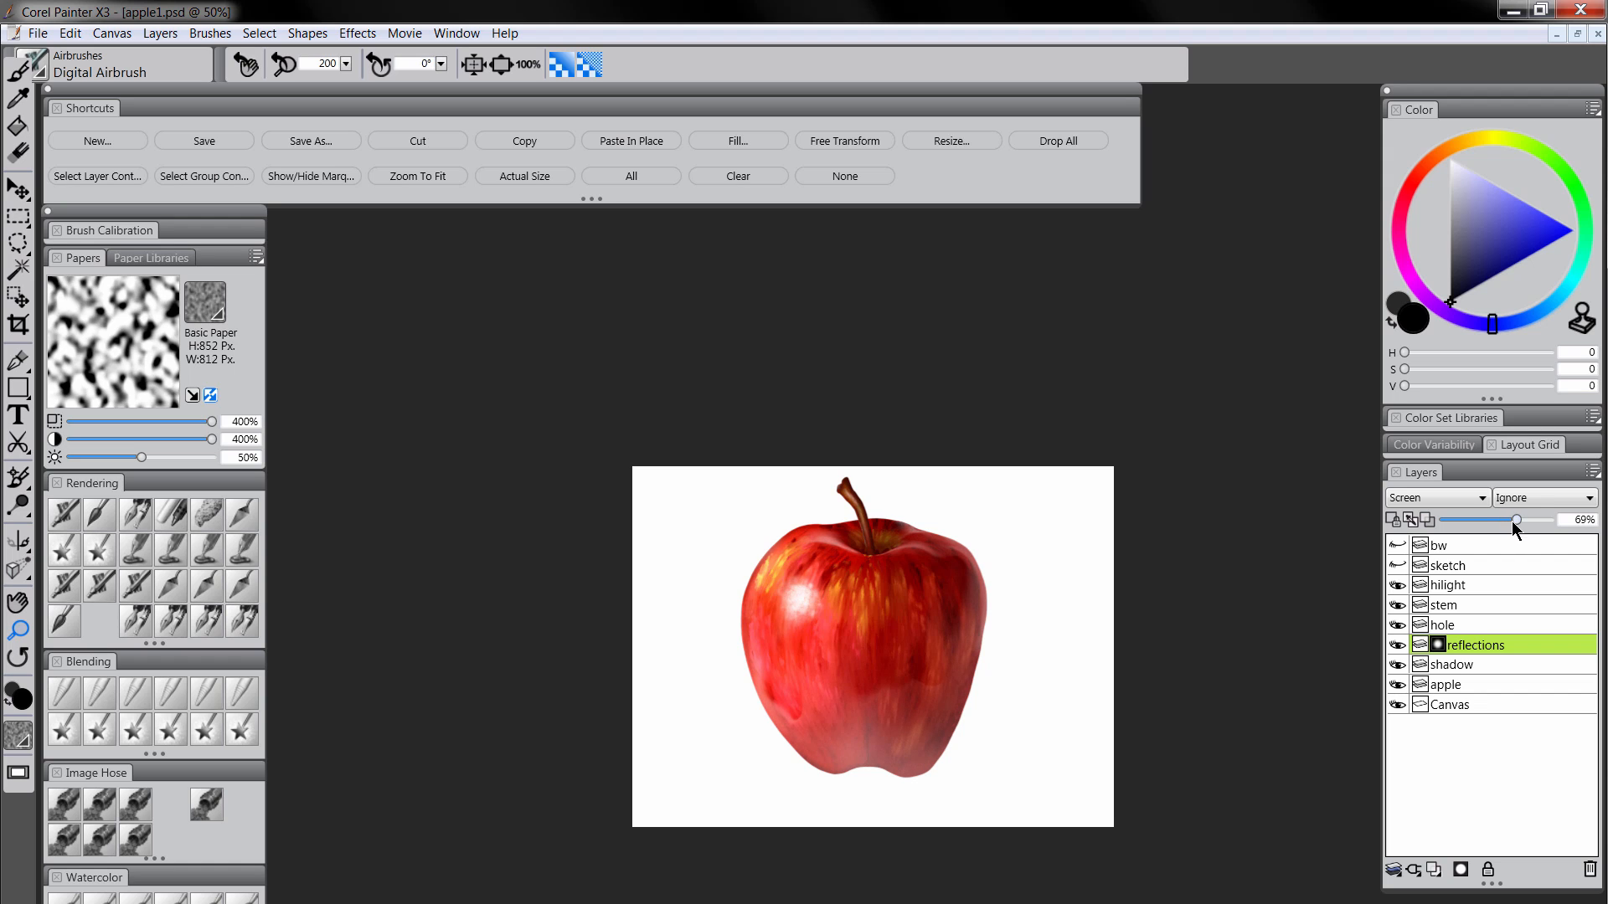
Airbrush a thin white highlight down the stem on the hilight layer with a small brush
{"action": "left_click", "coordinate": [940, 700]}
{"action": "left_click", "coordinate": [942, 702]}
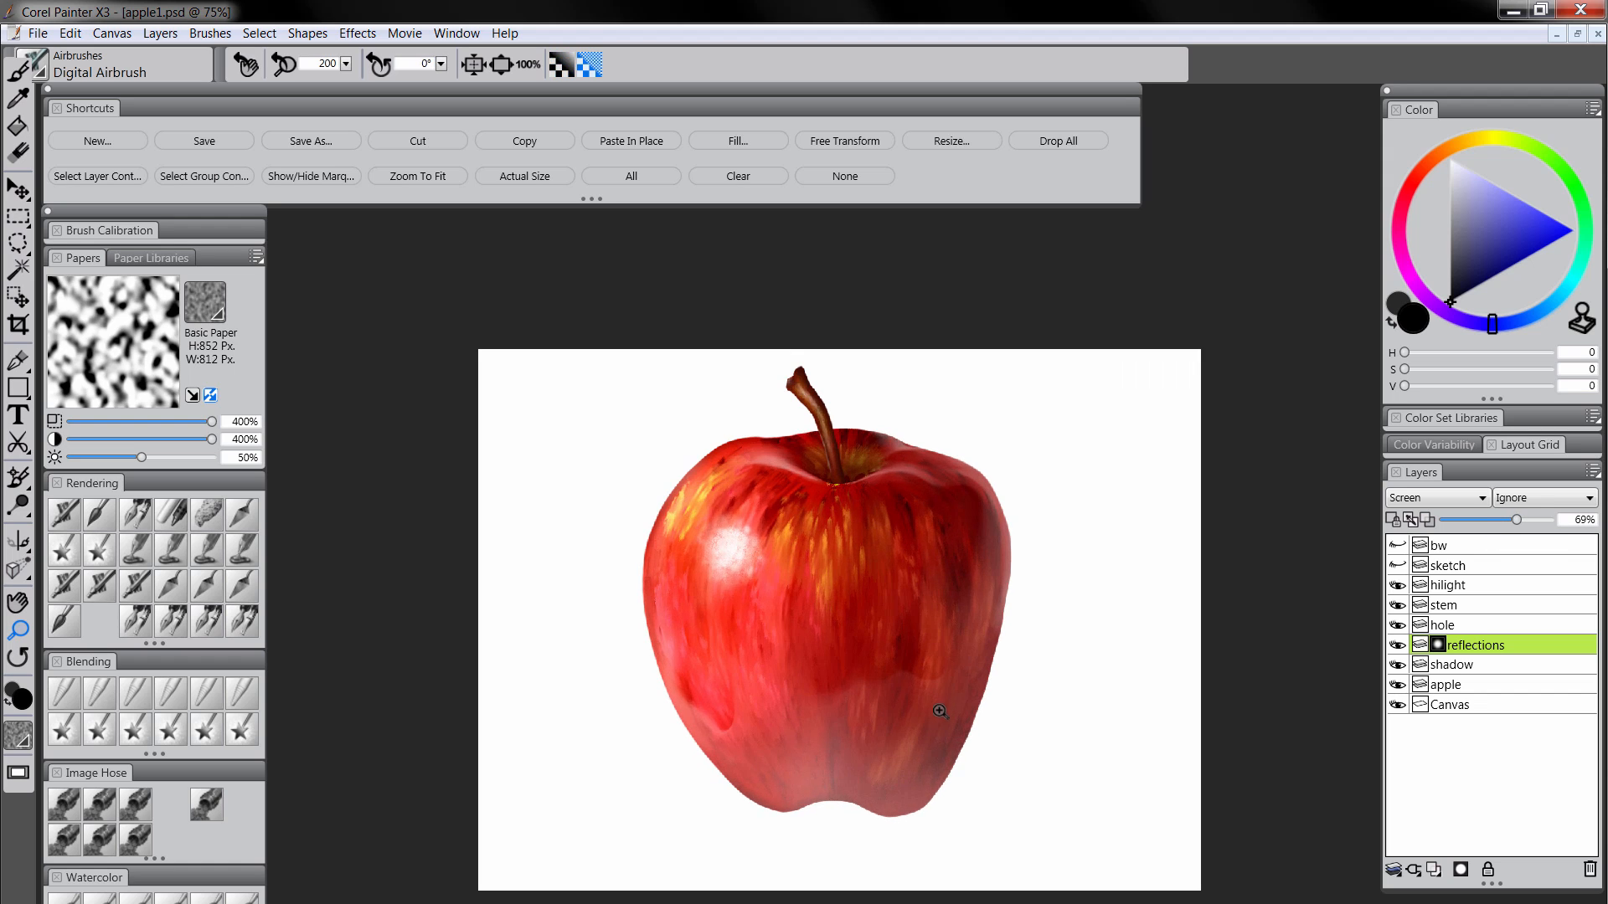
{"action": "left_click", "coordinate": [940, 710]}
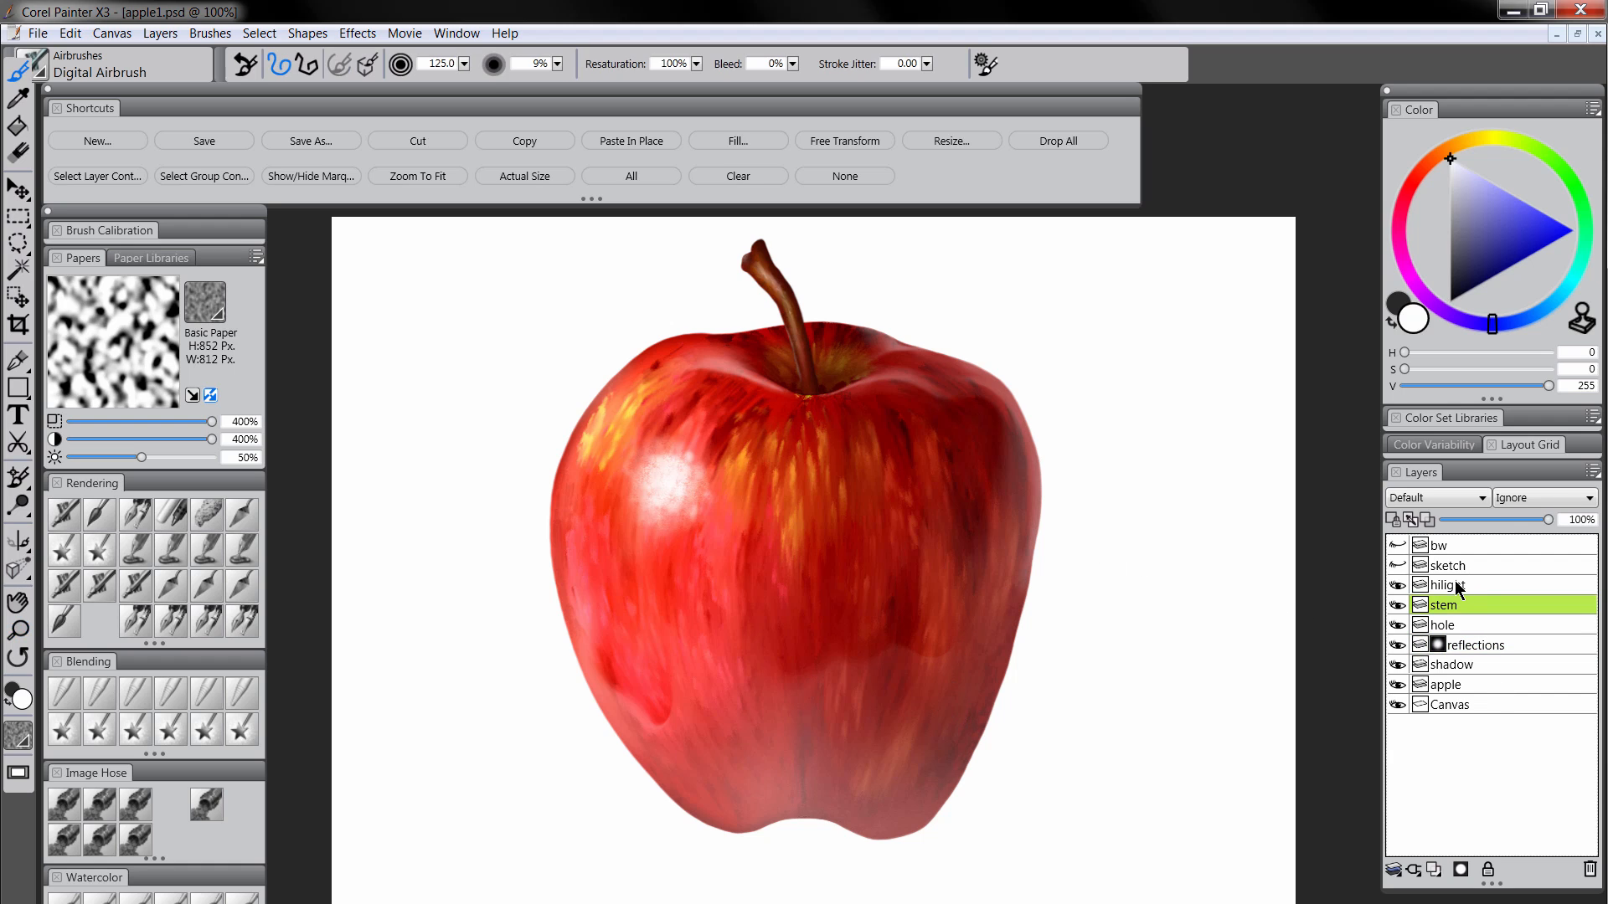
{"action": "left_click", "coordinate": [1455, 586]}
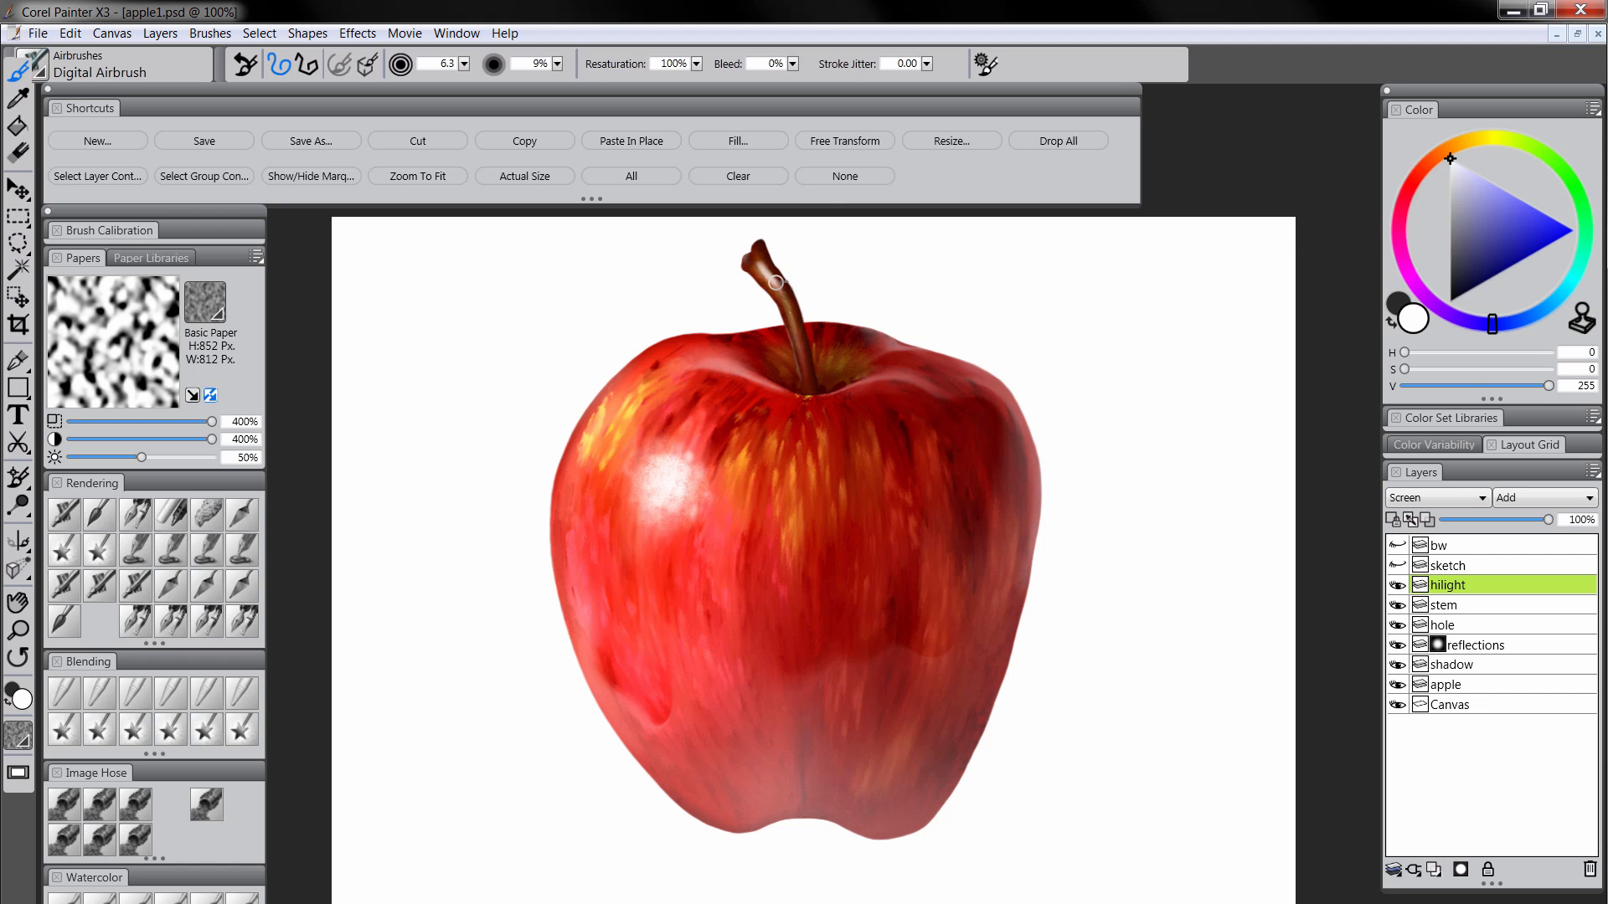
{"action": "left_click_drag", "start_coordinate": [776, 282], "coordinate": [793, 322]}
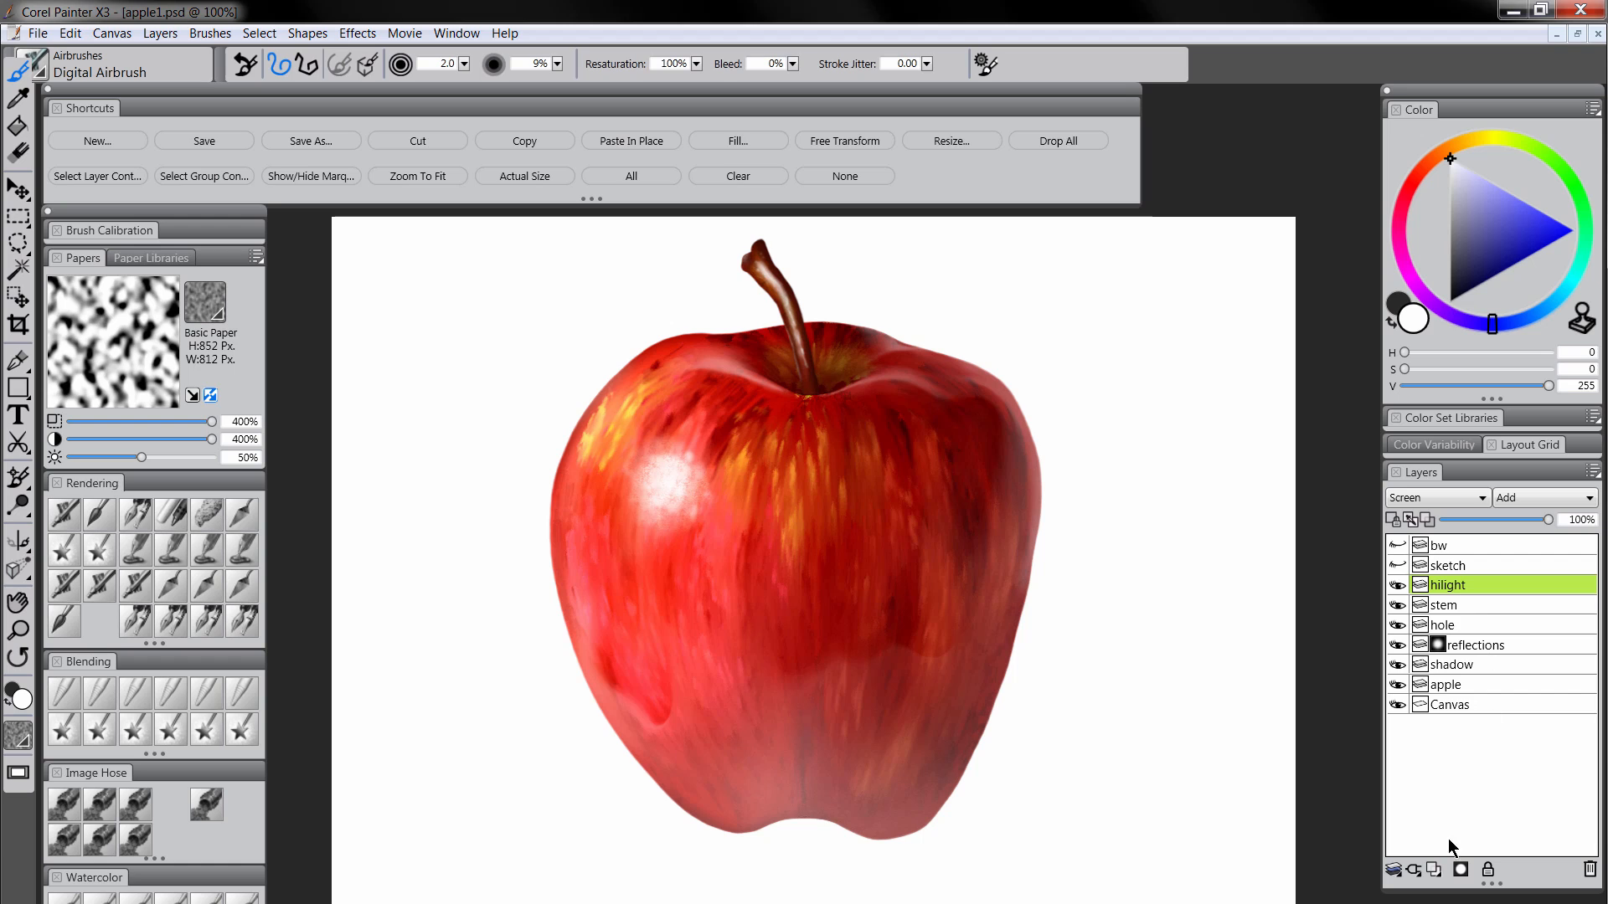
Add a layer mask to the hilight layer and break up the stem highlight with black Square Chalk at size 18.4
{"action": "left_click", "coordinate": [1460, 870]}
{"action": "left_click_drag", "start_coordinate": [1455, 293], "coordinate": [1431, 360]}
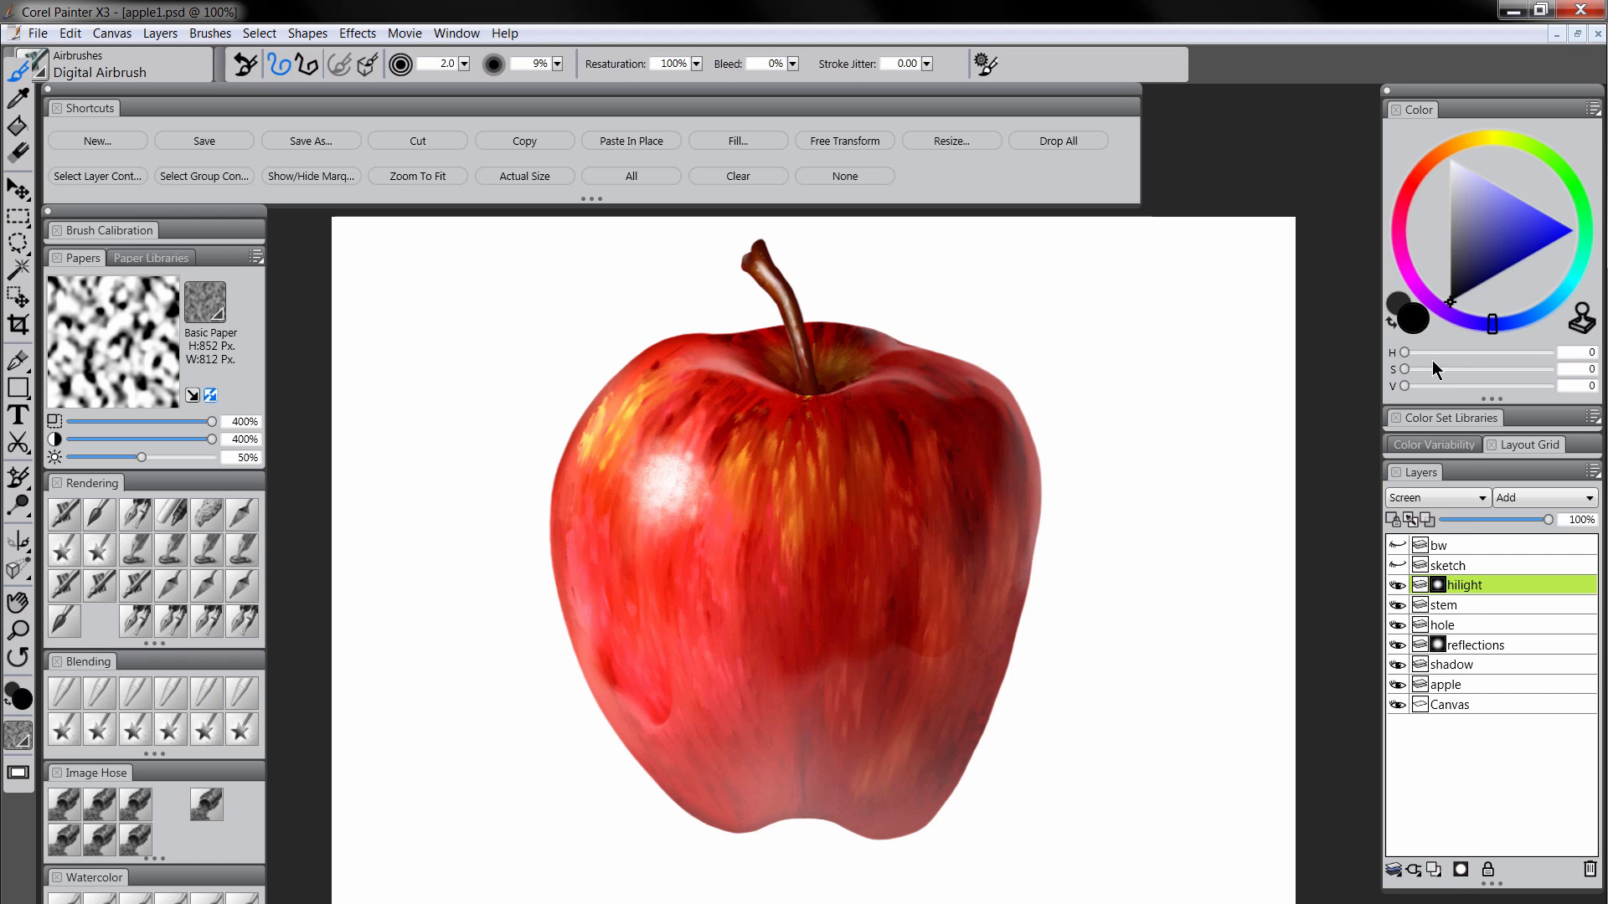
{"action": "left_click", "coordinate": [186, 522]}
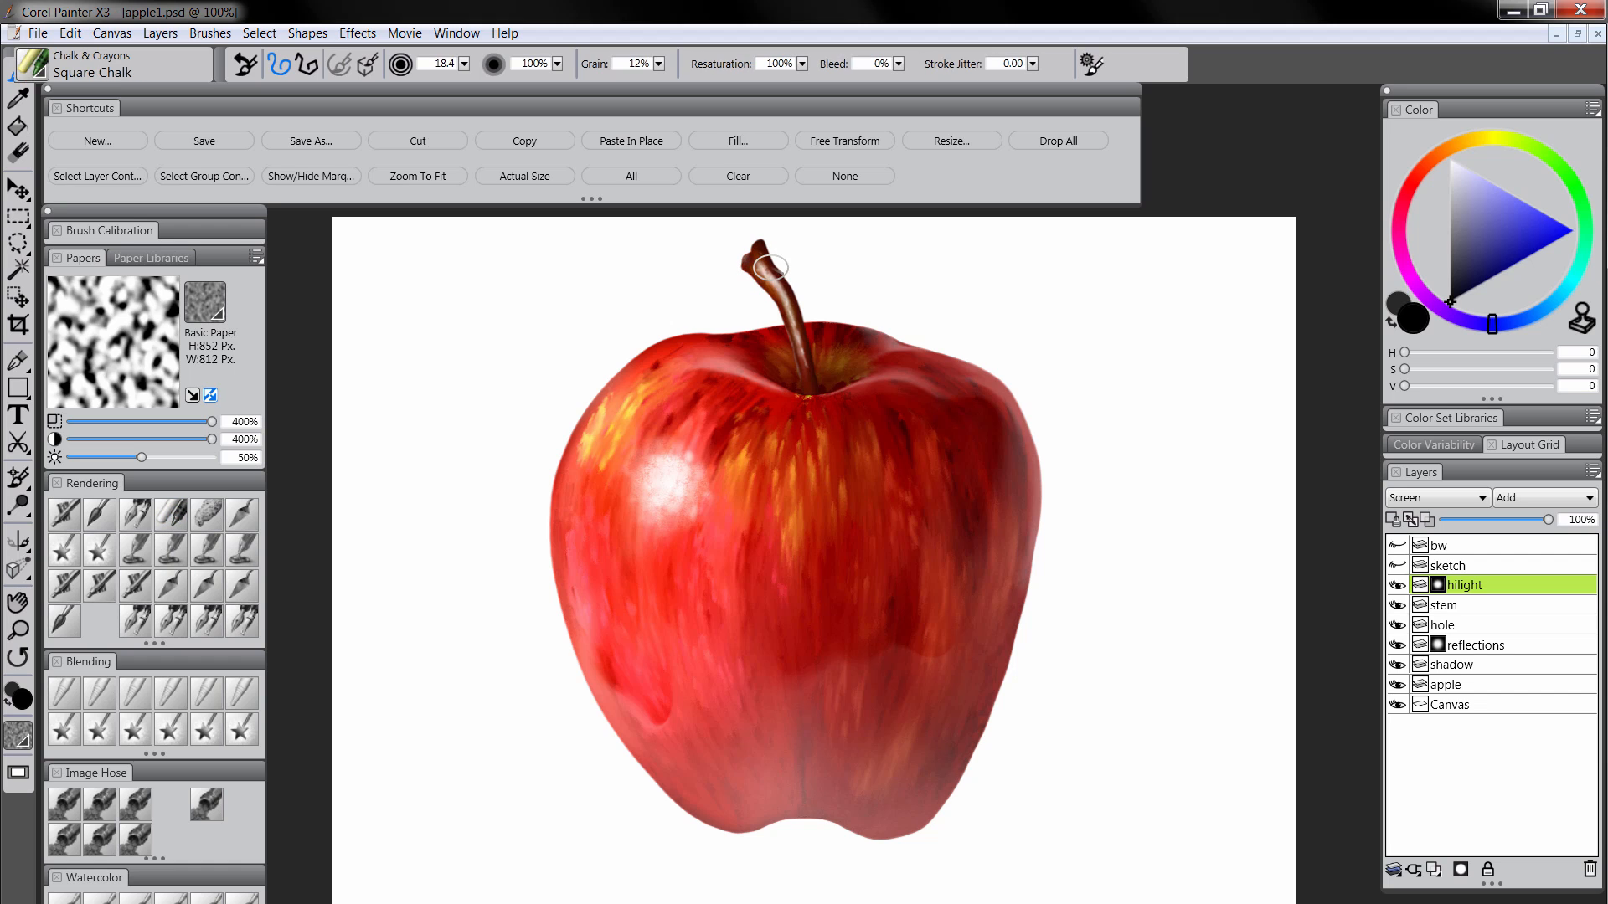
{"action": "left_click_drag", "start_coordinate": [771, 268], "coordinate": [806, 359]}
Select the content of the apple layer and hide the selection marquee
{"action": "left_click", "coordinate": [1466, 689]}
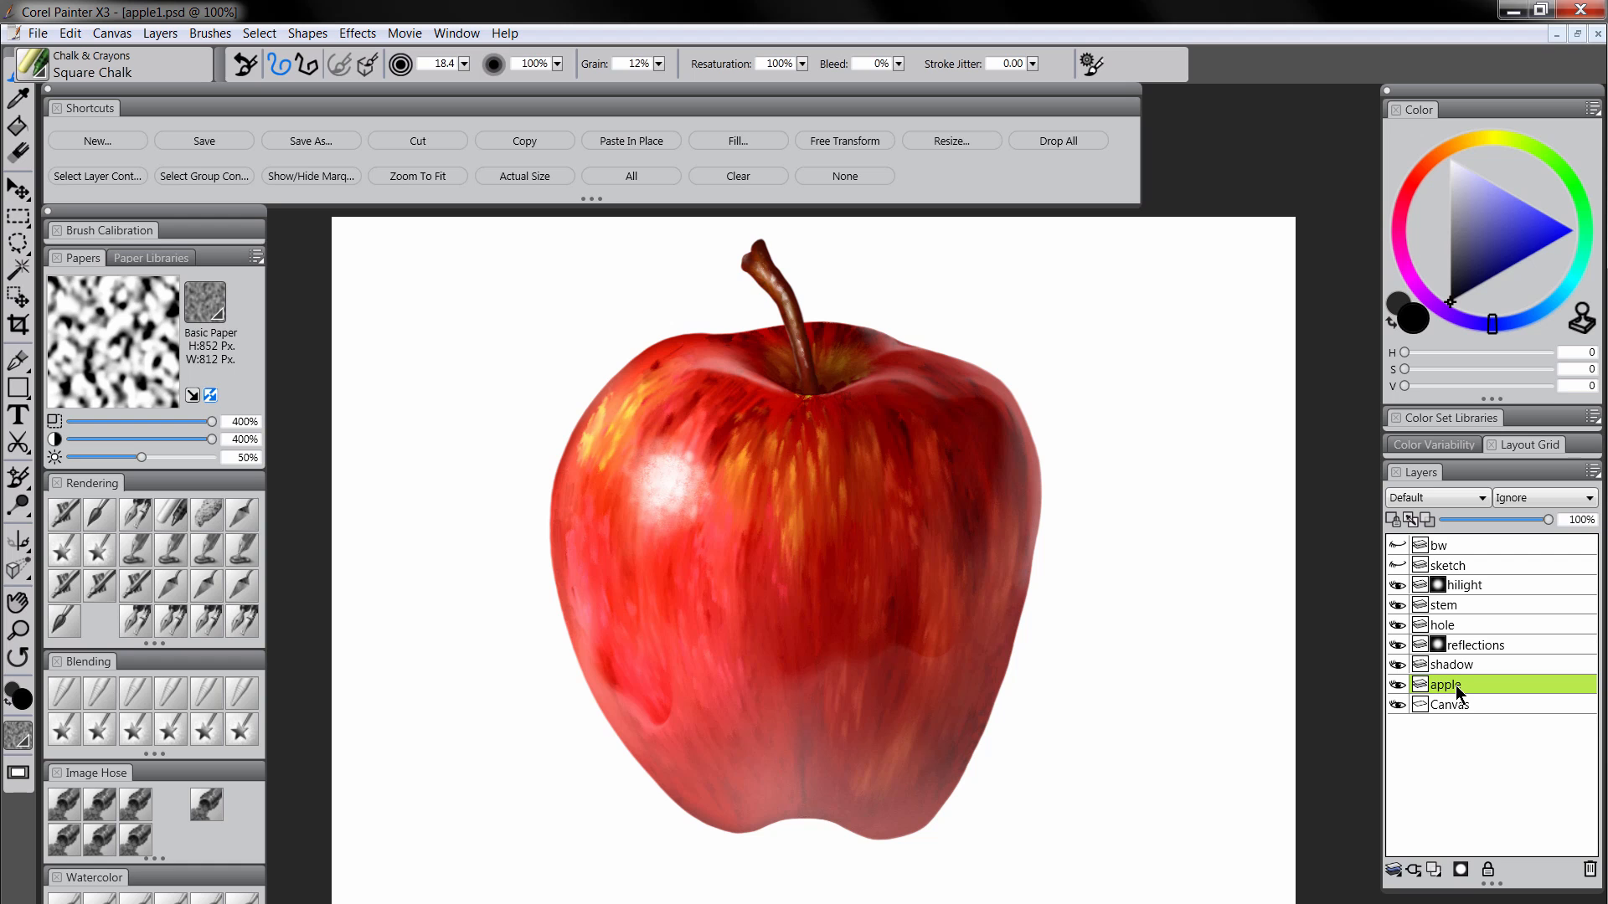
{"action": "right_click", "coordinate": [1455, 685]}
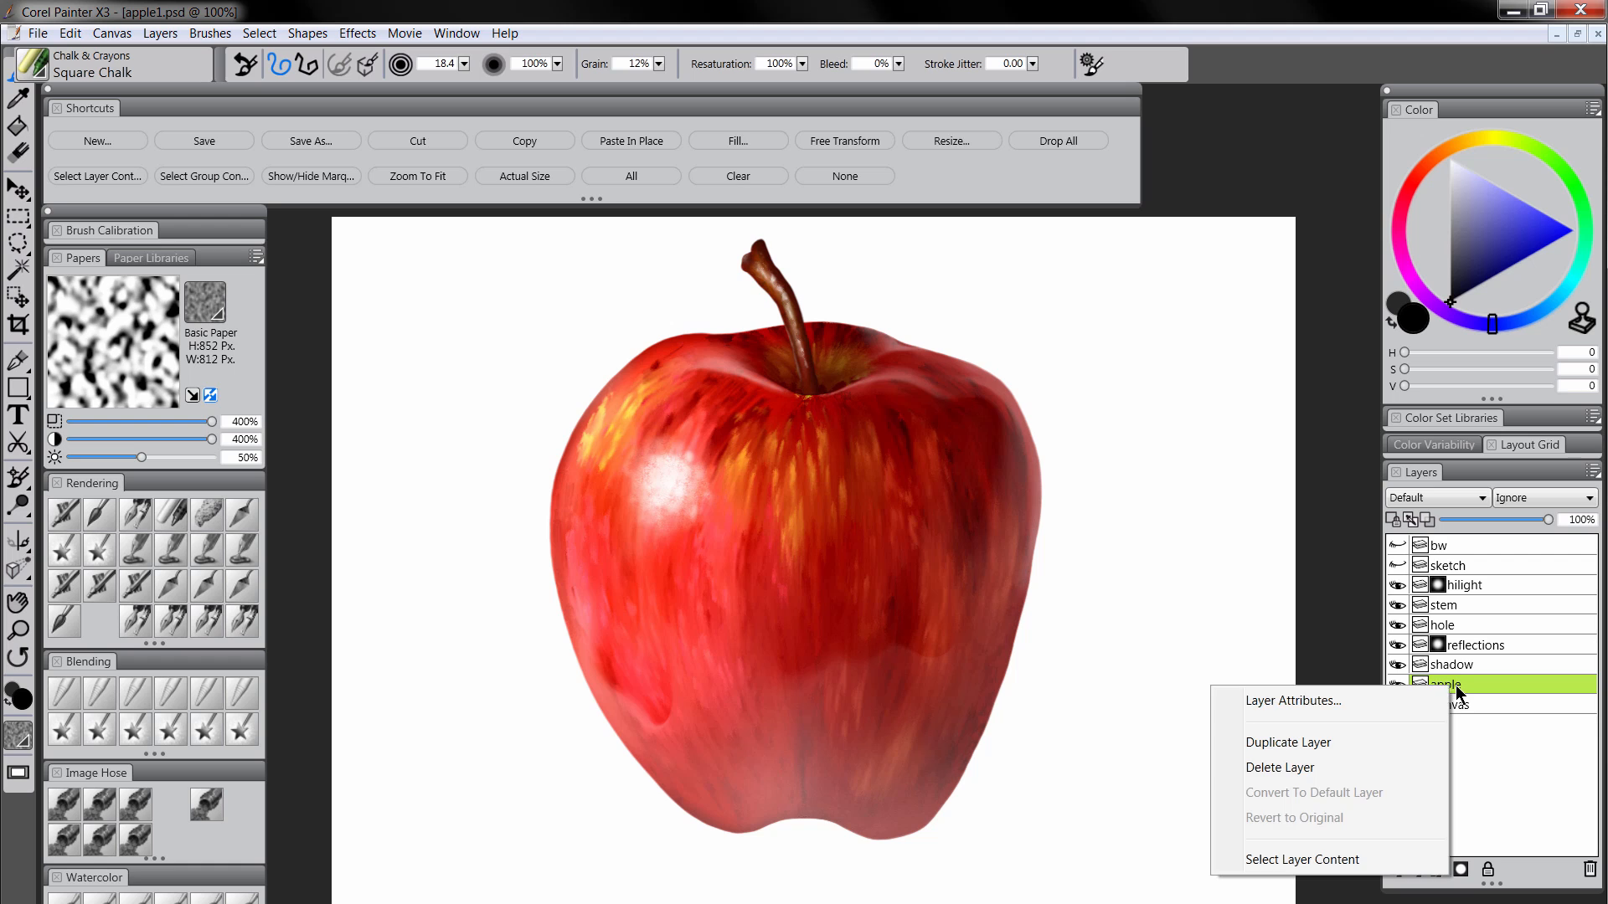
{"action": "left_click", "coordinate": [1330, 859]}
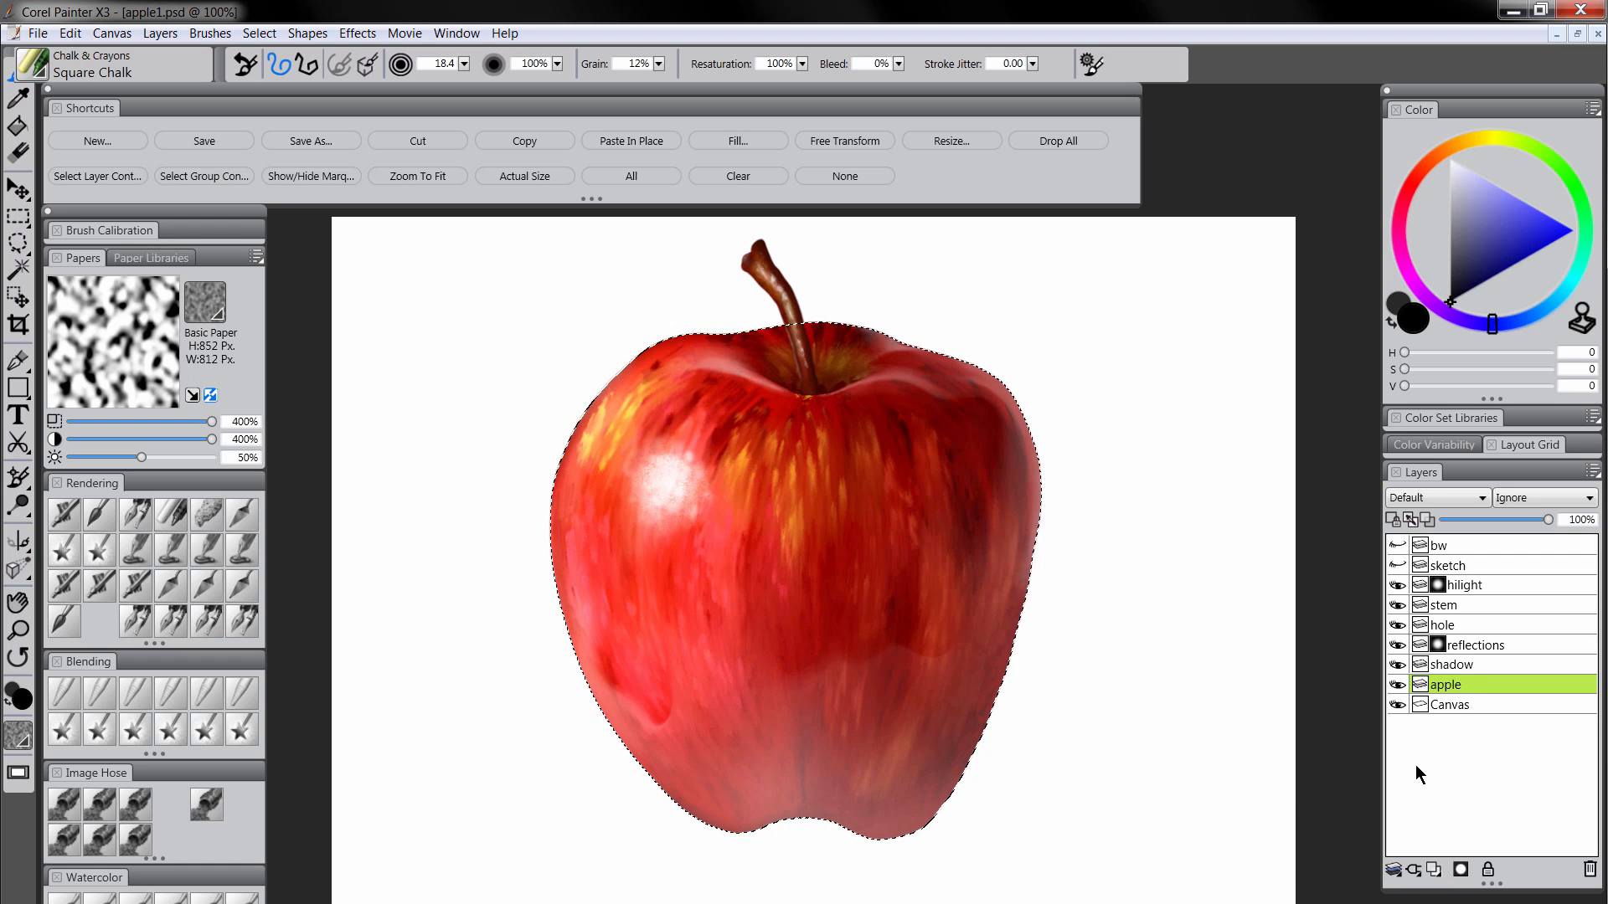
{"action": "key", "text": "ctrl+d"}
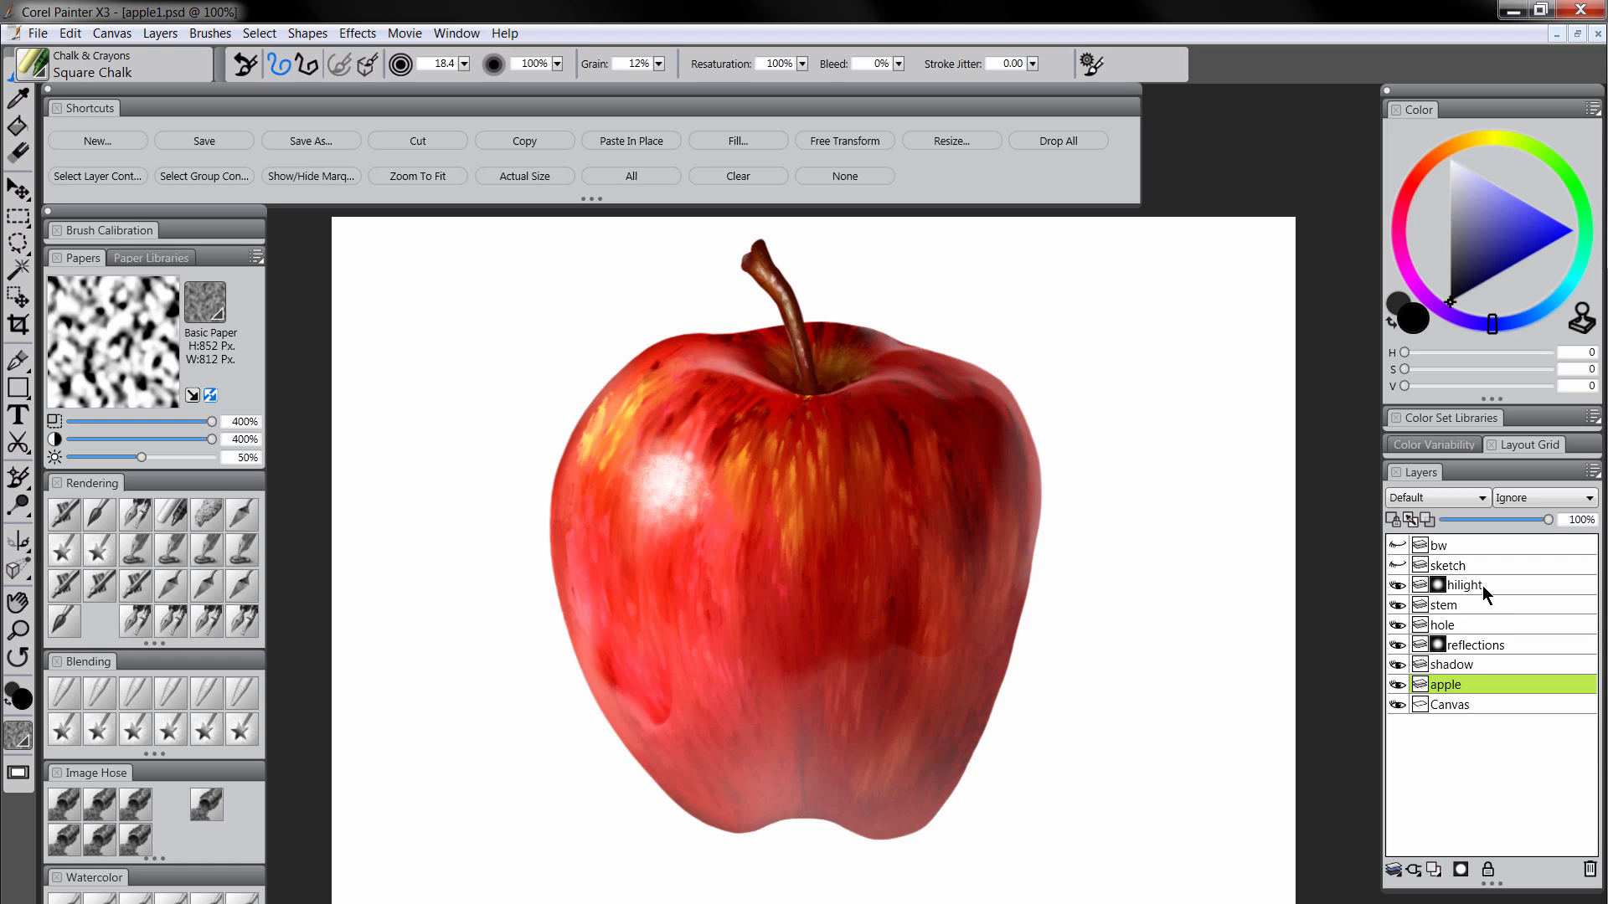
Add a layer directly above the apple layer, name it specks, and set its blending to Screen
{"action": "left_click", "coordinate": [1433, 869]}
{"action": "double_click", "coordinate": [1453, 684]}
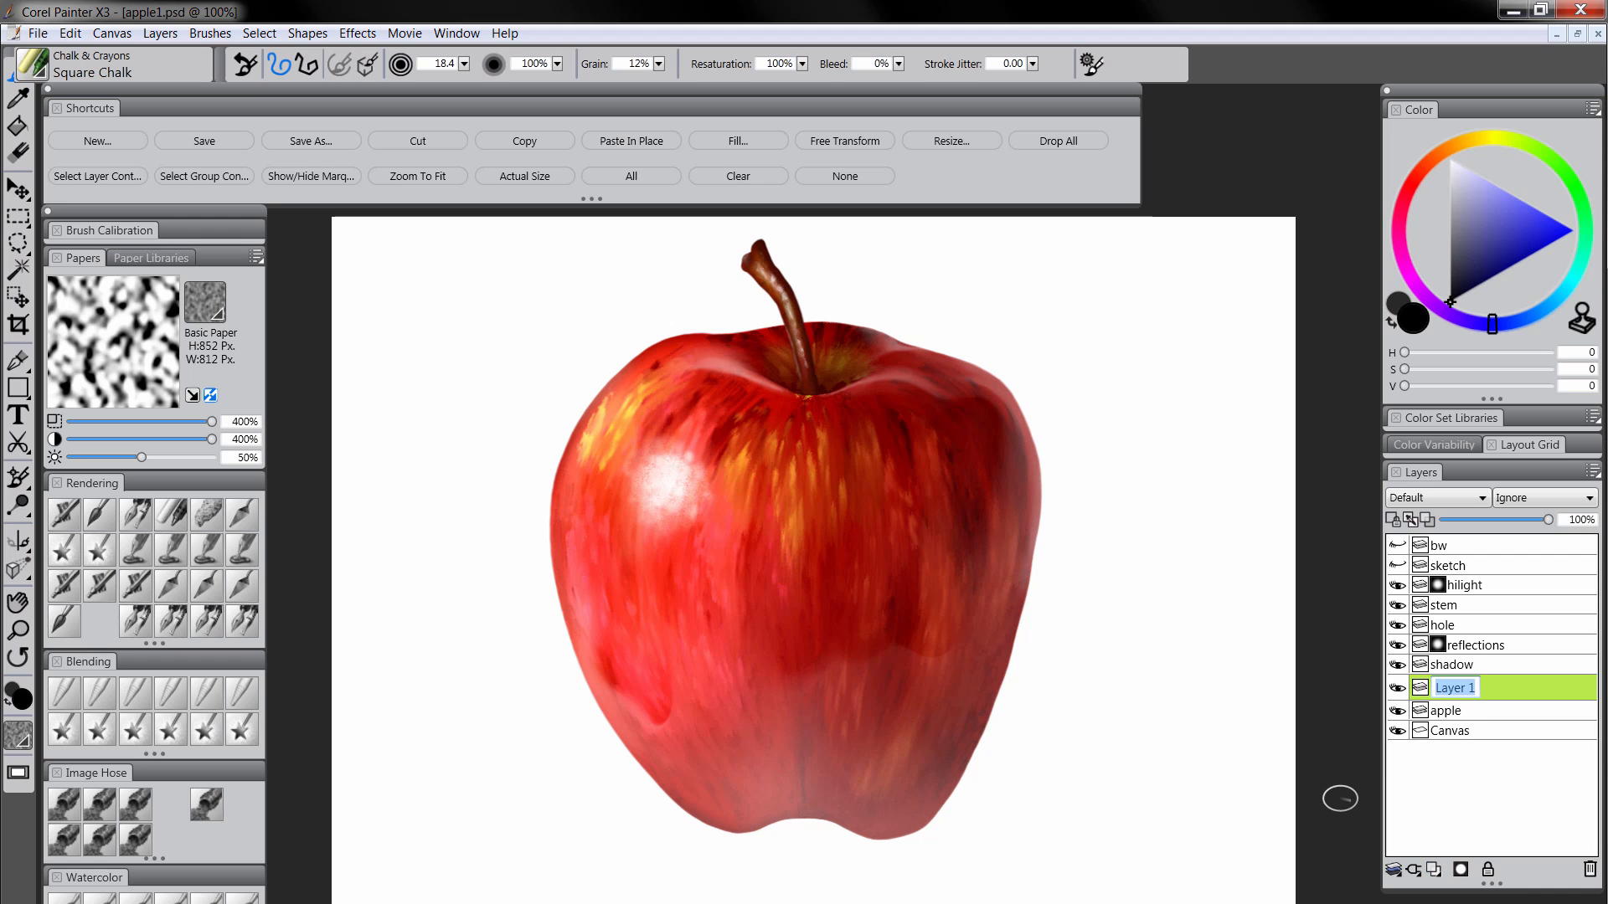
{"action": "type", "text": "specks"}
{"action": "key", "text": "Return"}
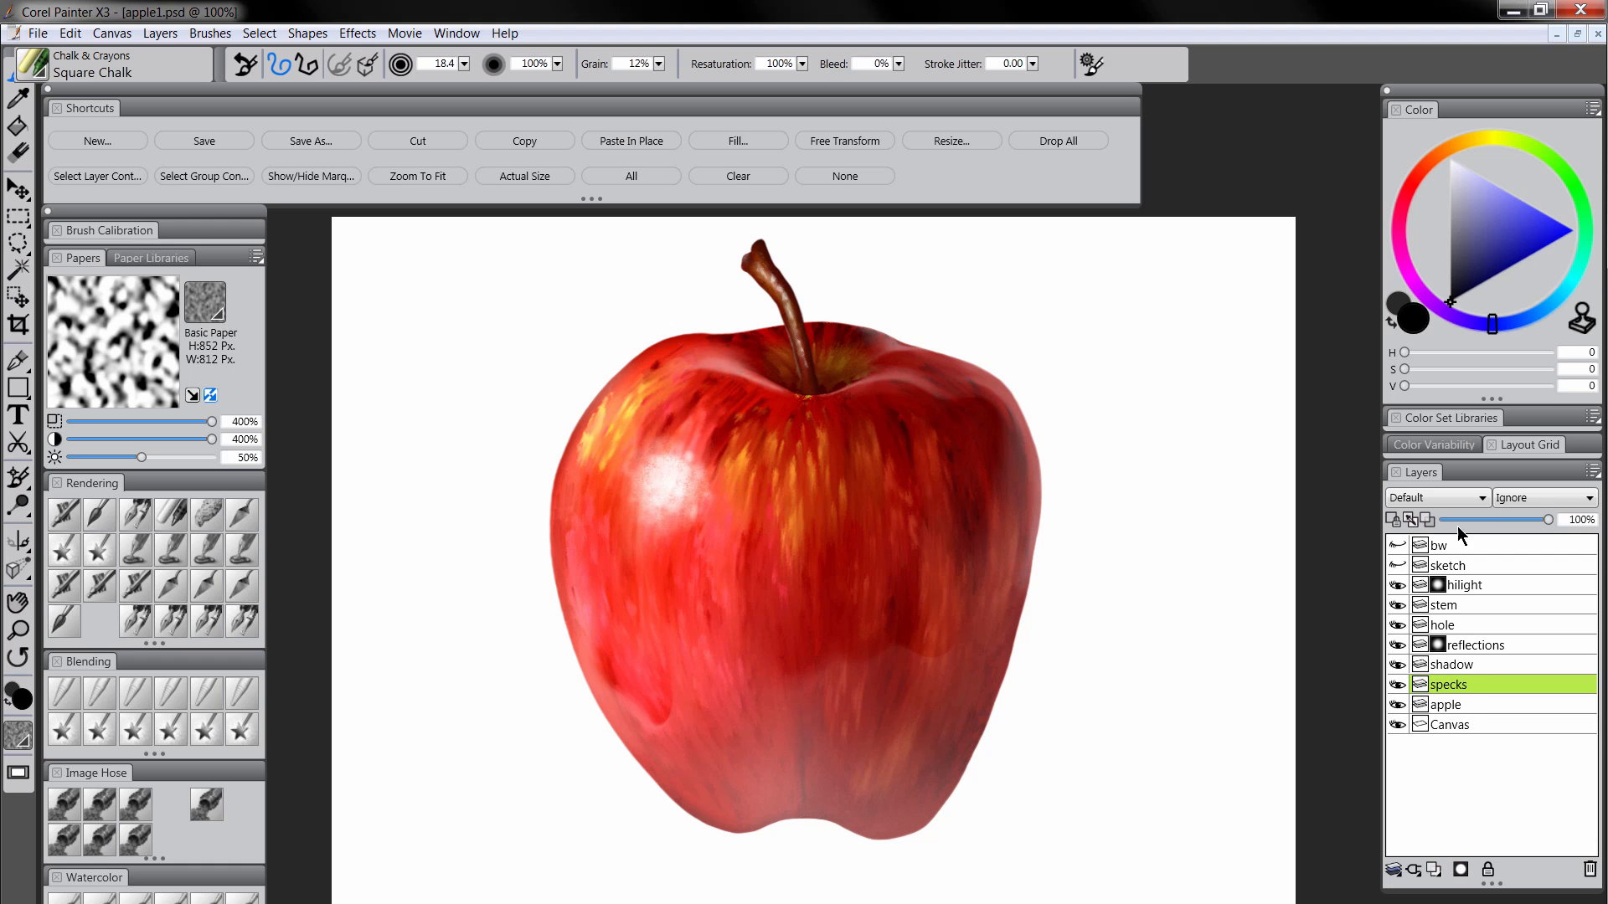
{"action": "left_click", "coordinate": [1449, 502]}
{"action": "left_click", "coordinate": [1428, 665]}
Pick a saturated orange and set up the Pepper Spray airbrush with Flow 1
{"action": "left_click", "coordinate": [1454, 149]}
{"action": "mouse_move", "coordinate": [1510, 251]}
{"action": "left_mouse_down"}
{"action": "mouse_move", "coordinate": [1535, 251]}
{"action": "mouse_move", "coordinate": [1539, 230]}
{"action": "left_mouse_up"}
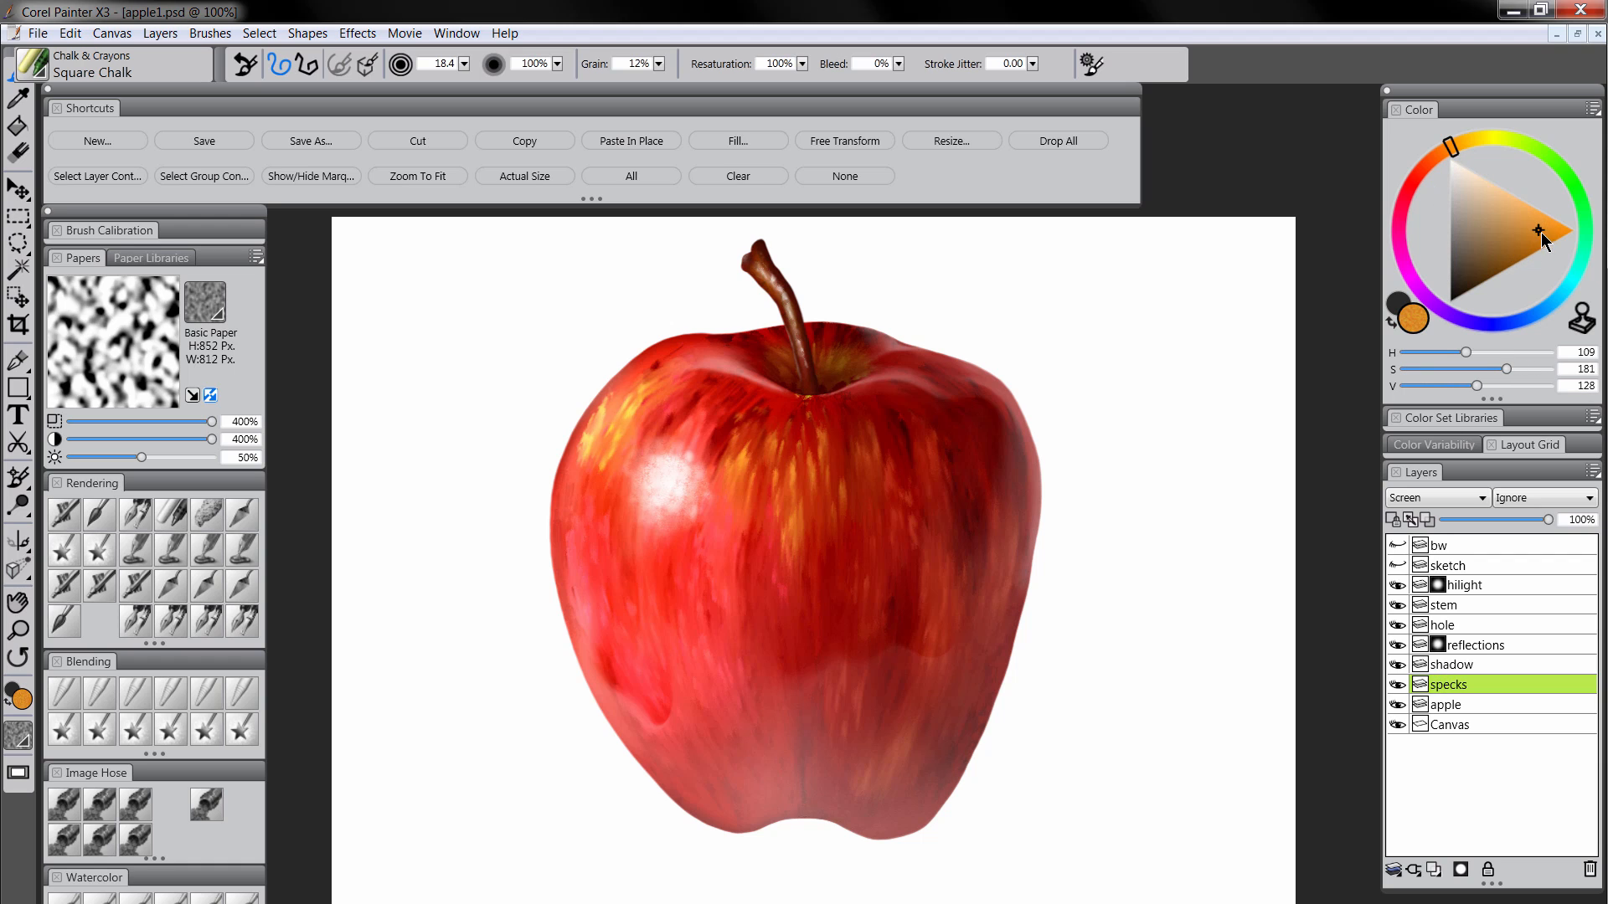
{"action": "left_click", "coordinate": [93, 589]}
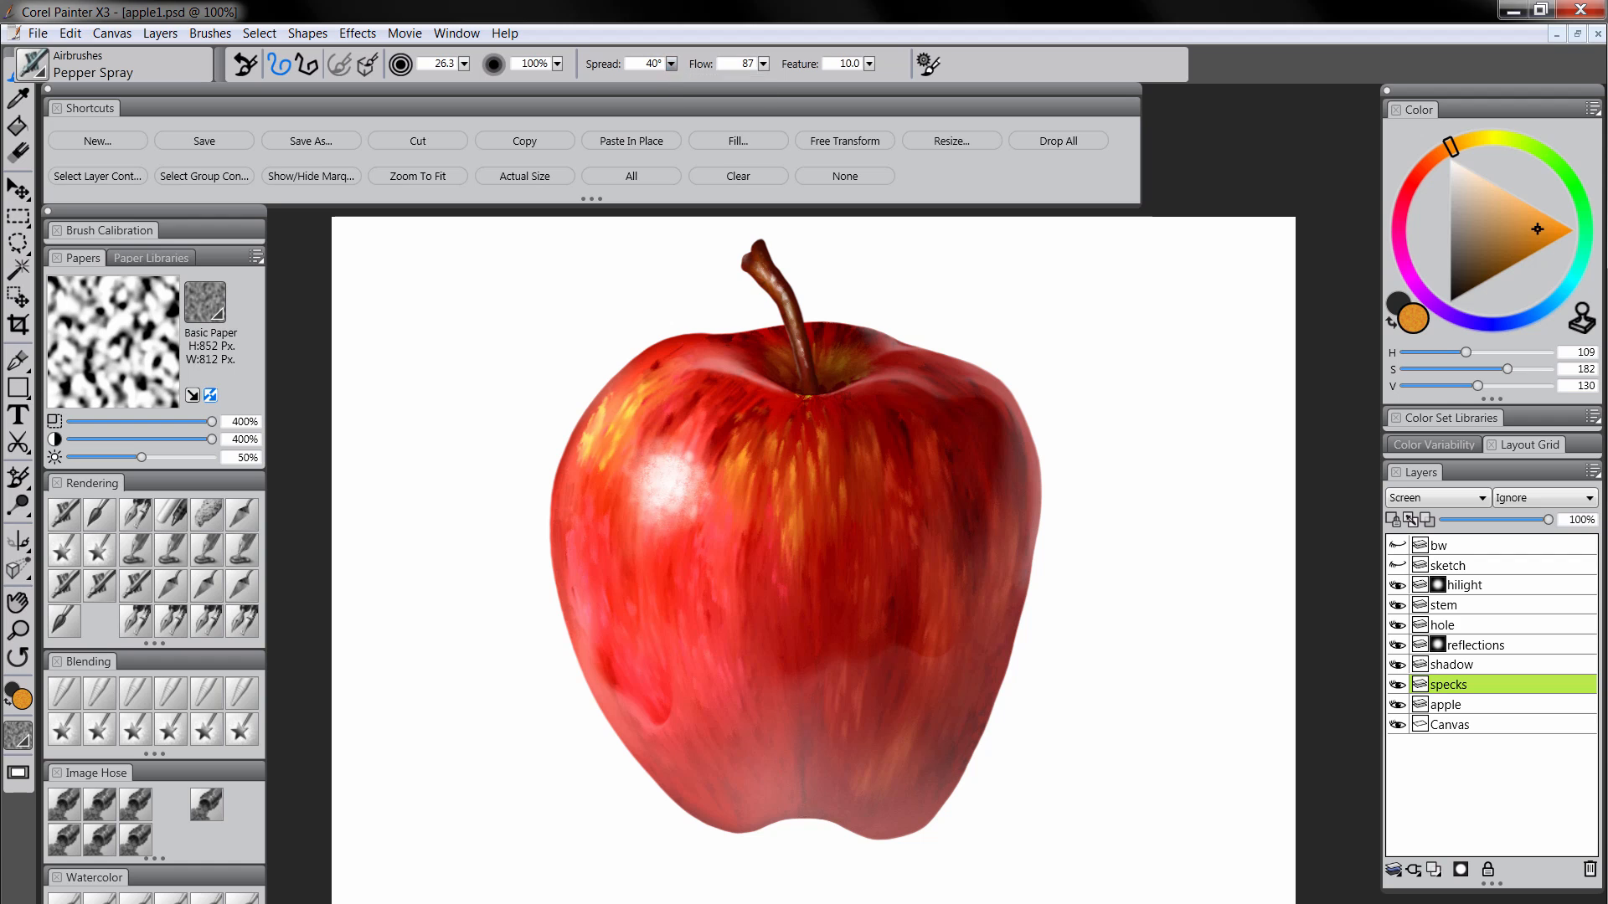
{"action": "left_click", "coordinate": [762, 64]}
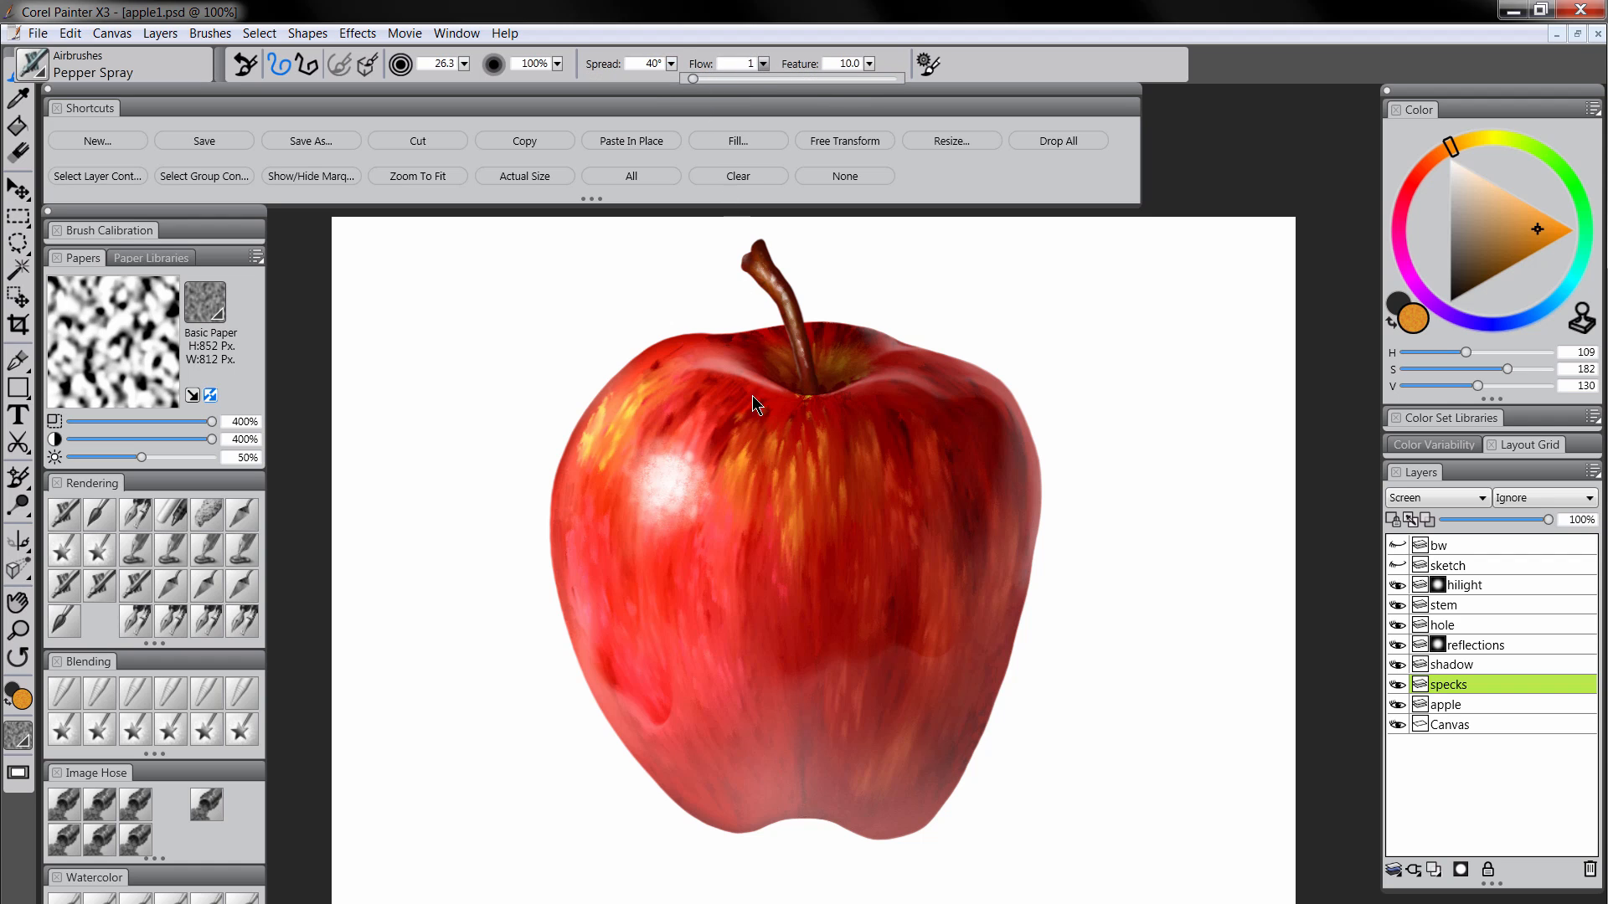
Try spraying orange specks across the apple's upper centre with Feature 10
{"action": "left_click", "coordinate": [788, 520]}
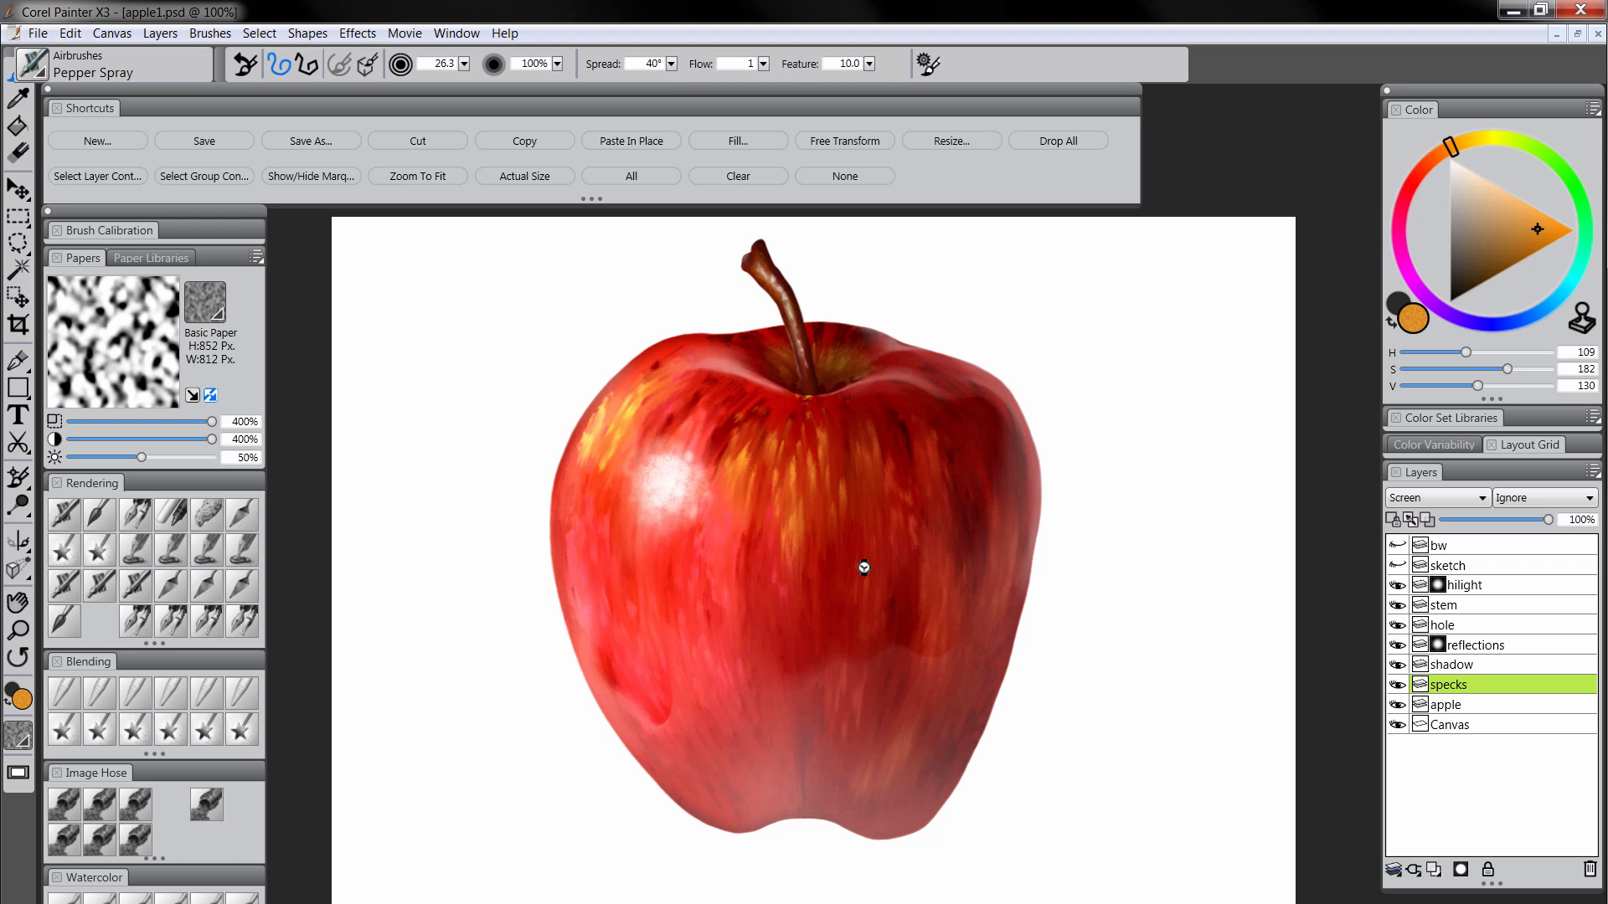
{"action": "left_click_drag", "start_coordinate": [865, 567], "coordinate": [845, 539]}
{"action": "left_click", "coordinate": [755, 442]}
{"action": "left_click", "coordinate": [770, 518]}
{"action": "left_click", "coordinate": [858, 450]}
{"action": "left_click", "coordinate": [844, 526]}
{"action": "left_click", "coordinate": [898, 393]}
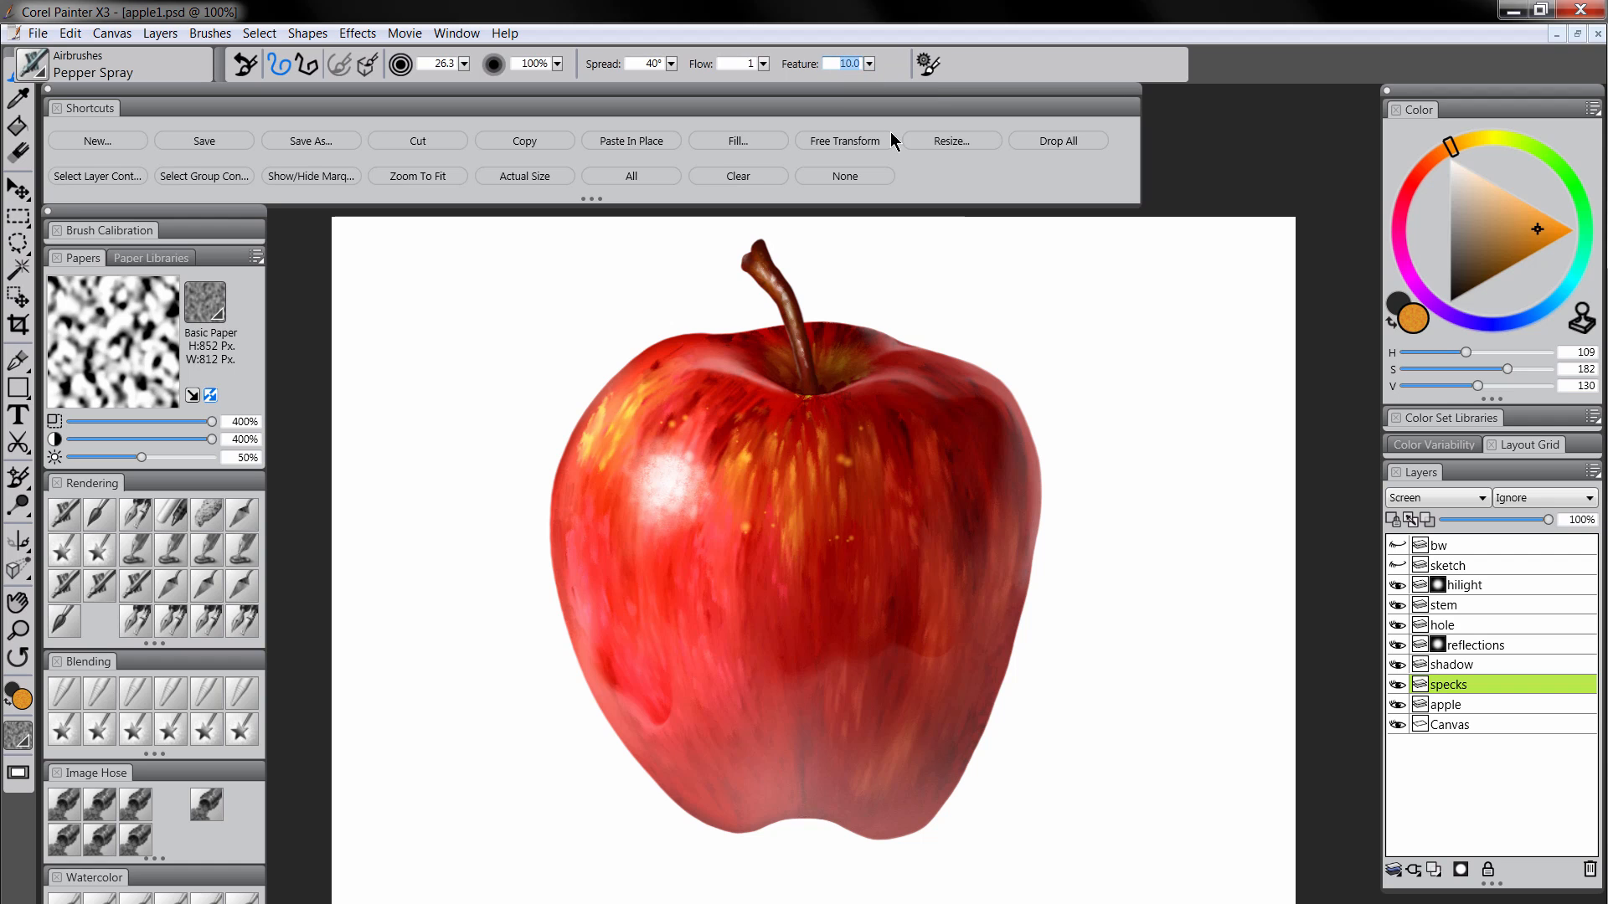
Spray orange specks over the whole apple with Feature 7, adding finer ones with Feature 4
{"action": "type", "text": "7"}
{"action": "key", "text": "Return"}
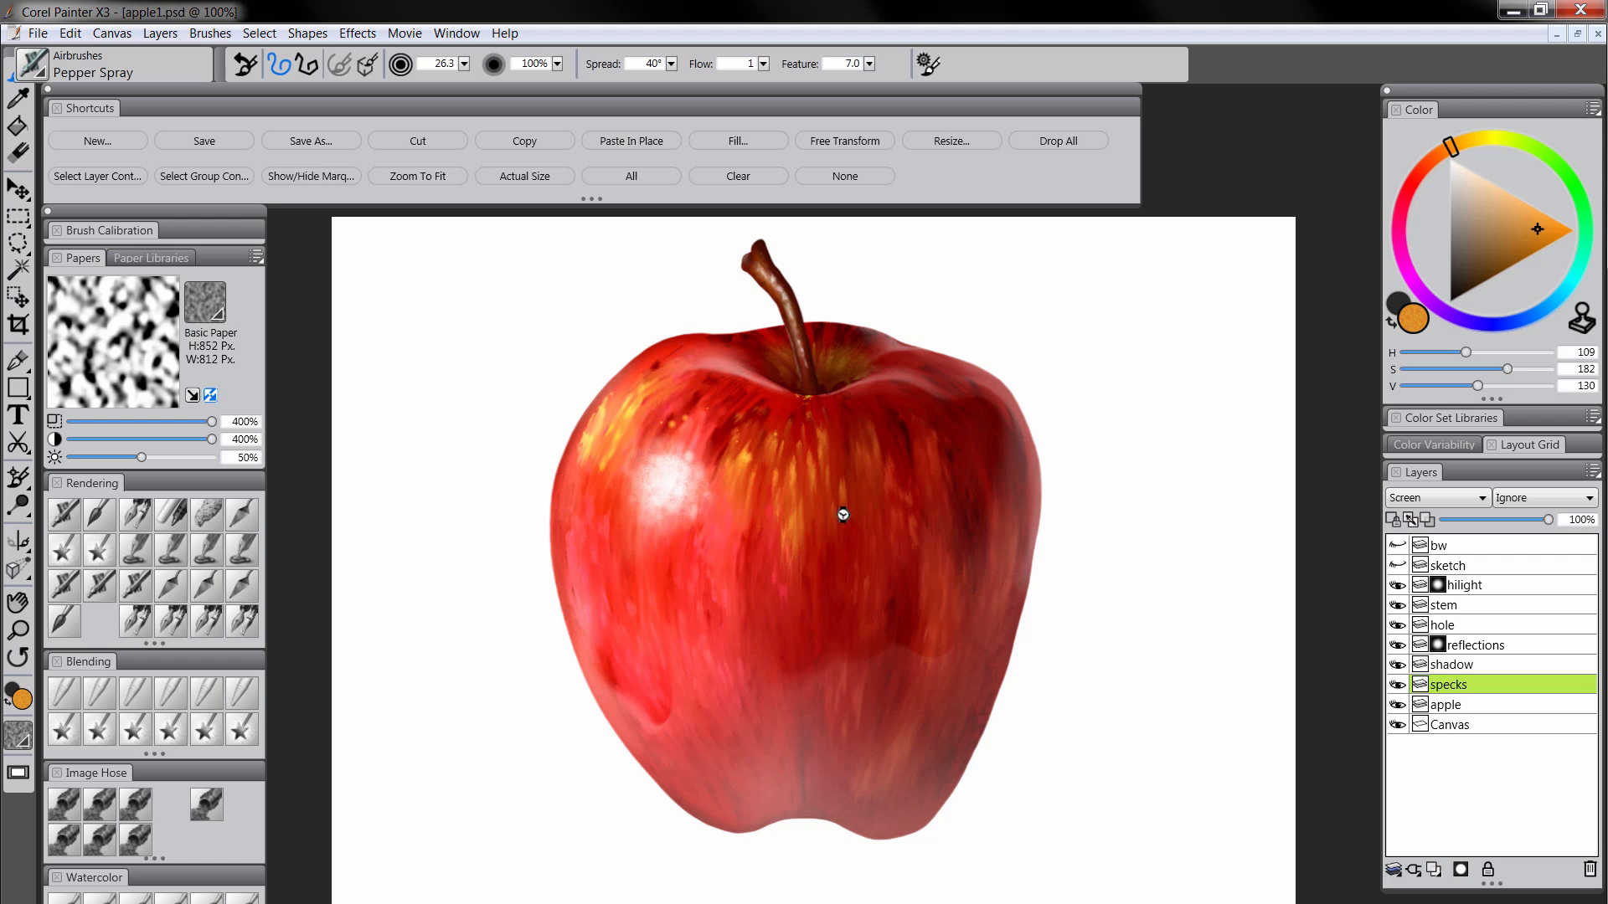
{"action": "mouse_move", "coordinate": [660, 428]}
{"action": "left_mouse_down"}
{"action": "mouse_move", "coordinate": [710, 415]}
{"action": "mouse_move", "coordinate": [724, 387]}
{"action": "mouse_move", "coordinate": [679, 376]}
{"action": "mouse_move", "coordinate": [742, 442]}
{"action": "left_mouse_up"}
{"action": "mouse_move", "coordinate": [633, 508]}
{"action": "left_mouse_down"}
{"action": "mouse_move", "coordinate": [580, 535]}
{"action": "mouse_move", "coordinate": [578, 555]}
{"action": "mouse_move", "coordinate": [705, 574]}
{"action": "mouse_move", "coordinate": [611, 631]}
{"action": "mouse_move", "coordinate": [626, 682]}
{"action": "mouse_move", "coordinate": [685, 661]}
{"action": "mouse_move", "coordinate": [684, 645]}
{"action": "mouse_move", "coordinate": [705, 720]}
{"action": "mouse_move", "coordinate": [679, 735]}
{"action": "mouse_move", "coordinate": [699, 775]}
{"action": "mouse_move", "coordinate": [805, 758]}
{"action": "mouse_move", "coordinate": [787, 684]}
{"action": "mouse_move", "coordinate": [755, 743]}
{"action": "mouse_move", "coordinate": [804, 767]}
{"action": "mouse_move", "coordinate": [884, 743]}
{"action": "mouse_move", "coordinate": [866, 677]}
{"action": "mouse_move", "coordinate": [847, 772]}
{"action": "mouse_move", "coordinate": [893, 814]}
{"action": "mouse_move", "coordinate": [782, 795]}
{"action": "mouse_move", "coordinate": [909, 778]}
{"action": "mouse_move", "coordinate": [906, 705]}
{"action": "mouse_move", "coordinate": [960, 701]}
{"action": "mouse_move", "coordinate": [915, 582]}
{"action": "mouse_move", "coordinate": [851, 560]}
{"action": "mouse_move", "coordinate": [787, 631]}
{"action": "left_mouse_up"}
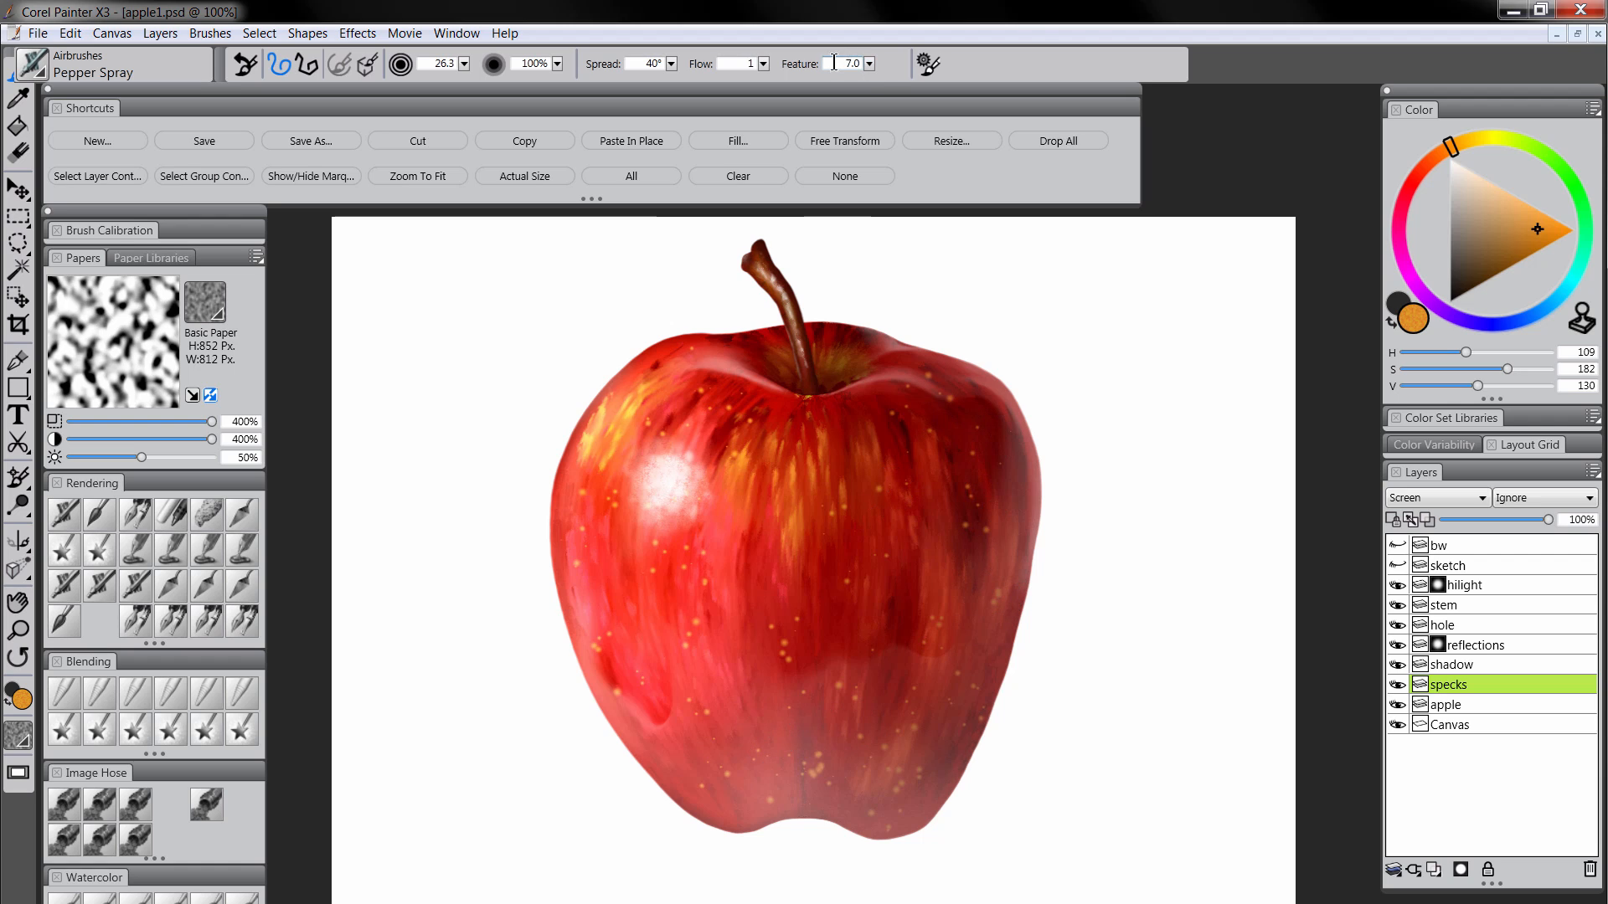
{"action": "mouse_move", "coordinate": [729, 746]}
{"action": "left_mouse_down"}
{"action": "mouse_move", "coordinate": [751, 670]}
{"action": "mouse_move", "coordinate": [734, 663]}
{"action": "mouse_move", "coordinate": [746, 723]}
{"action": "mouse_move", "coordinate": [783, 670]}
{"action": "mouse_move", "coordinate": [662, 734]}
{"action": "mouse_move", "coordinate": [710, 801]}
{"action": "mouse_move", "coordinate": [802, 782]}
{"action": "mouse_move", "coordinate": [872, 810]}
{"action": "mouse_move", "coordinate": [940, 805]}
{"action": "mouse_move", "coordinate": [949, 656]}
{"action": "left_mouse_up"}
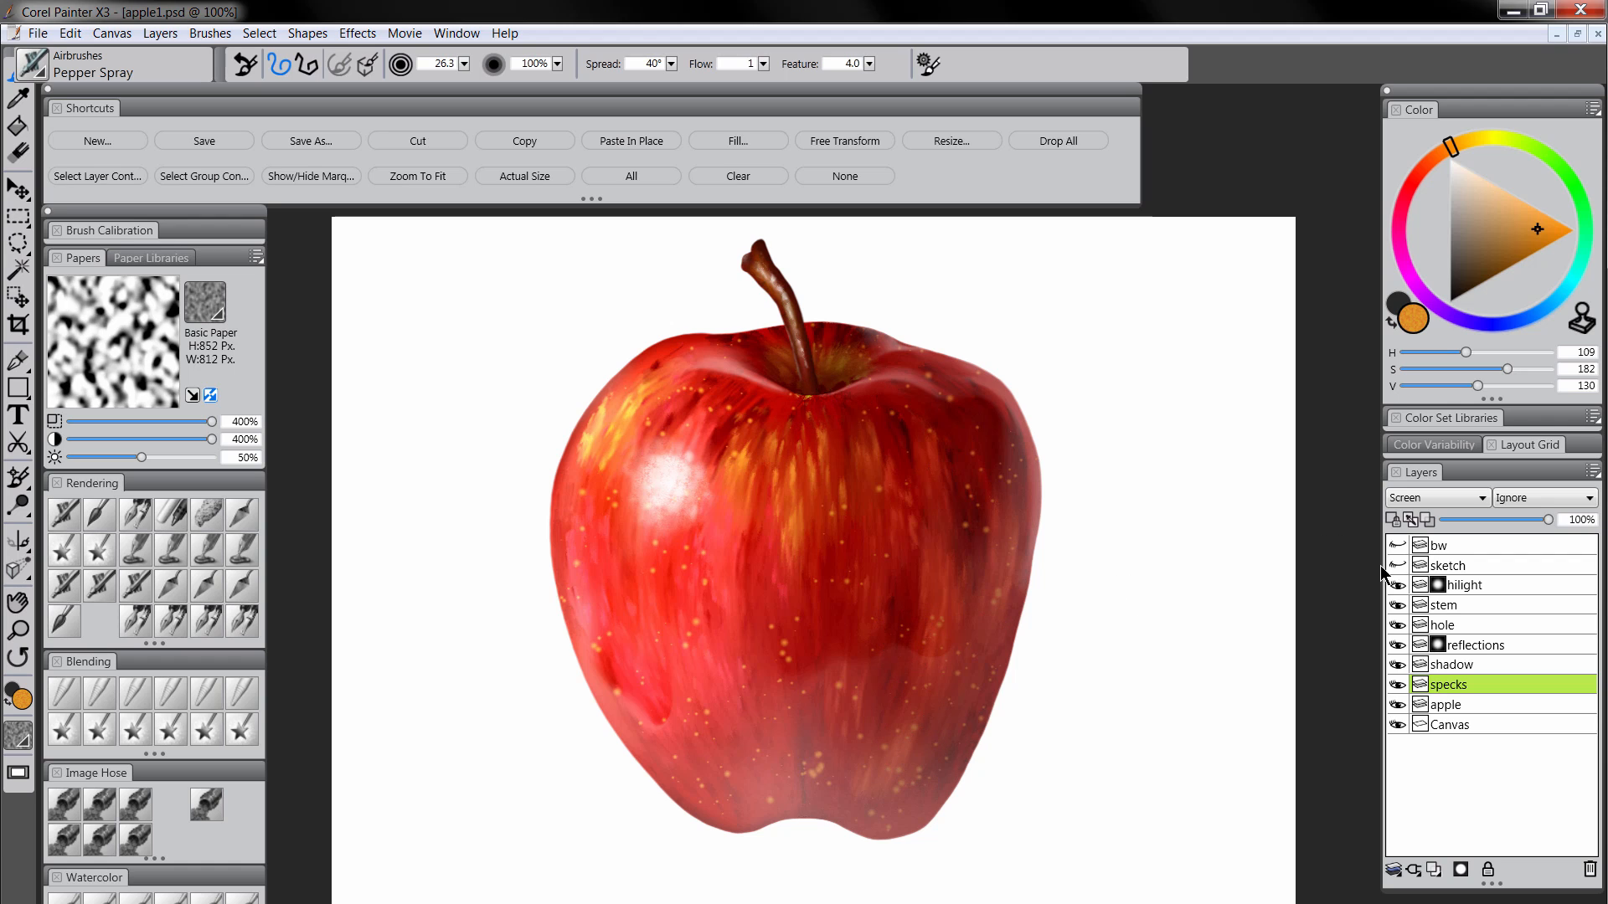
Preserve the specks layer's transparency and recolour the specks pink and golden yellow with the Digital Airbrush at size 163.5
{"action": "left_click", "coordinate": [1394, 520]}
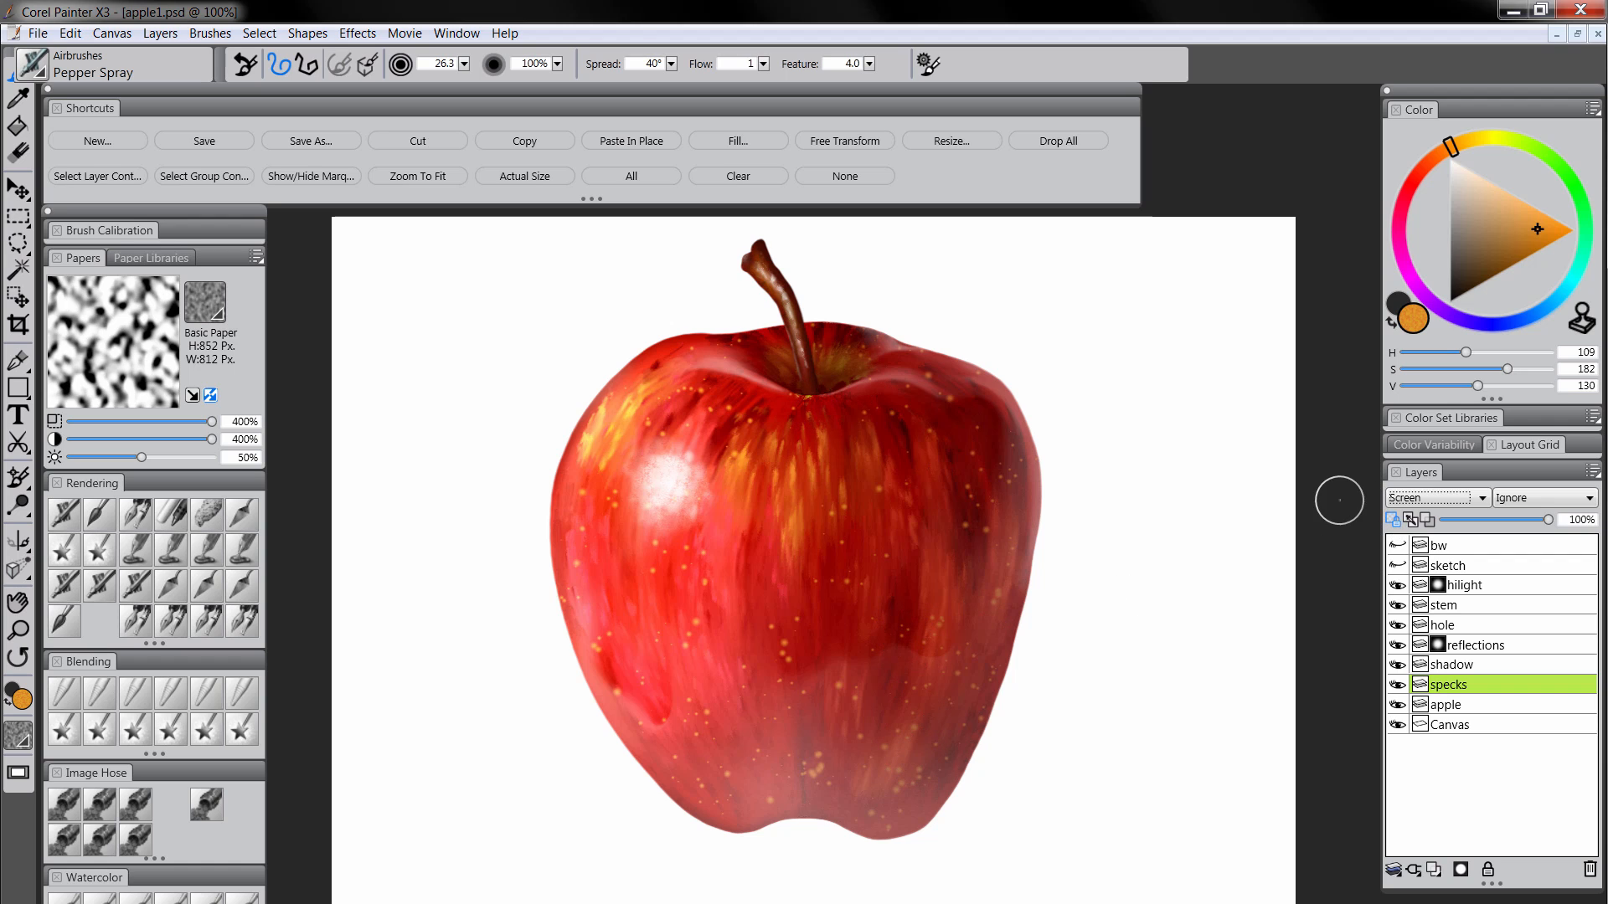
{"action": "left_click", "coordinate": [65, 515]}
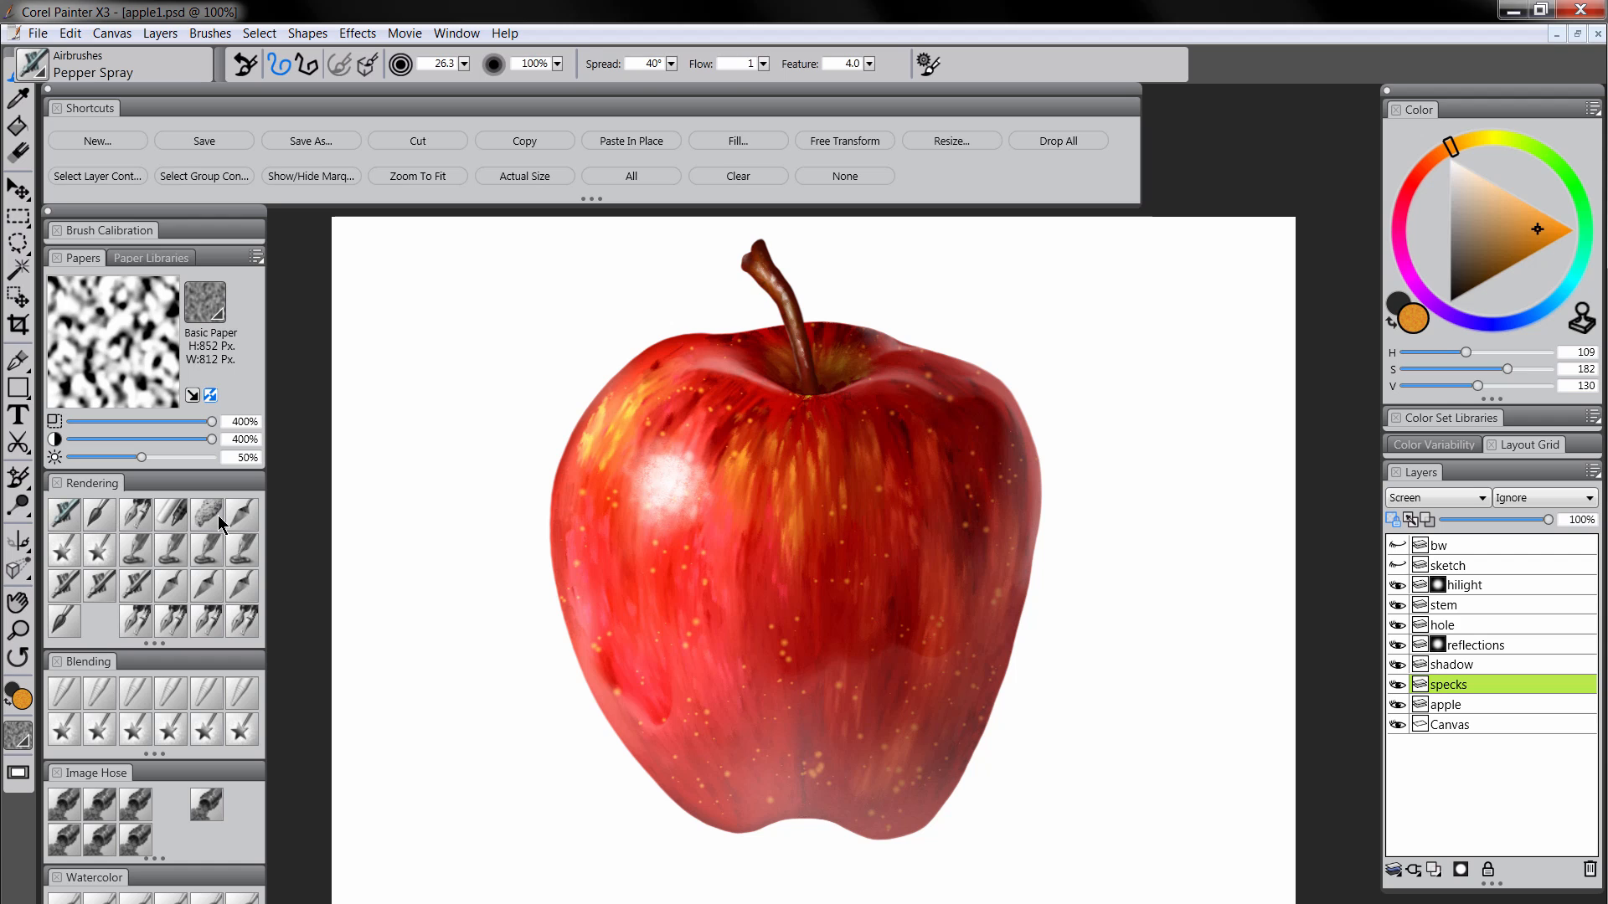
{"action": "left_click", "coordinate": [1402, 214]}
{"action": "left_click_drag", "start_coordinate": [1522, 203], "coordinate": [1511, 194]}
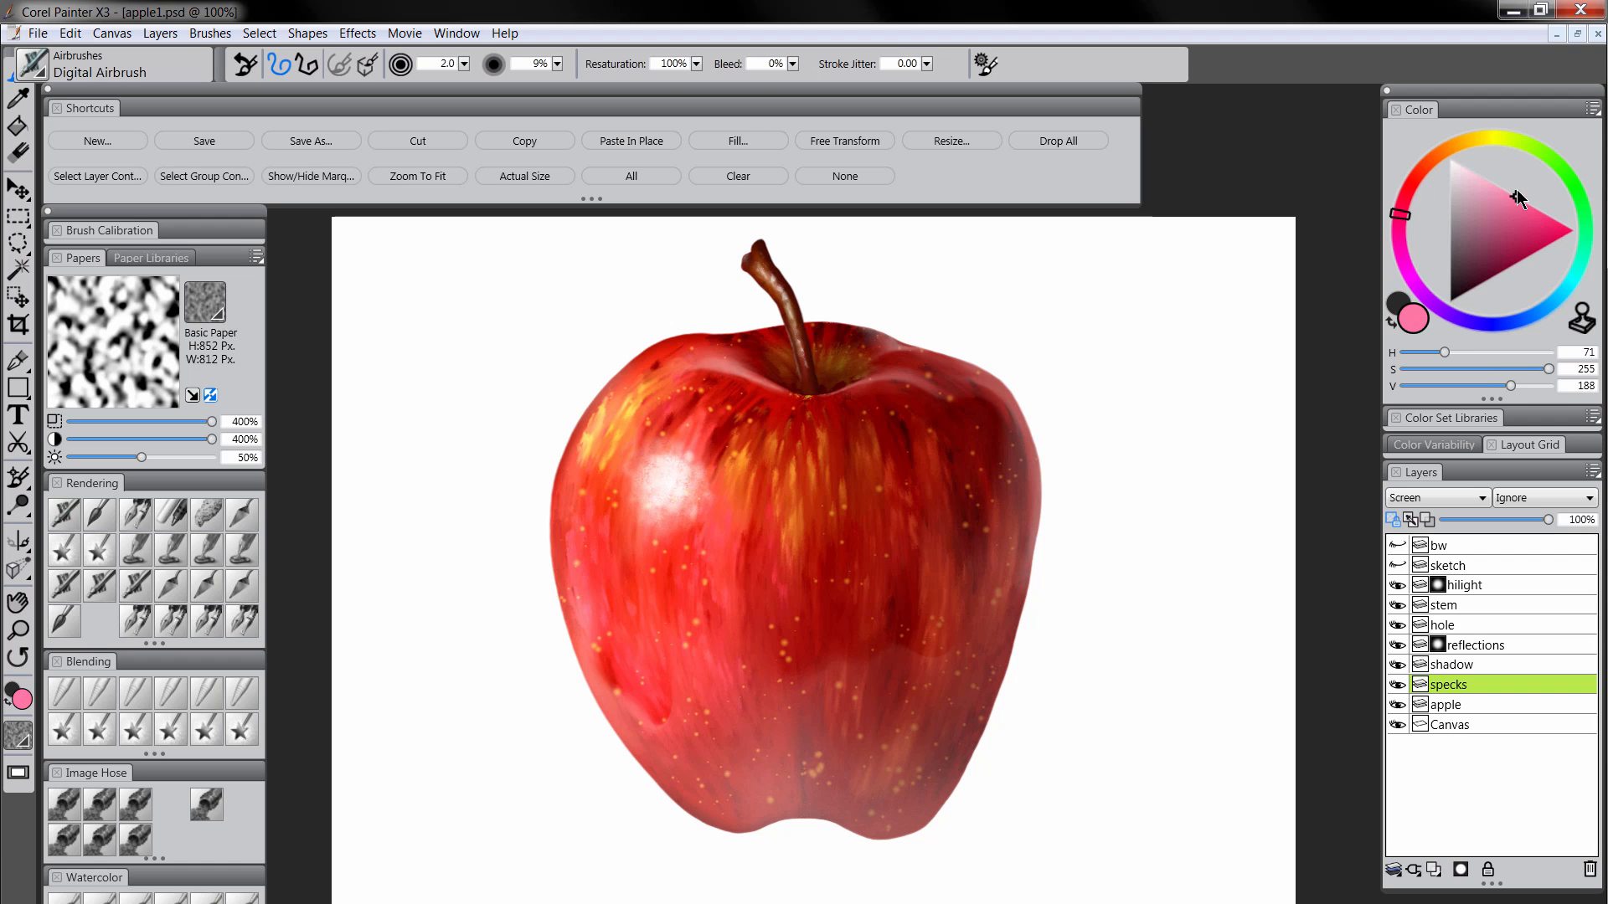
{"action": "mouse_move", "coordinate": [712, 806]}
{"action": "left_mouse_down"}
{"action": "mouse_move", "coordinate": [748, 824]}
{"action": "mouse_move", "coordinate": [686, 799]}
{"action": "mouse_move", "coordinate": [695, 817]}
{"action": "mouse_move", "coordinate": [997, 812]}
{"action": "mouse_move", "coordinate": [854, 825]}
{"action": "mouse_move", "coordinate": [657, 769]}
{"action": "mouse_move", "coordinate": [1007, 771]}
{"action": "mouse_move", "coordinate": [883, 807]}
{"action": "mouse_move", "coordinate": [935, 695]}
{"action": "mouse_move", "coordinate": [683, 740]}
{"action": "mouse_move", "coordinate": [721, 751]}
{"action": "left_mouse_up"}
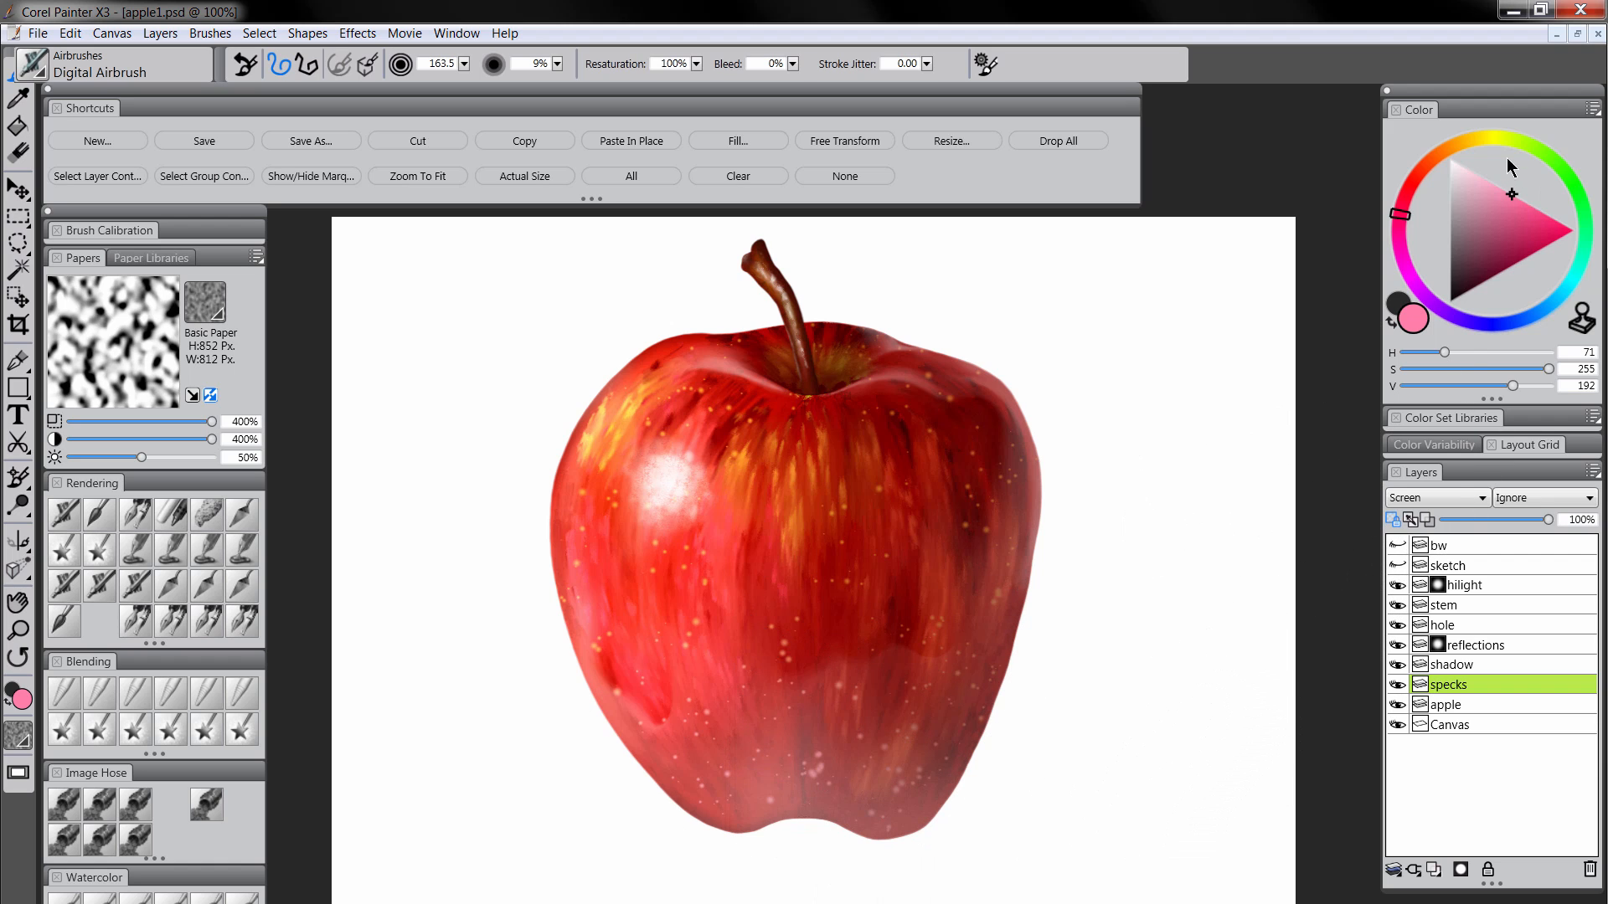
{"action": "left_click_drag", "start_coordinate": [1478, 139], "coordinate": [1471, 144]}
{"action": "left_click", "coordinate": [1546, 216]}
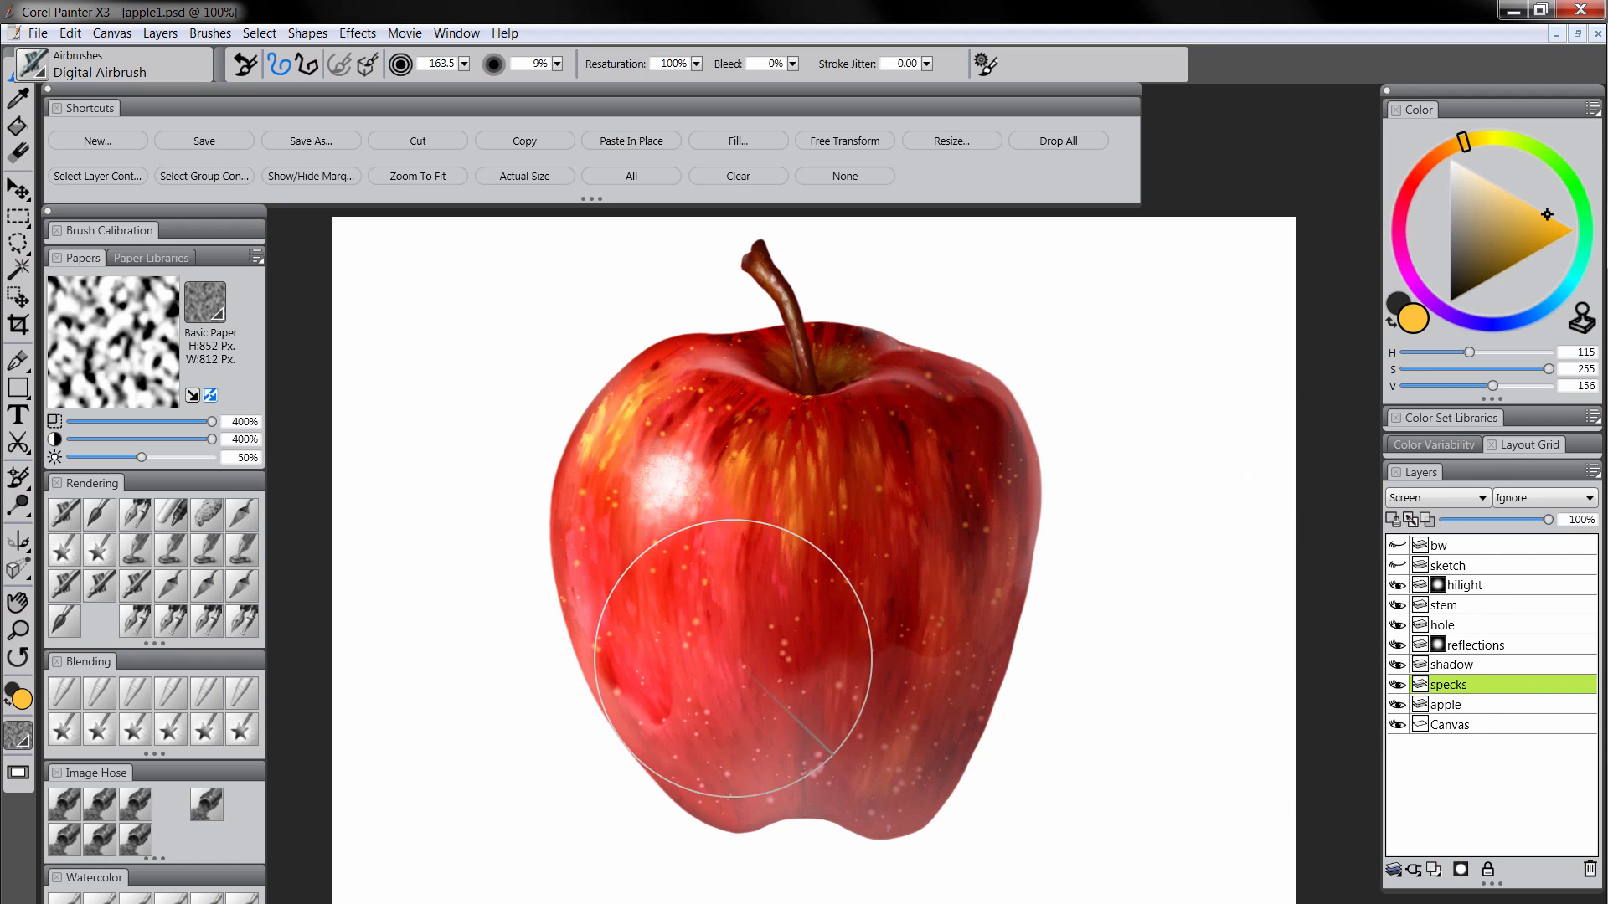
Soften the specks with Diffuse Blur, lower the layer's opacity to 64%, and judge the whole apple at reduced size
{"action": "left_click", "coordinate": [63, 695]}
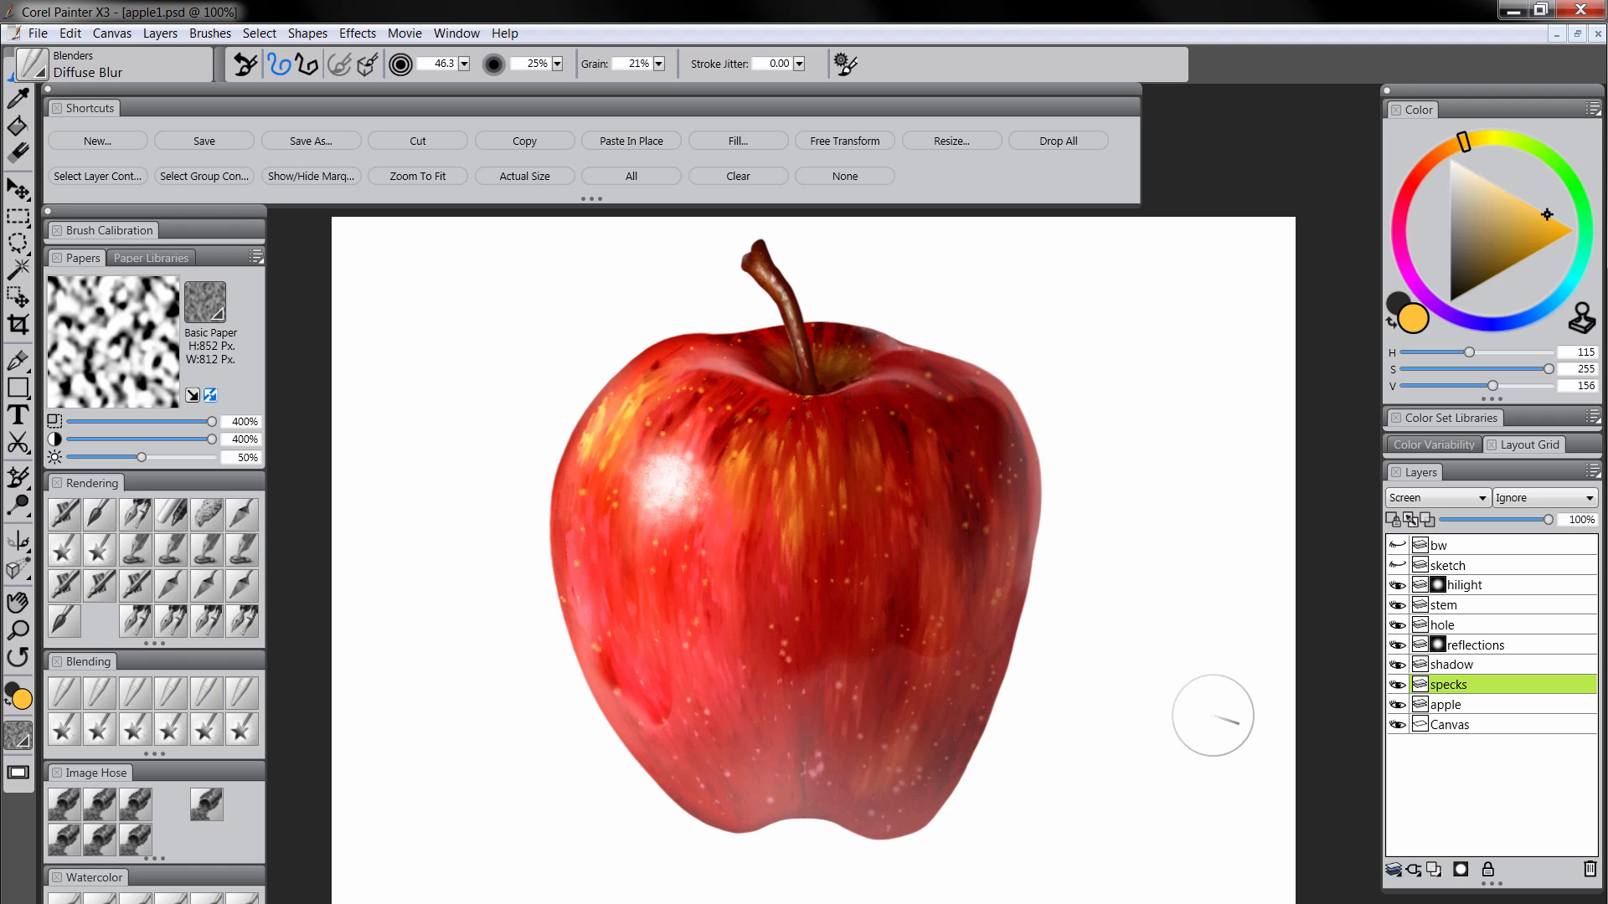
{"action": "left_click_drag", "start_coordinate": [1530, 519], "coordinate": [1504, 520]}
{"action": "key", "text": "m"}
{"action": "left_click", "coordinate": [893, 662], "text": "alt"}
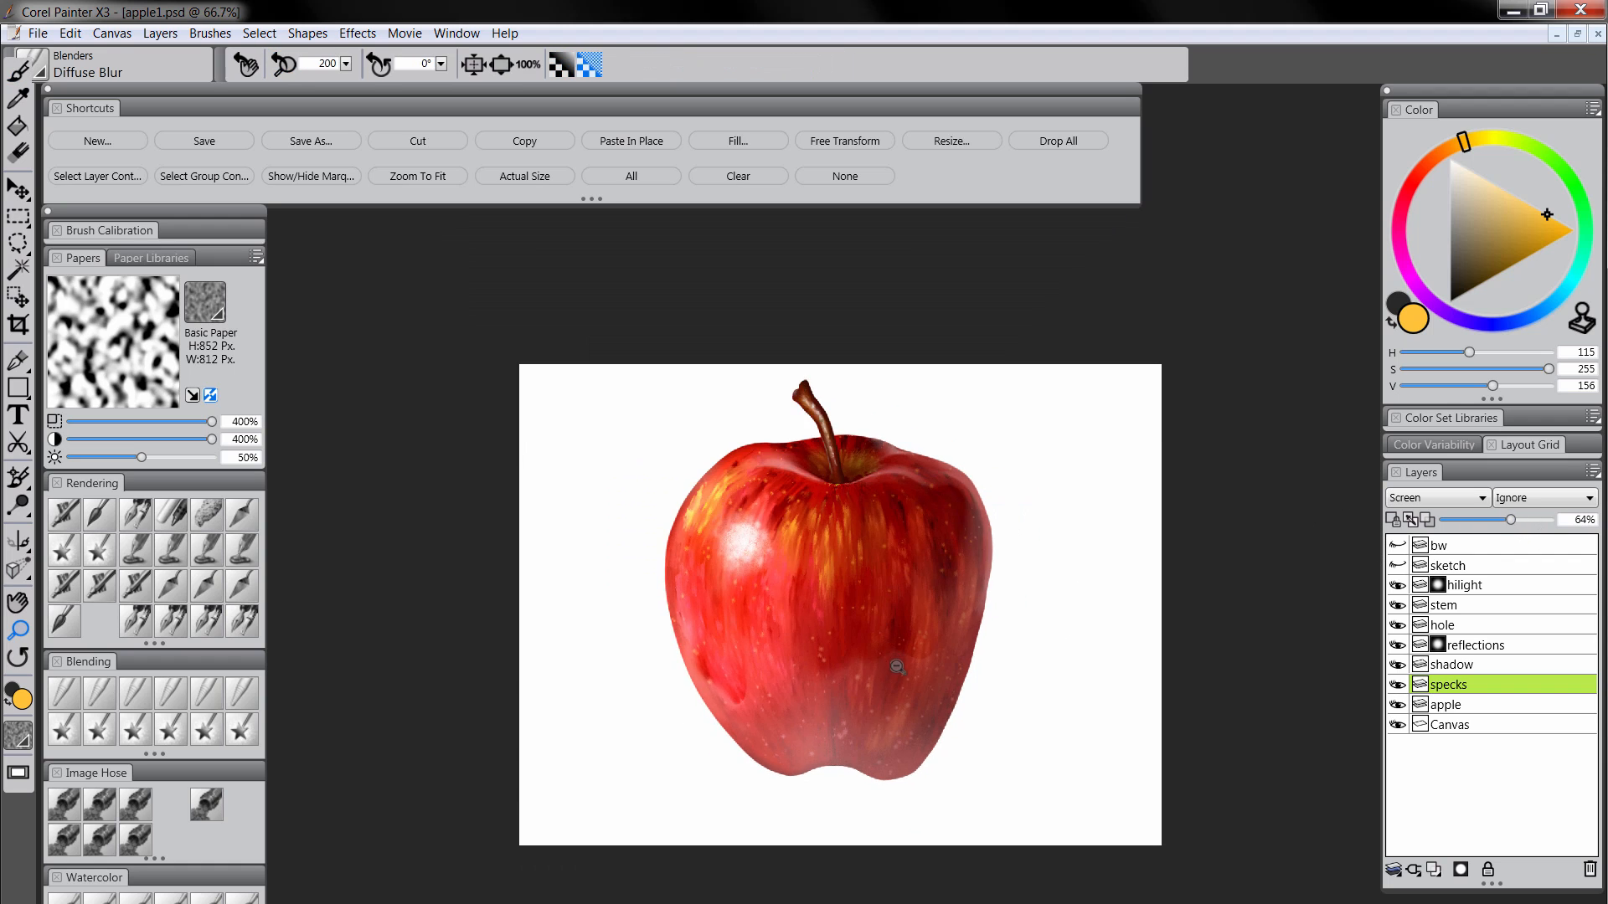
{"action": "left_click", "coordinate": [916, 674], "text": "alt"}
{"action": "left_click", "coordinate": [931, 690], "text": "alt"}
{"action": "left_click", "coordinate": [917, 685]}
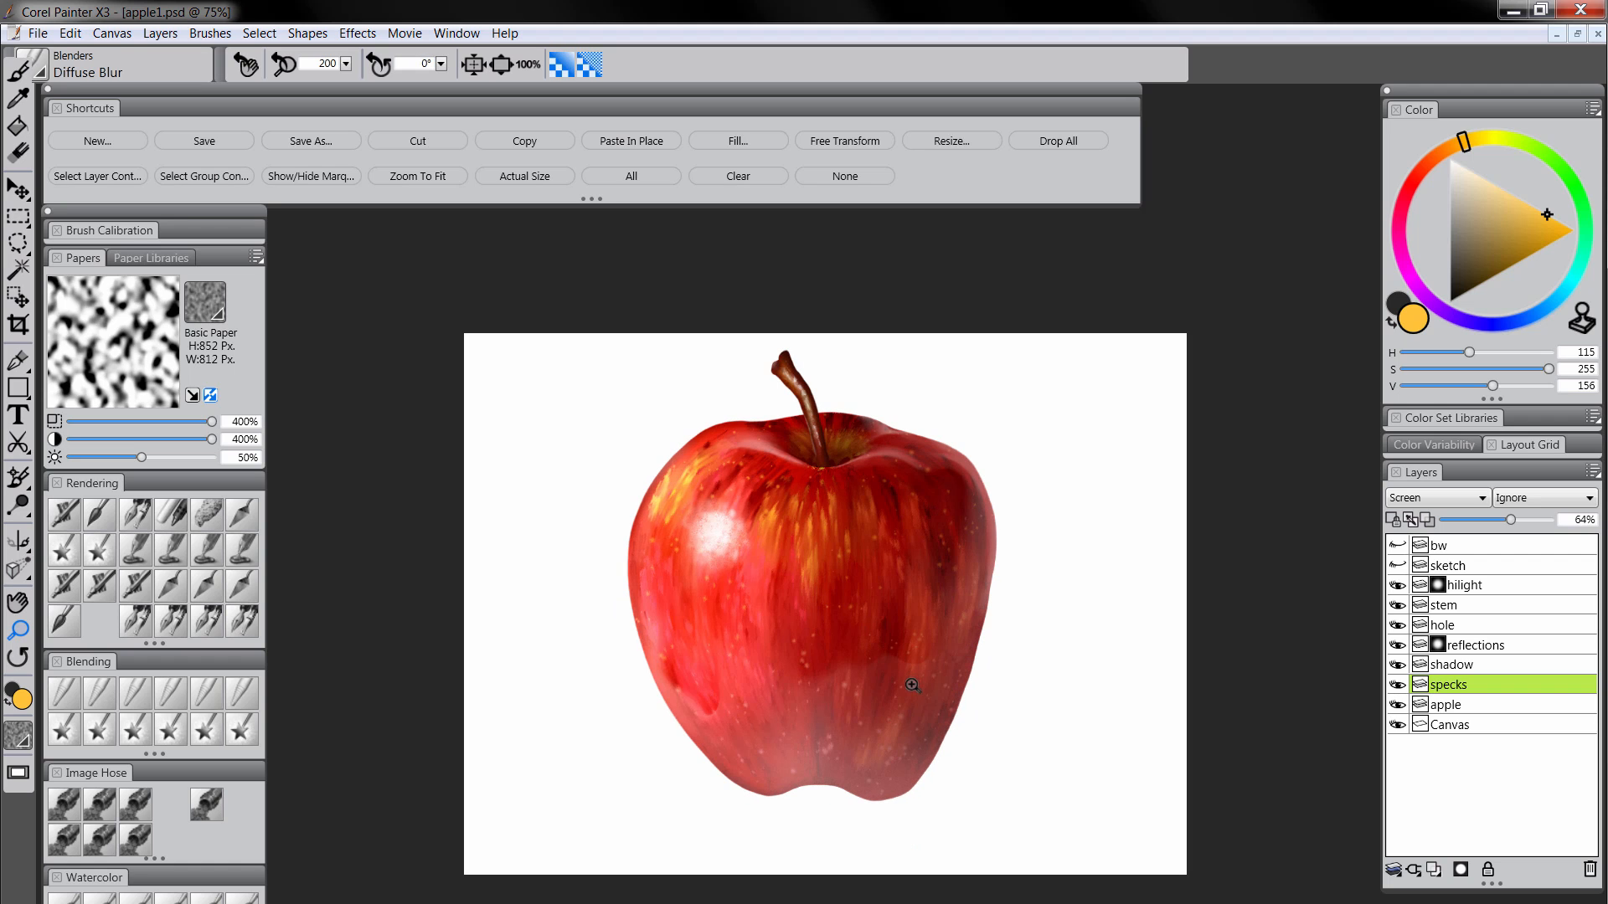
Add a layer above reflections, name it texture, and set its blending to Multiply
{"action": "left_click", "coordinate": [1434, 867]}
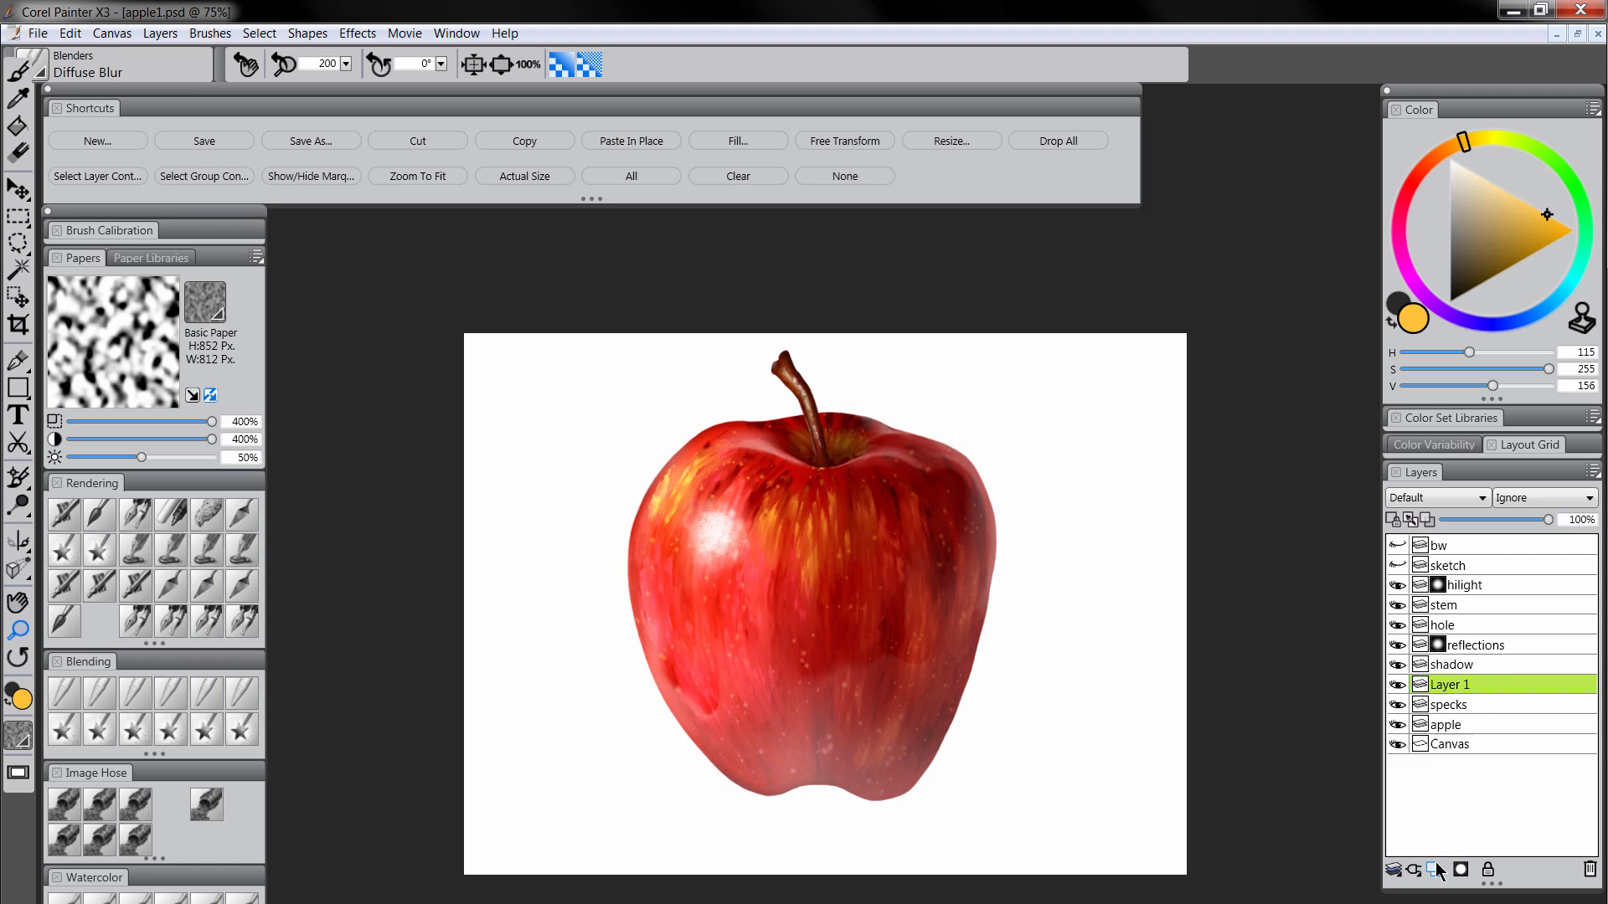
{"action": "left_click_drag", "start_coordinate": [1480, 695], "coordinate": [1474, 643]}
{"action": "double_click", "coordinate": [1458, 644]}
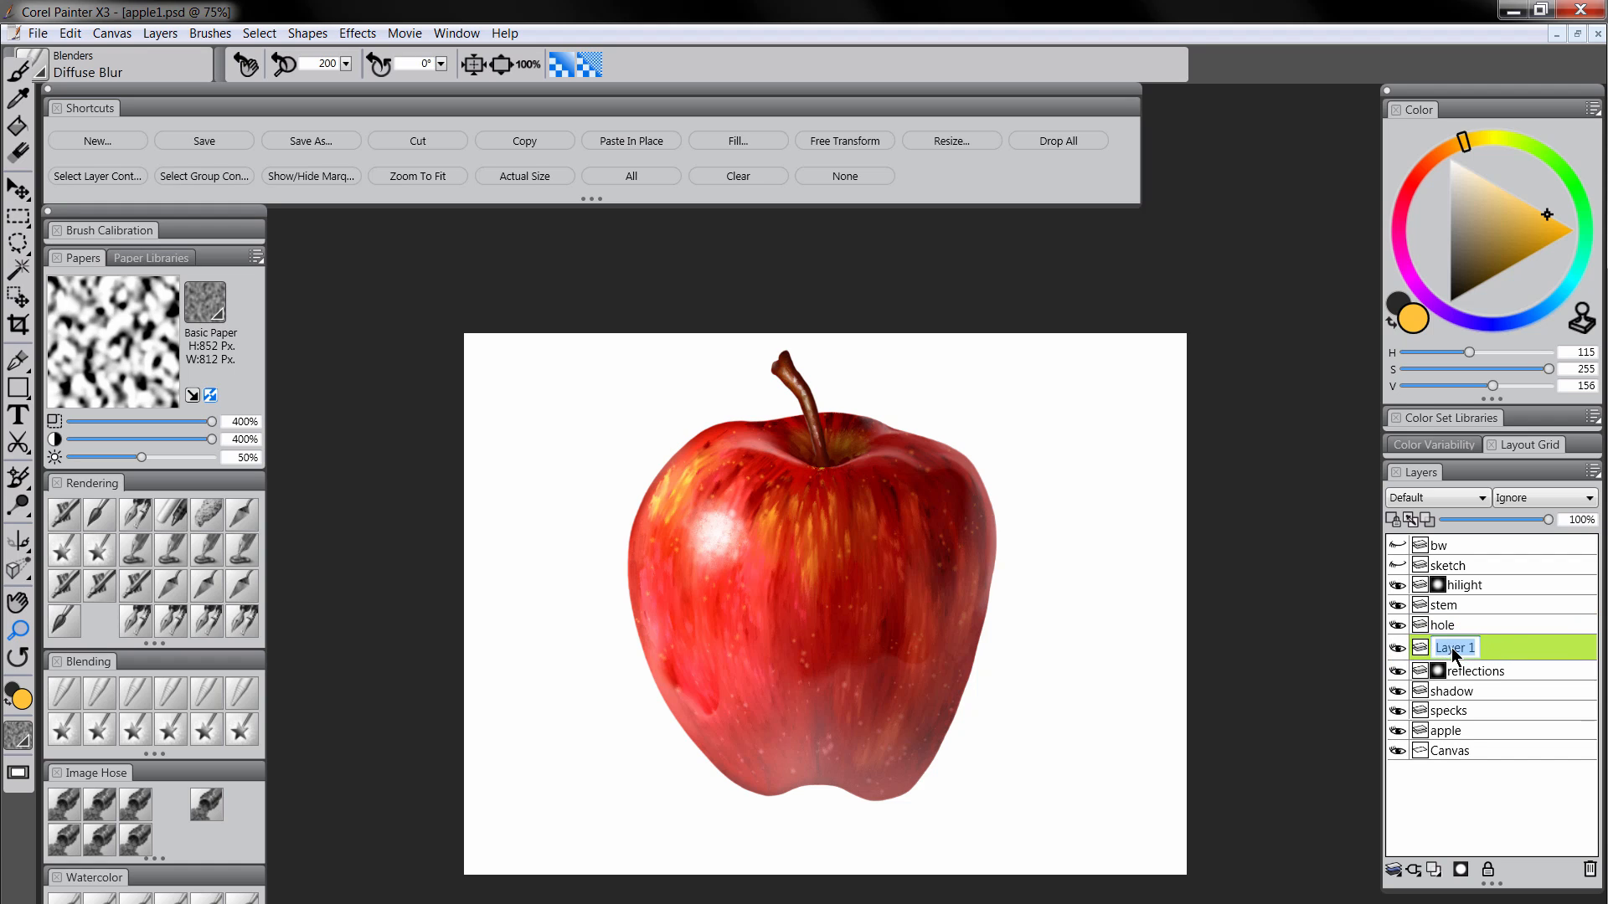
{"action": "type", "text": "texture"}
{"action": "left_click", "coordinate": [1440, 501]}
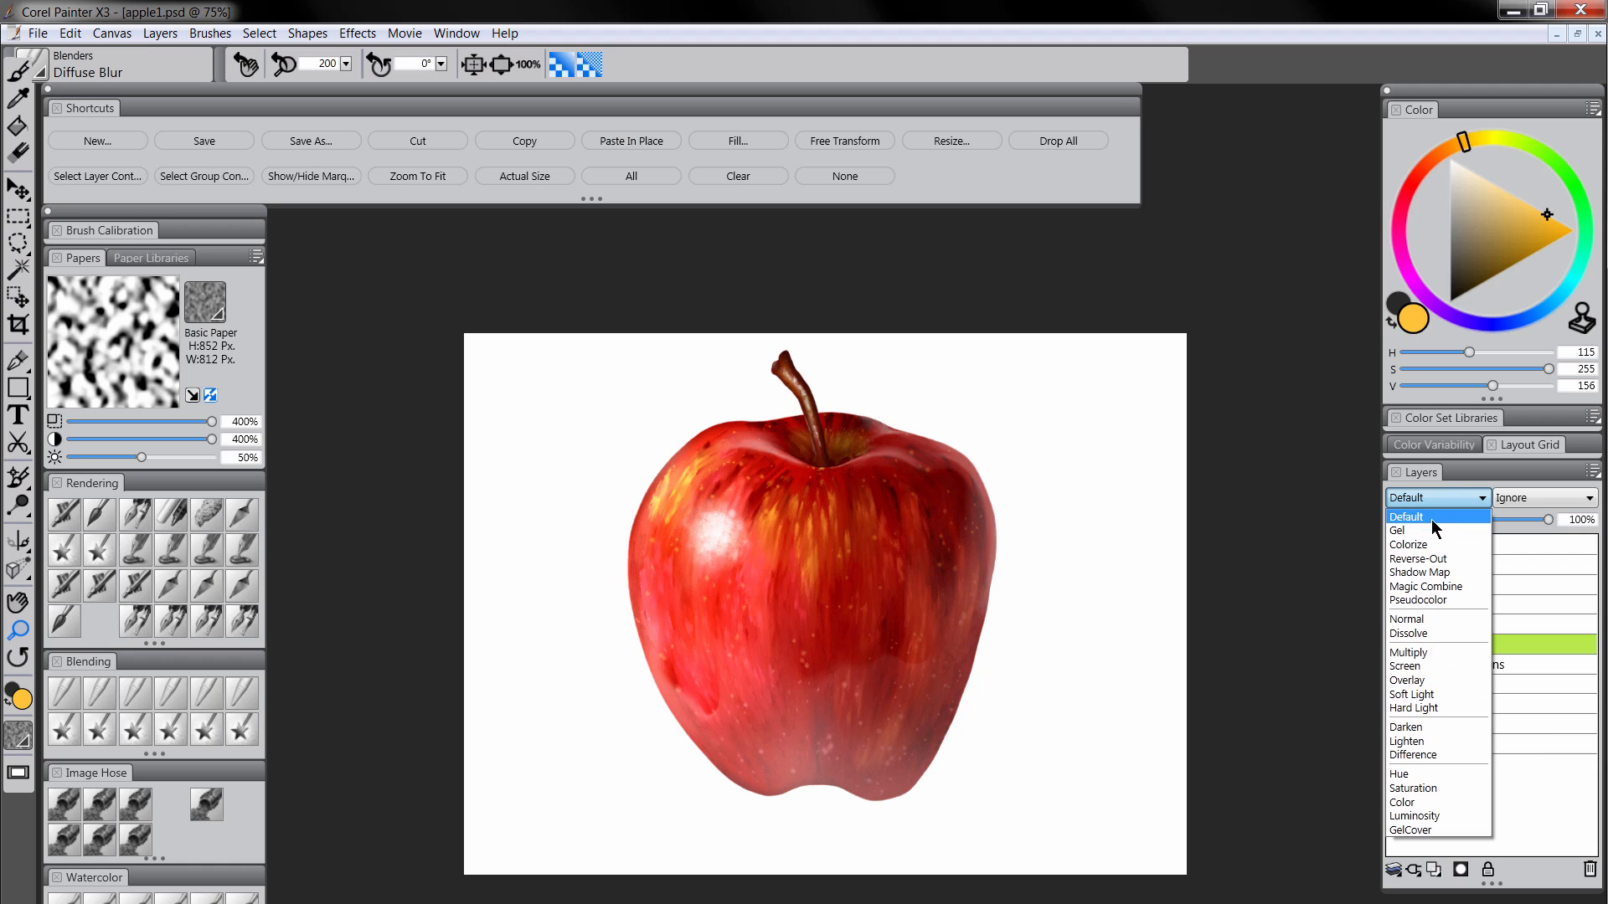
{"action": "left_click", "coordinate": [1432, 652]}
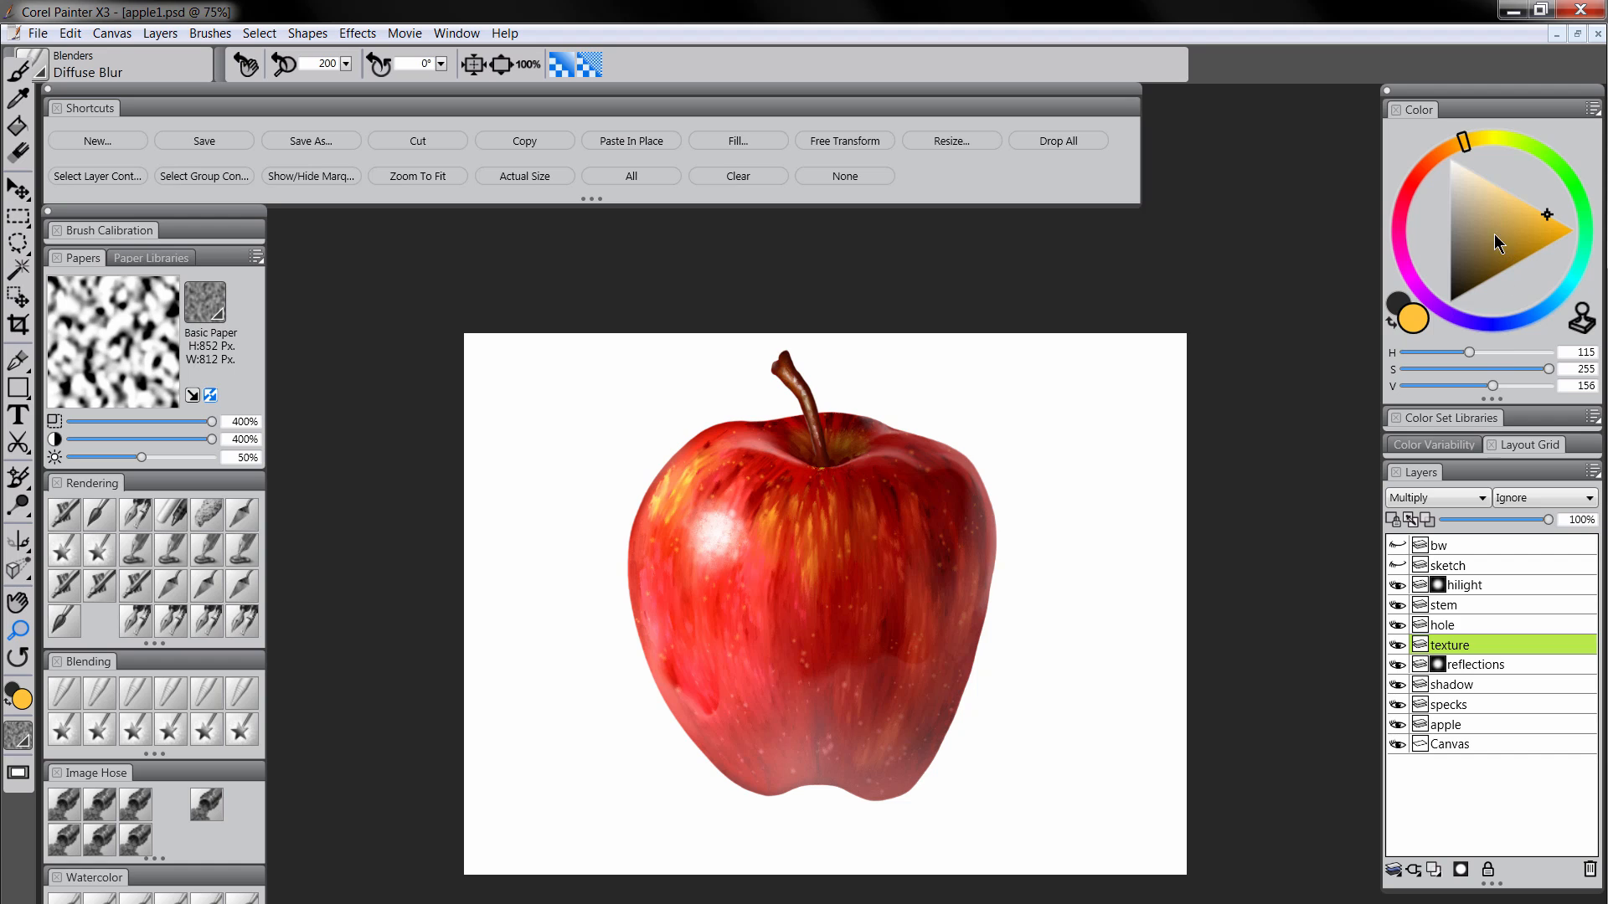
Dab dark red Sponge texture at size 112 over the apple and lower the texture layer's opacity to around 29%
{"action": "left_click", "coordinate": [1425, 172]}
{"action": "left_click", "coordinate": [1495, 278]}
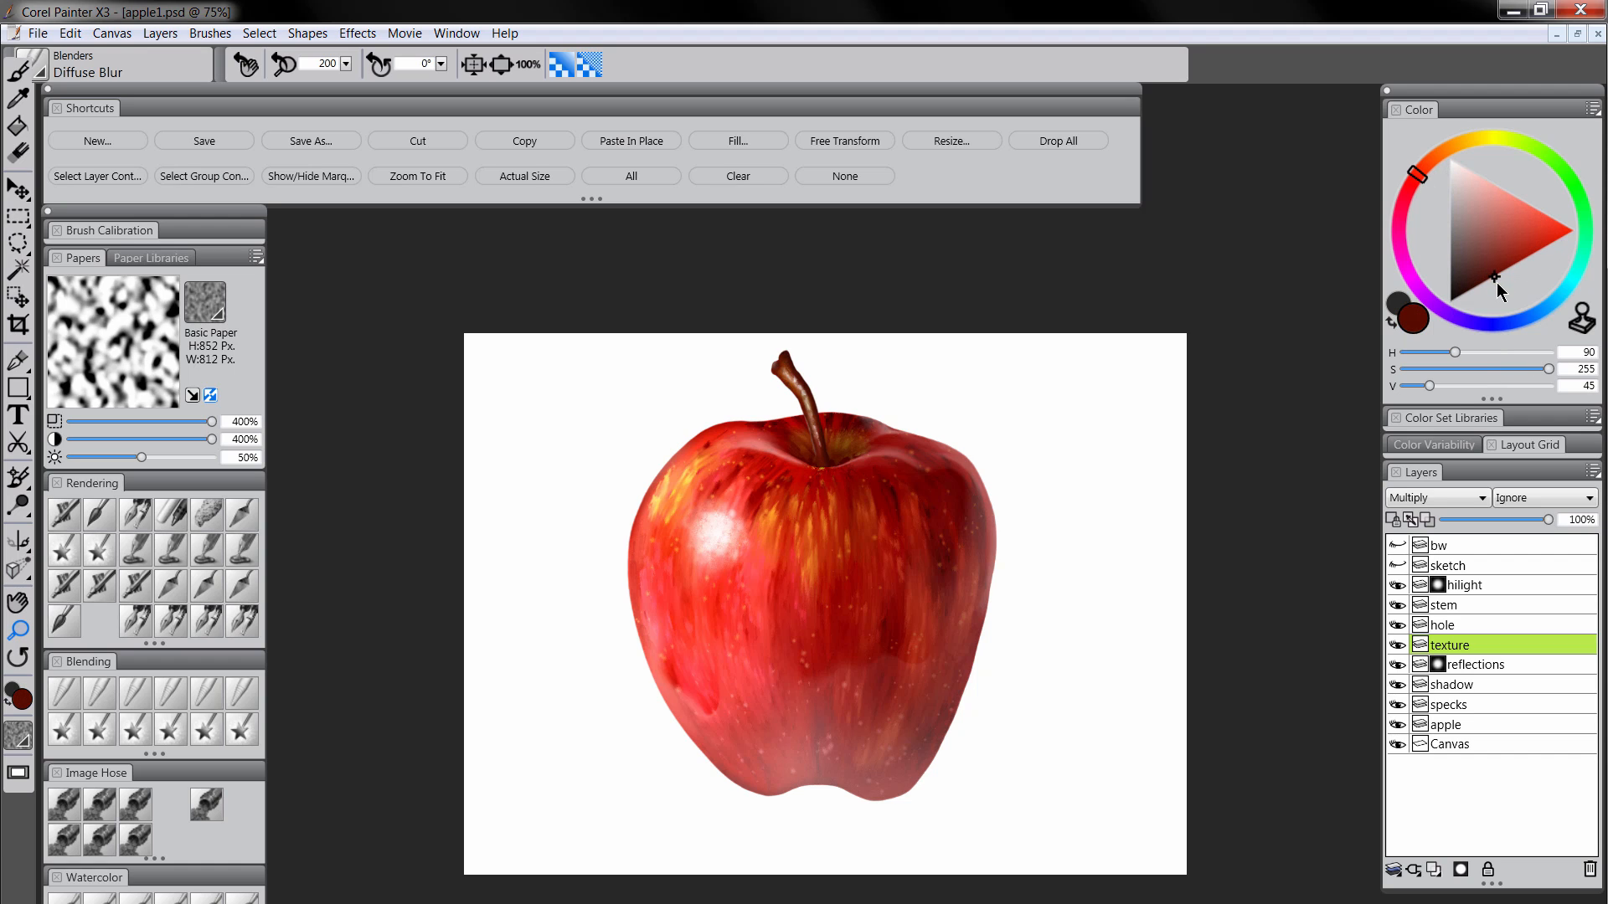
{"action": "left_click", "coordinate": [1501, 273]}
{"action": "left_click", "coordinate": [207, 514]}
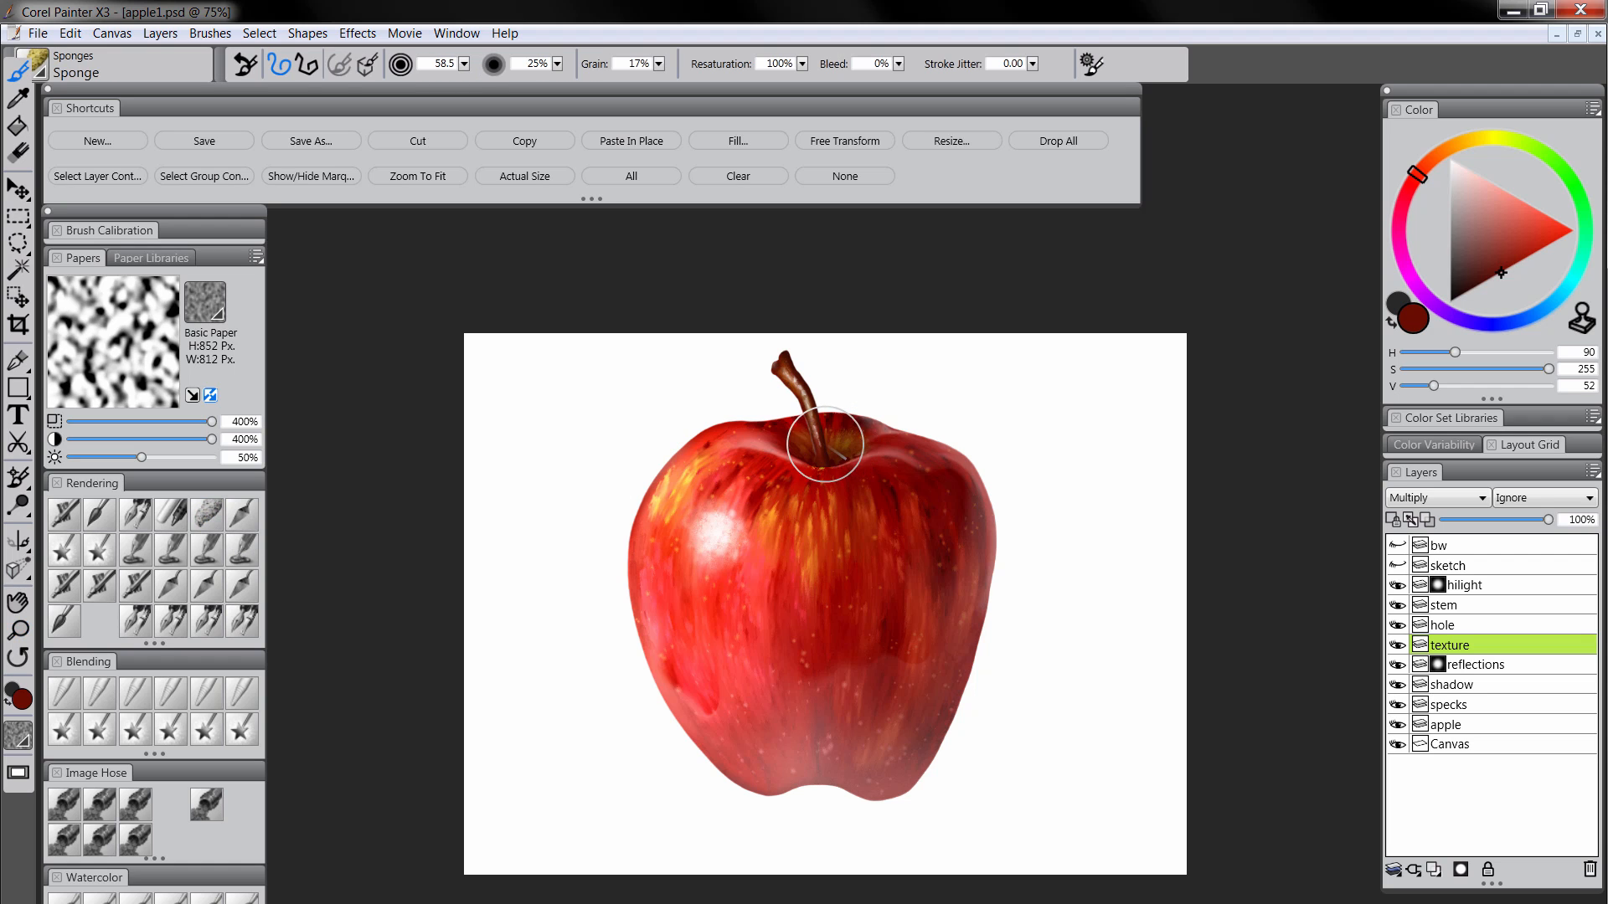
{"action": "left_click_drag", "start_coordinate": [794, 429], "coordinate": [826, 456]}
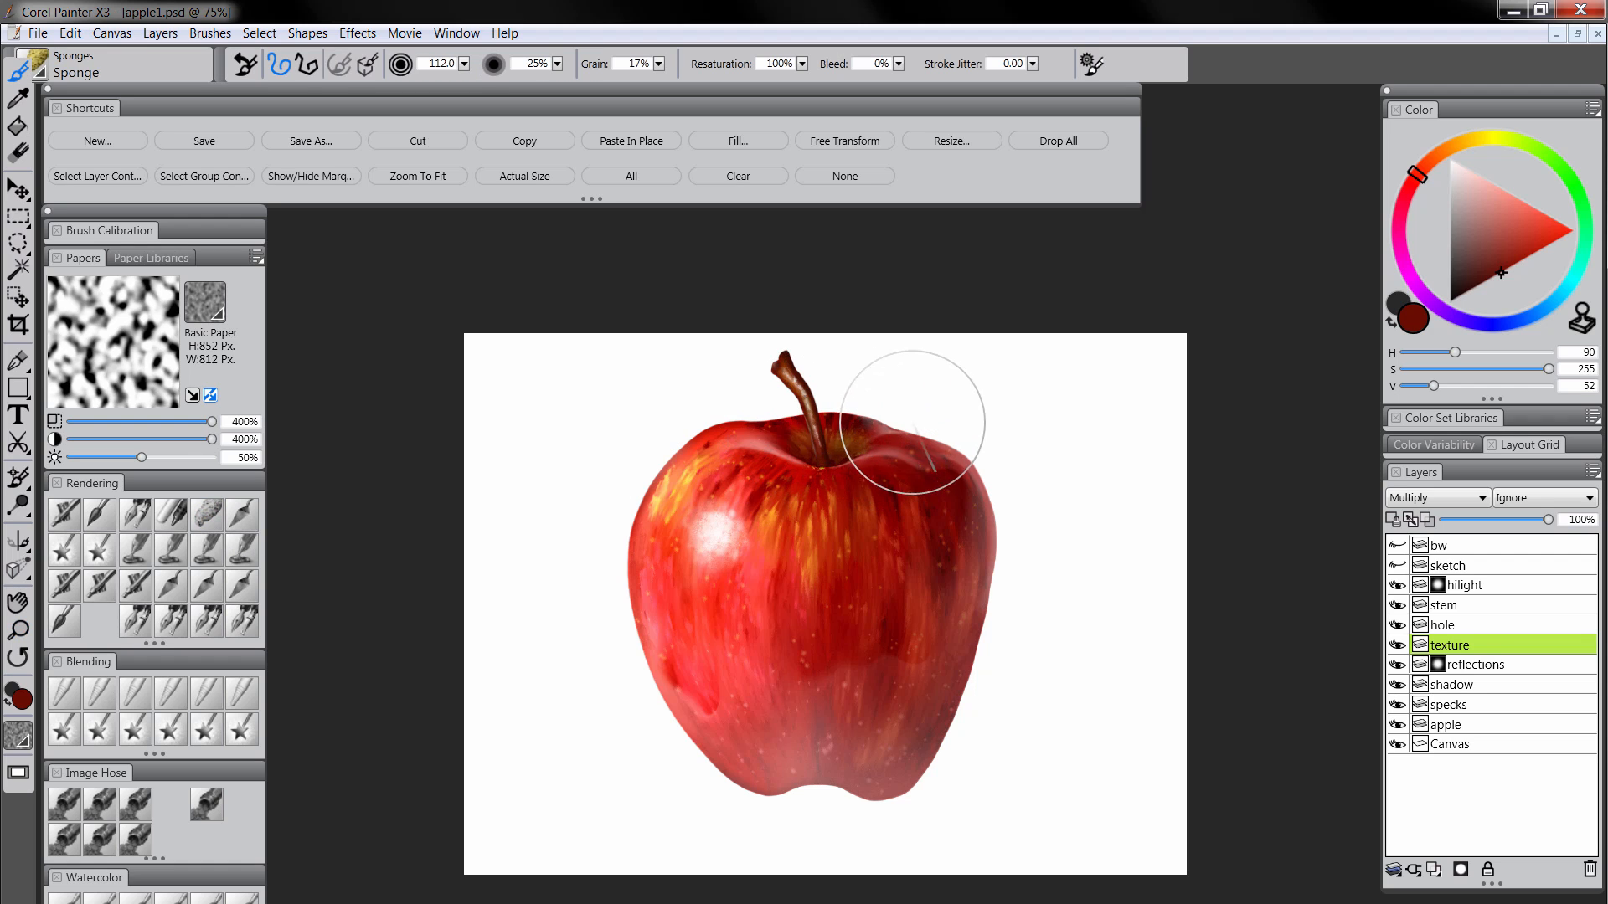
{"action": "mouse_move", "coordinate": [1009, 481]}
{"action": "left_mouse_down"}
{"action": "mouse_move", "coordinate": [761, 586]}
{"action": "mouse_move", "coordinate": [617, 779]}
{"action": "mouse_move", "coordinate": [758, 846]}
{"action": "mouse_move", "coordinate": [906, 435]}
{"action": "mouse_move", "coordinate": [976, 531]}
{"action": "mouse_move", "coordinate": [885, 816]}
{"action": "left_mouse_up"}
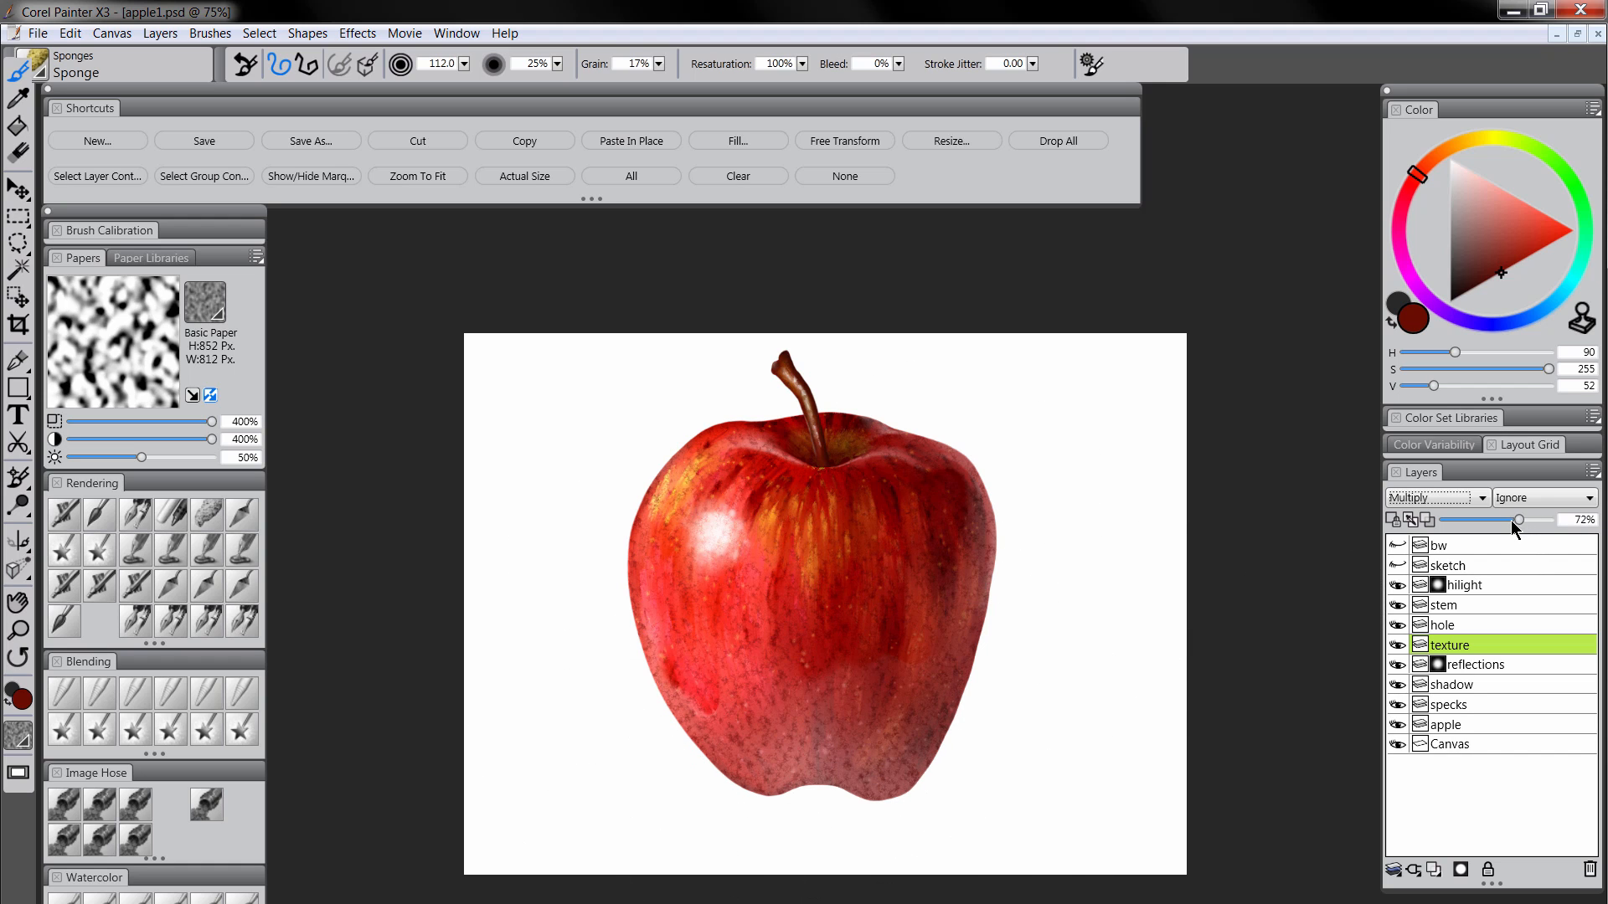
{"action": "left_click_drag", "start_coordinate": [1492, 521], "coordinate": [1489, 521]}
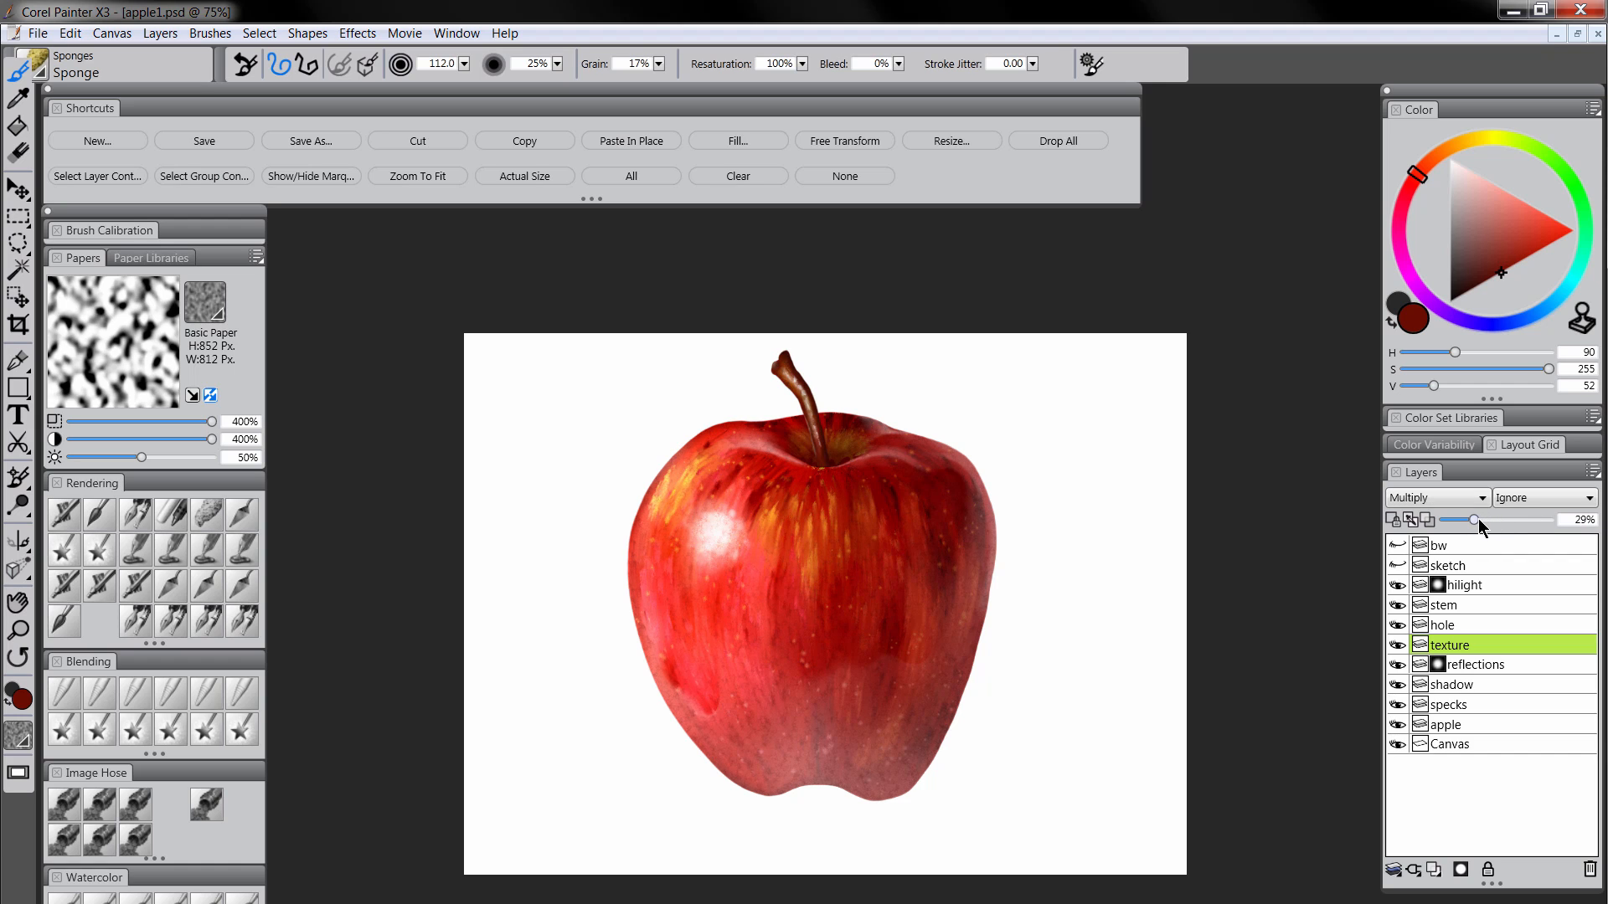
{"action": "left_click_drag", "start_coordinate": [1479, 519], "coordinate": [1482, 519]}
Add a new layer above the stem layer and select the stem layer's content
{"action": "left_click", "coordinate": [1462, 601]}
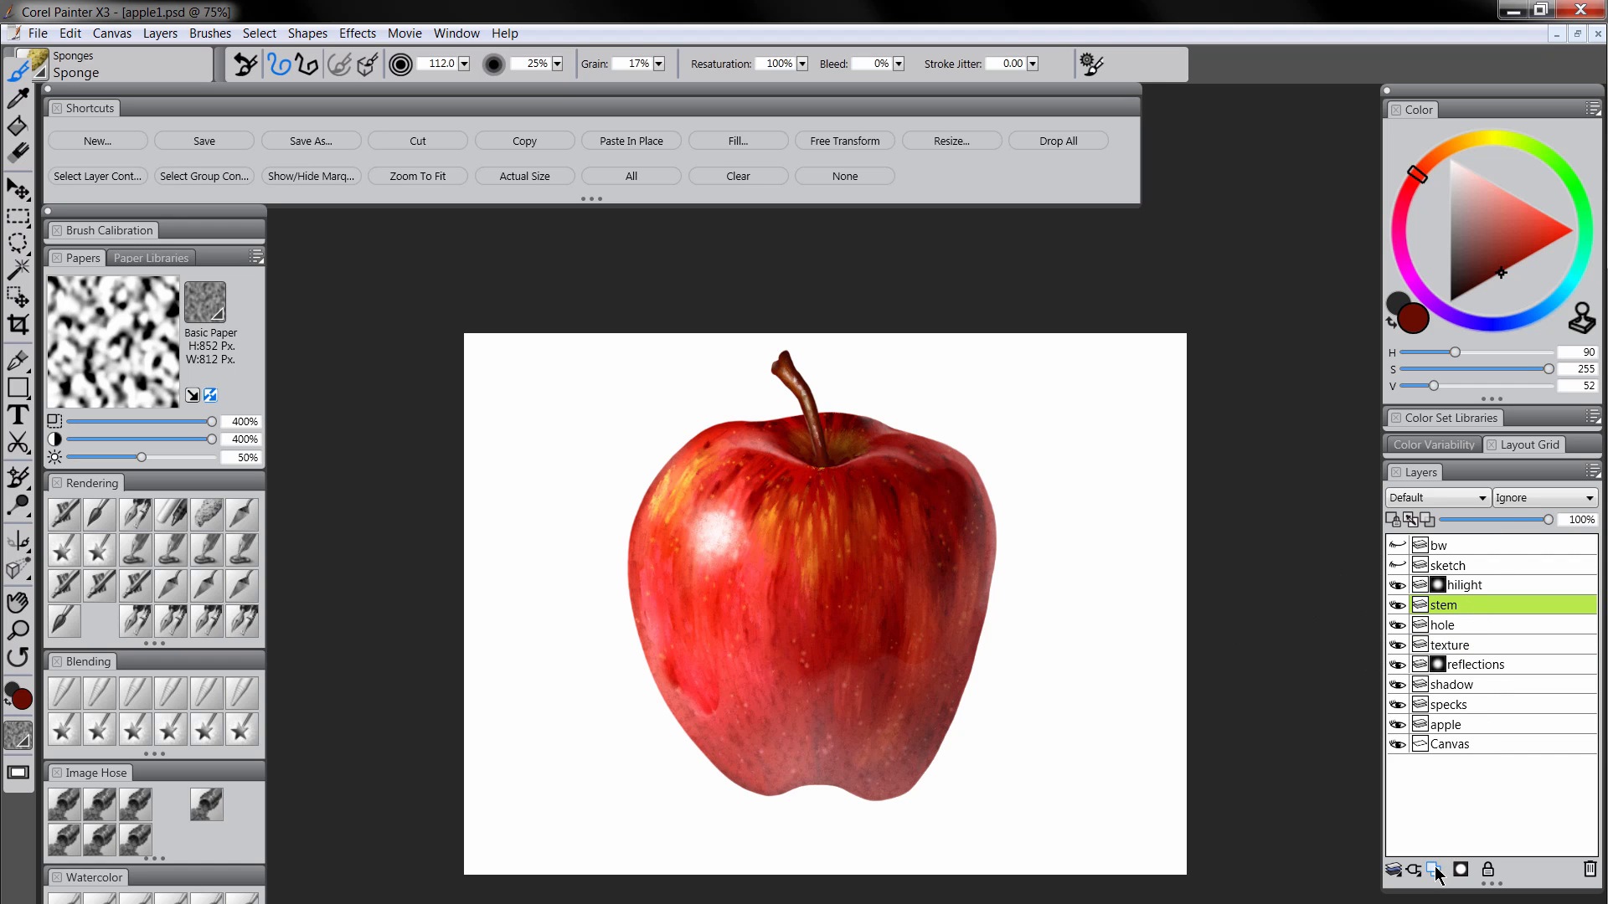
{"action": "left_click", "coordinate": [1435, 871]}
{"action": "left_click", "coordinate": [1467, 628]}
{"action": "right_click", "coordinate": [1459, 630]}
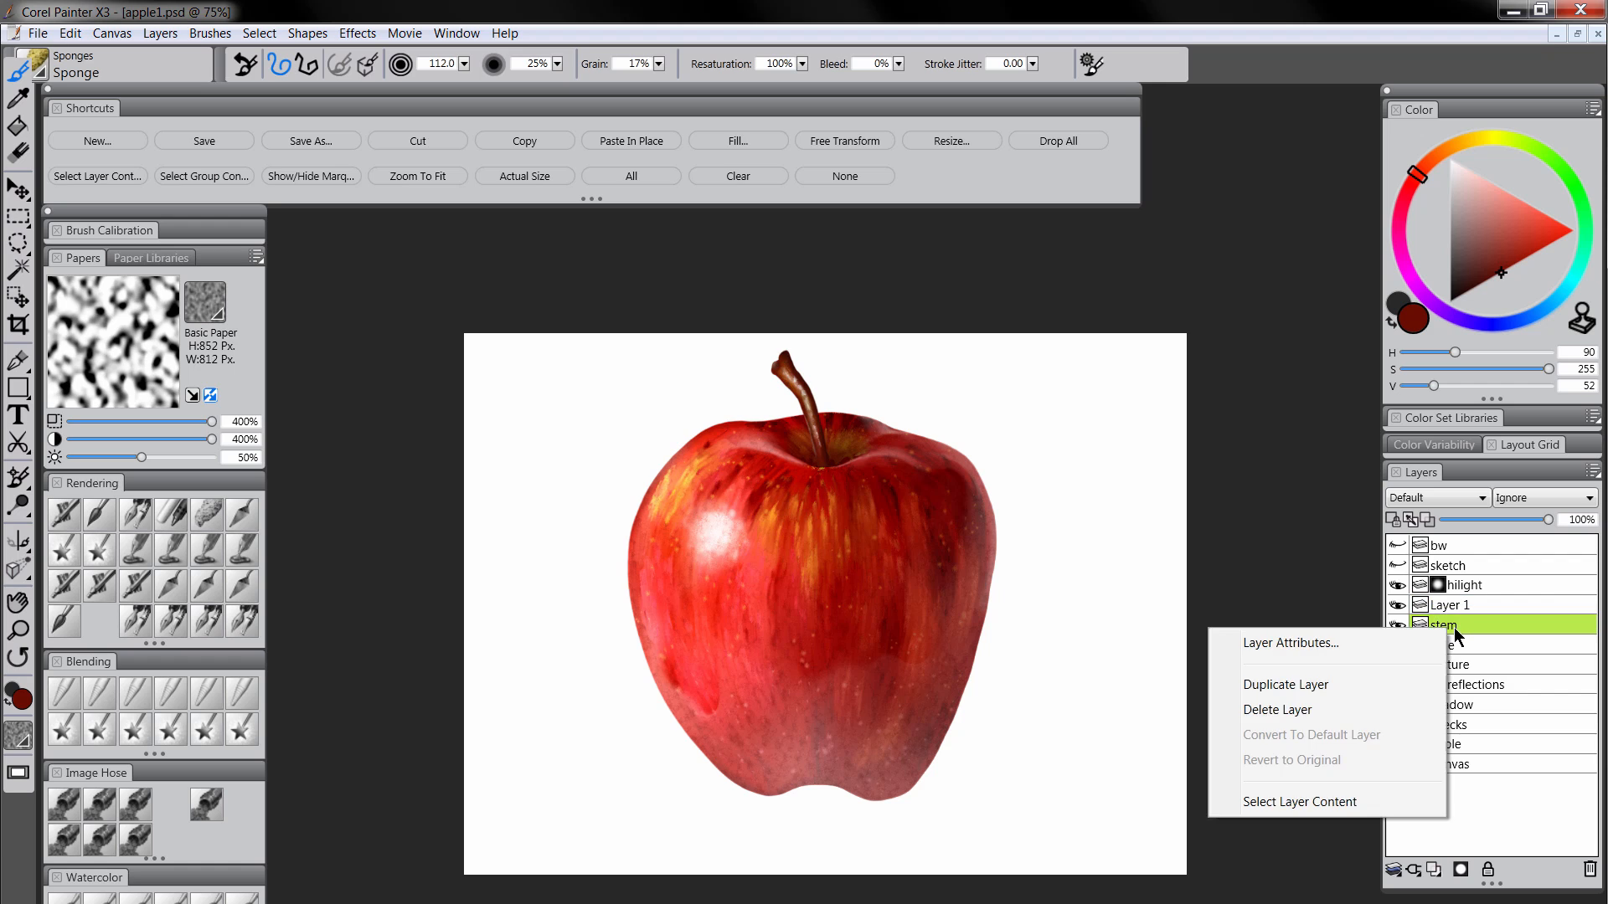
{"action": "left_click", "coordinate": [1323, 803]}
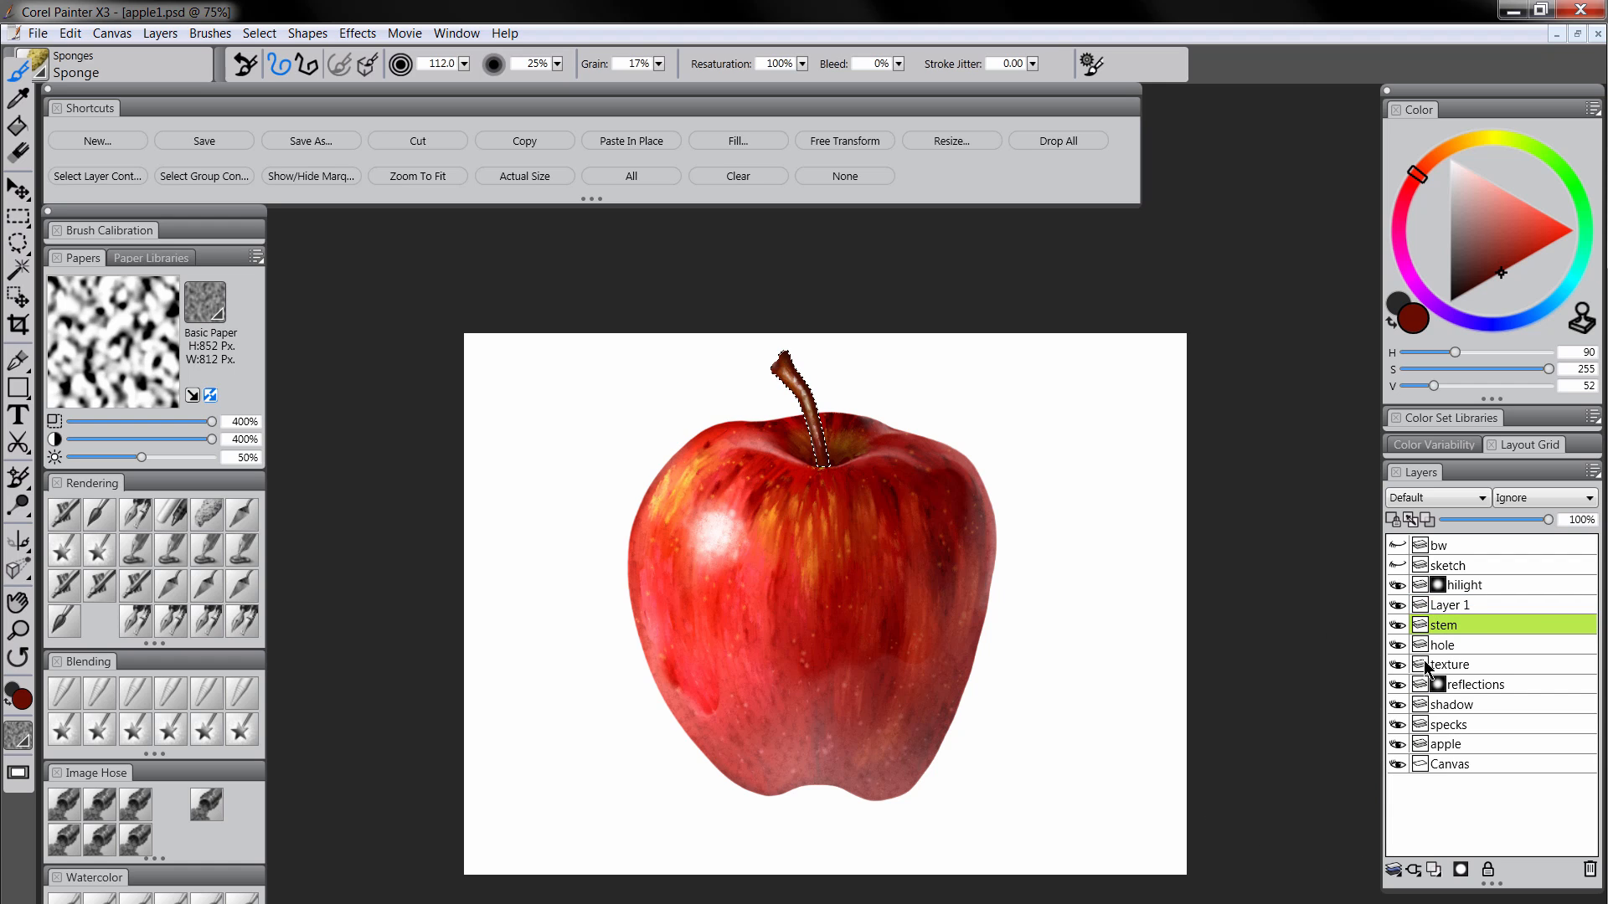
Name the new layer stem-shadow and set its blending to Multiply
{"action": "double_click", "coordinate": [1458, 606]}
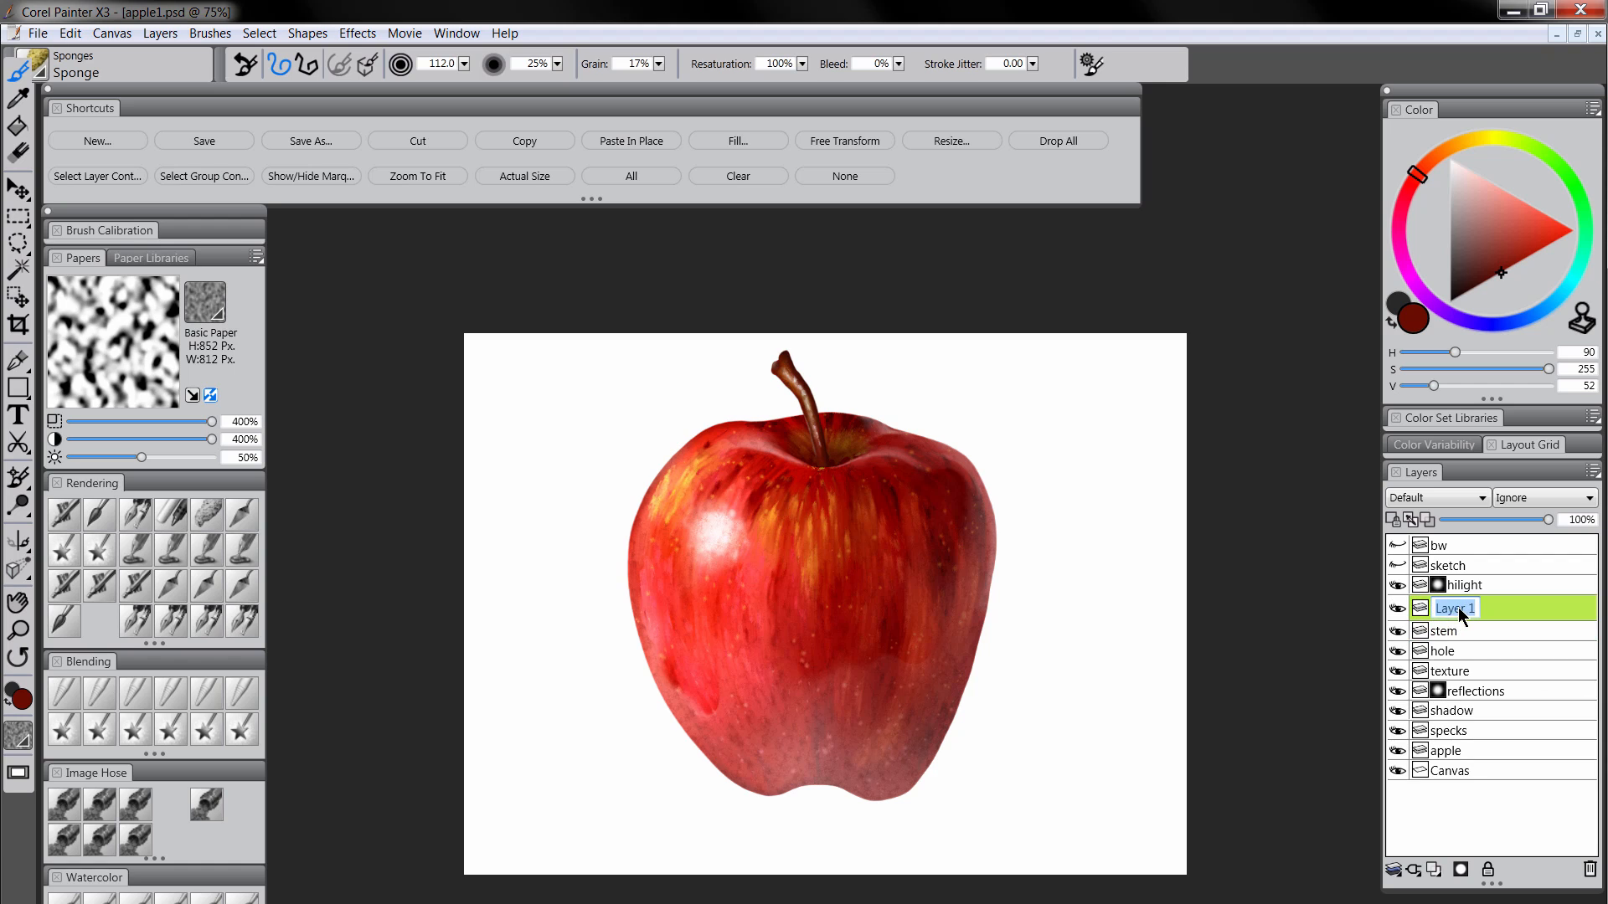
{"action": "type", "text": "stem-shadow"}
{"action": "key", "text": "Return"}
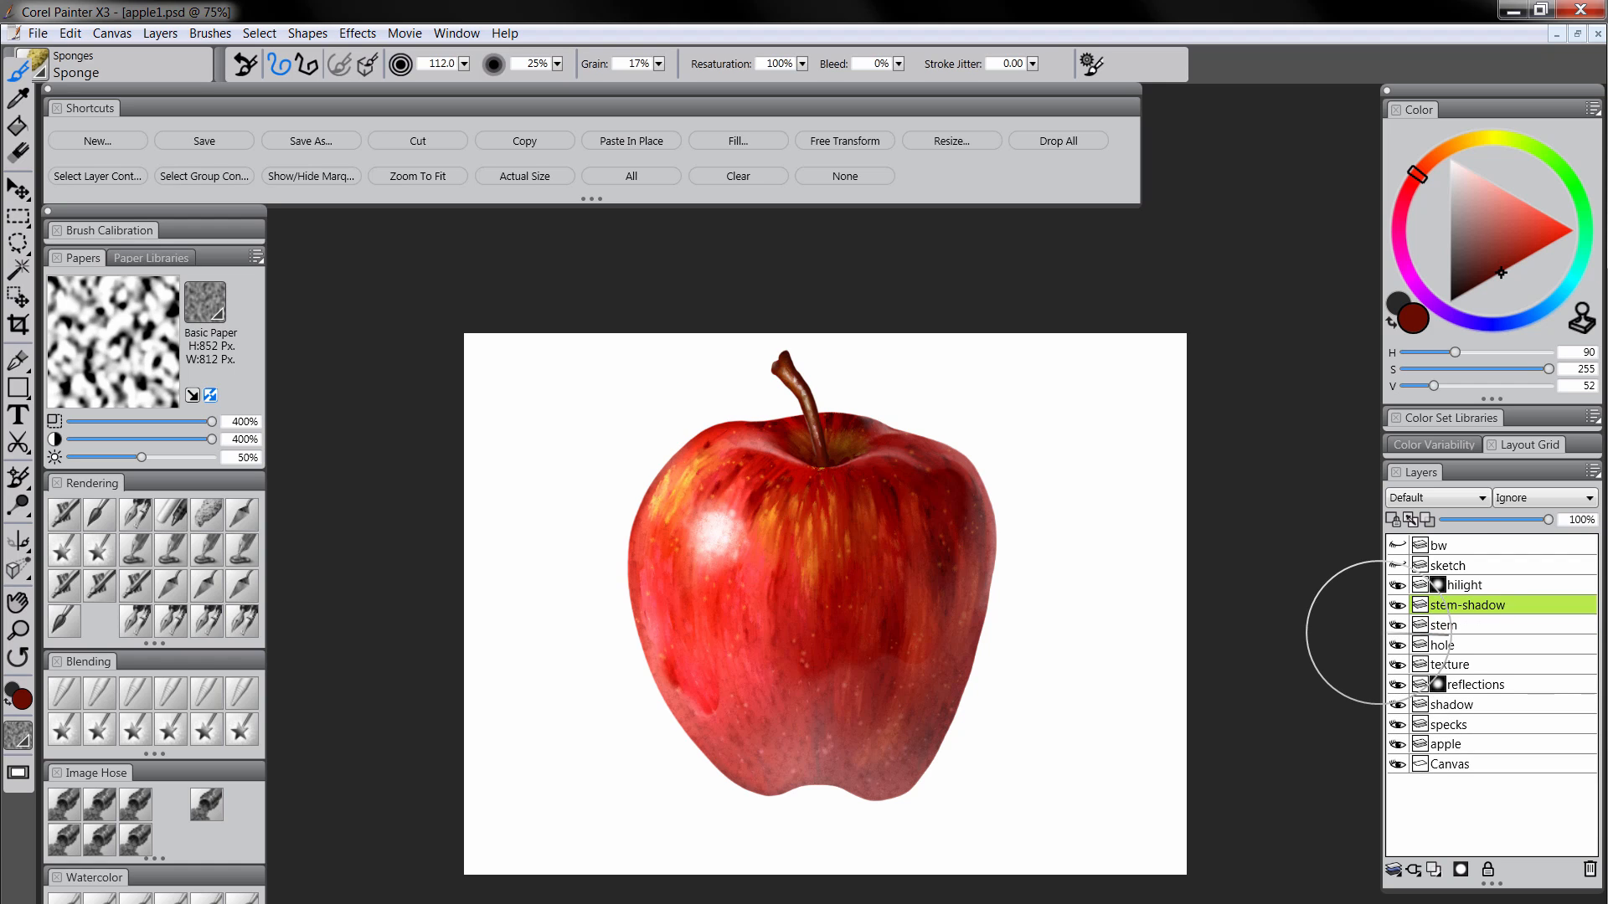
{"action": "left_click", "coordinate": [1457, 499]}
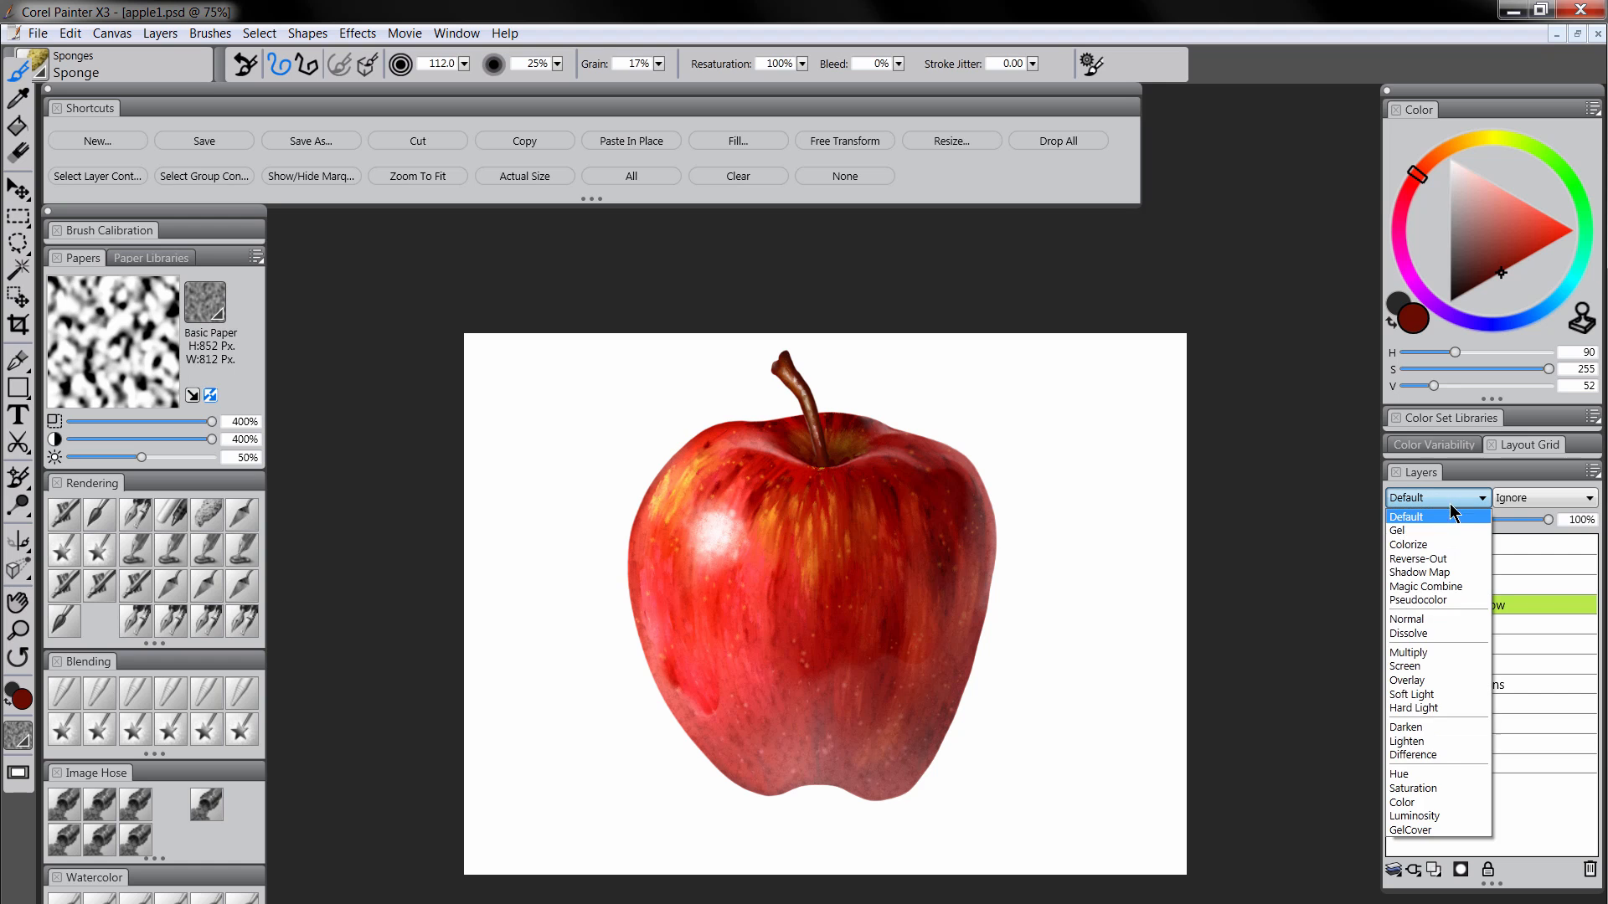
{"action": "left_click", "coordinate": [1424, 652]}
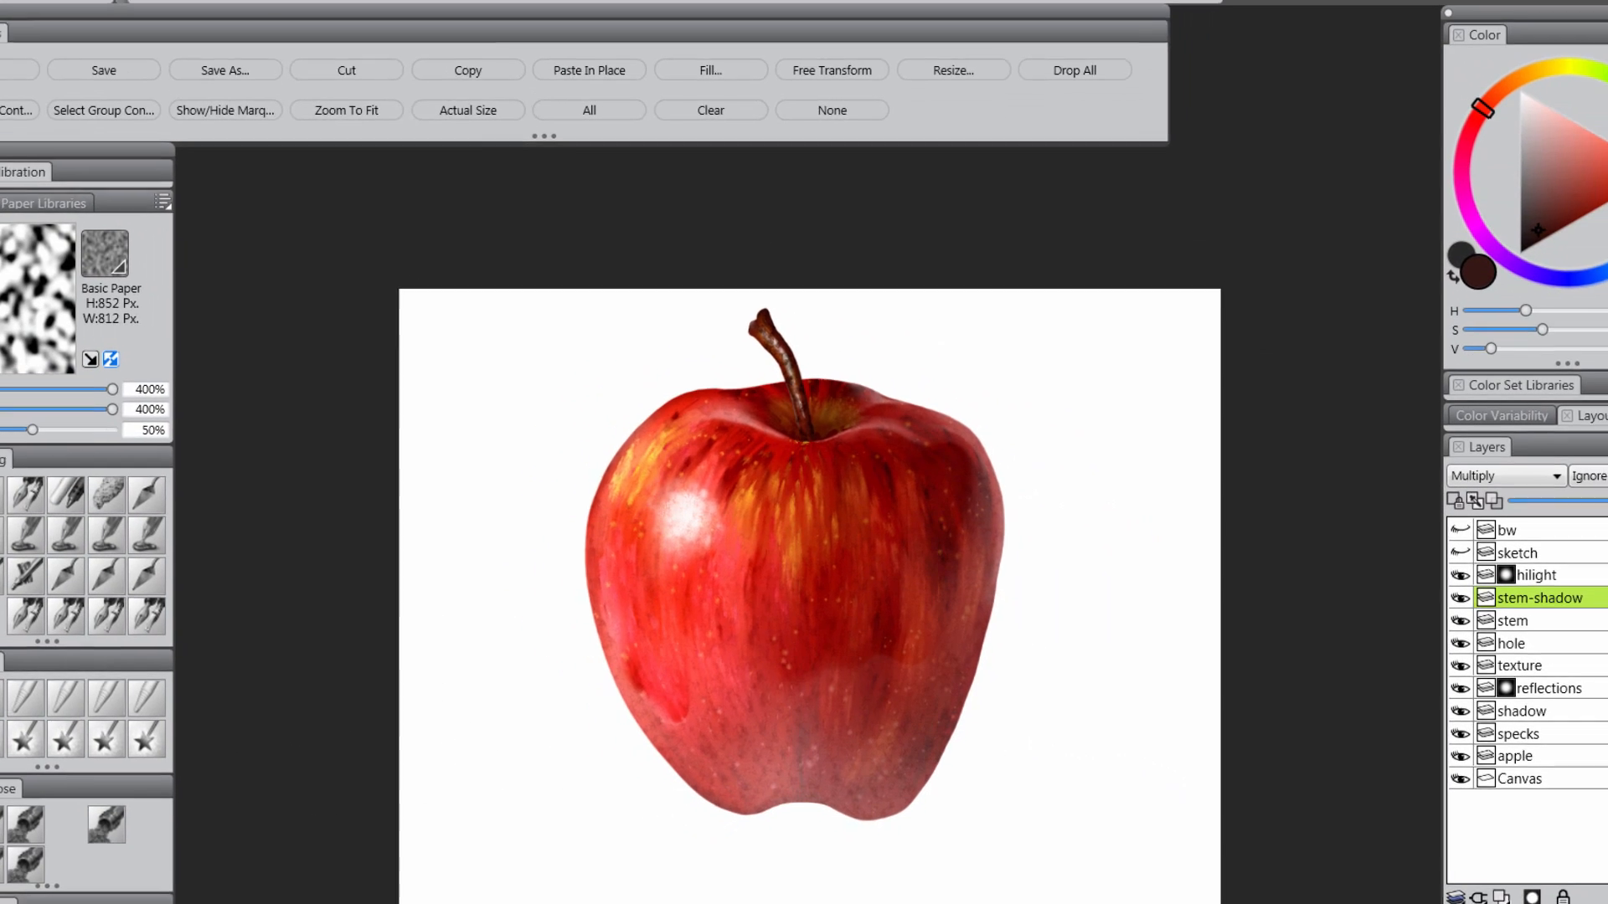
Set the main colour to white and choose the Square Chalk brush for working on the stem-shadow layer
{"action": "key", "text": "m"}
{"action": "left_click", "coordinate": [727, 336]}
{"action": "left_click", "coordinate": [745, 343]}
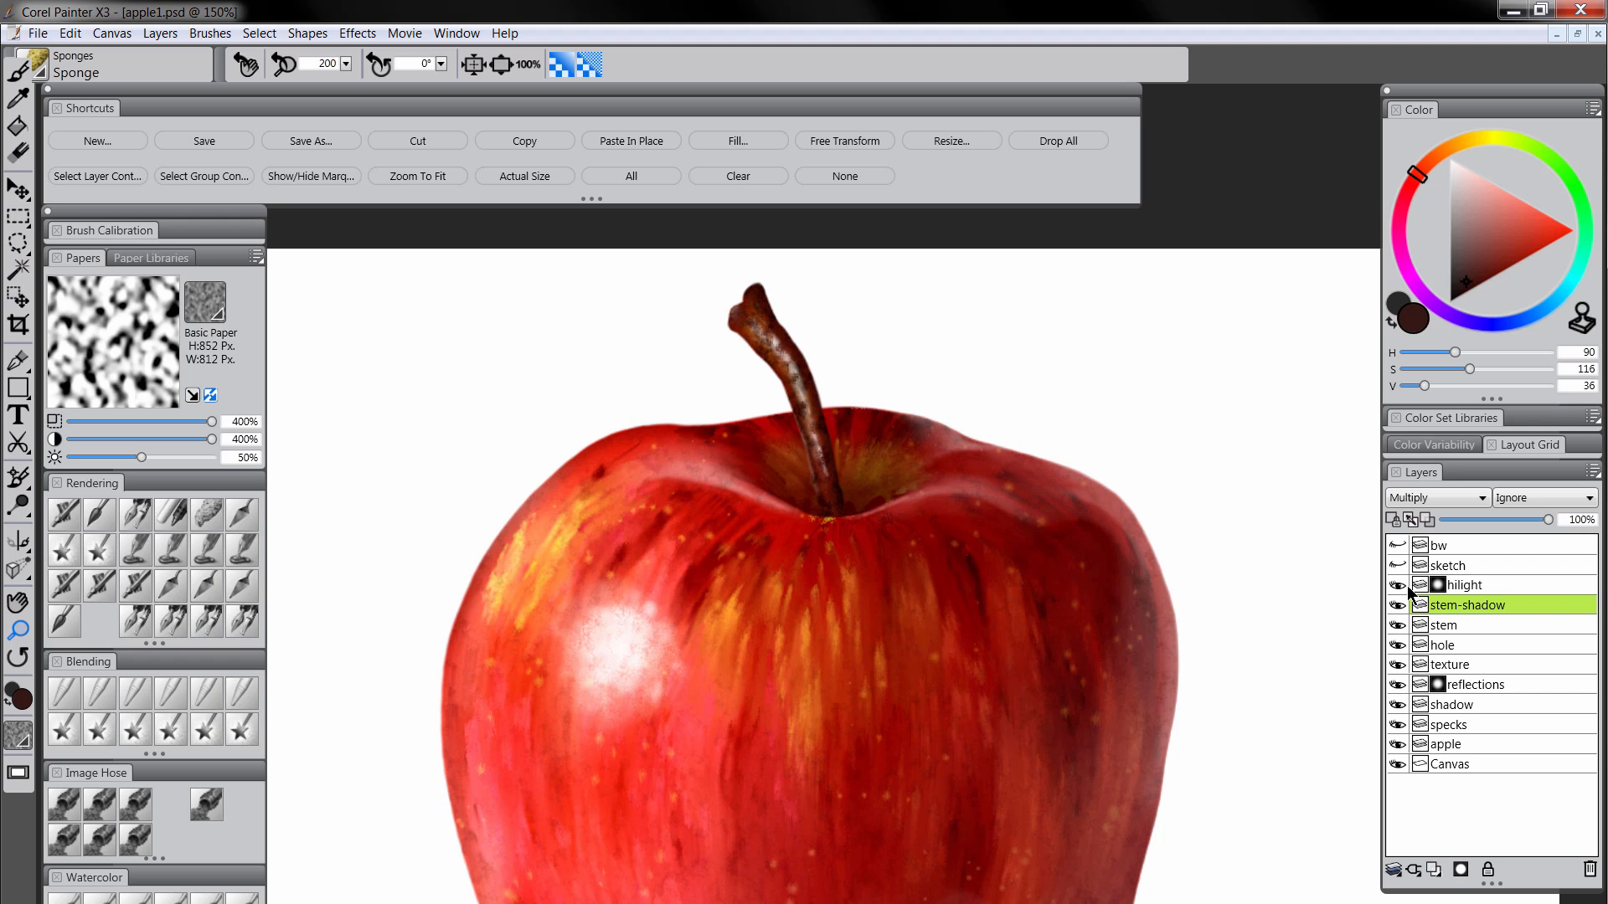
{"action": "left_click_drag", "start_coordinate": [1464, 289], "coordinate": [1434, 123]}
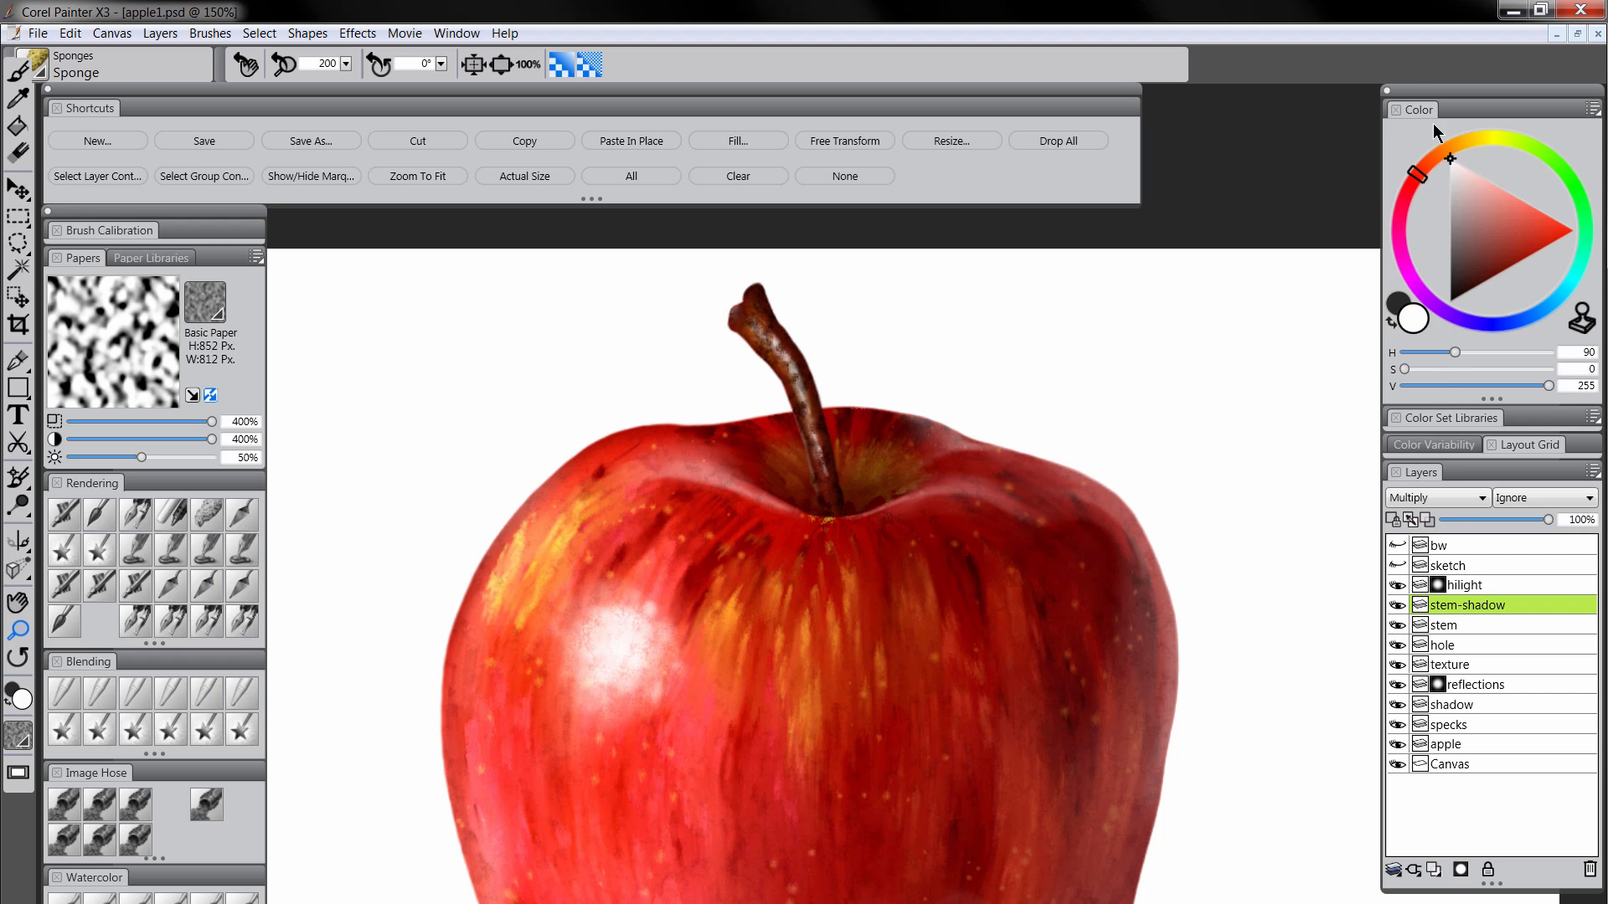
{"action": "left_click", "coordinate": [172, 521]}
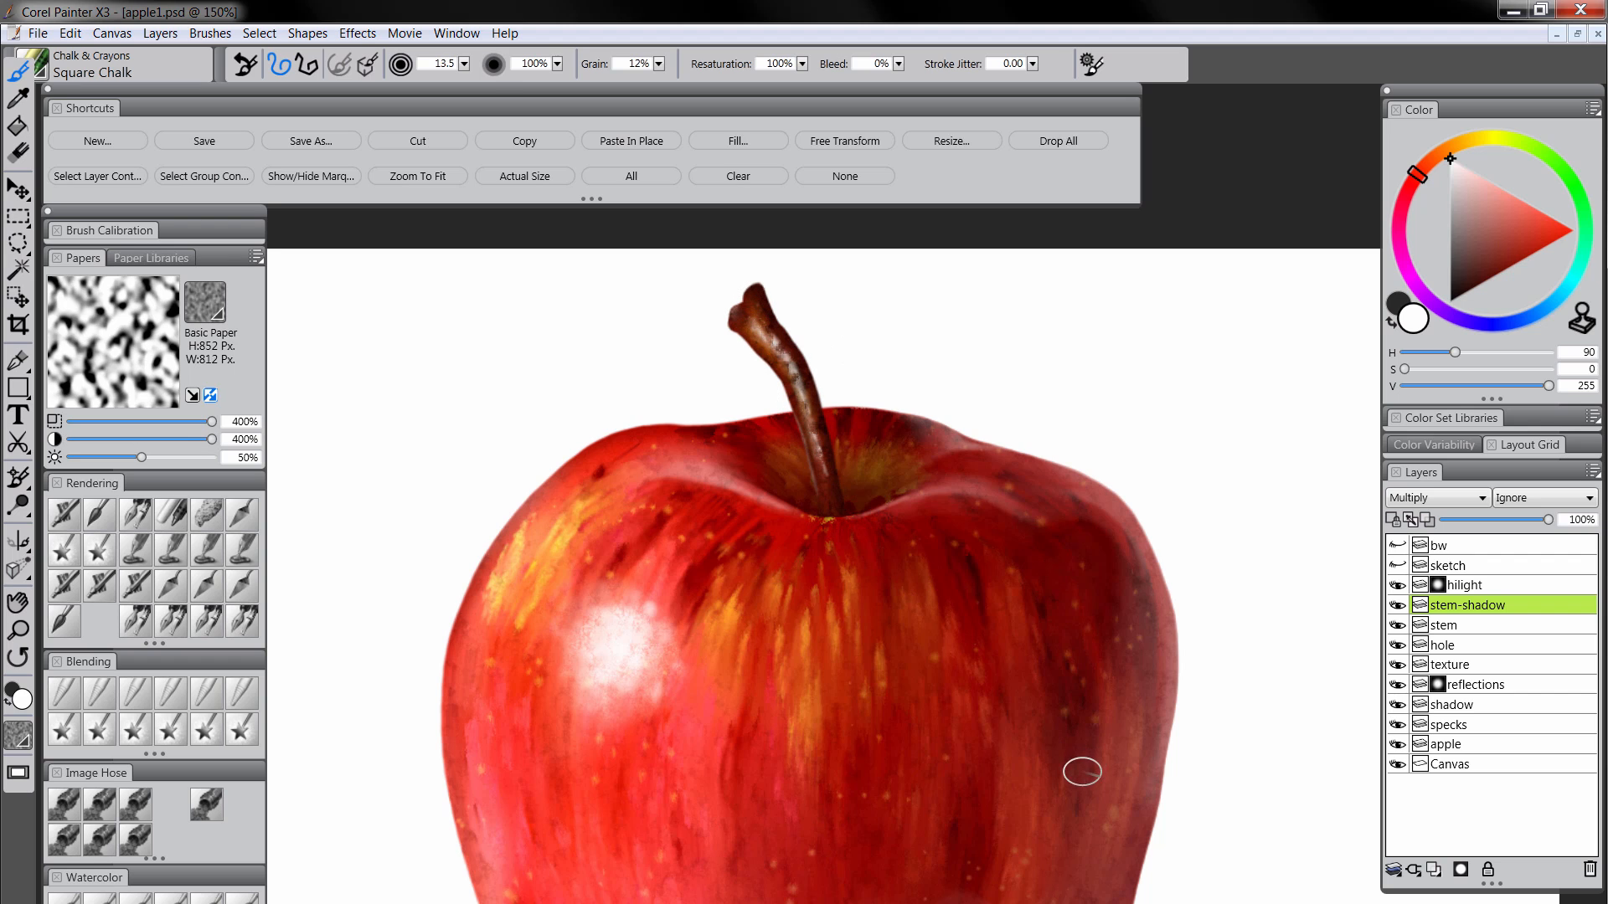
Examine the whole apple on the canvas at reduced magnification
{"action": "key", "text": "m"}
{"action": "left_click", "coordinate": [854, 644], "text": "alt"}
{"action": "left_click", "coordinate": [854, 644], "text": "alt"}
{"action": "left_click", "coordinate": [886, 683], "text": "alt"}
{"action": "left_click", "coordinate": [898, 692], "text": "alt"}
{"action": "left_click", "coordinate": [917, 720], "text": "alt"}
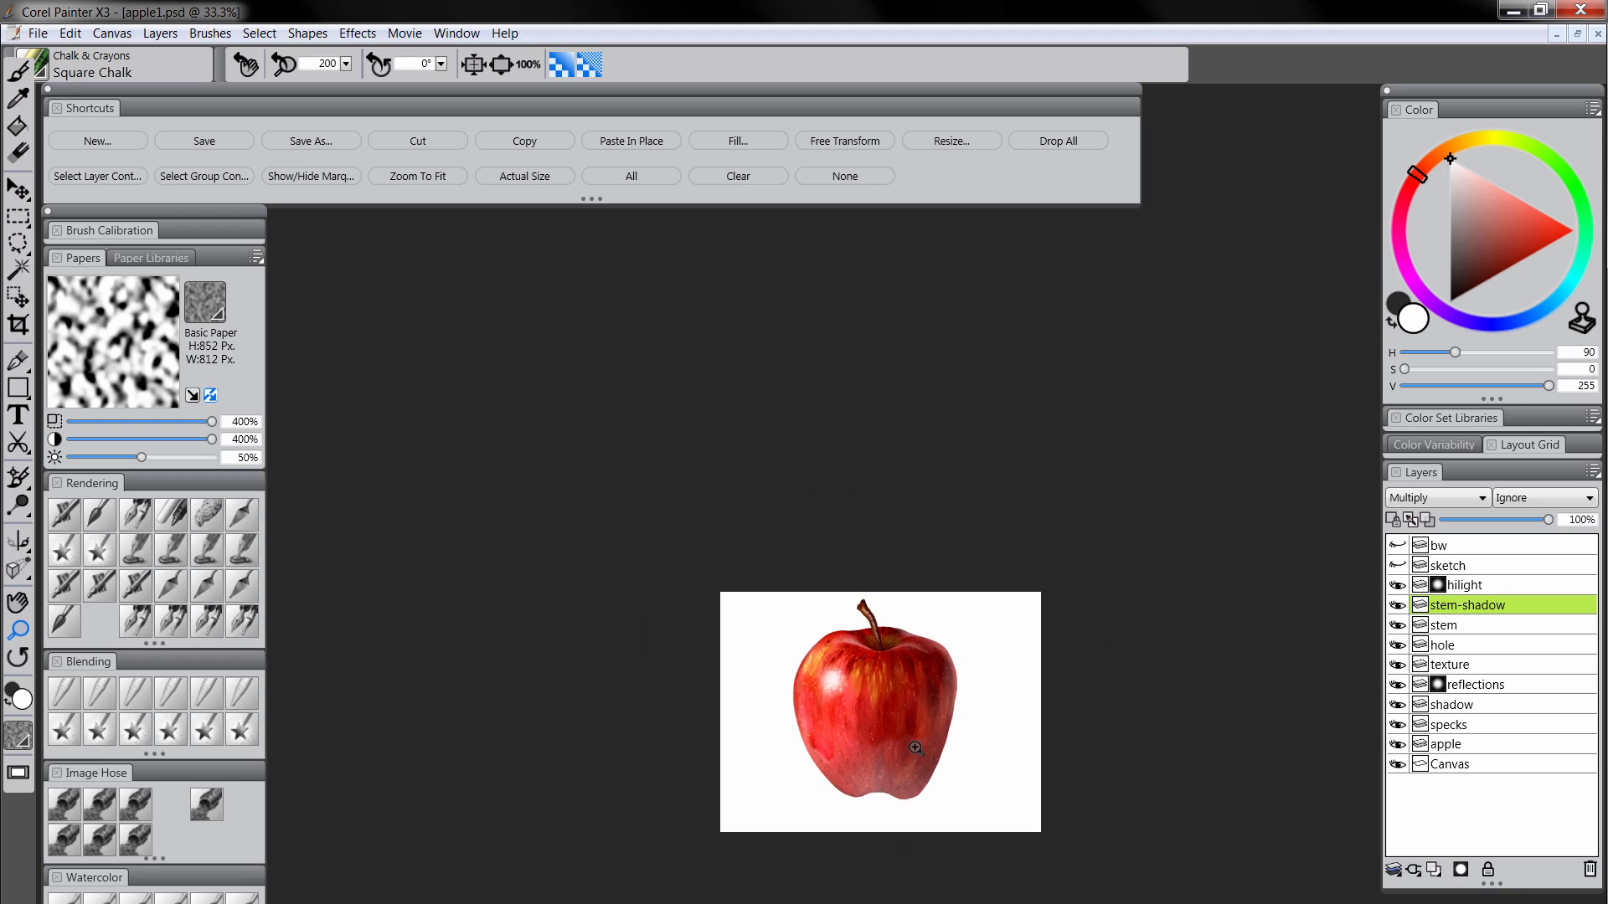
{"action": "left_click", "coordinate": [915, 747]}
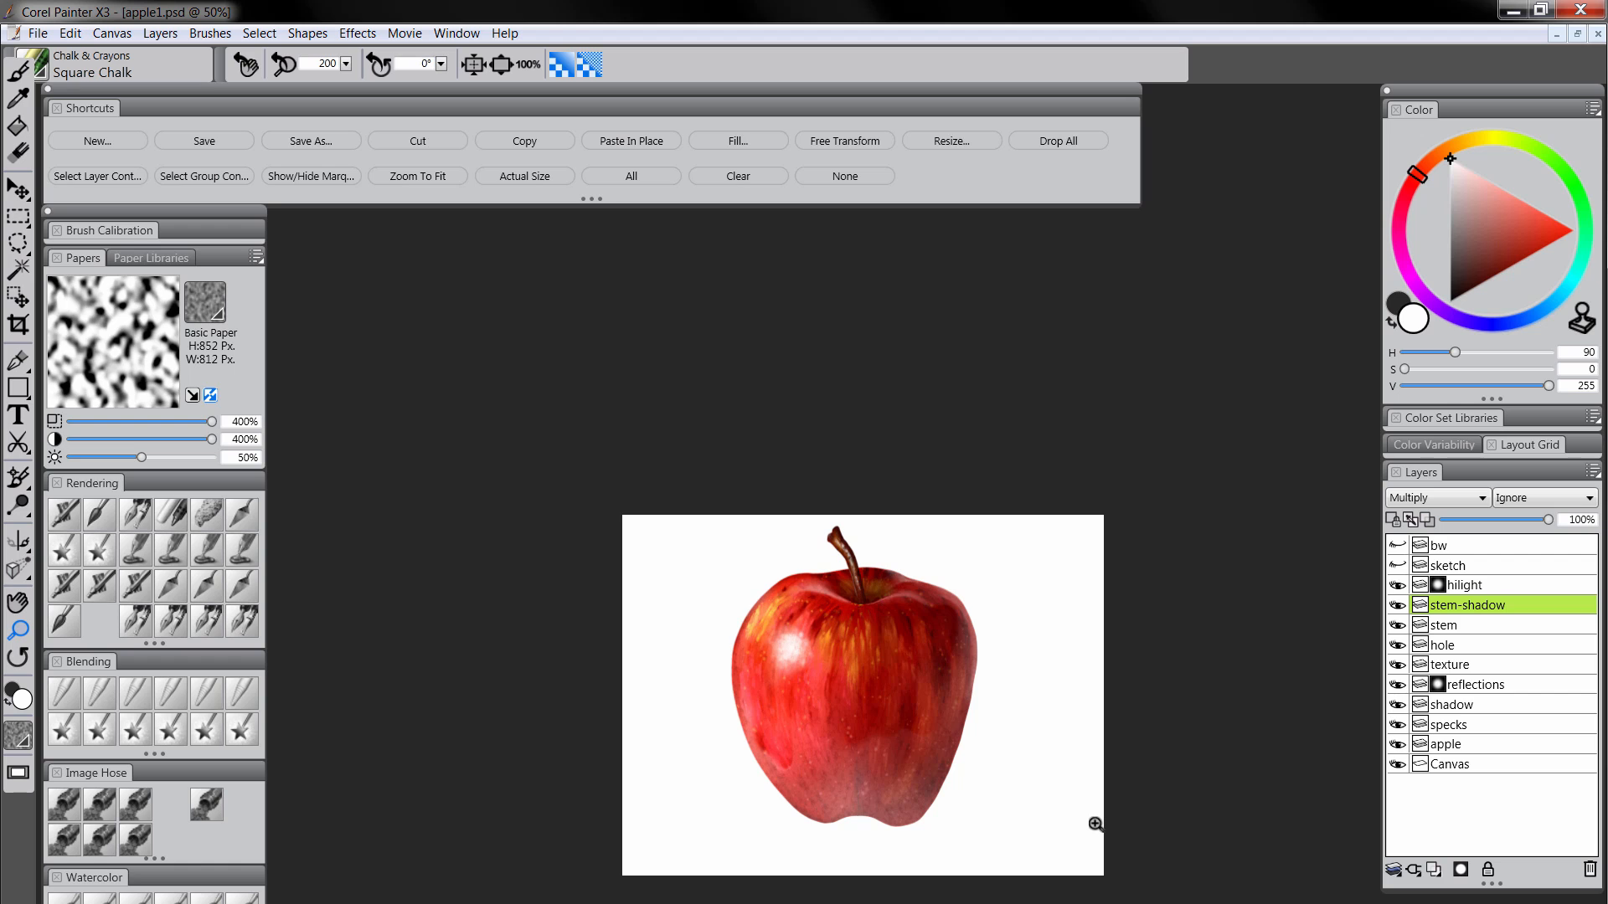
{"action": "left_click", "coordinate": [903, 837]}
{"action": "left_click", "coordinate": [904, 839]}
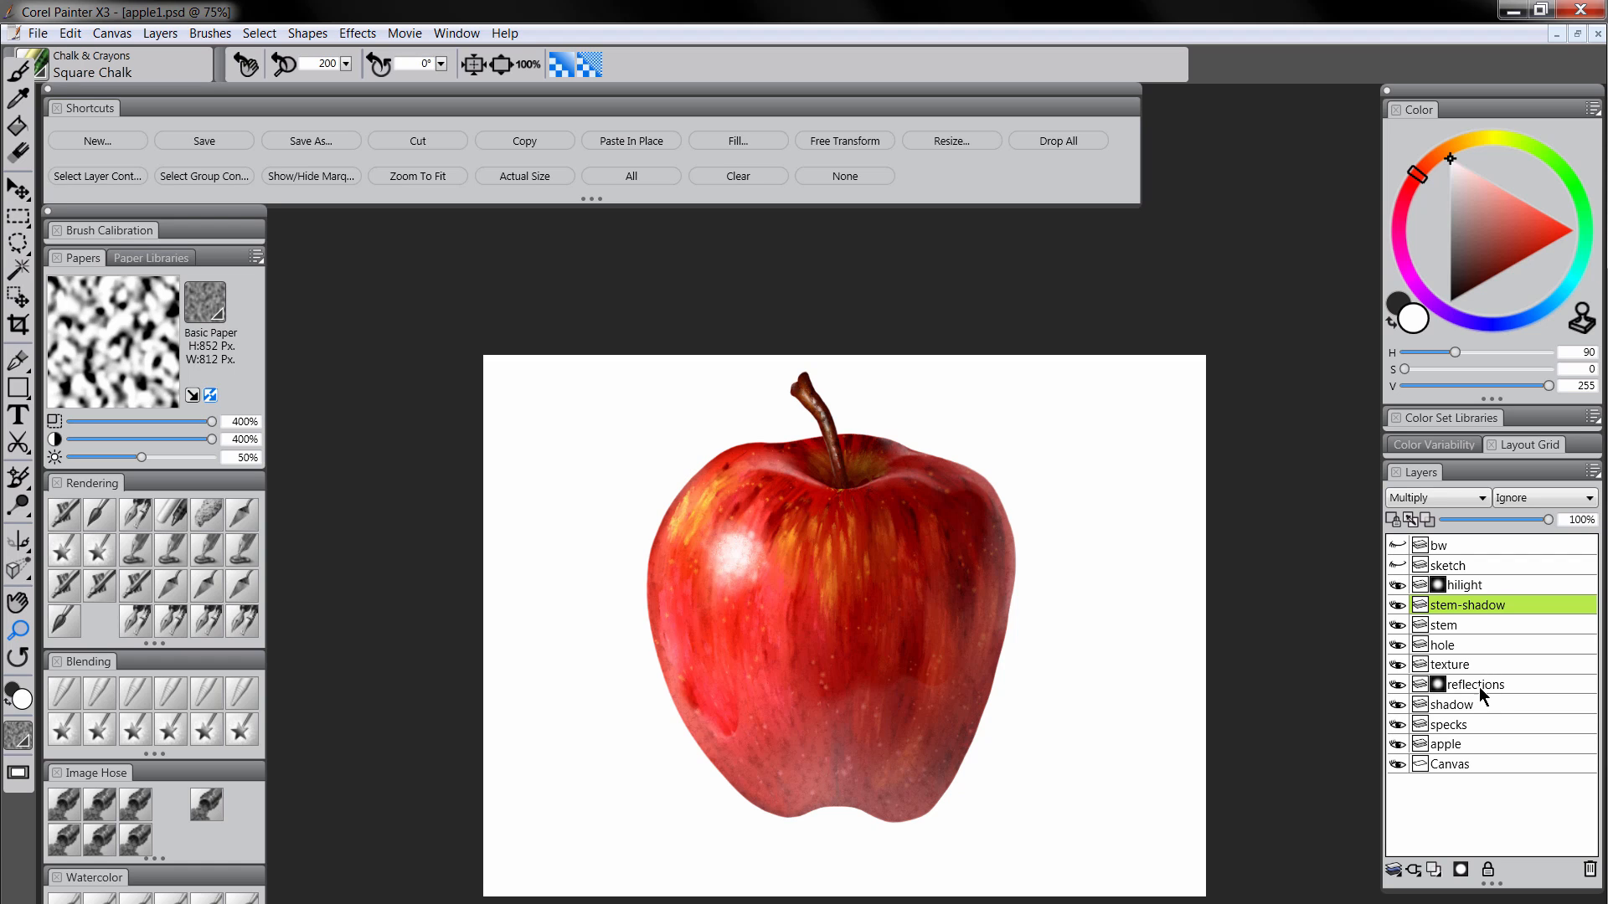
Load the apple layer's content as a selection
{"action": "left_click", "coordinate": [1457, 743]}
{"action": "right_click", "coordinate": [1457, 747]}
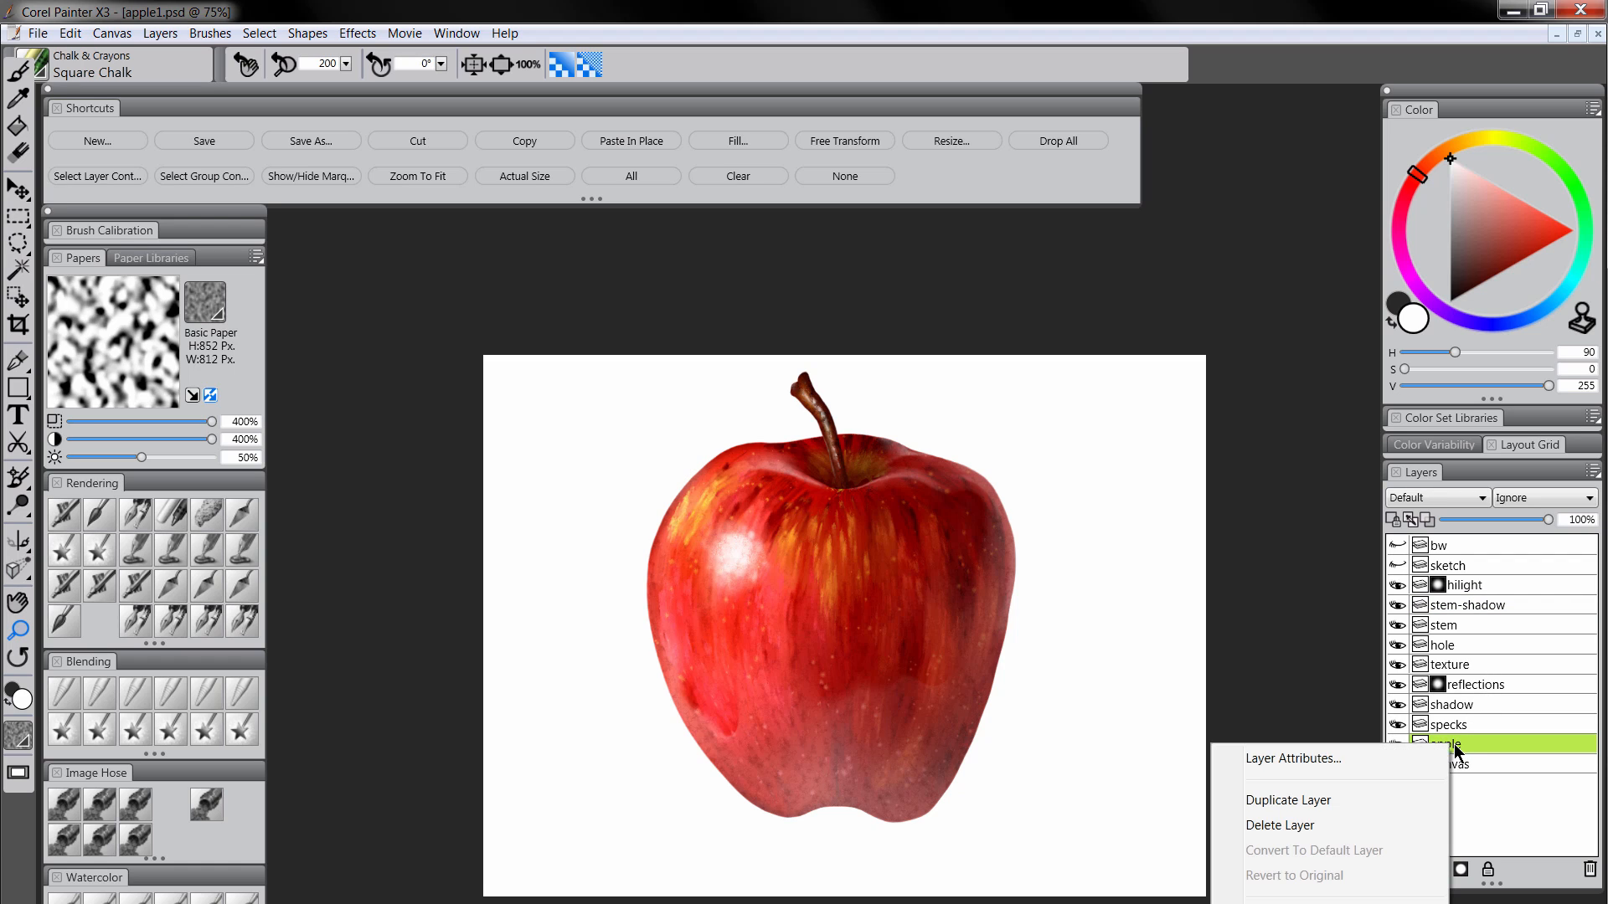
{"action": "left_click", "coordinate": [1353, 901]}
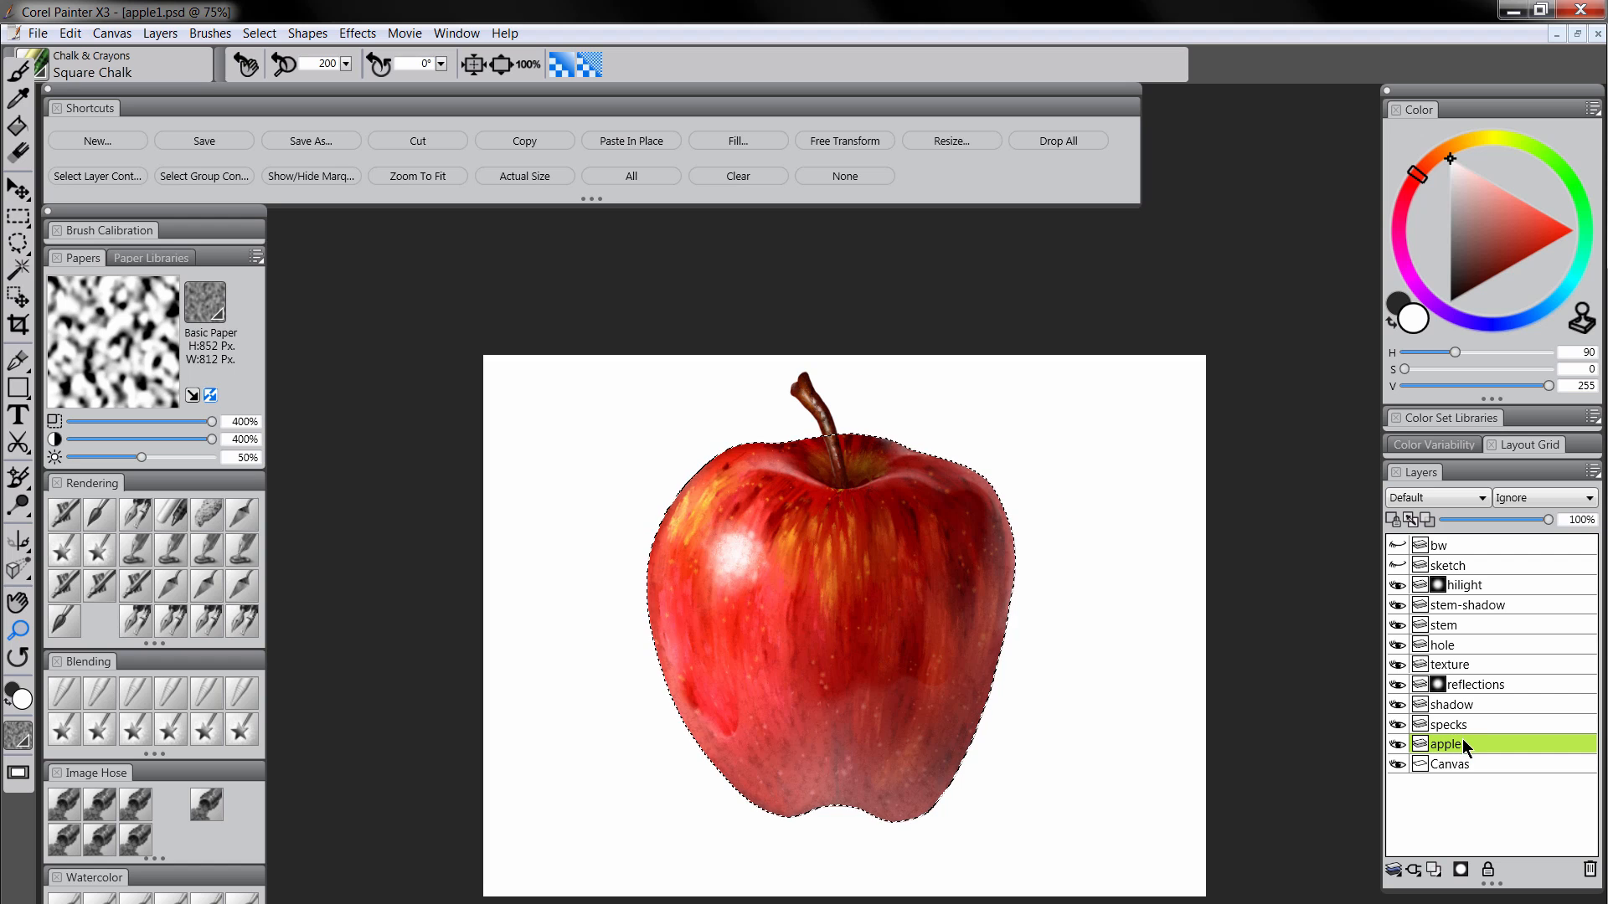
Add a new layer above reflections, name it edge, and hide the selection marquee
{"action": "left_click", "coordinate": [1437, 685]}
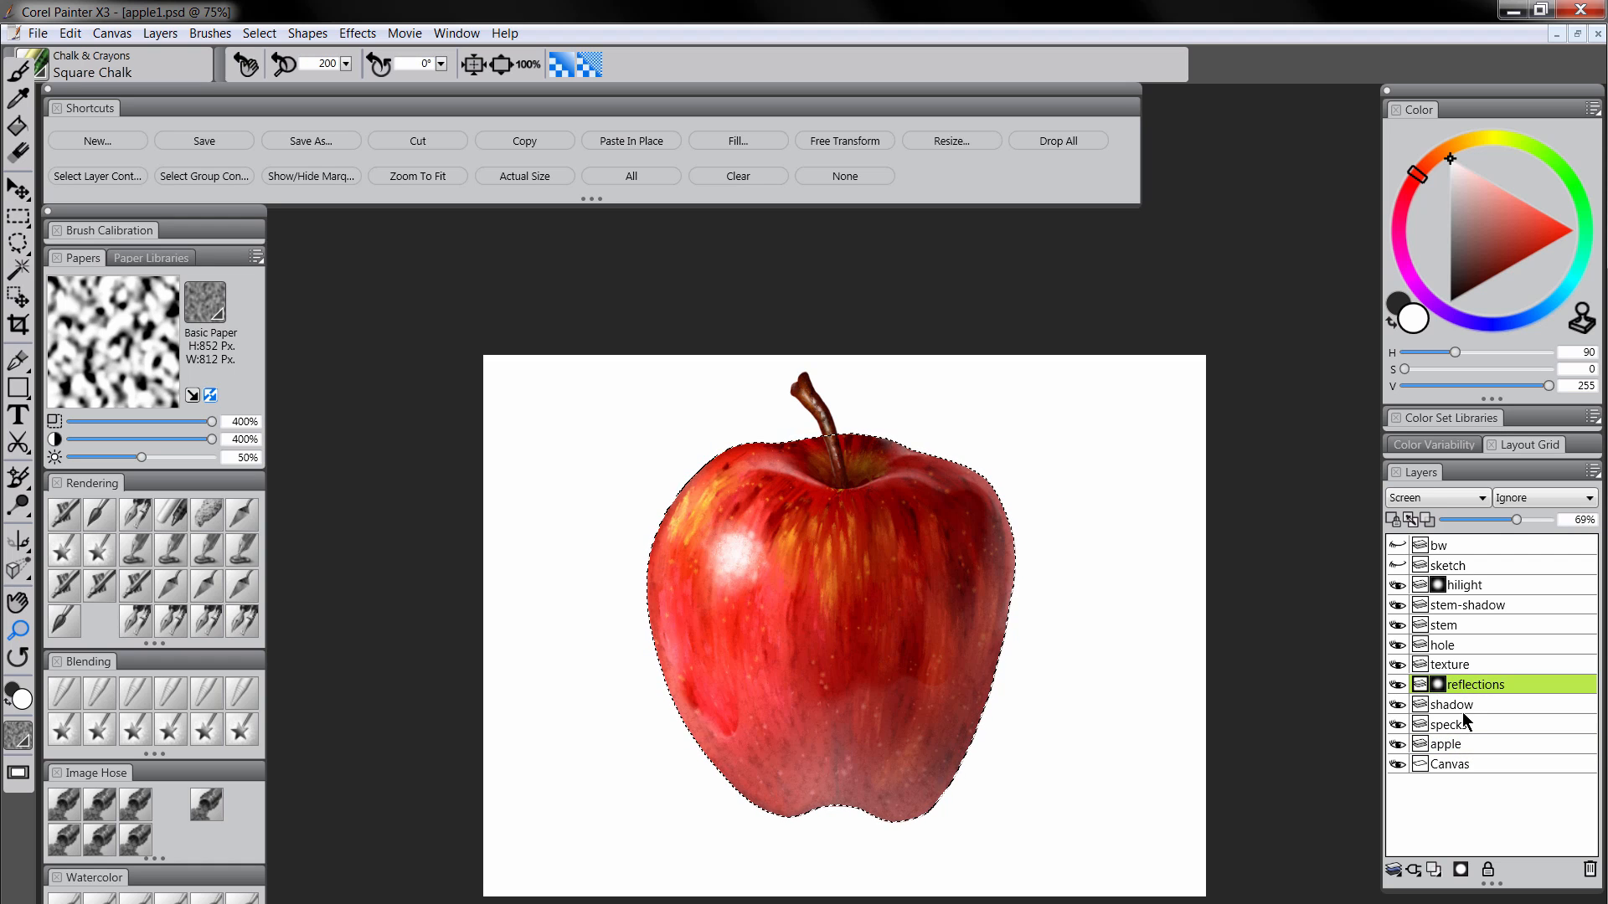
{"action": "left_click", "coordinate": [1434, 868]}
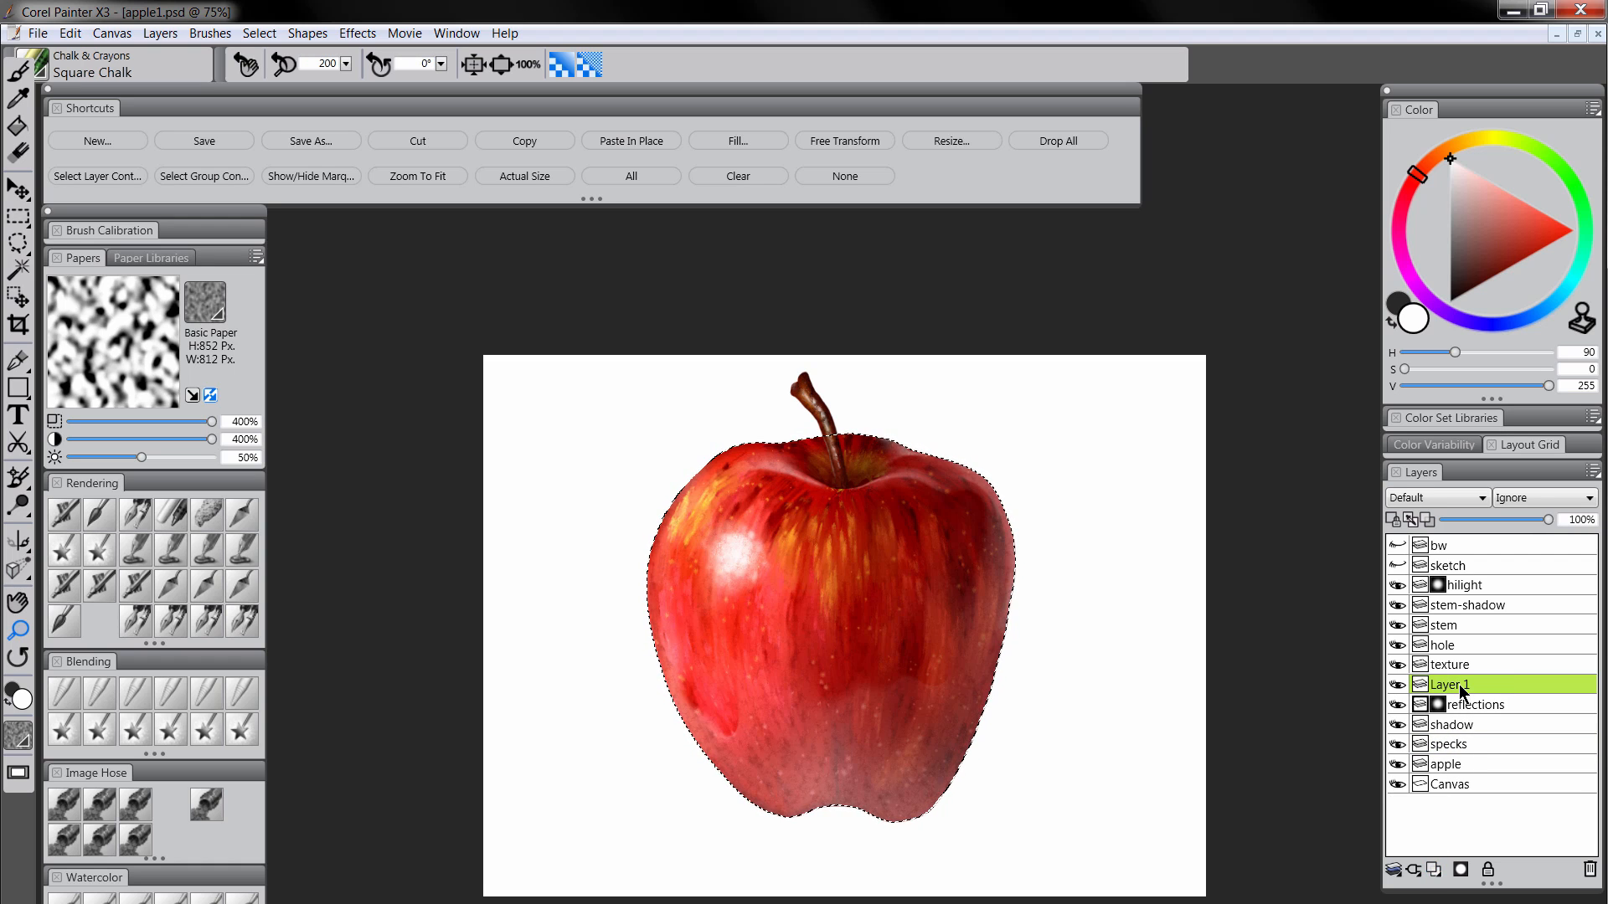
{"action": "double_click", "coordinate": [1458, 685]}
{"action": "type", "text": "edge"}
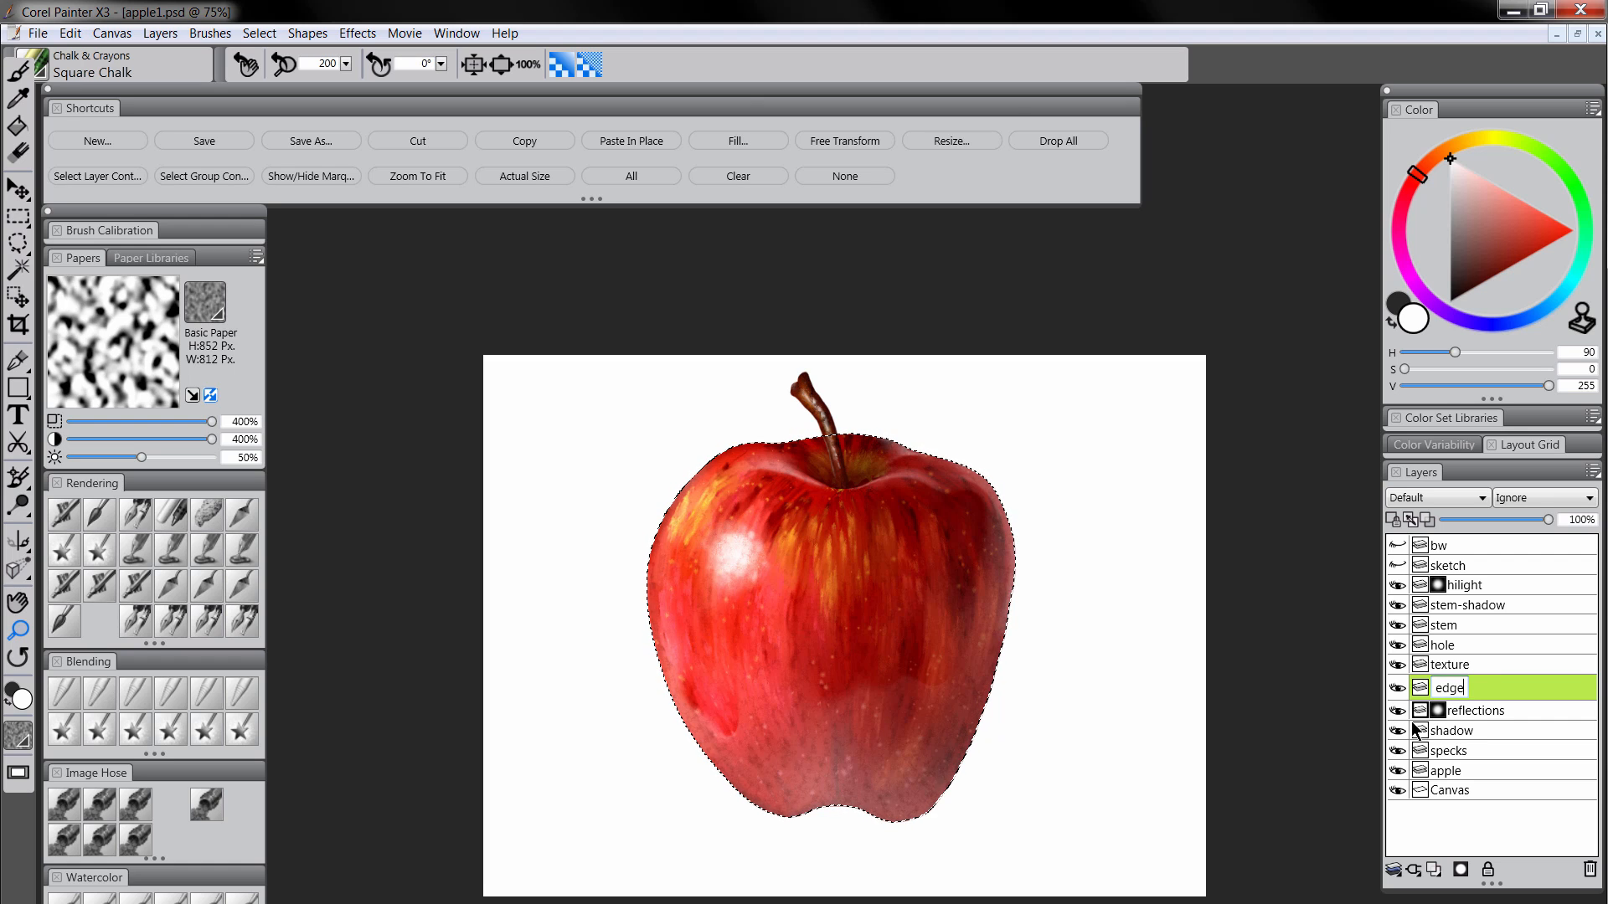
{"action": "key", "text": "Return"}
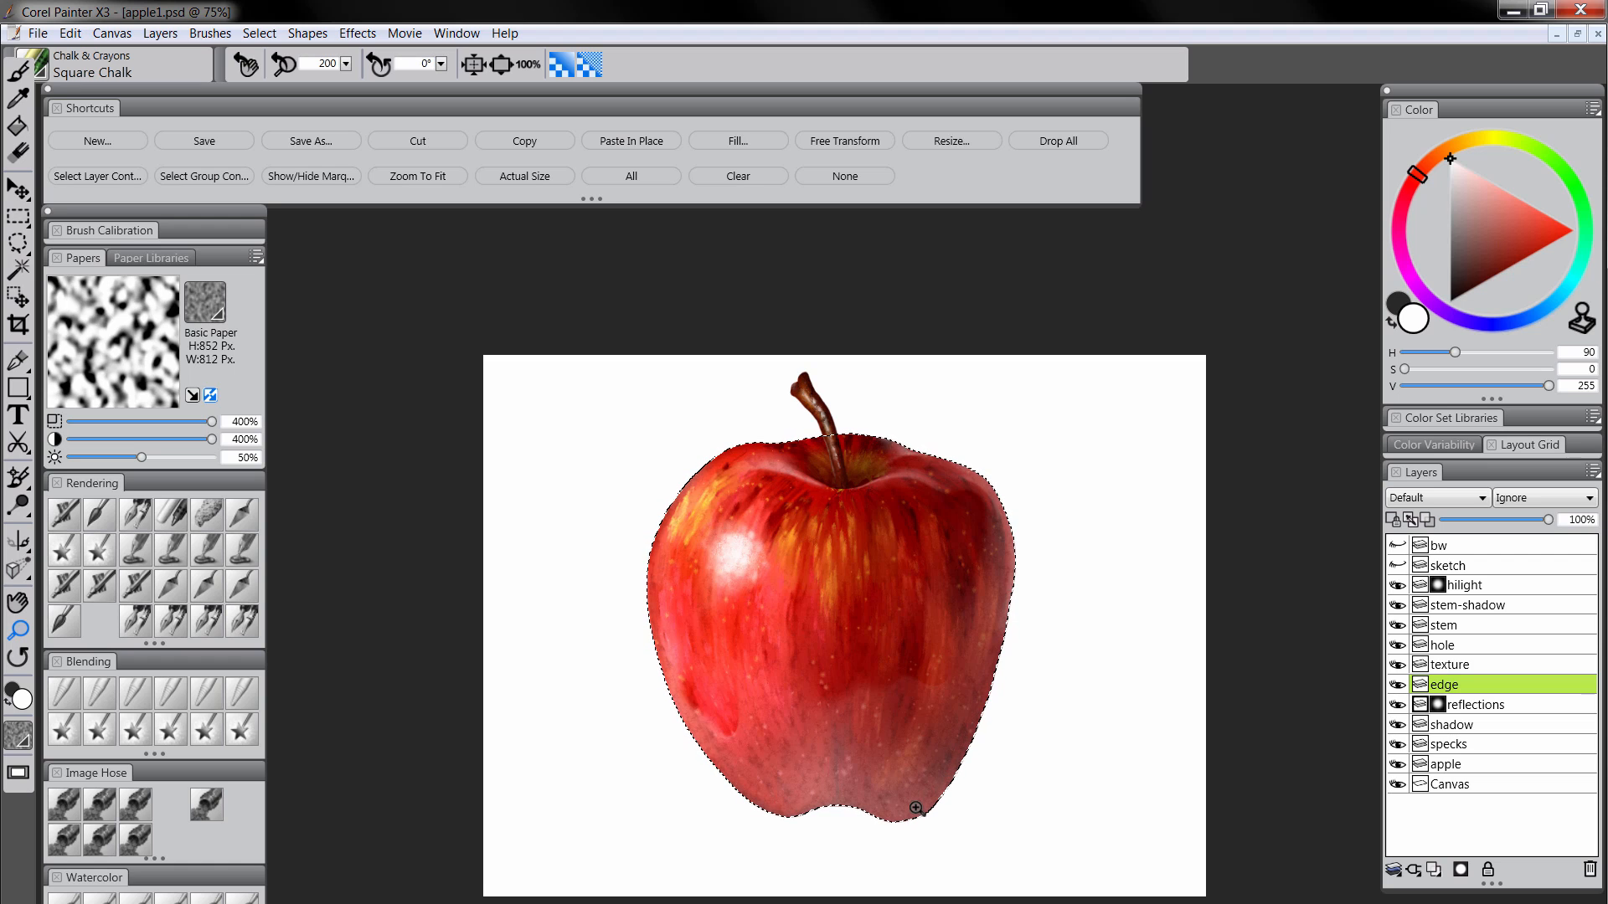
{"action": "key", "text": "ctrl+d"}
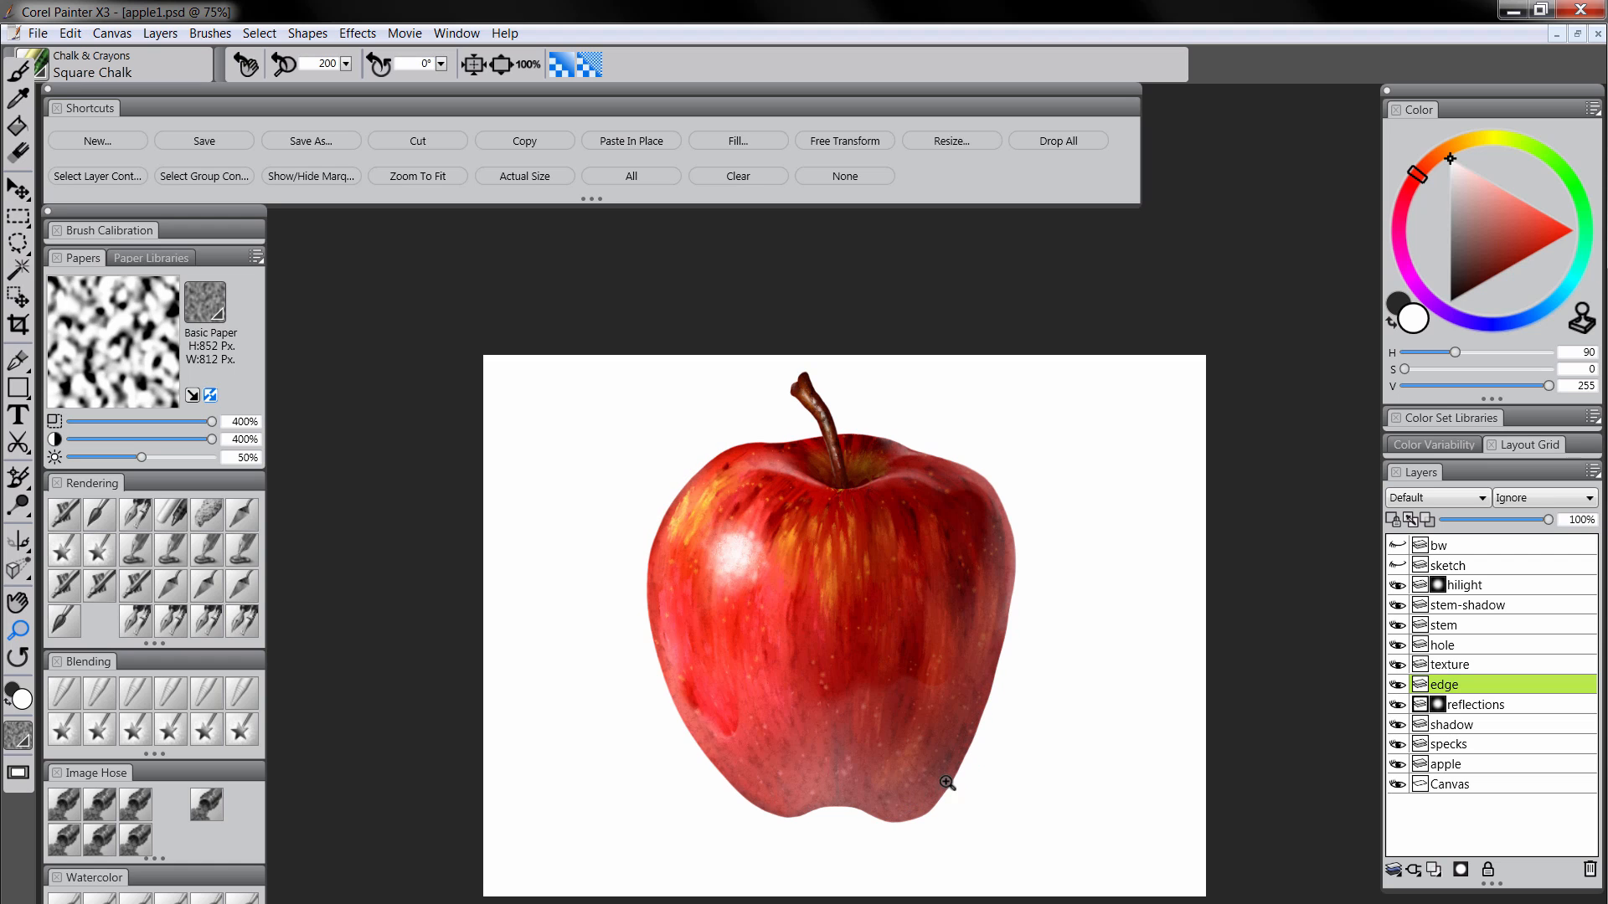
Airbrush white light along the apple's lower-right and left edges with Digital Airbrush at size 28.5, and smear it with Distorto at size 56.1
{"action": "left_click", "coordinate": [72, 519]}
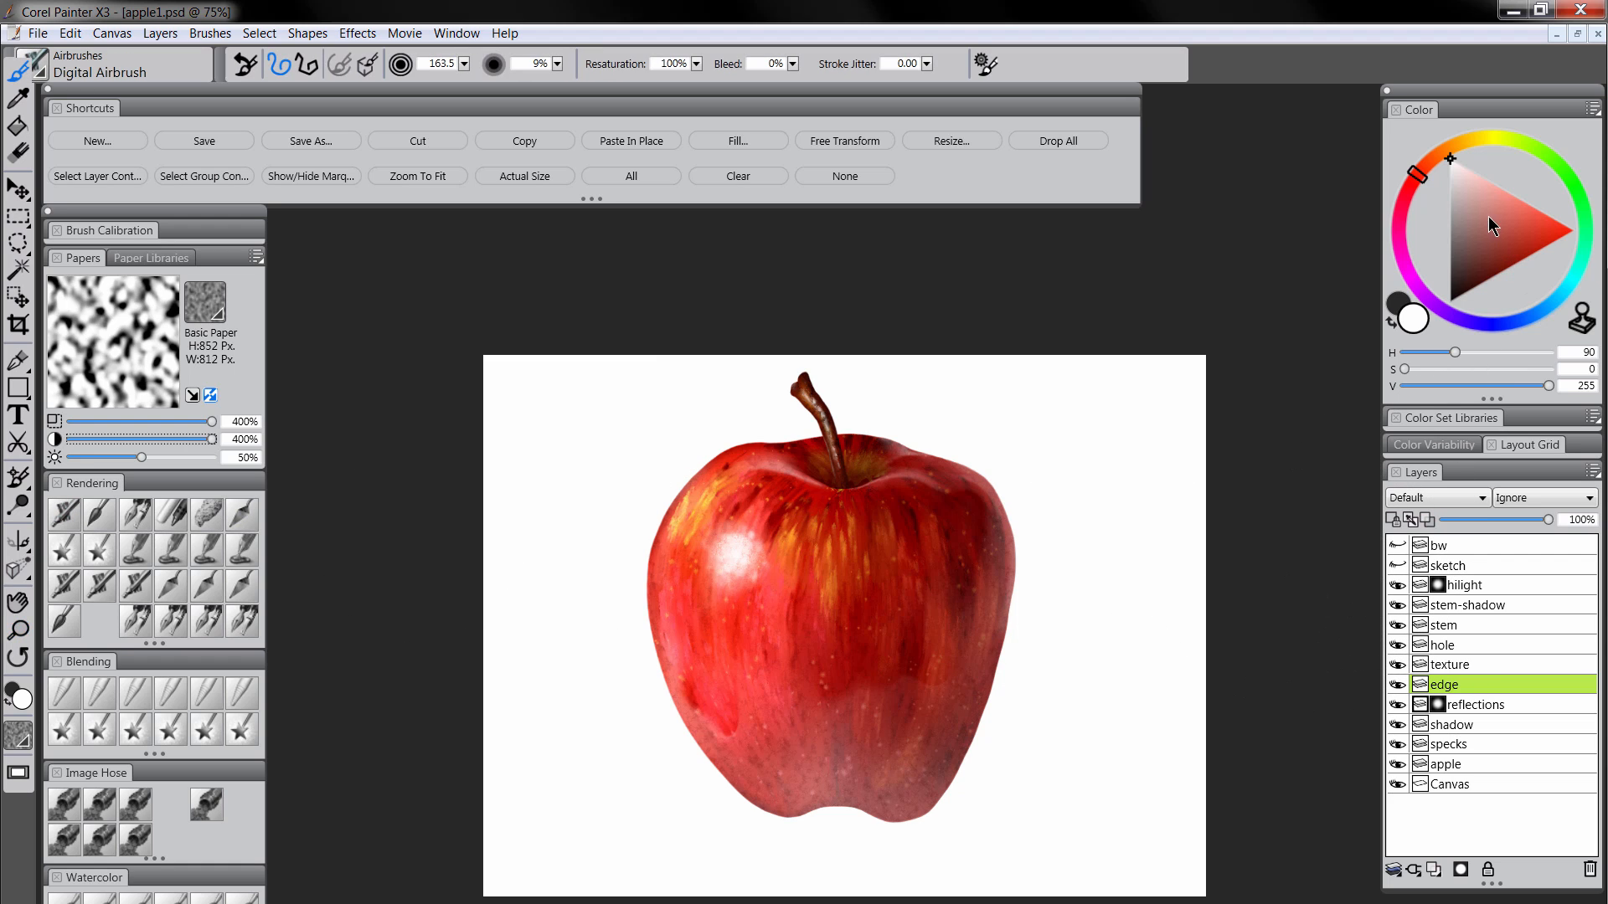
{"action": "mouse_move", "coordinate": [975, 760]}
{"action": "left_mouse_down"}
{"action": "mouse_move", "coordinate": [917, 826]}
{"action": "mouse_move", "coordinate": [938, 820]}
{"action": "mouse_move", "coordinate": [969, 761]}
{"action": "mouse_move", "coordinate": [940, 836]}
{"action": "mouse_move", "coordinate": [1002, 721]}
{"action": "mouse_move", "coordinate": [906, 834]}
{"action": "left_mouse_up"}
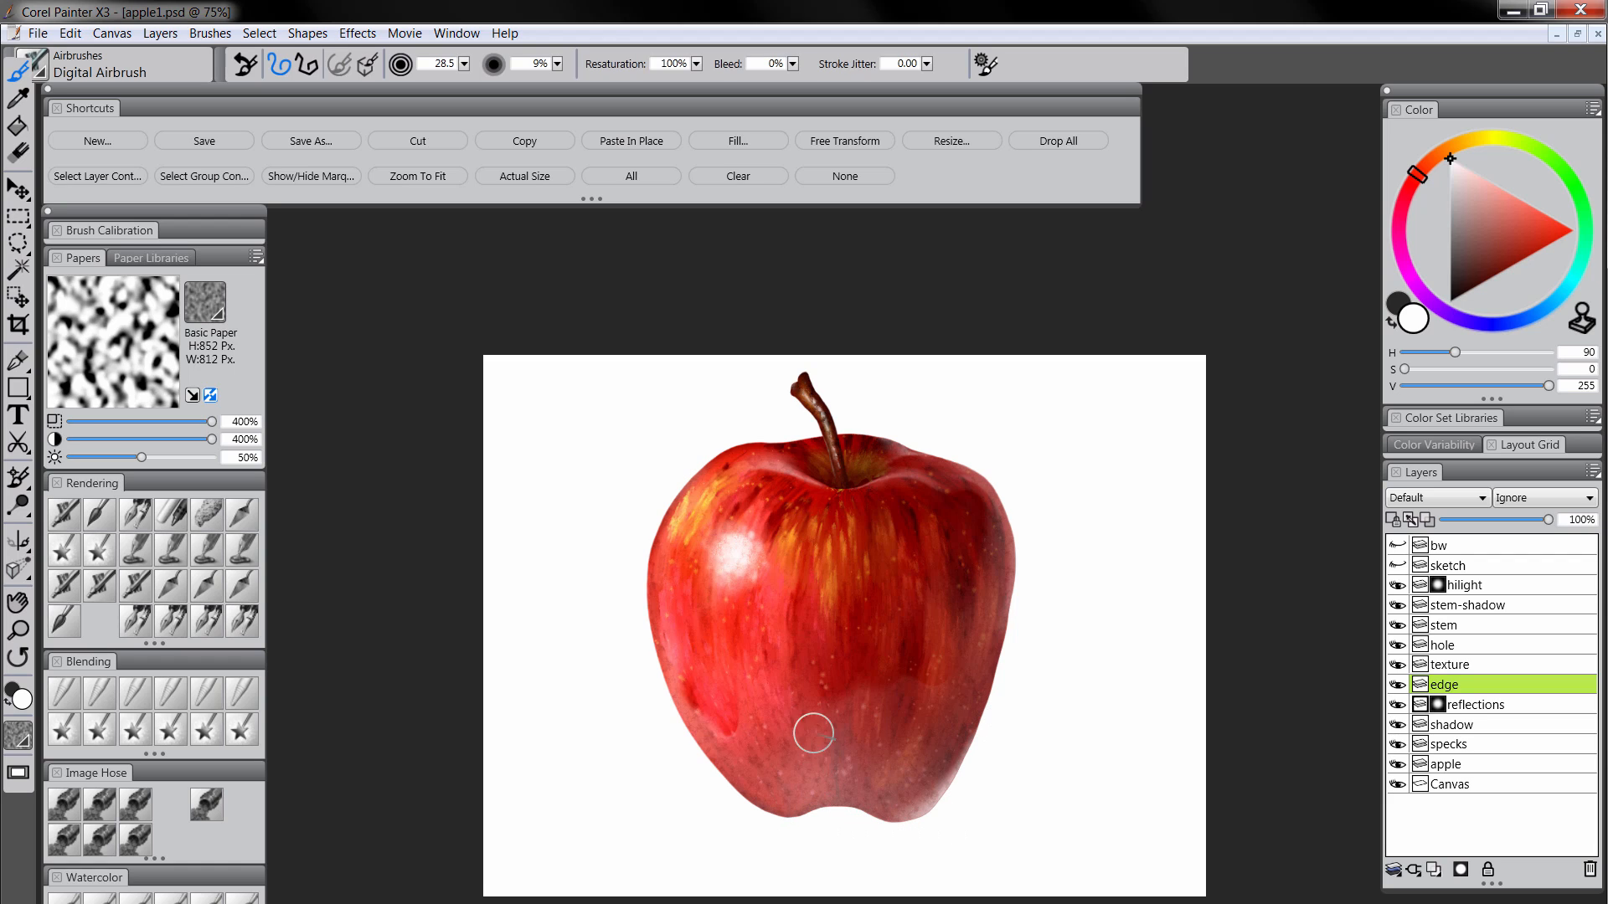
{"action": "mouse_move", "coordinate": [670, 711]}
{"action": "left_mouse_down"}
{"action": "mouse_move", "coordinate": [663, 600]}
{"action": "mouse_move", "coordinate": [680, 743]}
{"action": "mouse_move", "coordinate": [682, 588]}
{"action": "mouse_move", "coordinate": [673, 655]}
{"action": "left_mouse_up"}
{"action": "mouse_move", "coordinate": [682, 743]}
{"action": "left_mouse_down"}
{"action": "mouse_move", "coordinate": [683, 547]}
{"action": "mouse_move", "coordinate": [670, 669]}
{"action": "mouse_move", "coordinate": [712, 501]}
{"action": "mouse_move", "coordinate": [676, 570]}
{"action": "mouse_move", "coordinate": [700, 712]}
{"action": "left_mouse_up"}
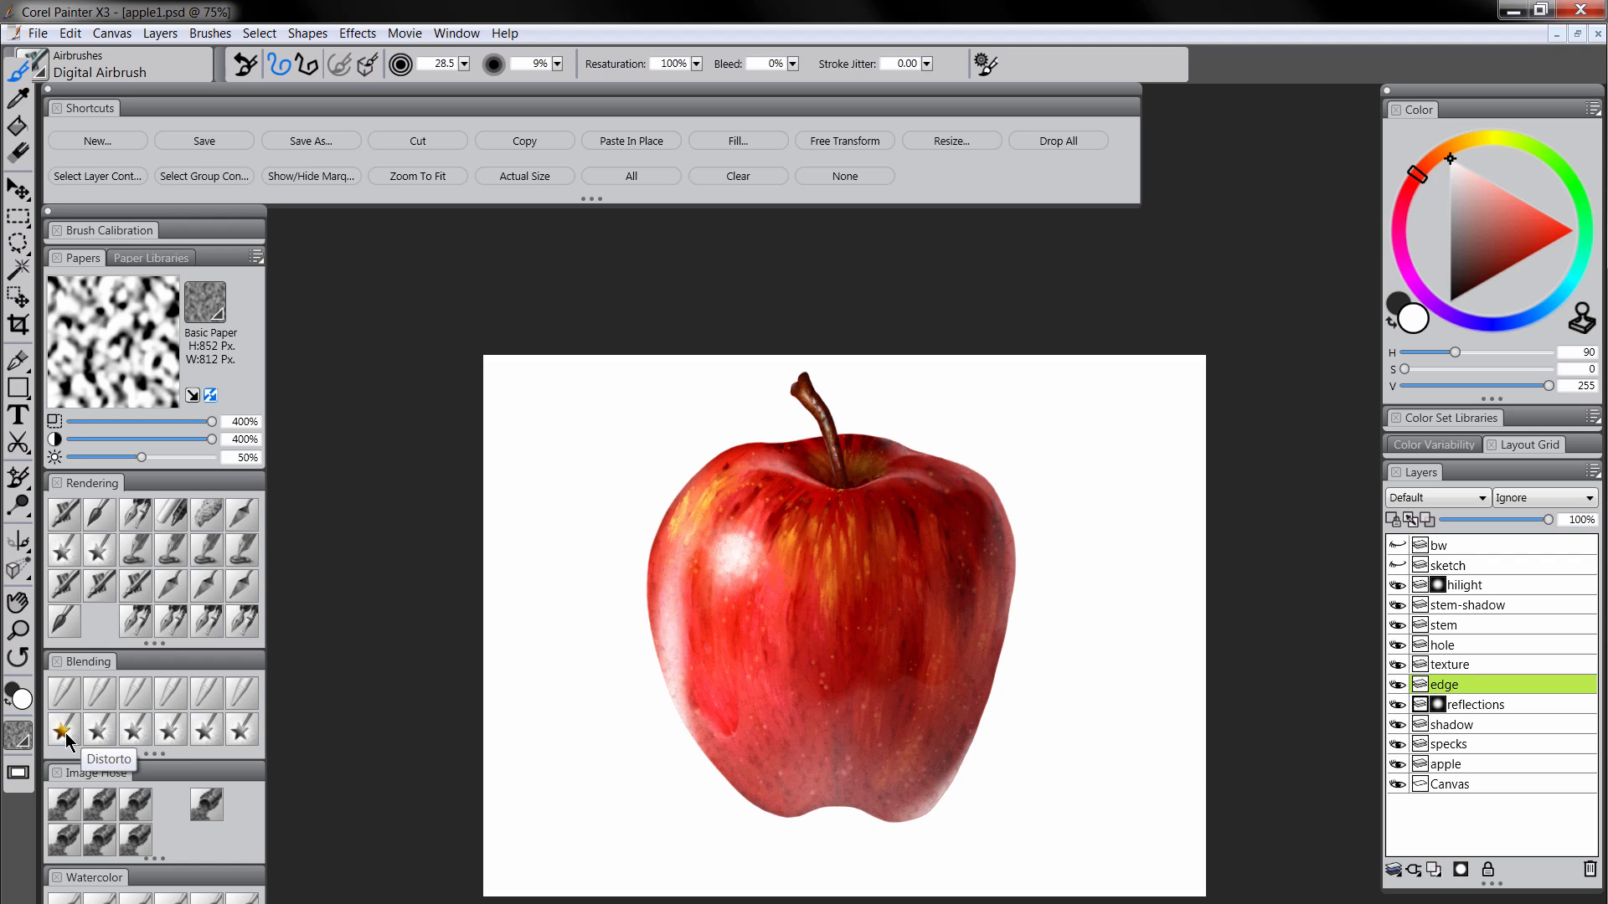
{"action": "left_click", "coordinate": [99, 732]}
{"action": "mouse_move", "coordinate": [711, 584]}
{"action": "left_mouse_down"}
{"action": "mouse_move", "coordinate": [706, 627]}
{"action": "mouse_move", "coordinate": [706, 587]}
{"action": "mouse_move", "coordinate": [684, 619]}
{"action": "mouse_move", "coordinate": [706, 554]}
{"action": "mouse_move", "coordinate": [701, 629]}
{"action": "mouse_move", "coordinate": [684, 585]}
{"action": "mouse_move", "coordinate": [702, 577]}
{"action": "mouse_move", "coordinate": [685, 602]}
{"action": "mouse_move", "coordinate": [702, 649]}
{"action": "left_mouse_up"}
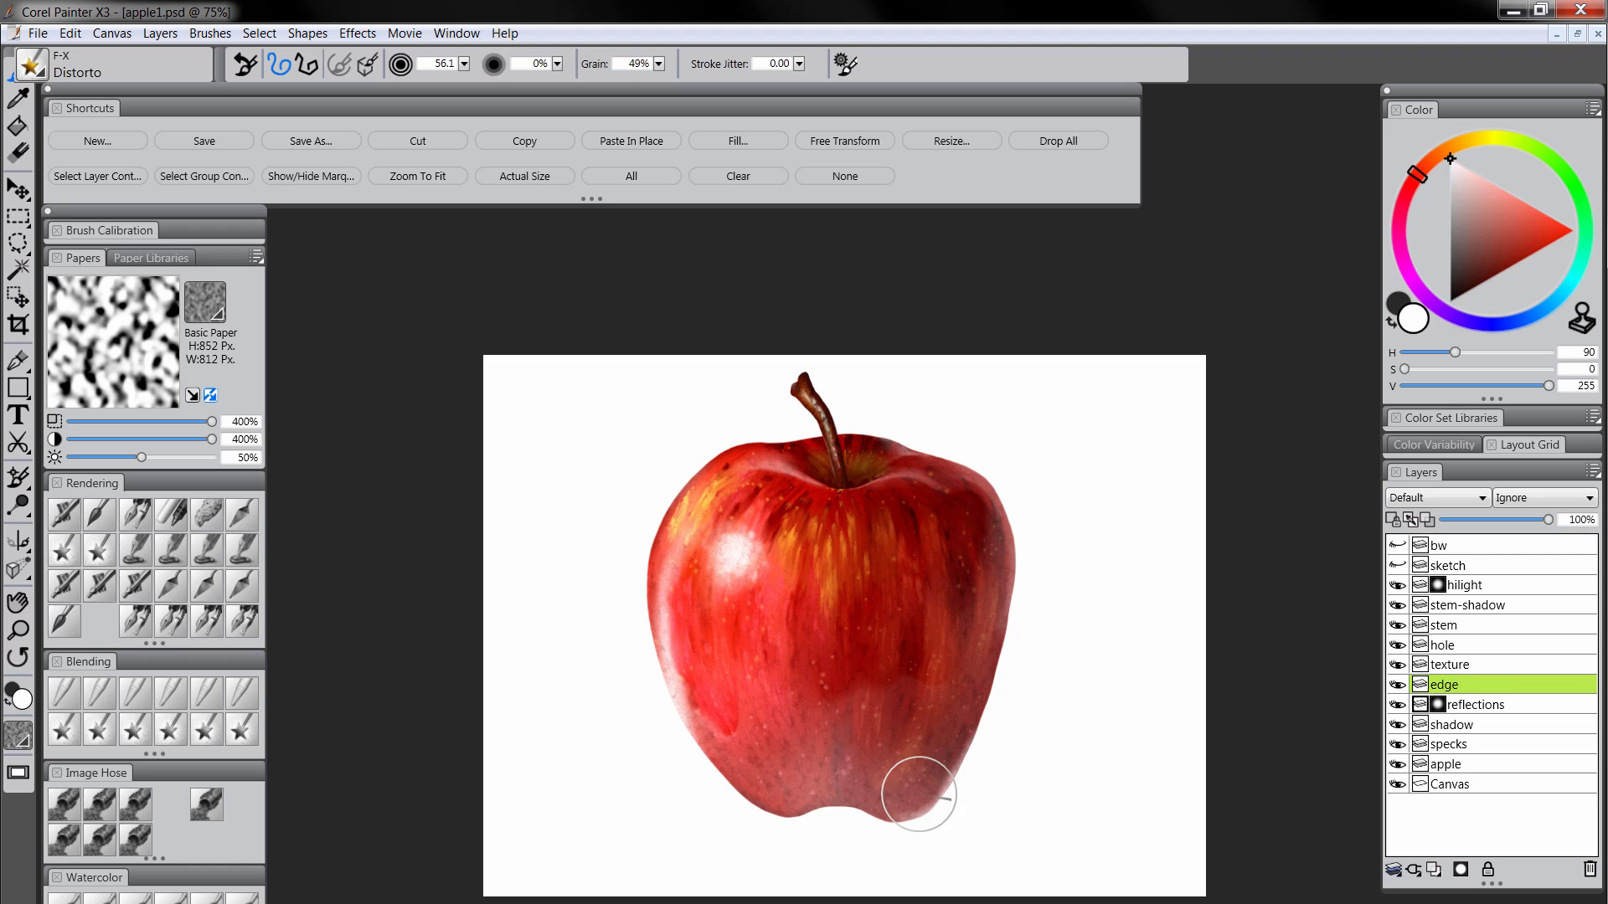
Target the reflections layer's mask with black and the Digital Airbrush at size 29.1
{"action": "left_click", "coordinate": [1475, 704]}
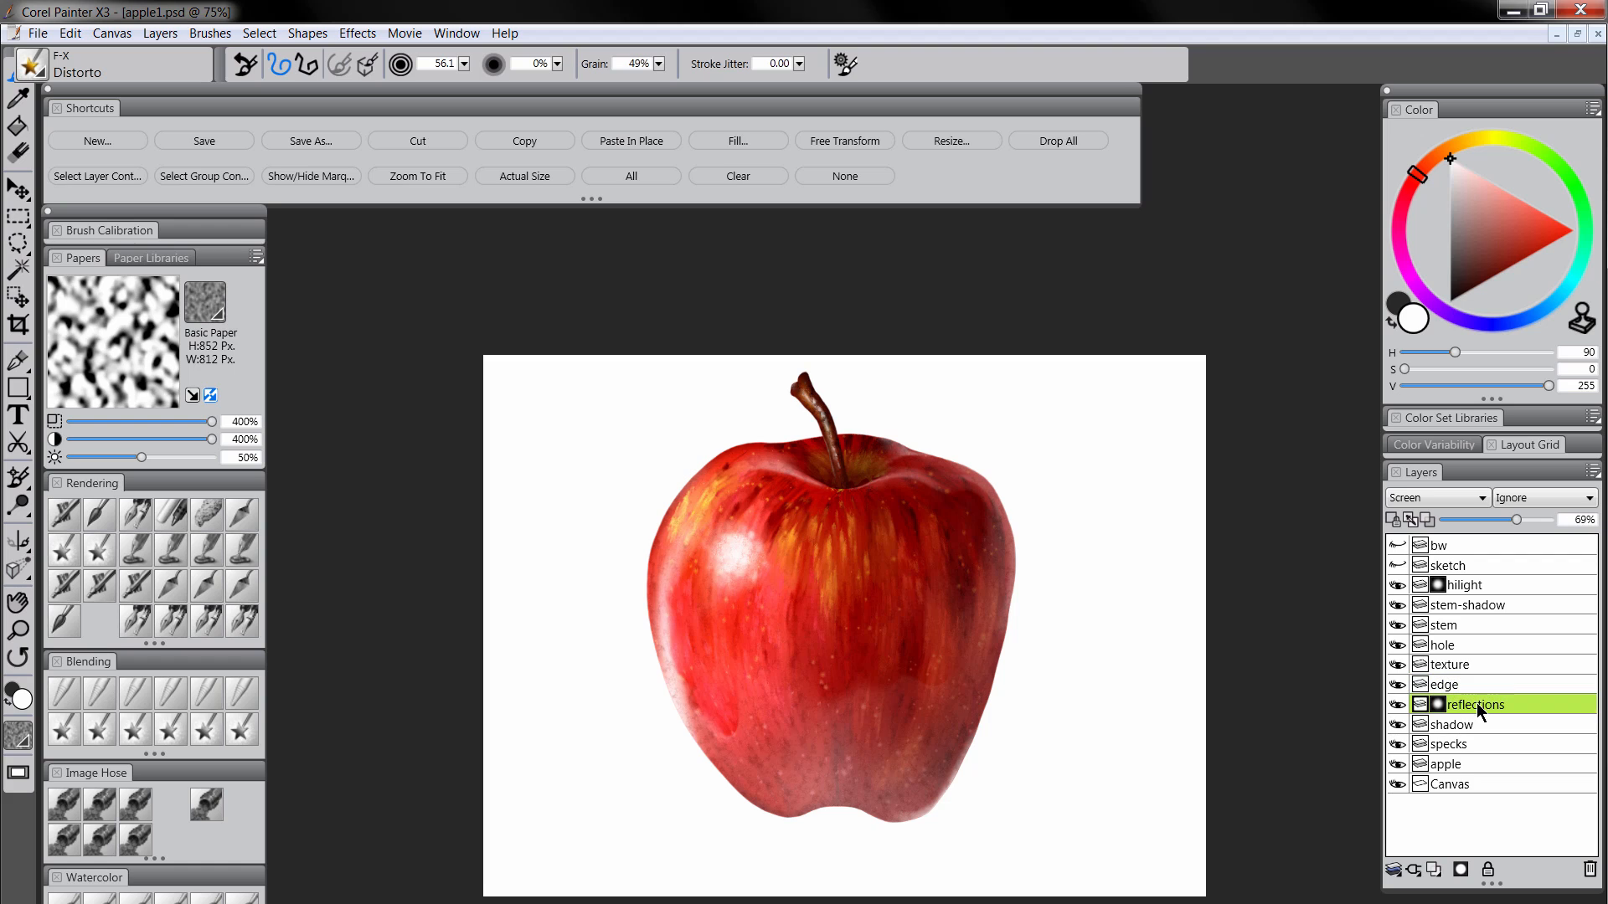
{"action": "left_click", "coordinate": [1441, 705]}
{"action": "left_click", "coordinate": [1450, 302]}
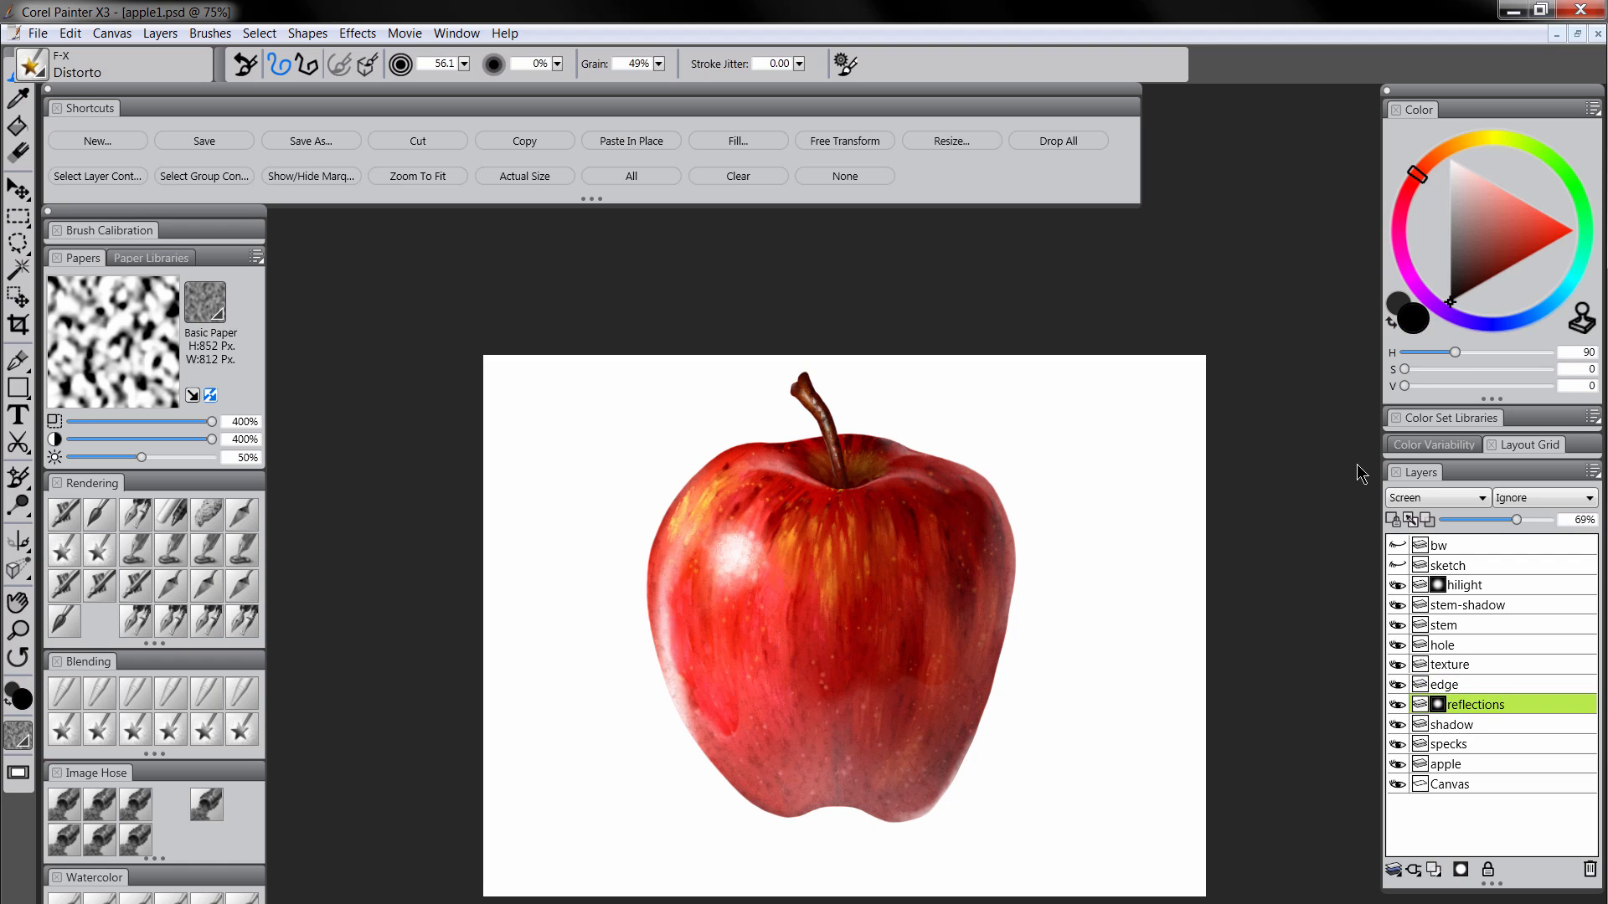
{"action": "left_click", "coordinate": [62, 519]}
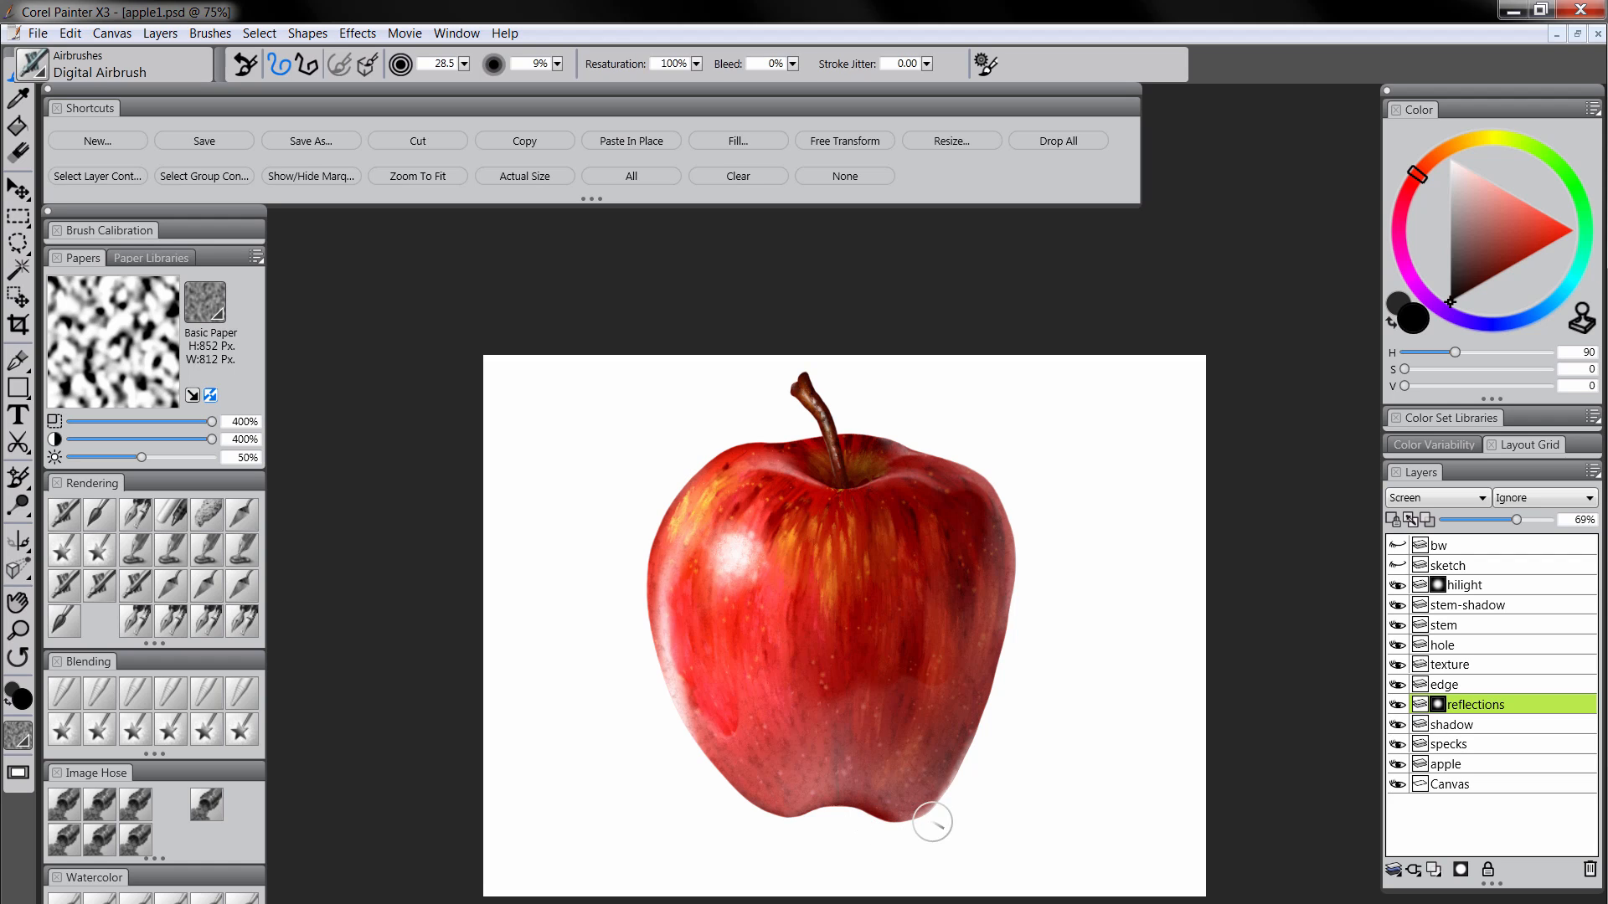
{"action": "key", "text": "bracketright"}
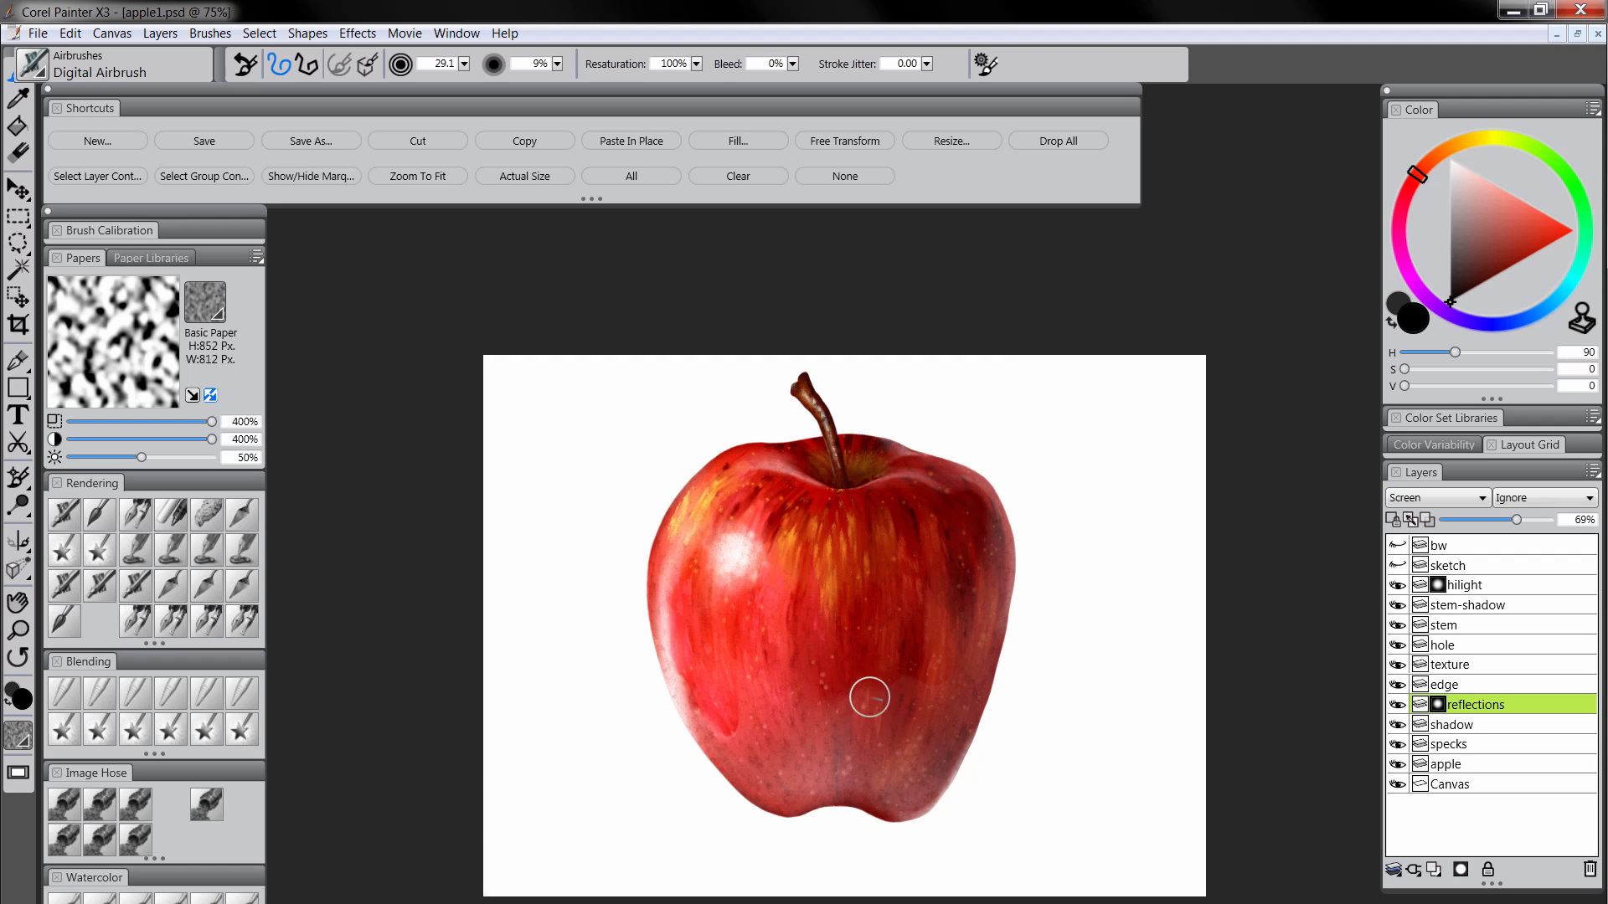
Erase part of the white light along the apple's lower-left edge on the edge layer with an enlarged Eraser
{"action": "left_click", "coordinate": [1458, 683]}
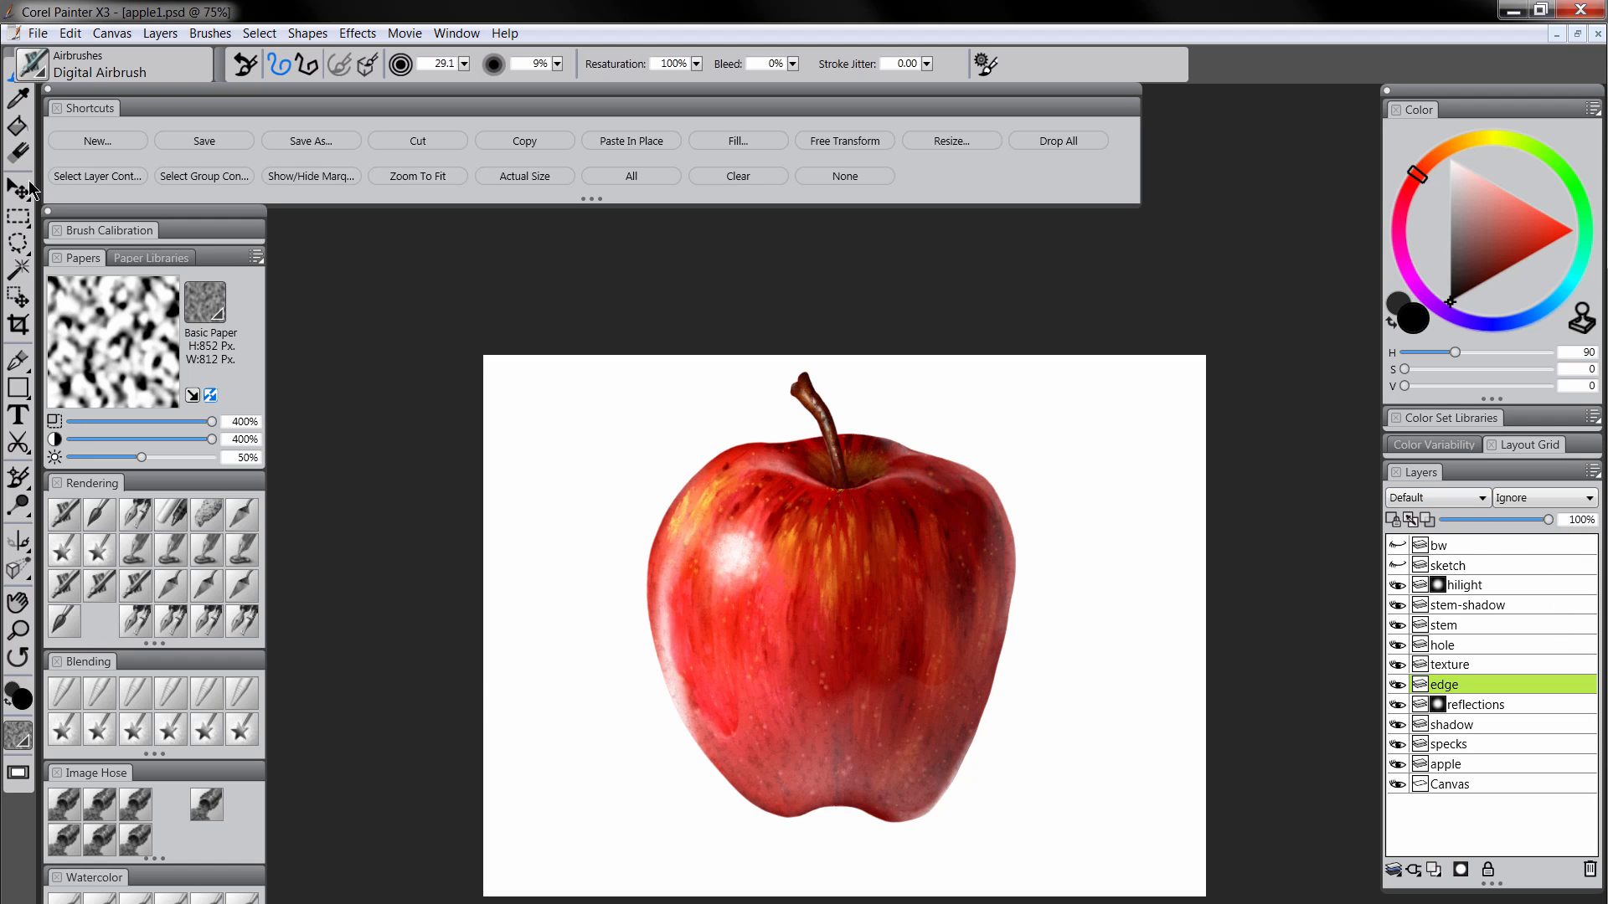
{"action": "left_click", "coordinate": [21, 153]}
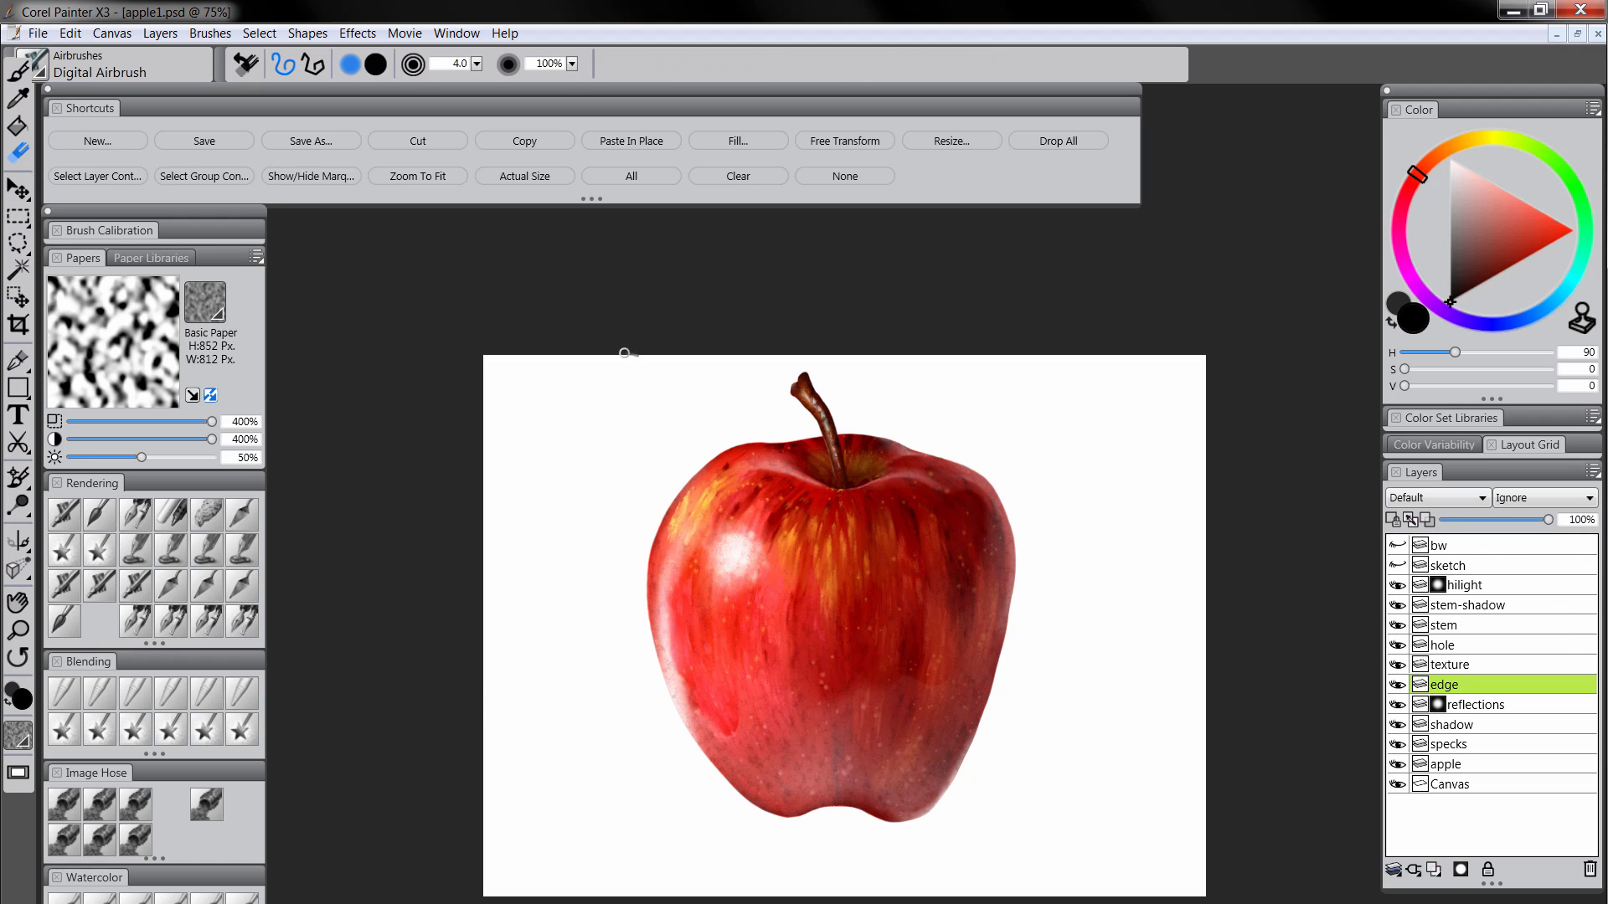
{"action": "key", "text": "bracketright"}
{"action": "key", "text": "bracketright"}
{"action": "key", "text": "bracketright"}
{"action": "key", "text": "bracketright"}
{"action": "key", "text": "bracketright"}
{"action": "left_click_drag", "start_coordinate": [649, 644], "coordinate": [679, 734]}
{"action": "mouse_move", "coordinate": [653, 673]}
{"action": "left_mouse_down"}
{"action": "mouse_move", "coordinate": [690, 745]}
{"action": "mouse_move", "coordinate": [649, 654]}
{"action": "mouse_move", "coordinate": [703, 765]}
{"action": "left_mouse_up"}
Lower the edge layer's opacity to 57%
{"action": "scroll", "coordinate": [1335, 860], "scroll_direction": "down", "scroll_amount": 1}
{"action": "left_click_drag", "start_coordinate": [1538, 520], "coordinate": [1503, 520]}
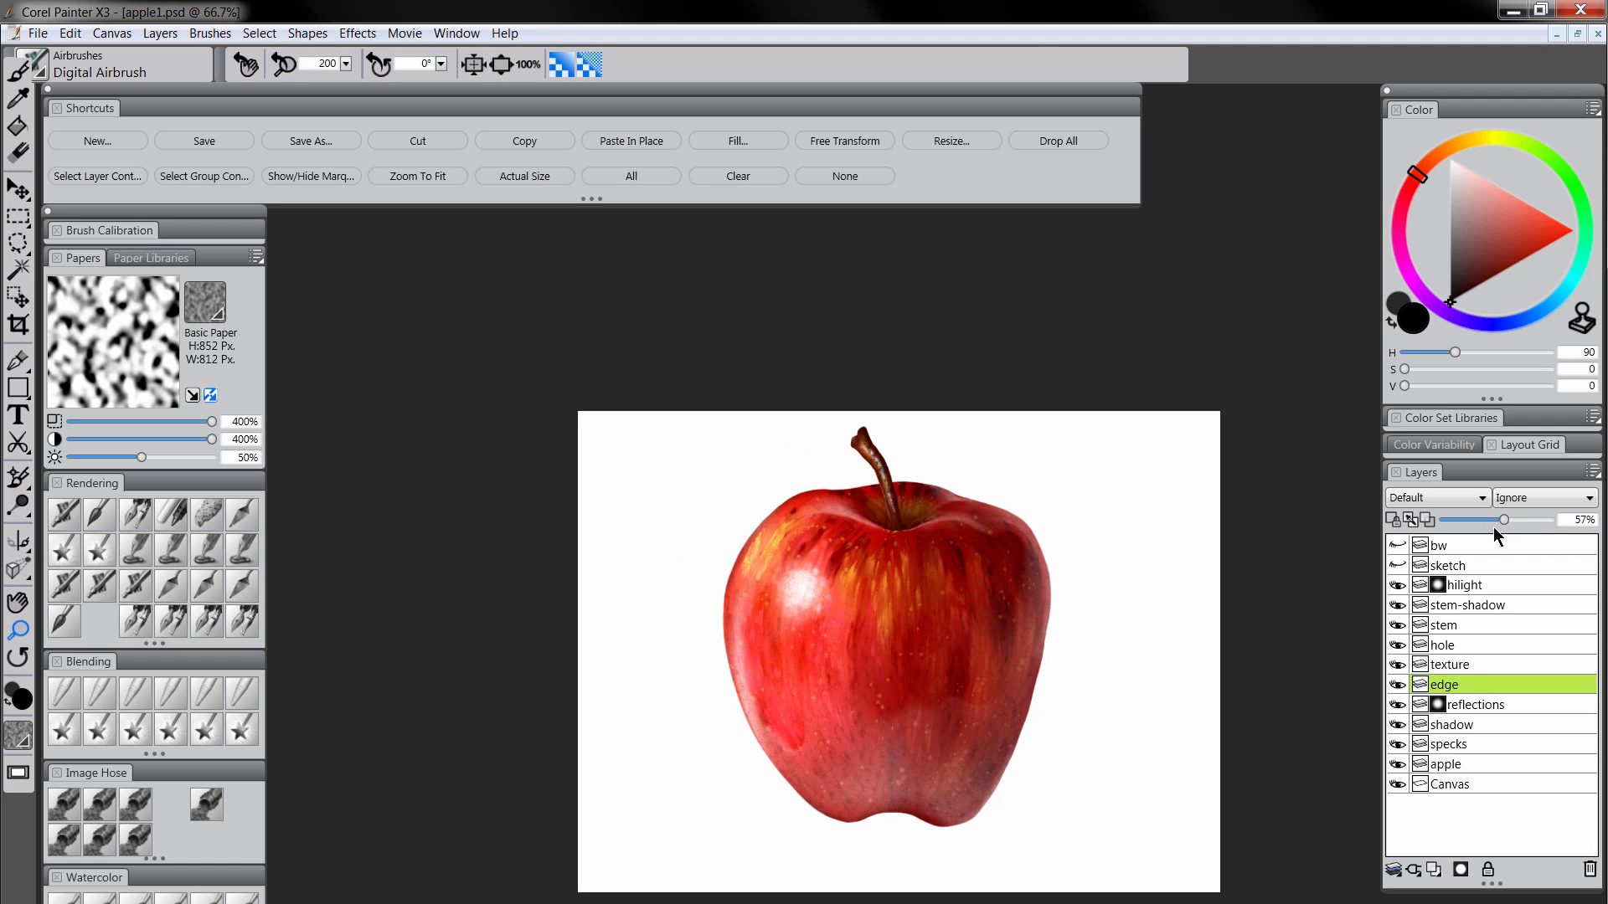
{"action": "left_click", "coordinate": [980, 756], "text": "alt"}
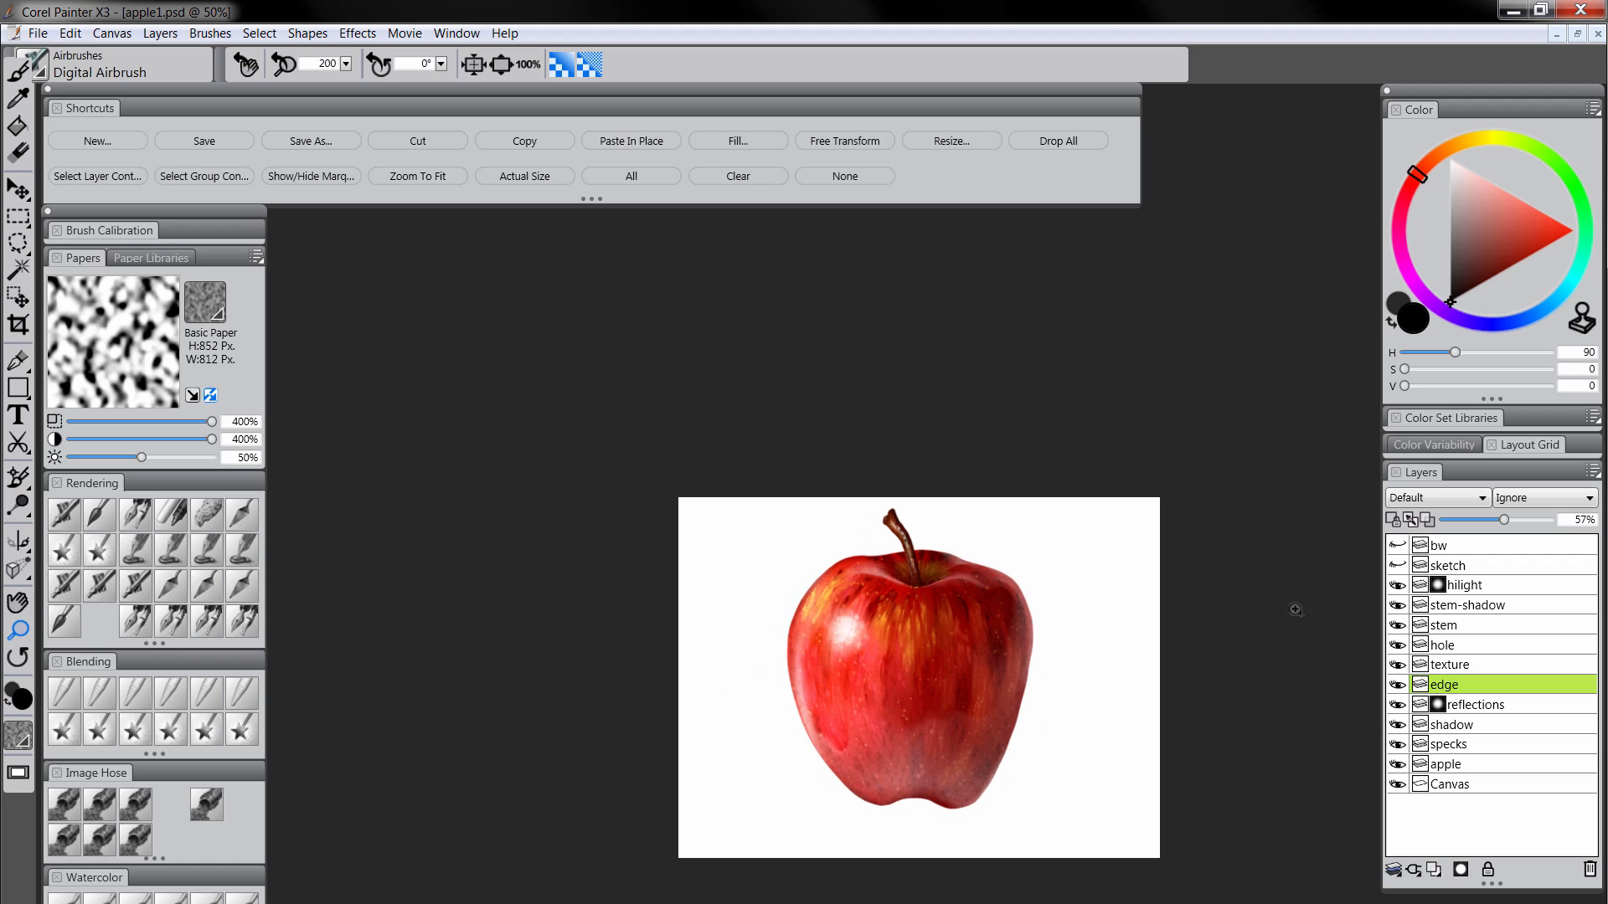
Check the apple against the bw layer, hide that layer again, and delete the sketch layer
{"action": "left_click", "coordinate": [1398, 546]}
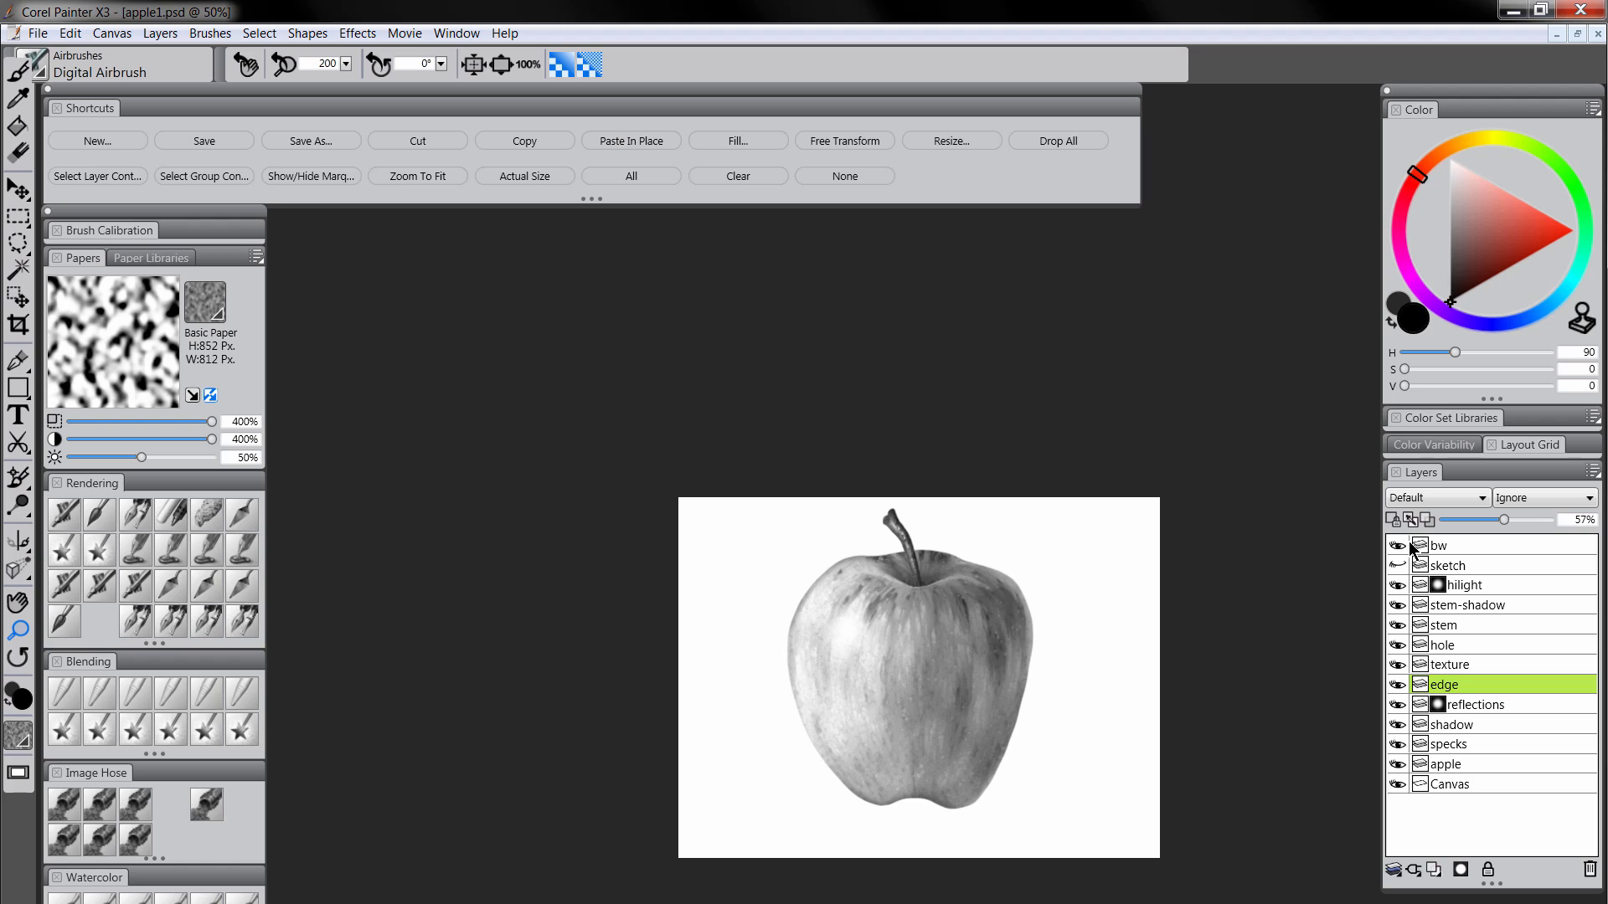
{"action": "left_click", "coordinate": [1398, 545]}
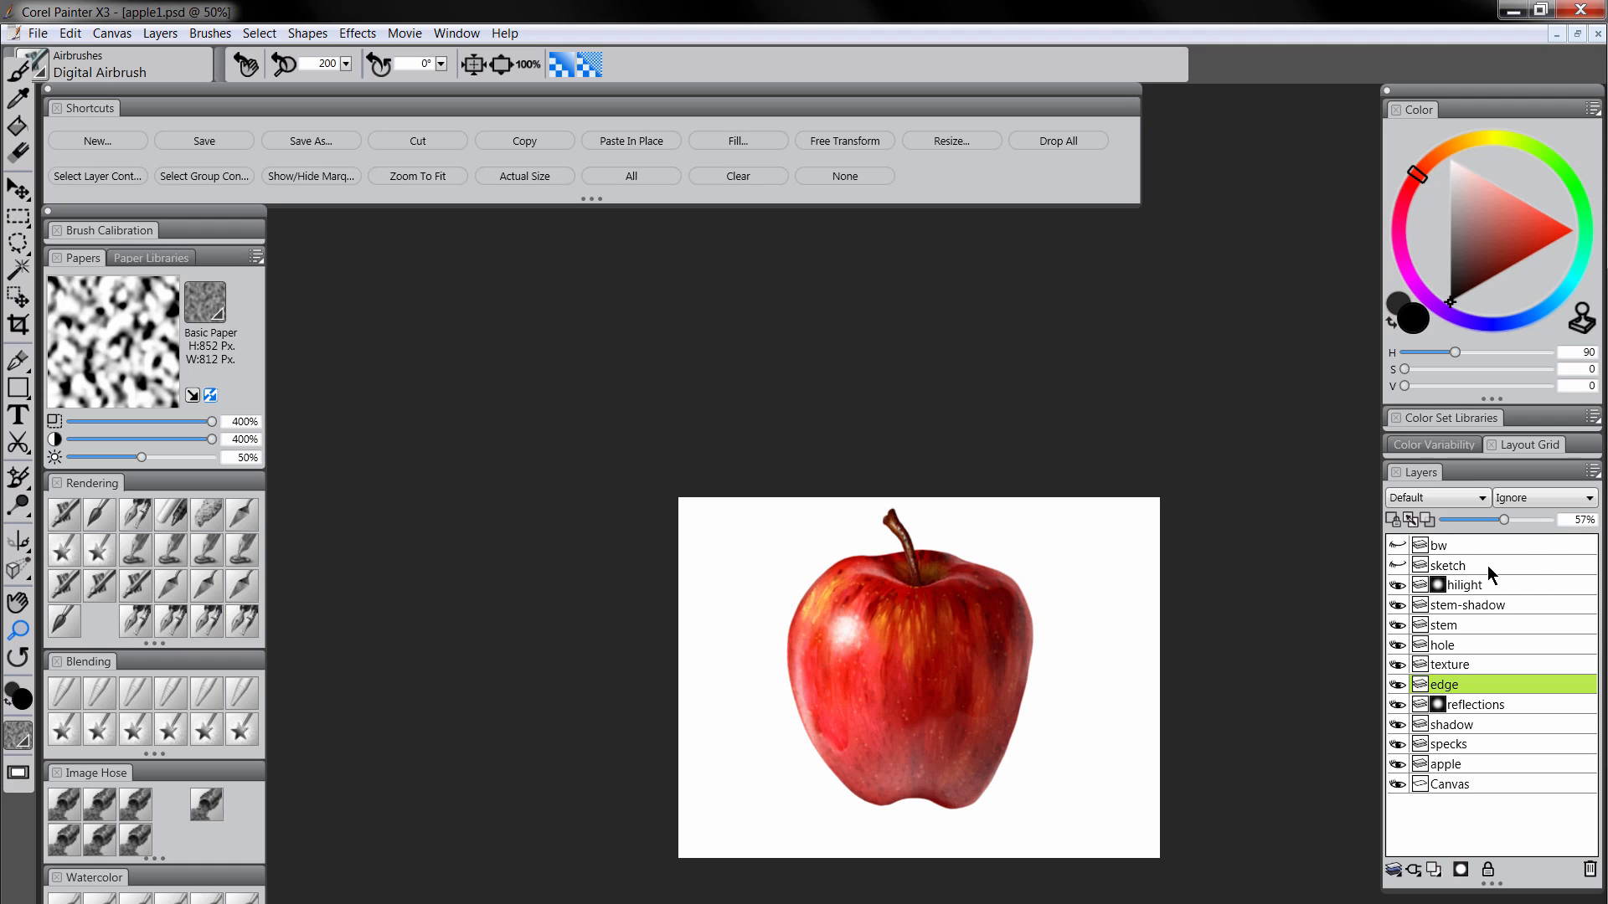
{"action": "left_click", "coordinate": [1466, 567]}
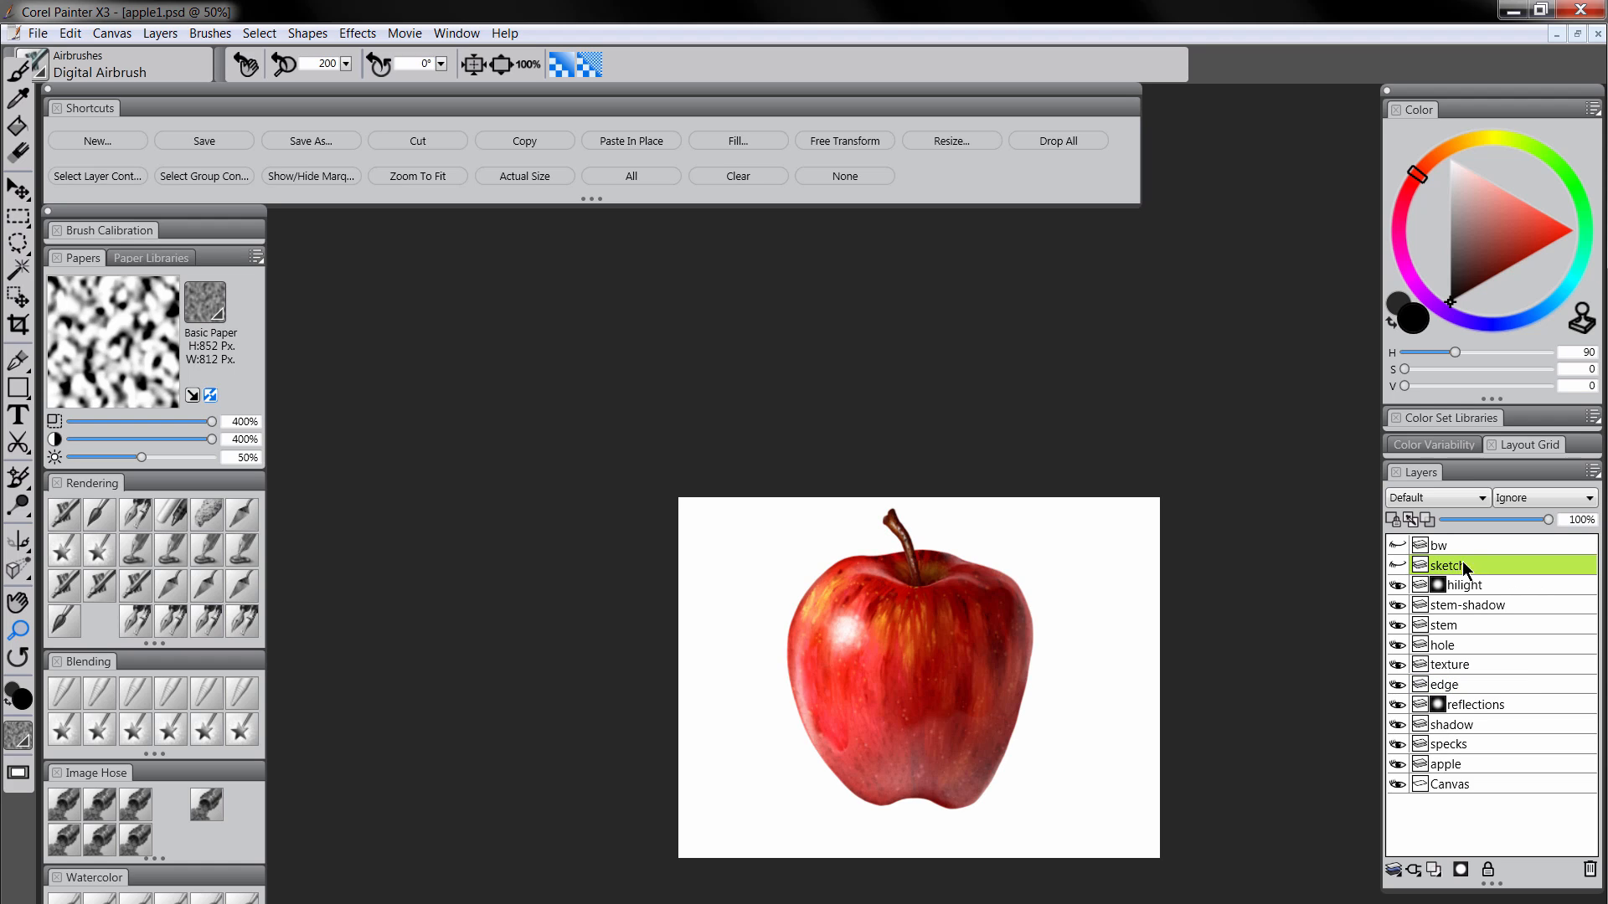
{"action": "left_click", "coordinate": [1589, 869]}
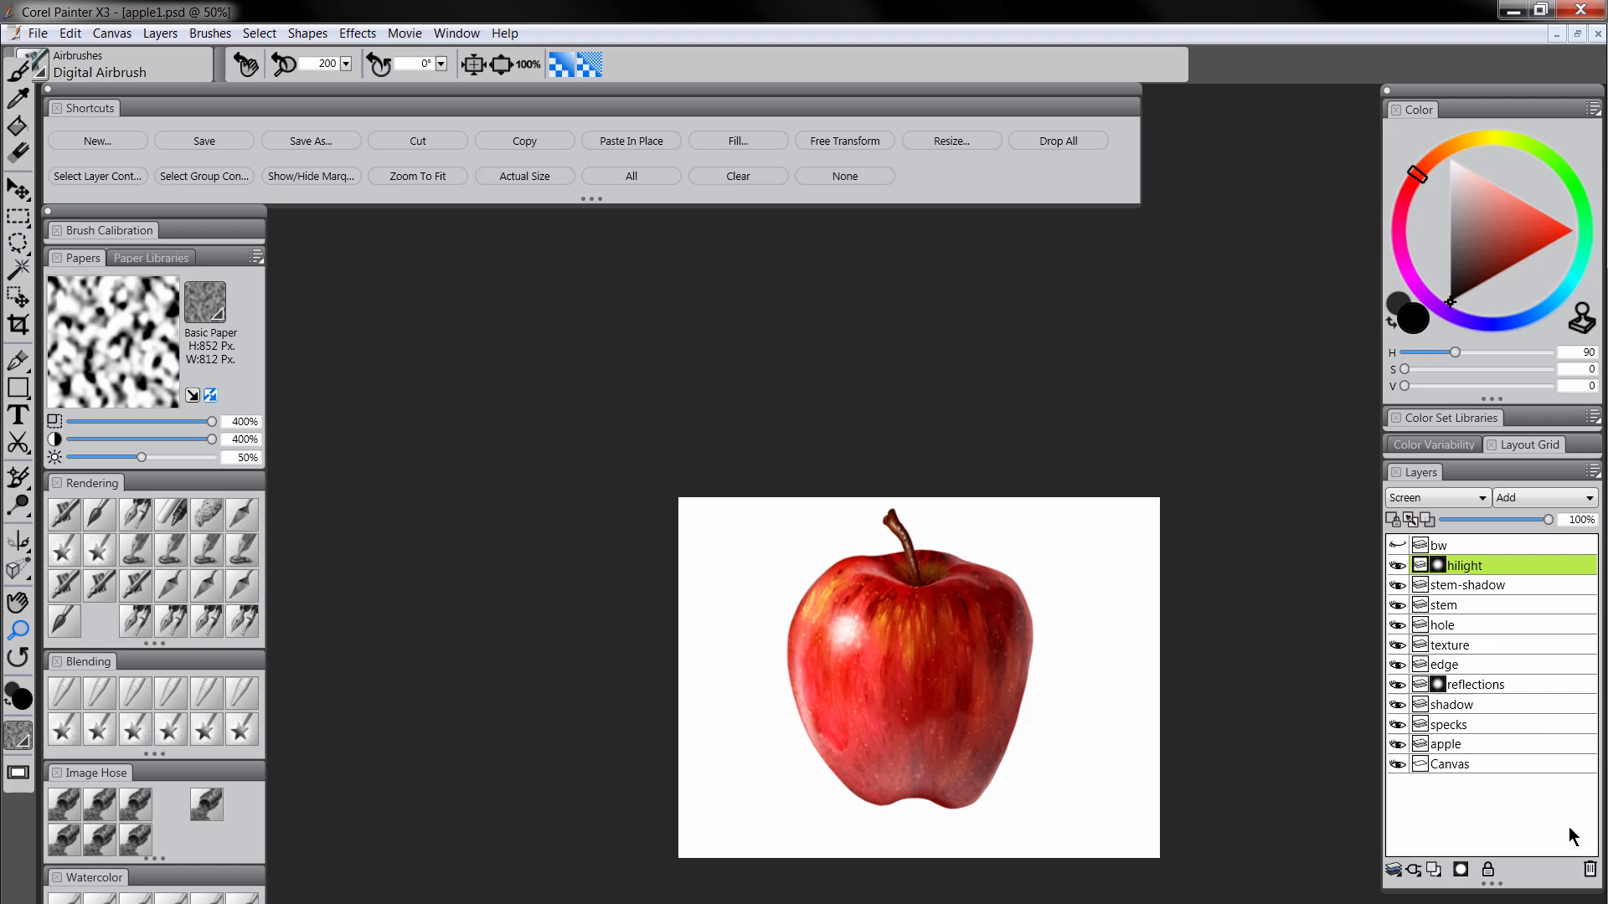
Group all layers from hilight down to apple and name the group apple
{"action": "left_click", "coordinate": [1471, 745], "text": "shift"}
{"action": "key", "text": "ctrl+g"}
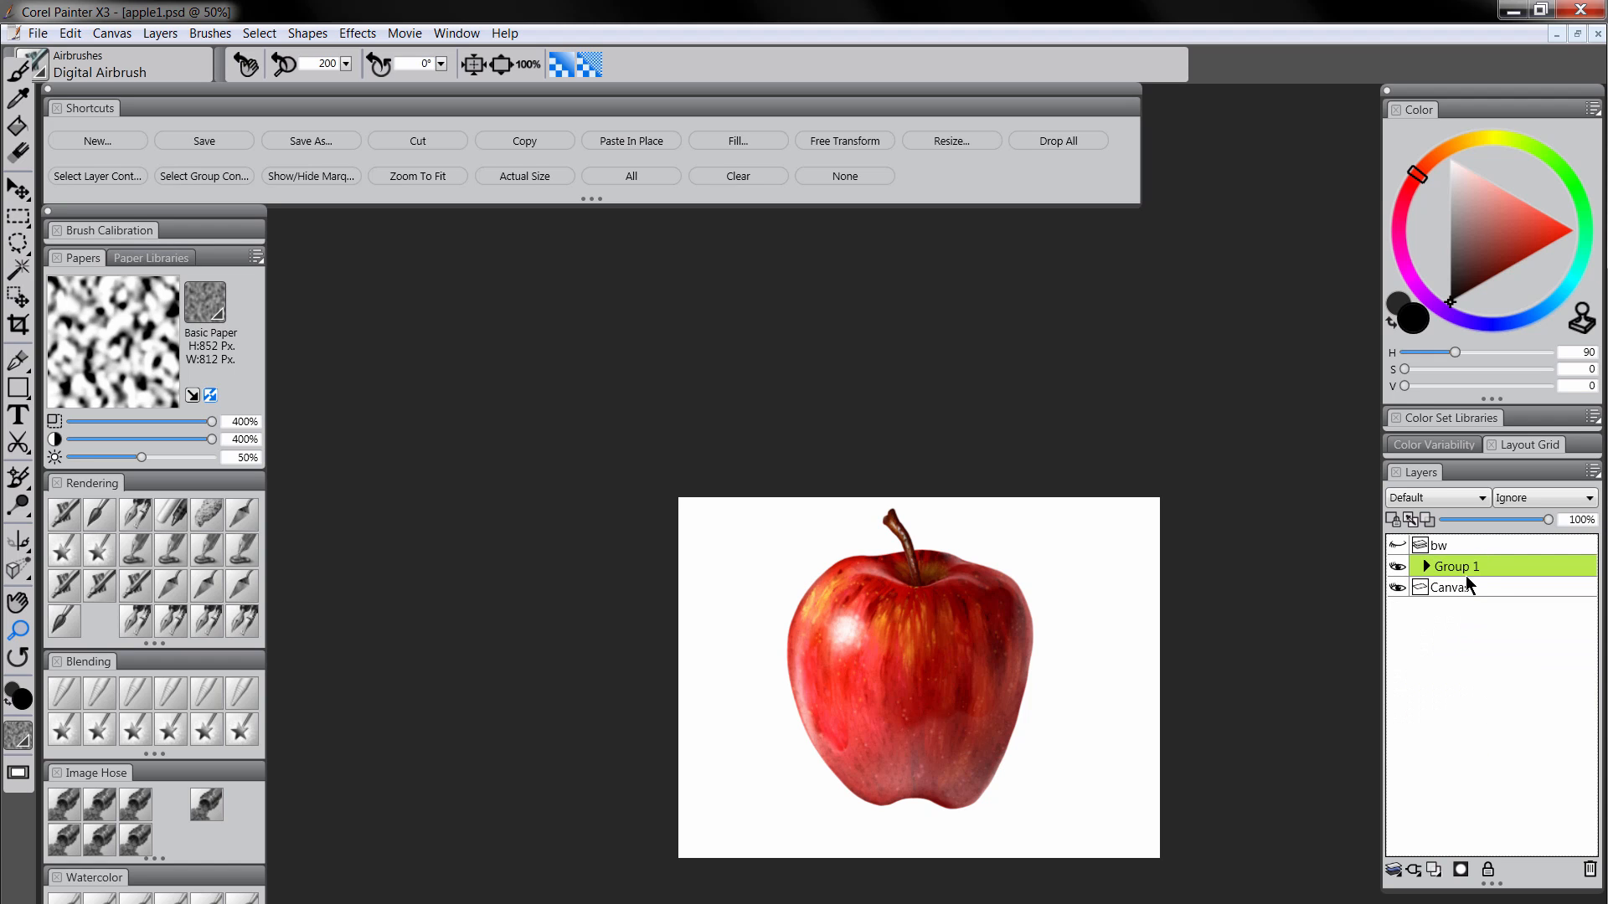
{"action": "type", "text": "apple"}
Clear the active selection and move the whole apple group slightly down and left on the canvas with the Layer Adjuster
{"action": "left_click", "coordinate": [18, 191]}
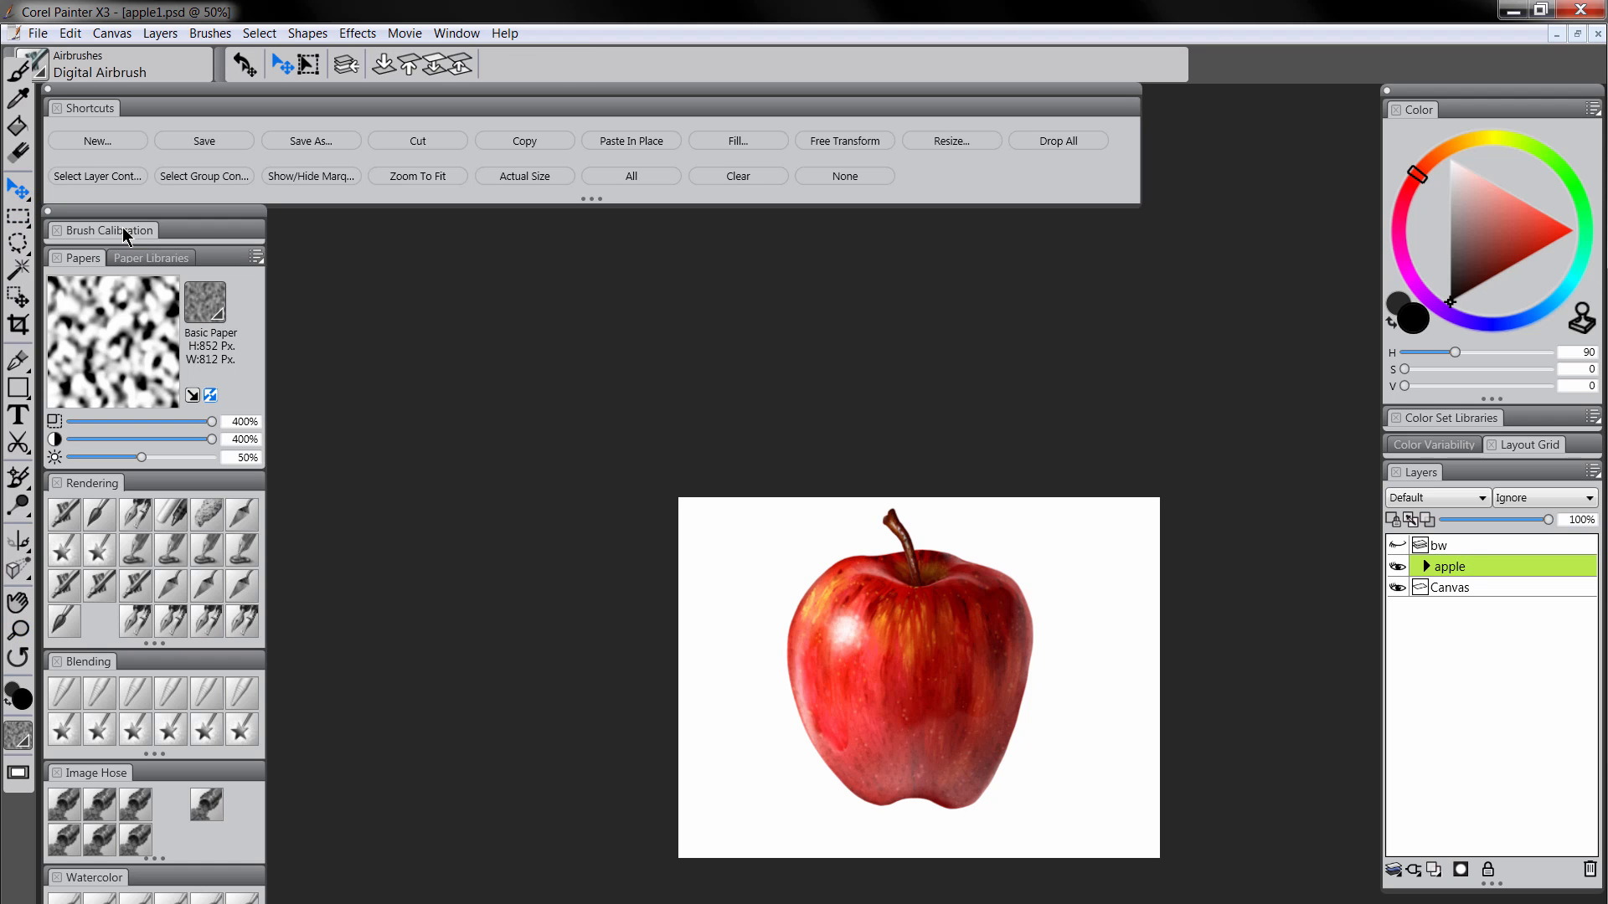
{"action": "left_click", "coordinate": [962, 666]}
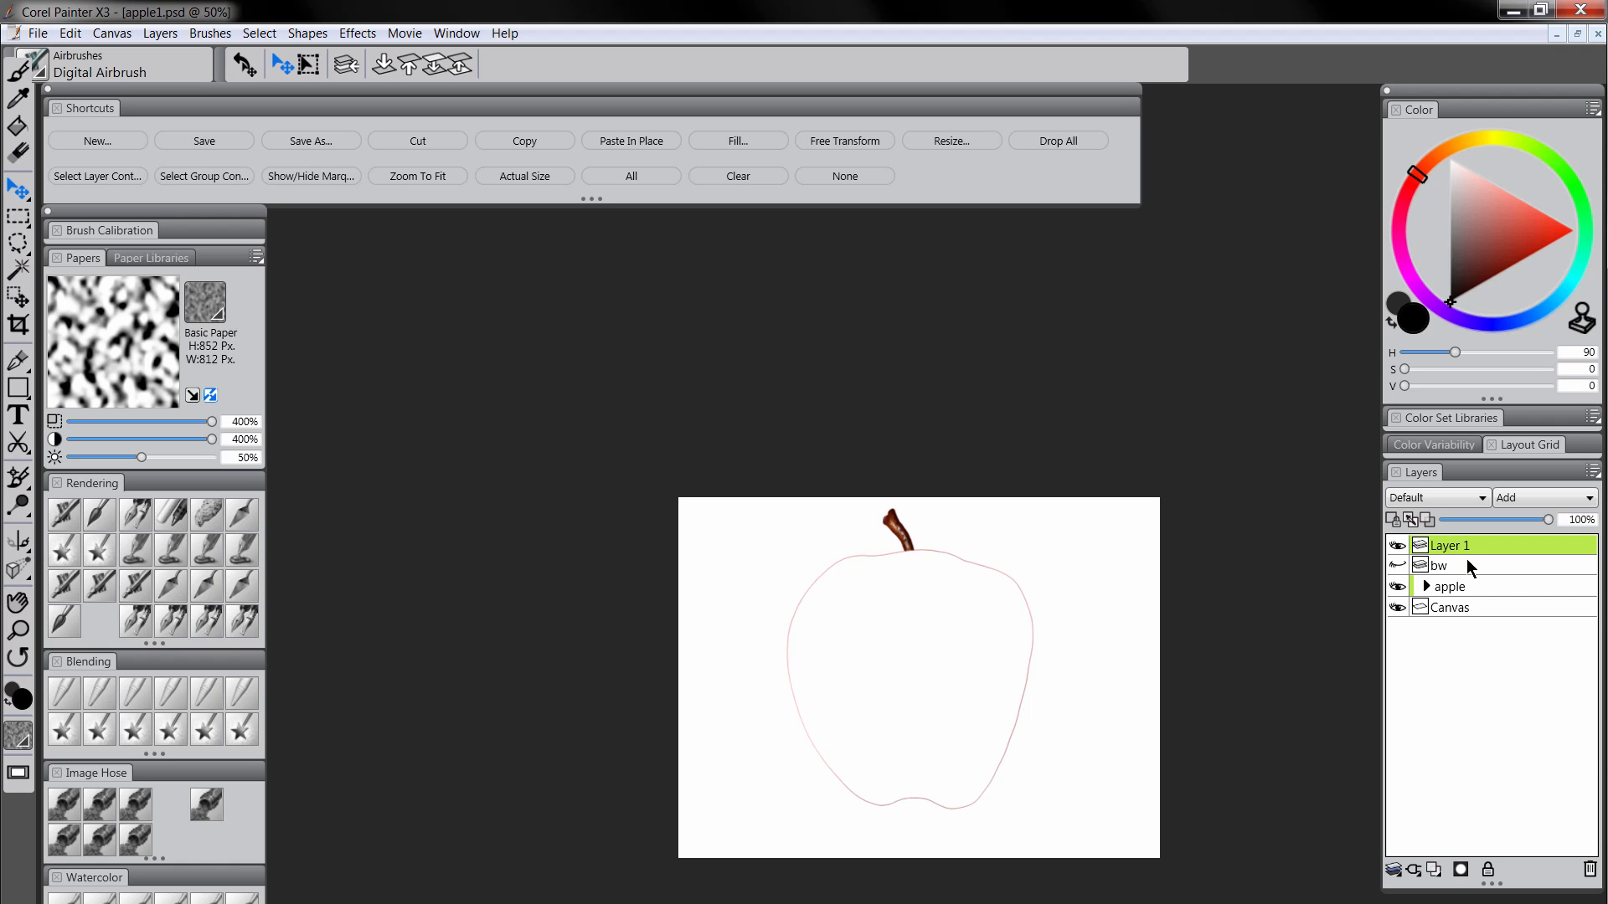
{"action": "key", "text": "ctrl+z"}
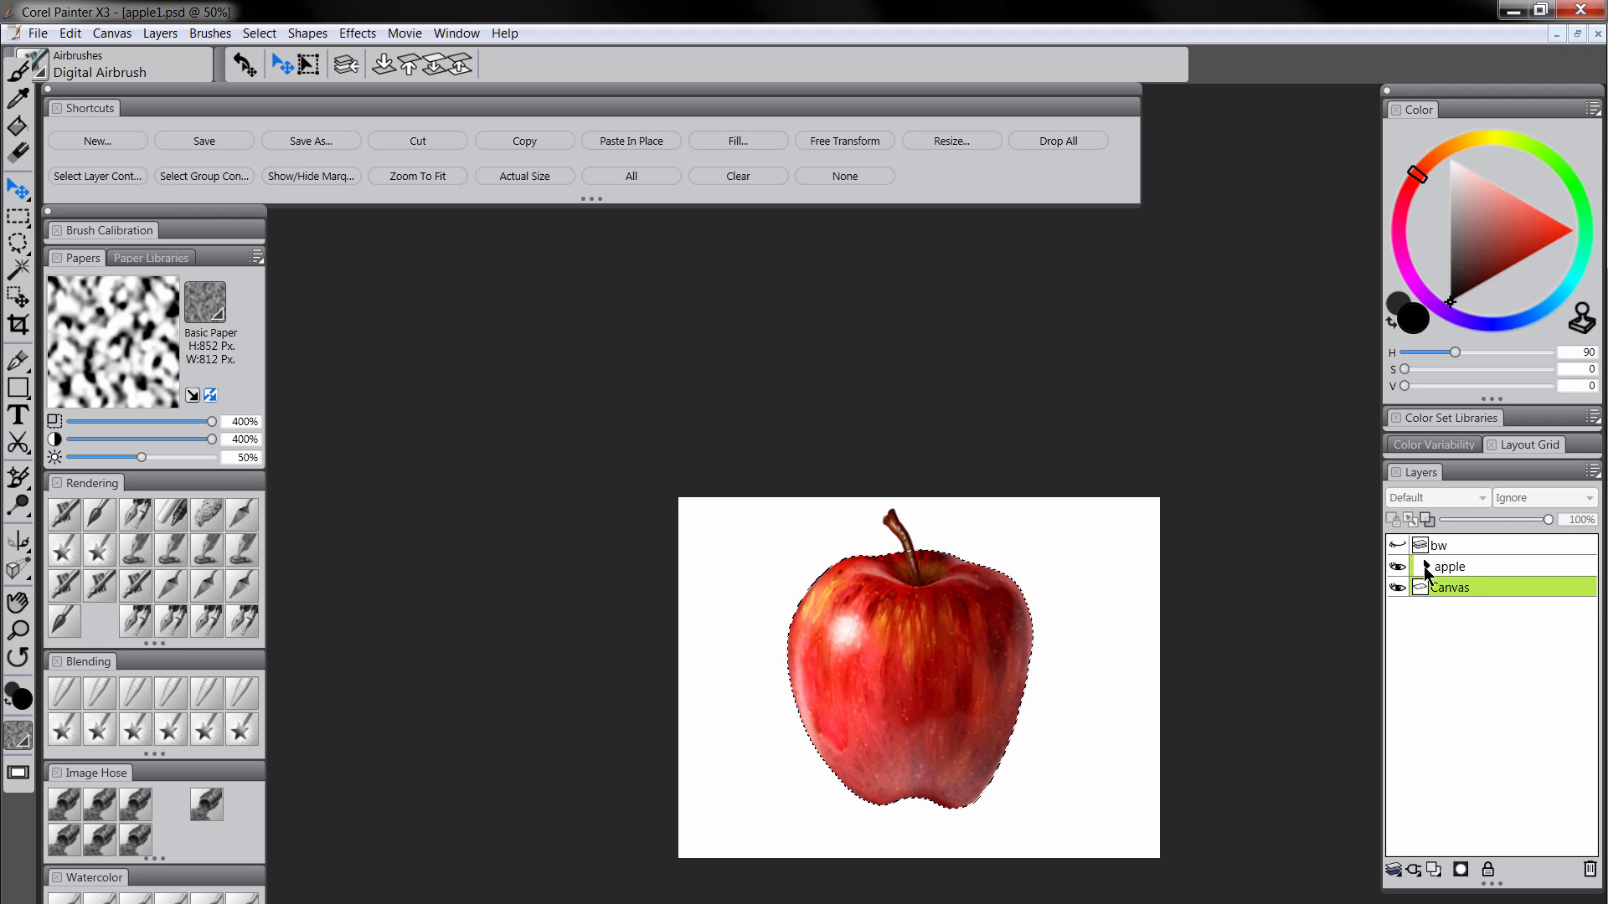
{"action": "key", "text": "ctrl+d"}
{"action": "left_click", "coordinate": [1454, 568]}
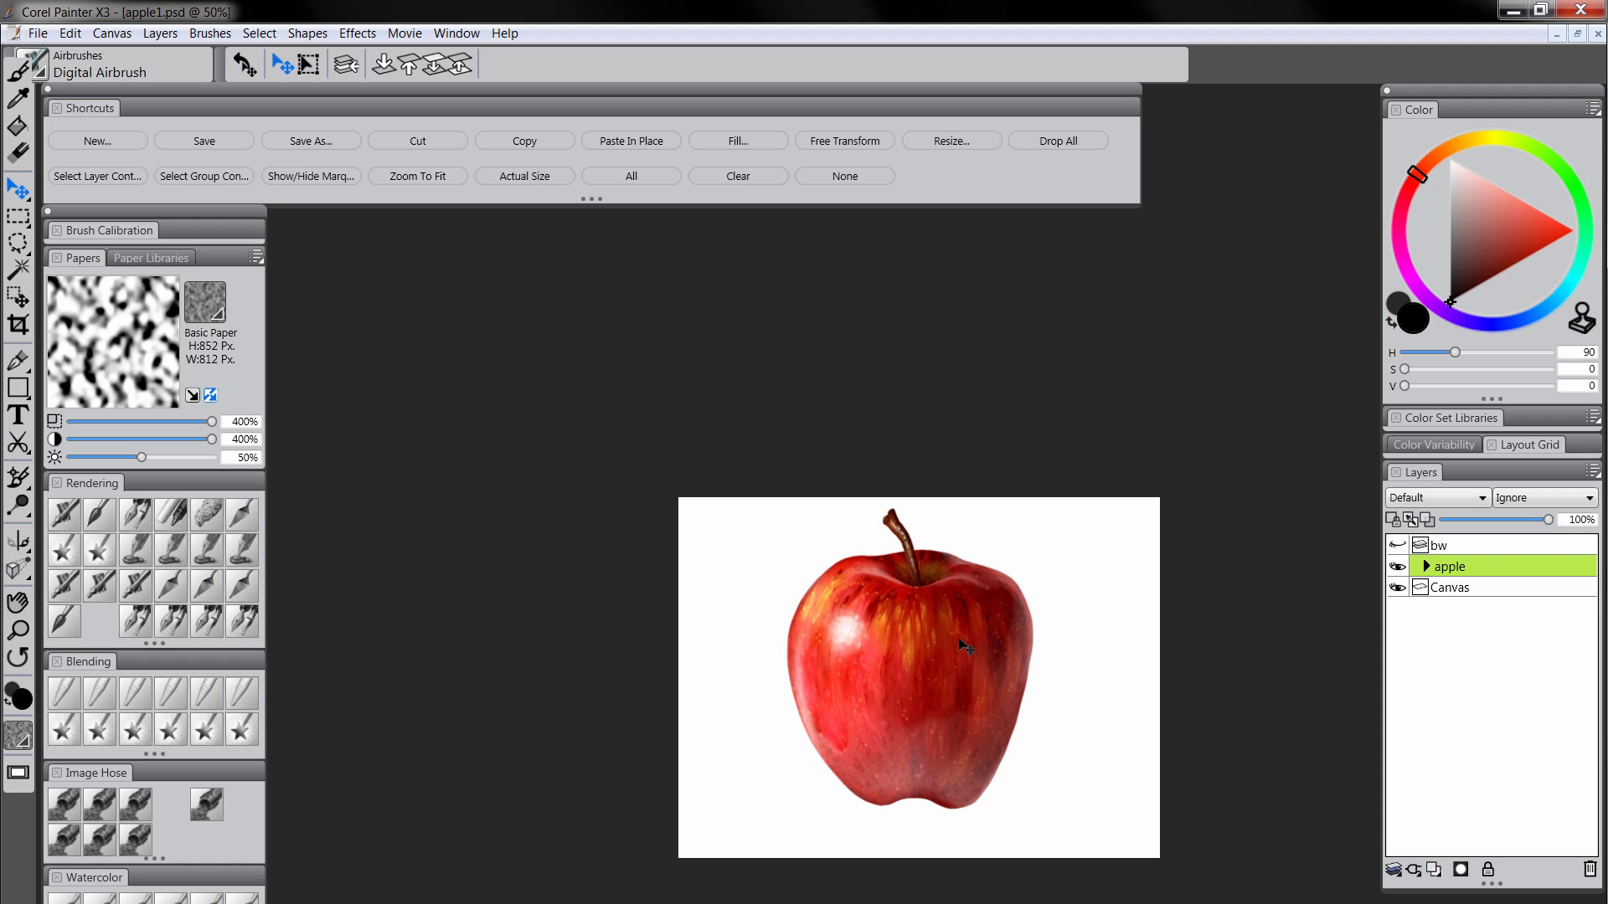
{"action": "mouse_move", "coordinate": [961, 643]}
{"action": "left_mouse_down"}
{"action": "mouse_move", "coordinate": [956, 668]}
{"action": "mouse_move", "coordinate": [970, 645]}
{"action": "left_mouse_up"}
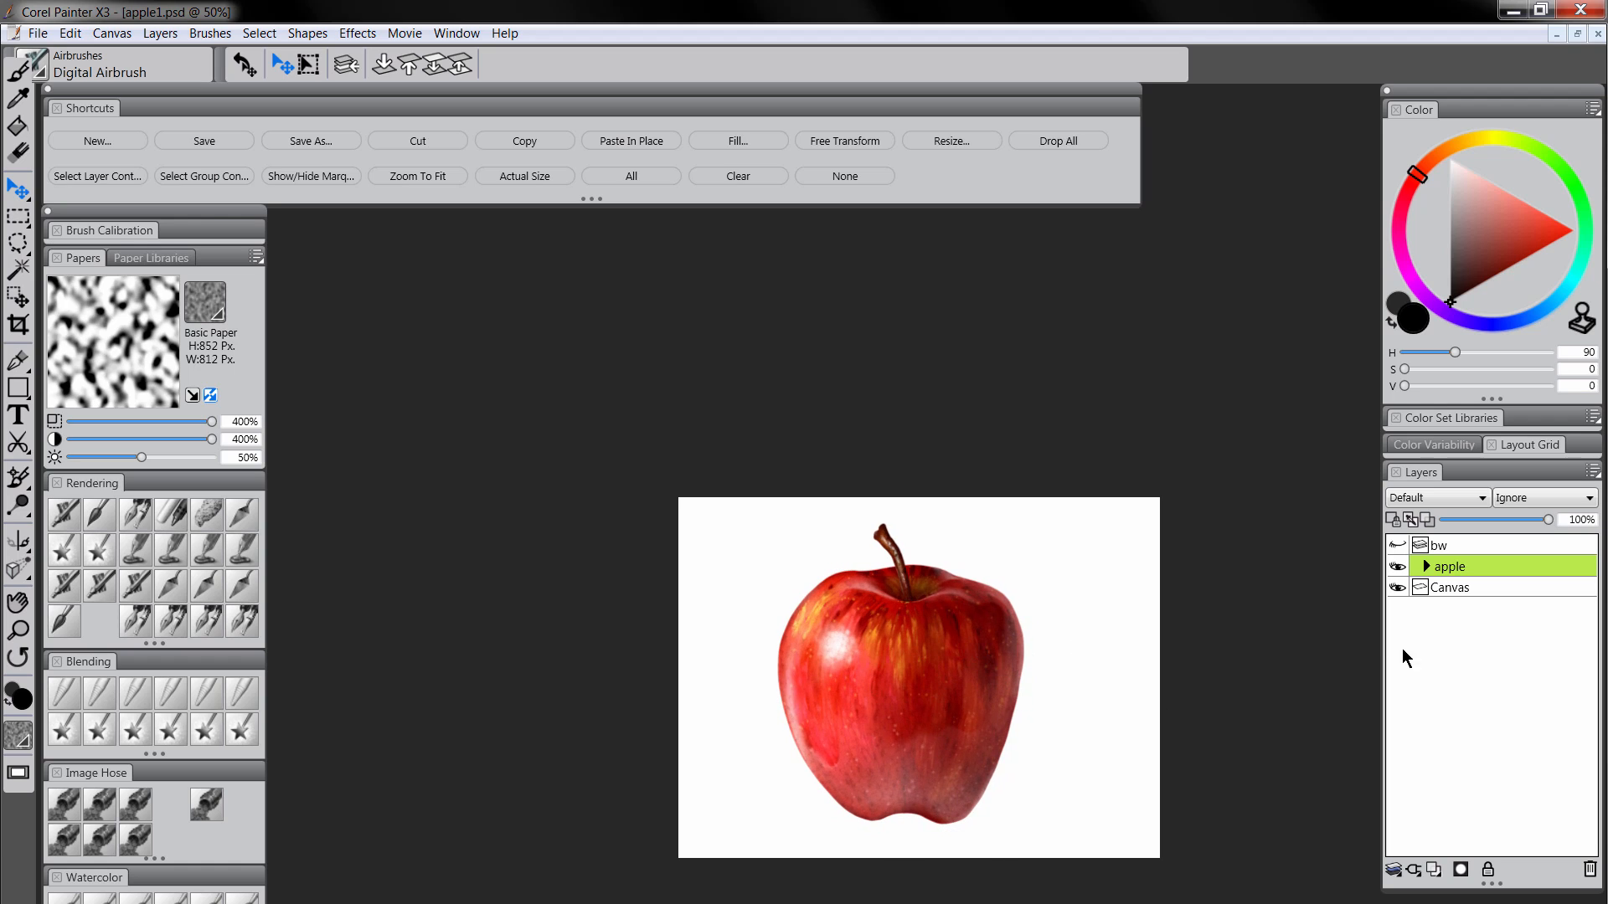
Hide the Canvas, expand the apple group, and toggle the hilight layer off and on to check its effect
{"action": "left_click", "coordinate": [1396, 586]}
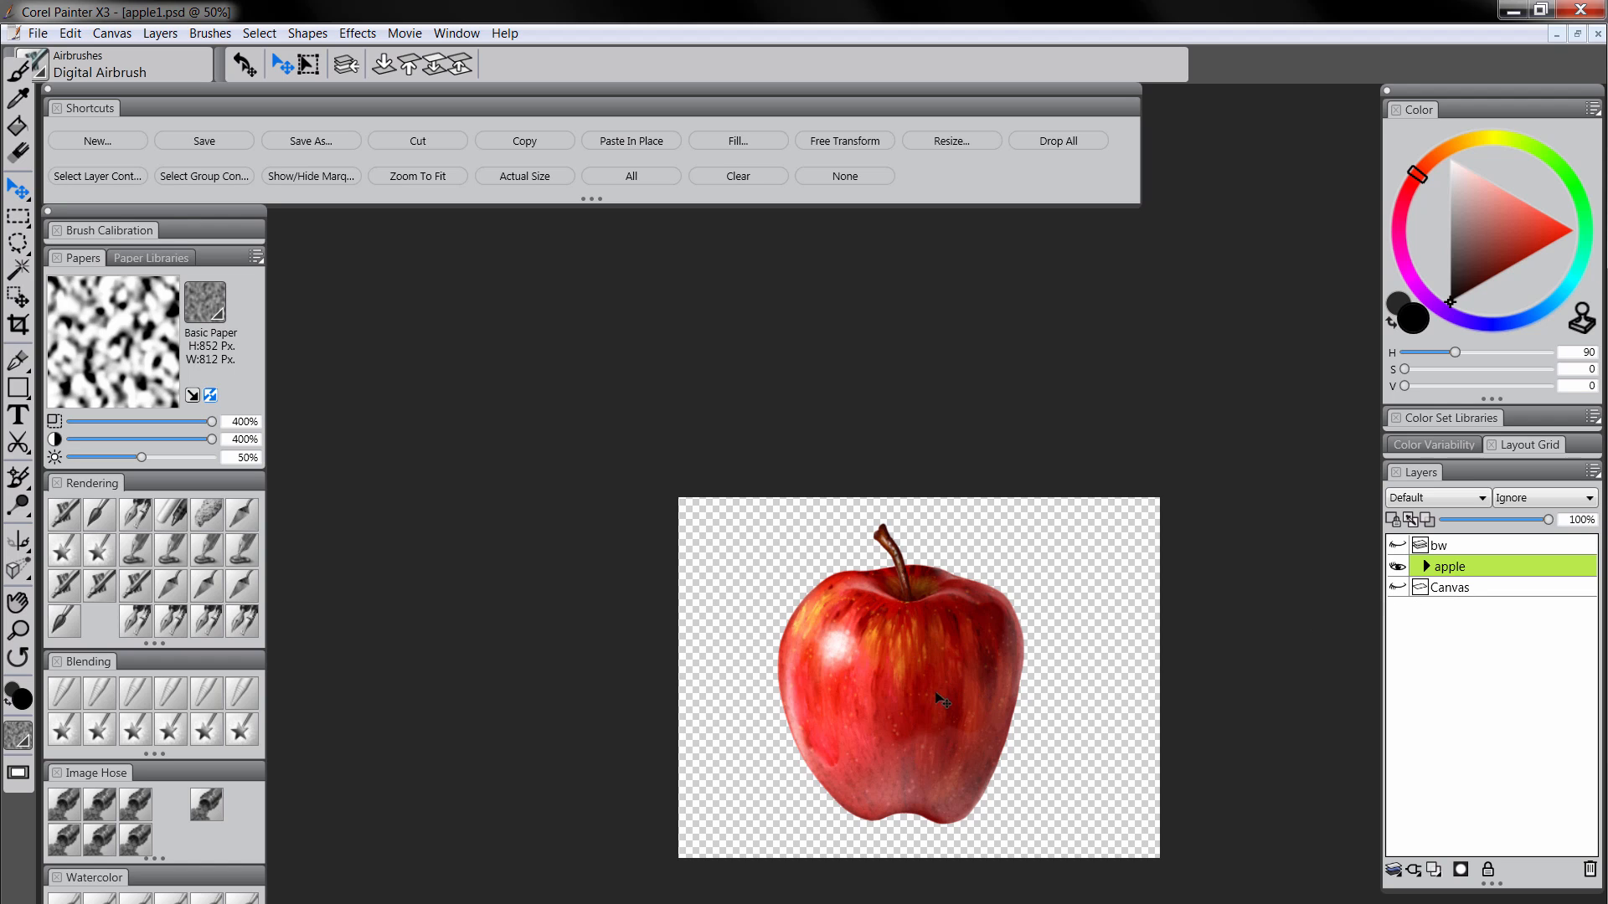
{"action": "left_click", "coordinate": [1427, 566]}
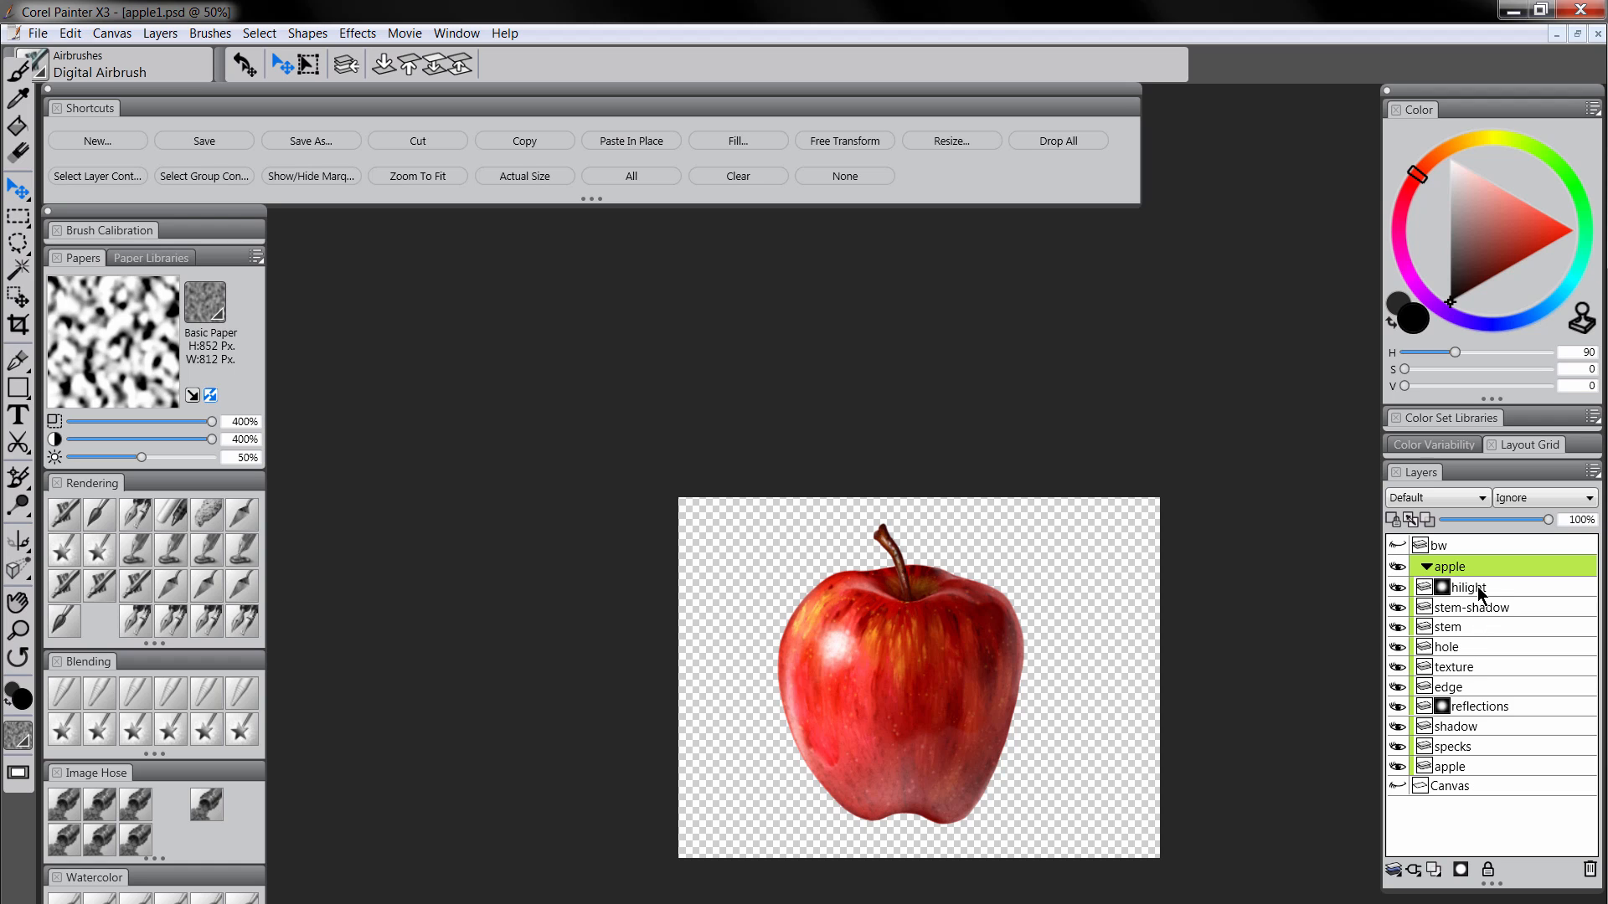
{"action": "left_click", "coordinate": [1400, 588]}
{"action": "left_click", "coordinate": [1400, 588]}
Collapse the layers from texture down to apple into one layer named apple, and show the Canvas again
{"action": "left_click", "coordinate": [1466, 667]}
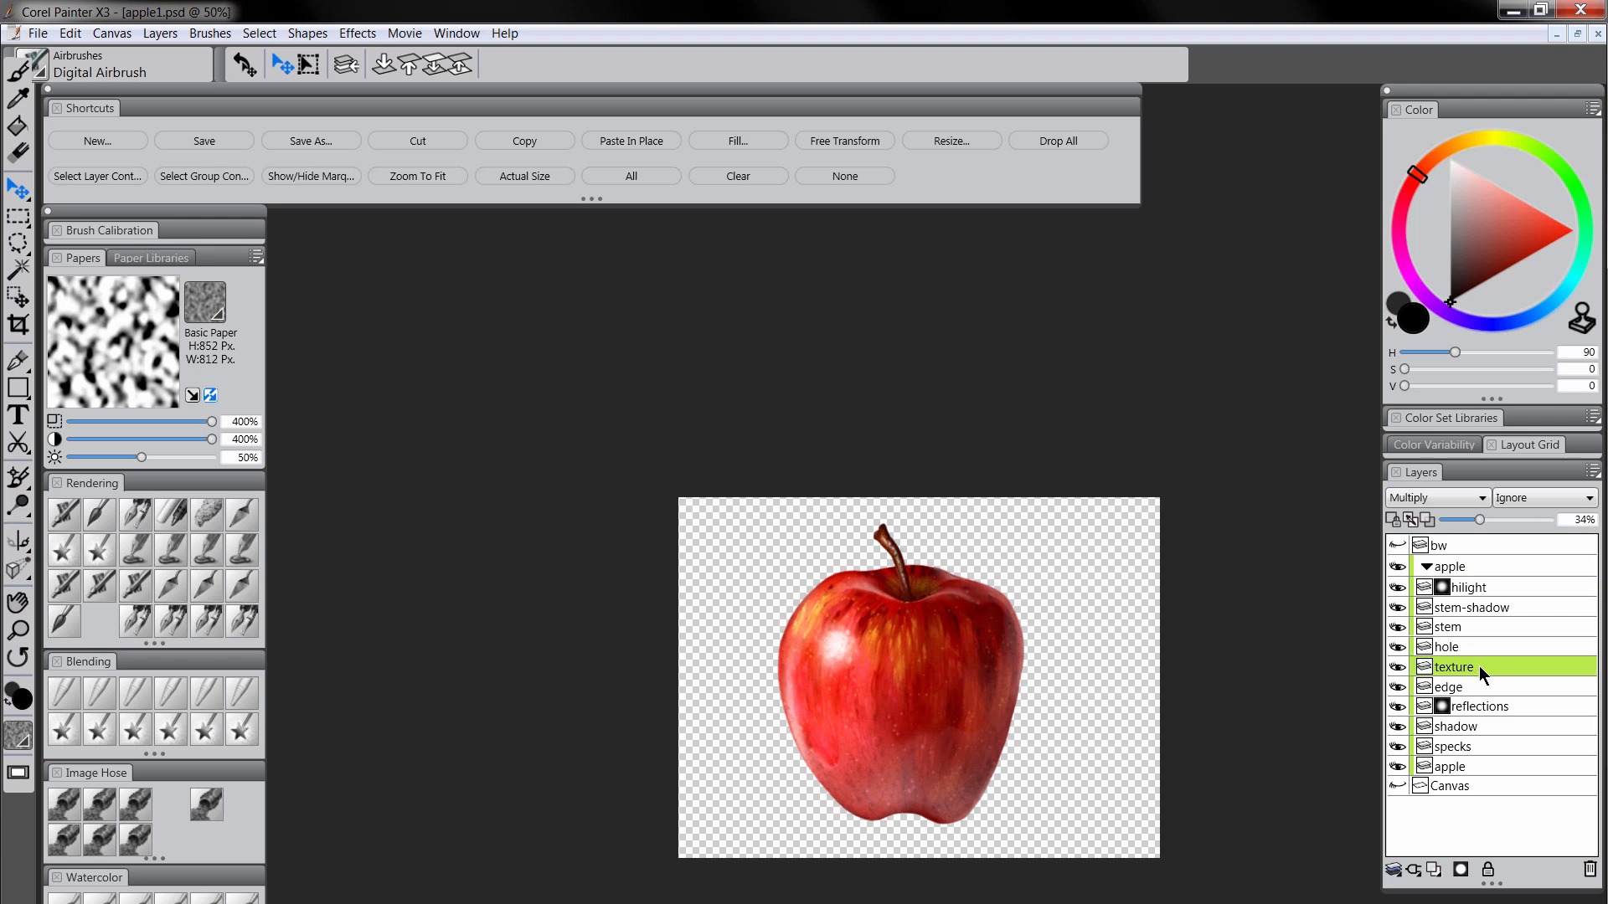
{"action": "left_click", "coordinate": [1467, 767], "text": "shift"}
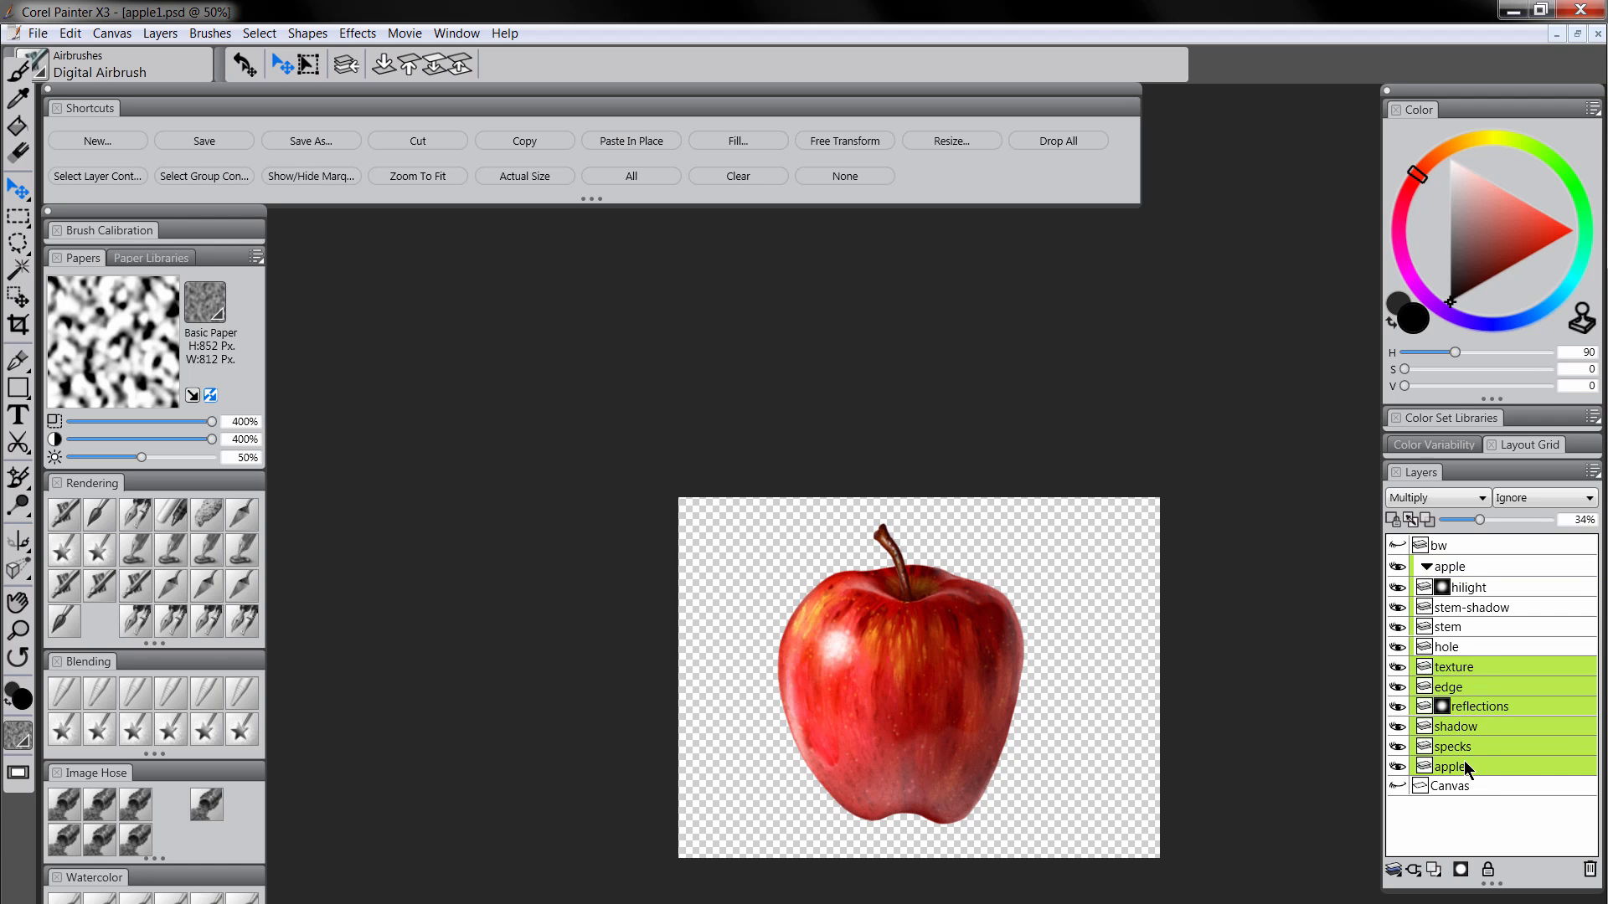
{"action": "key", "text": "ctrl+g"}
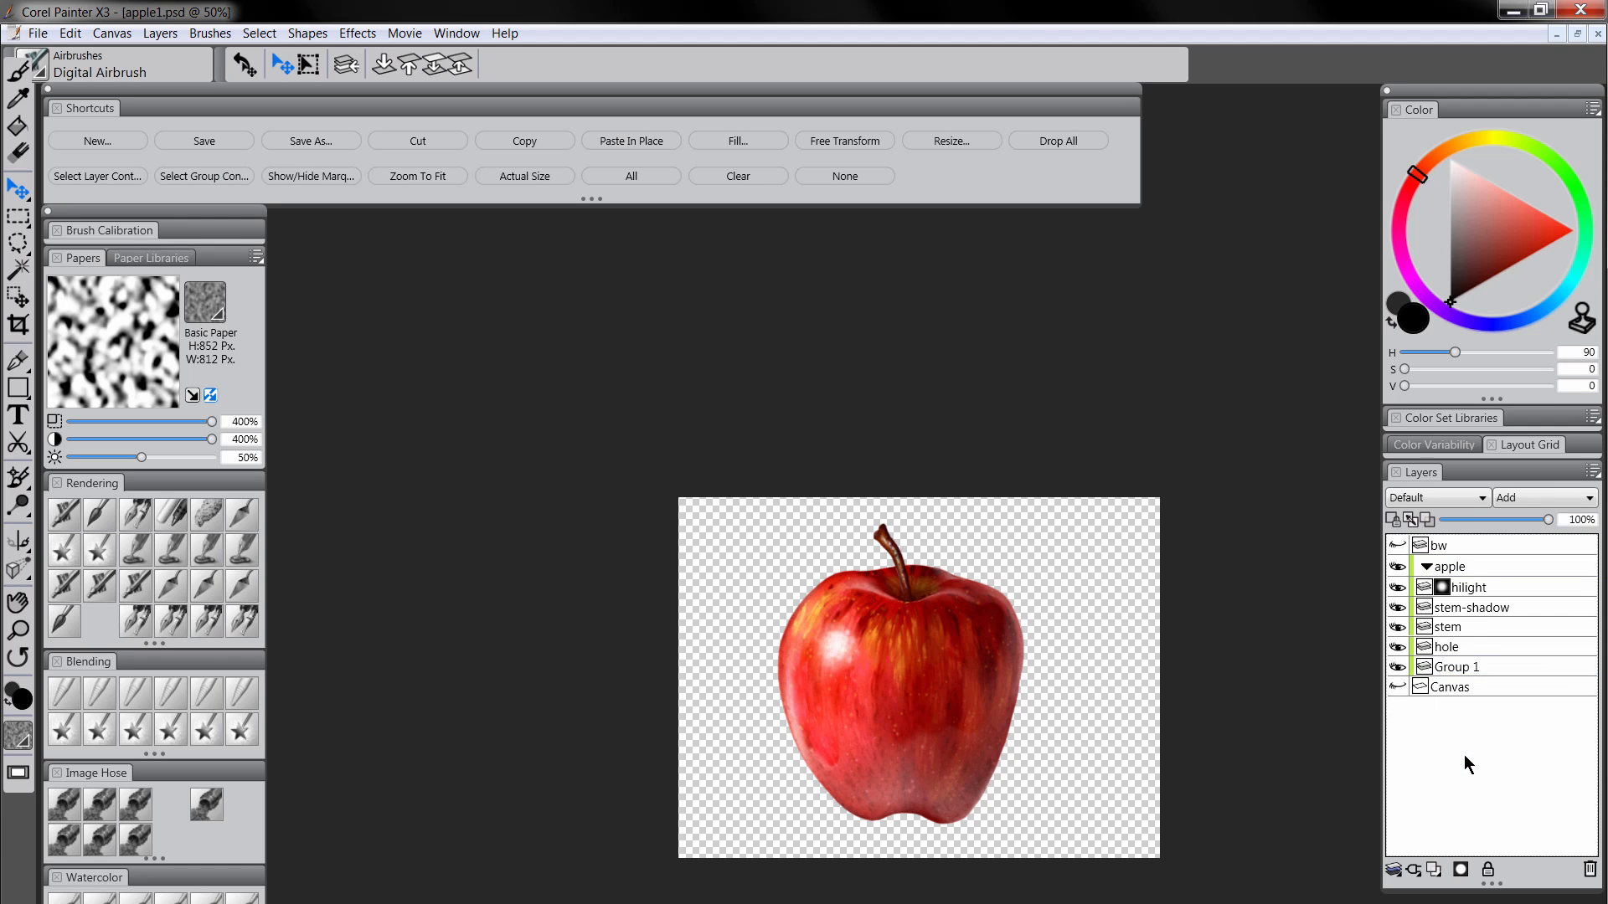
{"action": "double_click", "coordinate": [1449, 670]}
{"action": "type", "text": "a"}
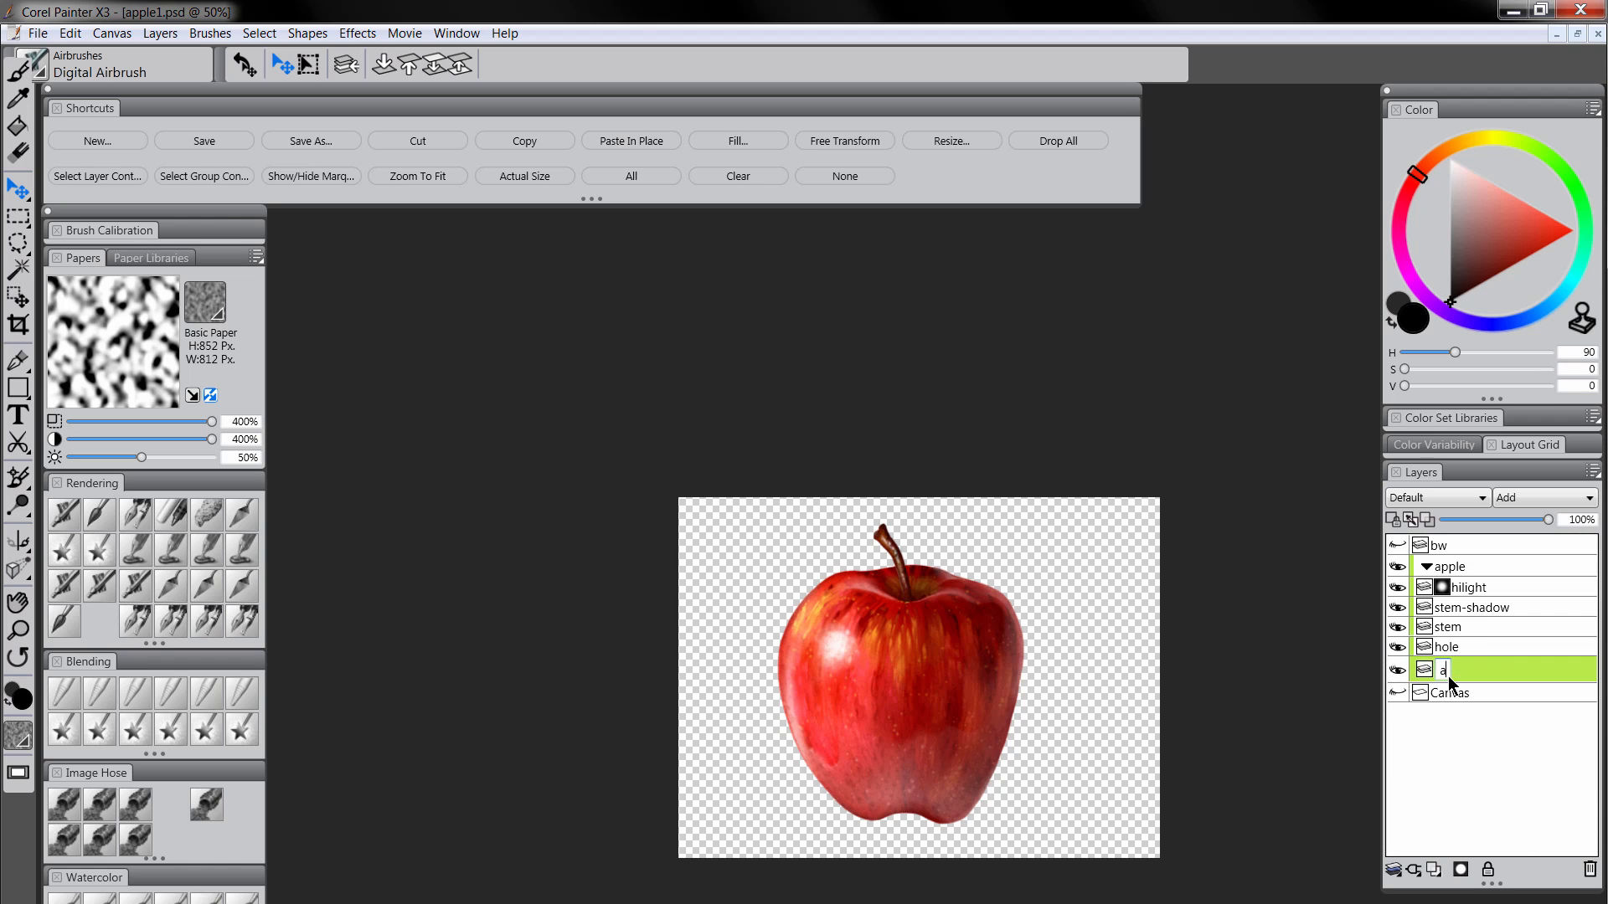
{"action": "type", "text": "pple"}
{"action": "key", "text": "Return"}
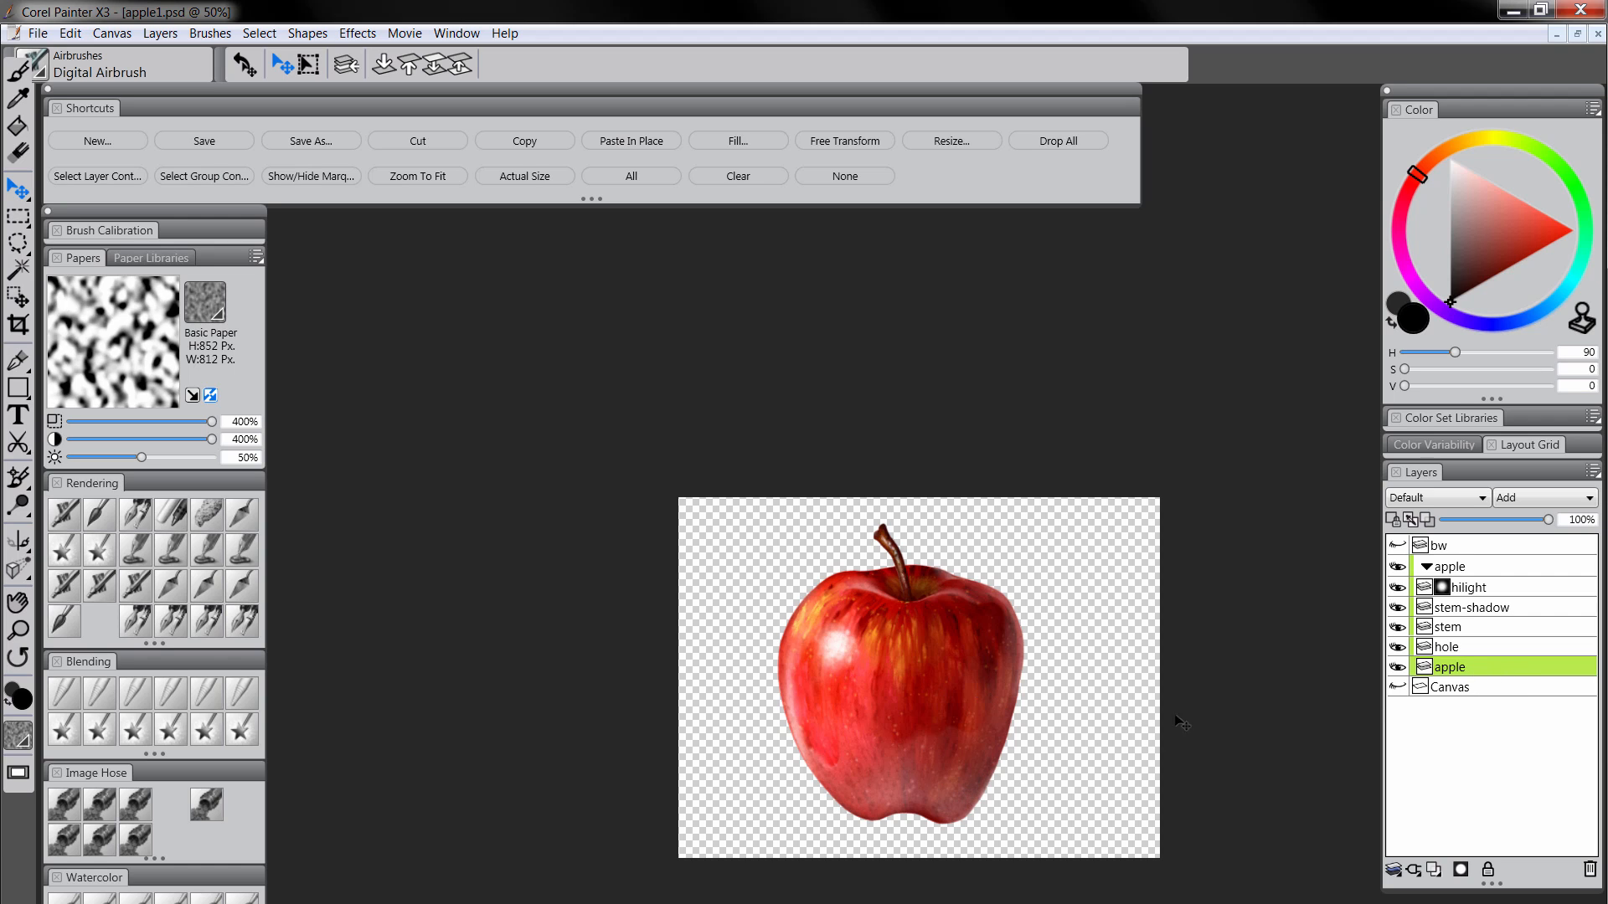
{"action": "left_click", "coordinate": [1397, 687]}
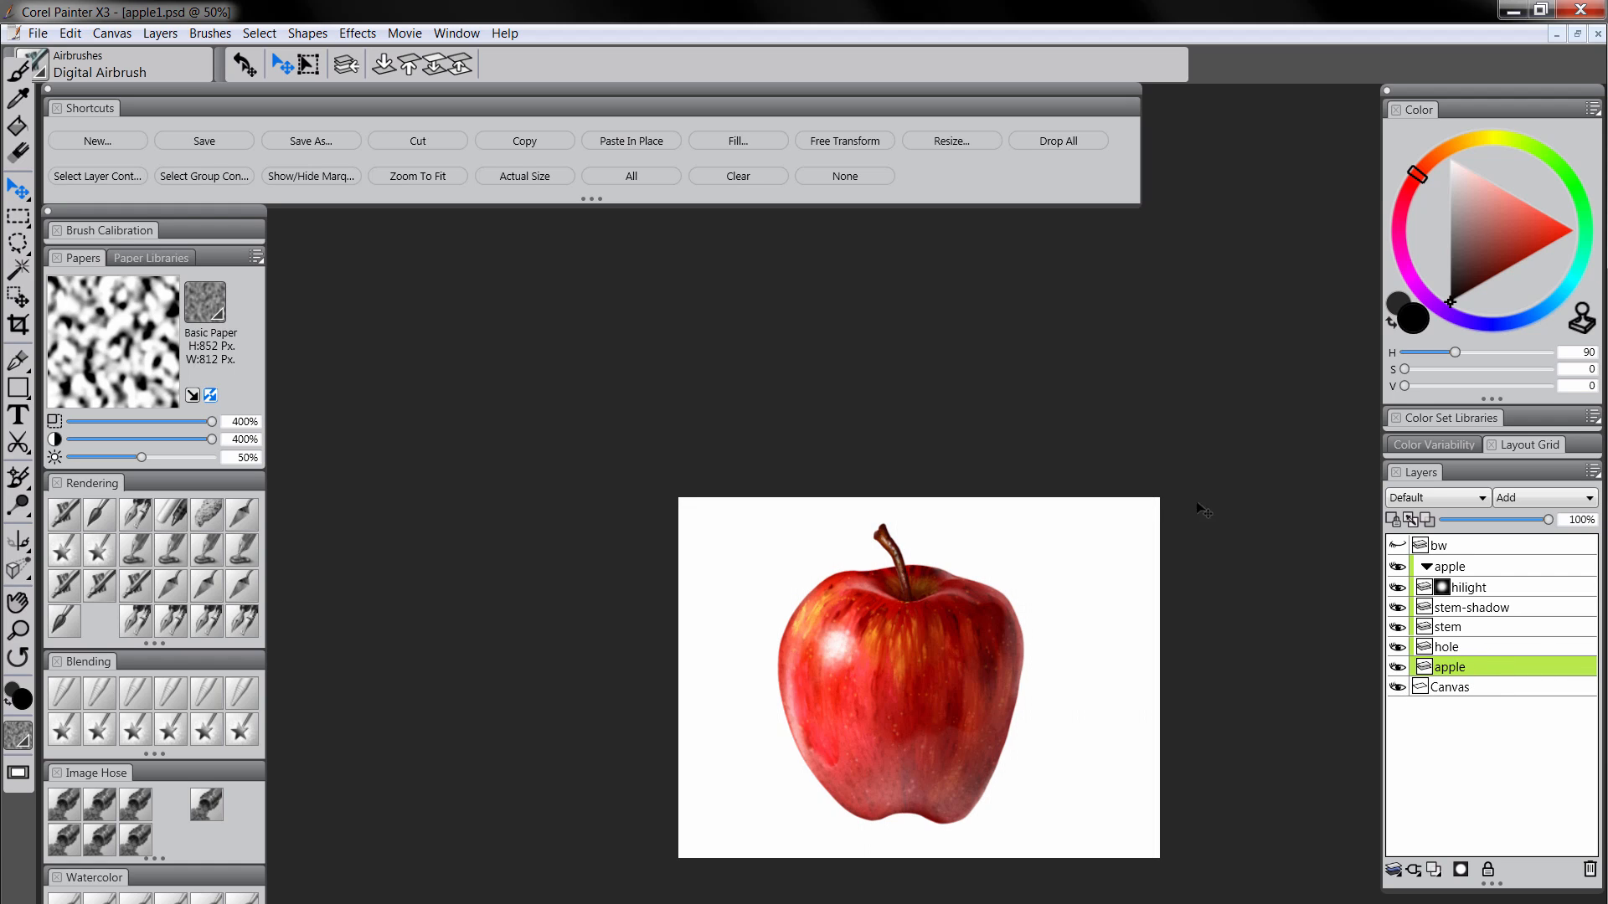
Adjust the merged apple layer's colors using Uniform Color, with a 2% hue shift and reduced saturation
{"action": "left_click", "coordinate": [361, 33]}
{"action": "mouse_move", "coordinate": [477, 101]}
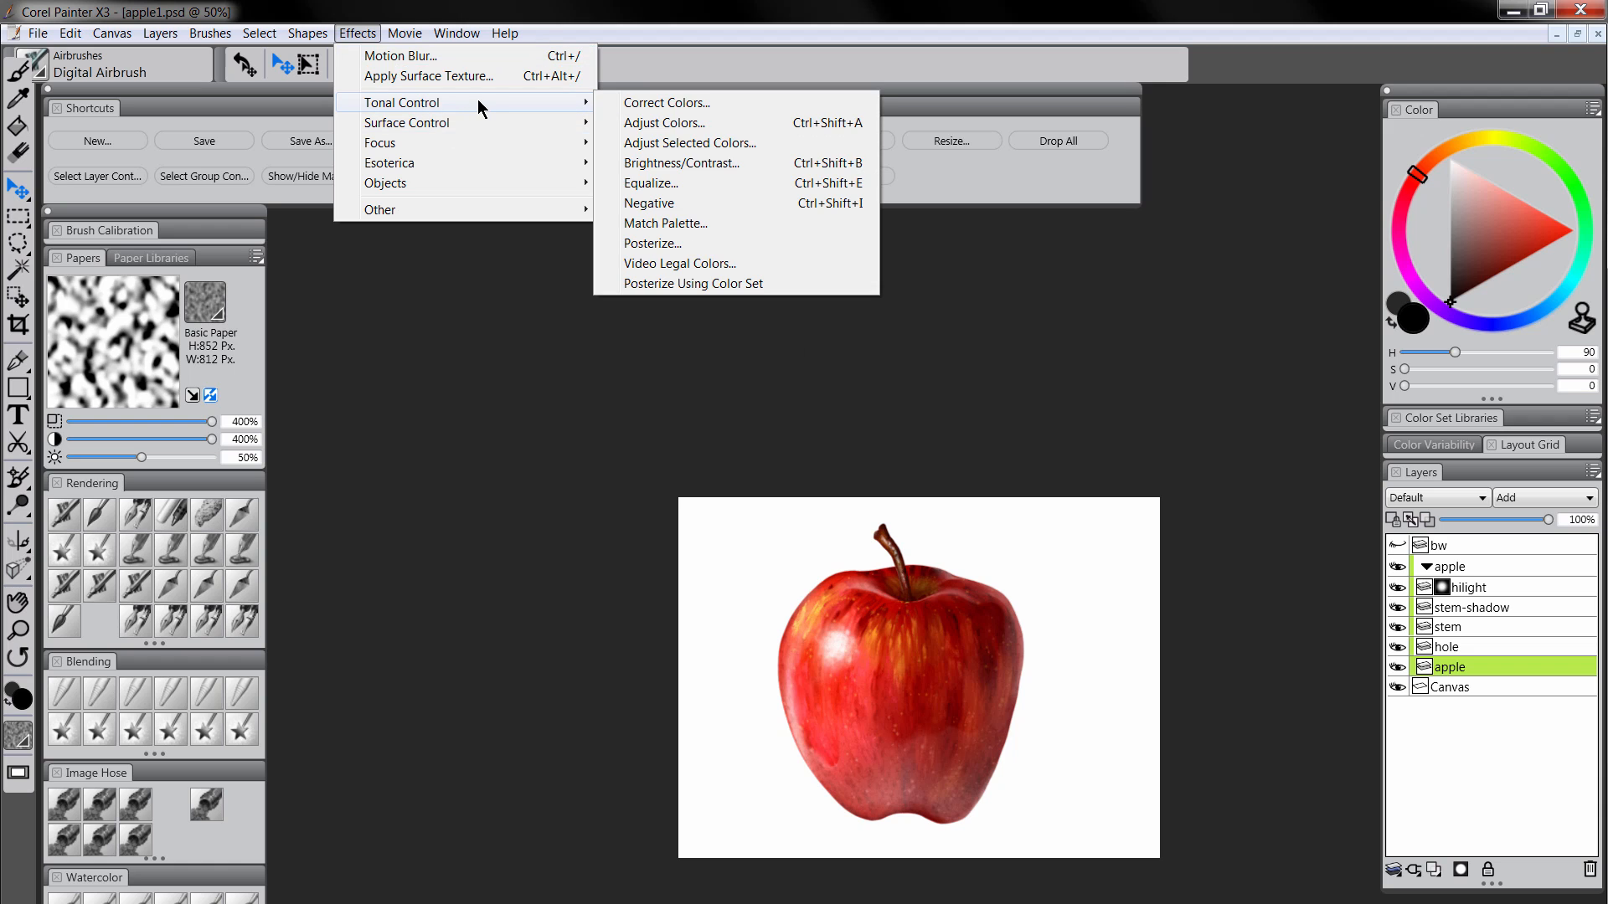
{"action": "left_click", "coordinate": [664, 122]}
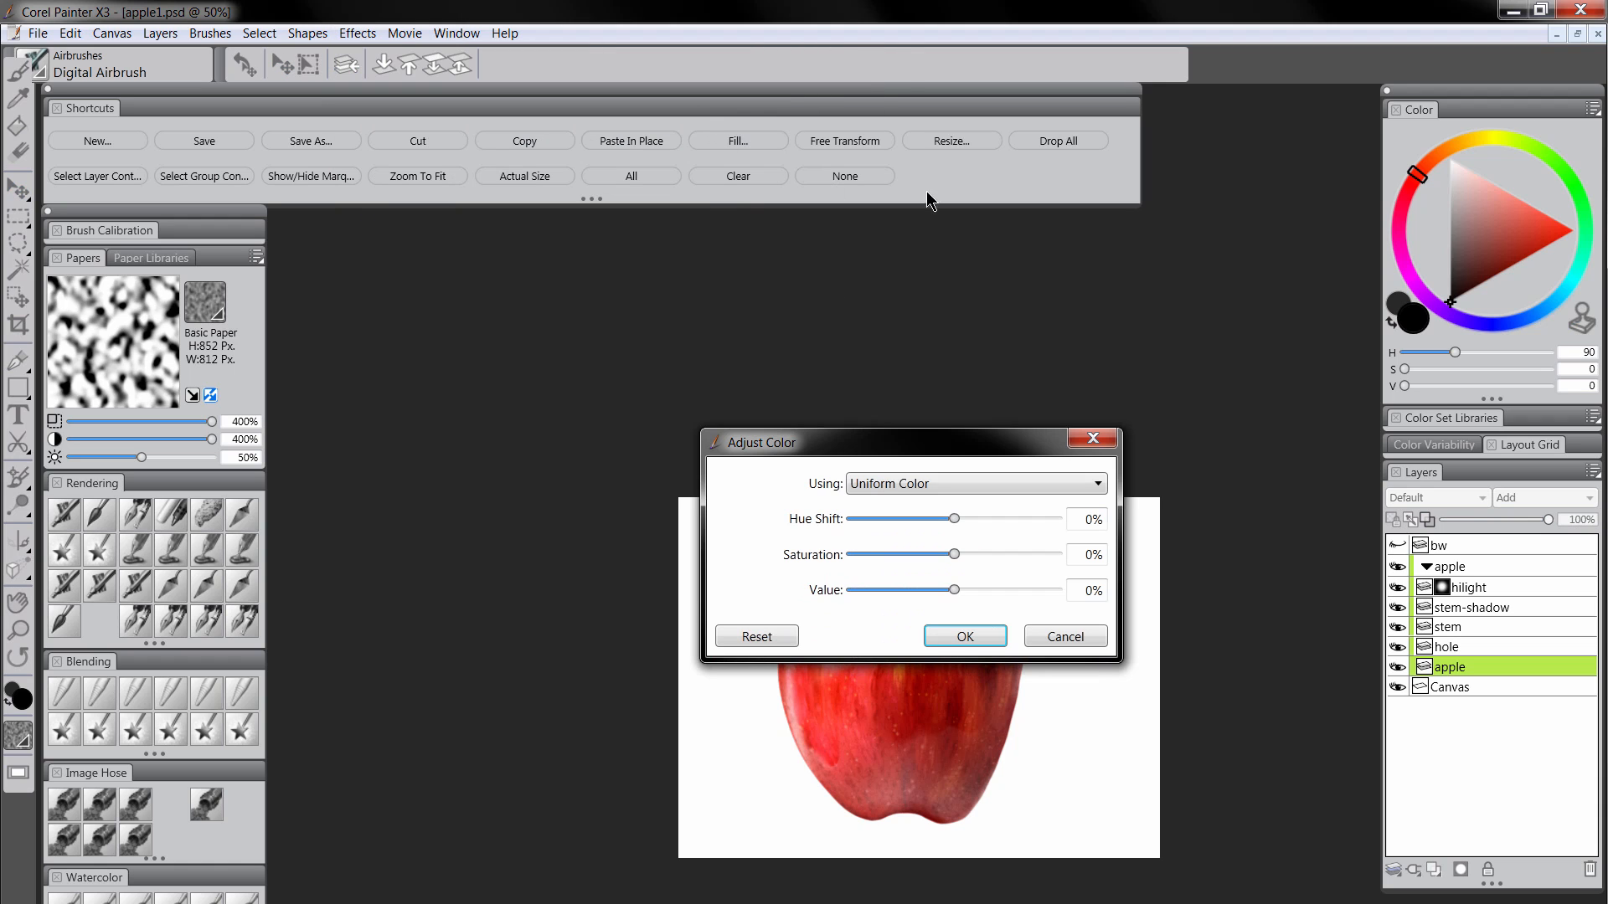
{"action": "left_click_drag", "start_coordinate": [1022, 456], "coordinate": [910, 258]}
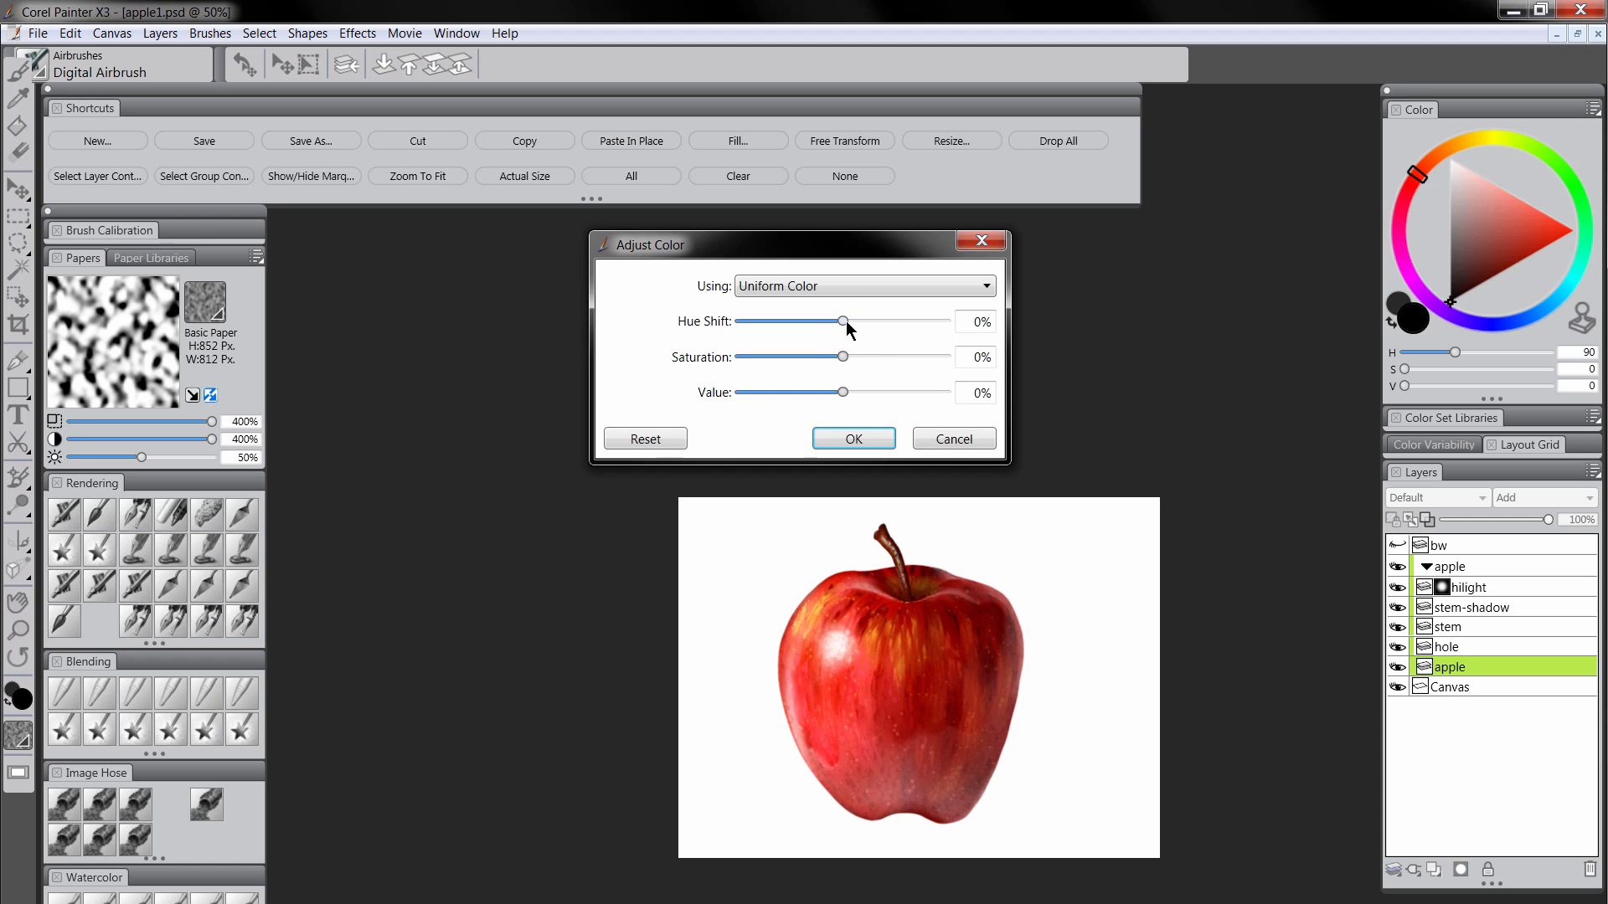
{"action": "left_click_drag", "start_coordinate": [844, 321], "coordinate": [861, 321]}
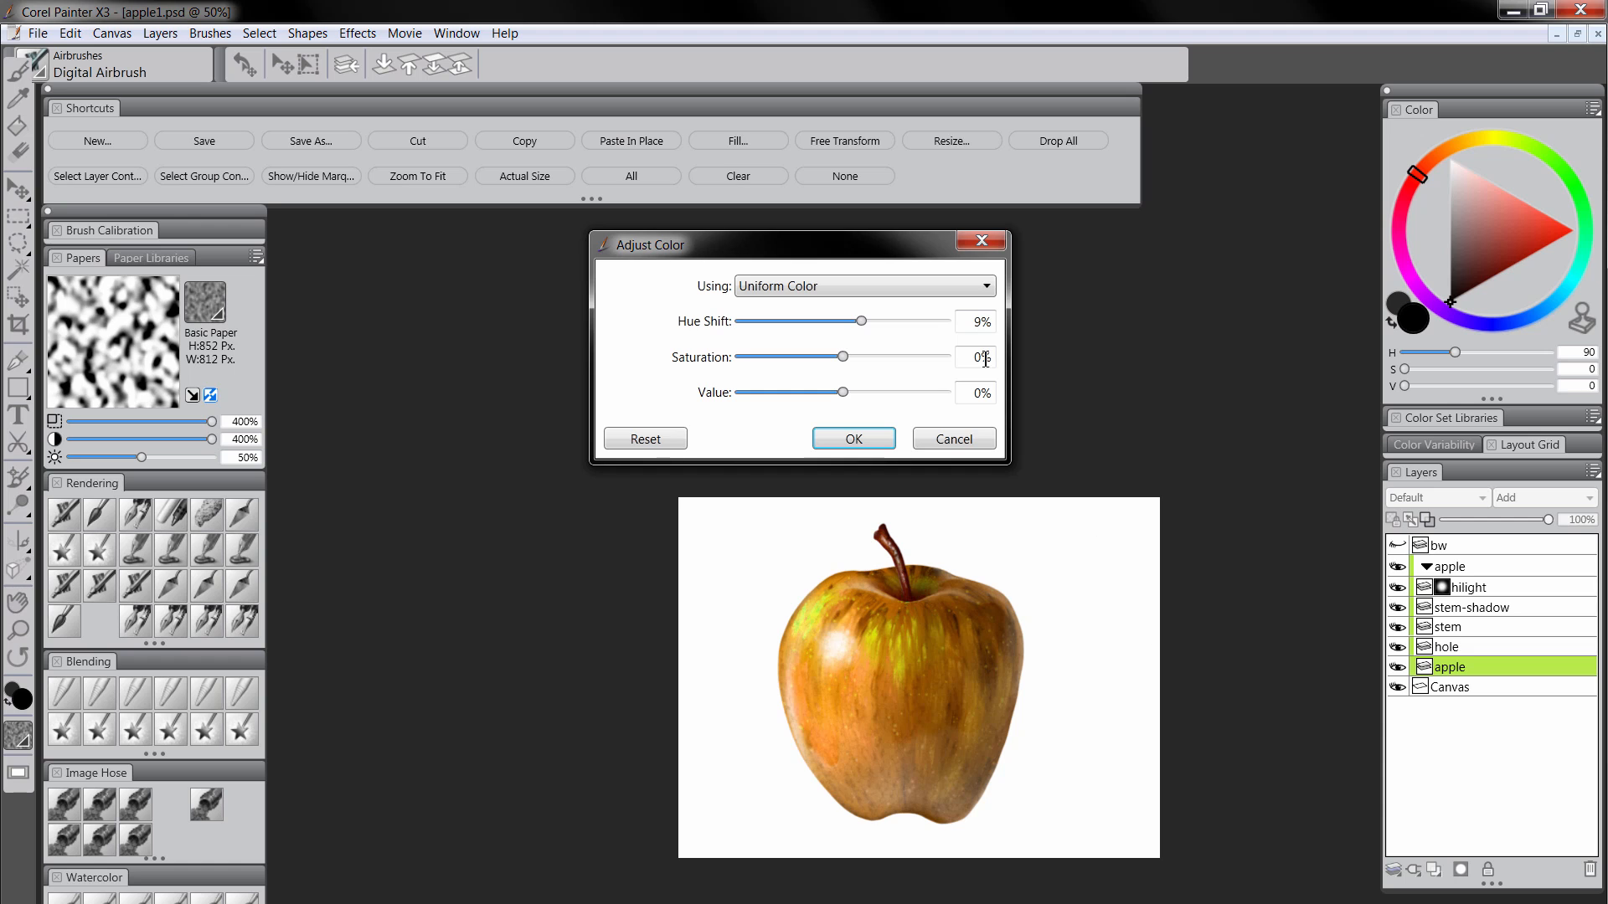
{"action": "left_click_drag", "start_coordinate": [864, 320], "coordinate": [878, 320]}
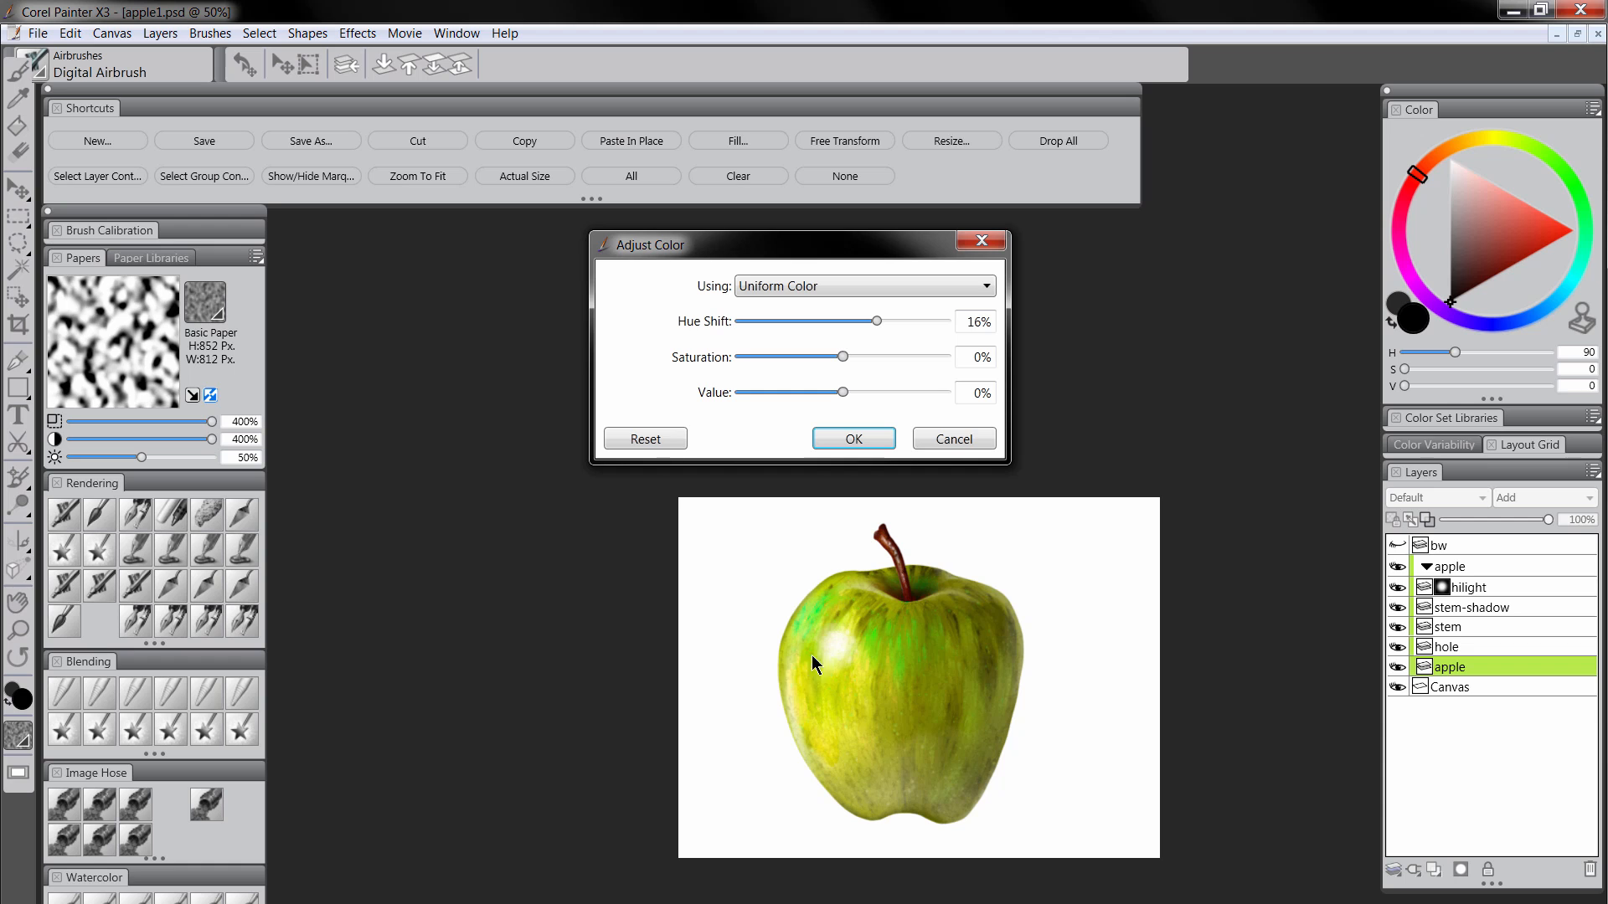
{"action": "left_click_drag", "start_coordinate": [878, 320], "coordinate": [863, 356]}
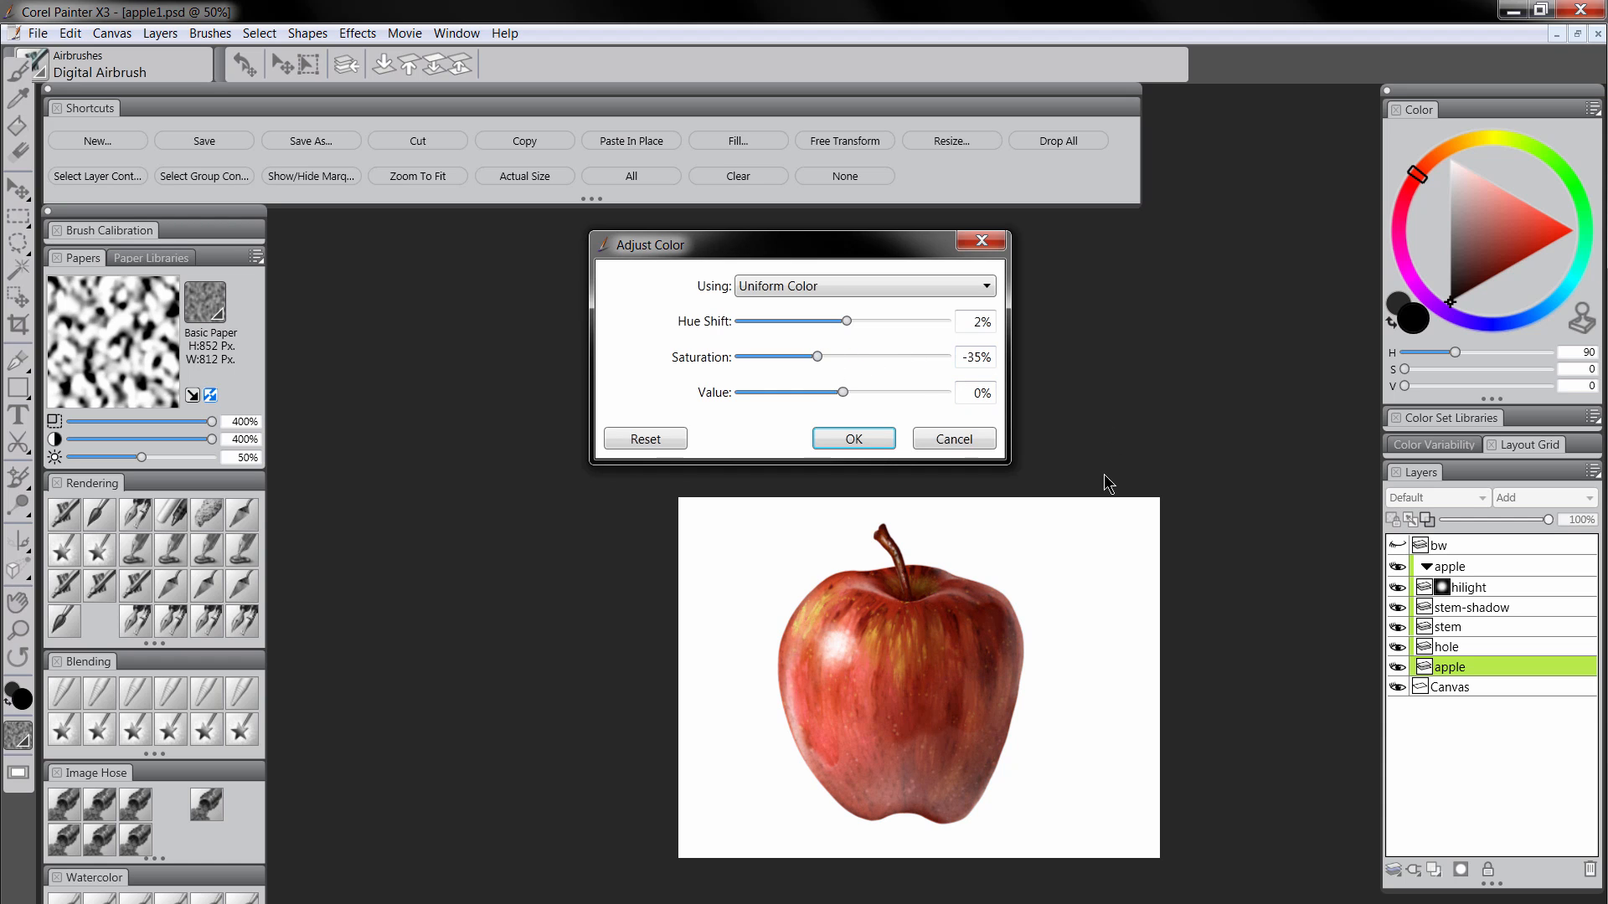
{"action": "left_click_drag", "start_coordinate": [818, 356], "coordinate": [829, 356]}
{"action": "left_click", "coordinate": [873, 444]}
Apply the hilight layer's mask and soften the highlight on the apple with the Diffuse Blur blender
{"action": "key", "text": "ctrl+space"}
{"action": "left_click", "coordinate": [1060, 817]}
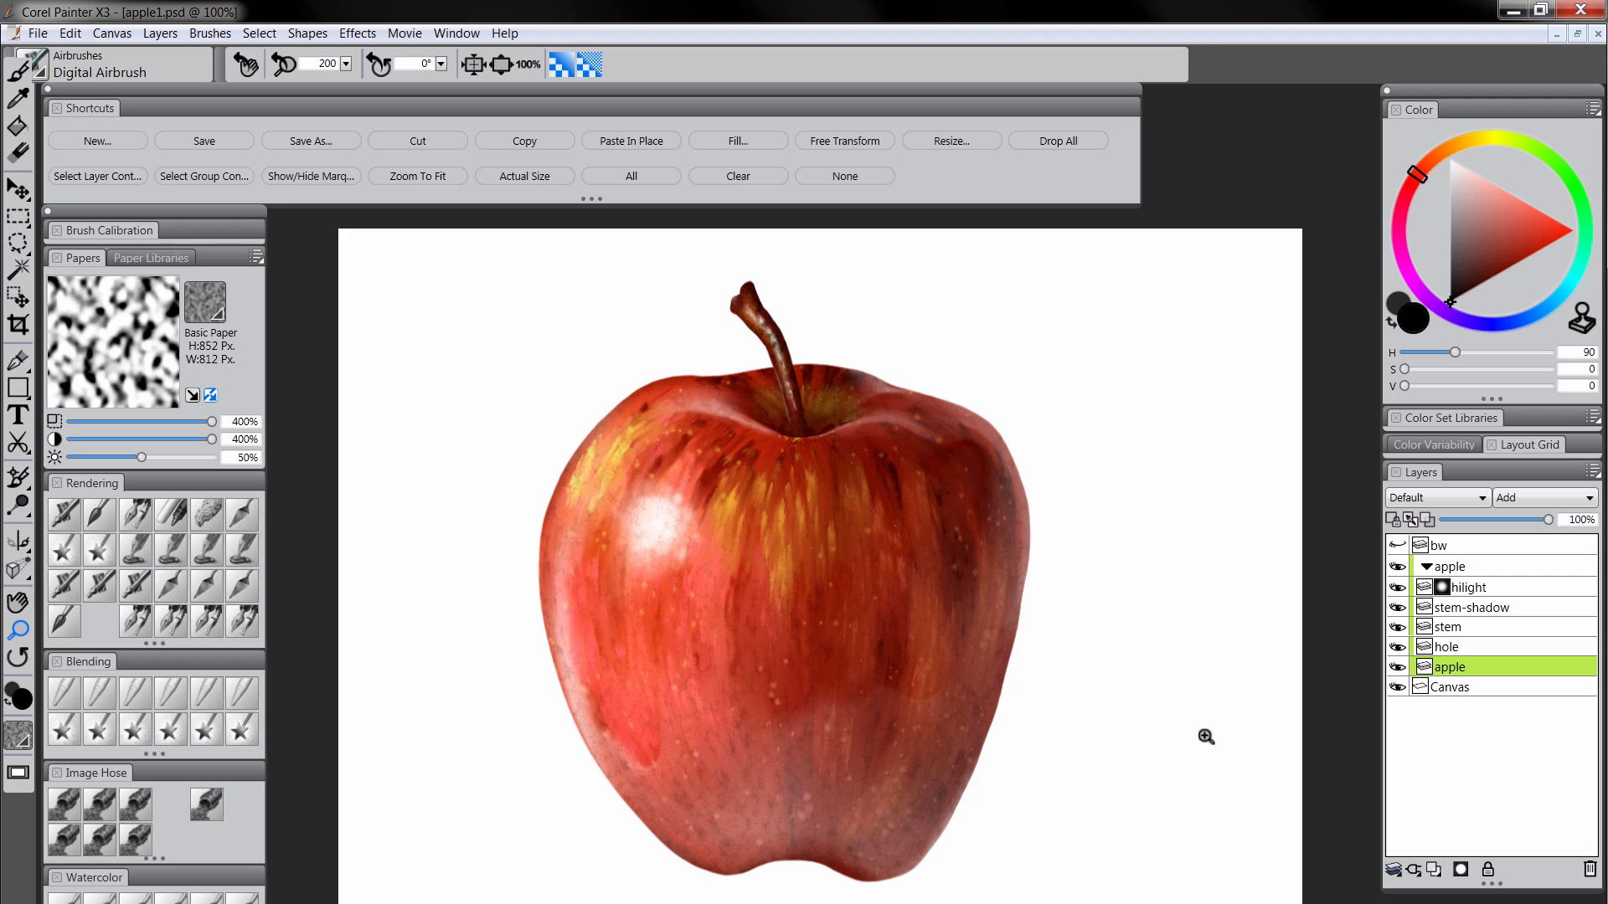
{"action": "left_click", "coordinate": [1471, 591]}
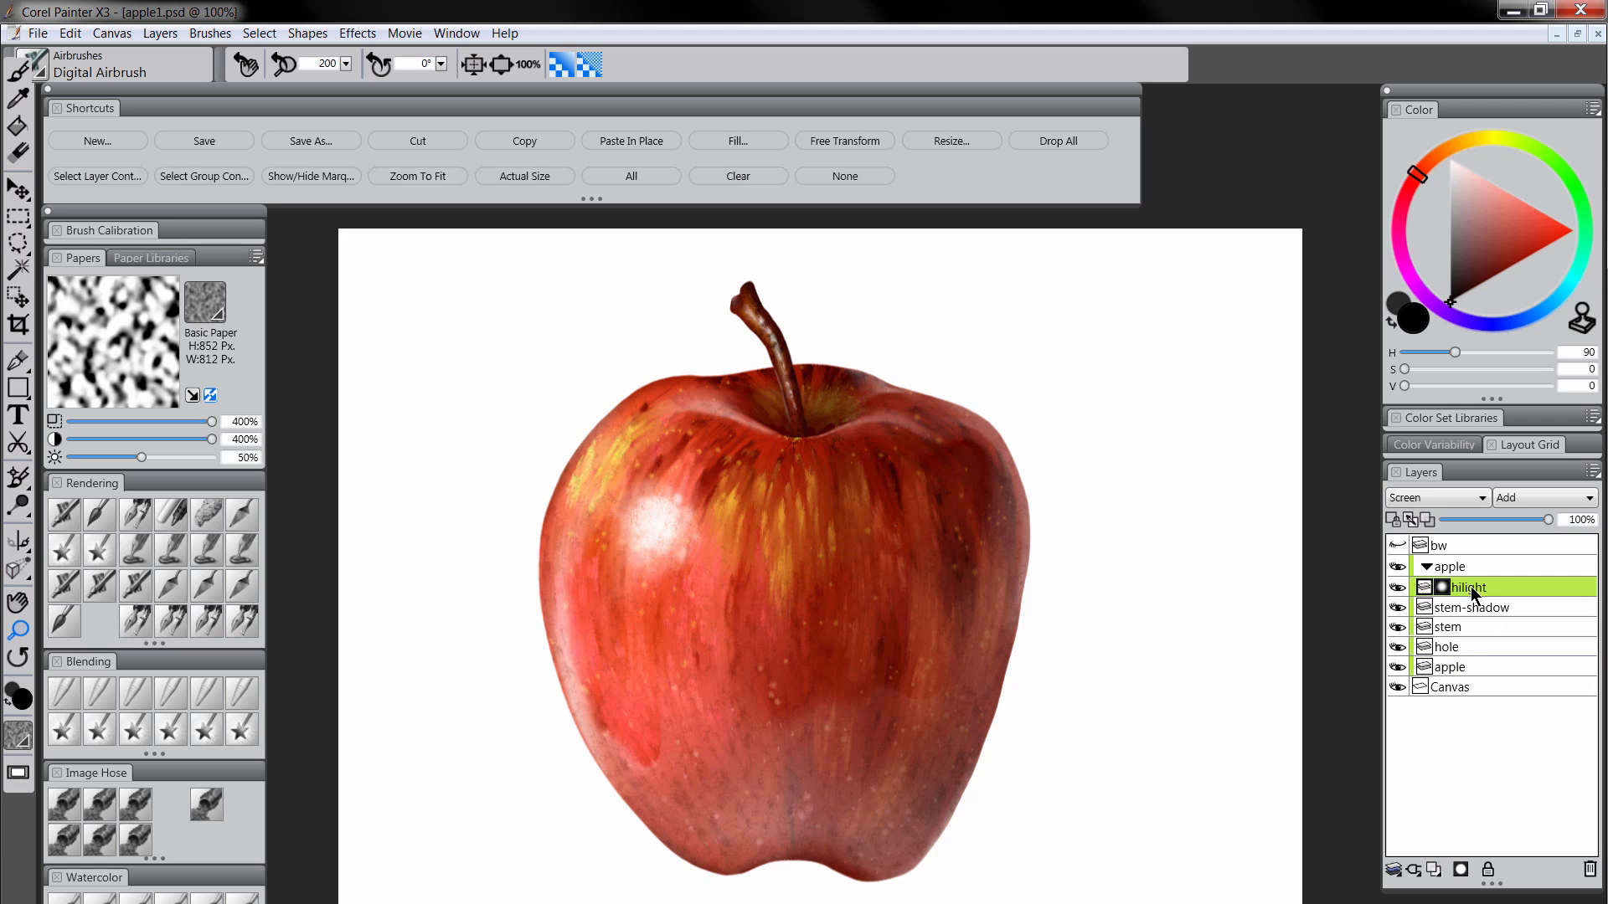
{"action": "right_click", "coordinate": [1443, 592]}
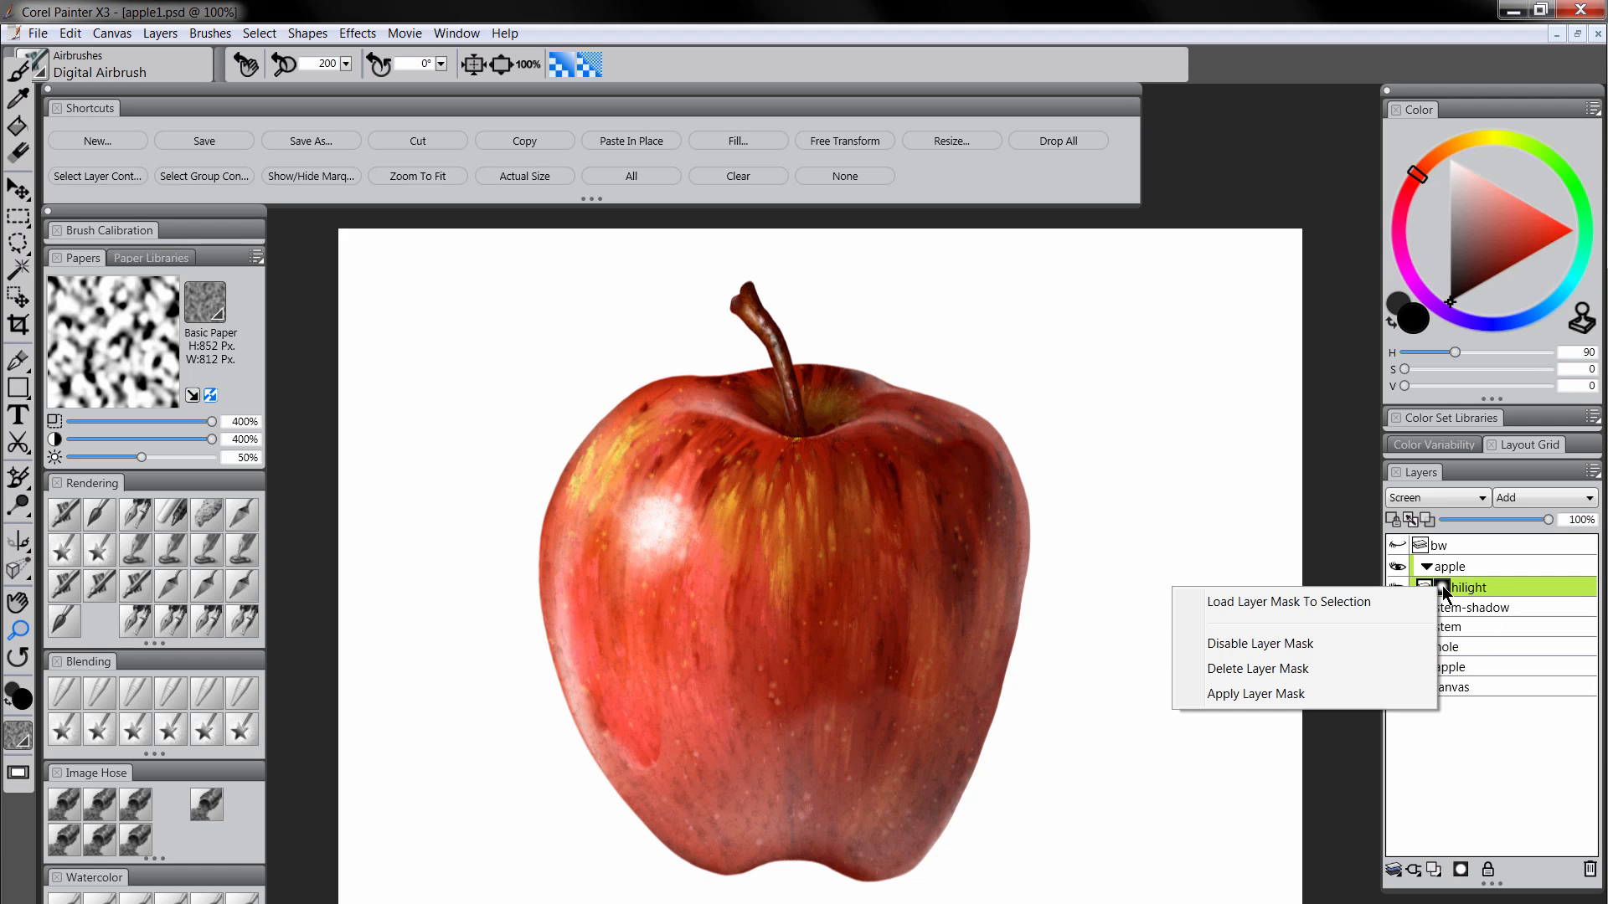
{"action": "left_click", "coordinate": [1268, 694]}
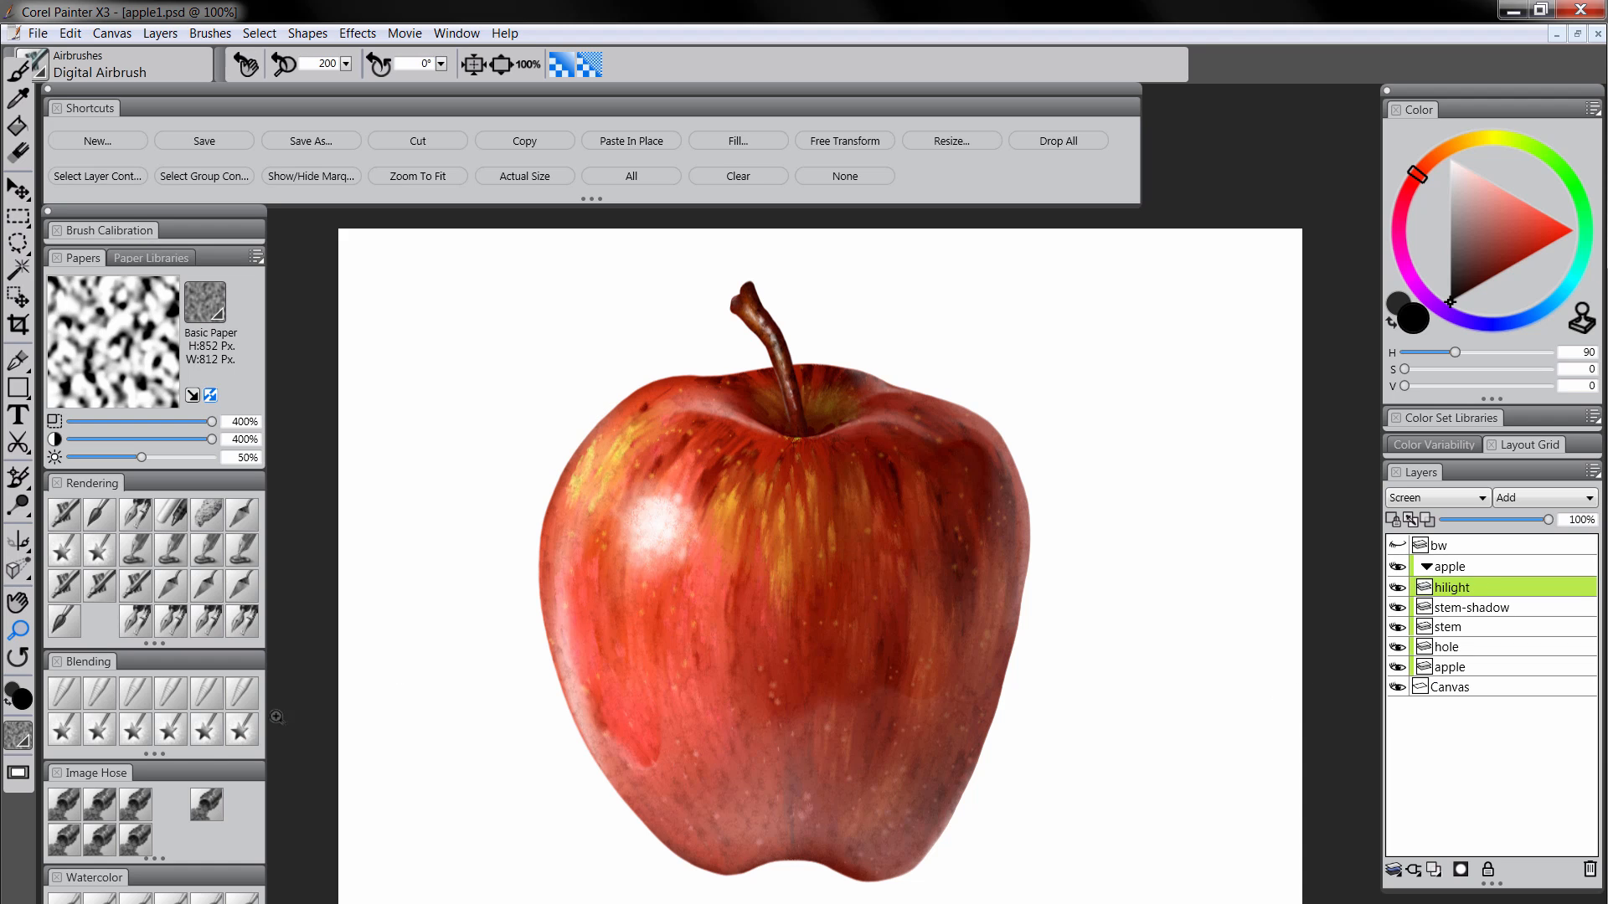
{"action": "left_click", "coordinate": [64, 695]}
{"action": "mouse_move", "coordinate": [641, 510]}
{"action": "left_mouse_down"}
{"action": "mouse_move", "coordinate": [643, 520]}
{"action": "mouse_move", "coordinate": [685, 502]}
{"action": "mouse_move", "coordinate": [665, 526]}
{"action": "mouse_move", "coordinate": [686, 516]}
{"action": "mouse_move", "coordinate": [669, 481]}
{"action": "mouse_move", "coordinate": [683, 544]}
{"action": "left_mouse_up"}
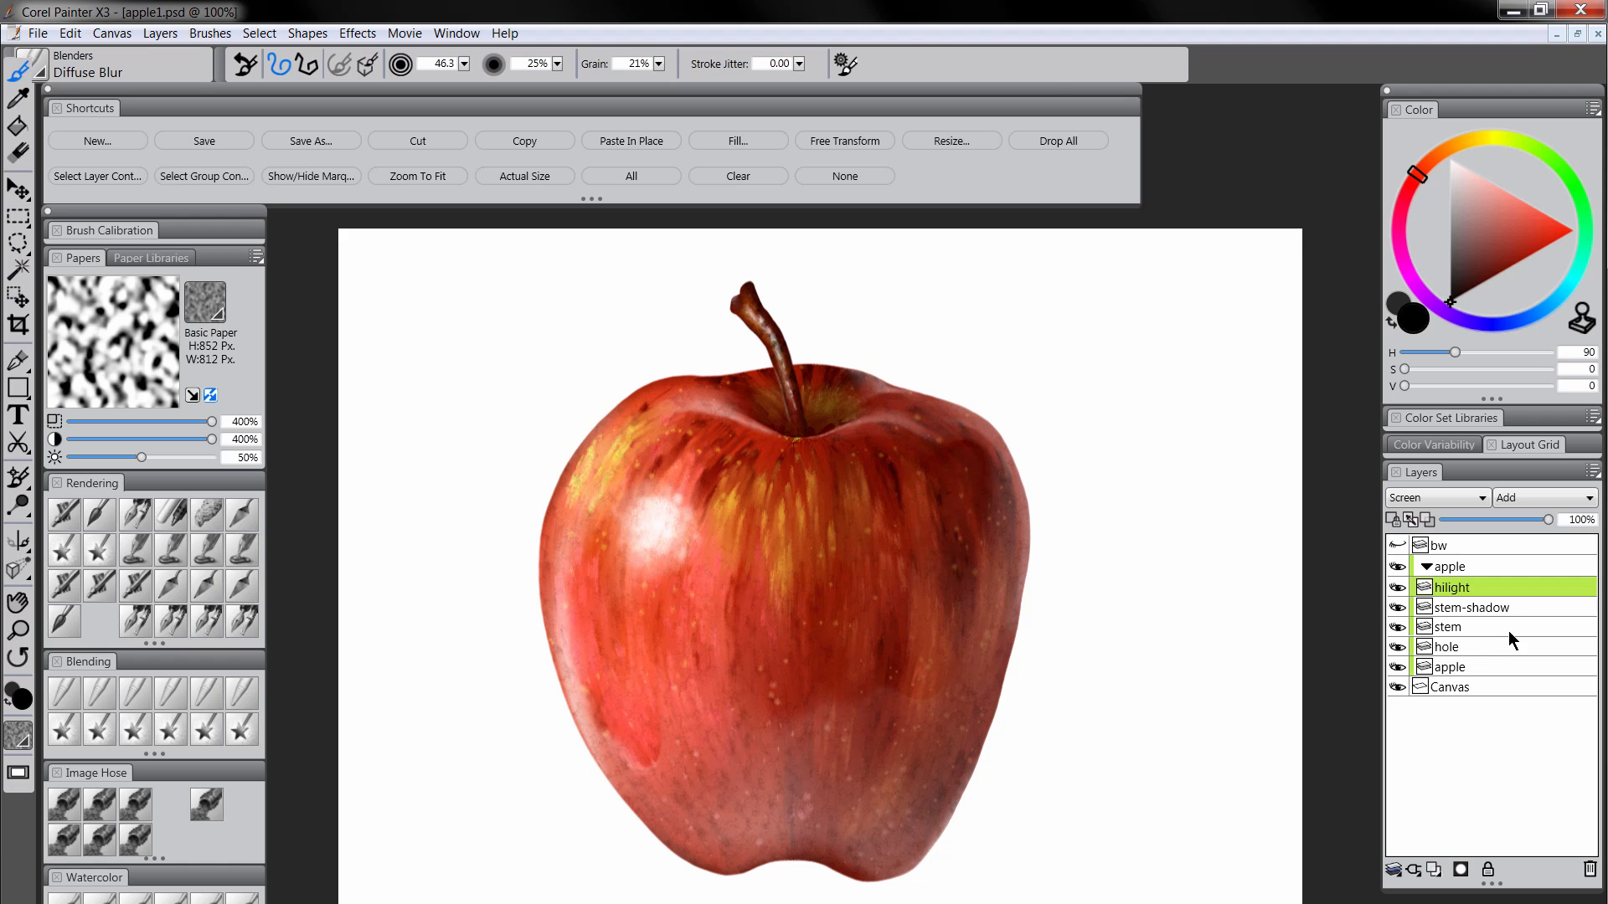
Collapse the whole apple group into a single layer and check it by toggling its visibility
{"action": "left_click", "coordinate": [1459, 569]}
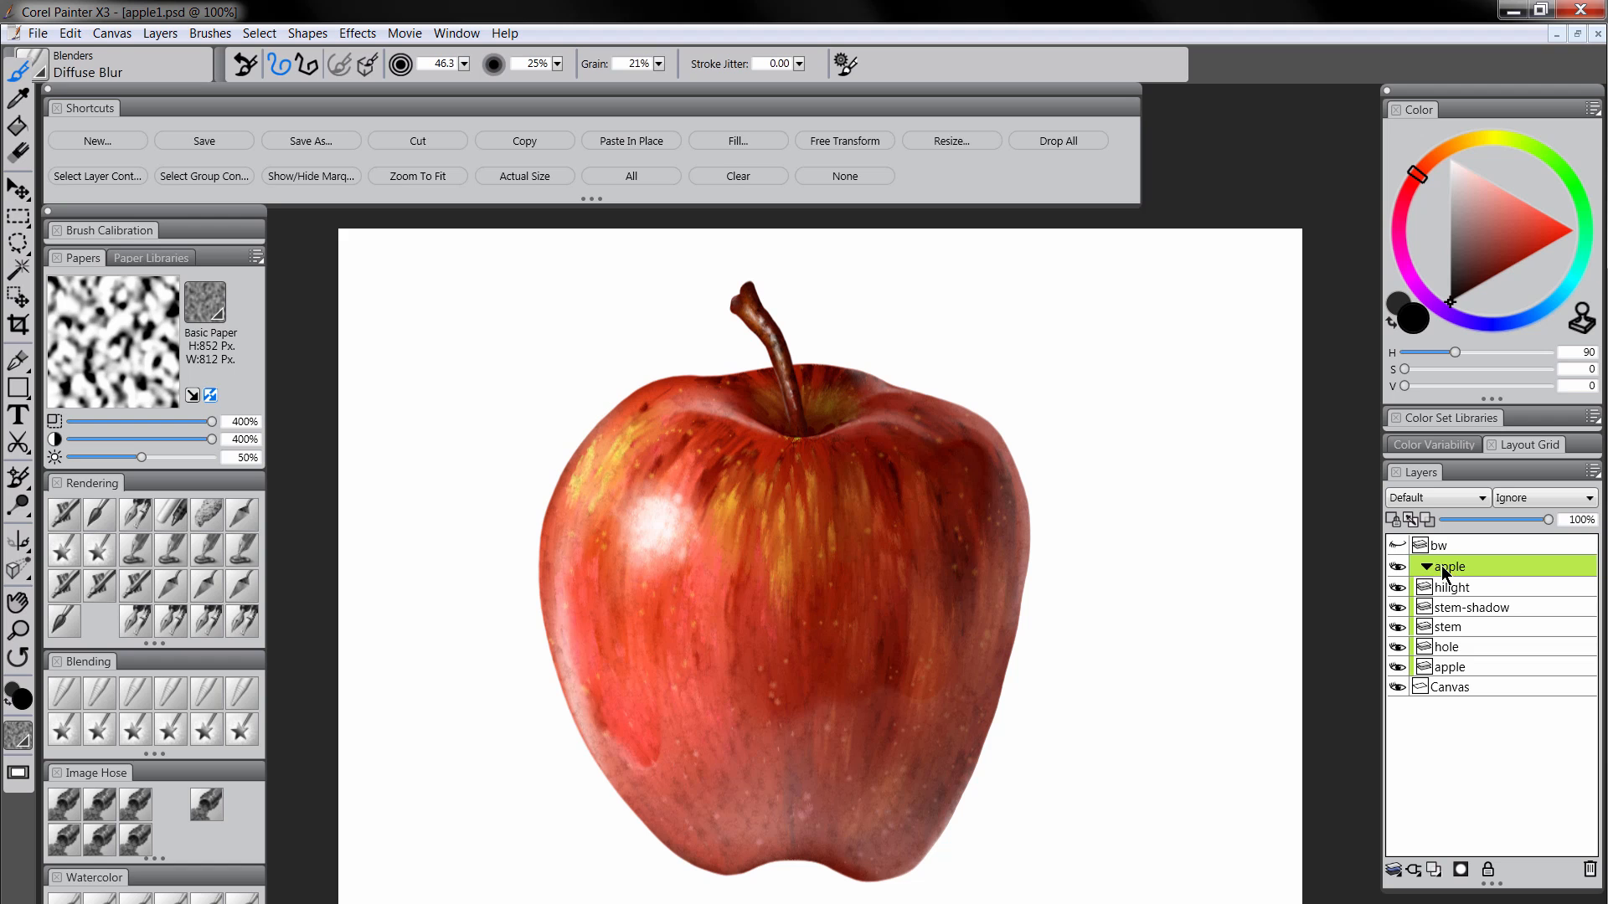
{"action": "key", "text": "ctrl+e"}
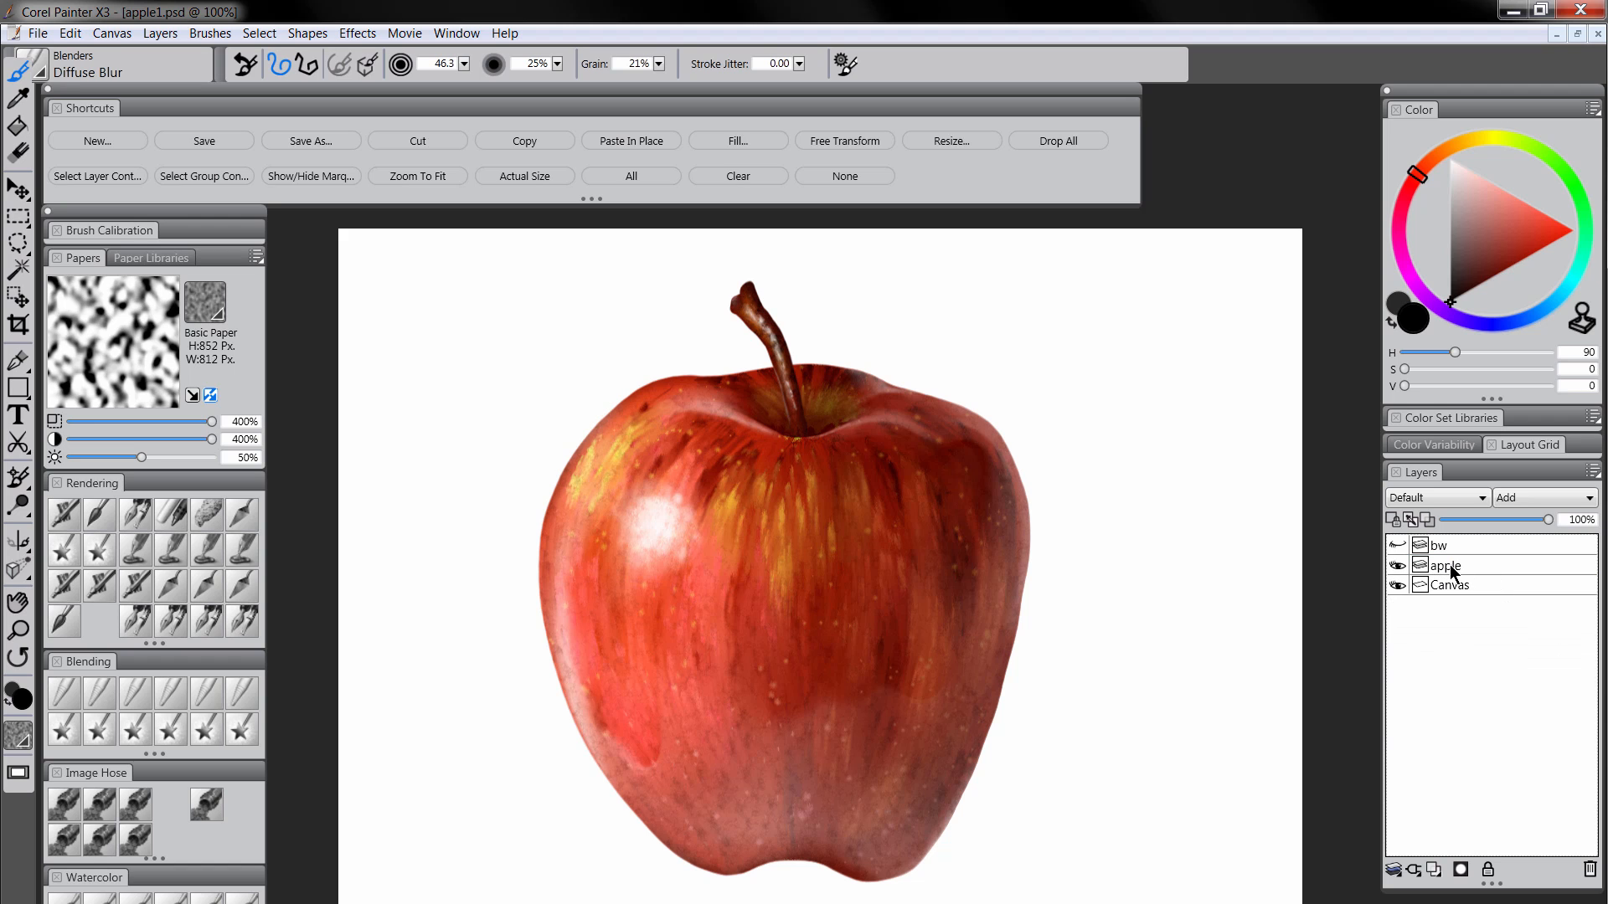
{"action": "left_click", "coordinate": [1453, 565]}
{"action": "left_click", "coordinate": [1399, 566]}
{"action": "left_click", "coordinate": [1398, 566]}
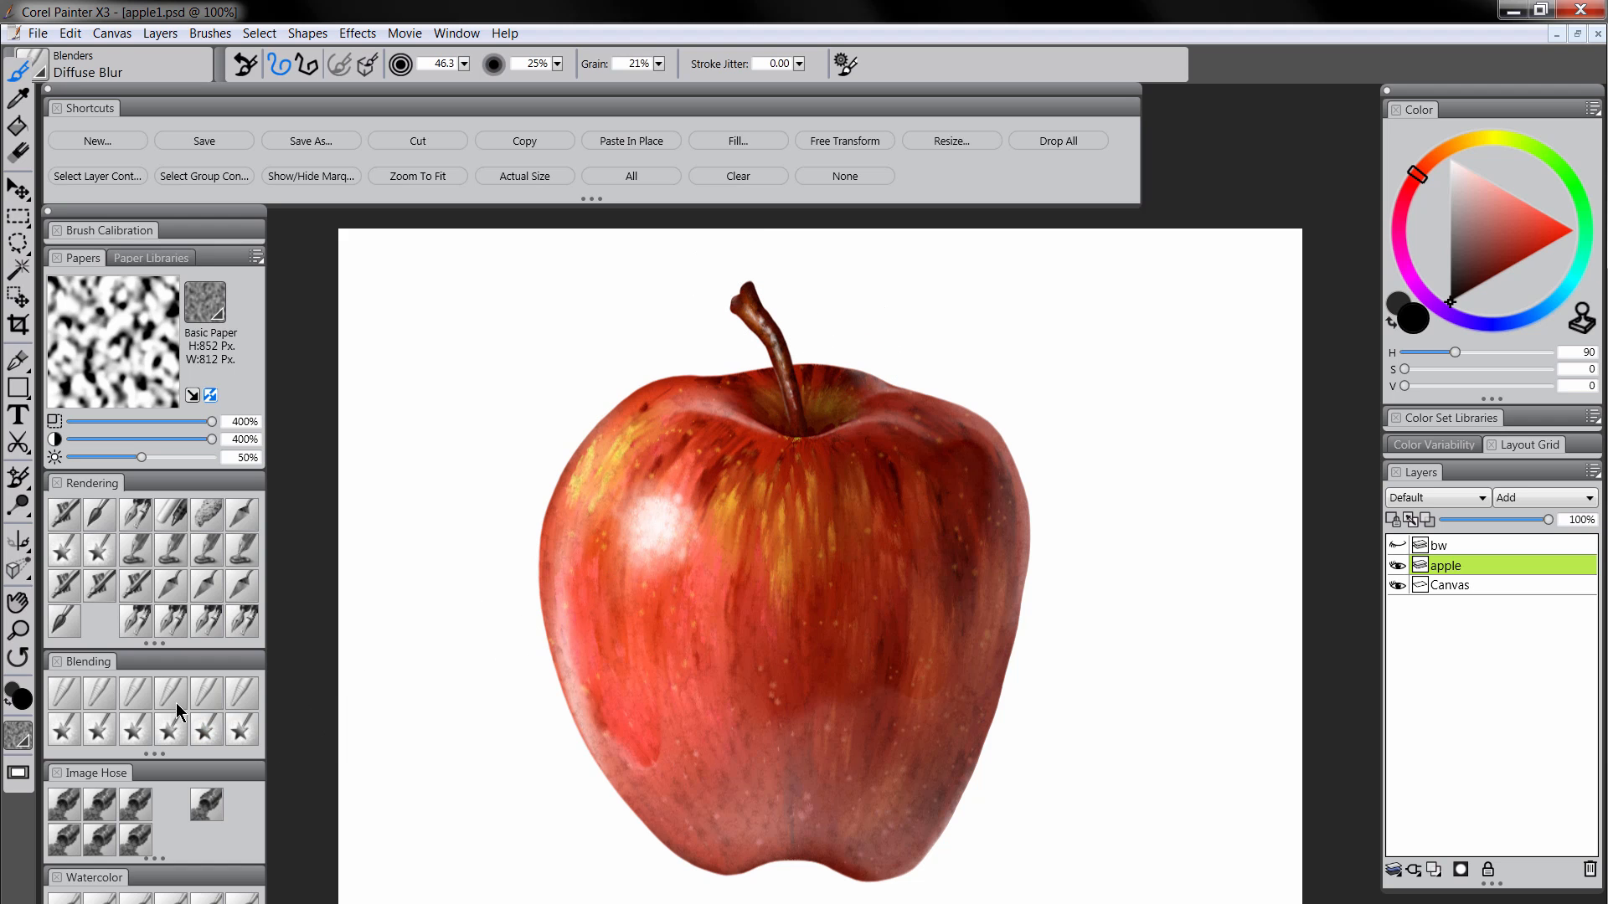
Switch to the Blur blender, set its strength to 10%, and view the whole apple at 50% zoom
{"action": "left_click", "coordinate": [201, 693]}
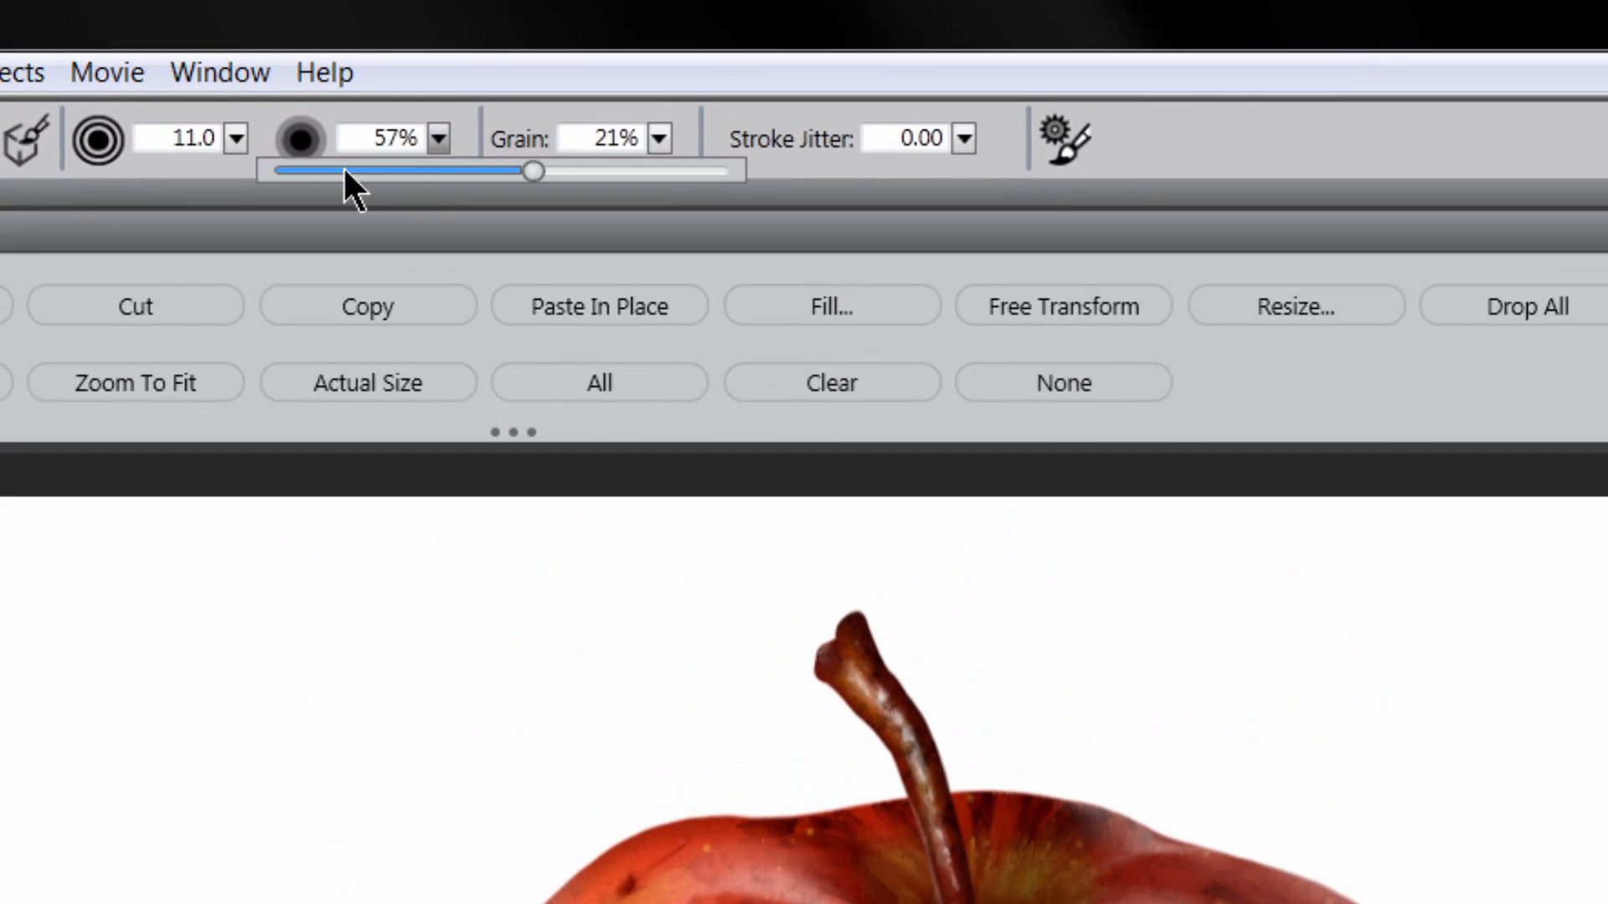
{"action": "left_click_drag", "start_coordinate": [315, 14], "coordinate": [305, 15]}
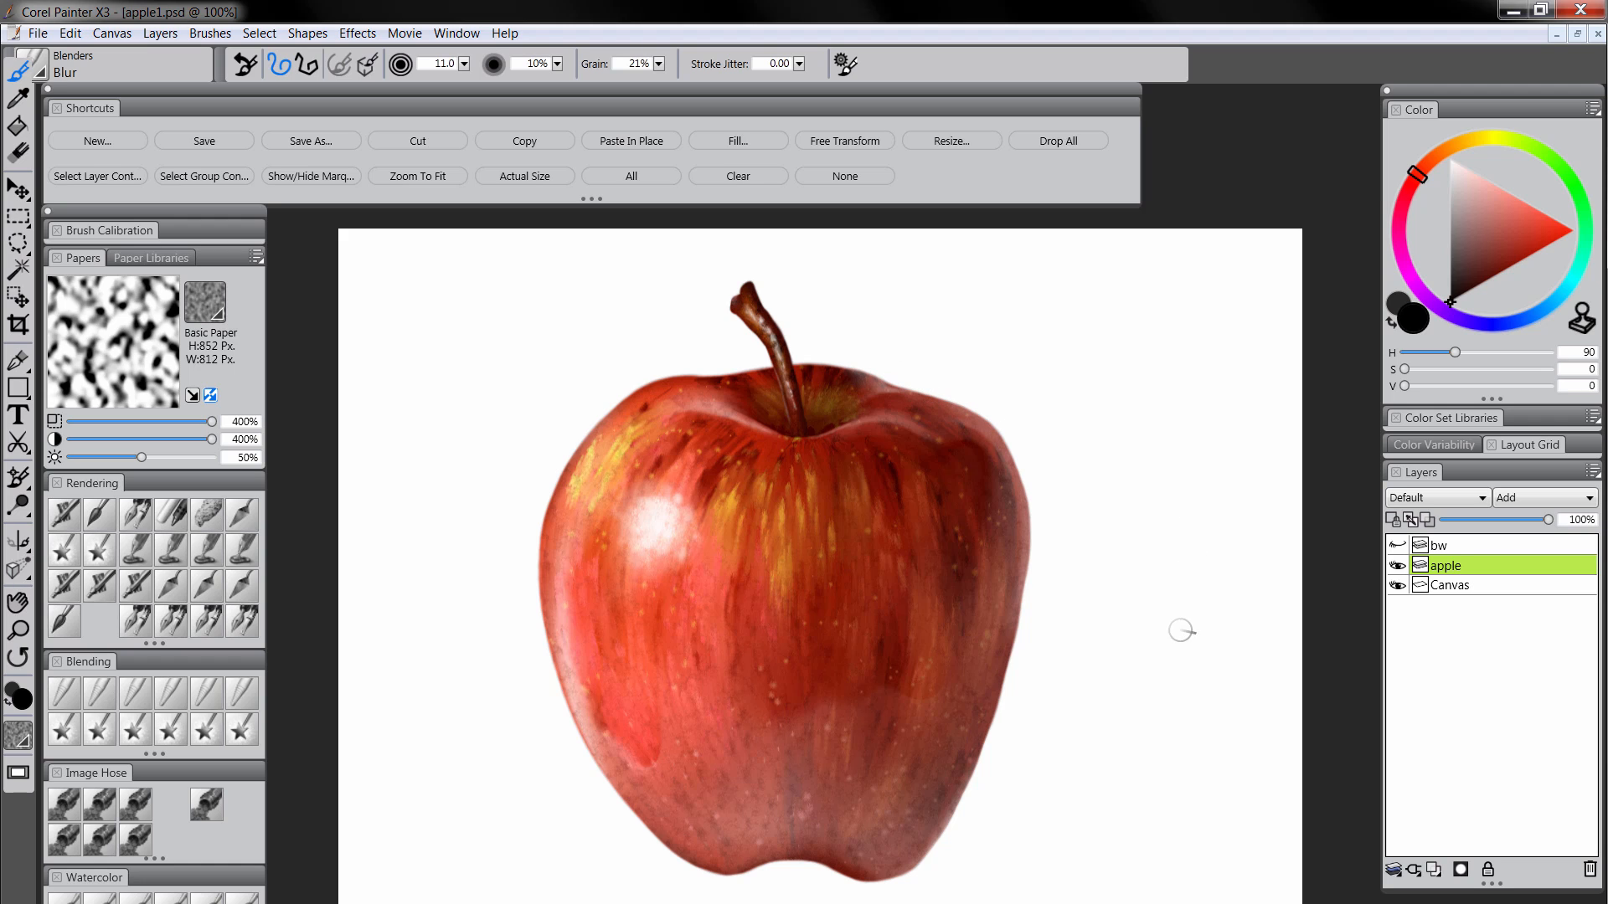
{"action": "left_click", "coordinate": [22, 635]}
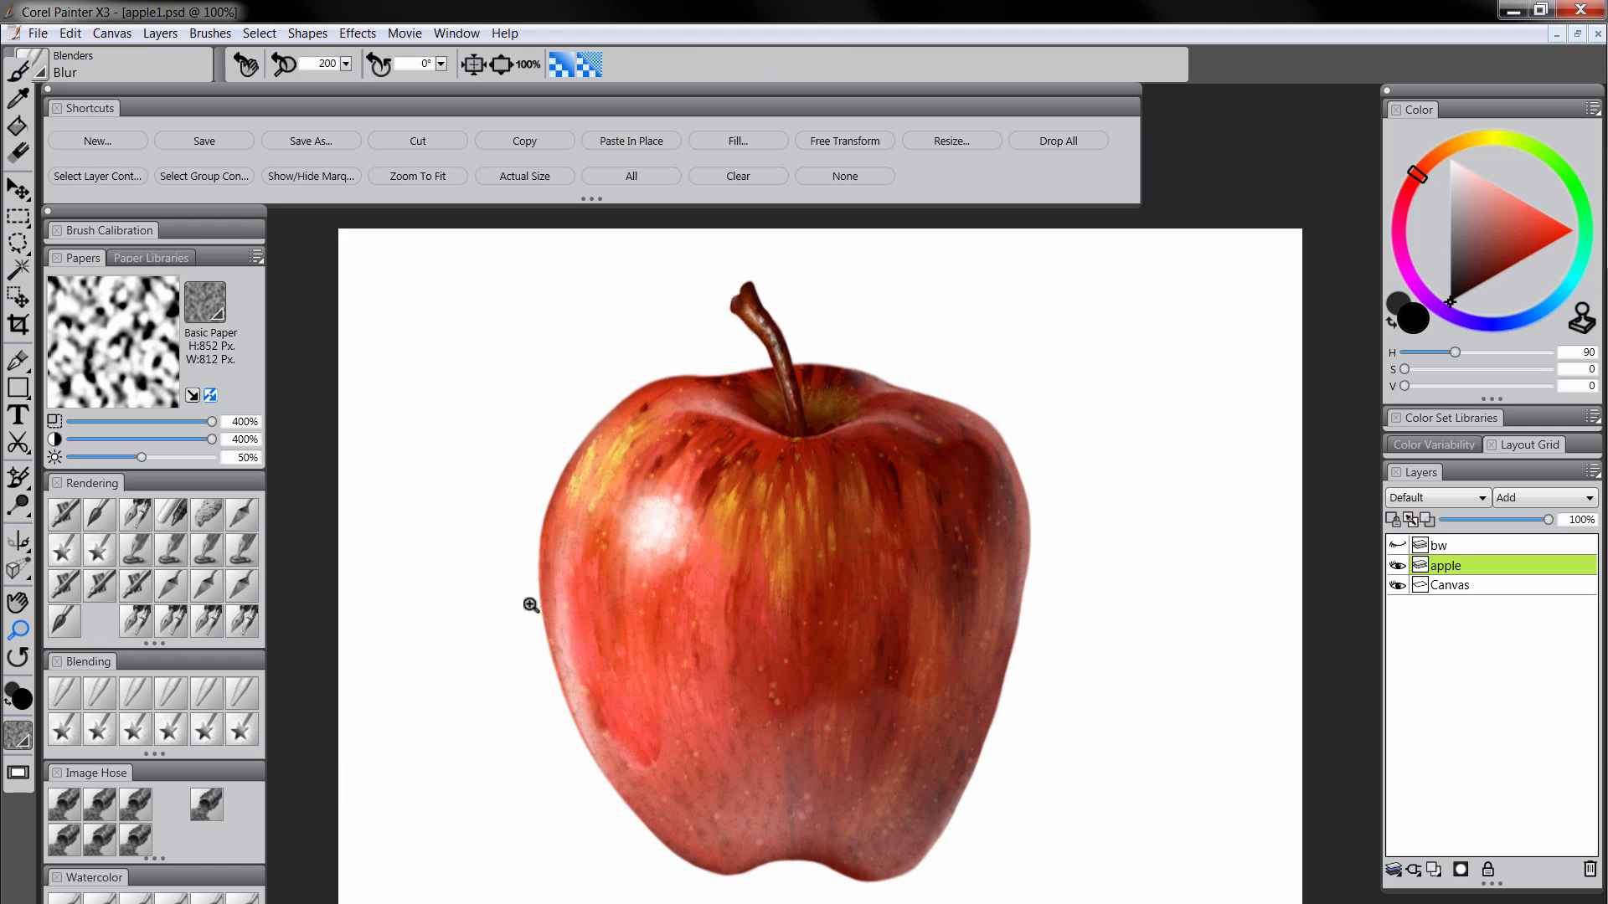
{"action": "left_click", "coordinate": [913, 710], "text": "alt"}
{"action": "left_click", "coordinate": [919, 720], "text": "alt"}
{"action": "left_click", "coordinate": [920, 726], "text": "alt"}
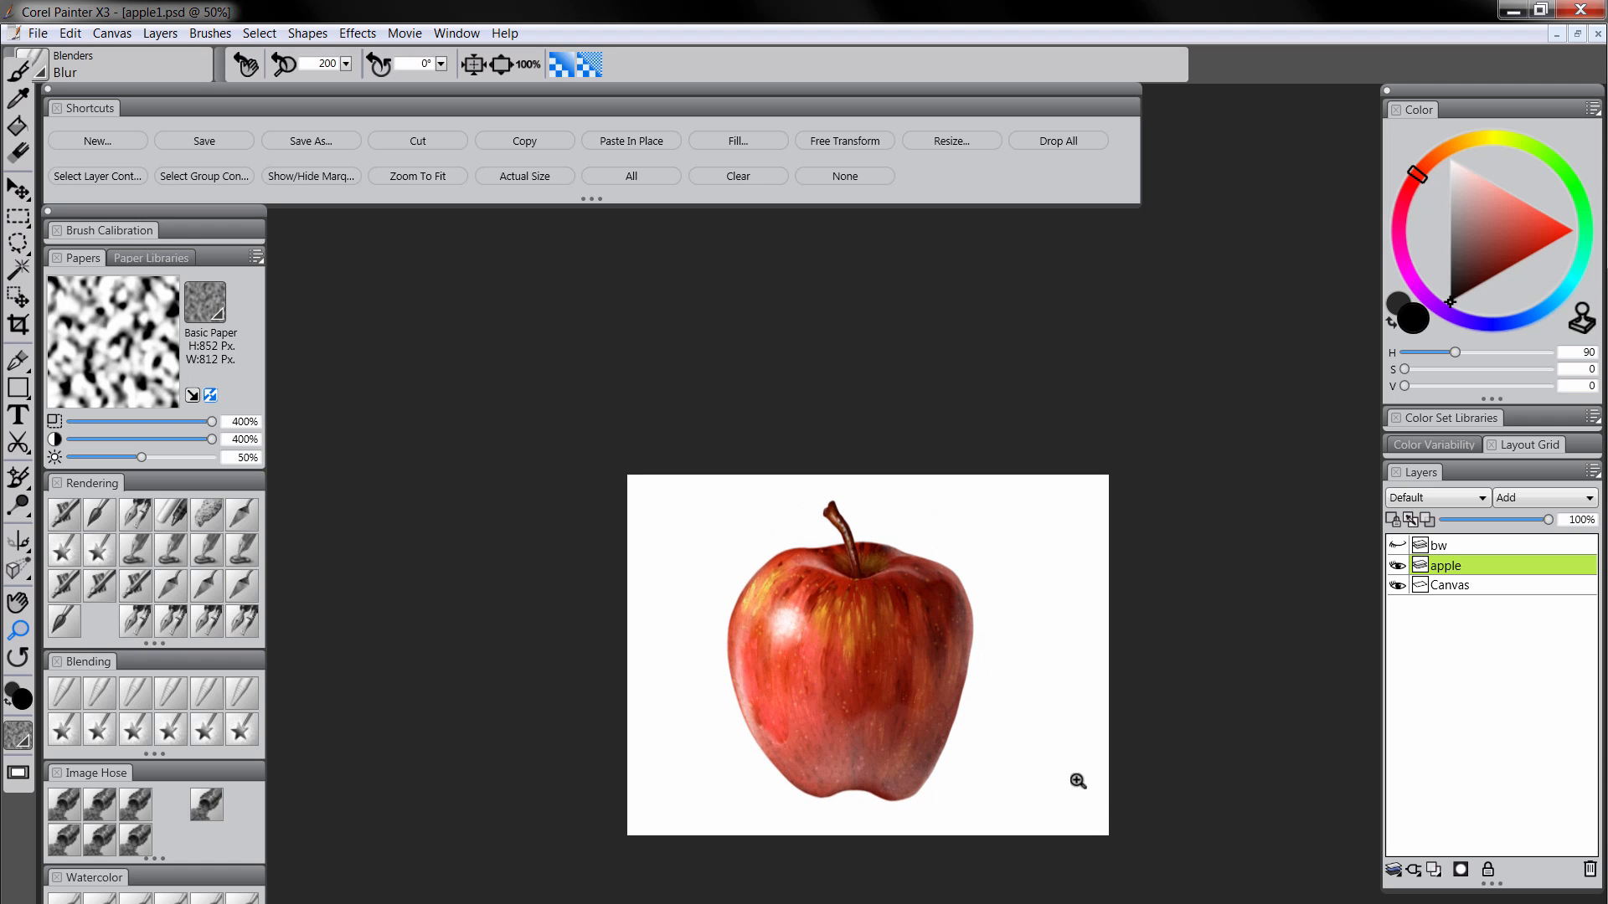